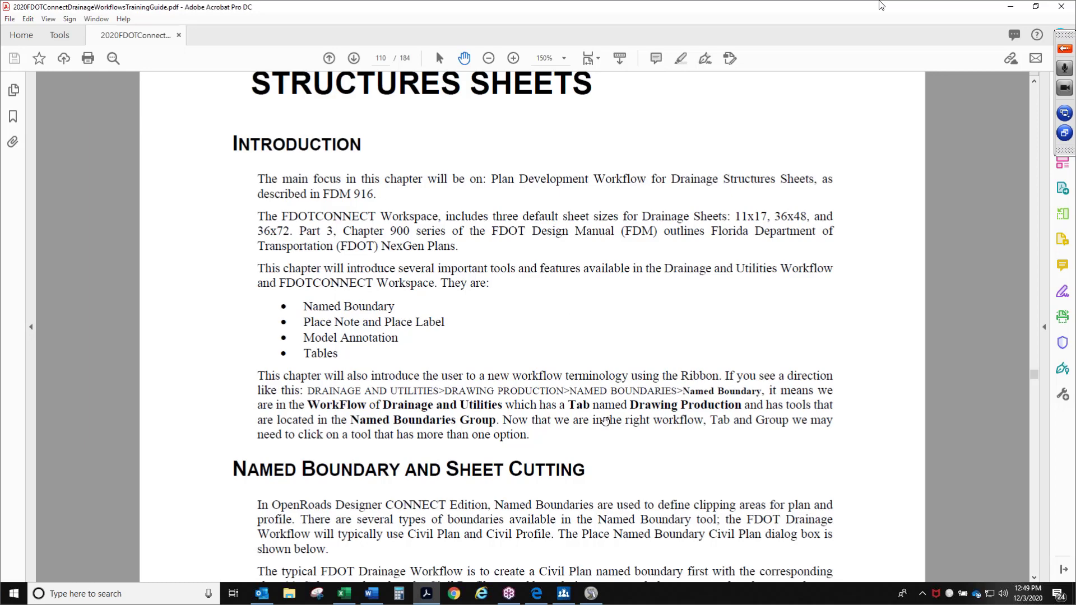
# Read the introduction and Named Boundary and Sheet Cutting section, examining the Place Named Boundary Civil Plan settings and drawing seed list
pyautogui.scroll(-1, 605, 434)
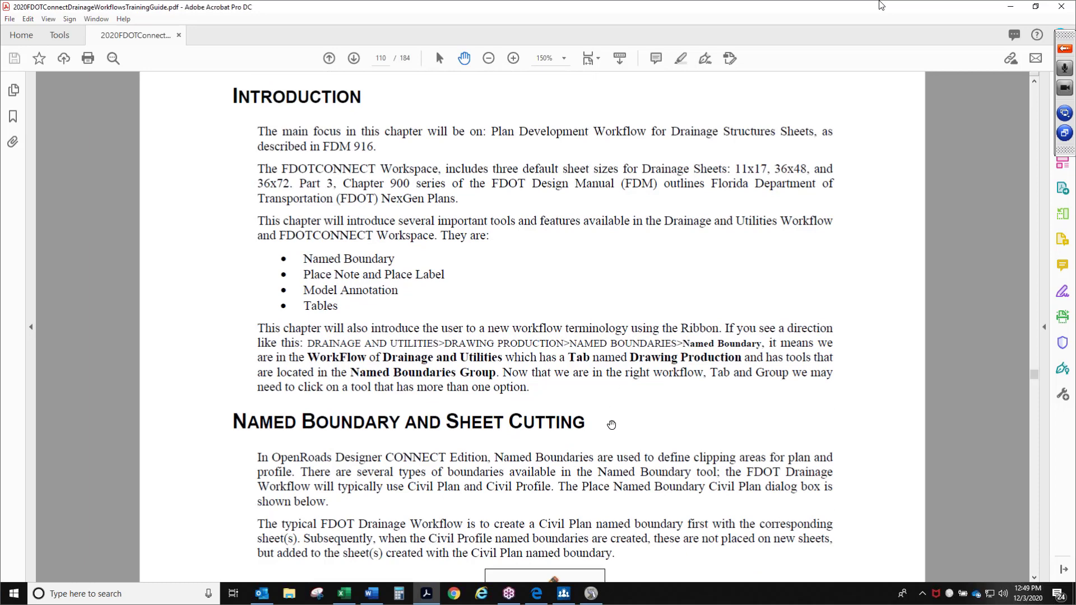
pyautogui.scroll(-2, 612, 449)
pyautogui.scroll(-3, 663, 443)
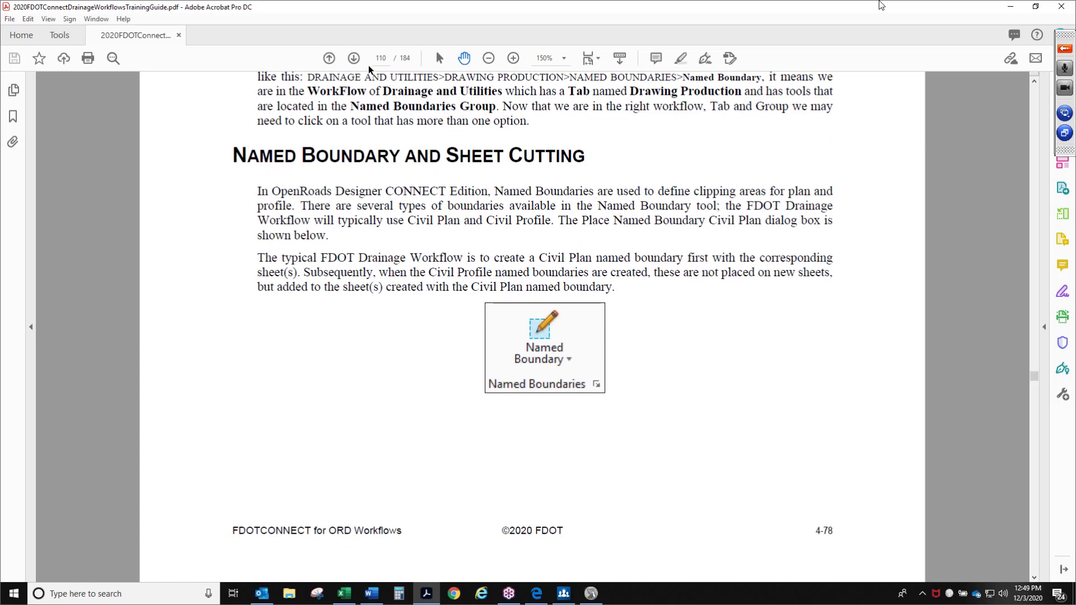
pyautogui.click(354, 58)
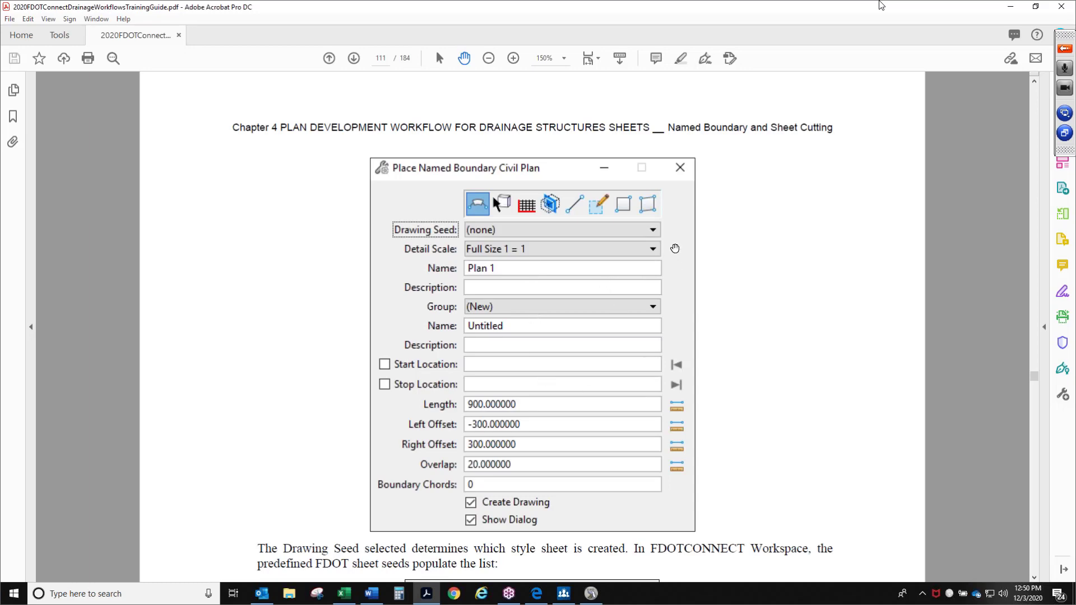
pyautogui.scroll(-5, 746, 353)
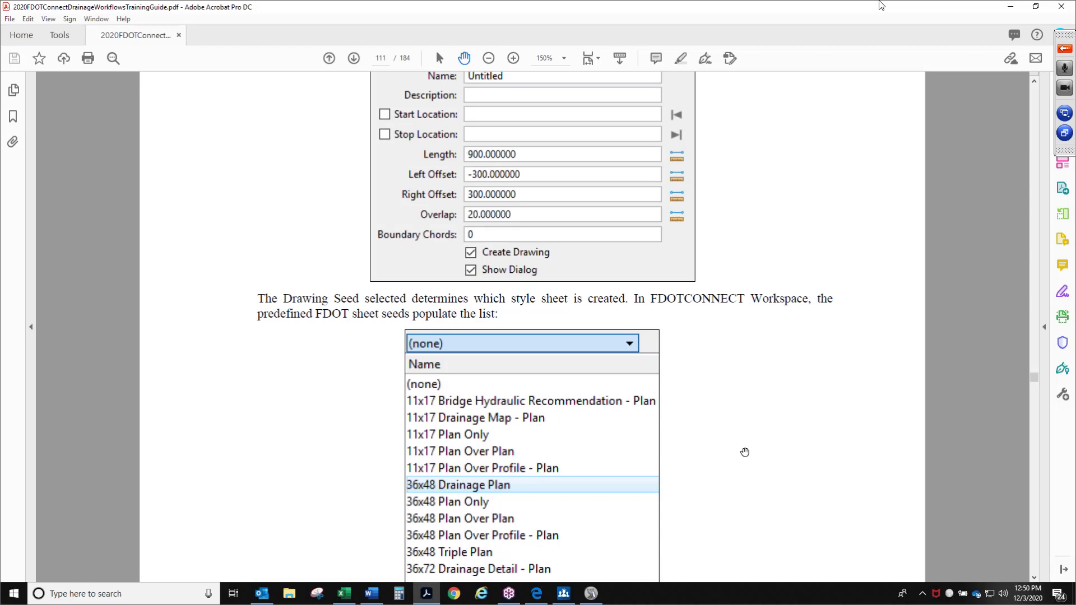
pyautogui.moveTo(744, 452); pyautogui.dragTo(731, 318)
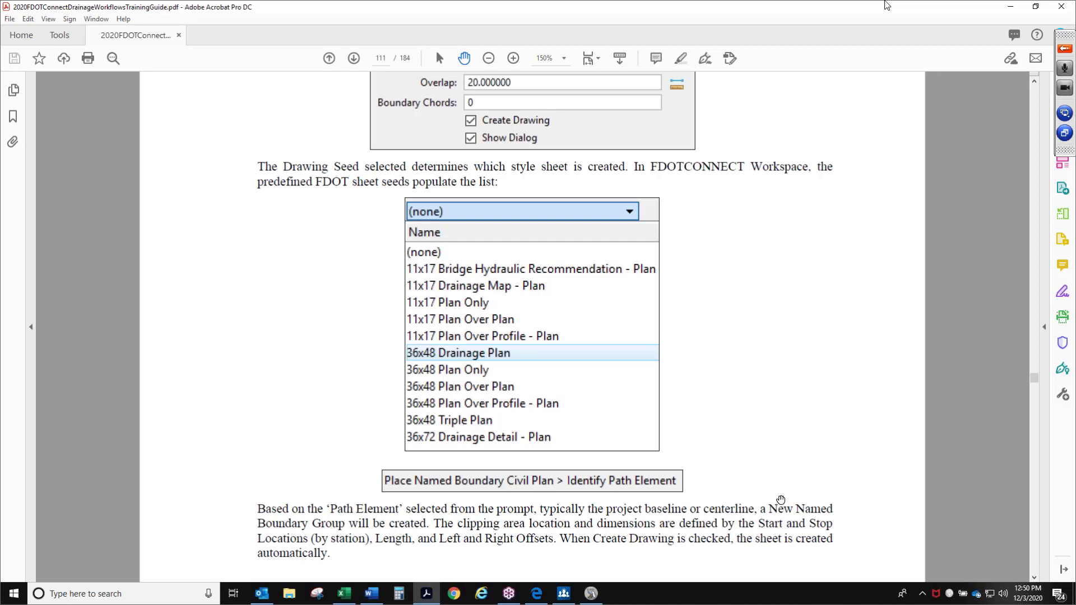
pyautogui.scroll(-3, 780, 498)
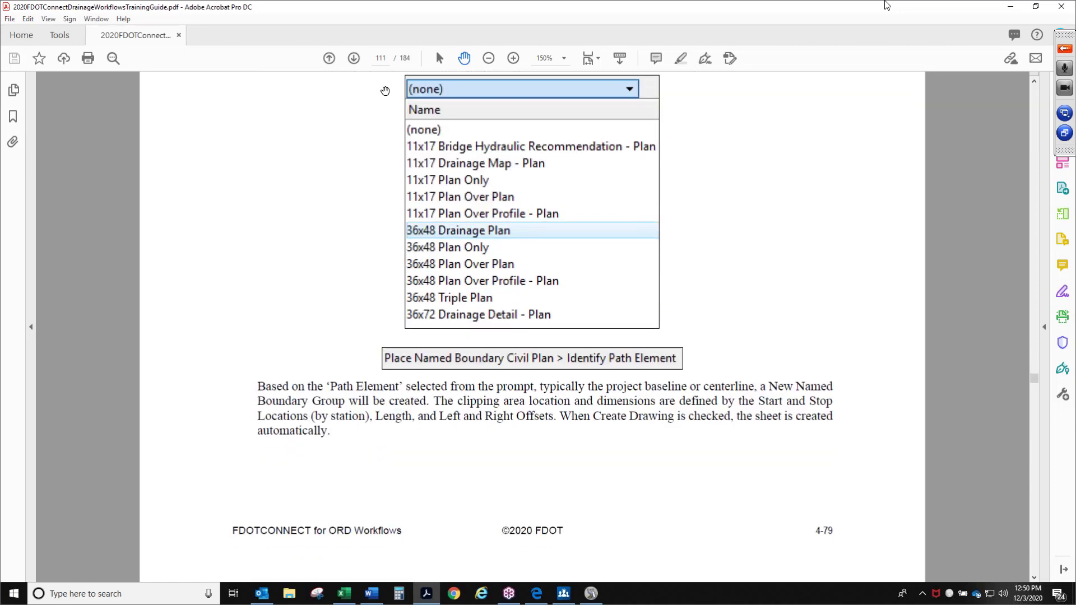
# Review page 112 on the Named Boundaries list box and the Models & References changes, comparing the models before and after sheet creation
pyautogui.click(353, 58)
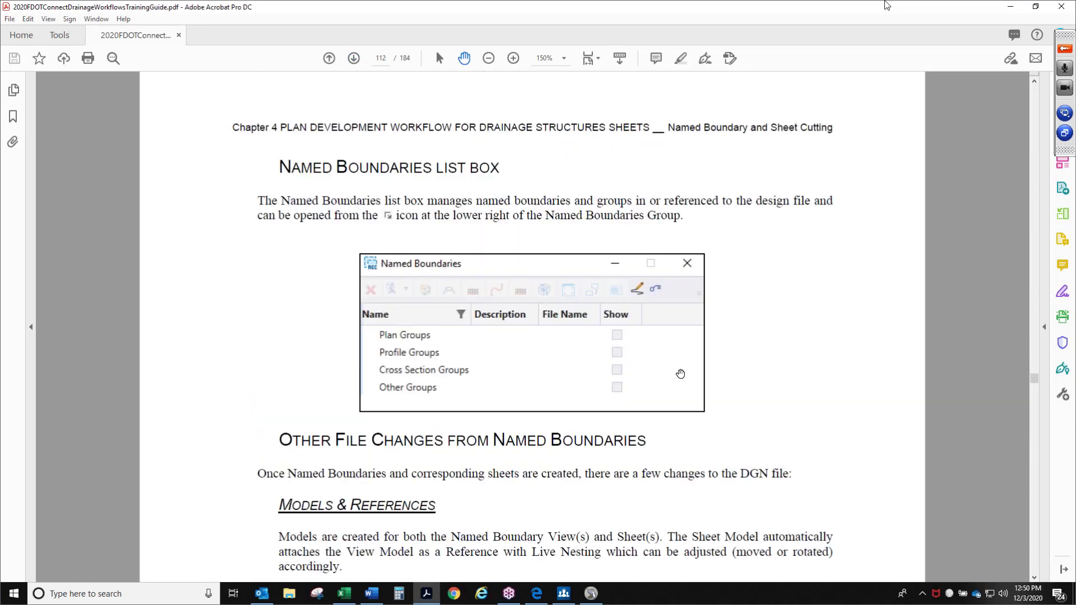
pyautogui.scroll(-1, 714, 373)
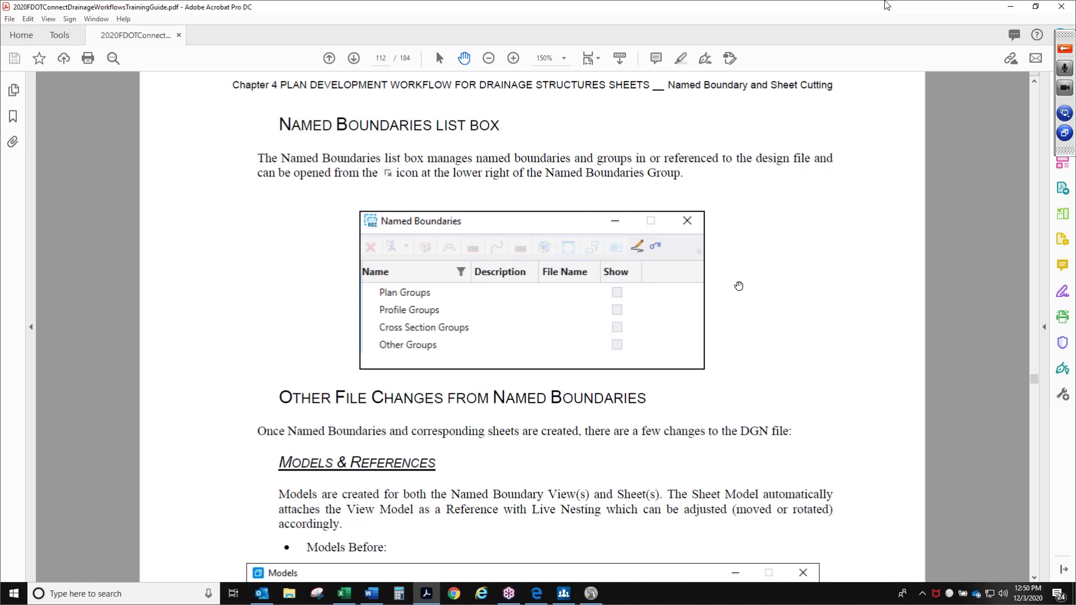
pyautogui.moveTo(503, 512); pyautogui.dragTo(468, 330)
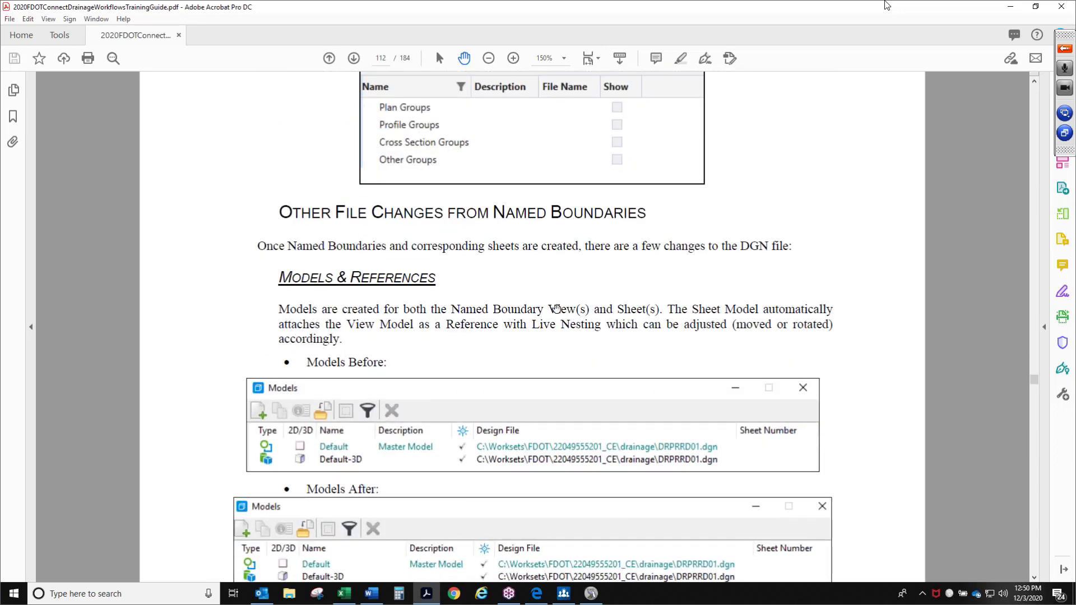
pyautogui.moveTo(751, 346); pyautogui.dragTo(745, 232)
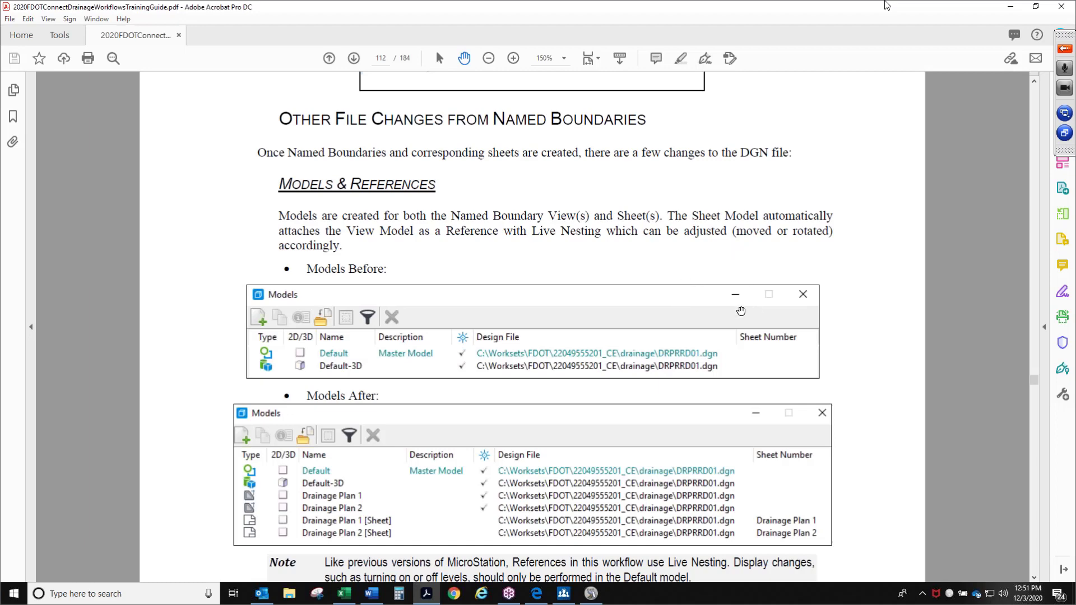
pyautogui.moveTo(599, 368); pyautogui.dragTo(602, 306)
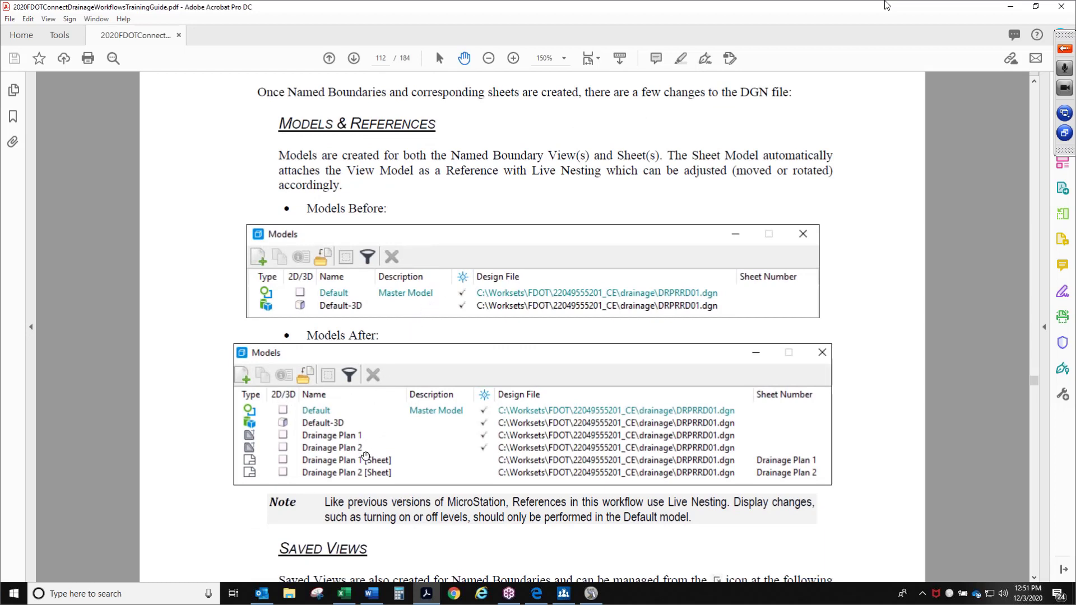
pyautogui.scroll(-1, 340, 460)
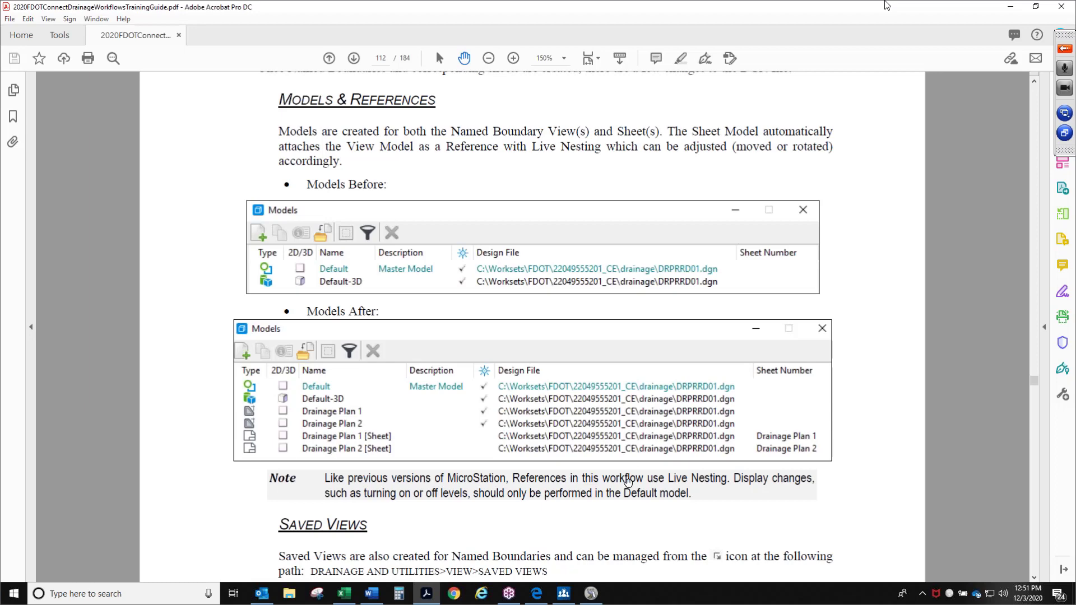
pyautogui.scroll(-1, 554, 453)
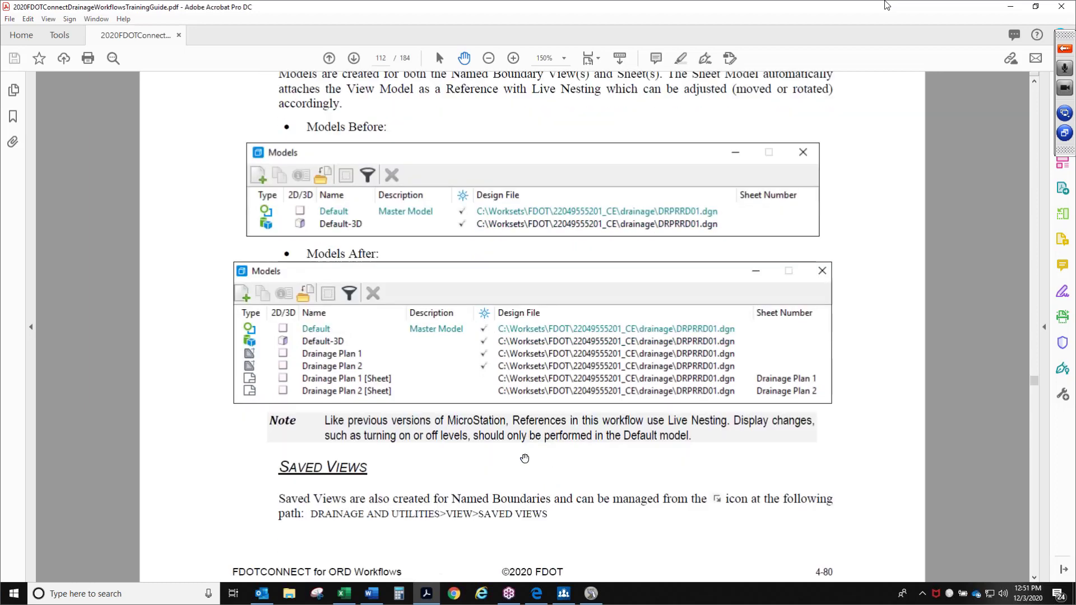
pyautogui.scroll(-1, 525, 459)
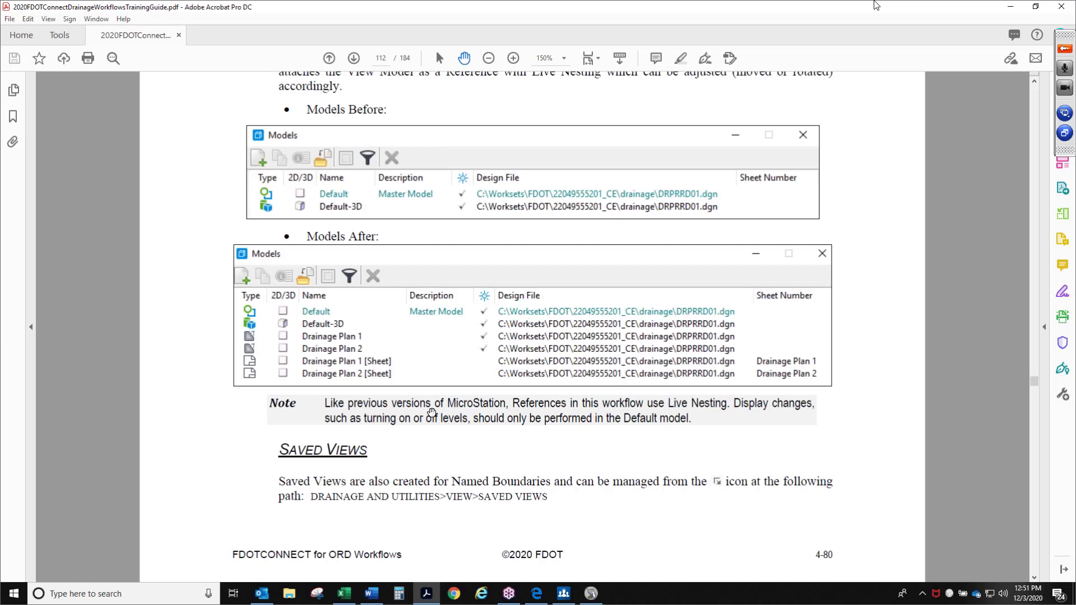
pyautogui.scroll(-1, 547, 413)
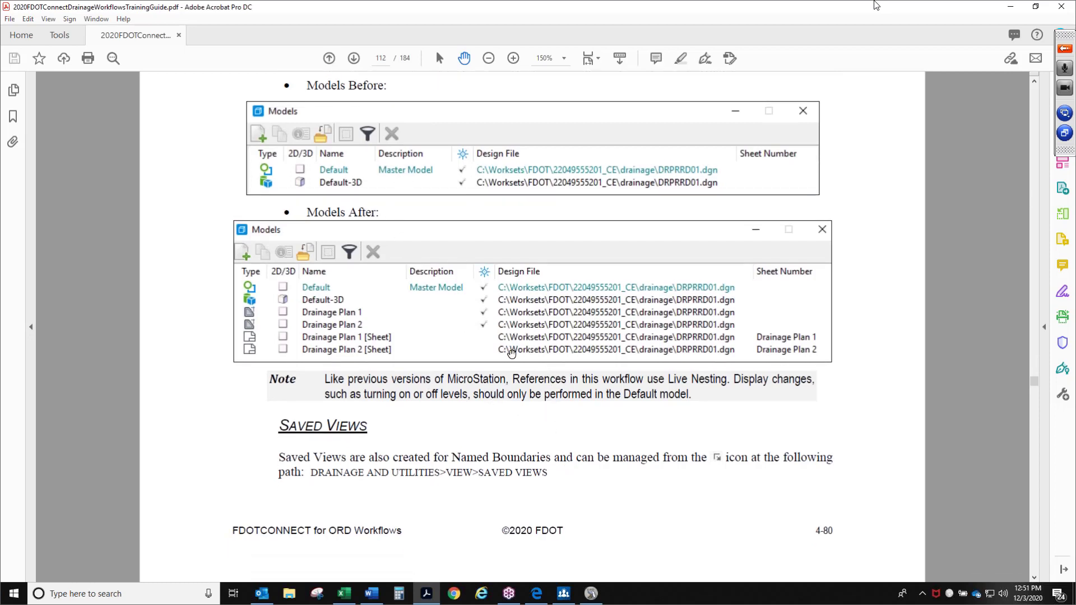
# Examine the Saved Views tools and the Create Saved View settings on page 113, including the isometric drainage structure example
pyautogui.click(356, 55)
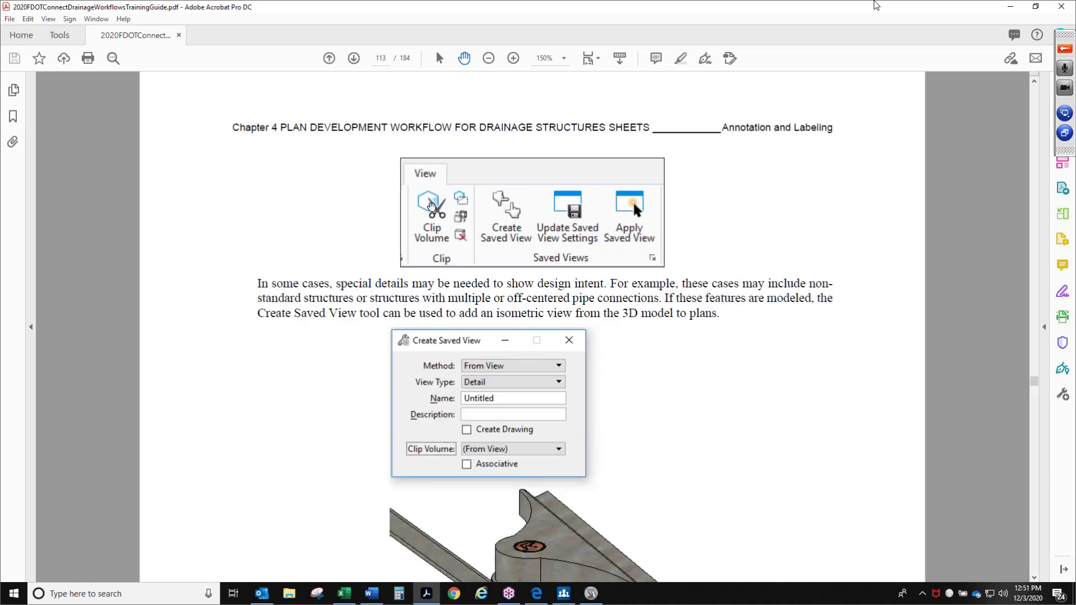
pyautogui.scroll(-2, 602, 155)
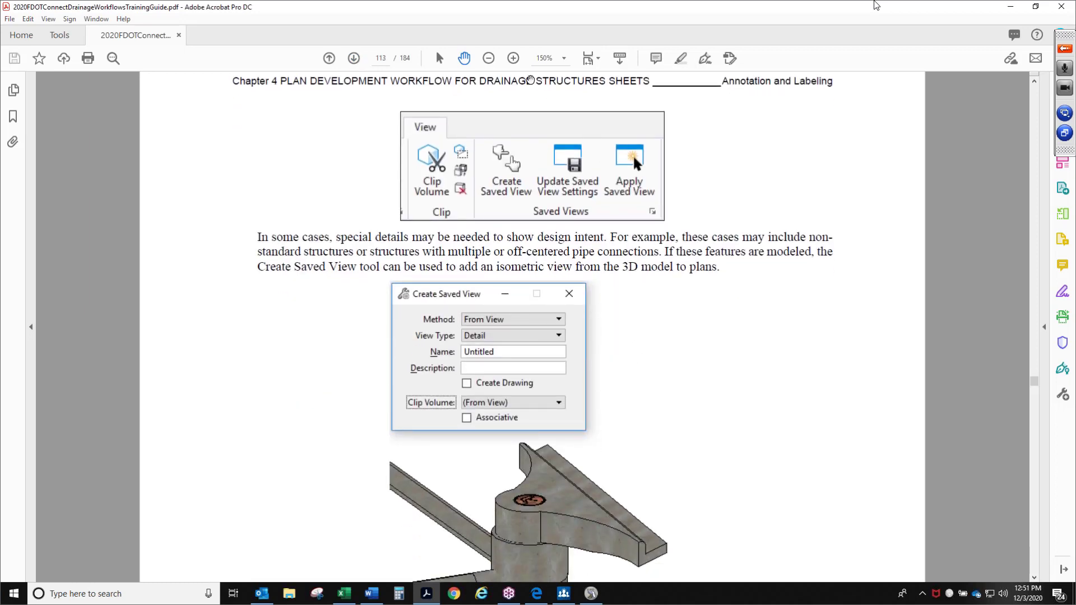
pyautogui.click(488, 59)
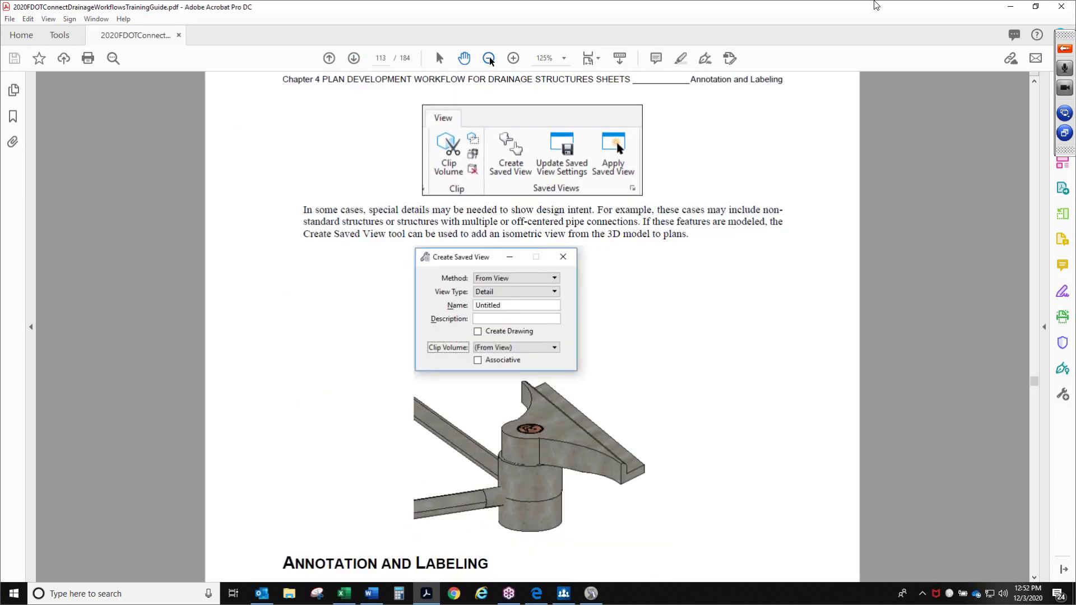
pyautogui.moveTo(628, 242); pyautogui.dragTo(631, 276)
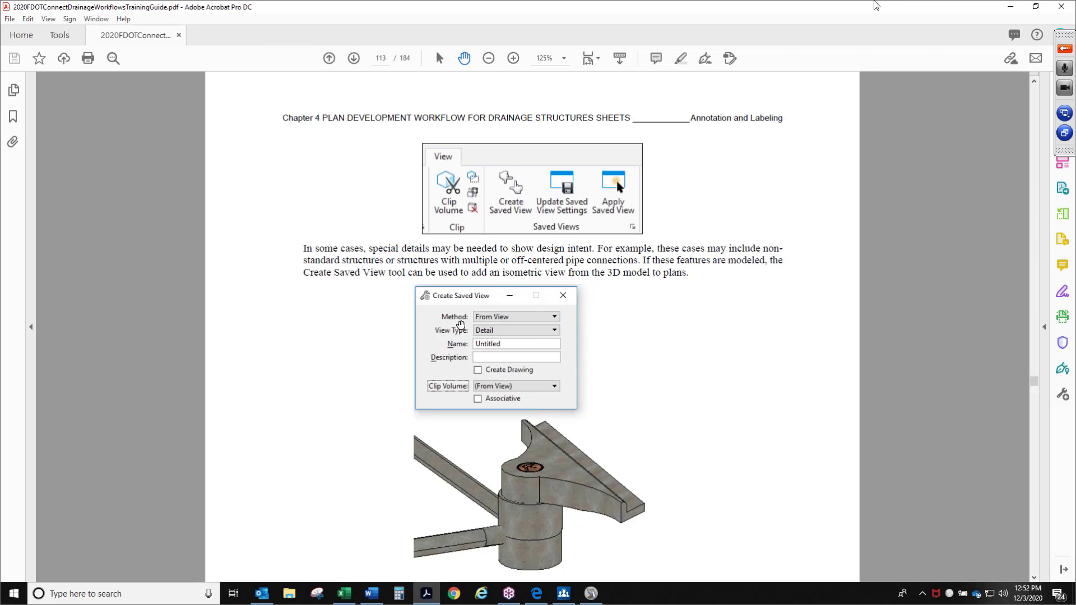
pyautogui.moveTo(356, 412); pyautogui.dragTo(353, 363)
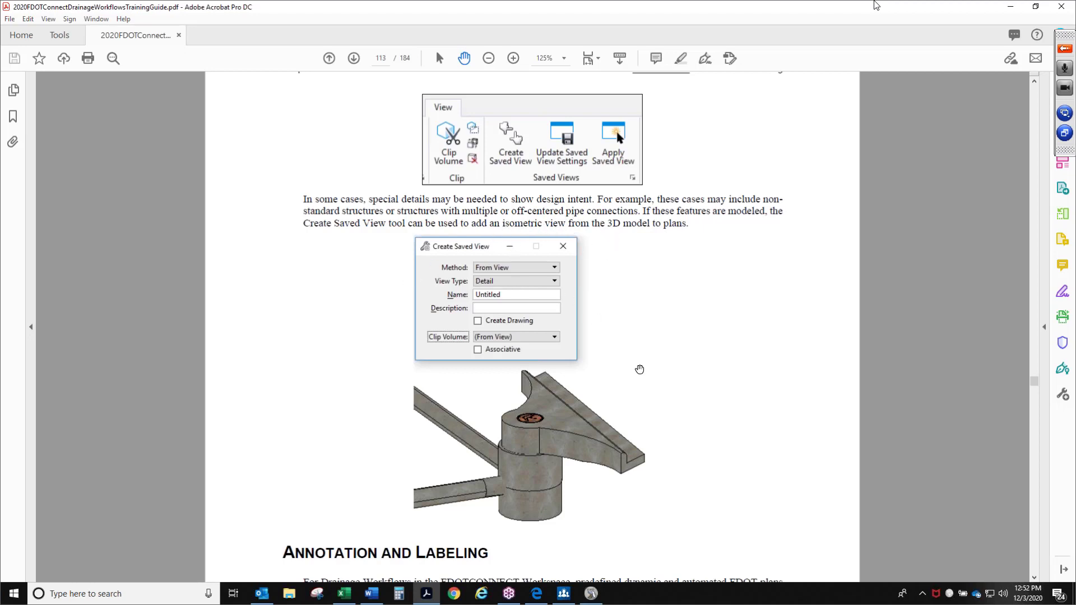
# Read the Annotation and Labeling section on the Place Label tool, its settings, Text Favorites and label cells
pyautogui.scroll(-3, 629, 269)
pyautogui.moveTo(567, 428); pyautogui.dragTo(554, 327)
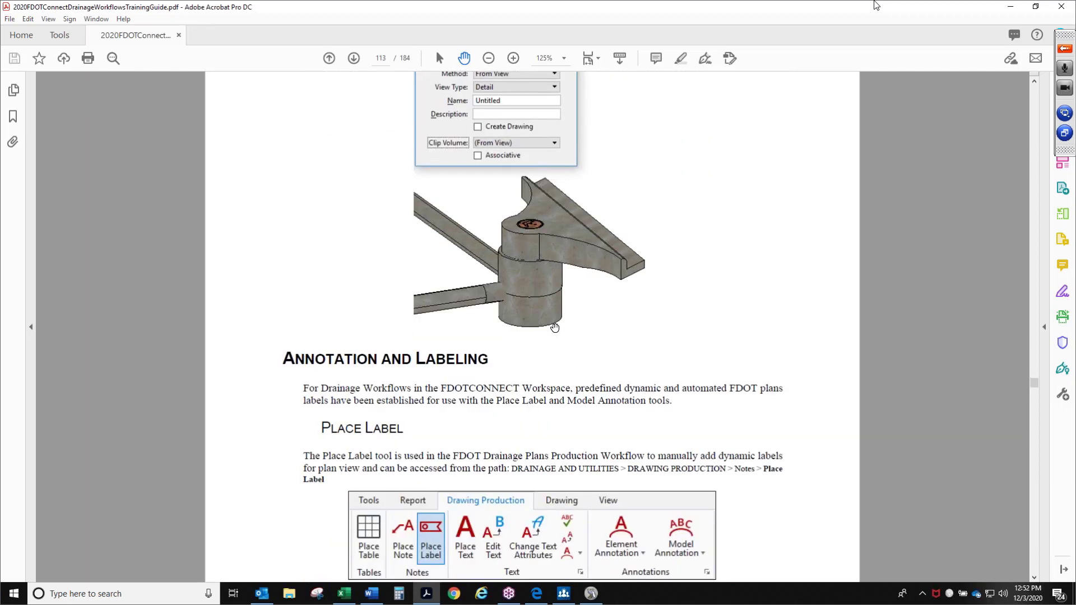
pyautogui.moveTo(611, 352); pyautogui.dragTo(619, 233)
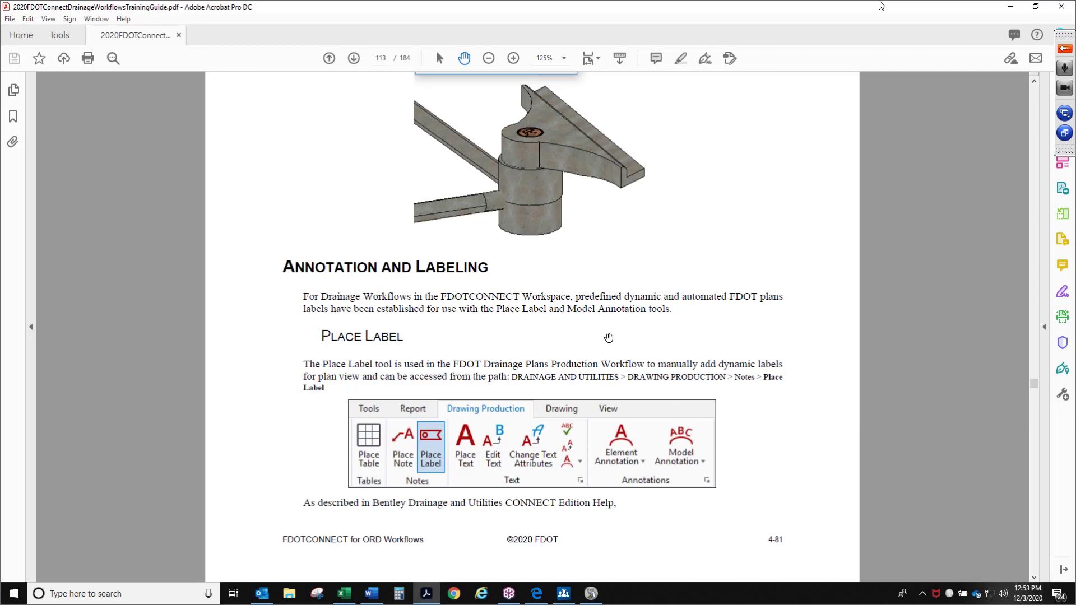
pyautogui.click(354, 59)
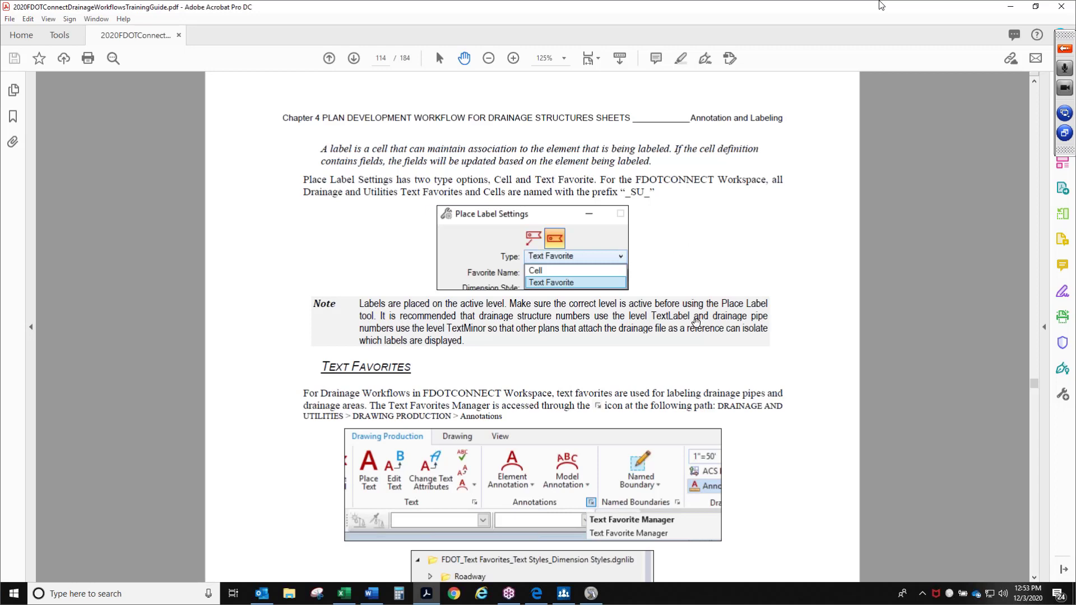
pyautogui.scroll(-2, 627, 334)
pyautogui.scroll(-2, 626, 334)
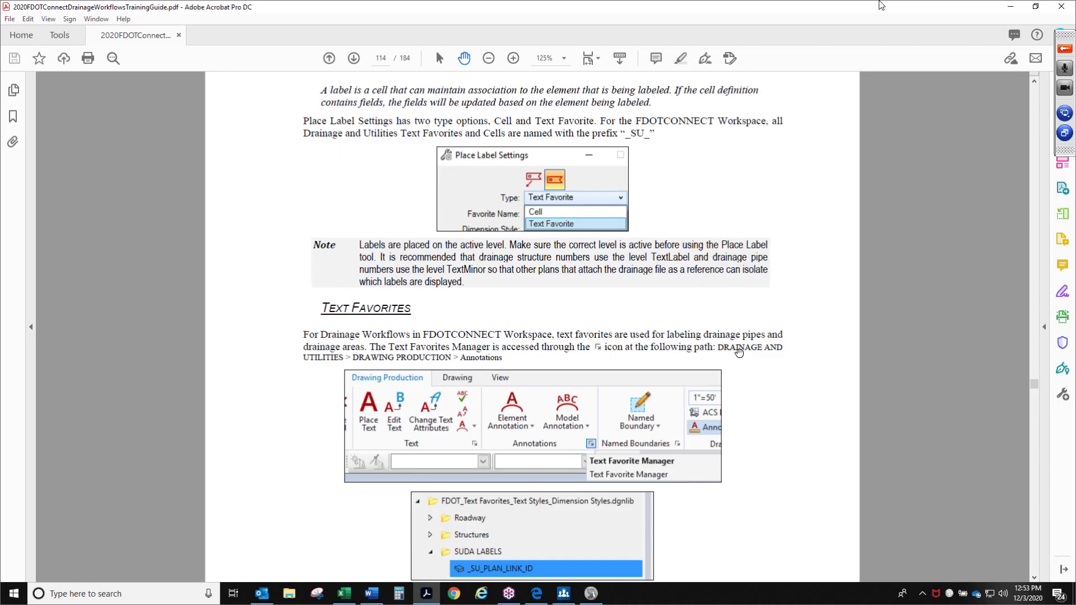
pyautogui.moveTo(737, 439); pyautogui.dragTo(726, 347)
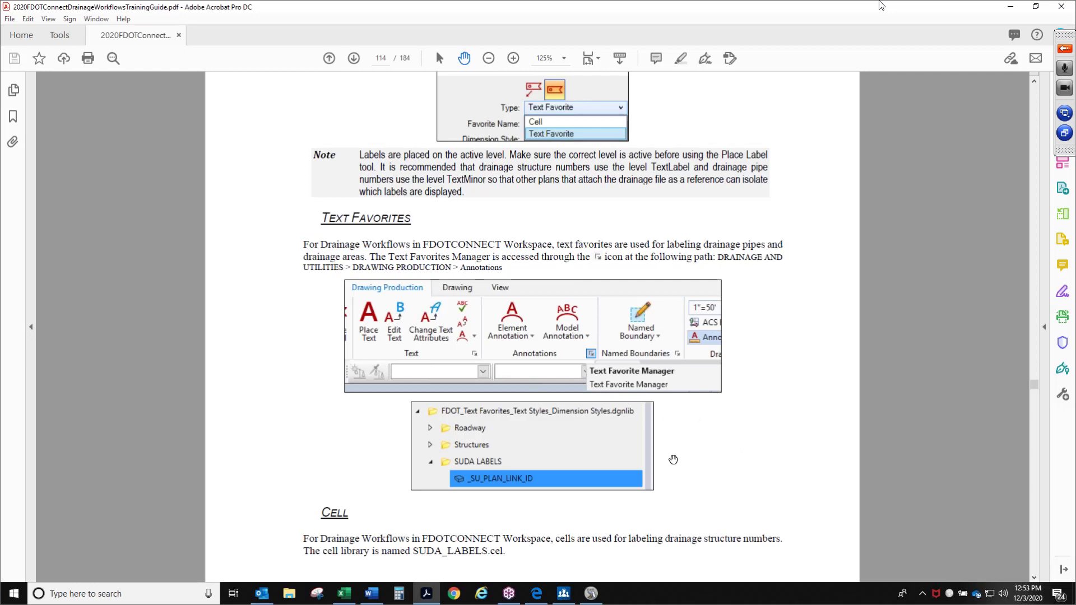
pyautogui.moveTo(673, 459); pyautogui.dragTo(672, 392)
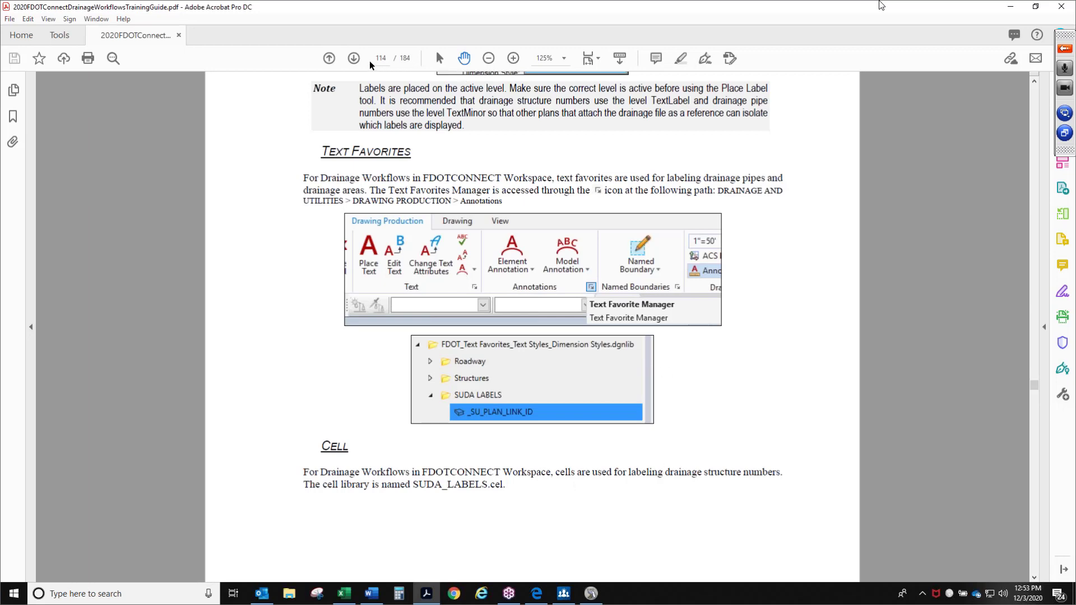
# Review page 115 on the label cell library, the Model Annotation tools and the Profile Annotation Groups
pyautogui.click(355, 59)
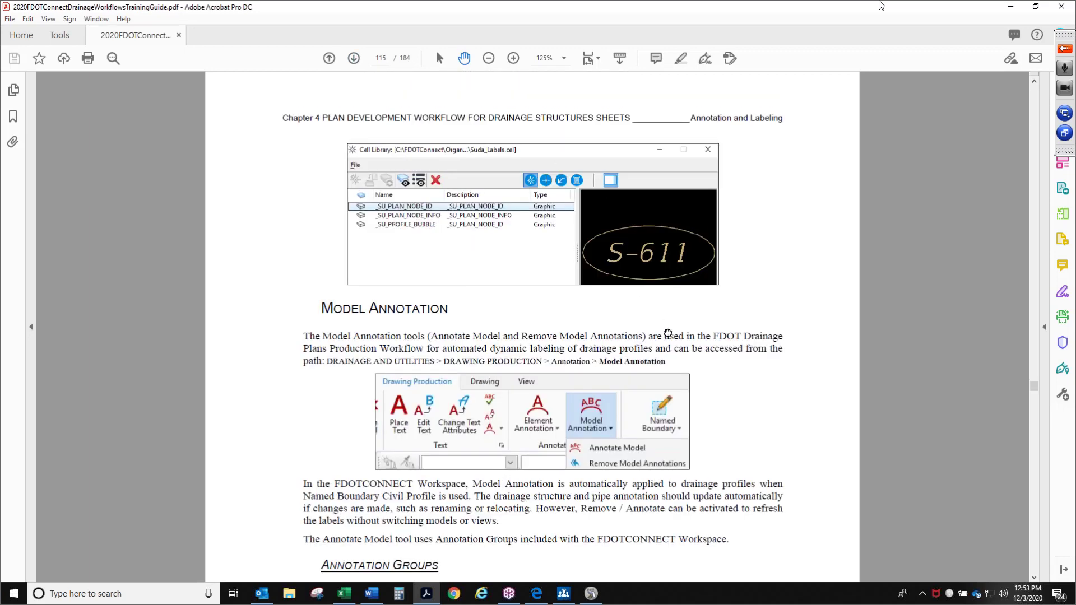
pyautogui.scroll(-5, 668, 334)
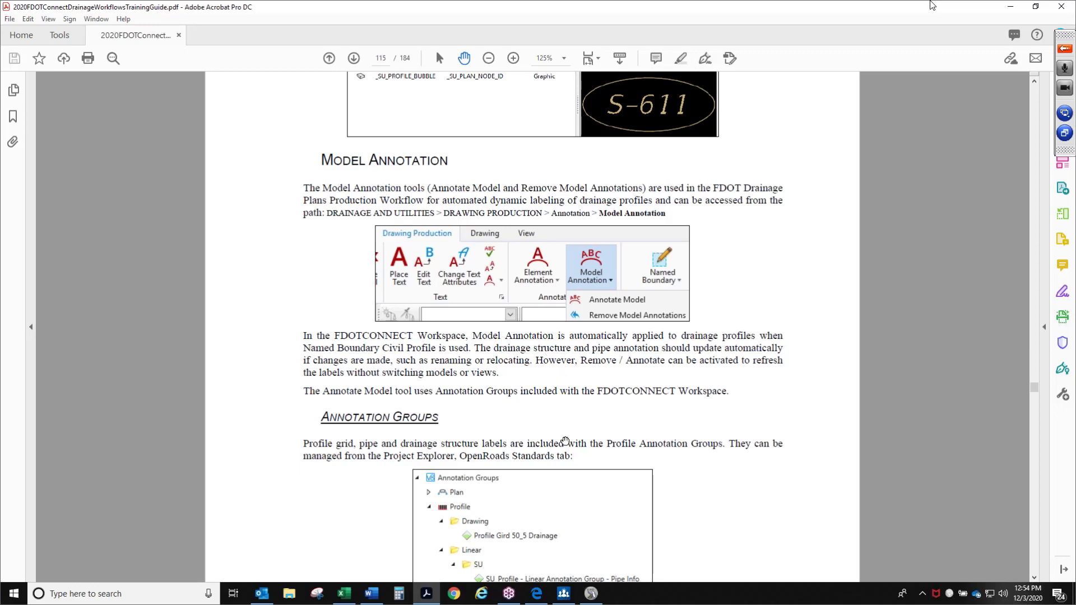
pyautogui.scroll(-3, 561, 425)
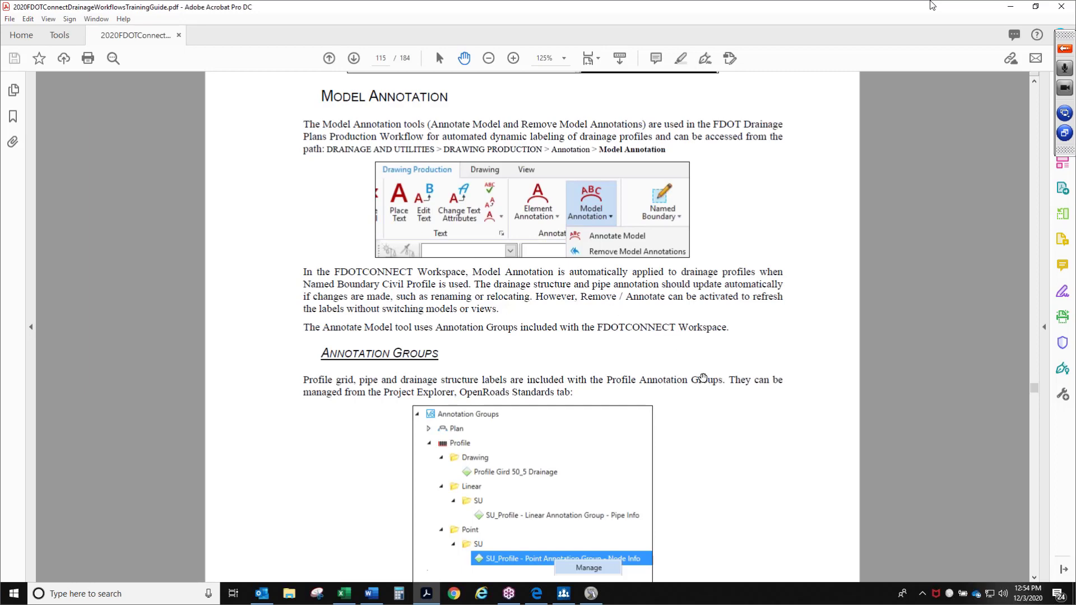
pyautogui.scroll(-1, 689, 391)
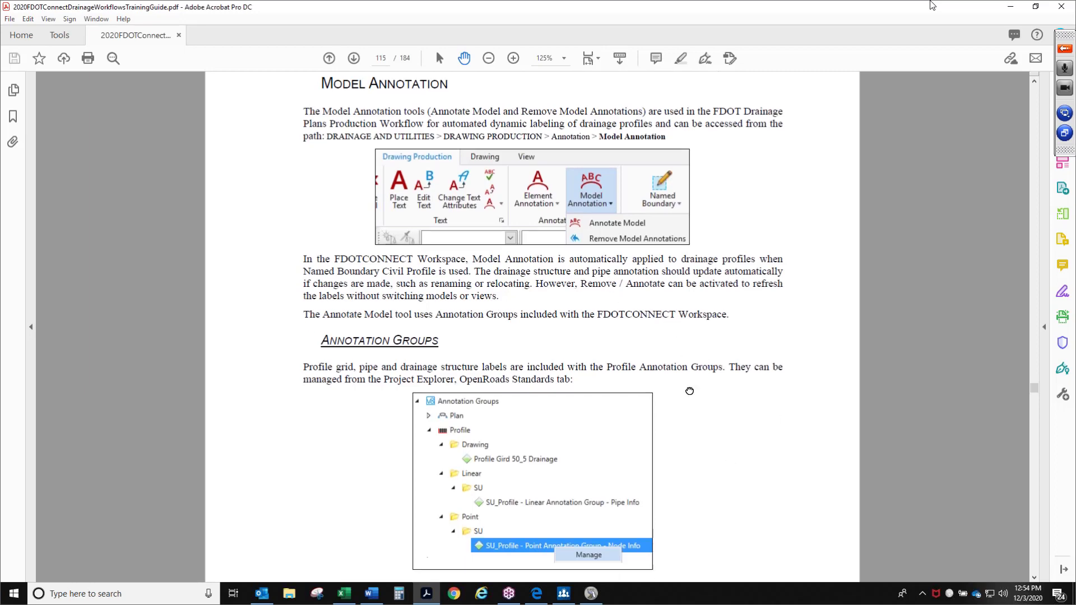
pyautogui.scroll(-3, 689, 391)
# Examine the Tables section's FDOT flex table layouts and Place Table settings, and continue to page 117
pyautogui.click(354, 59)
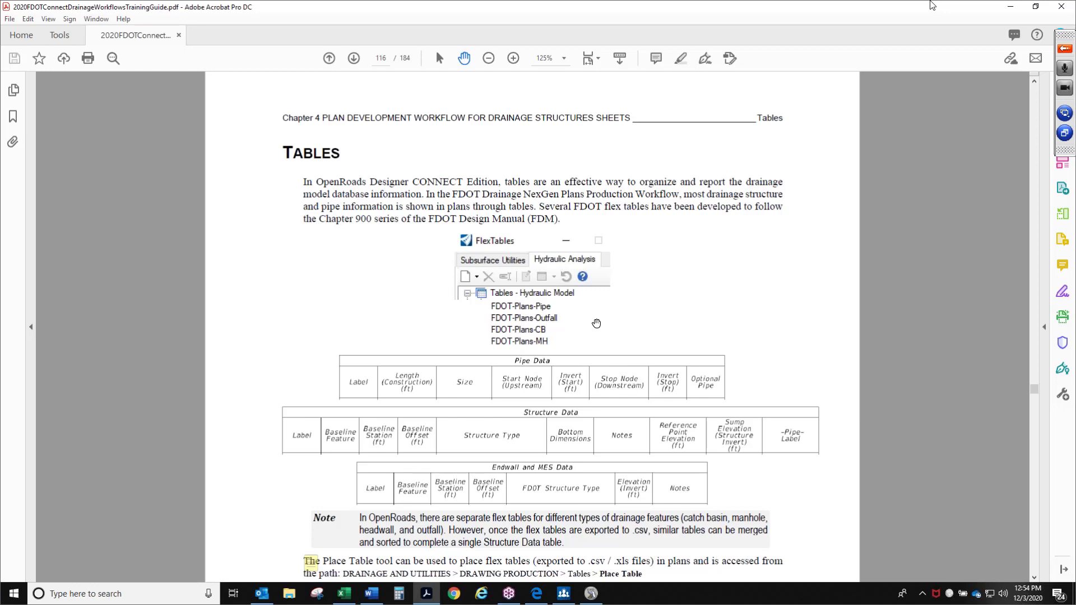
pyautogui.moveTo(632, 412); pyautogui.dragTo(627, 369)
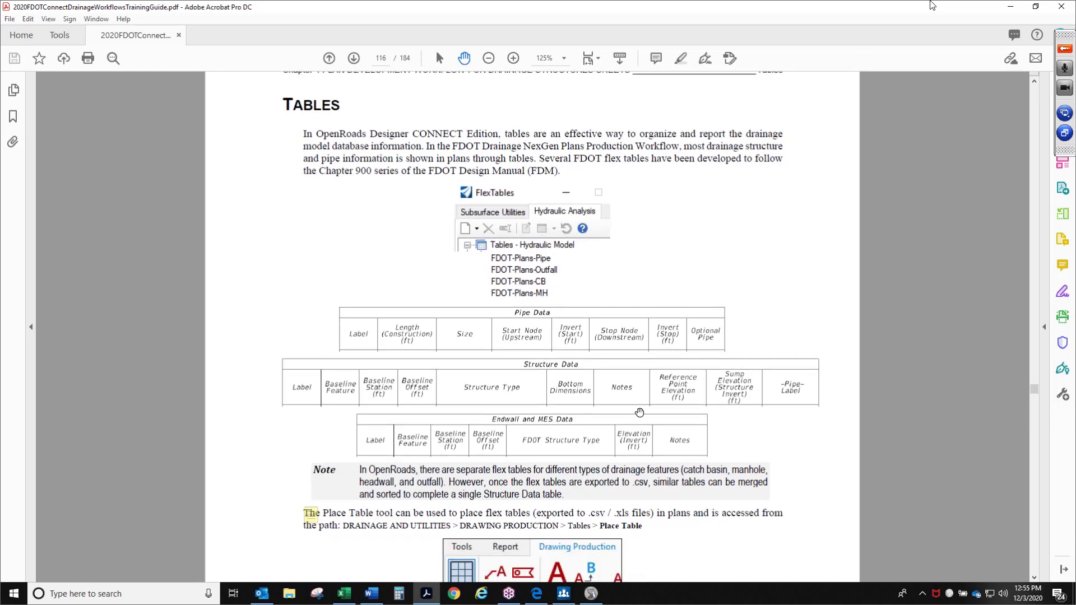
pyautogui.scroll(-4, 683, 410)
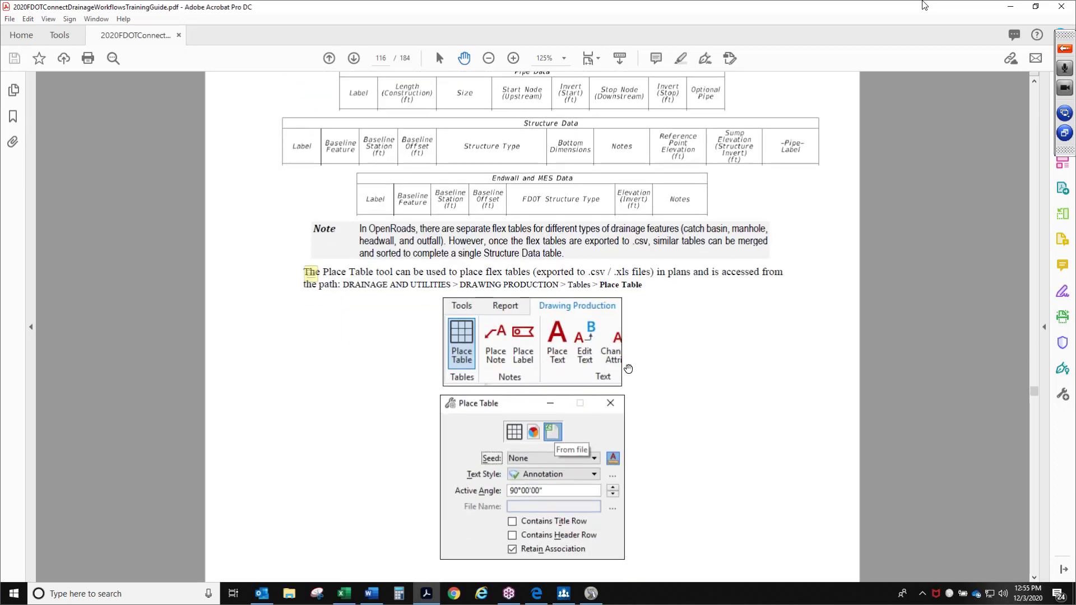
pyautogui.scroll(-1, 649, 367)
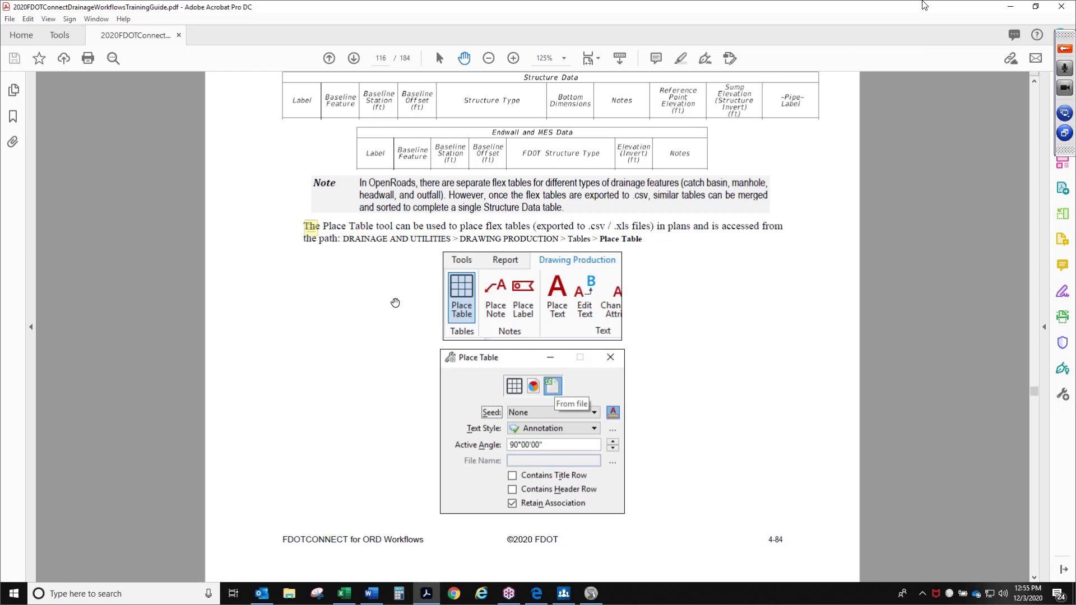
pyautogui.click(354, 58)
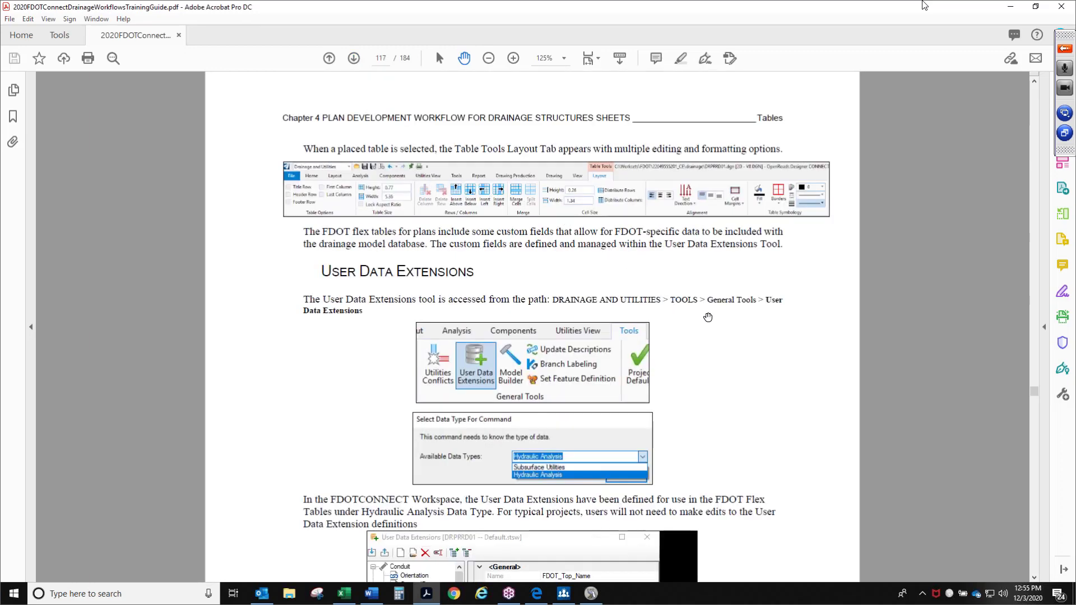
# Read the User Data Extensions section on page 117, including the data type choice and Enumeration Editor example, and continue to page 118
pyautogui.scroll(-1, 702, 252)
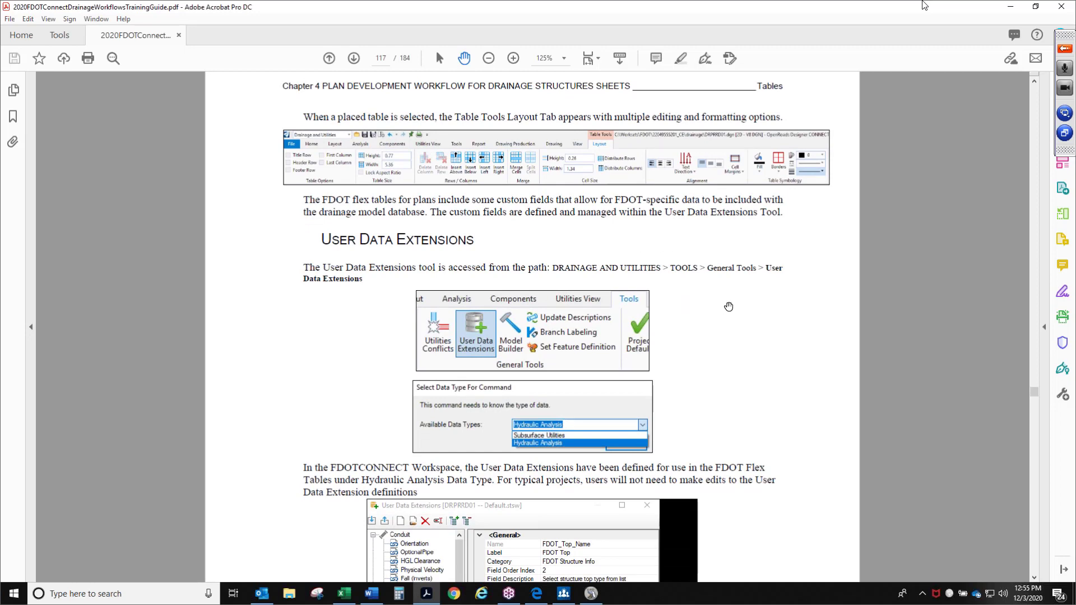
pyautogui.moveTo(734, 363); pyautogui.dragTo(731, 254)
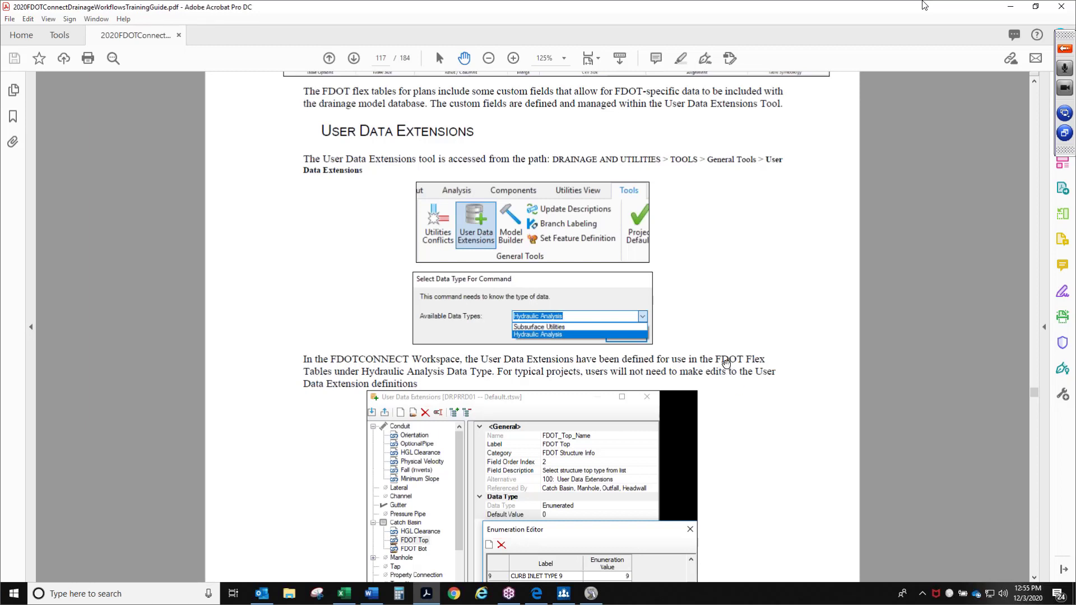
pyautogui.scroll(-5, 730, 414)
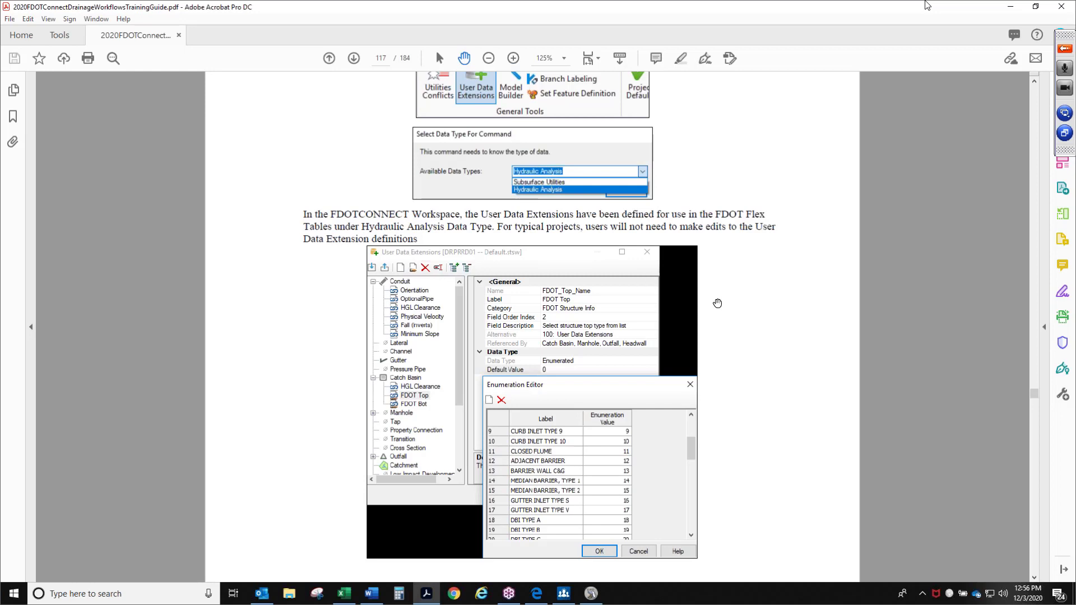
pyautogui.scroll(-2, 783, 447)
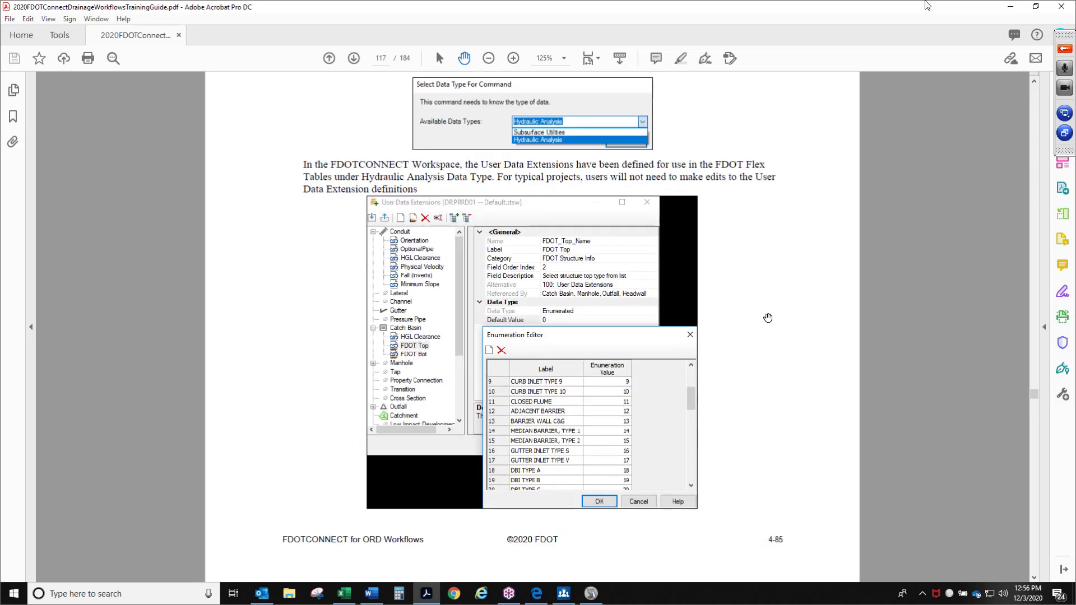
pyautogui.click(354, 63)
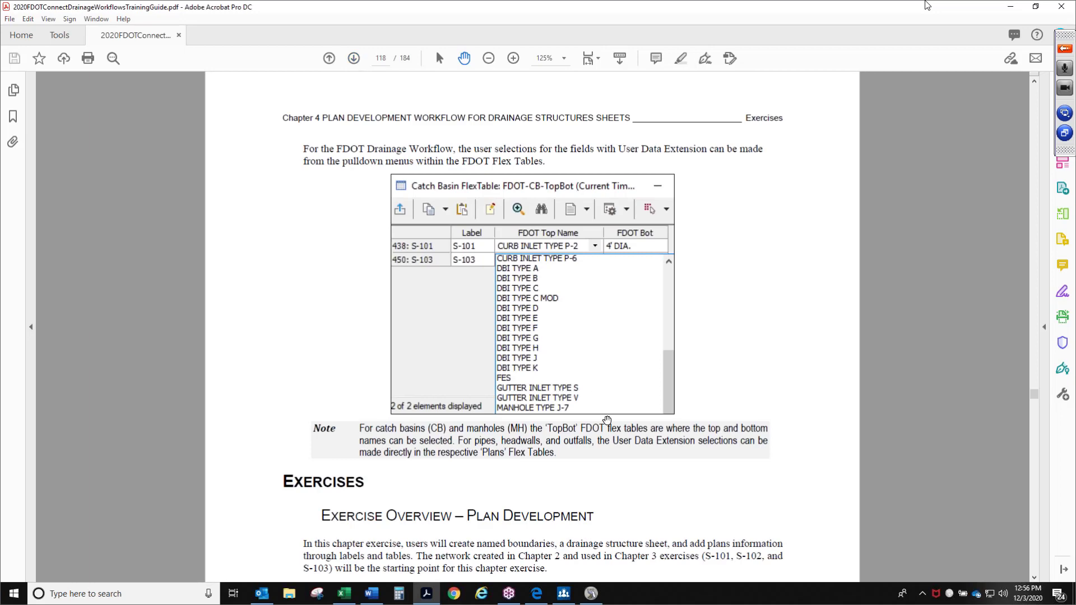
# Read page 118's note on the TopBot flex tables and the Plan Development exercise overview listing exercises 4.1 to 4.4
pyautogui.scroll(-1, 638, 421)
pyautogui.scroll(-3, 637, 421)
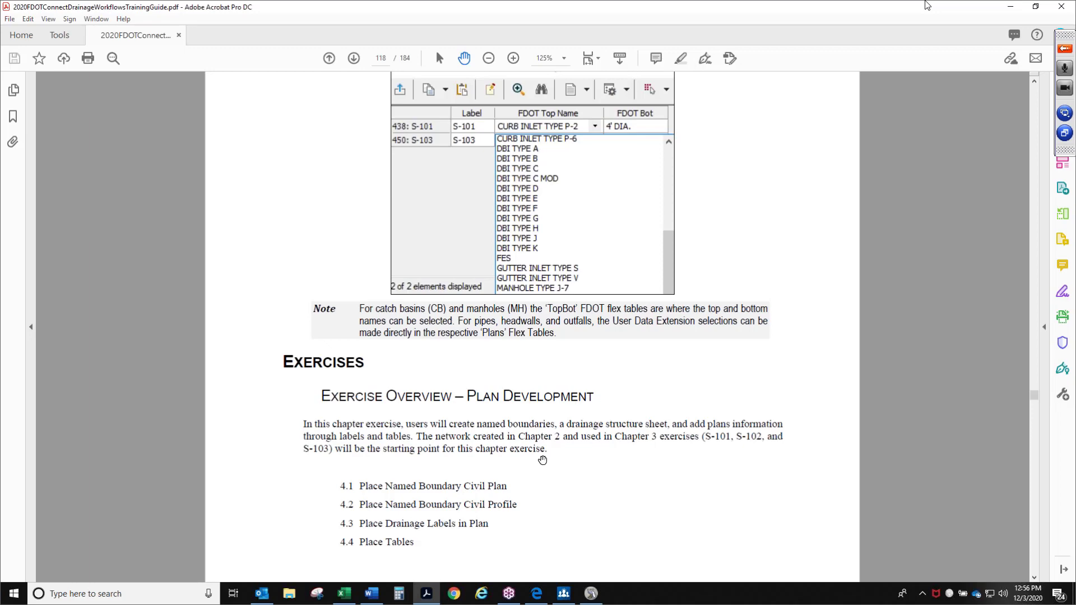
pyautogui.scroll(-3, 559, 457)
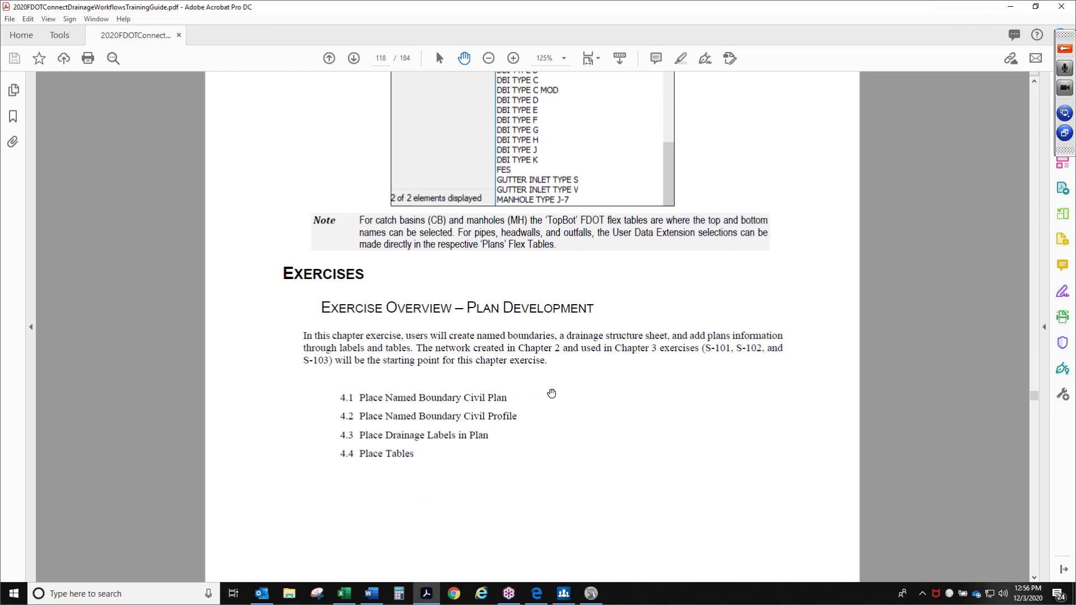
# Expand the GoToTraining control panel and look through the attendee list
pyautogui.click(1064, 49)
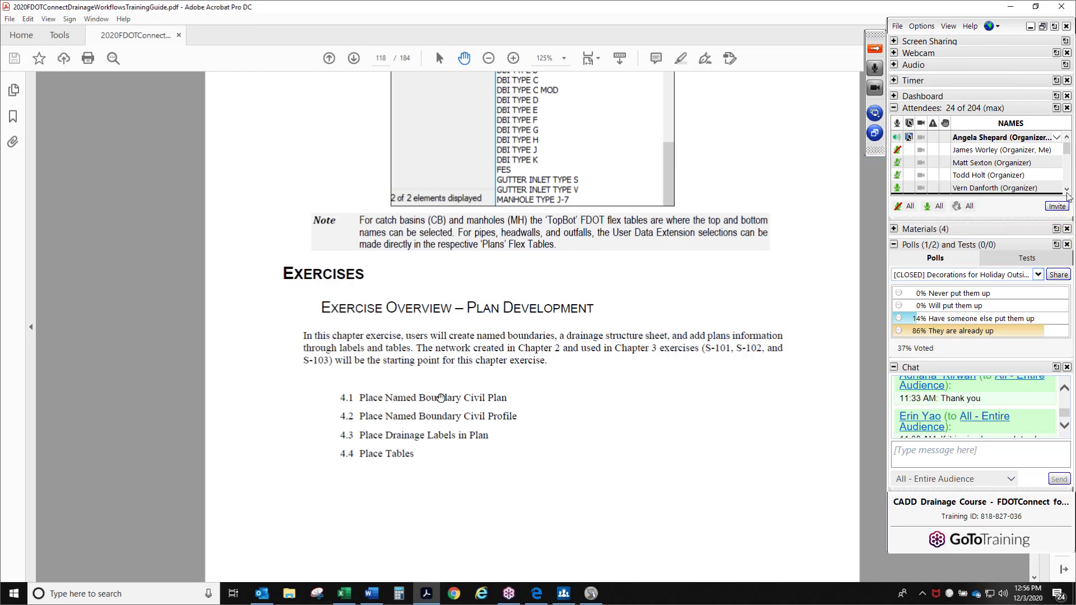
pyautogui.scroll(-2, 1069, 174)
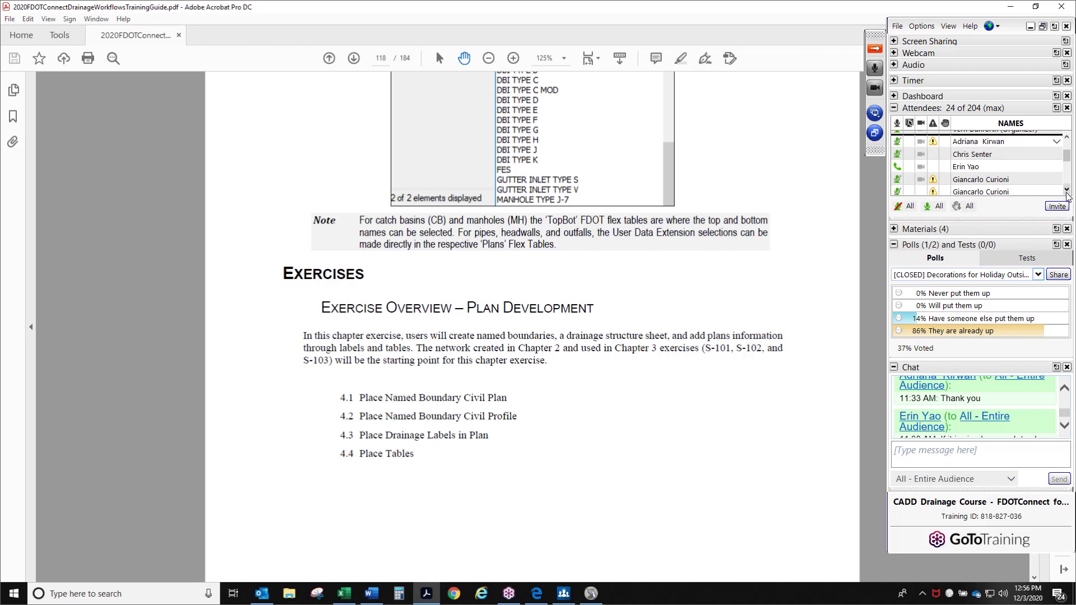
pyautogui.scroll(-3, 1067, 196)
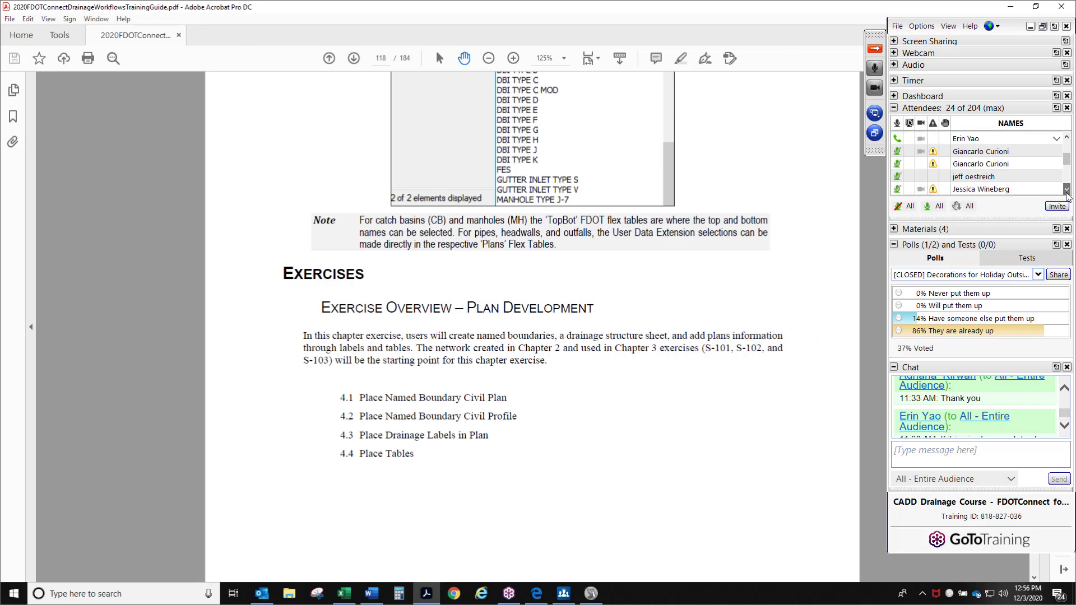
pyautogui.scroll(-4, 1068, 195)
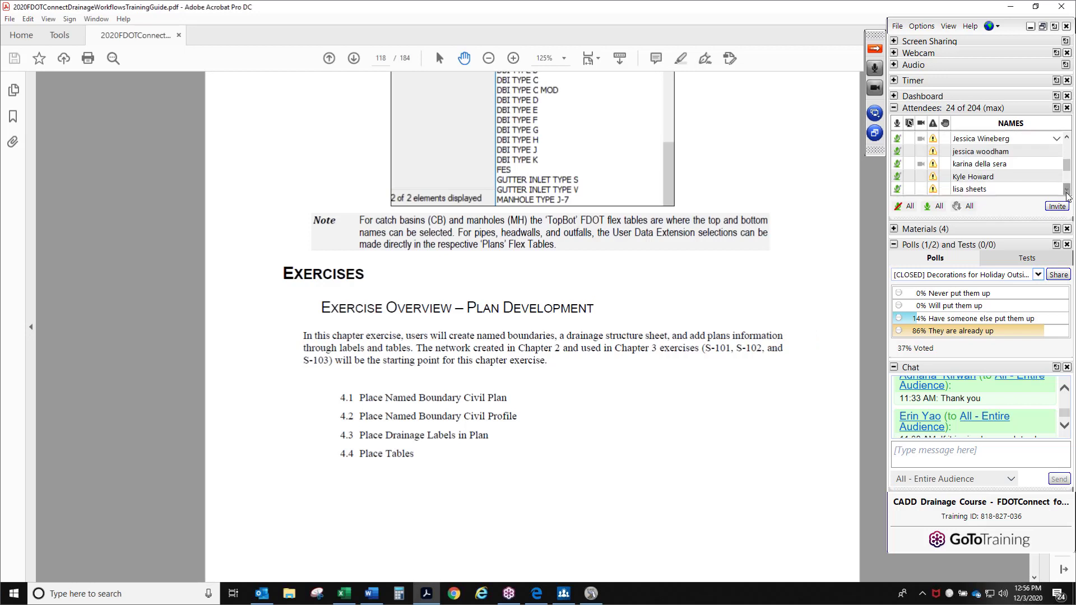
pyautogui.scroll(-4, 1067, 195)
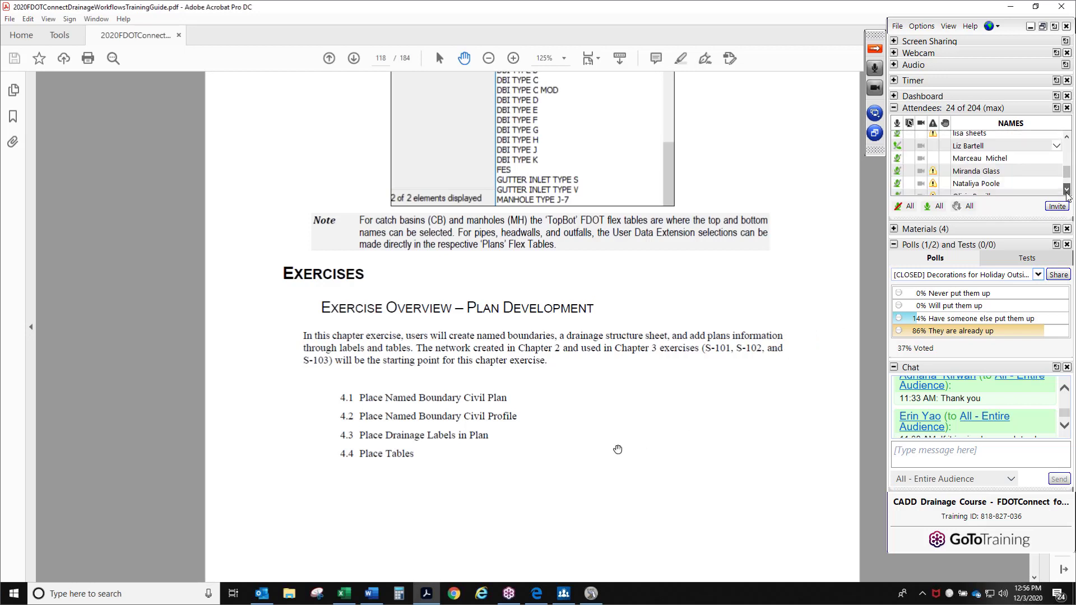
pyautogui.scroll(-3, 1068, 195)
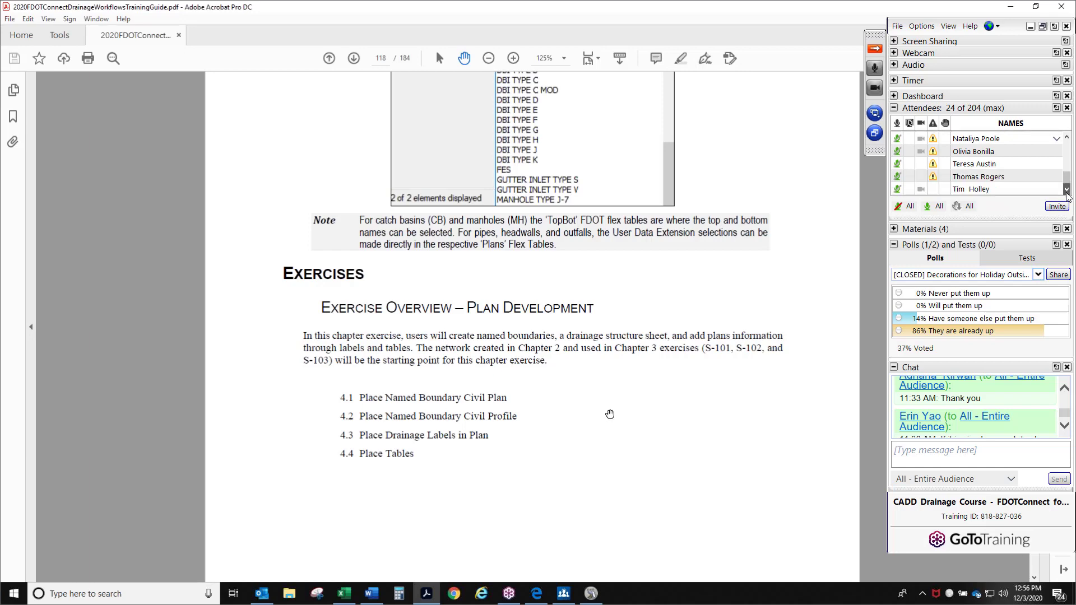
# Bring up Exercise 4.1, Place Named Boundary Civil Plan, on page 119 and switch to OpenRoads Designer with DRPRRD01.dgn
pyautogui.scroll(-2, 532, 473)
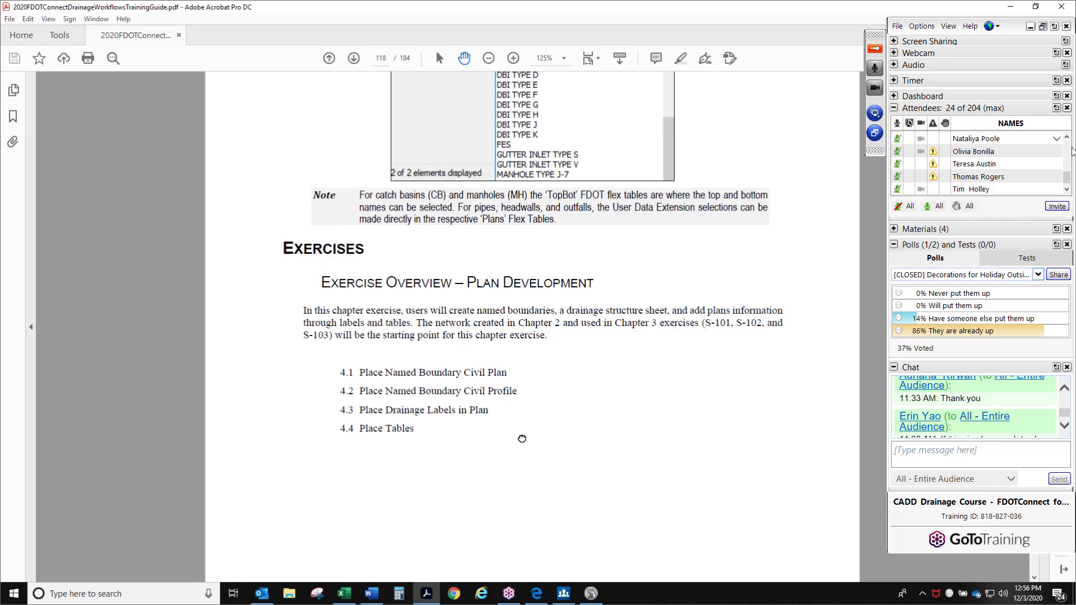
pyautogui.scroll(-5, 404, 121)
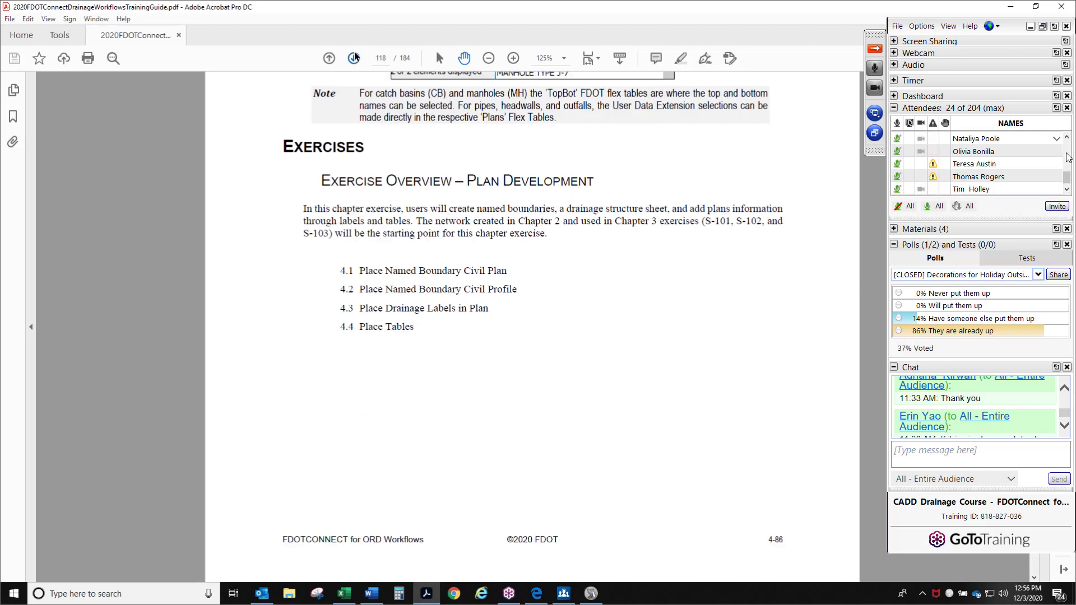
pyautogui.scroll(-1, 525, 152)
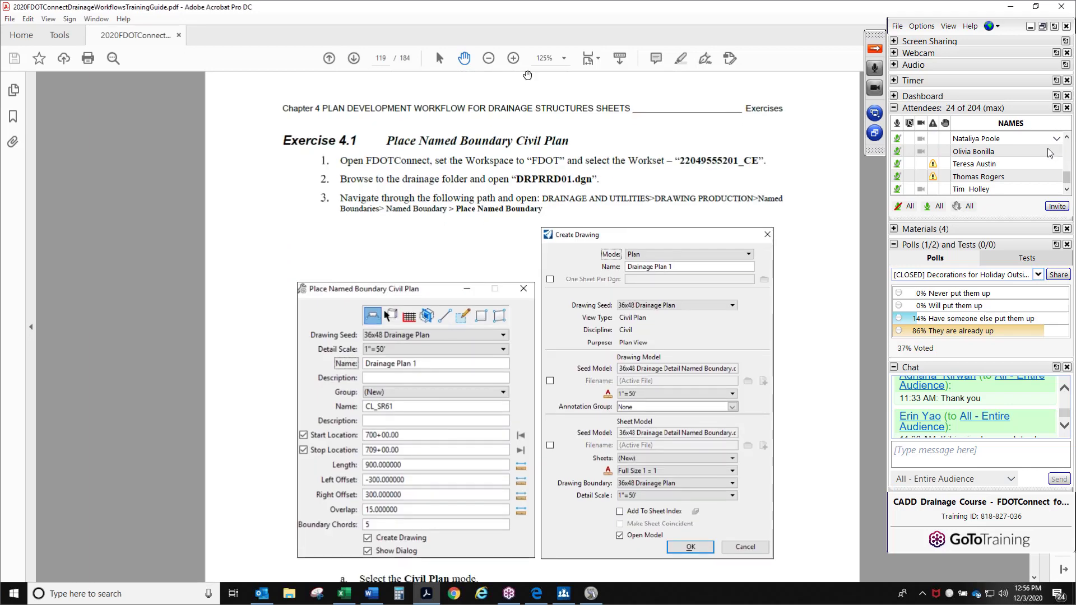
pyautogui.moveTo(521, 15); pyautogui.dragTo(521, 0)
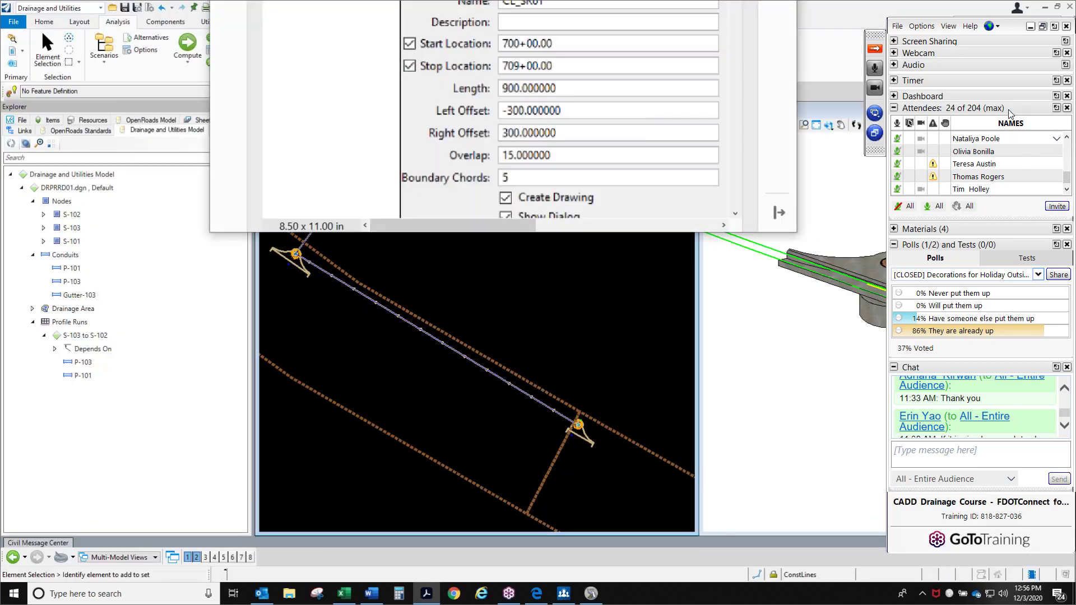
# Check the GoToTraining attendee list from the end back to the organizers at its start
pyautogui.click(1068, 149)
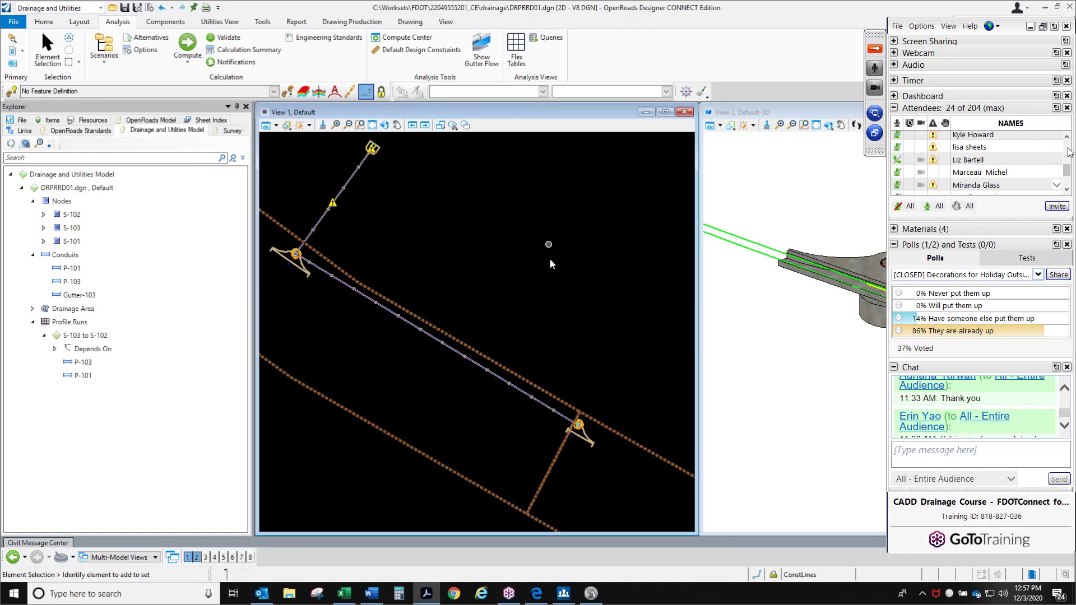
pyautogui.click(1068, 148)
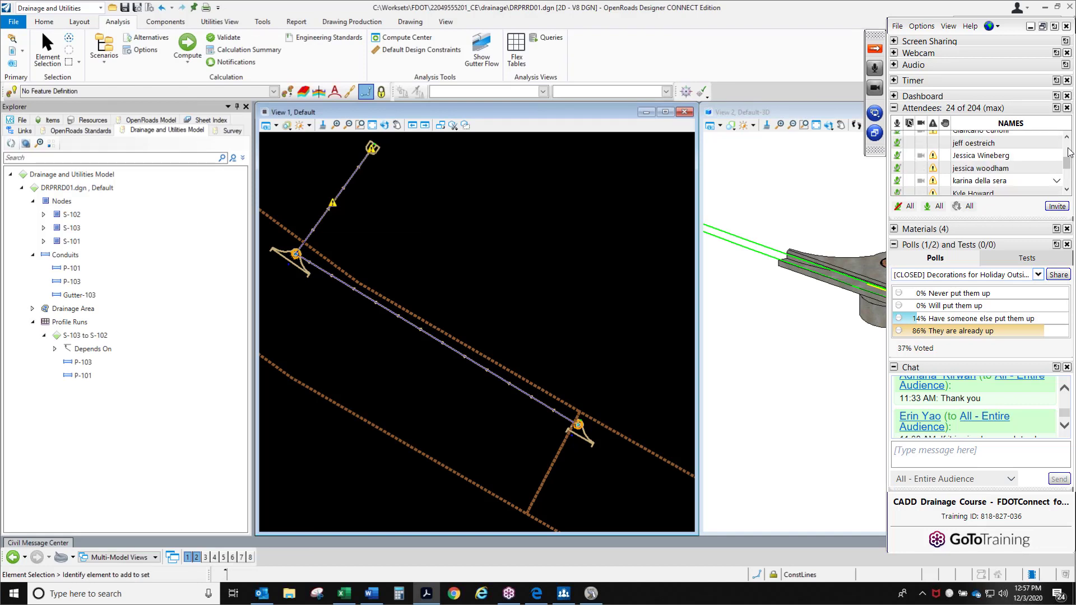
pyautogui.click(1069, 152)
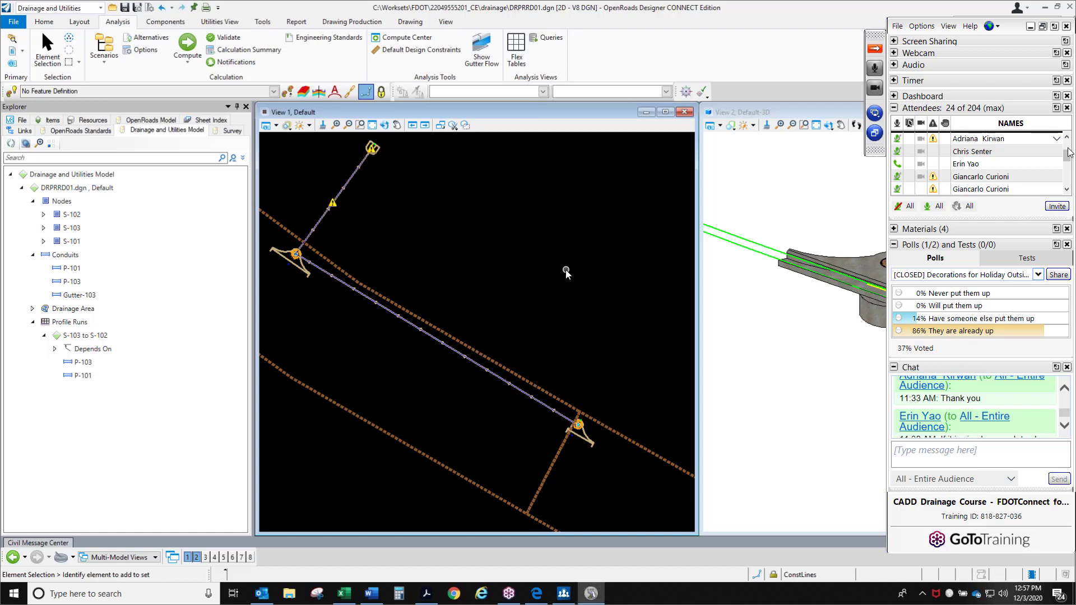
pyautogui.click(1069, 152)
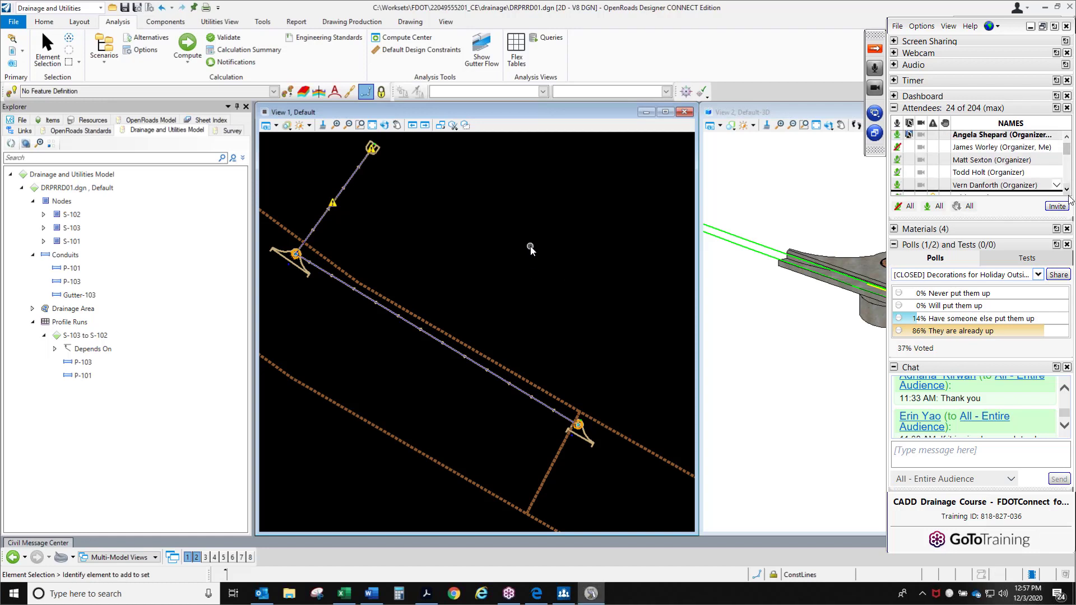
# Collapse the GoToTraining panel and start the Place Named Boundary tool from the Drainage and Utilities drawing production tools
pyautogui.click(101, 9)
pyautogui.click(101, 10)
pyautogui.click(370, 22)
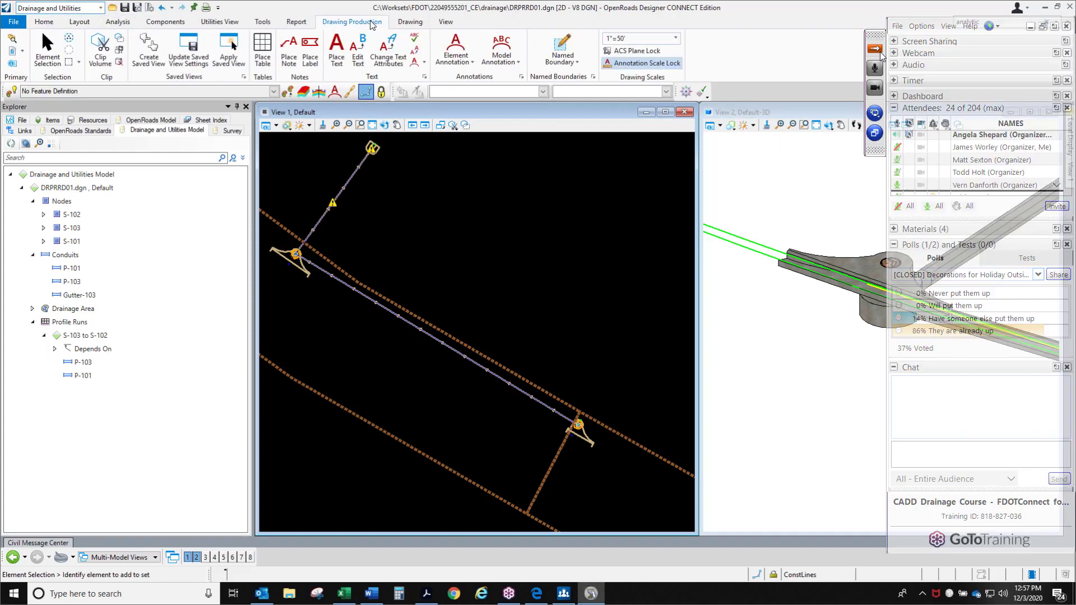
pyautogui.click(875, 50)
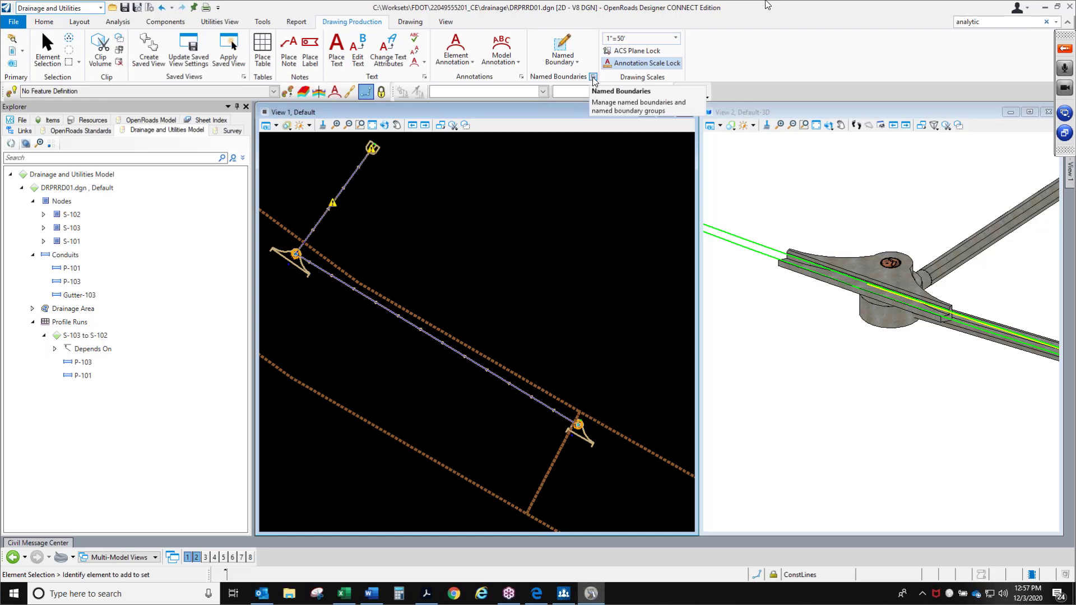
pyautogui.click(566, 47)
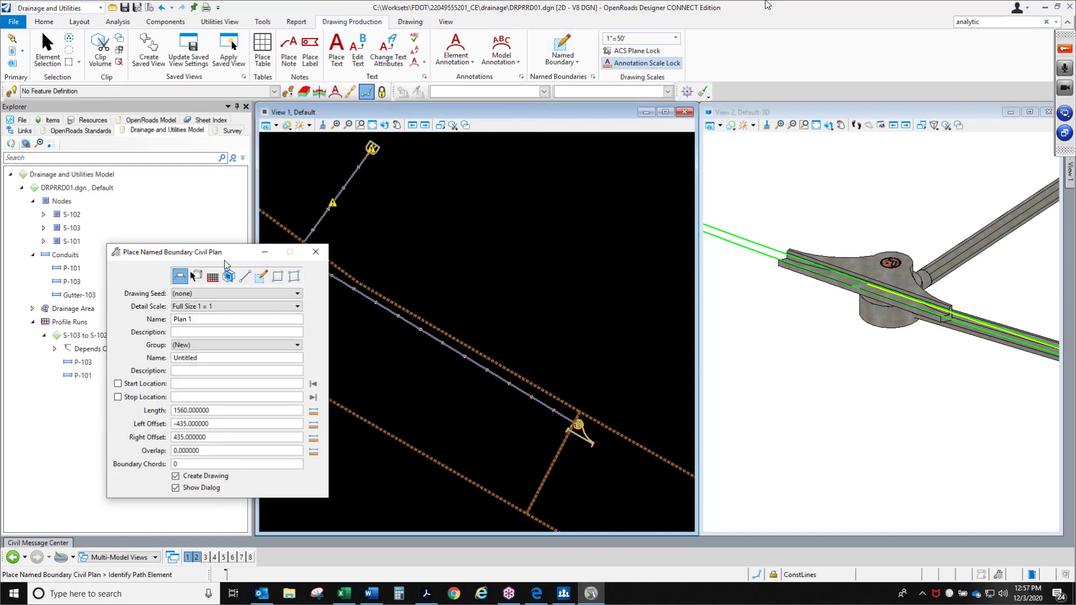
pyautogui.moveTo(220, 257); pyautogui.dragTo(541, 189)
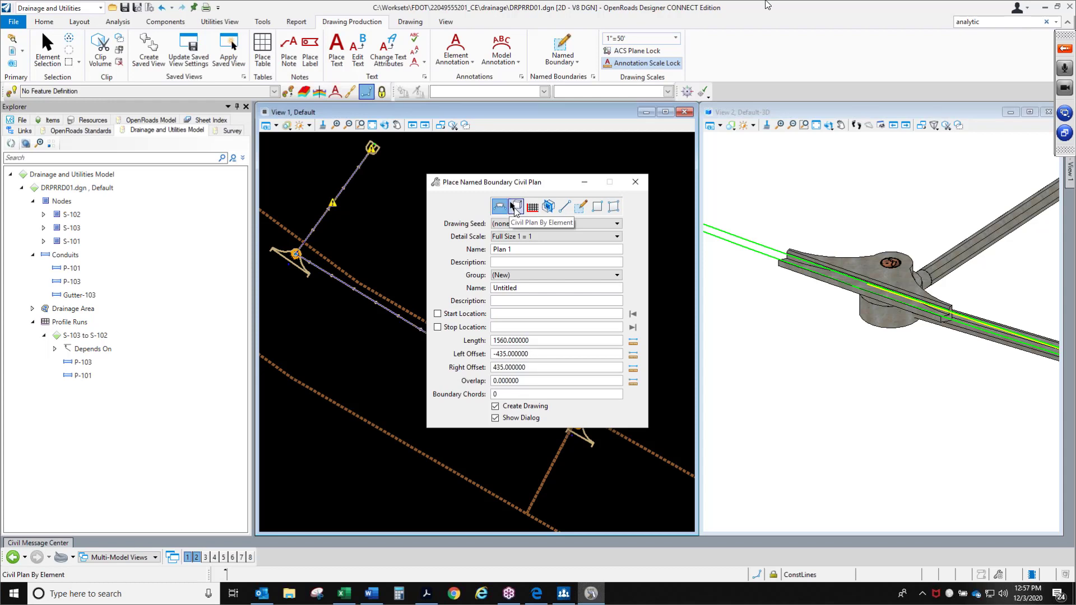
# Examine the settings of the Civil Plan By Element and Civil Profile boundary modes and return to Civil Plan mode
pyautogui.click(516, 207)
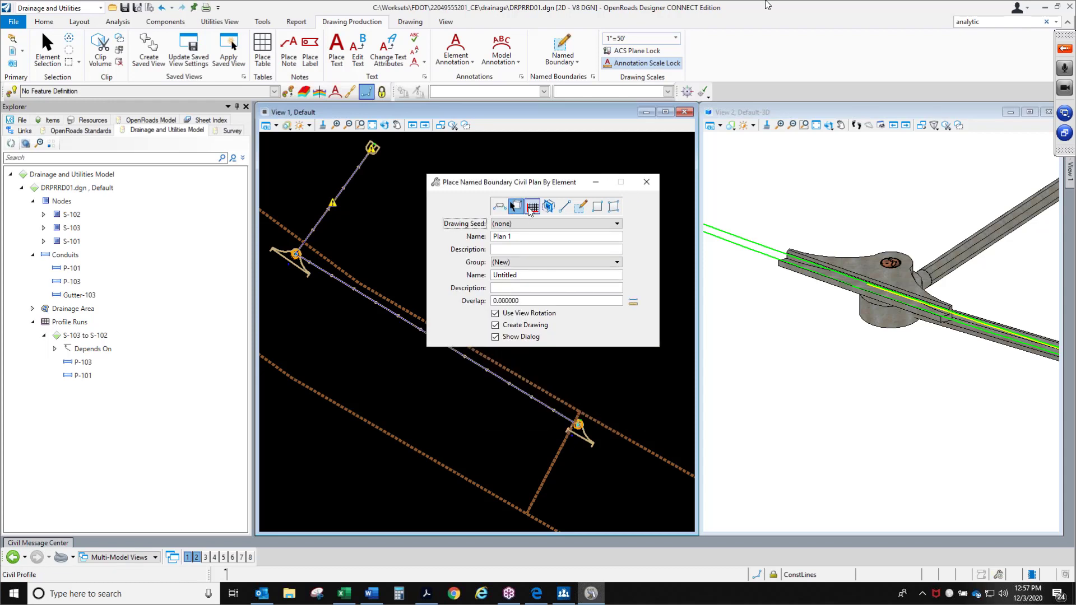
pyautogui.click(531, 208)
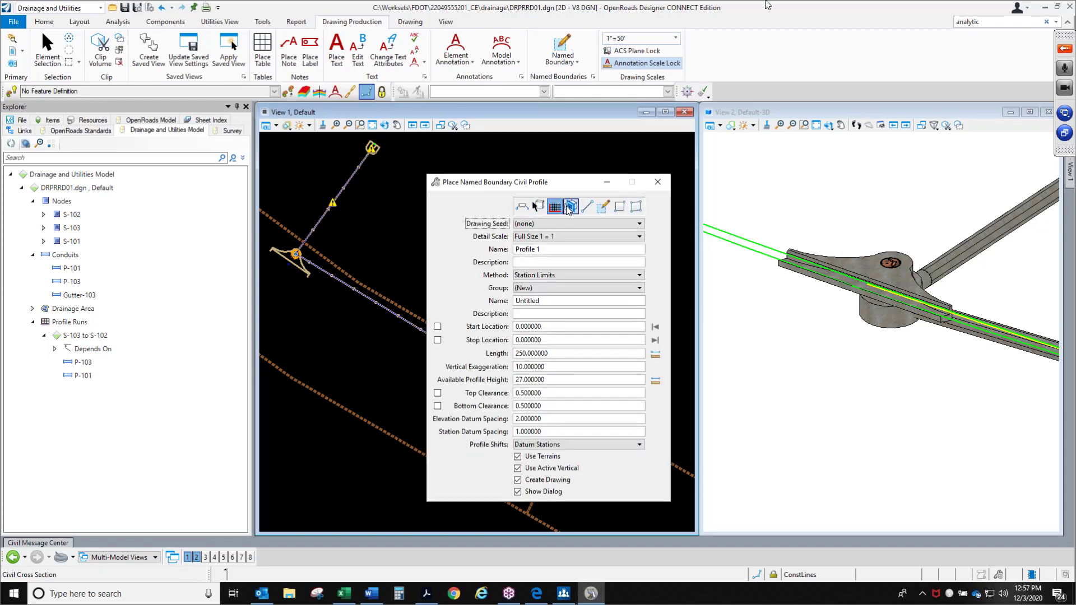
pyautogui.click(524, 209)
# Set the civil plan boundary's drawing seed to 36x48 Drainage Plan
pyautogui.click(534, 224)
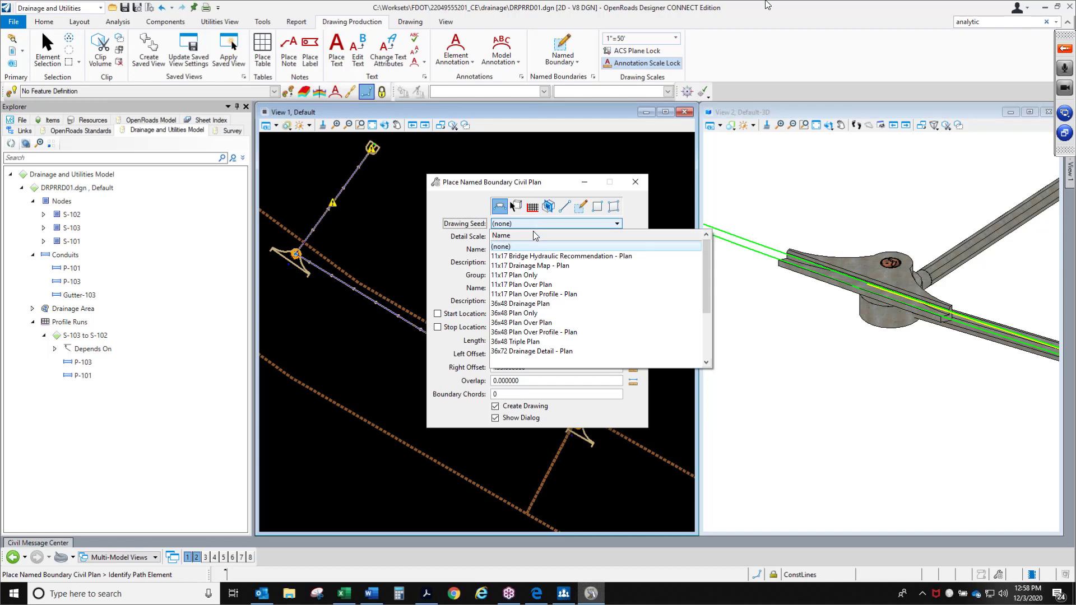
pyautogui.click(530, 304)
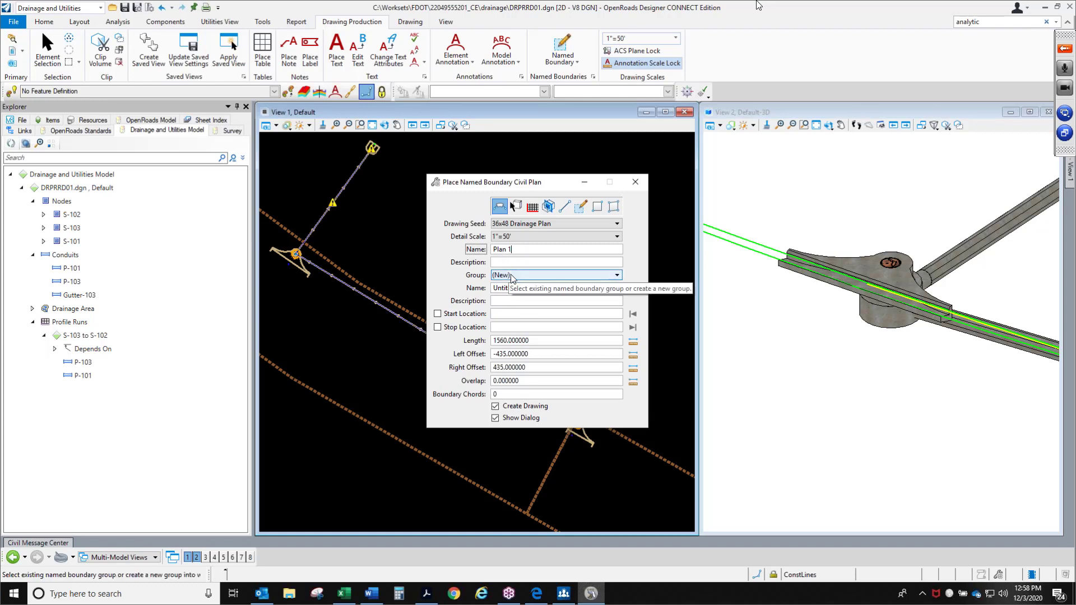
pyautogui.hotkey('alt', 'Tab')
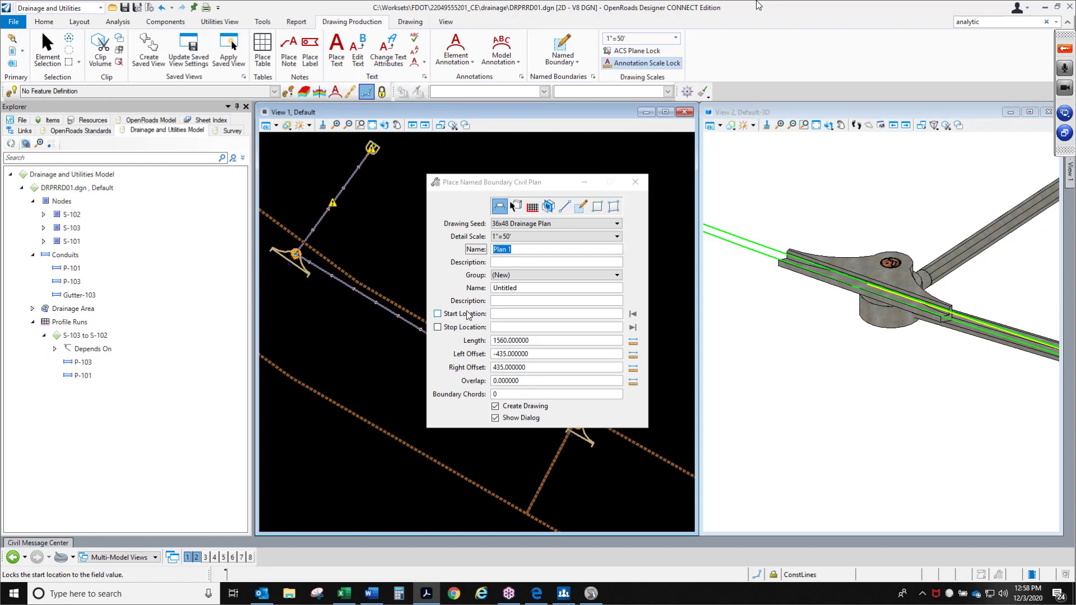
pyautogui.hotkey('alt', 'Tab')
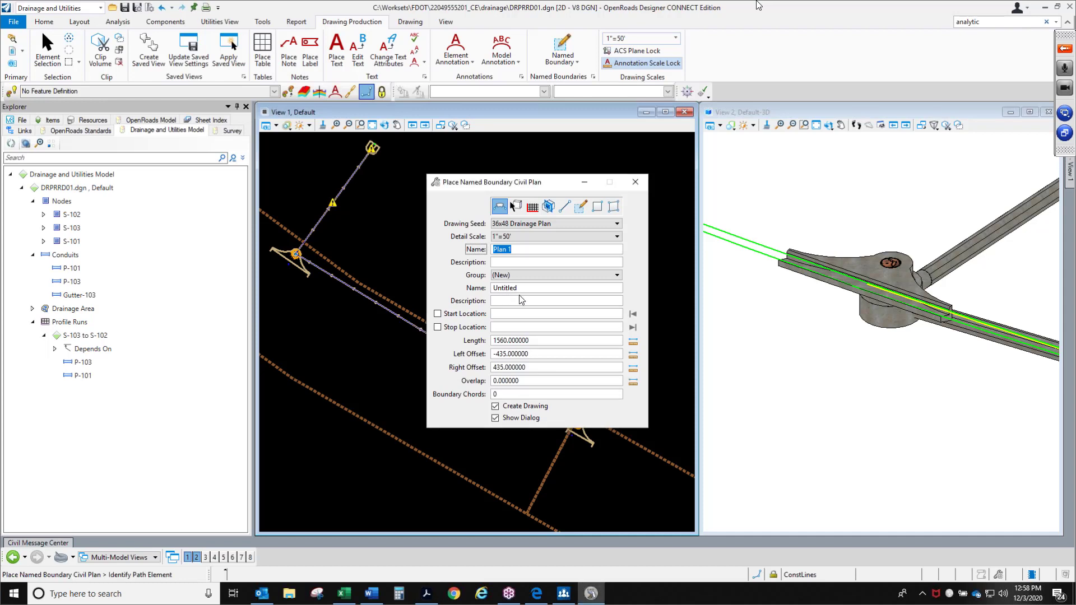
# Rename the civil plan named boundary as Plan1
pyautogui.click(515, 250)
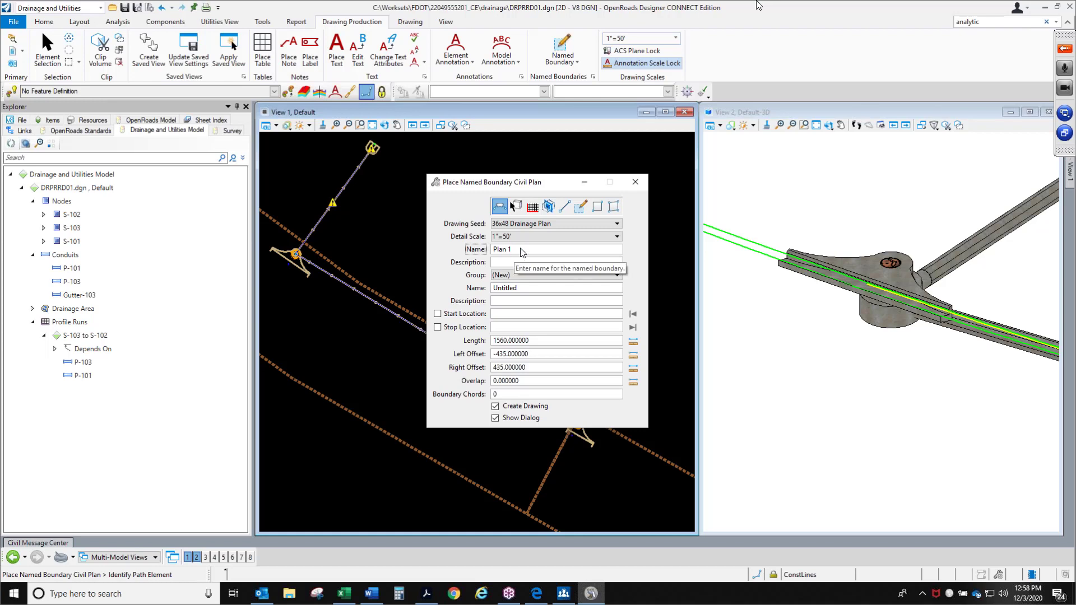
pyautogui.doubleClick(521, 250)
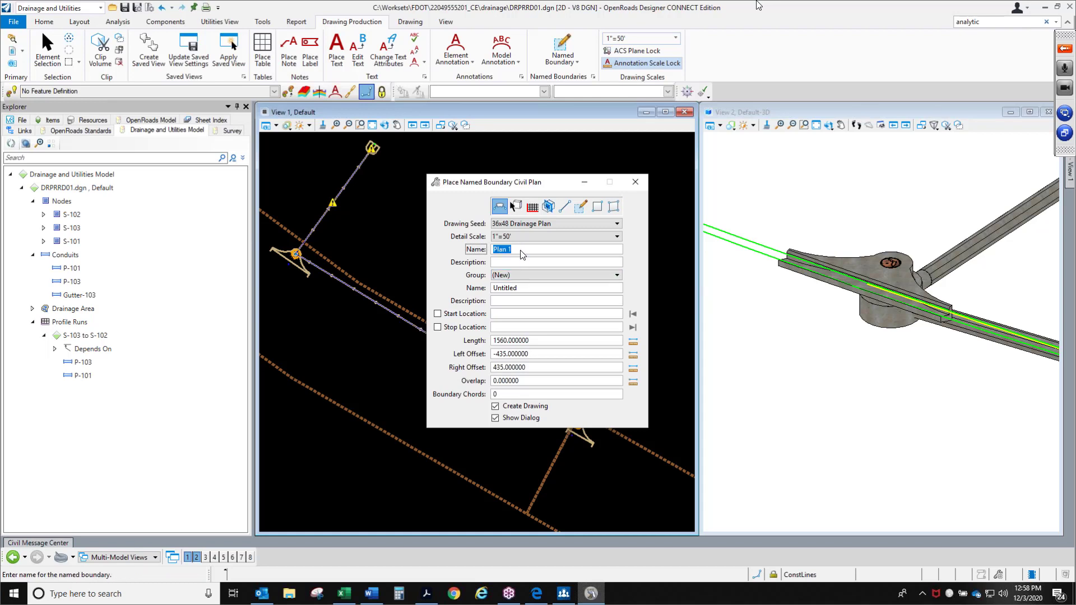
pyautogui.click(521, 251)
pyautogui.doubleClick(507, 251)
pyautogui.click(508, 251)
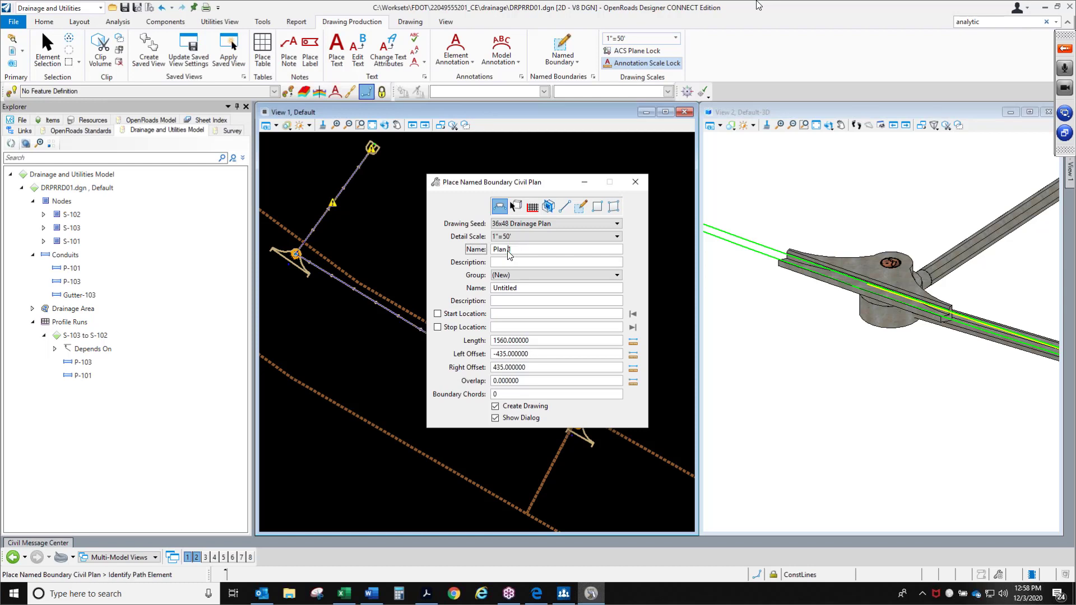
pyautogui.press('Tab')
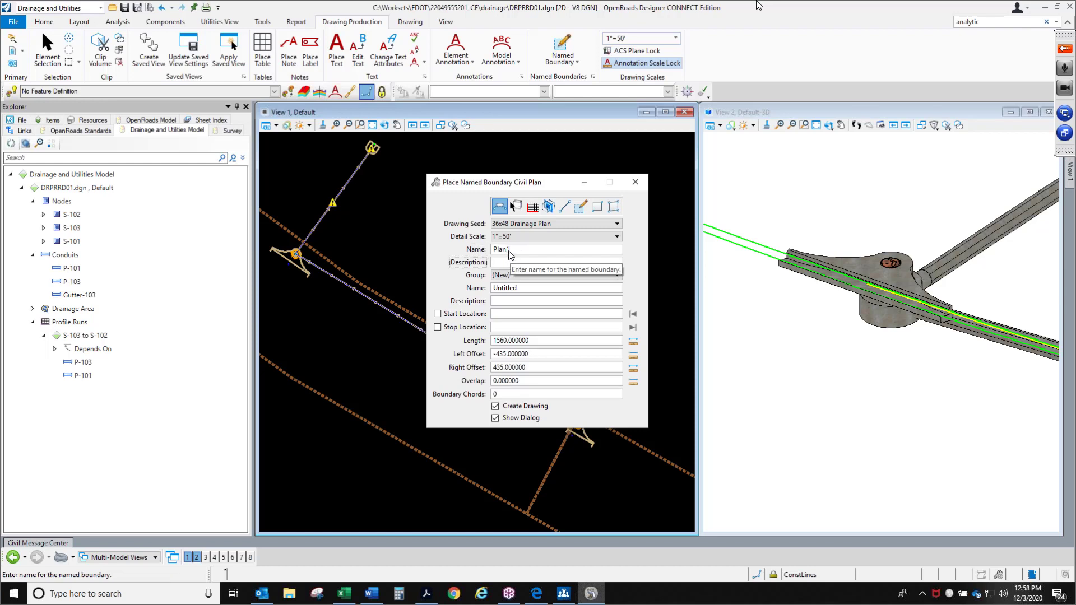
# Rename the civil plan named boundary as Plan1 Drainage and give it the description Drainage Plan
pyautogui.doubleClick(509, 251)
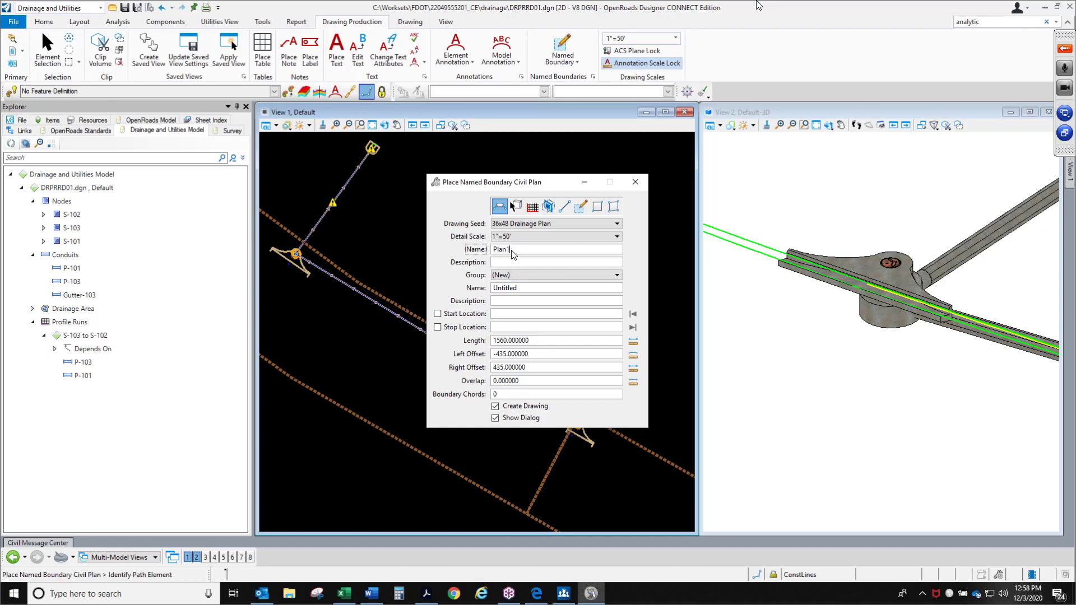
pyautogui.click(499, 250)
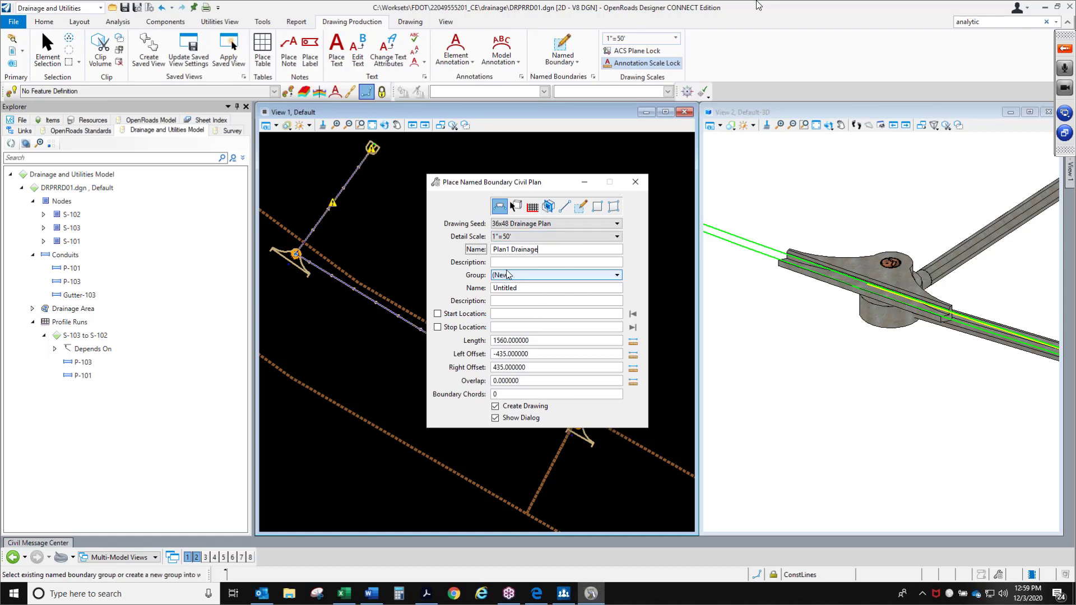
pyautogui.click(499, 264)
pyautogui.write('DRainage Plan')
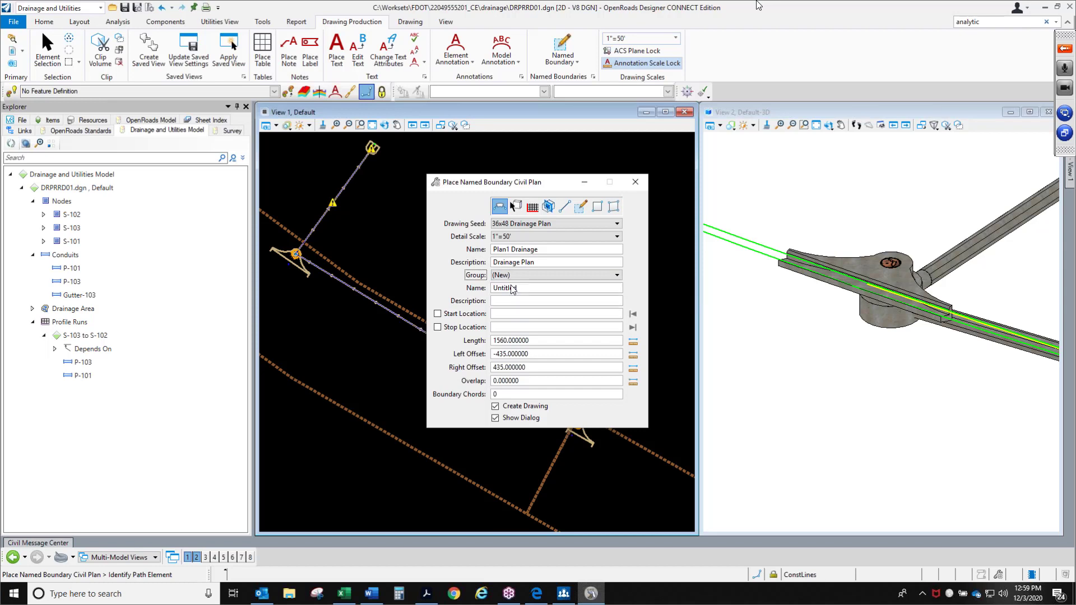
# Name the new named boundary group Drainage Structure Sheet
pyautogui.click(513, 289)
pyautogui.moveTo(527, 294); pyautogui.dragTo(495, 294)
pyautogui.press('BackSpace')
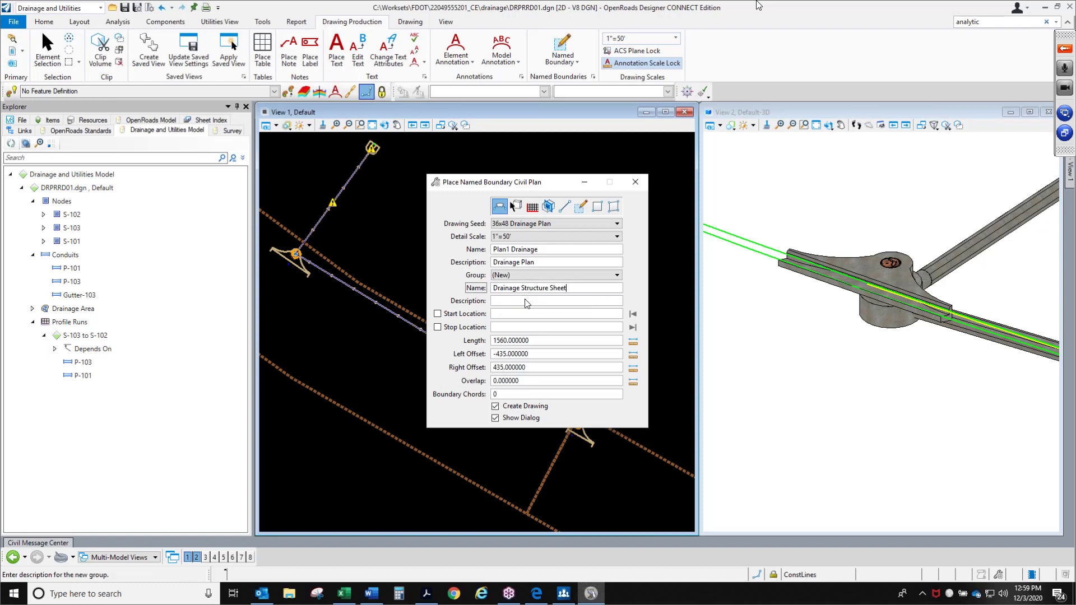
pyautogui.click(513, 302)
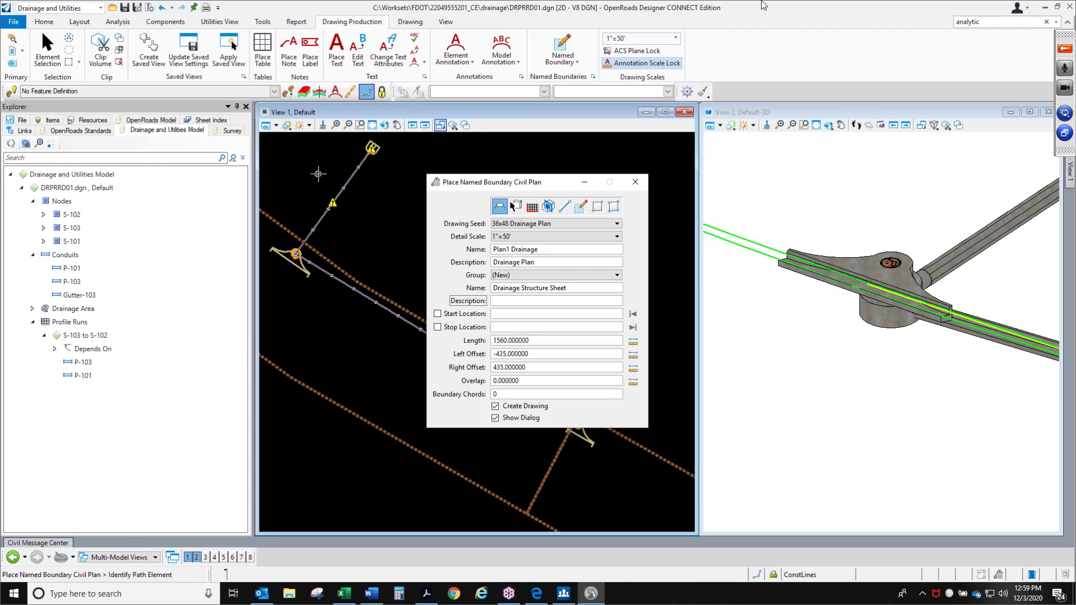
# Turn on the display of all six reference files attached to the drainage model
pyautogui.click(12, 50)
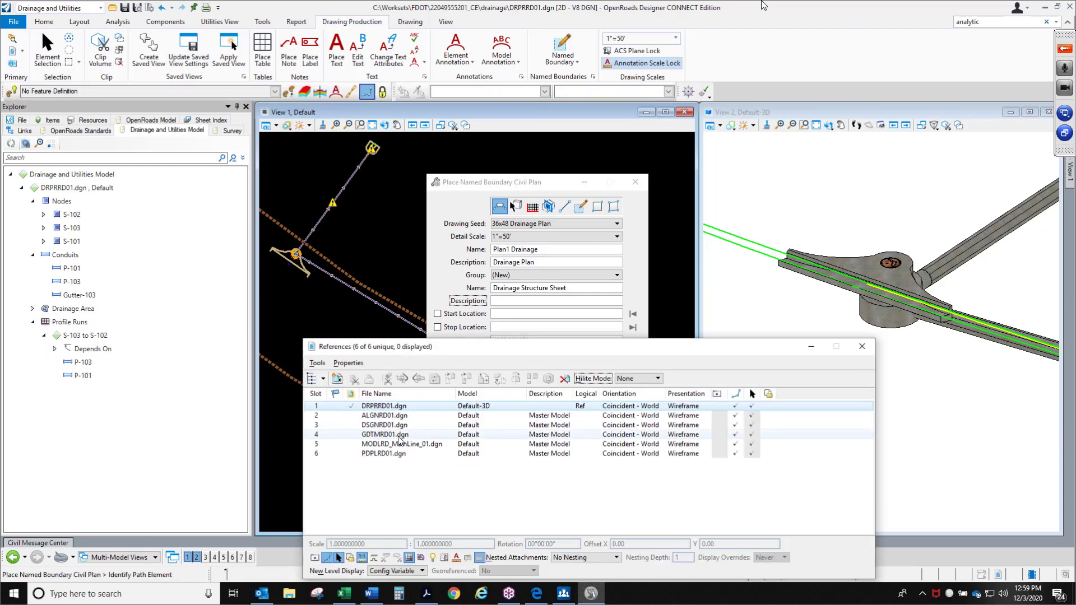
pyautogui.keyDown('shift'); pyautogui.click(401, 453); pyautogui.keyUp('shift')
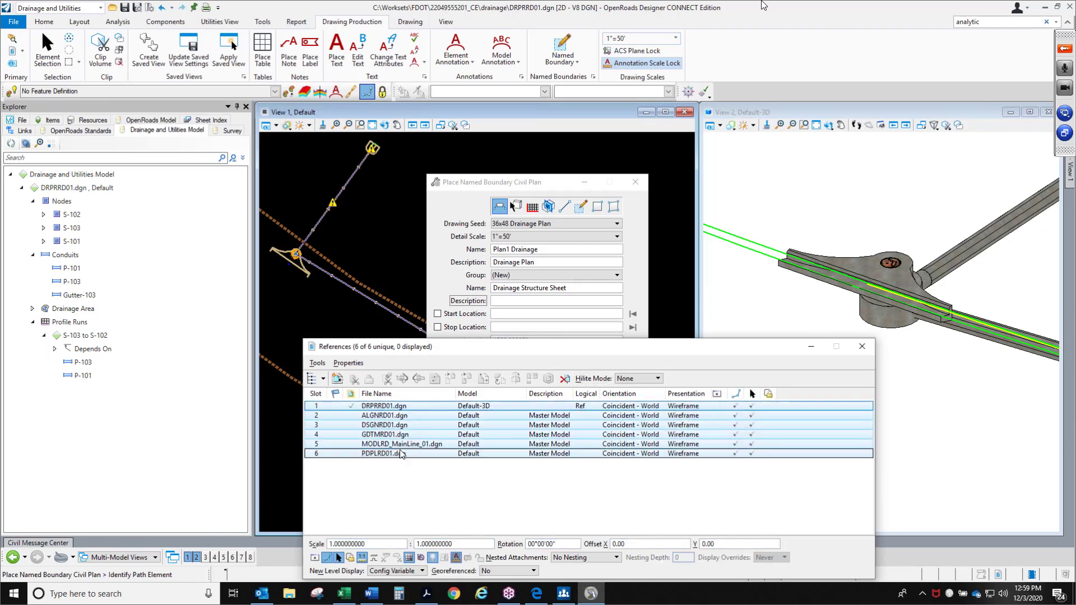
pyautogui.click(721, 408)
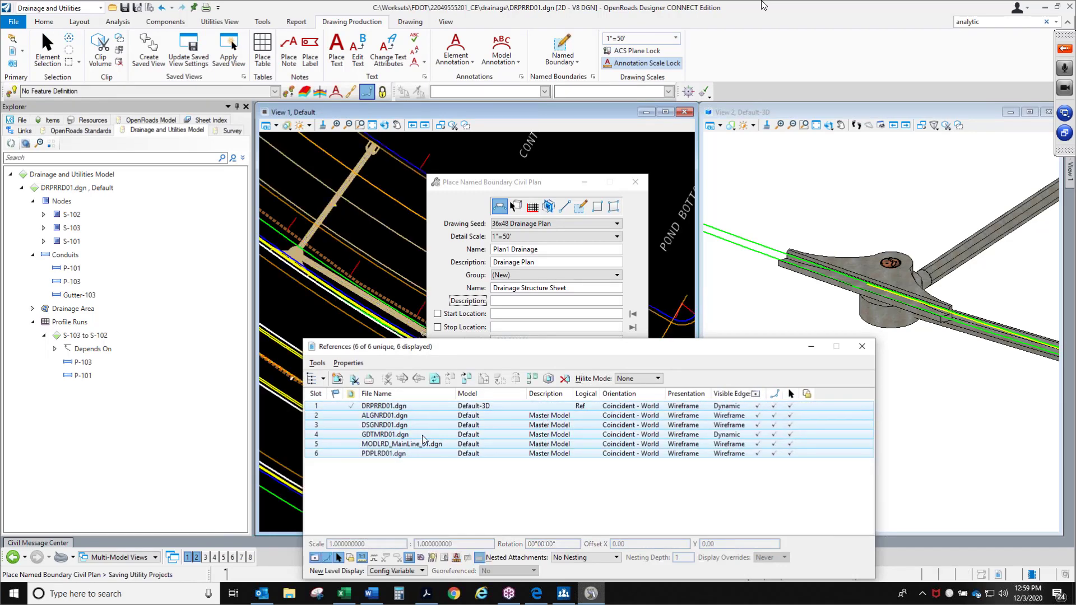
pyautogui.click(862, 346)
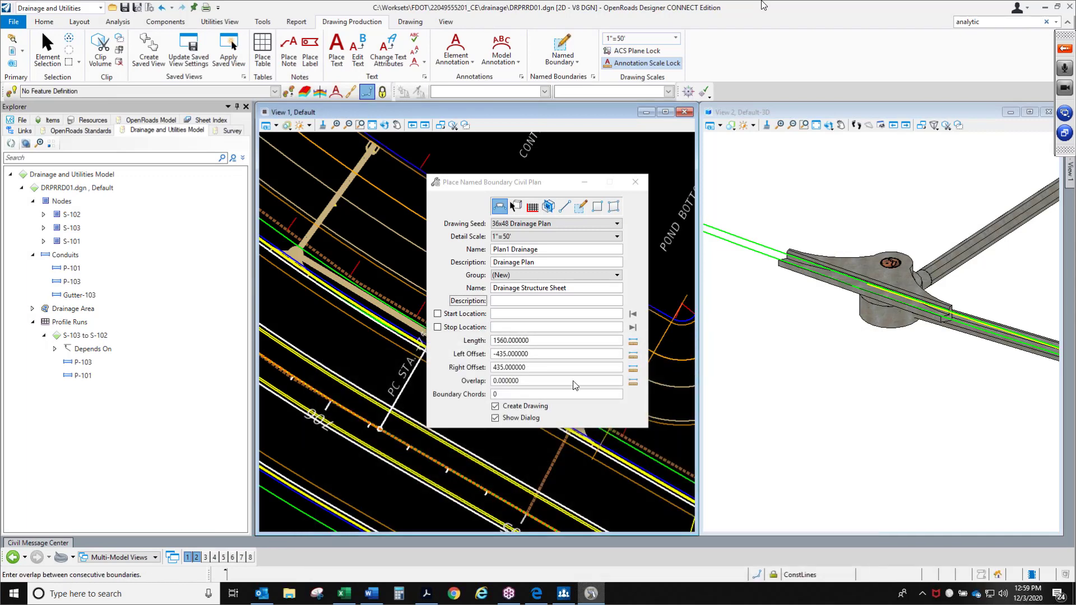
# Enable the boundary's start and stop locations and select the CL_SR61 centerline as the path element
pyautogui.scroll(-2, 365, 240)
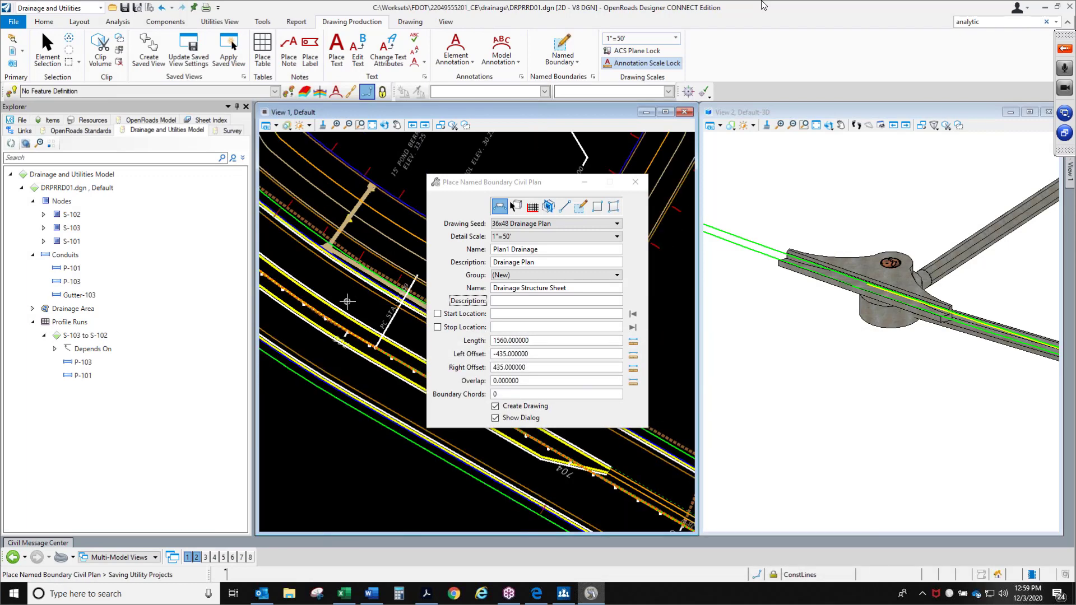
pyautogui.scroll(-2, 371, 445)
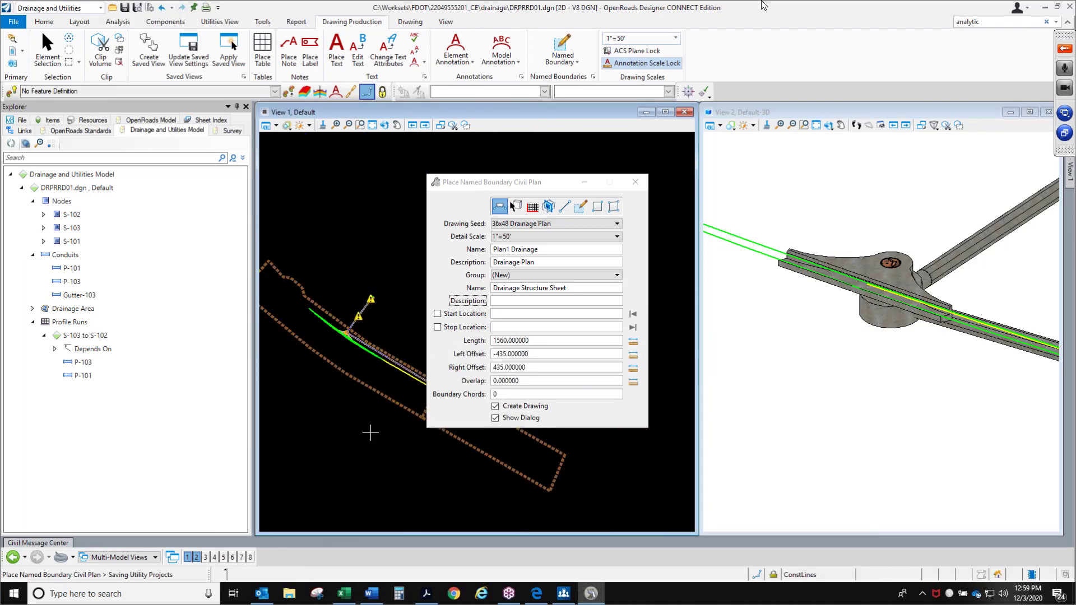
pyautogui.click(438, 314)
pyautogui.click(438, 328)
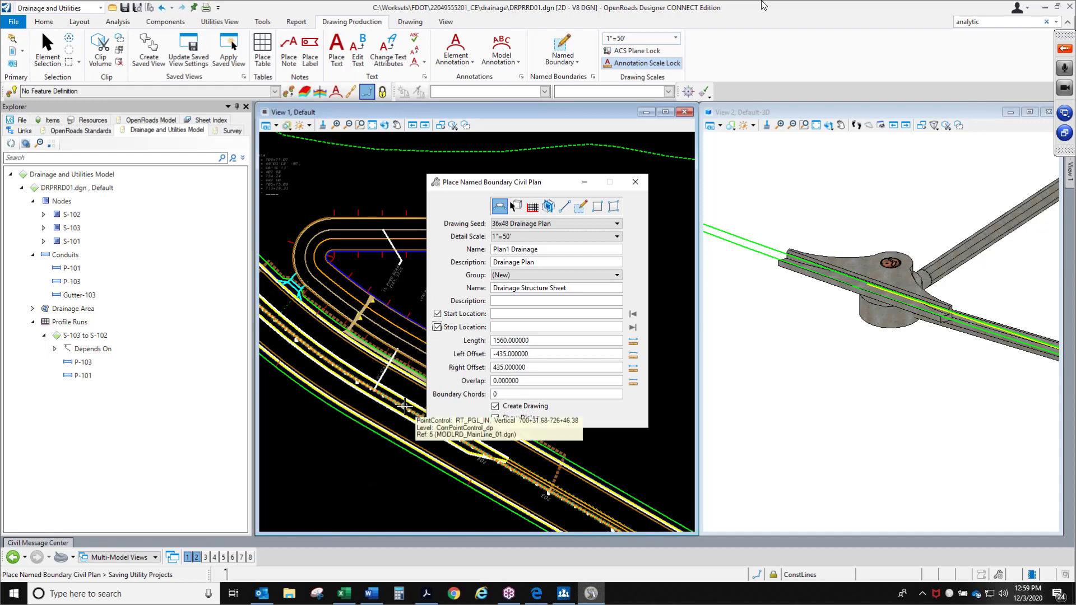
pyautogui.scroll(3, 511, 468)
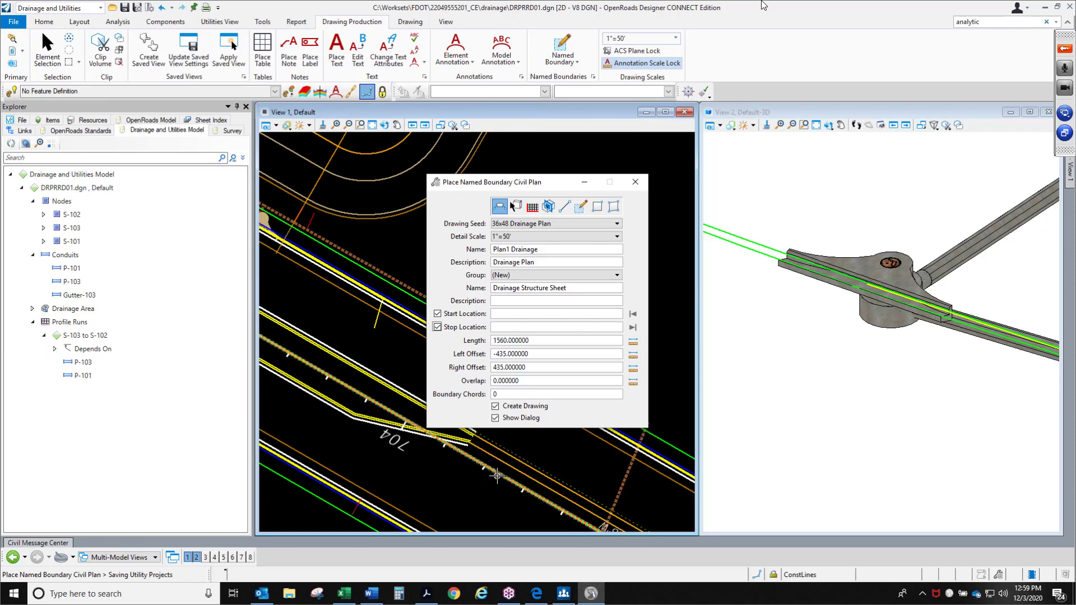
pyautogui.scroll(-4, 497, 476)
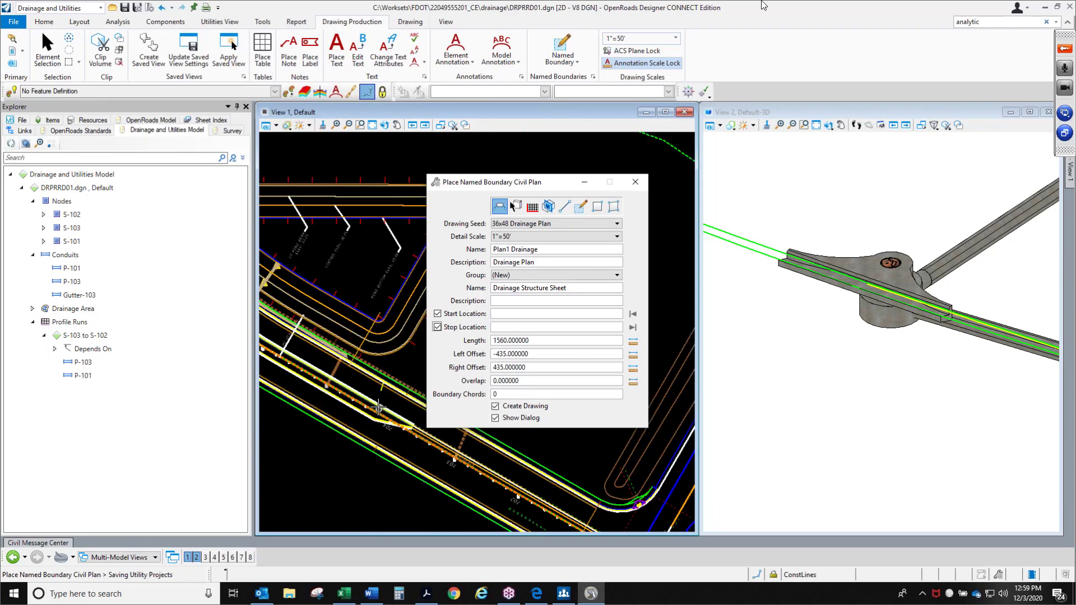
pyautogui.scroll(3, 549, 461)
pyautogui.click(549, 461)
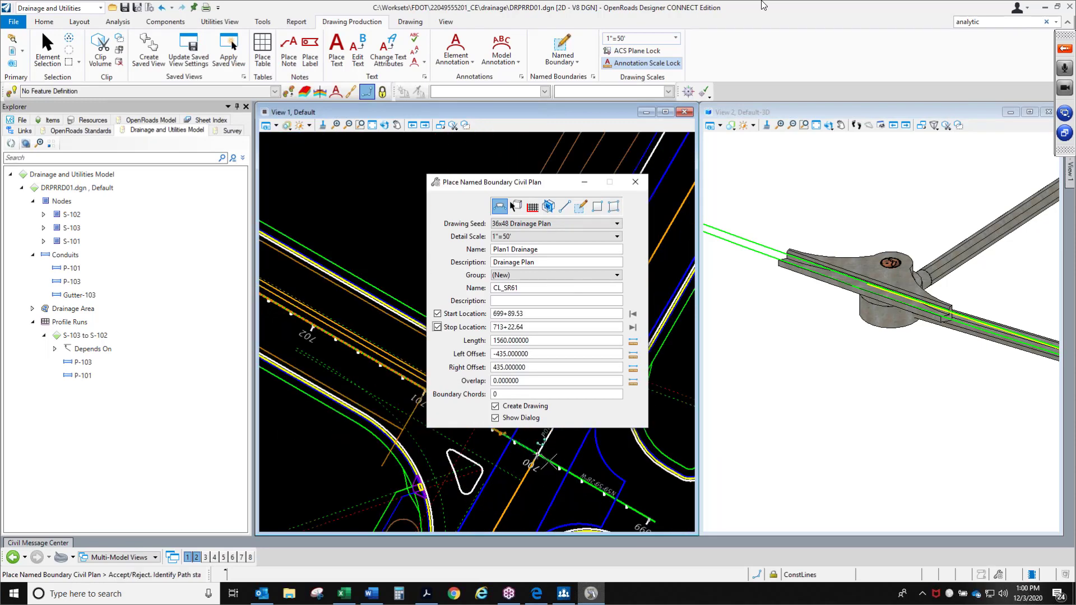
pyautogui.click(545, 477)
# Set the boundary range to the full alignment, with start location 698+95.00 and stop location 726+46.38
pyautogui.scroll(-2, 640, 490)
pyautogui.scroll(2, 647, 520)
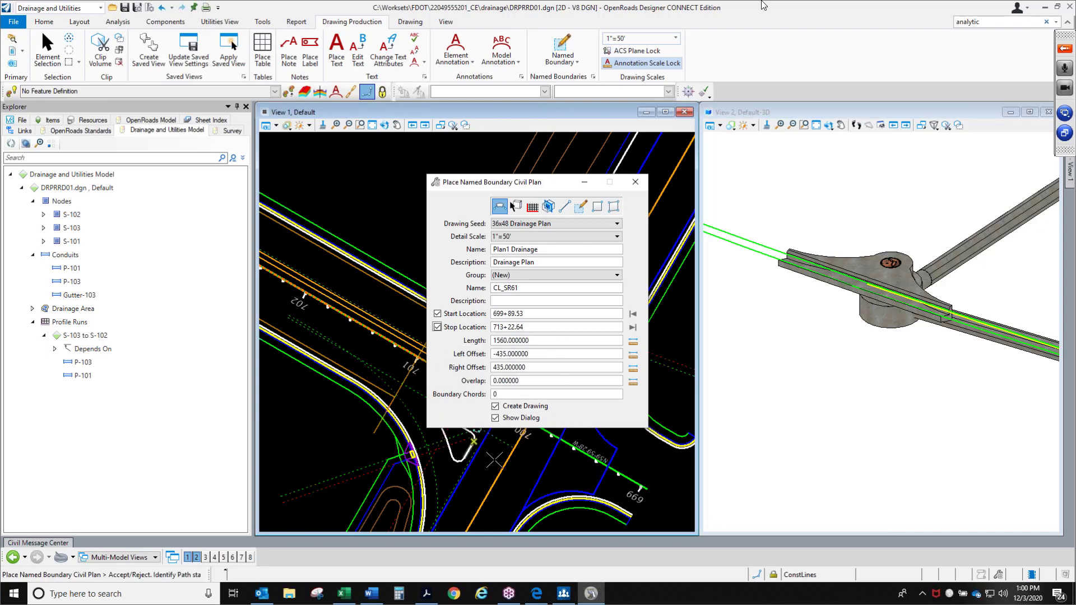
pyautogui.click(632, 314)
pyautogui.click(633, 328)
pyautogui.click(548, 343)
# Accept the path extents and place the civil plan named boundaries along the CL_SR61 alignment
pyautogui.scroll(-2, 483, 448)
pyautogui.scroll(-2, 386, 373)
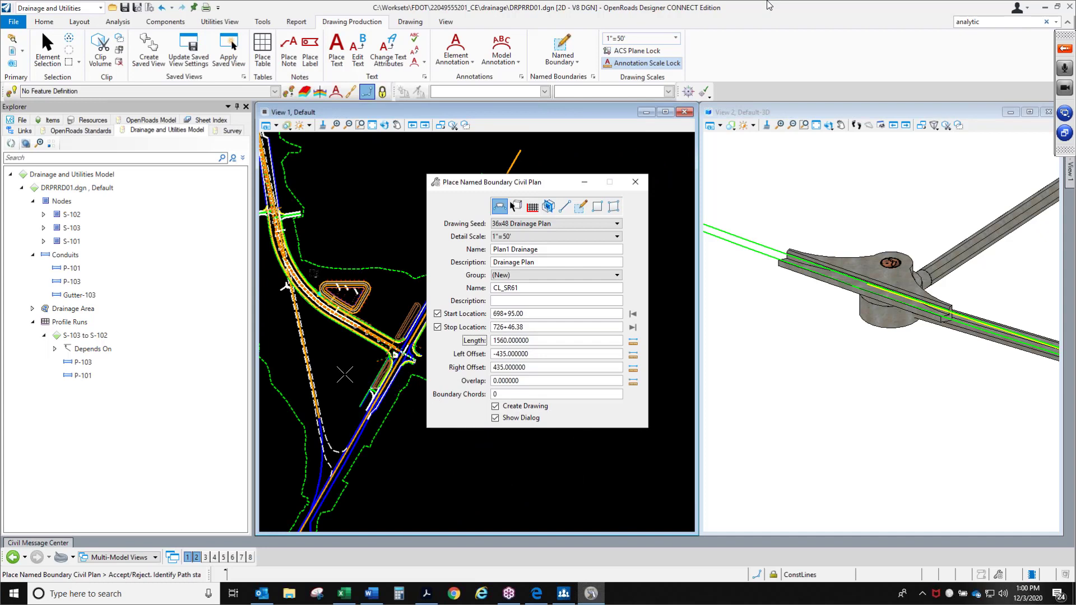
pyautogui.click(341, 370)
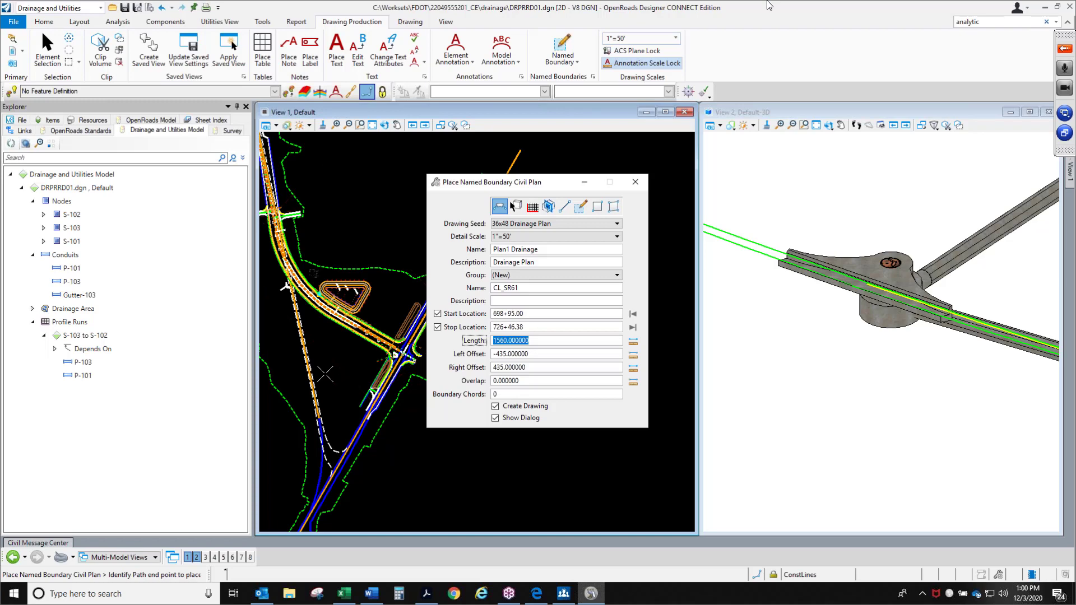
pyautogui.scroll(2, 325, 374)
pyautogui.scroll(2, 327, 372)
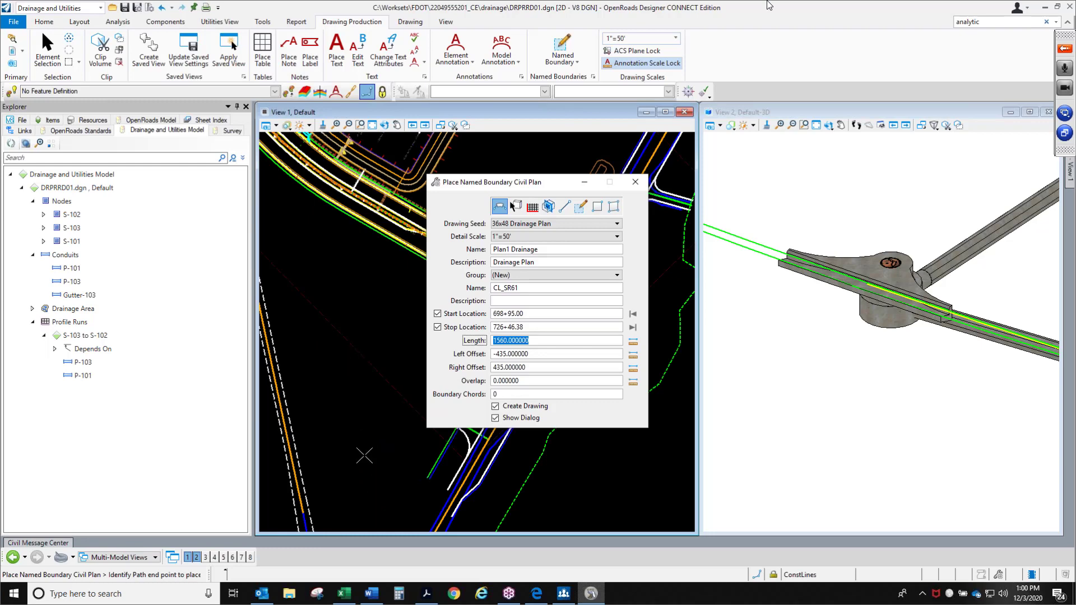
pyautogui.scroll(-3, 367, 442)
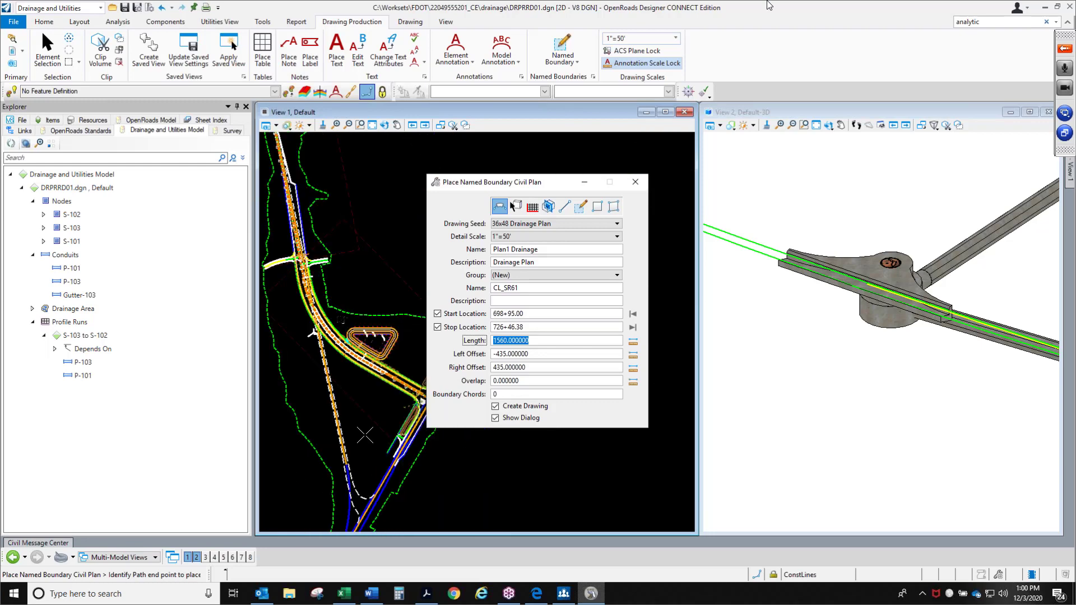
pyautogui.click(364, 442)
pyautogui.click(364, 442)
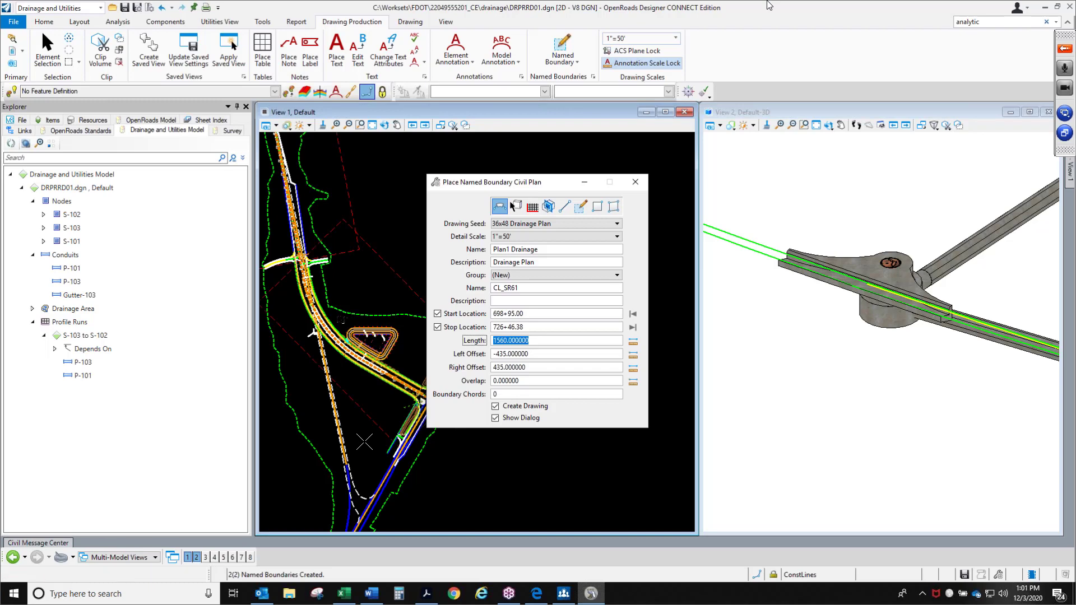
# Create the Plan1 Drainage drawing and sheet models from the 36x48 Drainage Plan seed at 1"=50', with Open Model enabled
pyautogui.moveTo(353, 152)
pyautogui.mouseDown()
pyautogui.moveTo(652, 151)
pyautogui.moveTo(686, 167)
pyautogui.mouseUp()
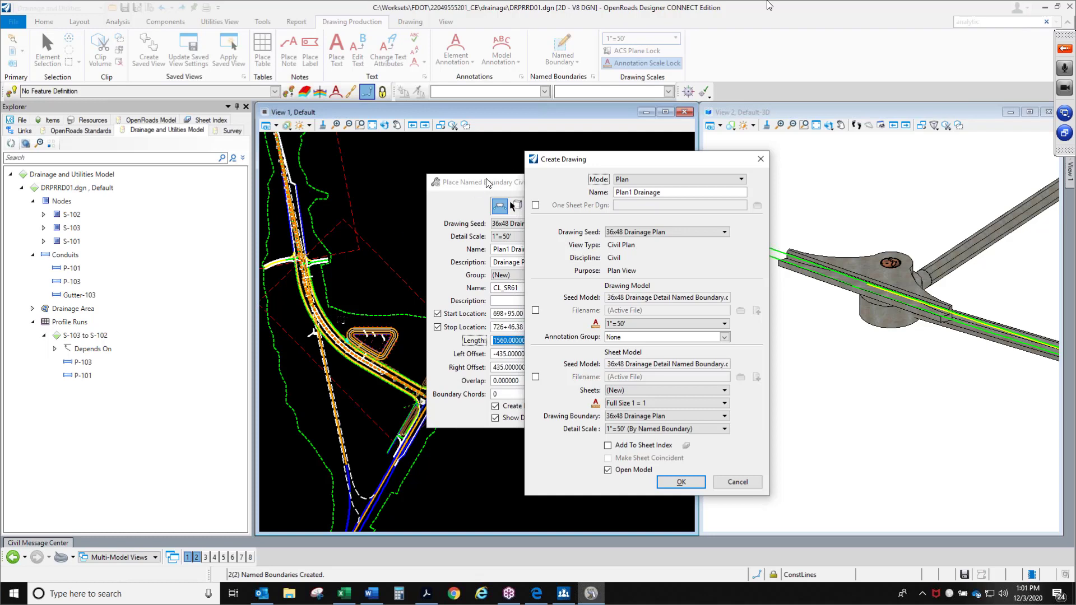
pyautogui.moveTo(565, 162); pyautogui.dragTo(414, 157)
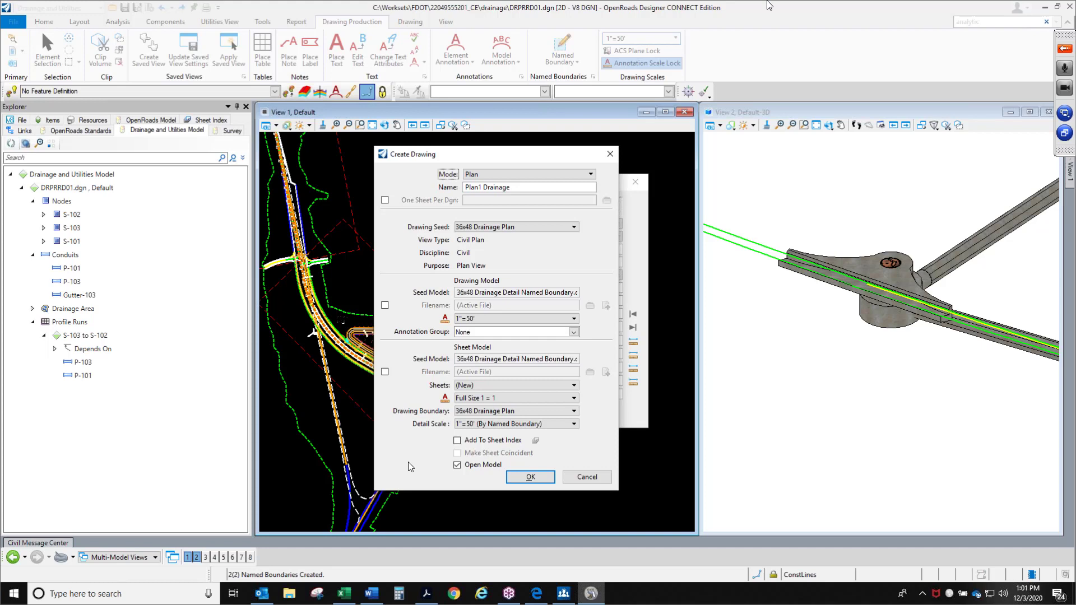
pyautogui.click(522, 481)
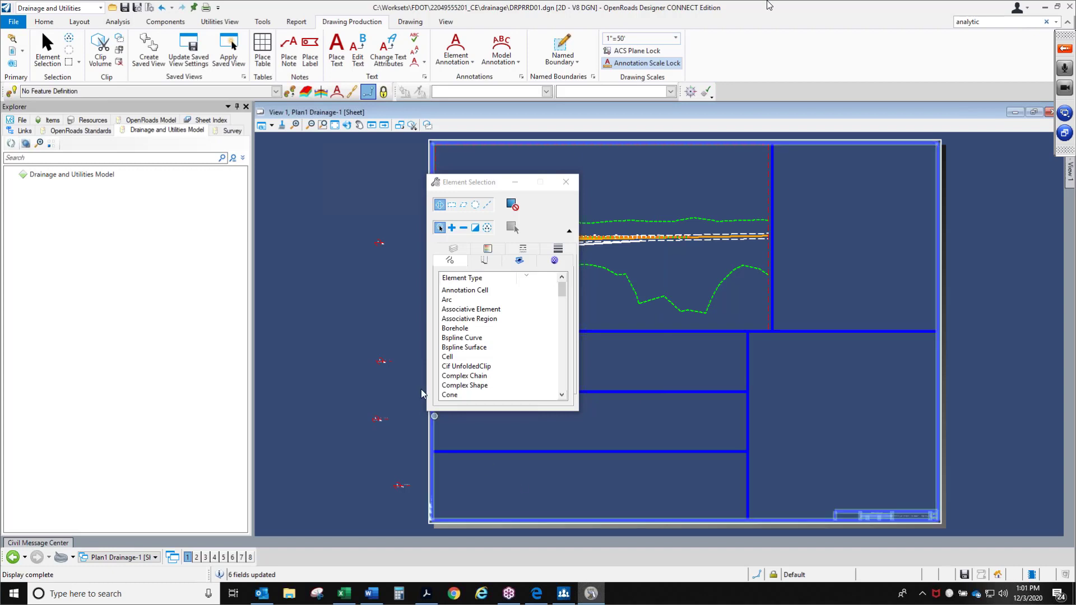
# Move the Element Selection dialog clear of the sheet and switch to the Plan1 Drainage [Sheet] views
pyautogui.click(471, 182)
pyautogui.moveTo(472, 183)
pyautogui.mouseDown()
pyautogui.moveTo(307, 201)
pyautogui.moveTo(302, 274)
pyautogui.mouseUp()
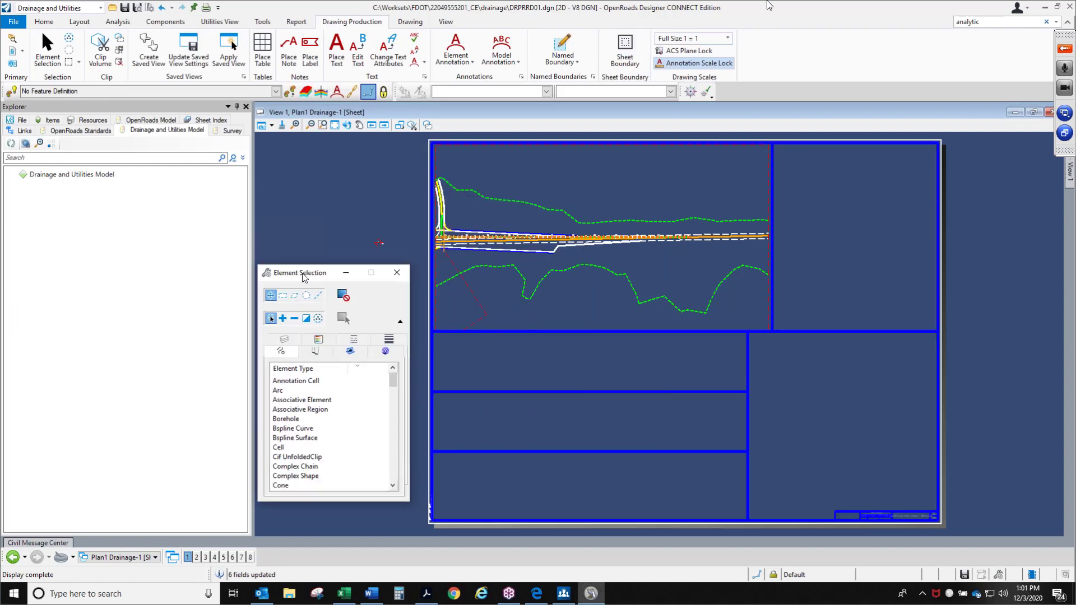
pyautogui.click(296, 124)
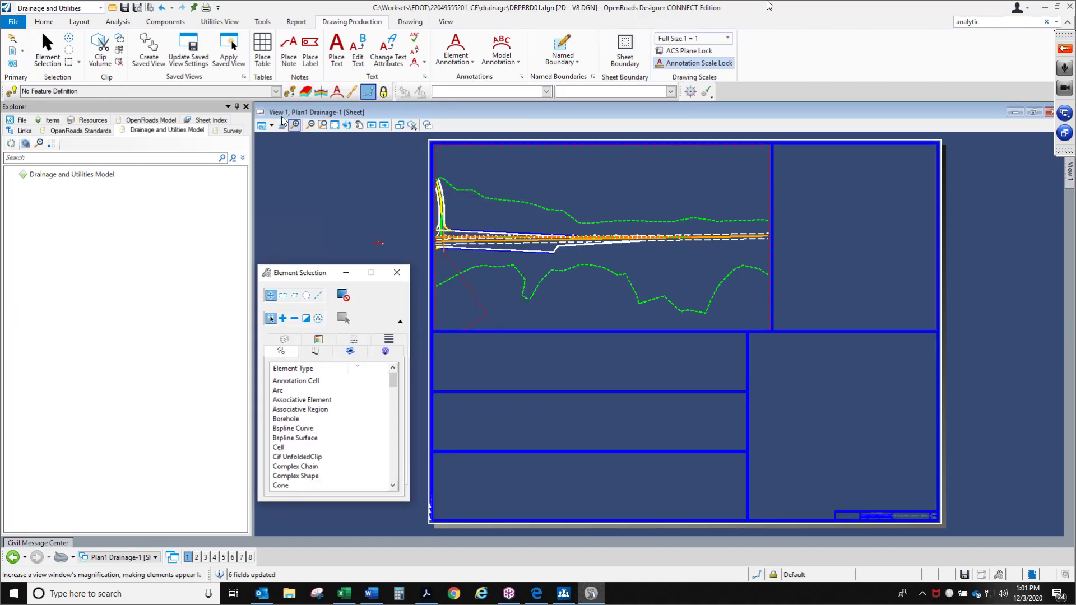
pyautogui.click(346, 125)
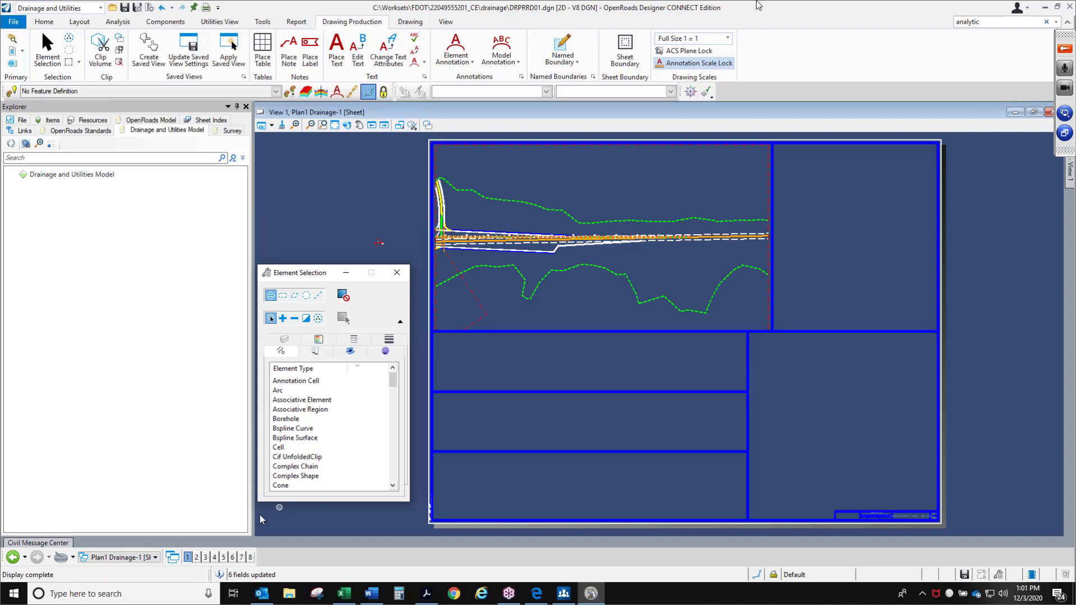
pyautogui.click(131, 559)
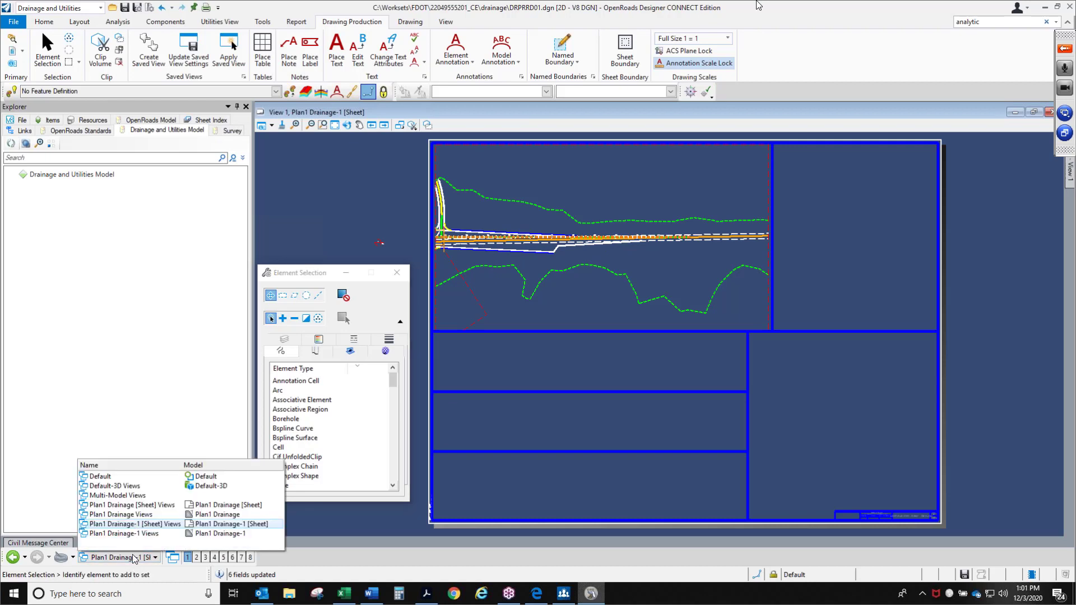
pyautogui.click(145, 506)
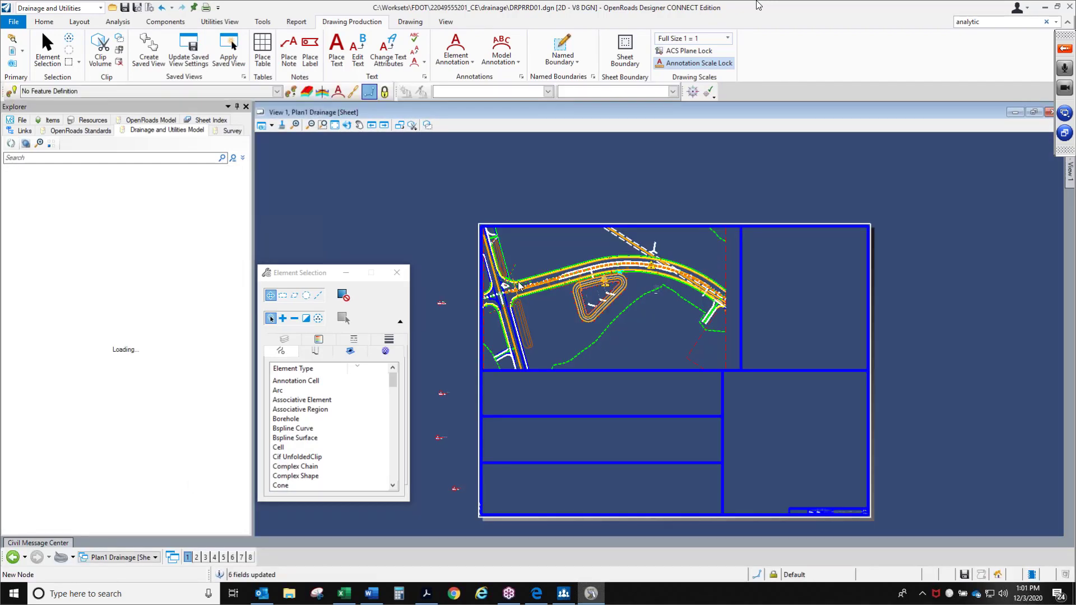
# Examine the roadway, pond and drainage structures shown in the plan area of the Plan1 Drainage sheet
pyautogui.scroll(4, 568, 284)
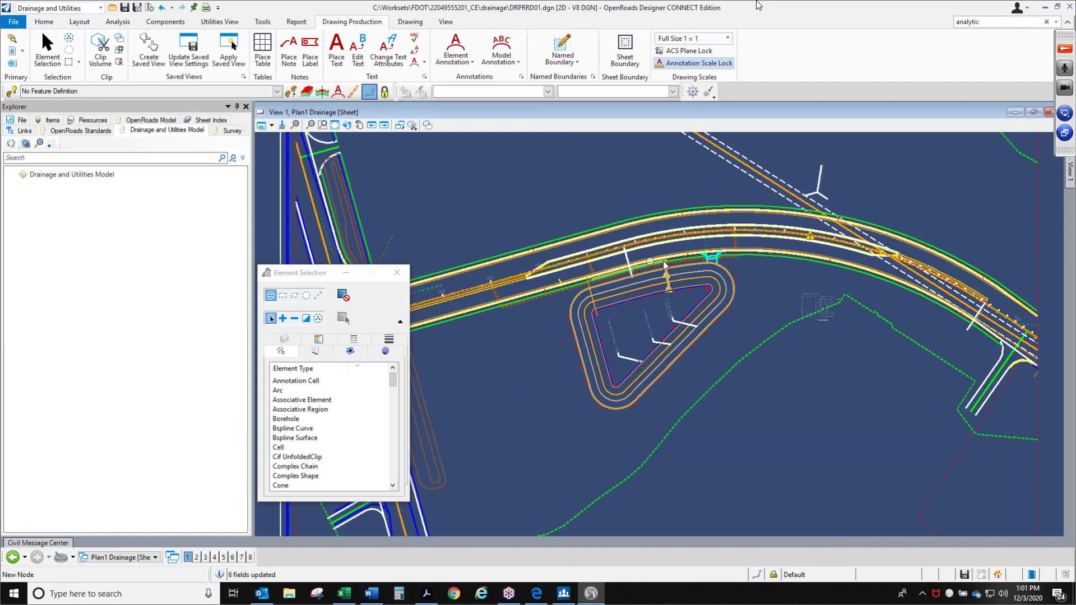
pyautogui.scroll(3, 645, 277)
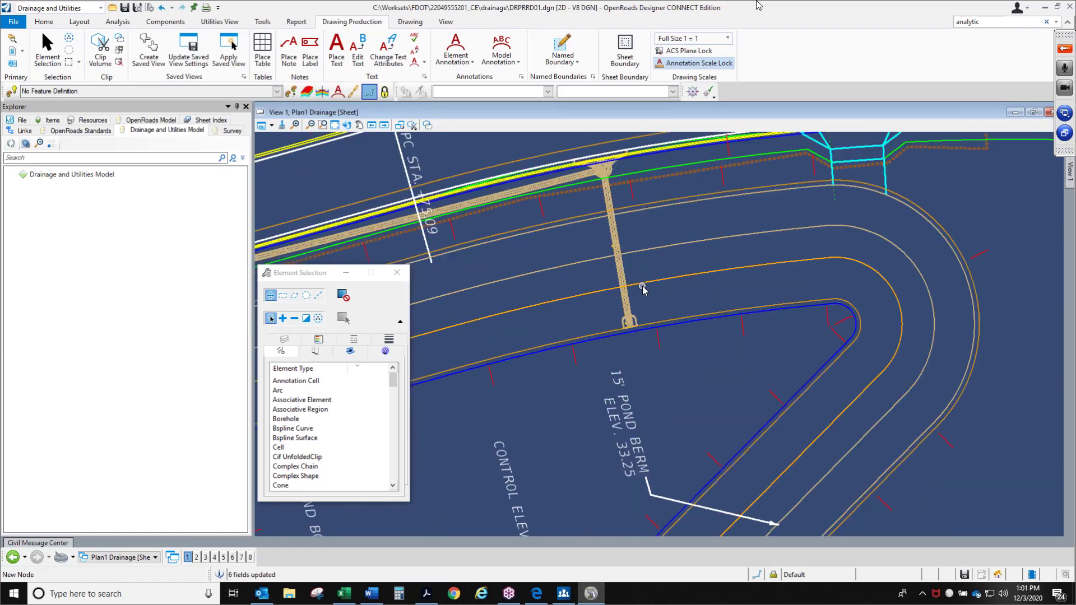
pyautogui.scroll(-1, 630, 206)
pyautogui.scroll(-2, 583, 222)
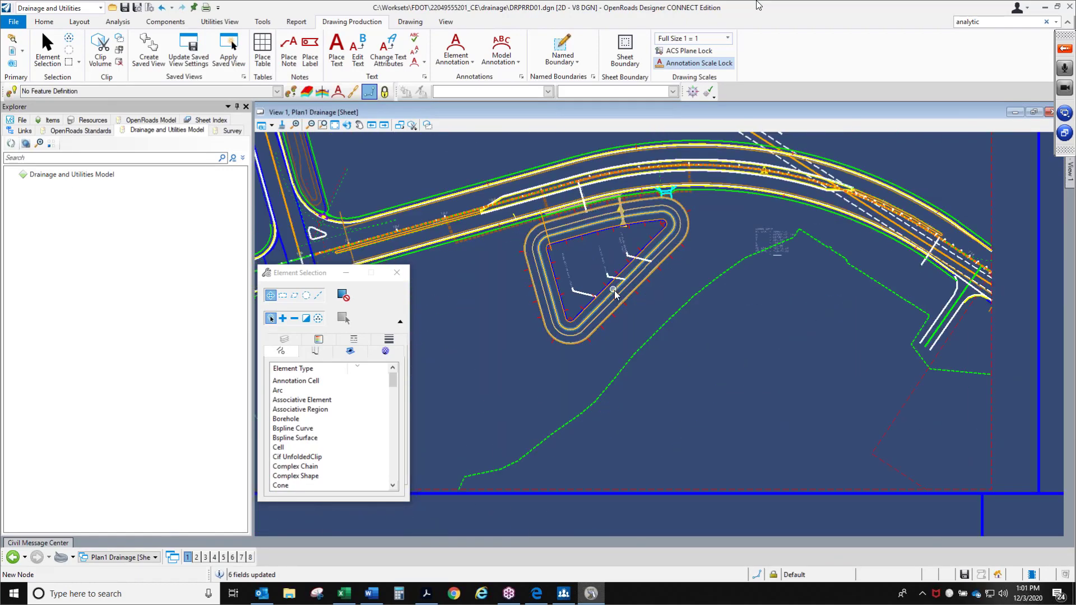
pyautogui.scroll(-1, 554, 273)
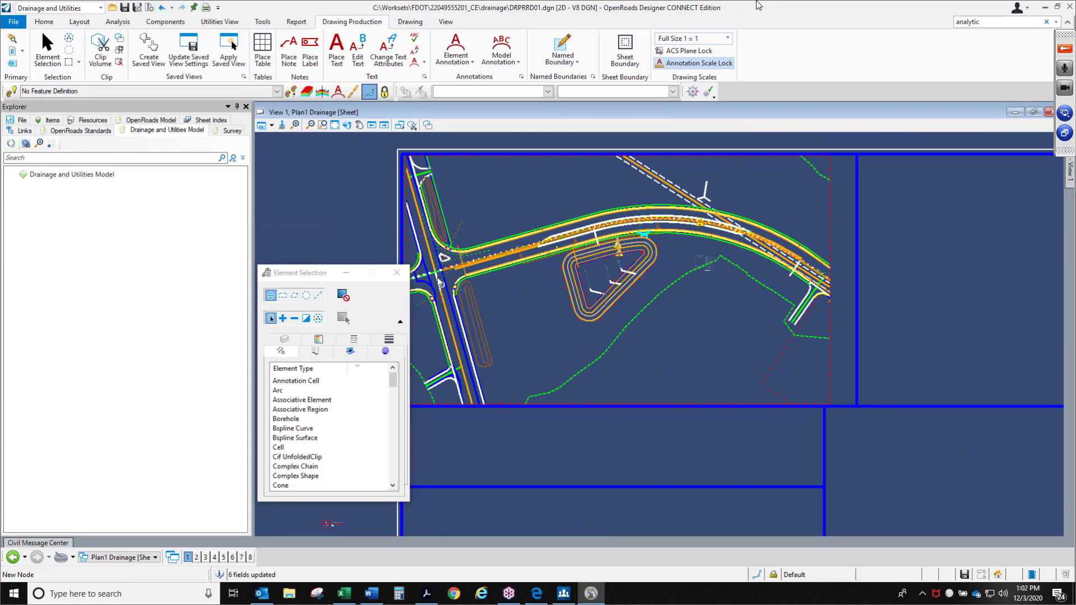
pyautogui.moveTo(318, 280); pyautogui.dragTo(909, 235)
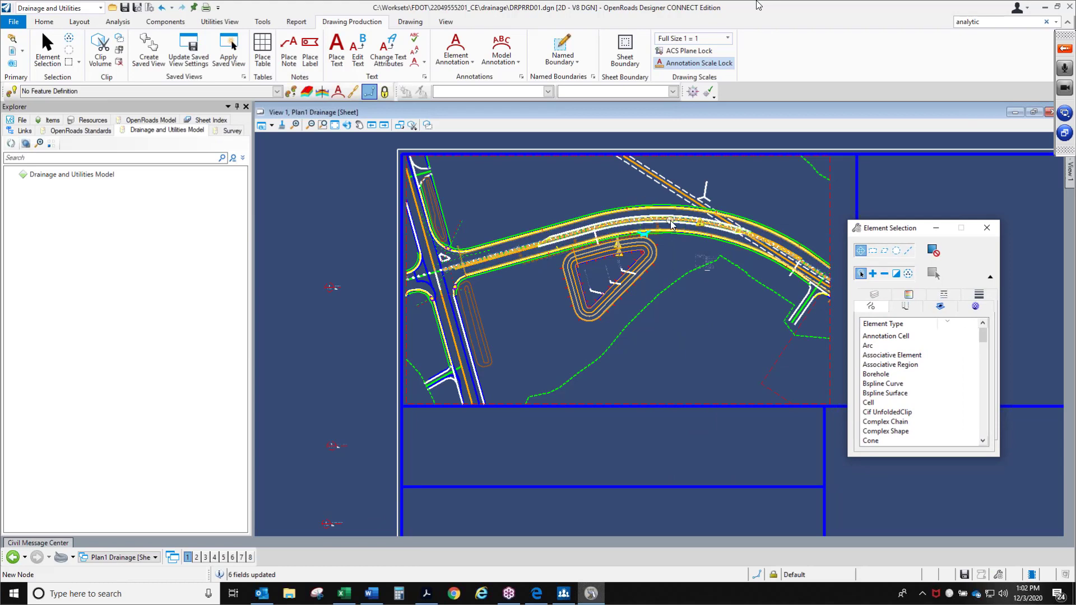
pyautogui.scroll(2, 661, 211)
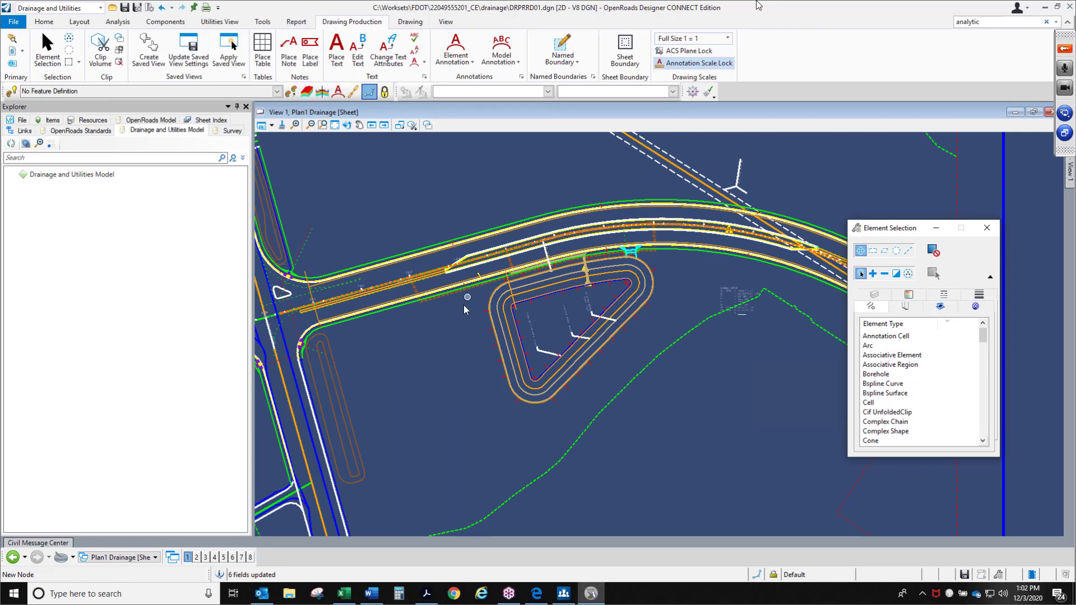
# Switch to the Default model and turn off the display of the PDPLRD01.dgn reference
pyautogui.click(128, 558)
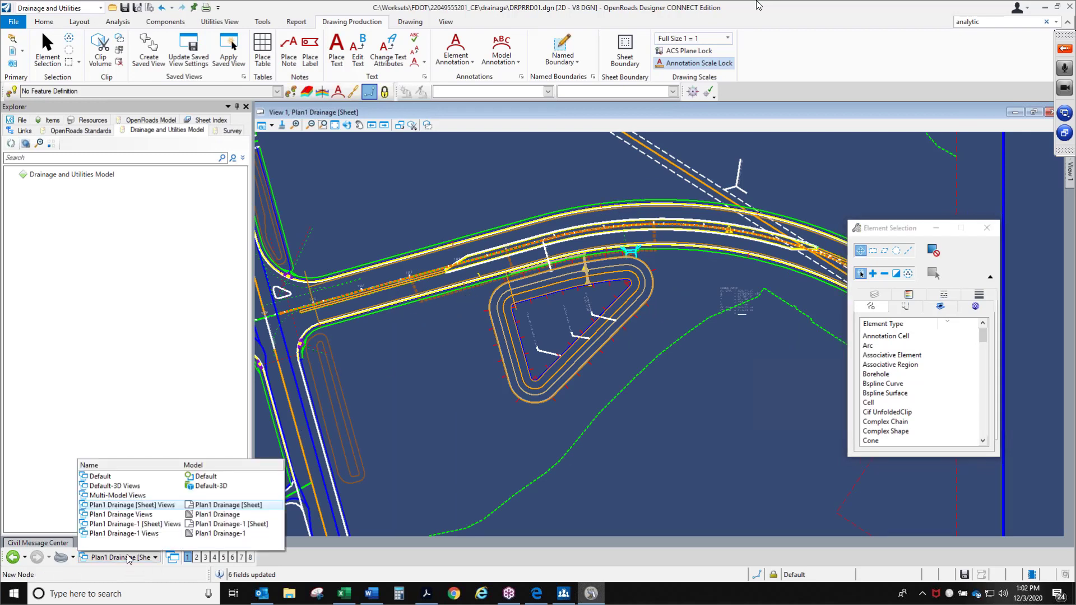
pyautogui.click(121, 478)
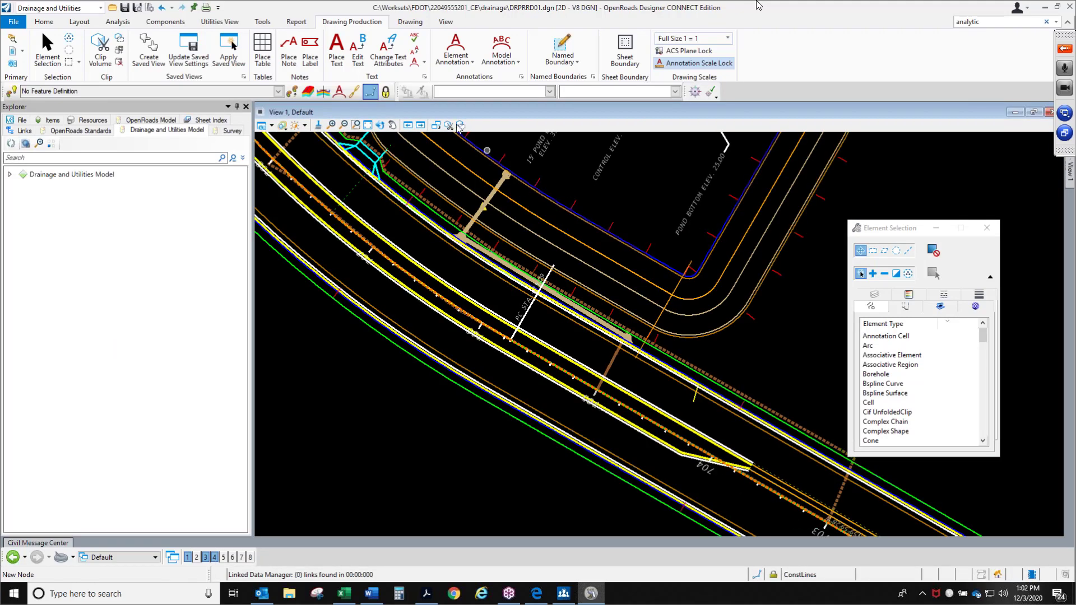
pyautogui.click(23, 51)
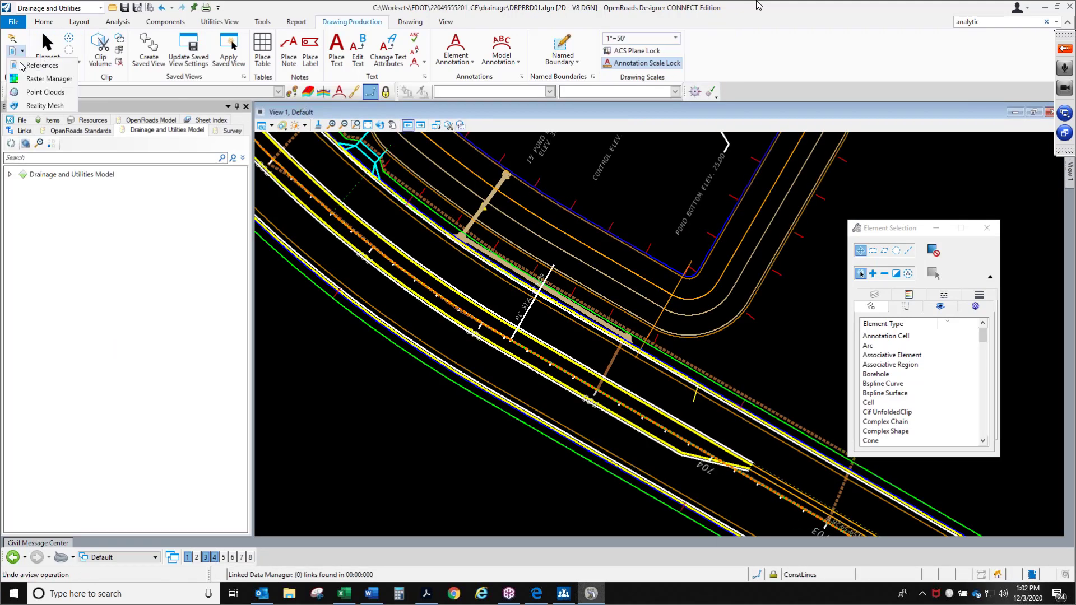
pyautogui.click(35, 92)
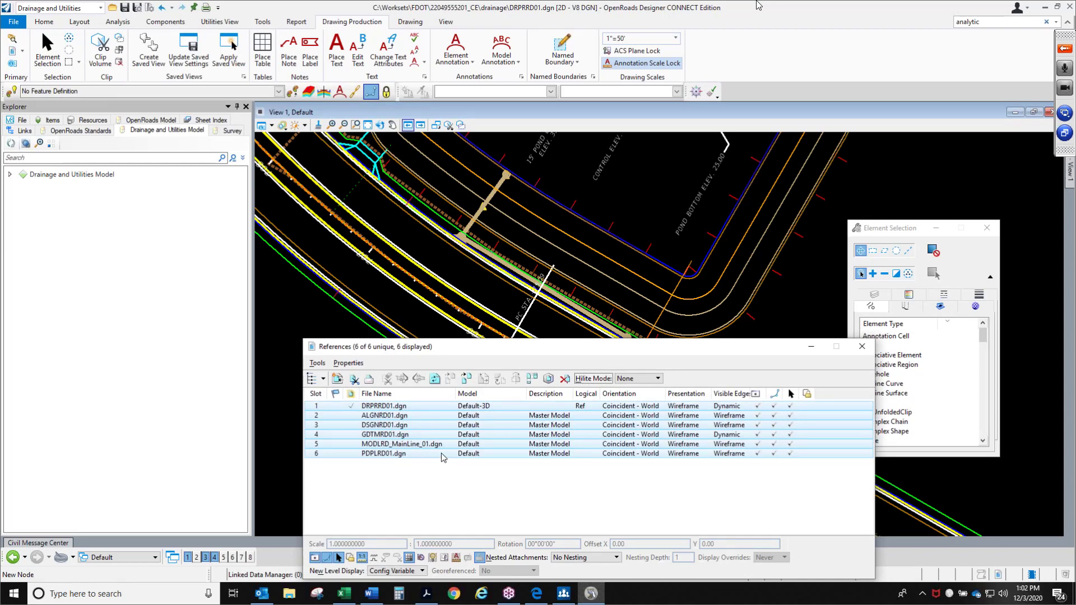
pyautogui.click(402, 453)
pyautogui.click(757, 454)
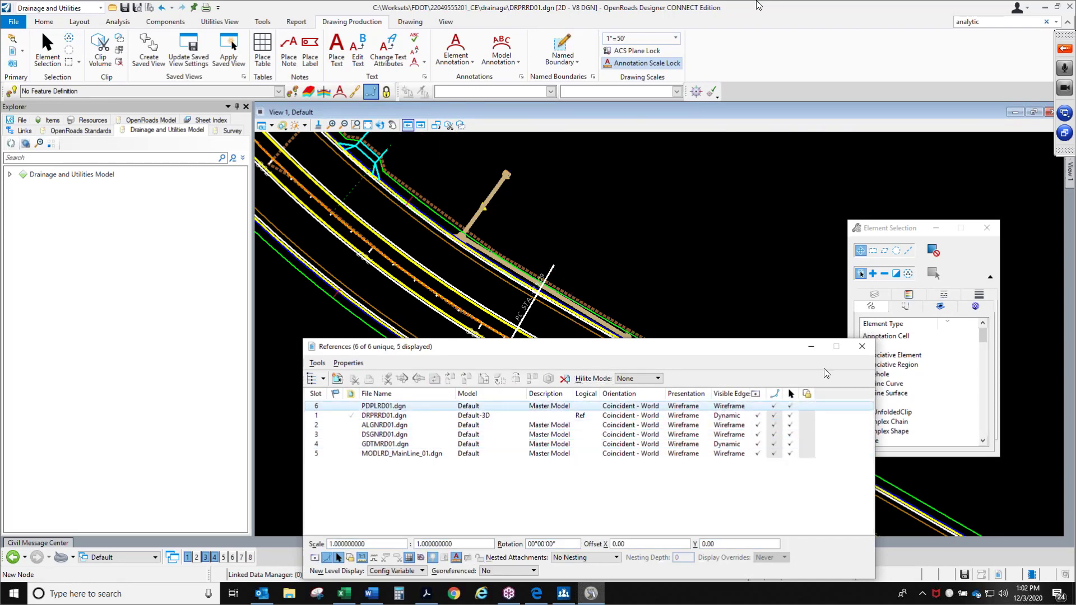
pyautogui.click(861, 347)
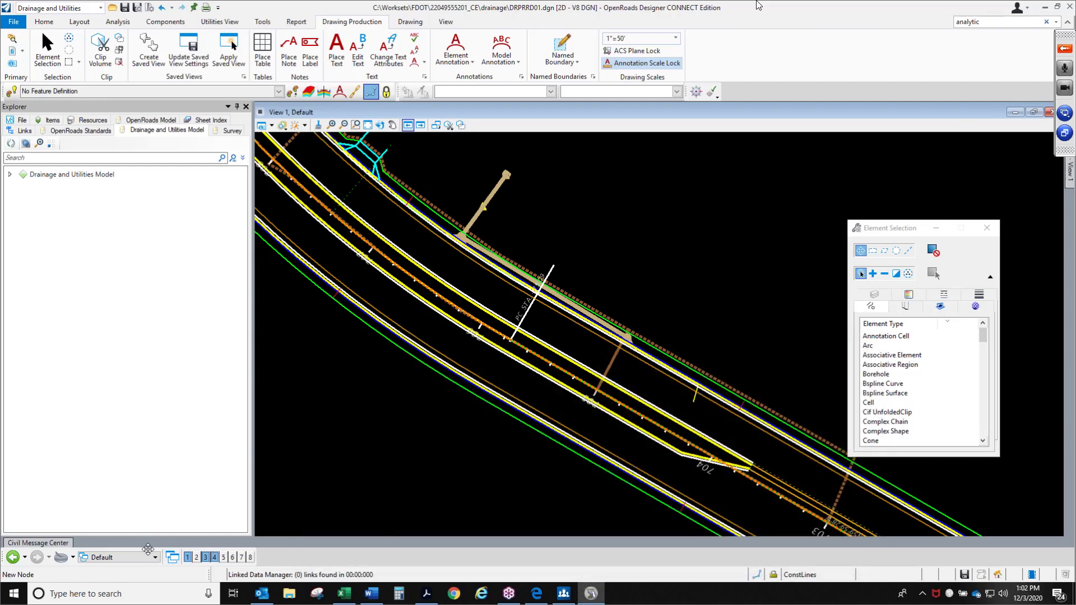
# Return to the Plan1 Drainage [Sheet] views and check the pond area along the roadway, moving the Element Selection dialog aside
pyautogui.click(138, 560)
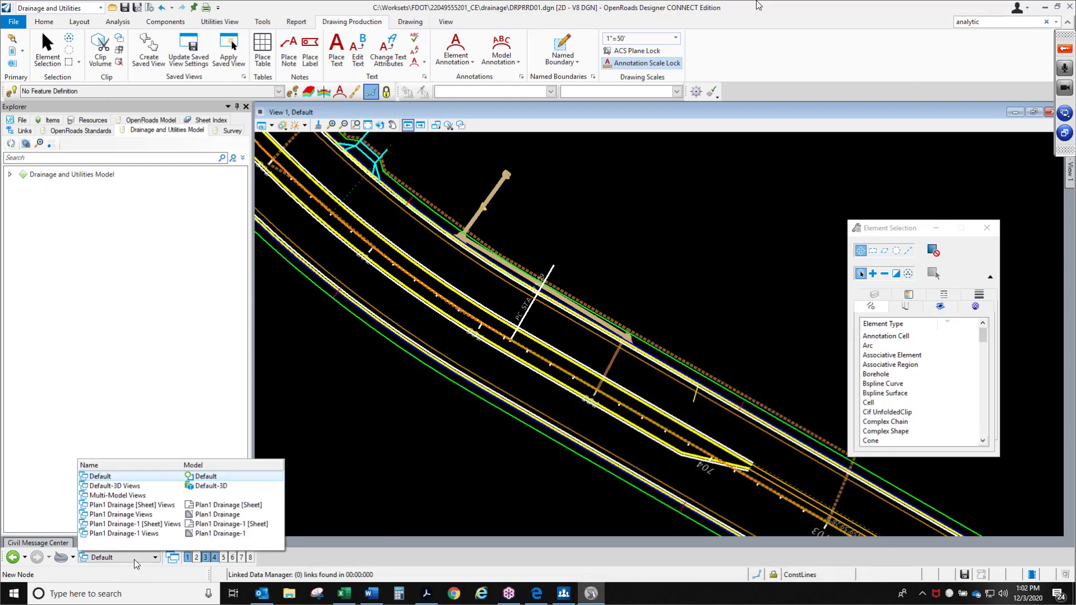
pyautogui.click(140, 511)
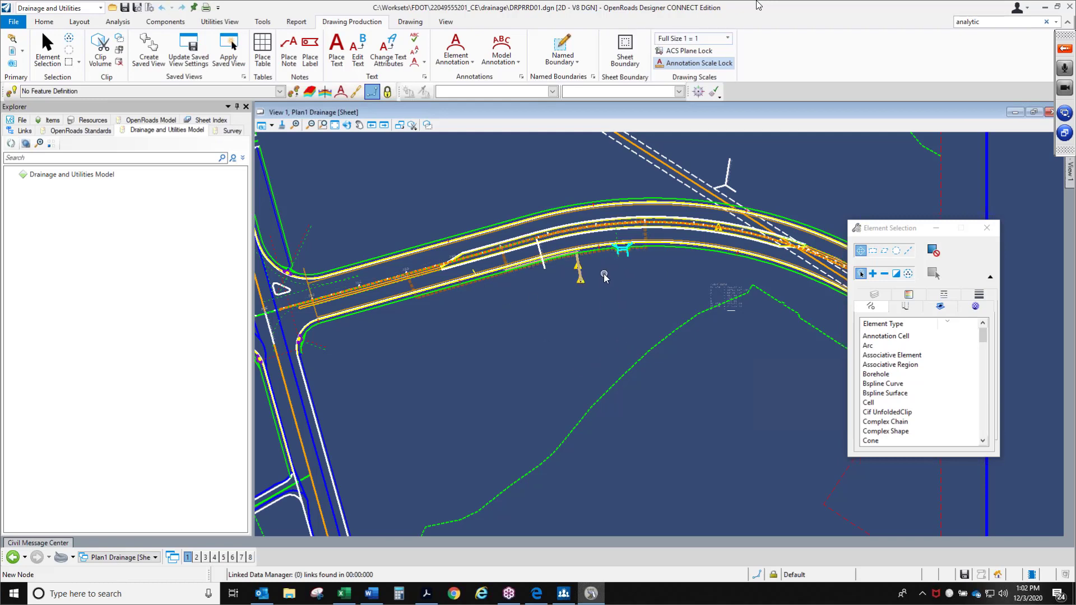
pyautogui.scroll(2, 583, 275)
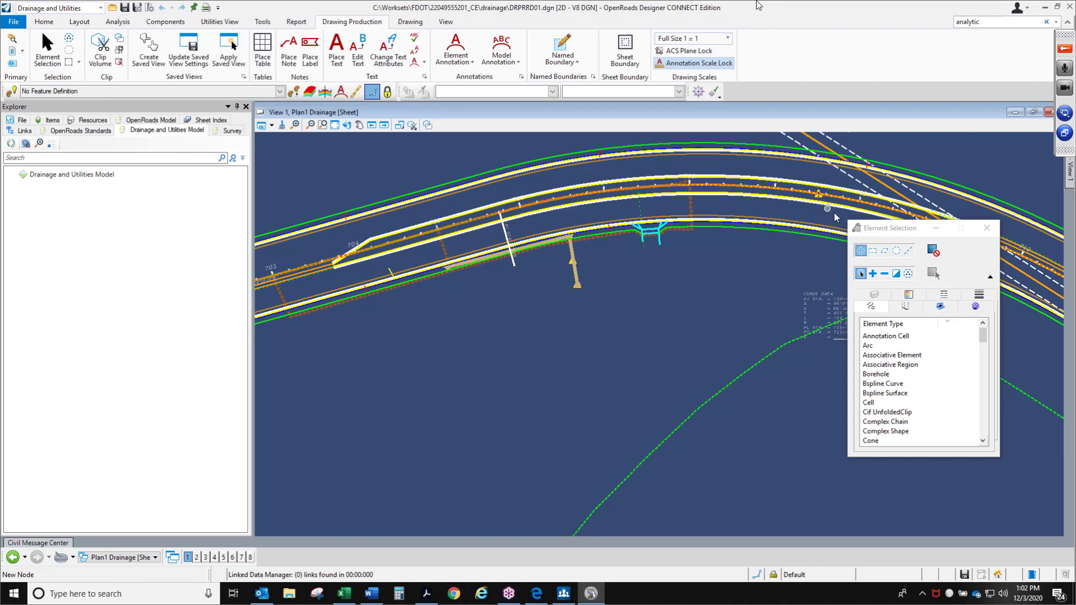
pyautogui.moveTo(872, 232); pyautogui.dragTo(468, 333)
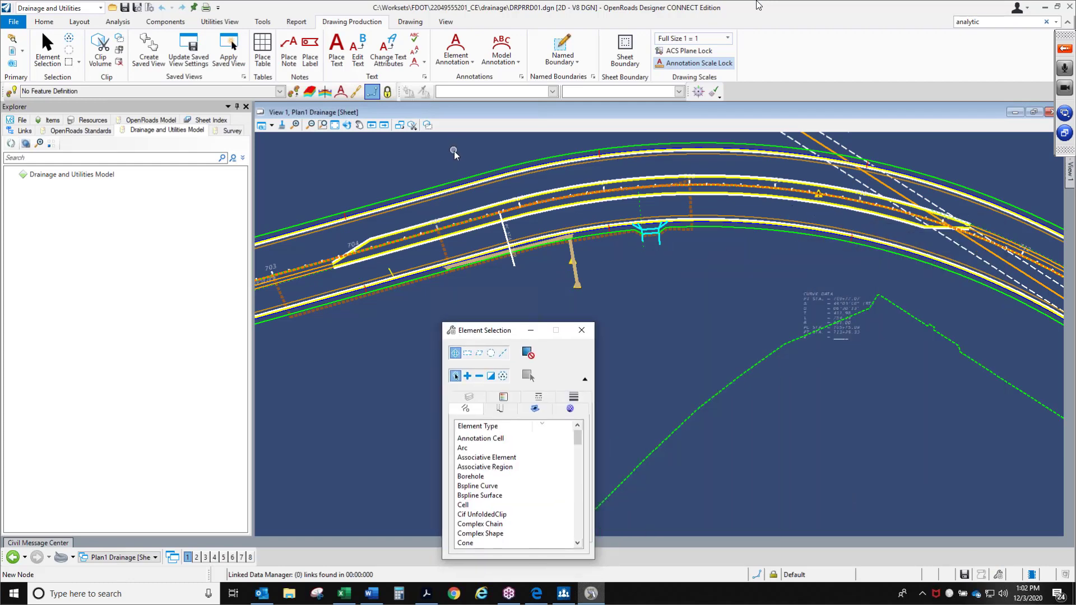
pyautogui.hotkey('alt', 'Tab')
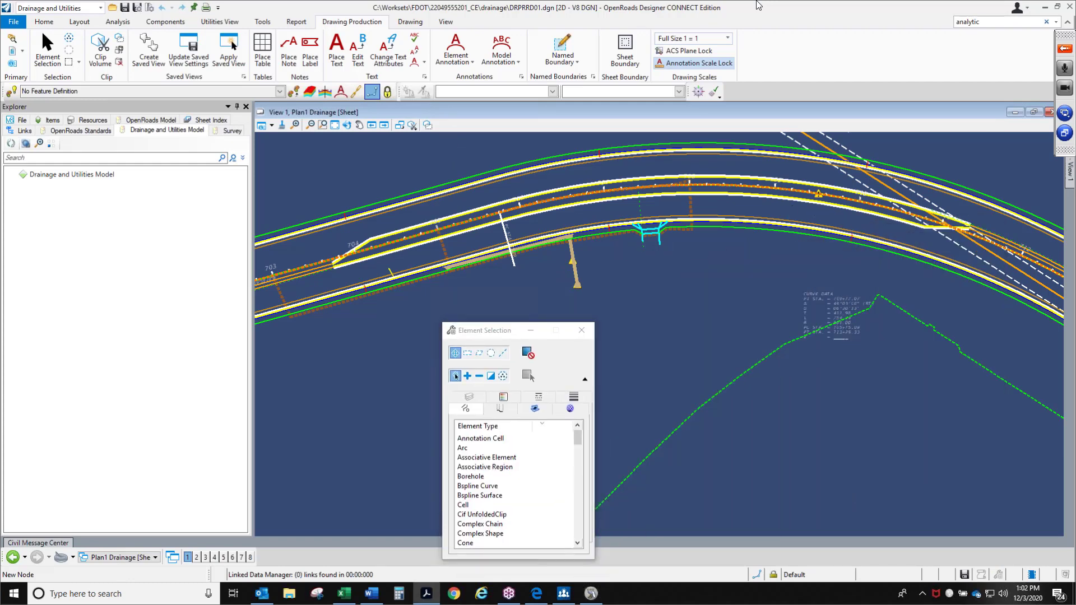
# Switch to the Plan1 Drainage drawing model and inspect the clipped plan area with the Element Selection dialog moved below it
pyautogui.click(154, 557)
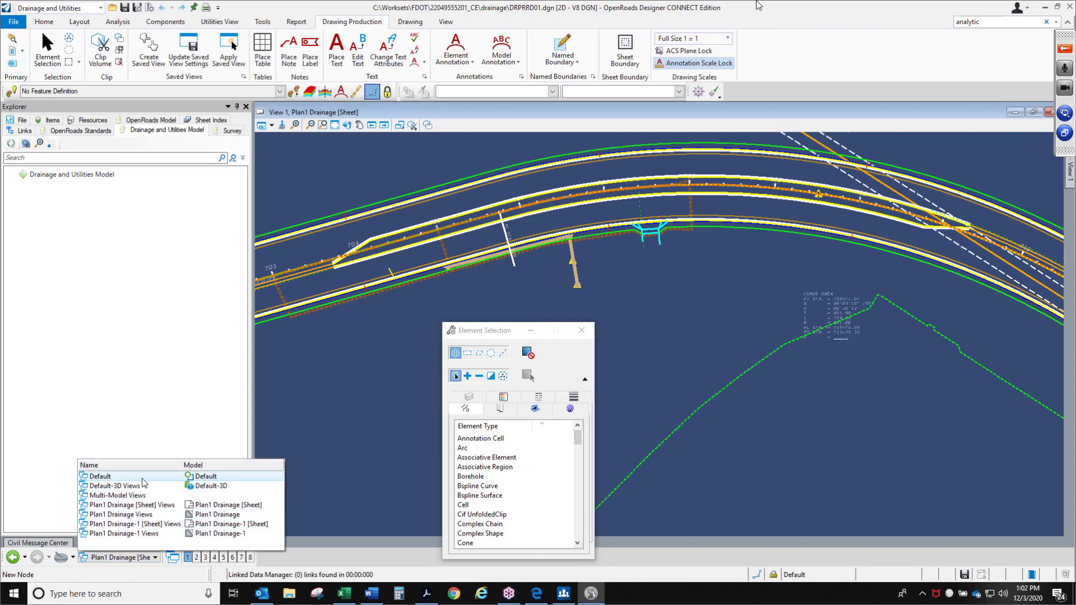
pyautogui.click(149, 514)
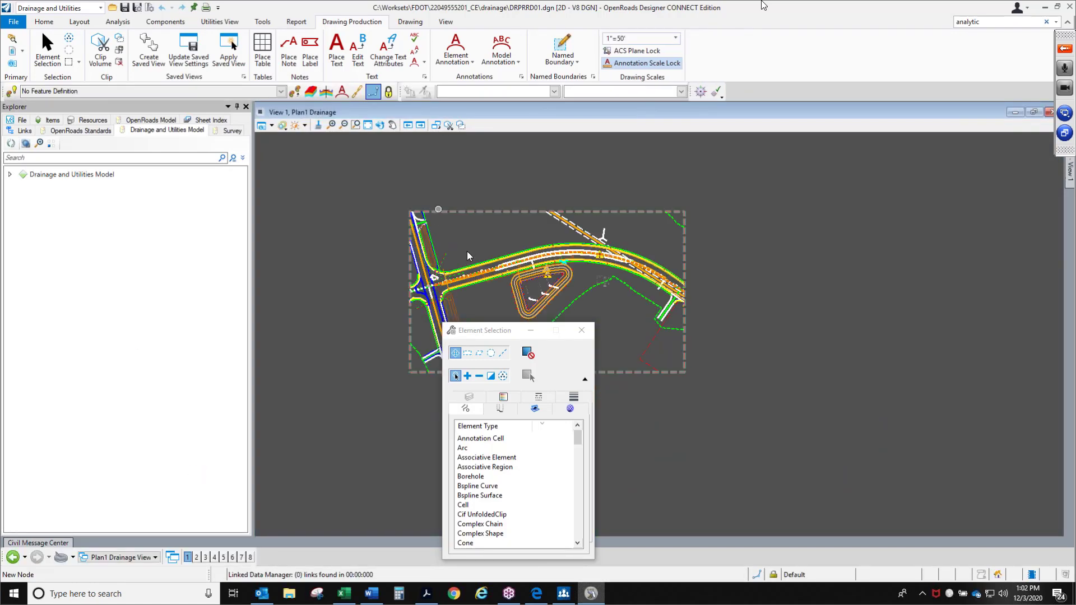
pyautogui.moveTo(495, 332); pyautogui.dragTo(616, 413)
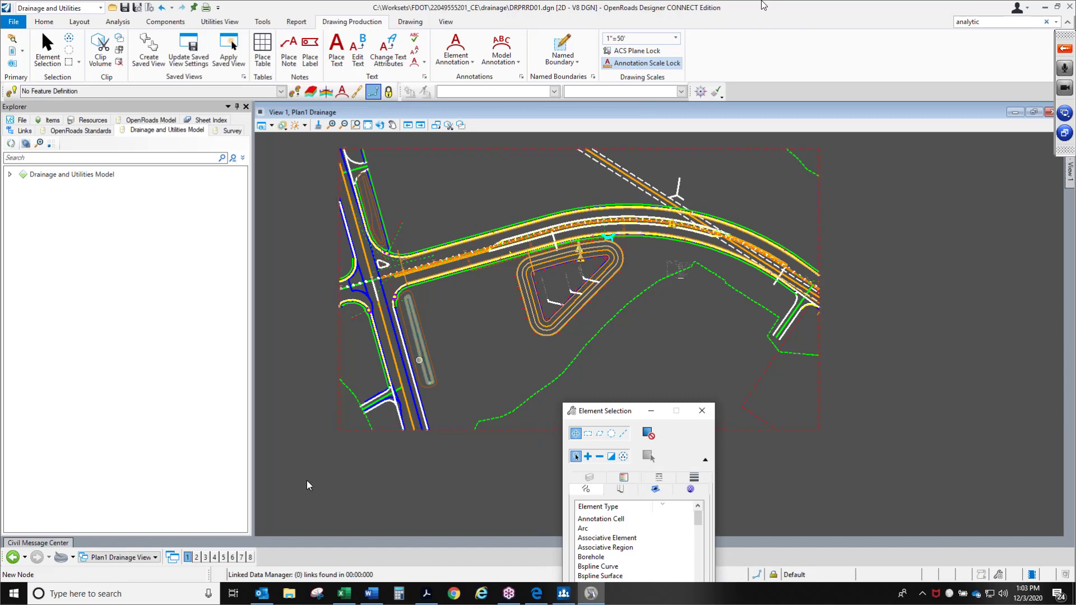
# Go back to the Plan1 Drainage [Sheet] views and review the sheet model's reference attachments
pyautogui.click(155, 557)
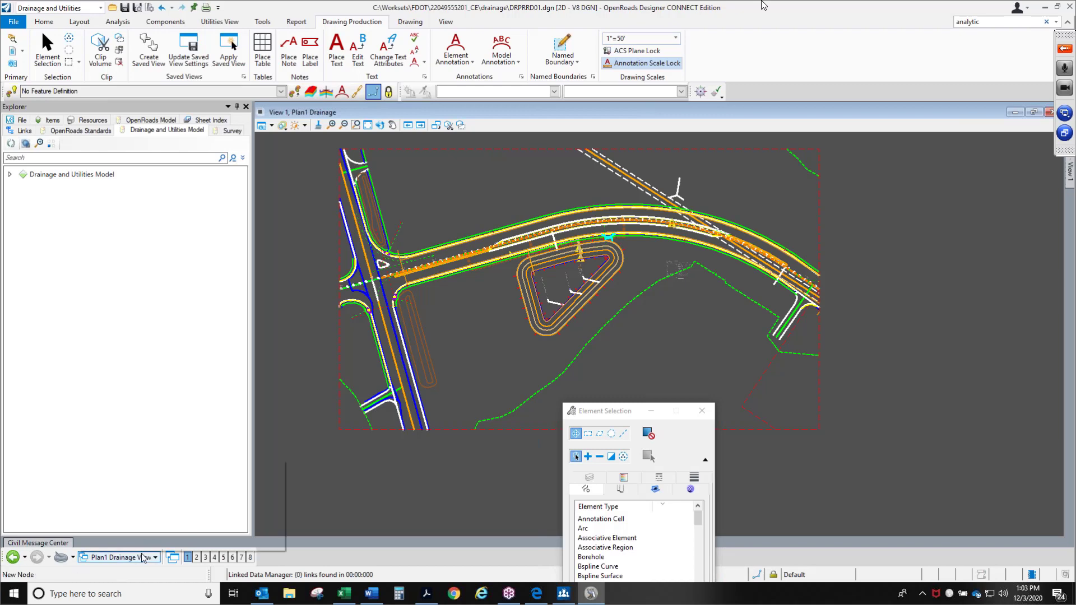
pyautogui.click(157, 504)
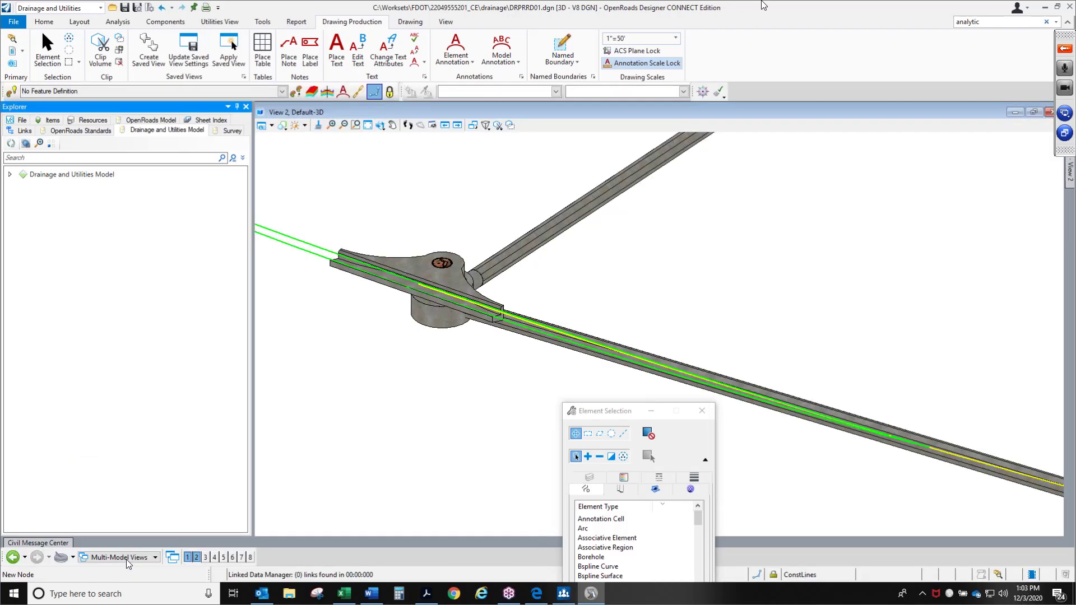
pyautogui.click(126, 558)
pyautogui.click(144, 505)
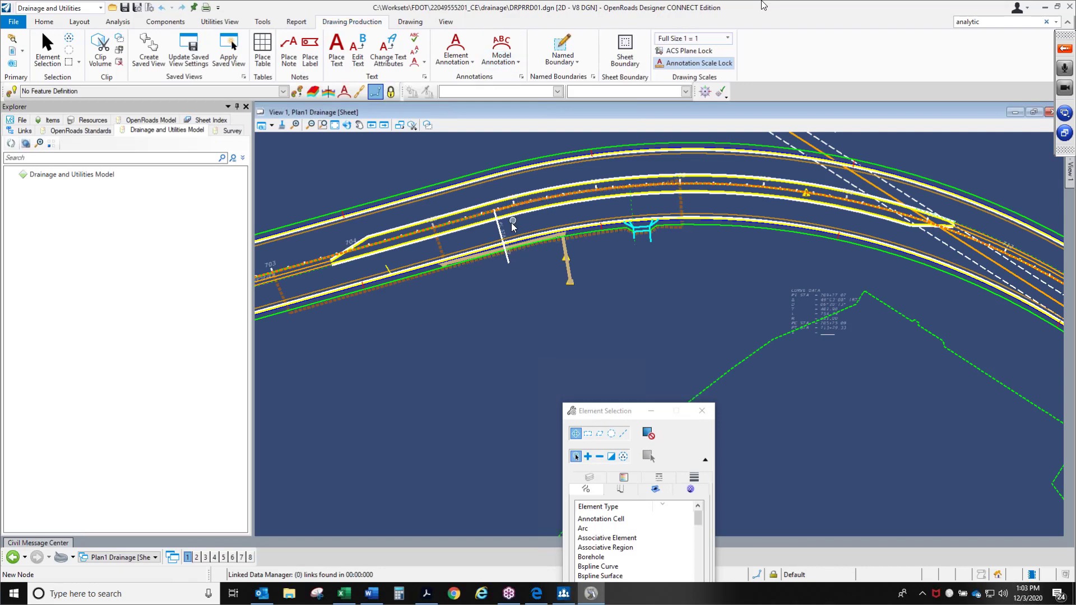
pyautogui.click(323, 124)
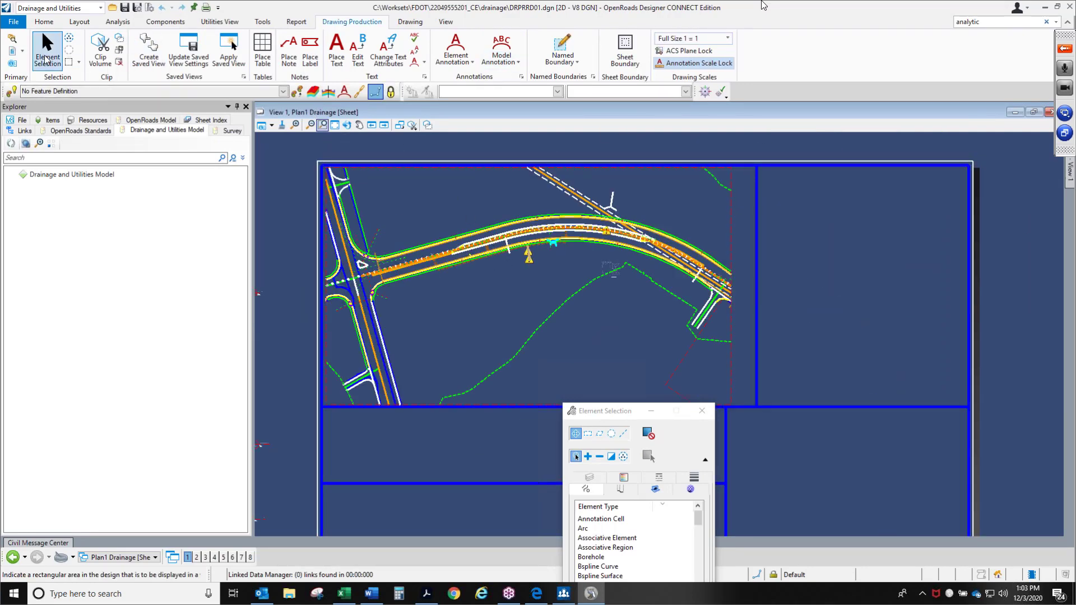
pyautogui.click(22, 51)
pyautogui.click(34, 66)
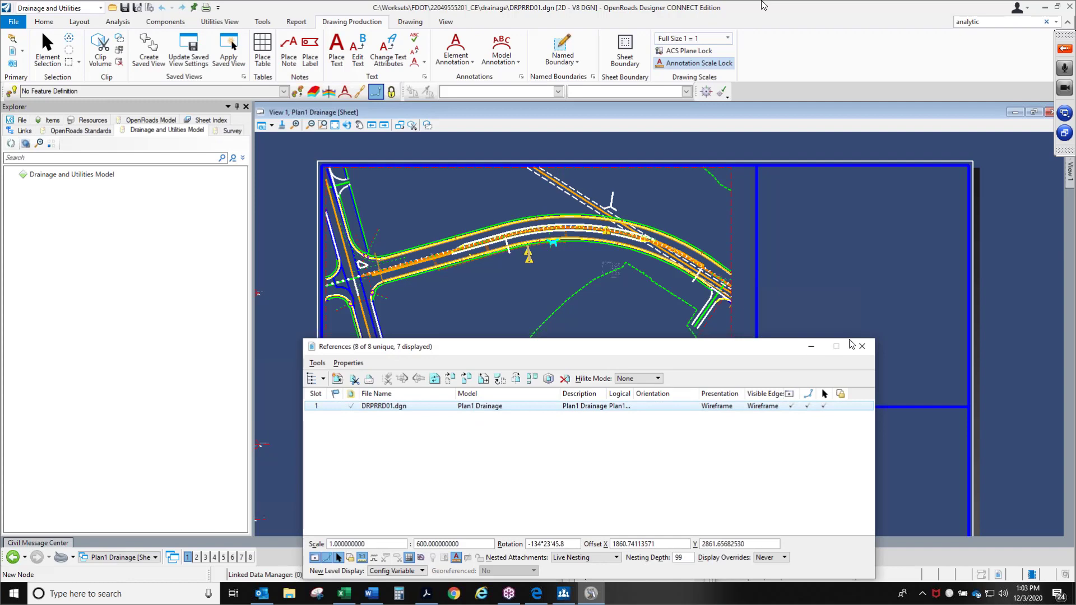
pyautogui.click(862, 345)
# Open the Plan1 Drainage drawing model and review its reference attachments
pyautogui.click(147, 557)
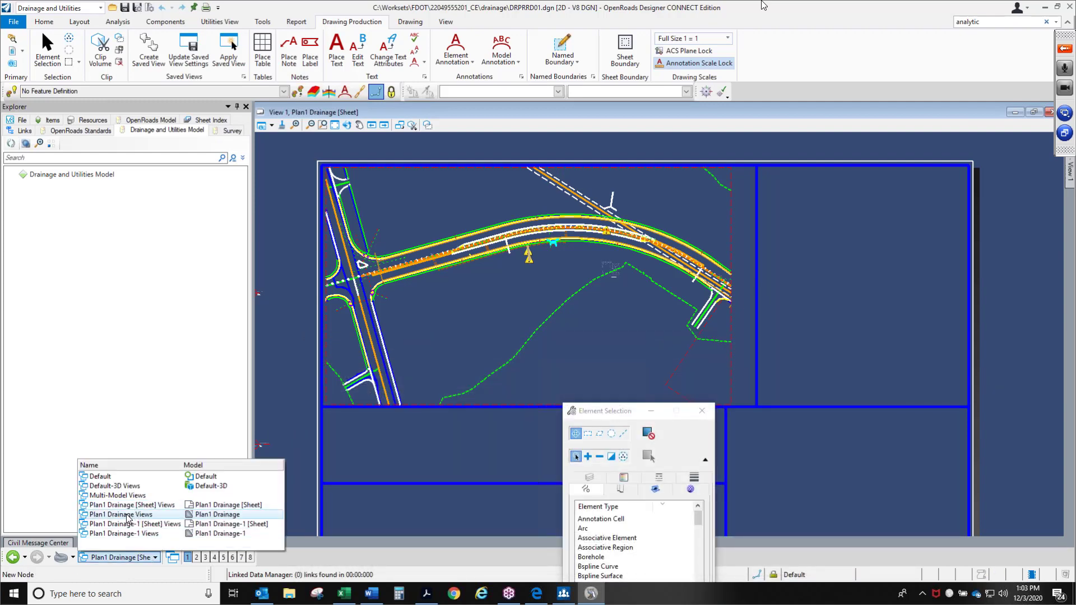
pyautogui.click(127, 516)
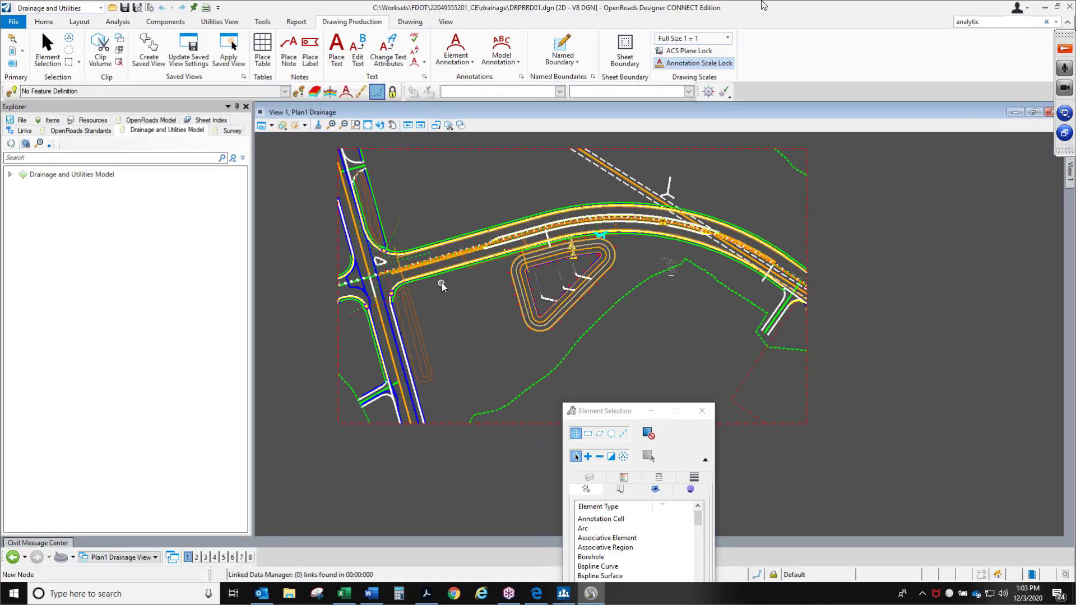
pyautogui.click(22, 51)
pyautogui.click(39, 71)
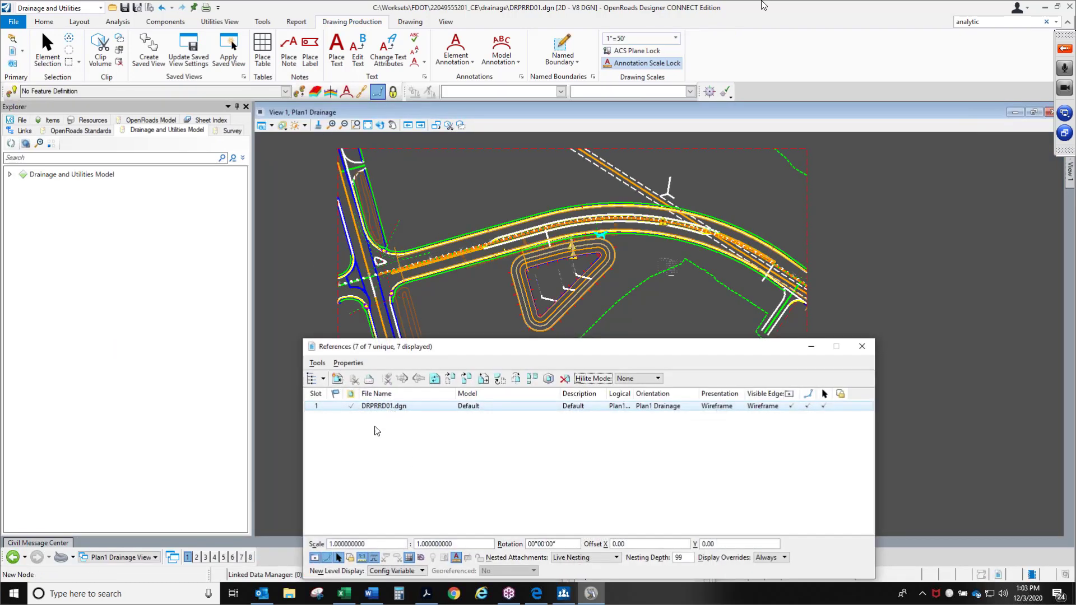
pyautogui.click(856, 348)
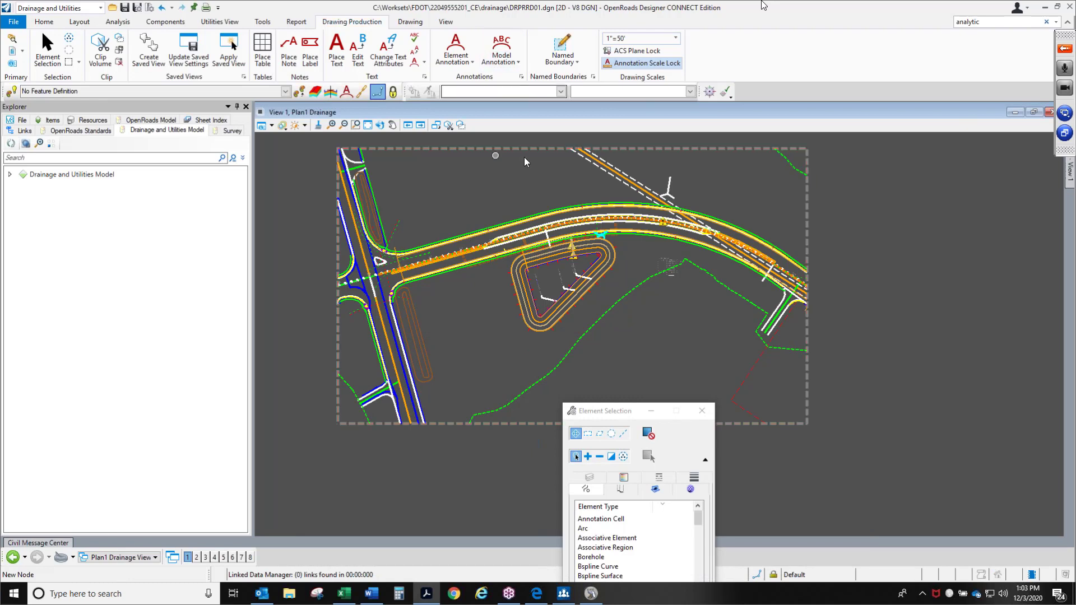
# Return to the Default model views and move the Element Selection dialog away from the drainage structures
pyautogui.click(128, 557)
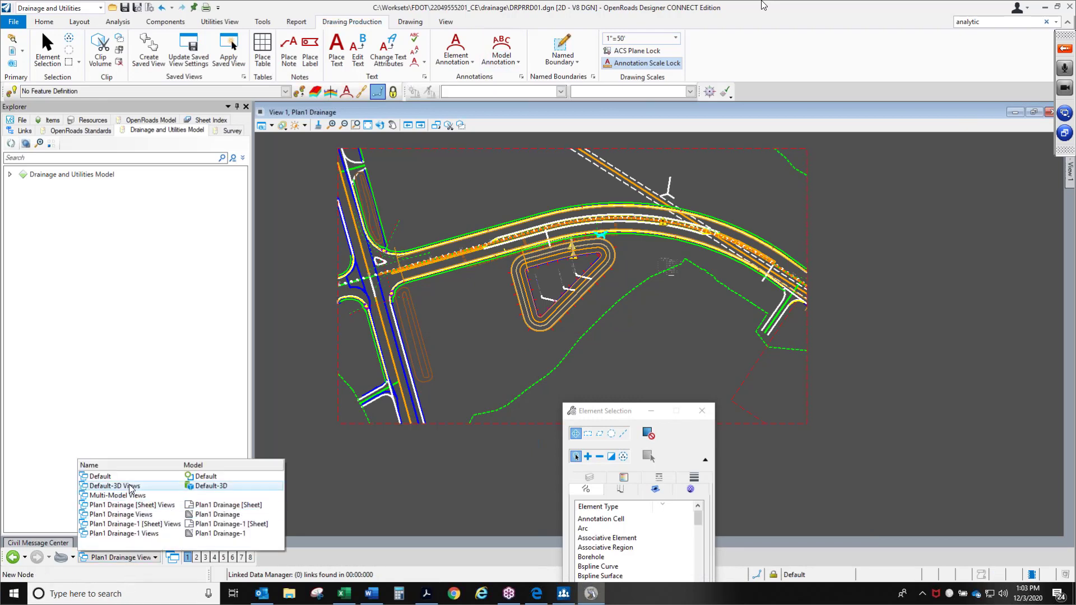
pyautogui.click(129, 481)
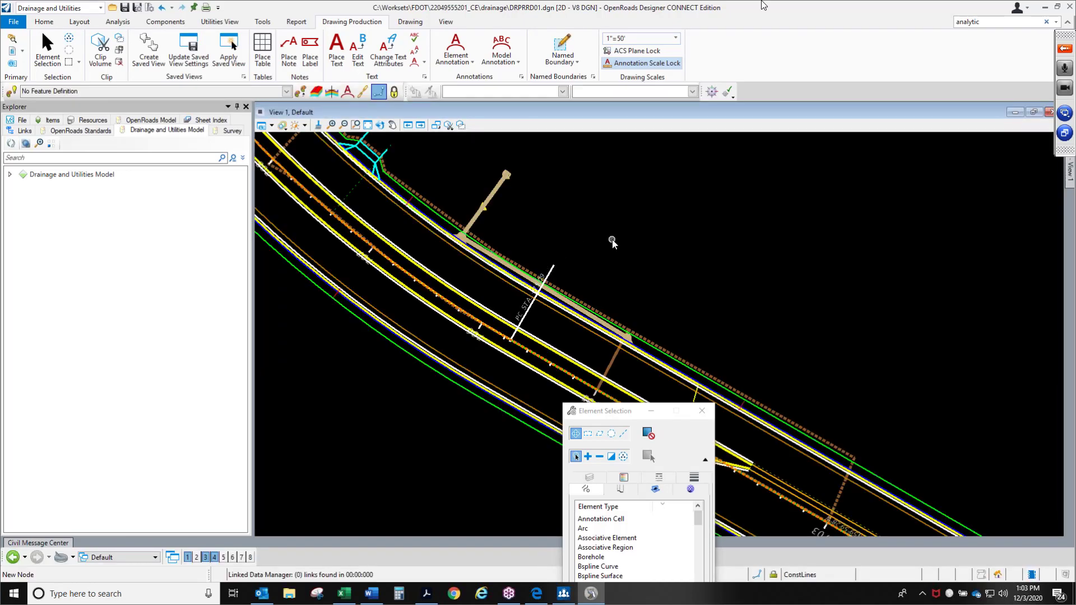
pyautogui.scroll(-3, 429, 224)
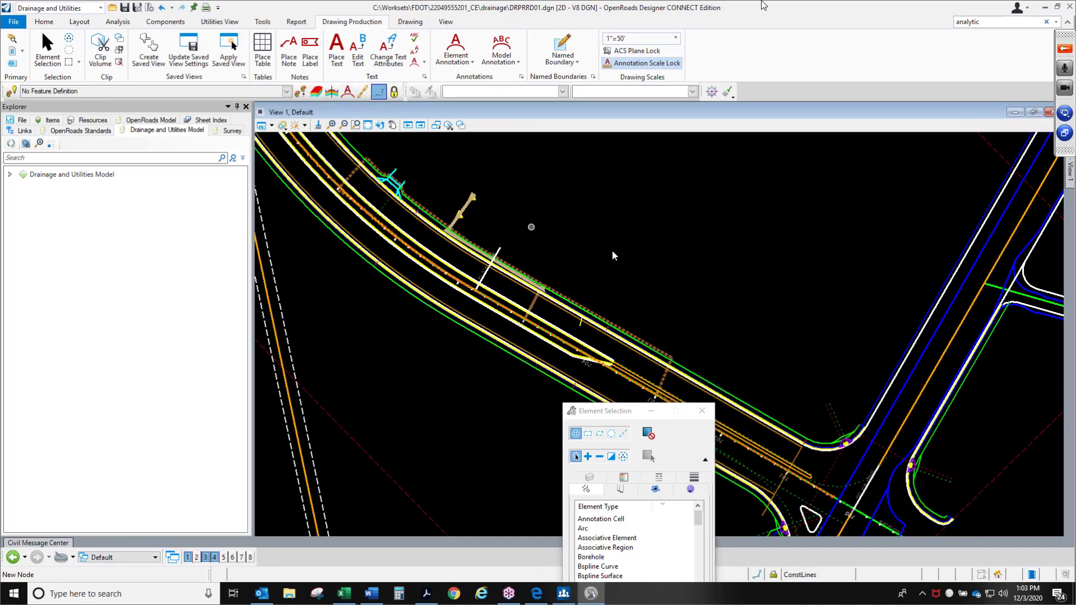
pyautogui.moveTo(617, 413); pyautogui.dragTo(761, 319)
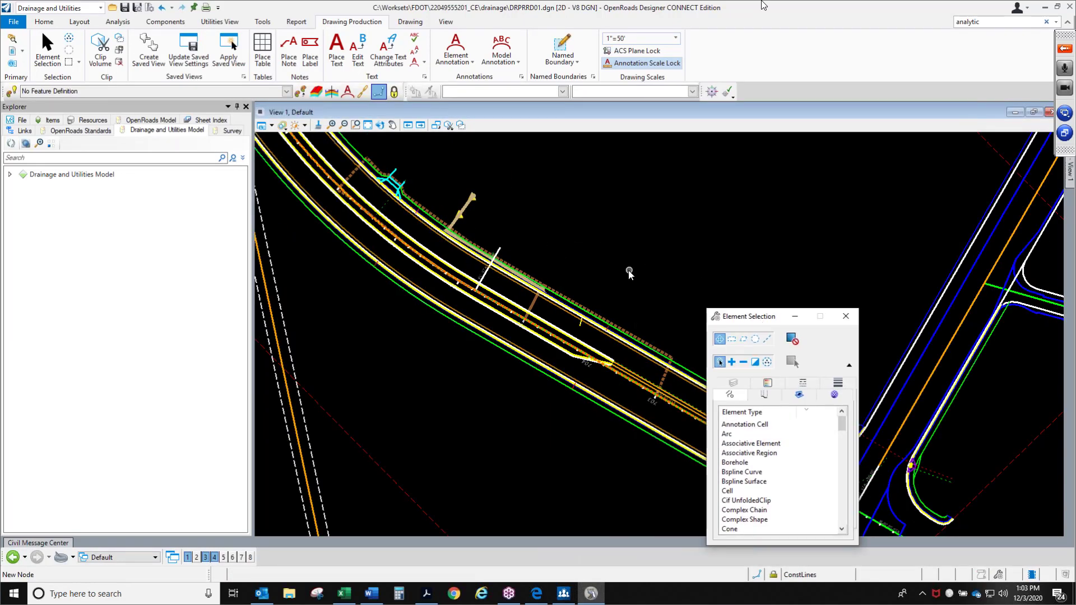
pyautogui.click(563, 92)
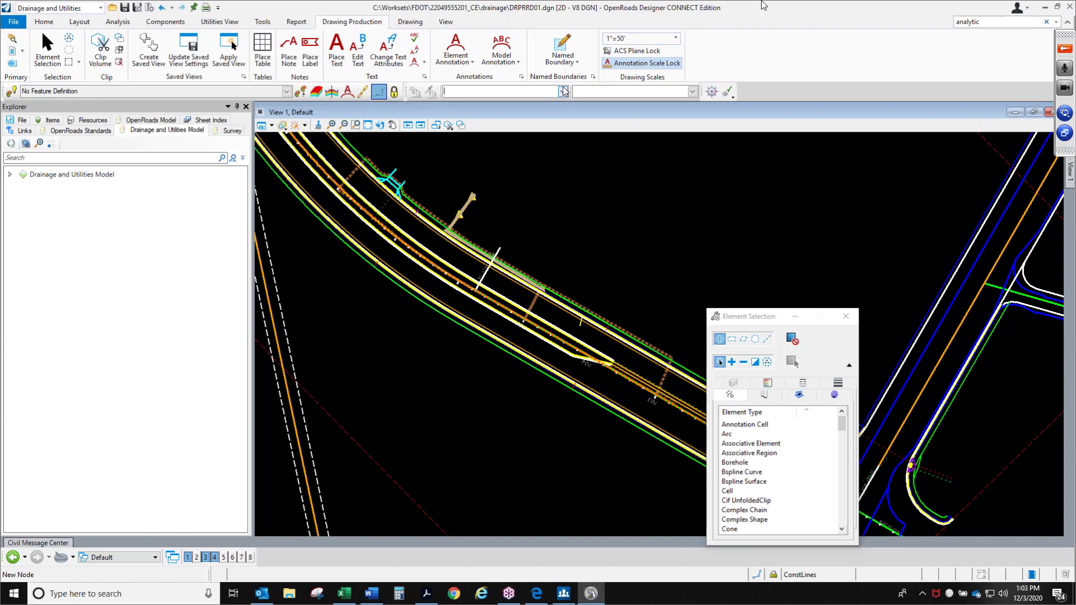
# Expand the DRPRRD01.dgn drainage model down to the contents of the S-103 to S-102 profile run
pyautogui.click(9, 174)
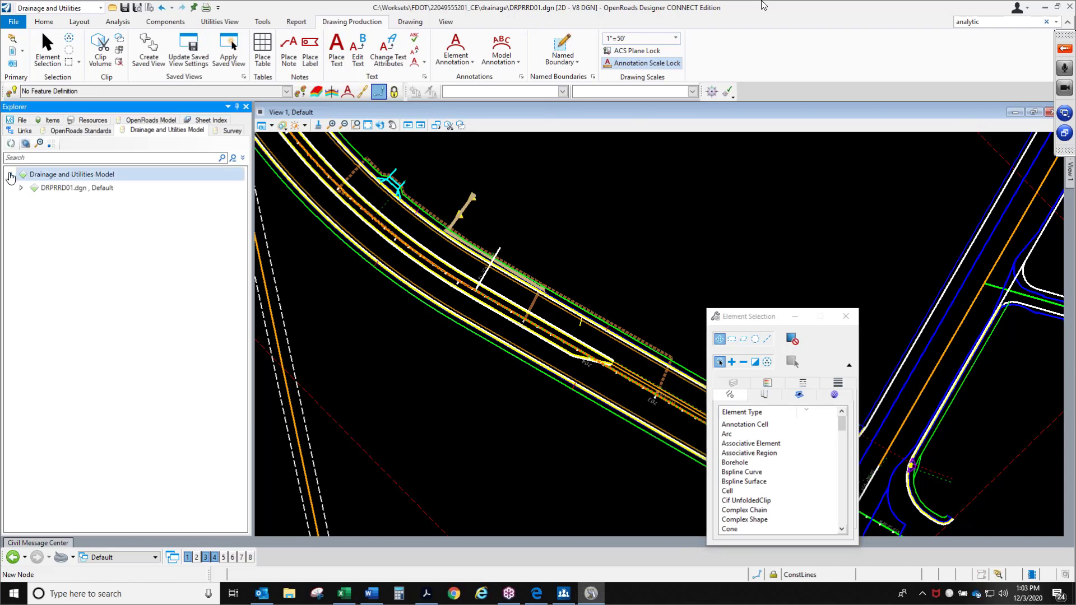
pyautogui.click(21, 188)
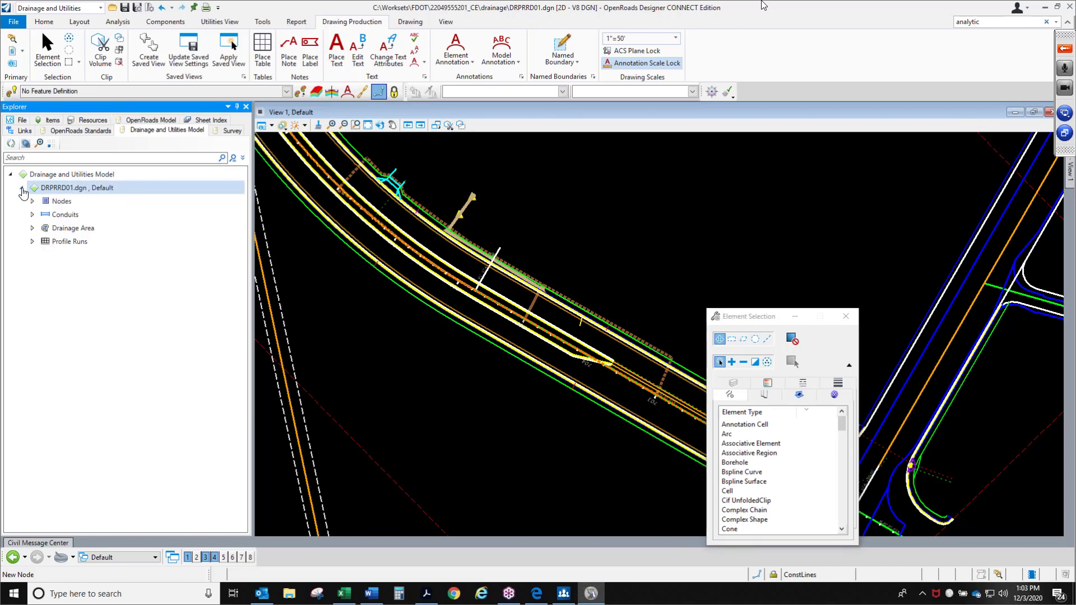
pyautogui.click(32, 242)
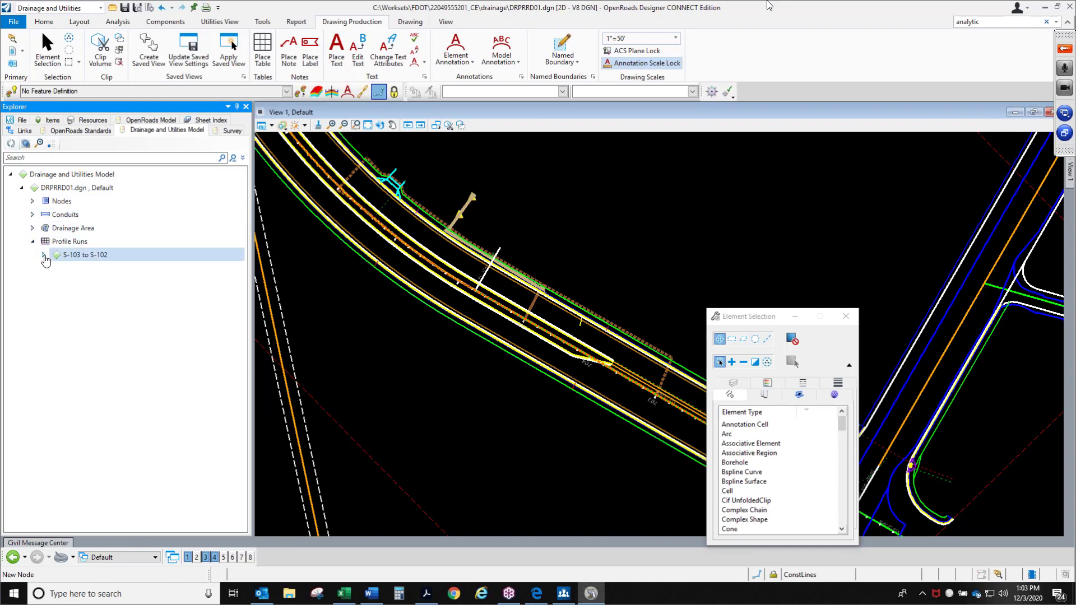
pyautogui.click(43, 254)
# Open the profile model of the S-103 to S-102 profile run in View 7
pyautogui.click(84, 256)
pyautogui.rightClick(82, 257)
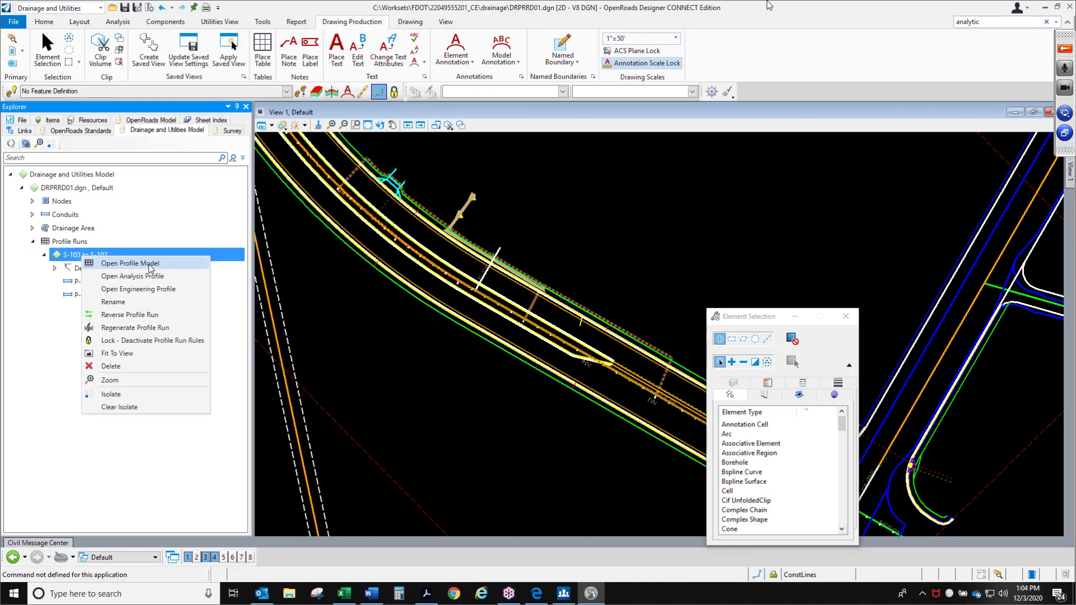
pyautogui.click(130, 263)
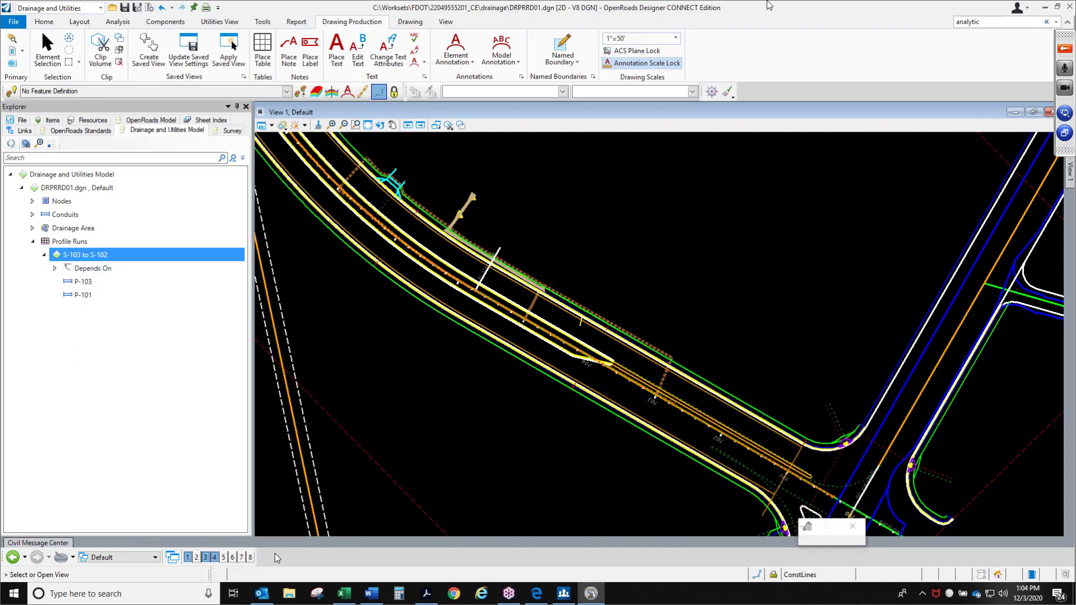
pyautogui.click(241, 557)
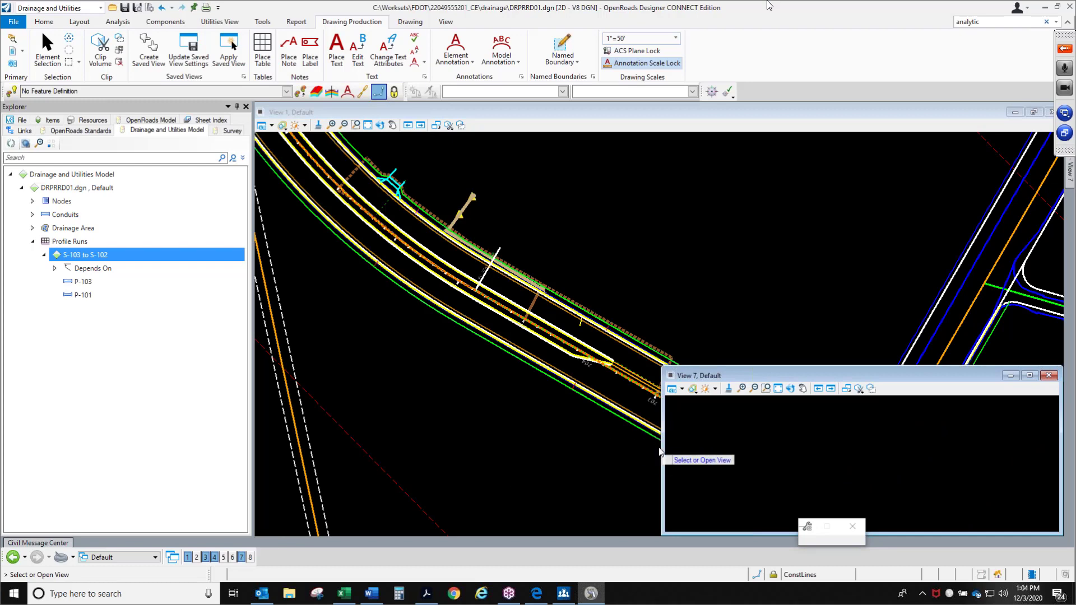
pyautogui.click(711, 428)
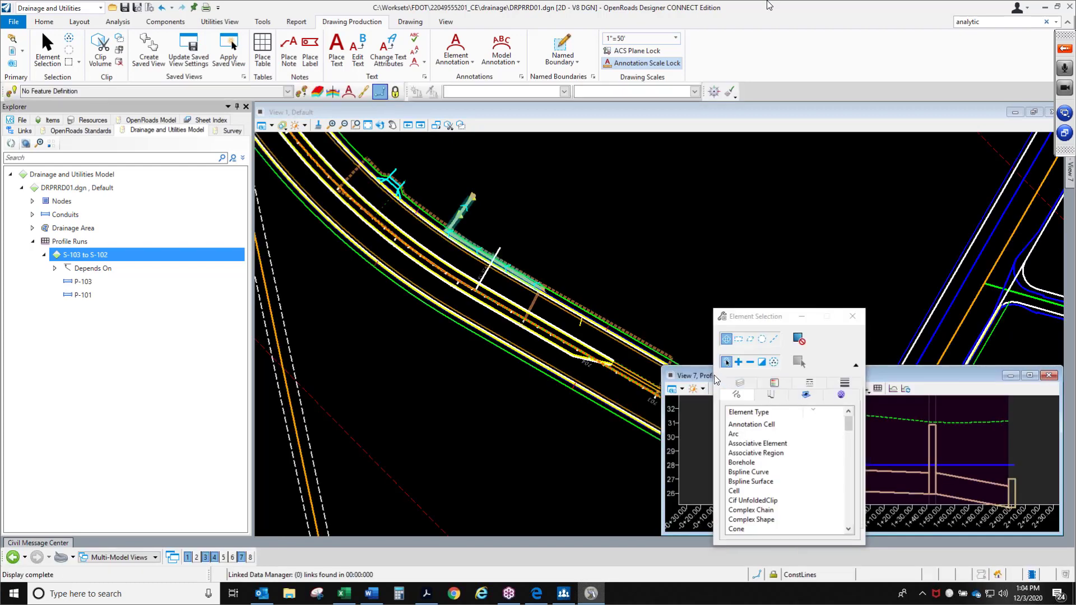
# Move the S-103 to S-102 profile view clear of the Element Selection dialog and enlarge it
pyautogui.moveTo(704, 380)
pyautogui.mouseDown()
pyautogui.moveTo(587, 376)
pyautogui.moveTo(373, 333)
pyautogui.mouseUp()
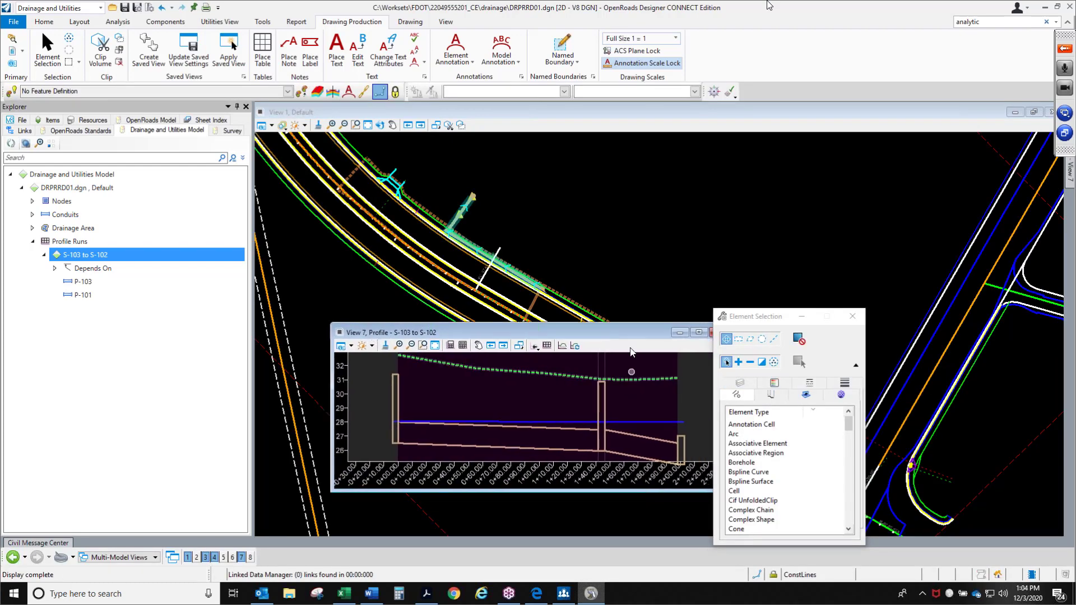
pyautogui.moveTo(621, 331); pyautogui.dragTo(601, 299)
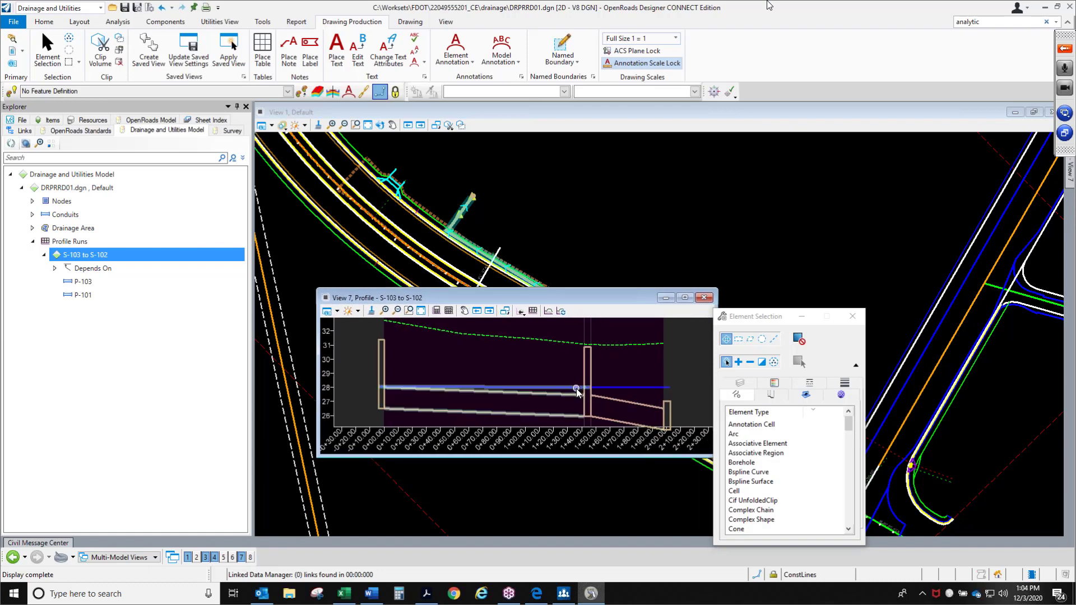
pyautogui.moveTo(619, 290); pyautogui.dragTo(597, 261)
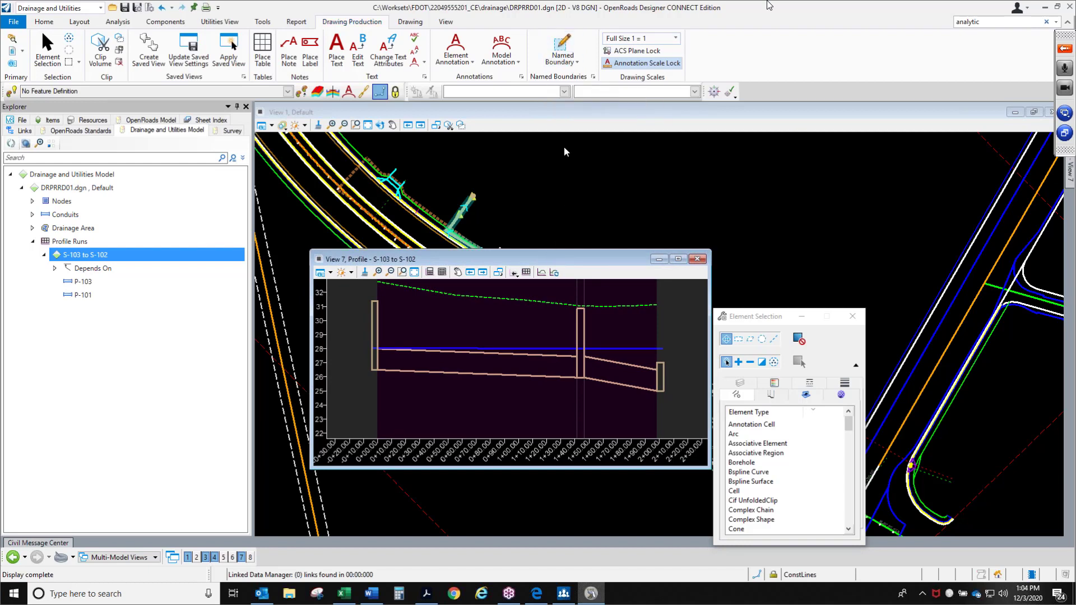
# Start a civil profile named boundary using the 36x48 Drainage Profile - Bottom drawing seed
pyautogui.click(563, 45)
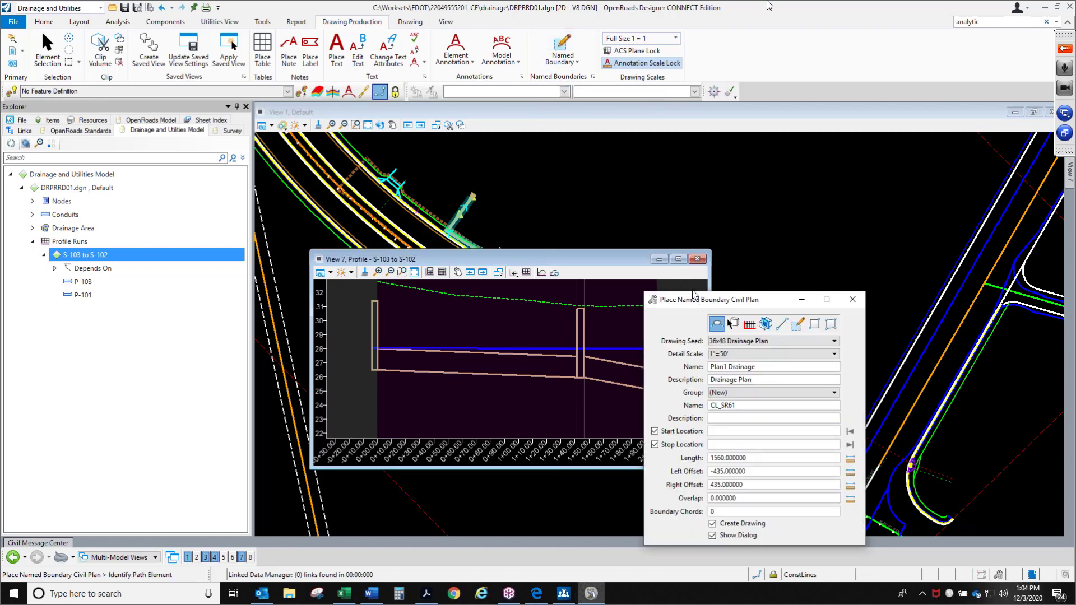
pyautogui.moveTo(694, 296); pyautogui.dragTo(624, 150)
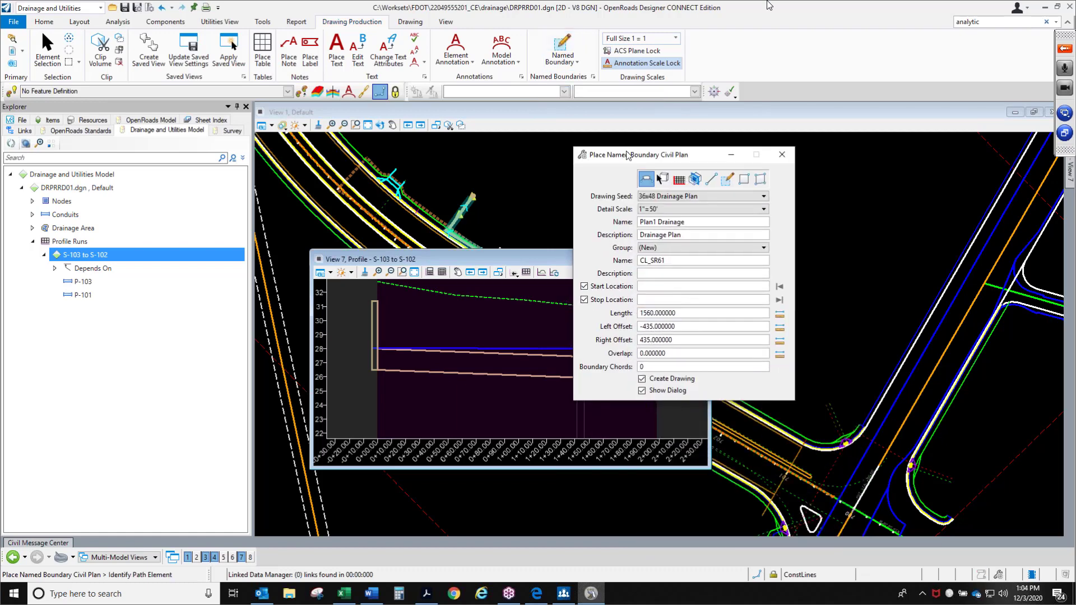
pyautogui.click(677, 180)
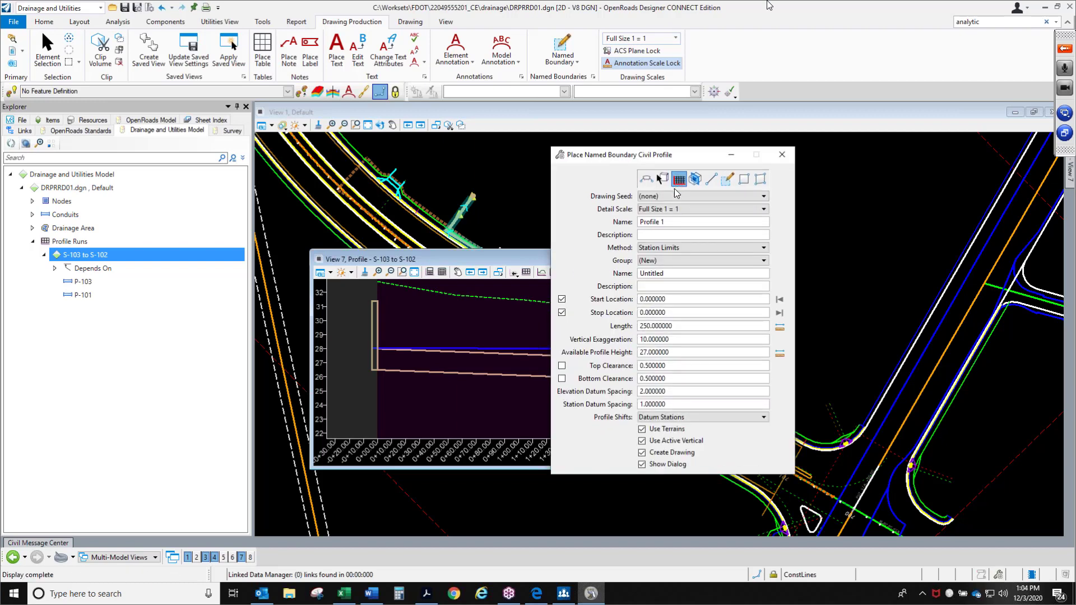
pyautogui.click(671, 196)
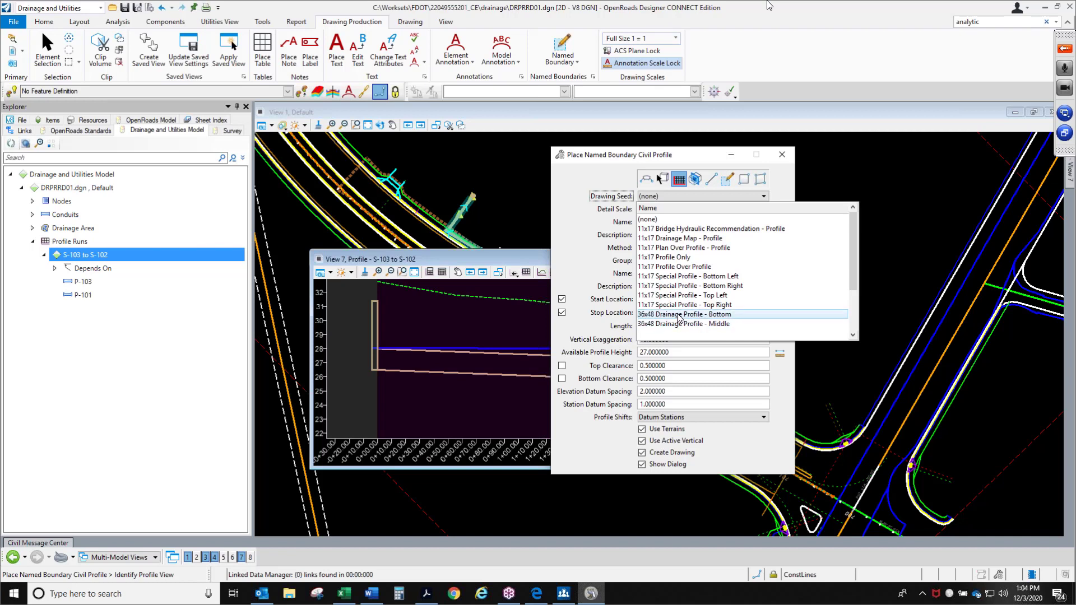
pyautogui.click(679, 315)
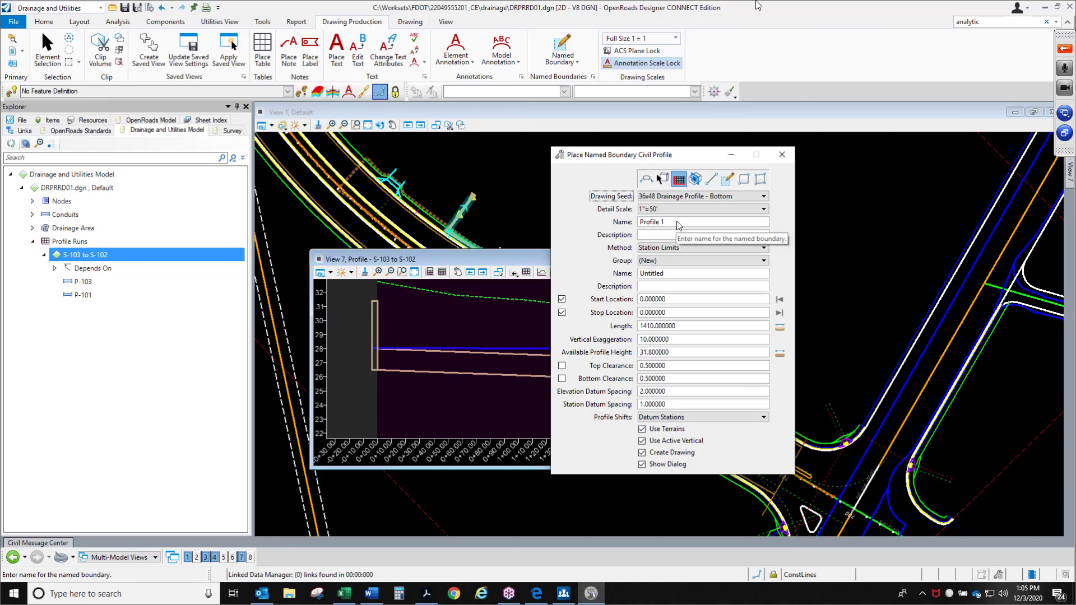
pyautogui.click(679, 236)
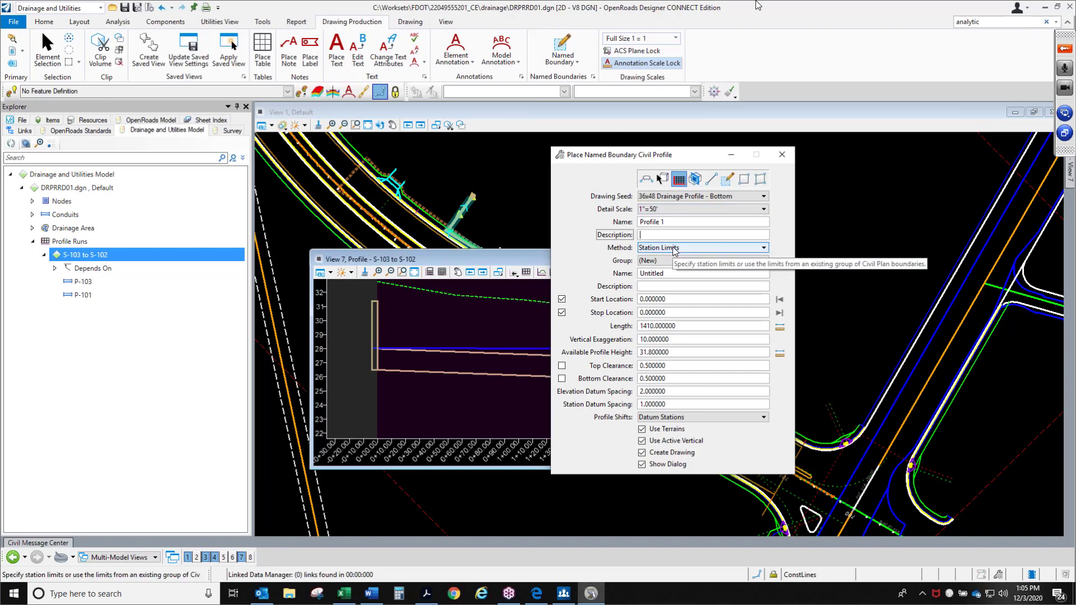
# Identify the S-103 to S-102 profile for the boundary and take the start location from the profile's beginning
pyautogui.click(683, 305)
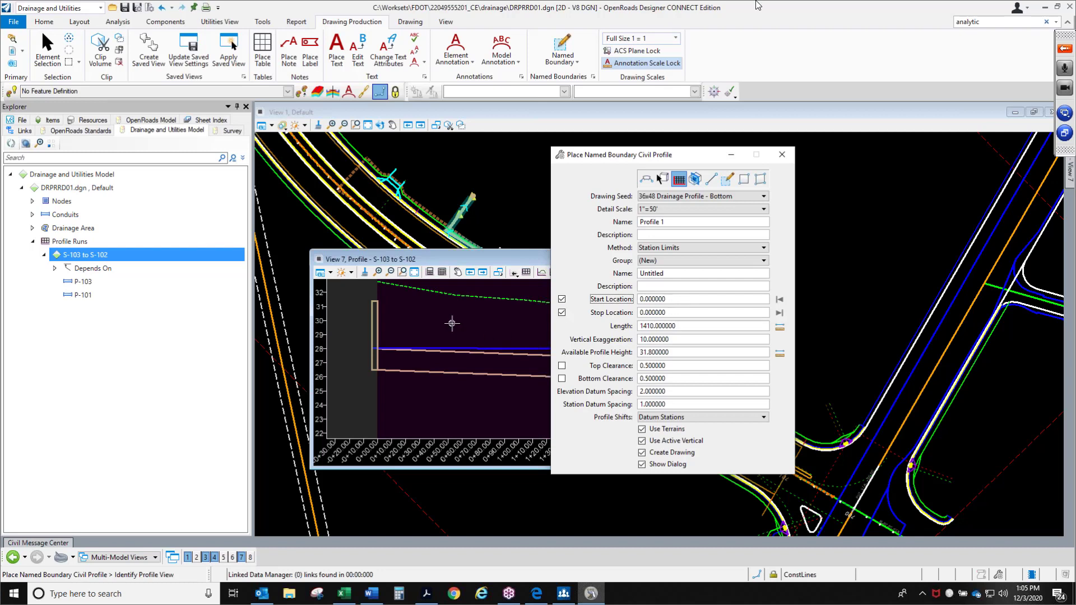
pyautogui.click(452, 323)
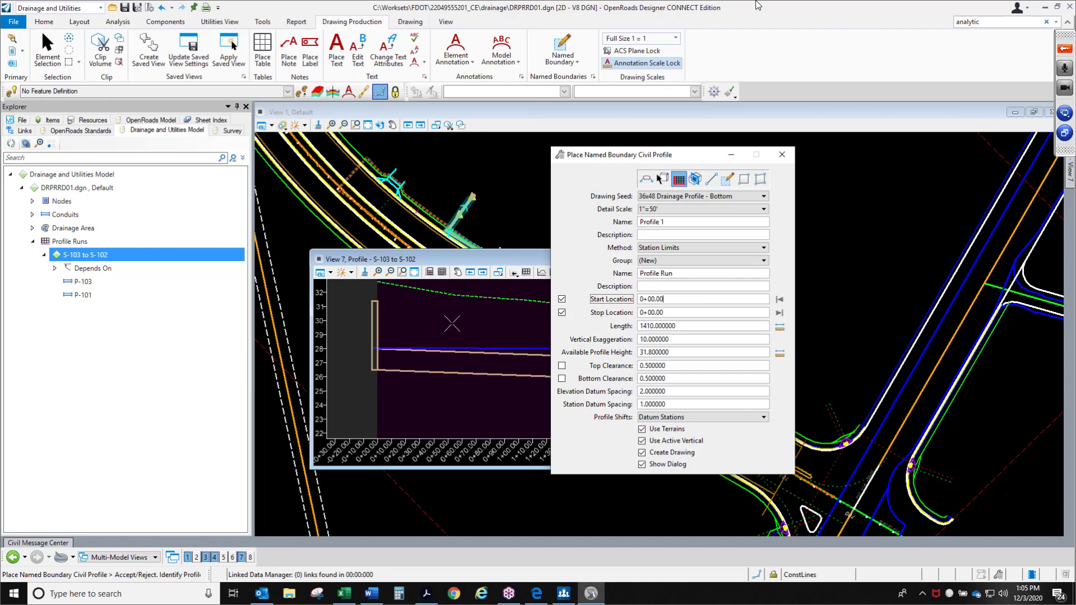
pyautogui.click(781, 300)
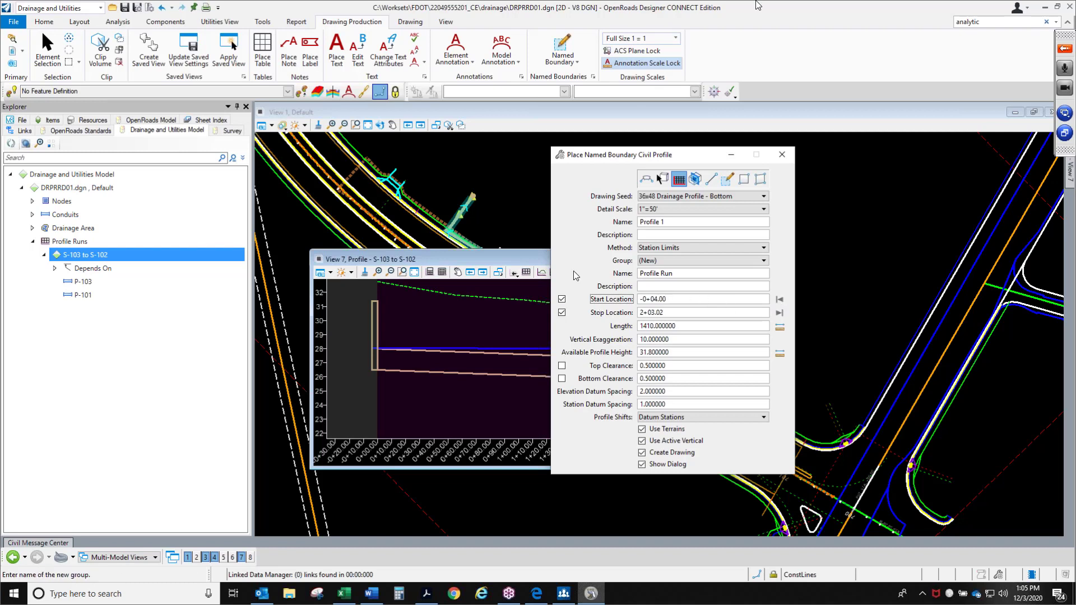
# Arrange the profile view and the Place Named Boundary Civil Profile dialog so the whole drainage run shows beside the settings
pyautogui.moveTo(508, 257)
pyautogui.mouseDown()
pyautogui.moveTo(408, 276)
pyautogui.moveTo(494, 247)
pyautogui.mouseUp()
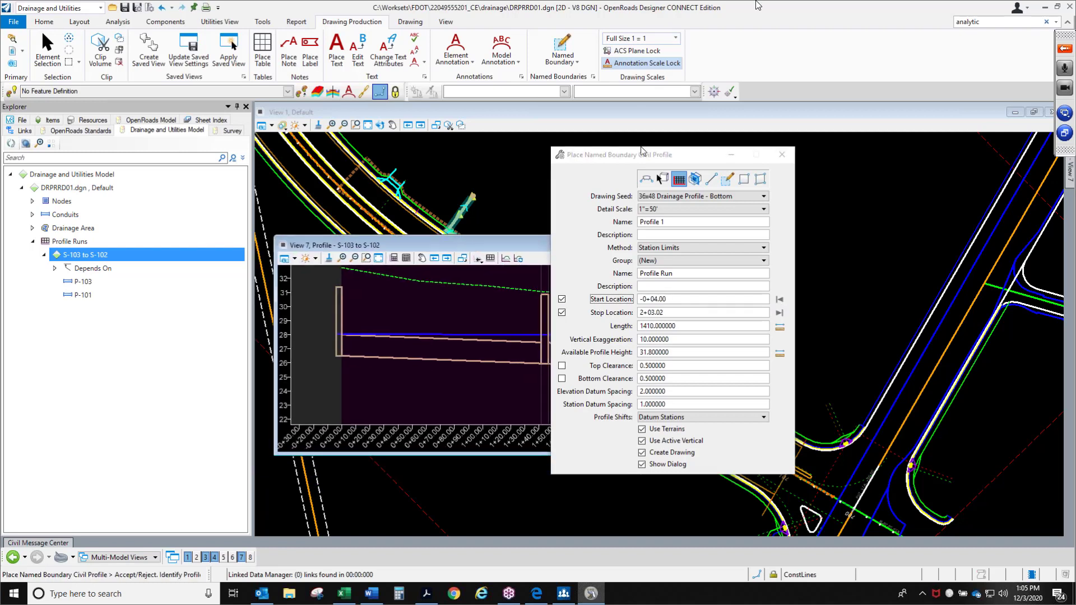
pyautogui.moveTo(628, 156); pyautogui.dragTo(761, 154)
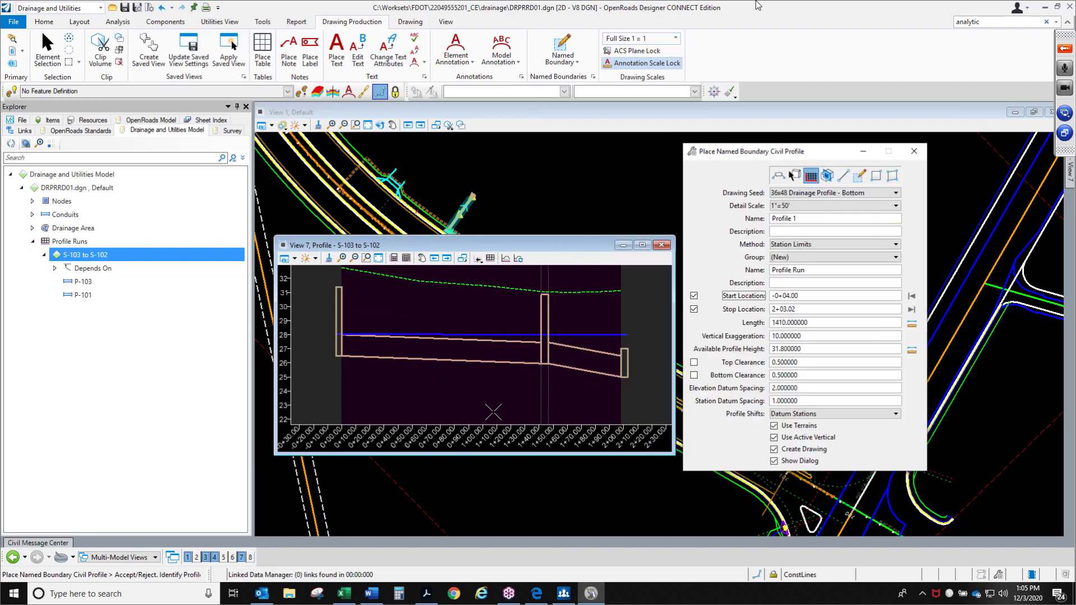
pyautogui.scroll(3, 626, 438)
pyautogui.scroll(-3, 625, 438)
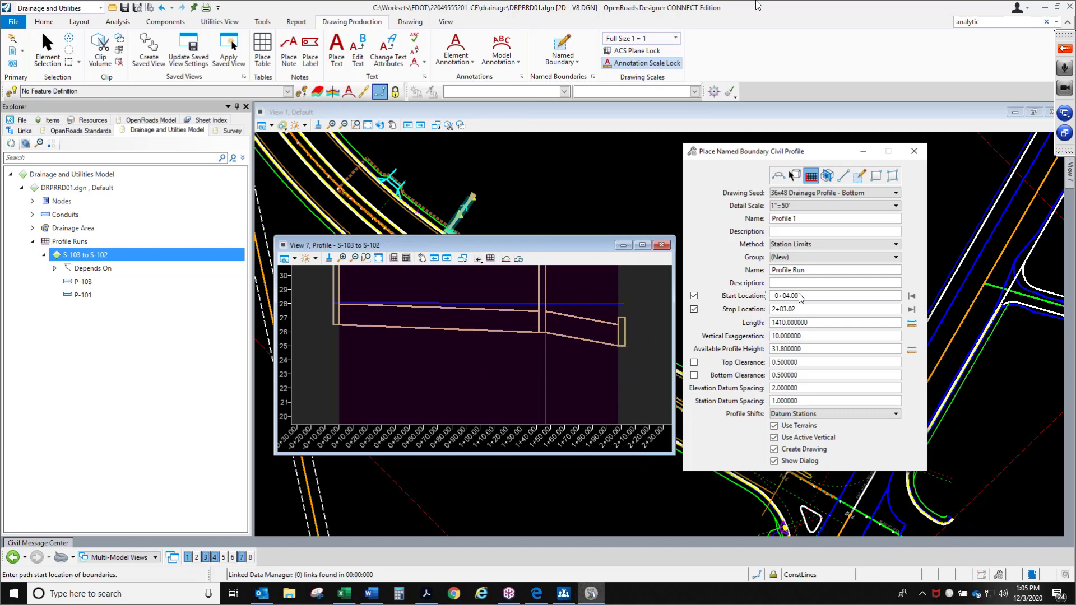
pyautogui.moveTo(779, 157); pyautogui.dragTo(744, 147)
pyautogui.moveTo(560, 244); pyautogui.dragTo(555, 241)
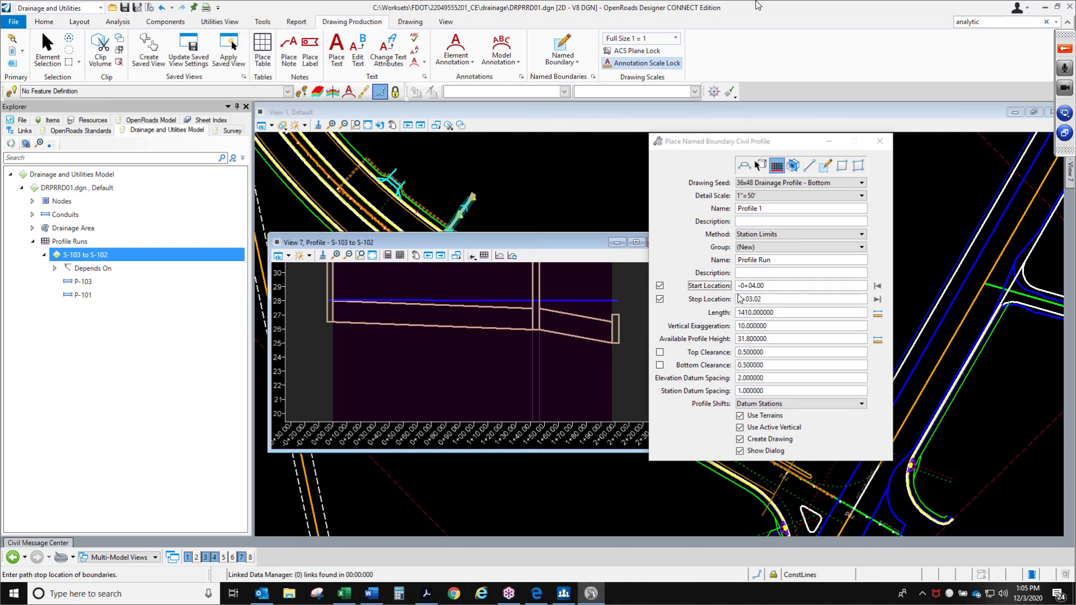
# Set the profile boundary's start location to -0+20.00, stop location to 2+20.00 and length to 240
pyautogui.doubleClick(758, 286)
pyautogui.moveTo(745, 293); pyautogui.dragTo(741, 295)
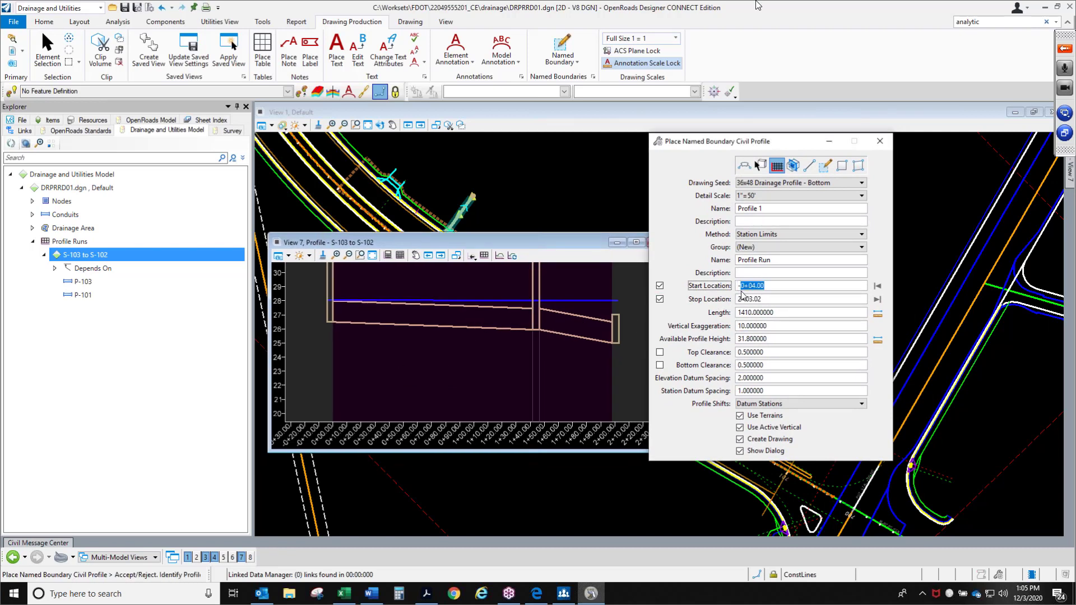
pyautogui.write('20')
pyautogui.click(754, 299)
pyautogui.moveTo(752, 299); pyautogui.dragTo(746, 300)
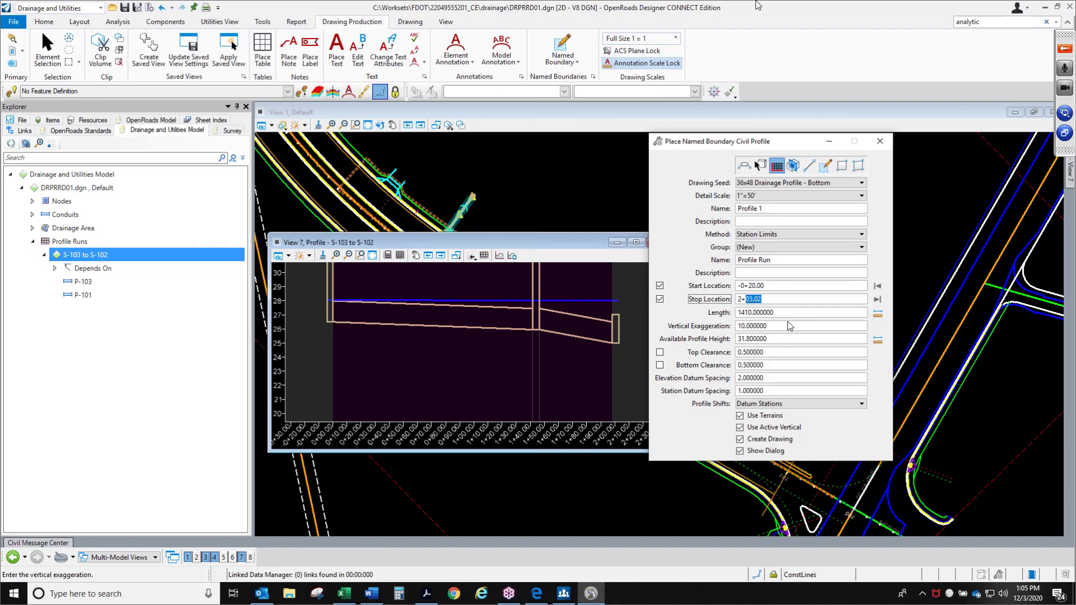
pyautogui.write('20.0')
pyautogui.press('Tab')
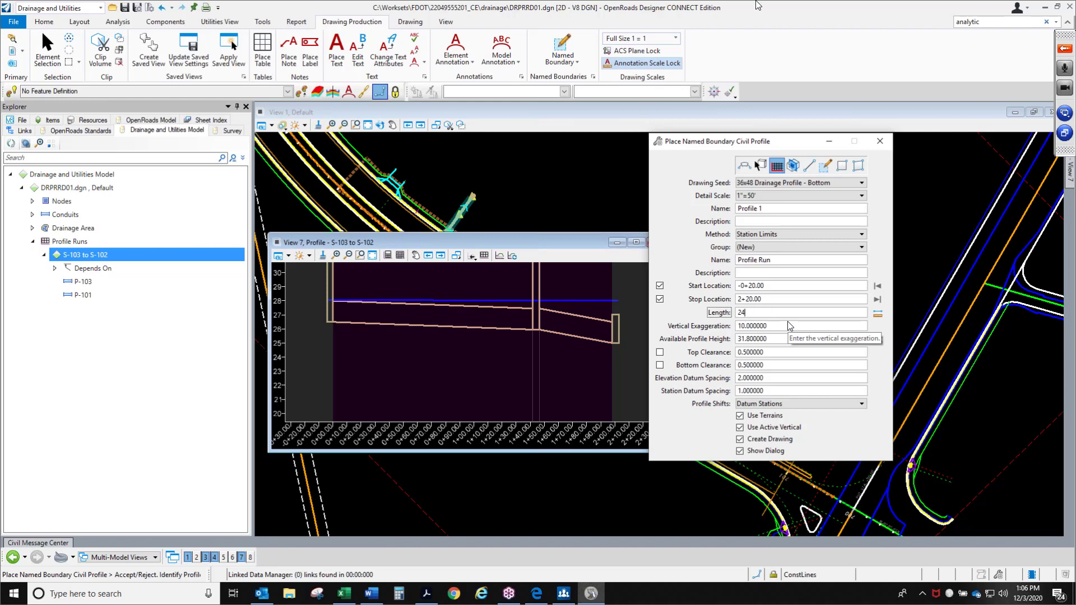
pyautogui.press('Tab')
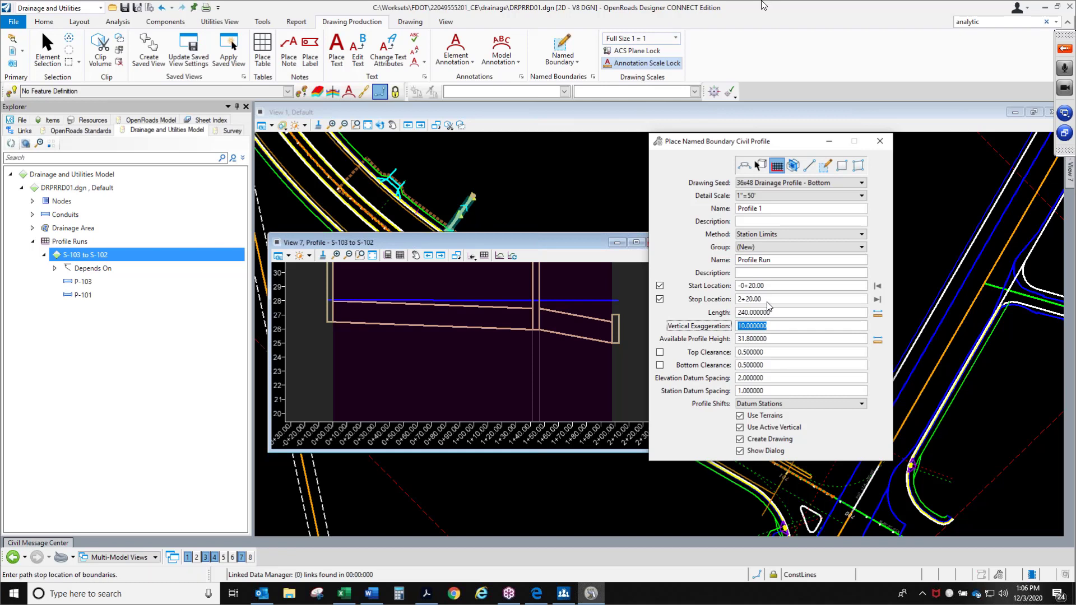
pyautogui.click(769, 312)
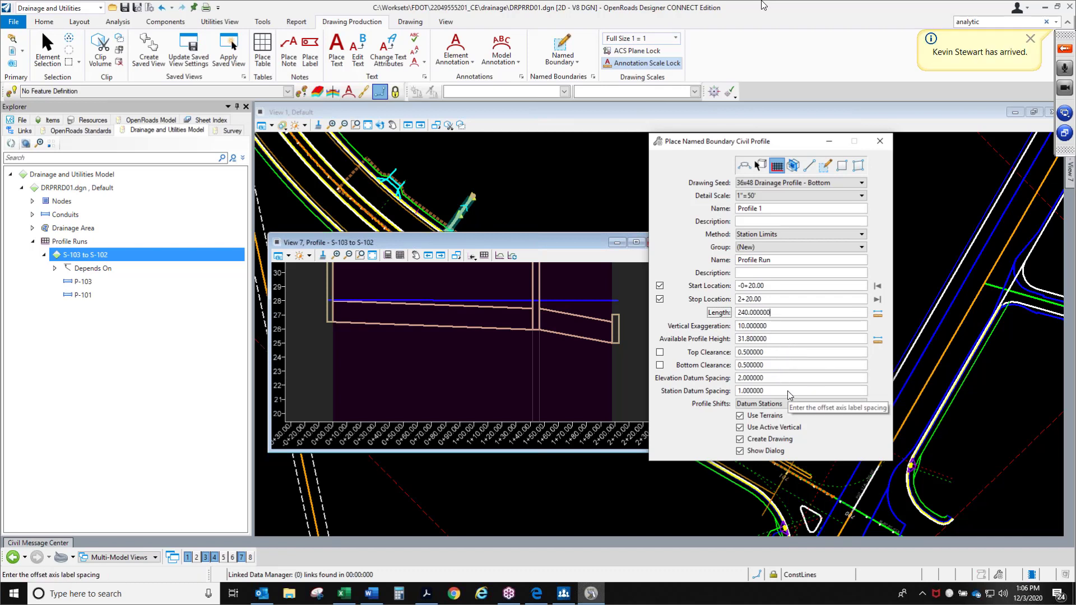
# Place the named boundary around the S-103 to S-102 profile and accept it to start creating the drawing
pyautogui.scroll(-3, 487, 354)
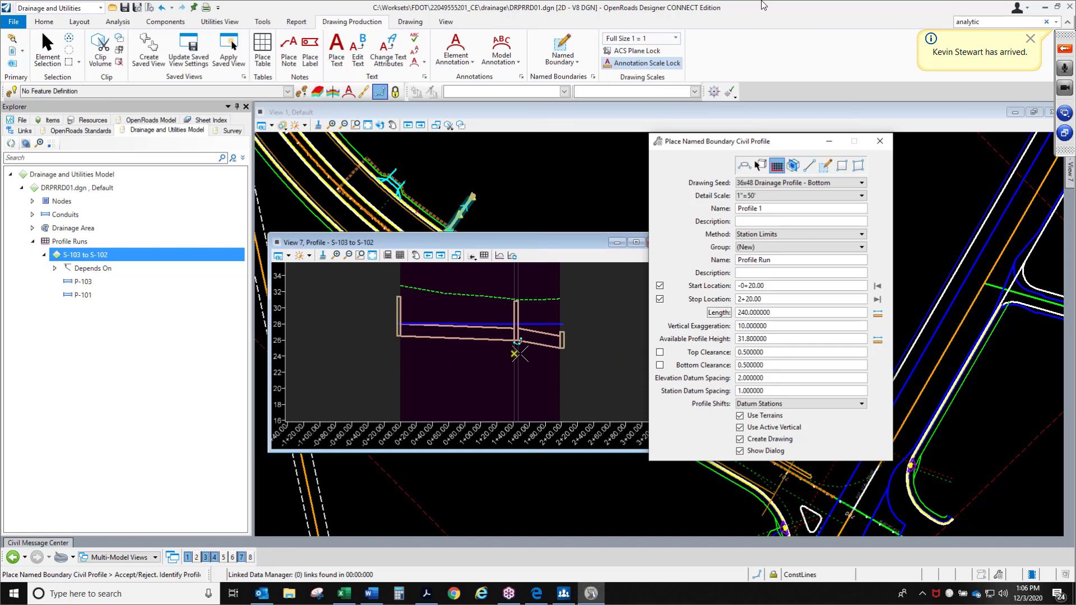
pyautogui.scroll(-2, 520, 354)
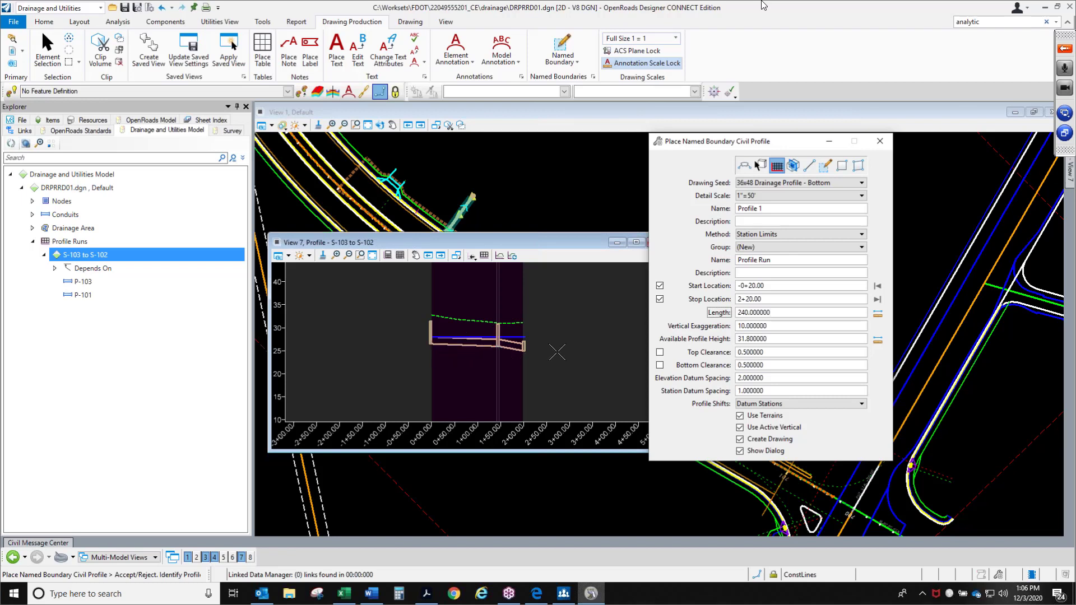
pyautogui.click(558, 352)
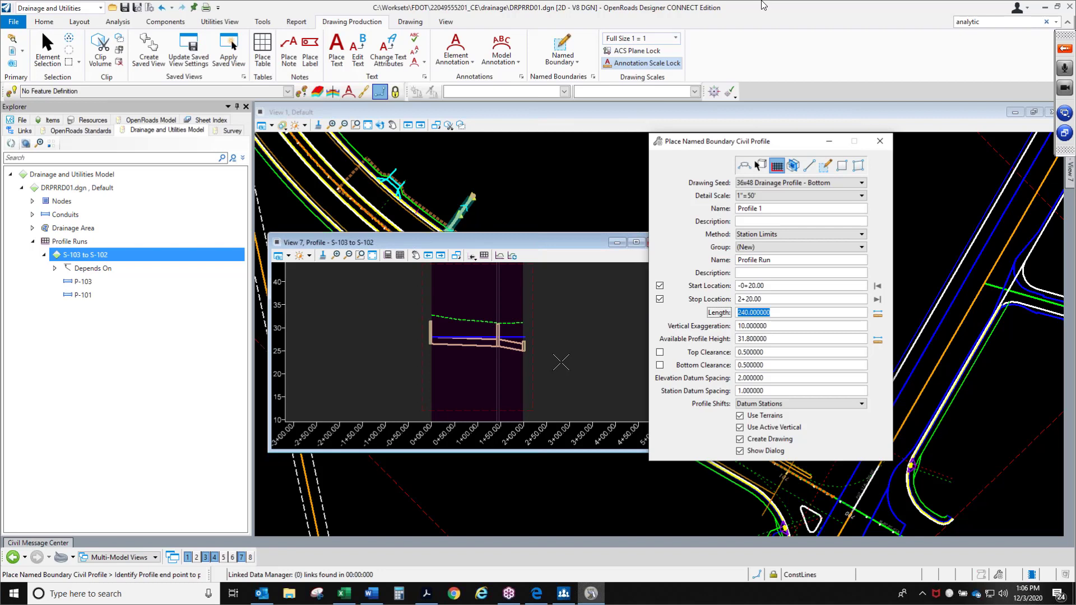
pyautogui.click(561, 362)
pyautogui.click(564, 382)
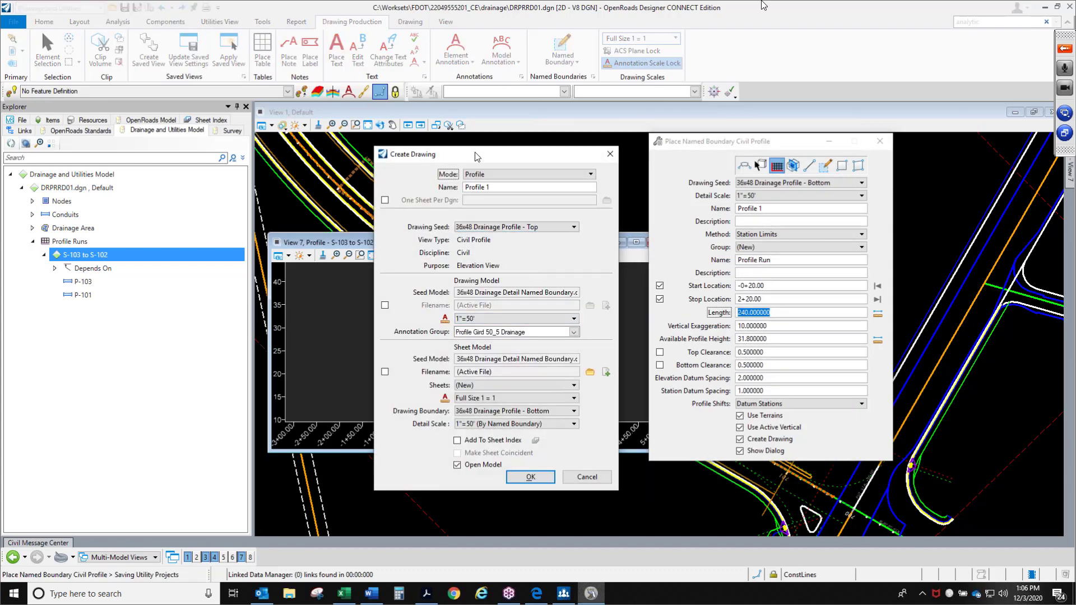
# Create the Profile 1 drawing on the existing Plan1 Drainage sheet instead of a new sheet
pyautogui.moveTo(479, 158)
pyautogui.mouseDown()
pyautogui.moveTo(571, 155)
pyautogui.moveTo(500, 159)
pyautogui.mouseUp()
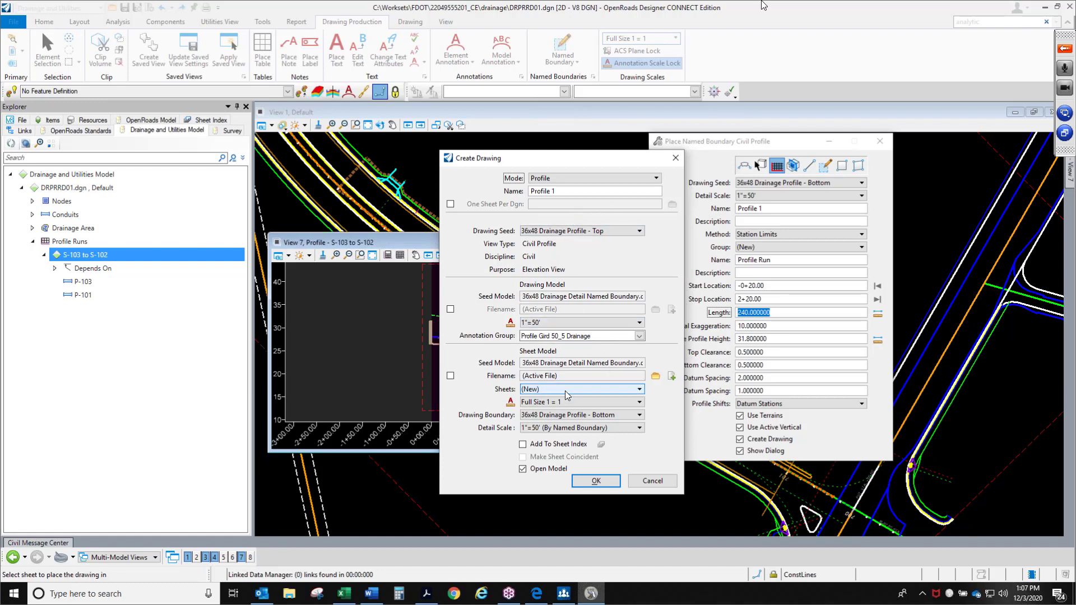
pyautogui.click(544, 390)
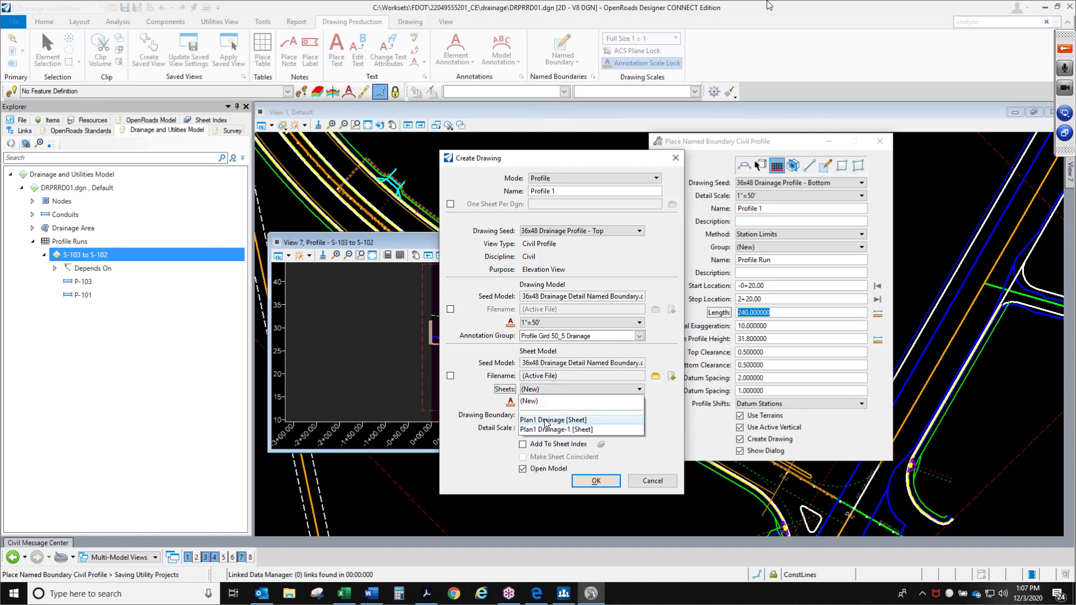
pyautogui.click(545, 421)
pyautogui.click(554, 389)
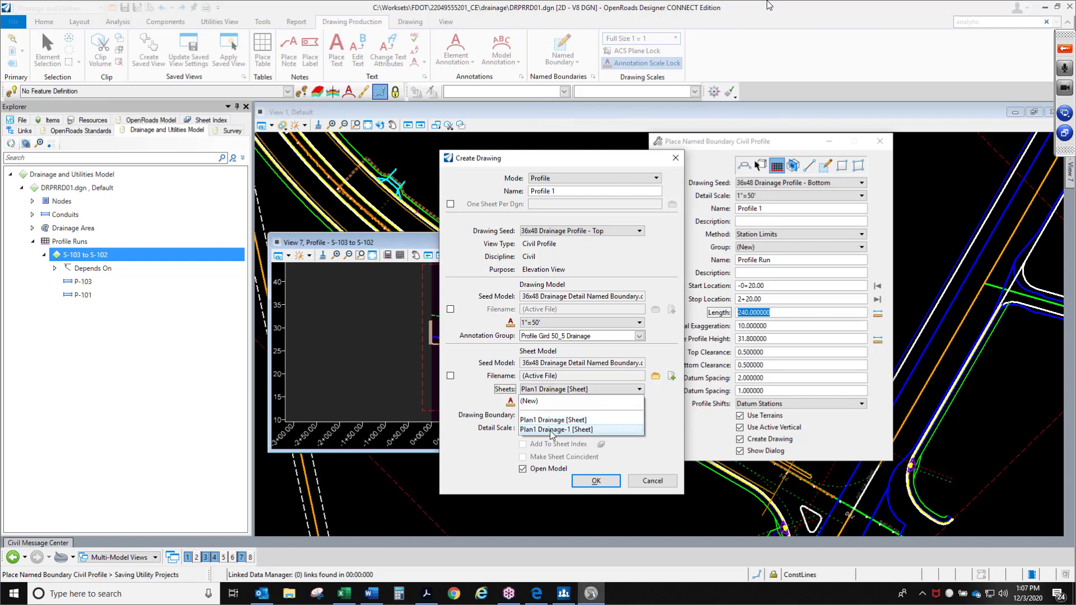
pyautogui.click(551, 420)
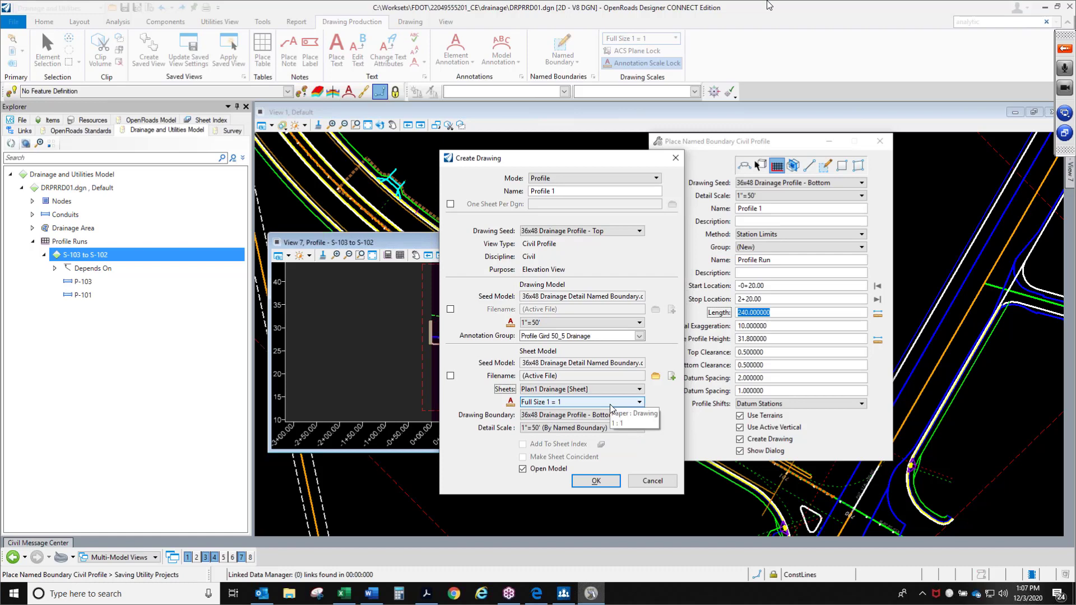
pyautogui.click(587, 481)
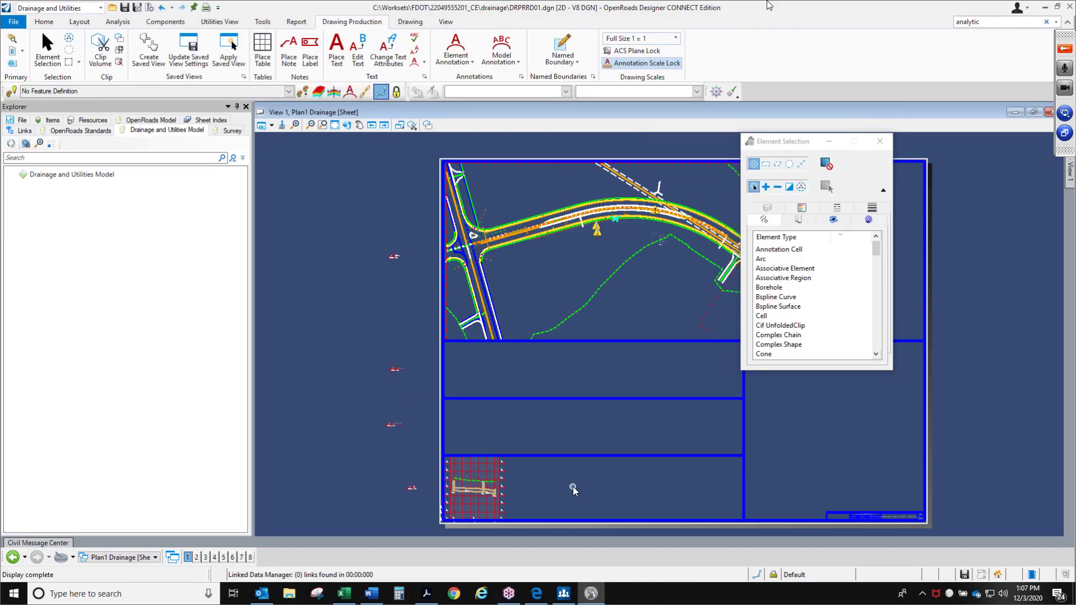
# Examine the placed profile, its grid and its structure and pipe labels in the bottom area of the Plan1 Drainage sheet
pyautogui.scroll(8, 471, 508)
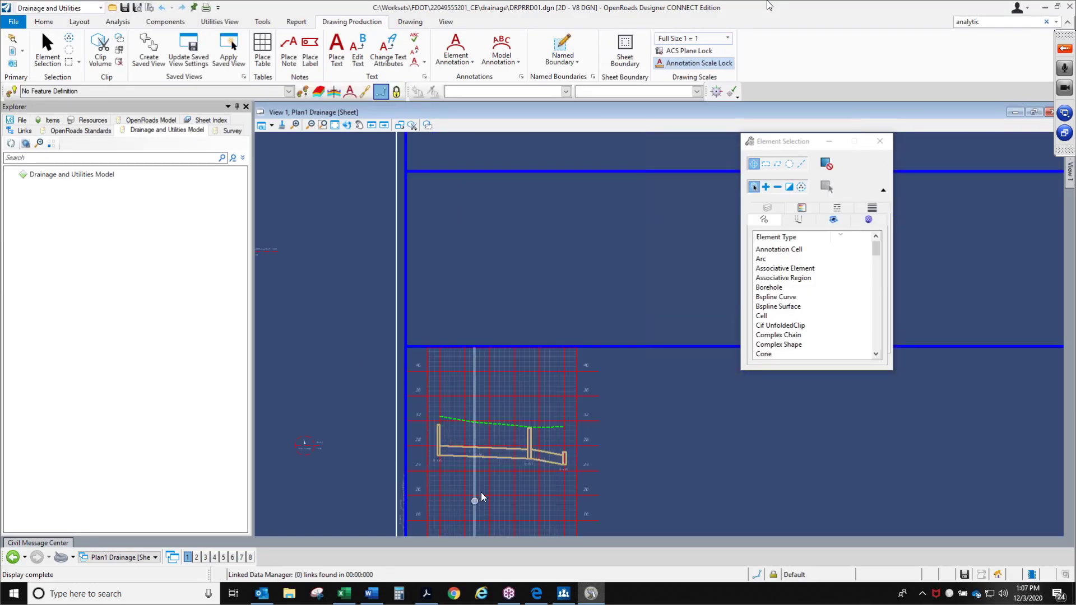
pyautogui.scroll(3, 485, 470)
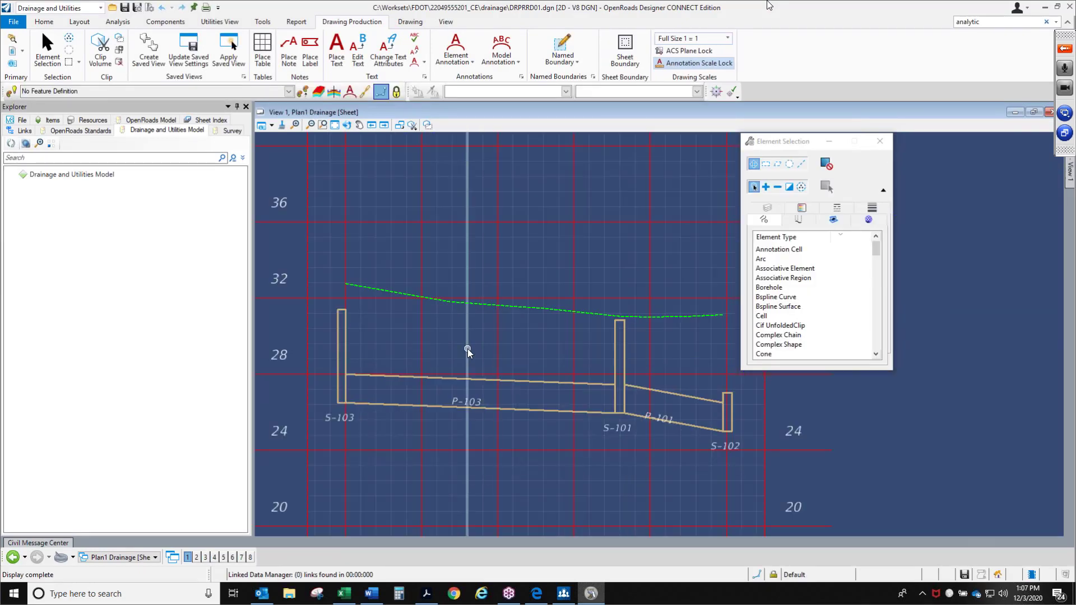
pyautogui.scroll(-3, 469, 351)
pyautogui.scroll(-3, 447, 323)
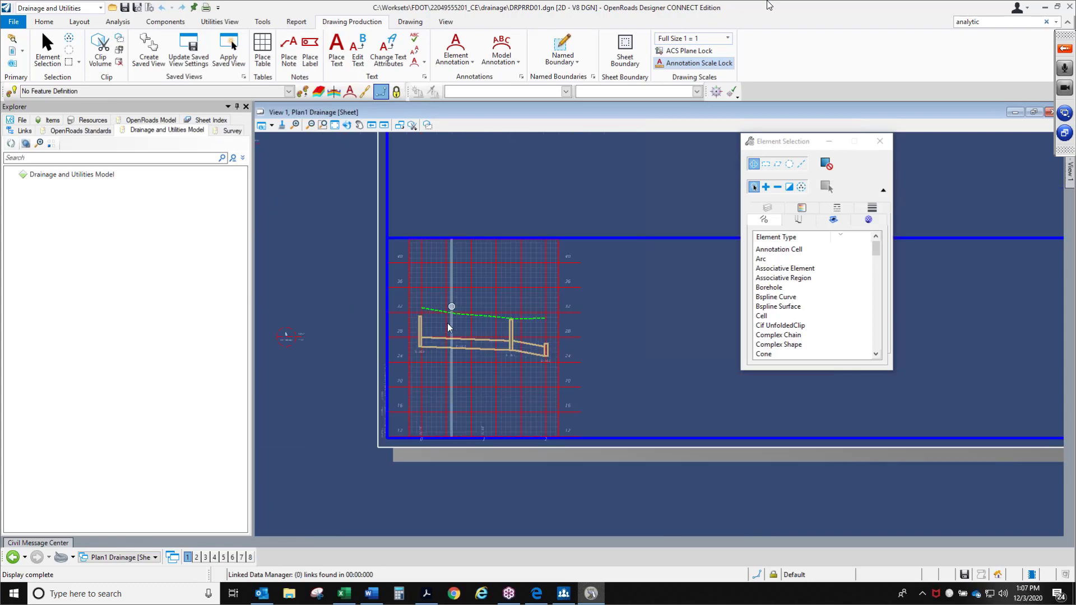
pyautogui.scroll(3, 411, 414)
pyautogui.scroll(-3, 421, 449)
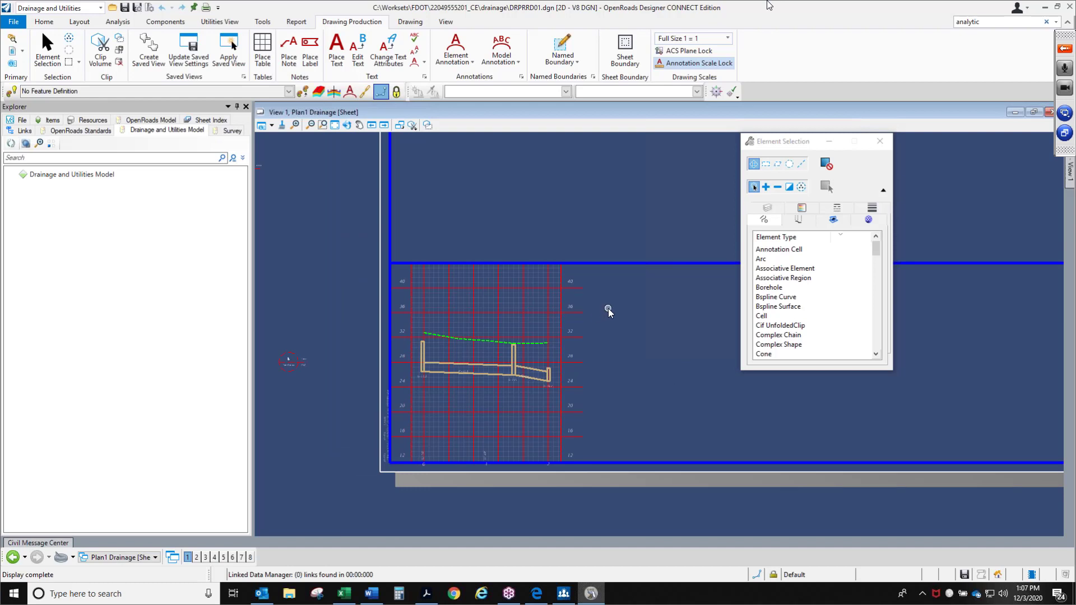
pyautogui.scroll(-2, 459, 392)
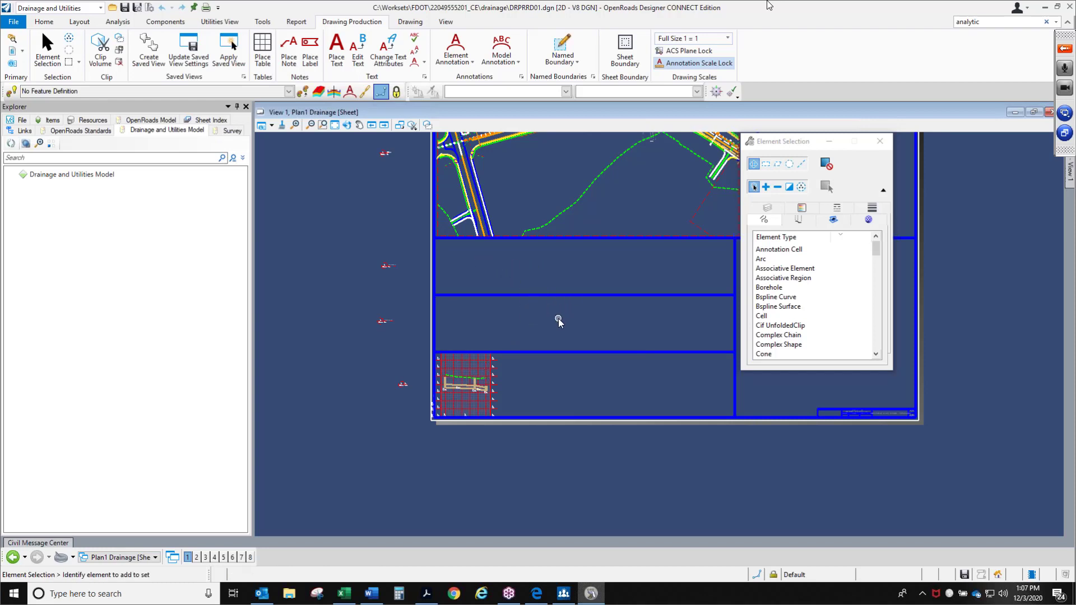
# Move the Profile 1 reference and its boundary up into the uppermost profile band below the plan view
pyautogui.click(24, 69)
pyautogui.moveTo(415, 352); pyautogui.dragTo(455, 425)
pyautogui.click(453, 480)
pyautogui.rightClick(453, 480)
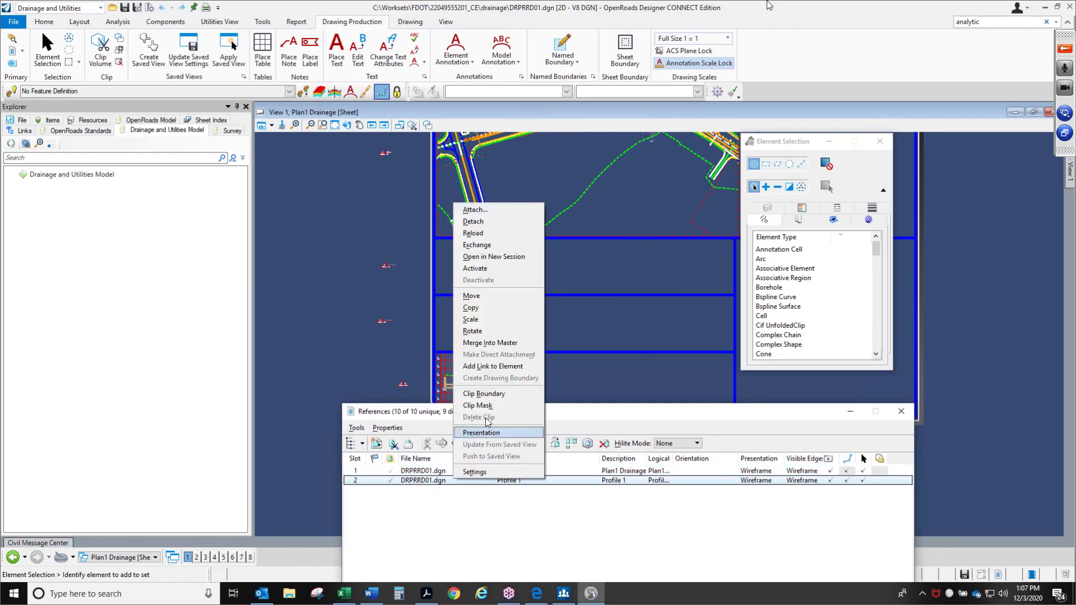
pyautogui.click(496, 296)
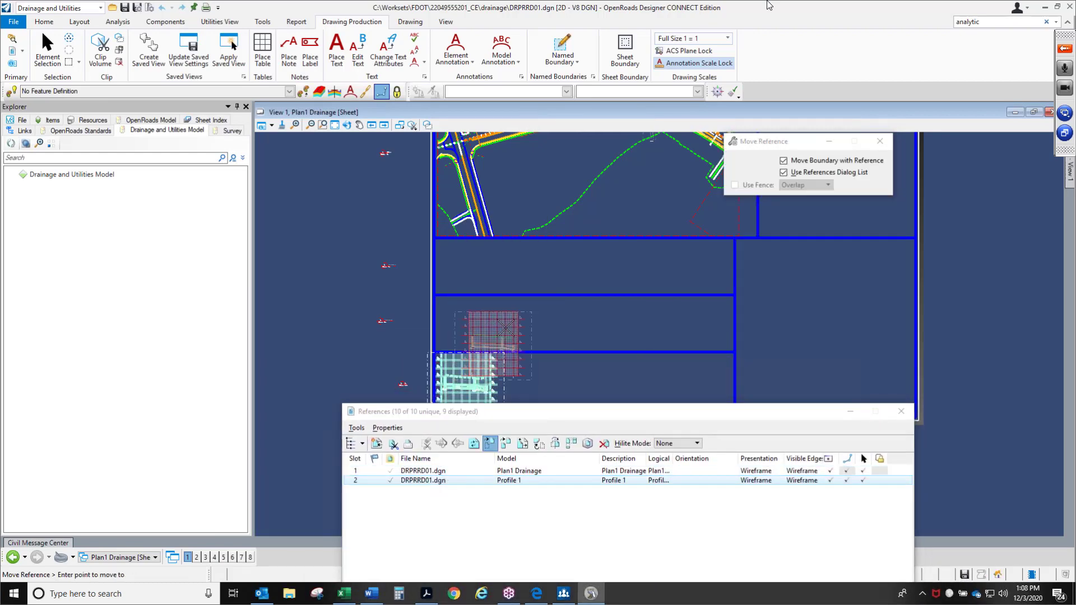
pyautogui.click(526, 256)
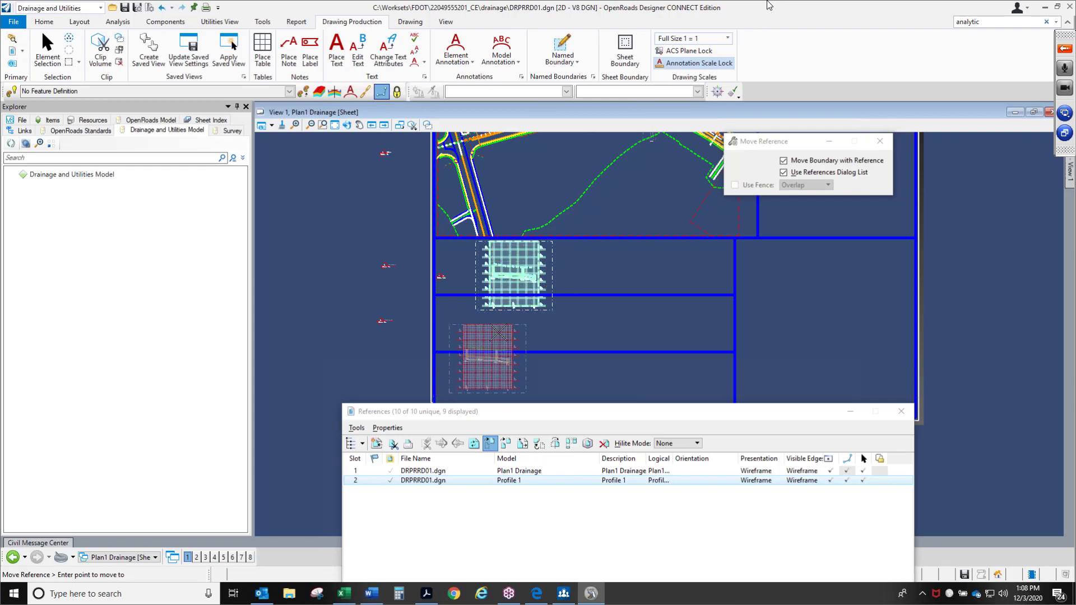
# Move the Profile 1 reference down to the left end of the lowest profile band and close the references list
pyautogui.scroll(-3, 497, 332)
pyautogui.scroll(3, 489, 324)
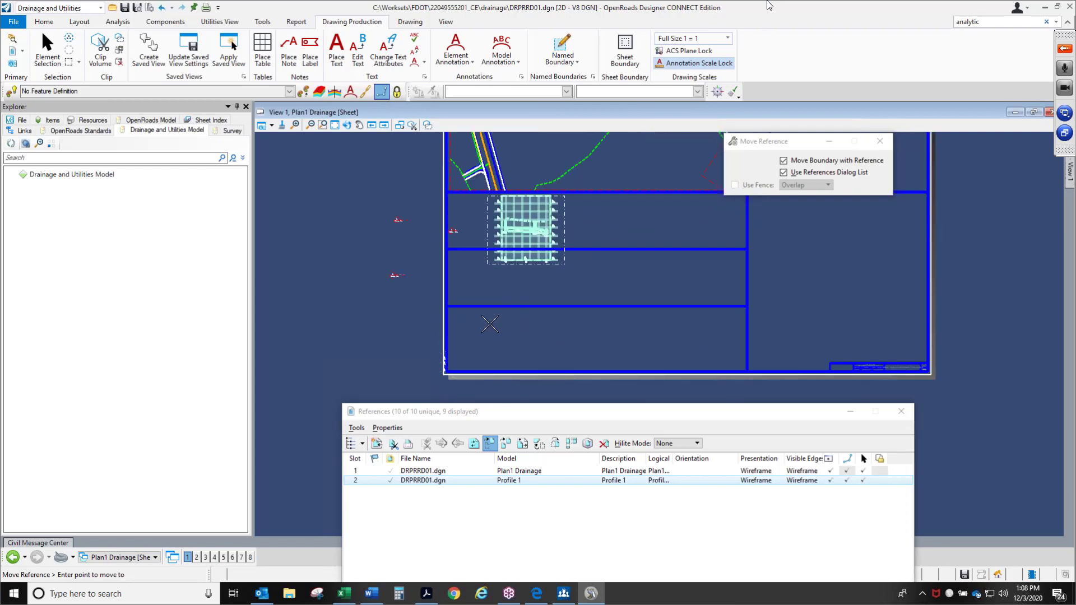
pyautogui.click(492, 352)
pyautogui.press('Escape')
pyautogui.scroll(3, 492, 352)
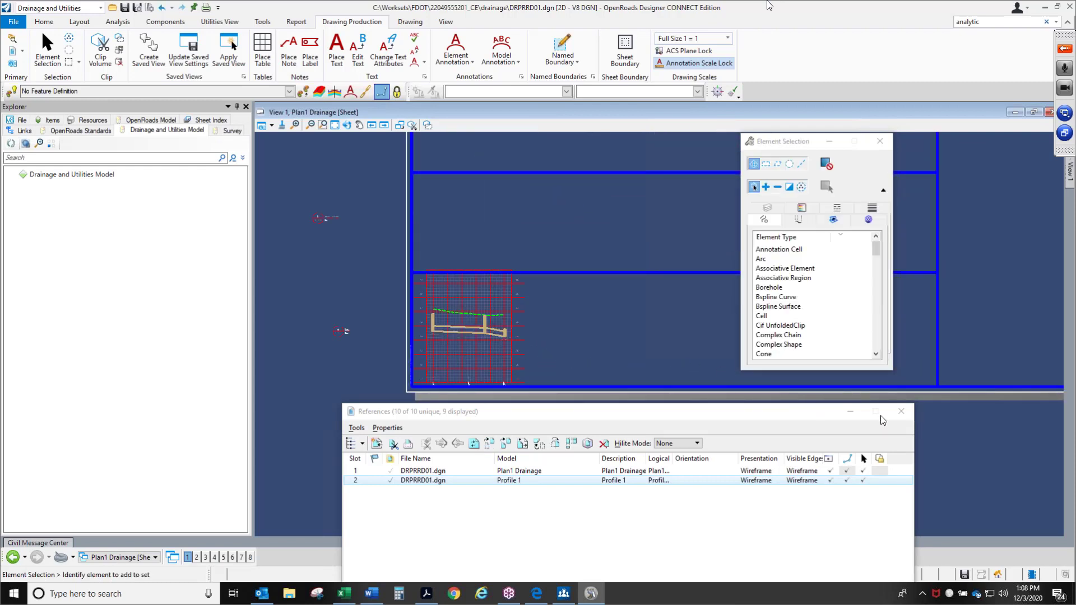
pyautogui.click(900, 413)
# Check the structure and pipe labels of the moved profile and switch to the Profile 1 drawing model
pyautogui.scroll(2, 463, 338)
pyautogui.scroll(2, 436, 338)
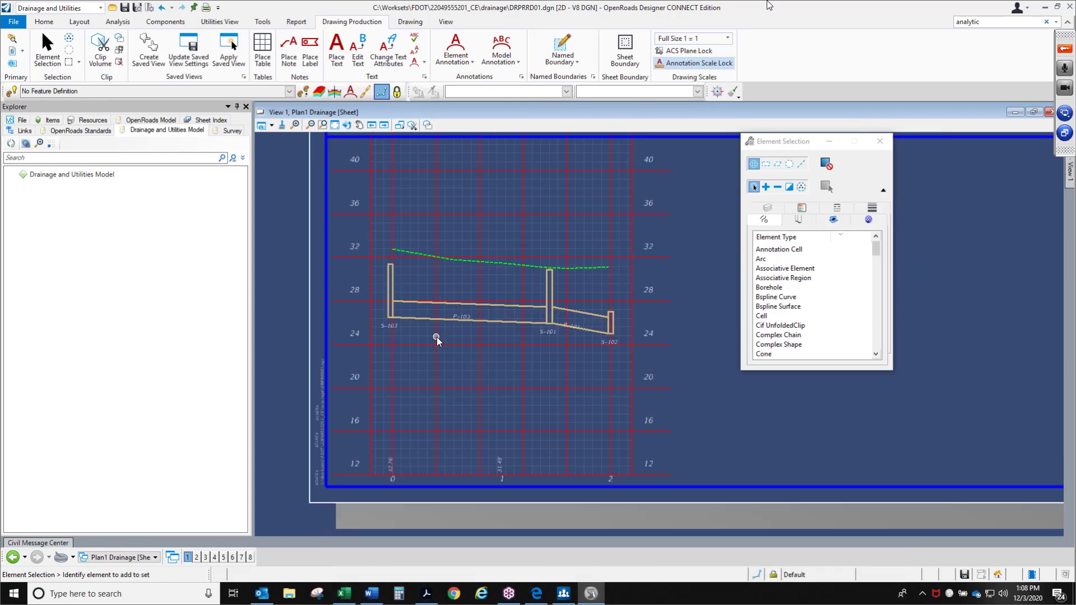
pyautogui.scroll(2, 388, 334)
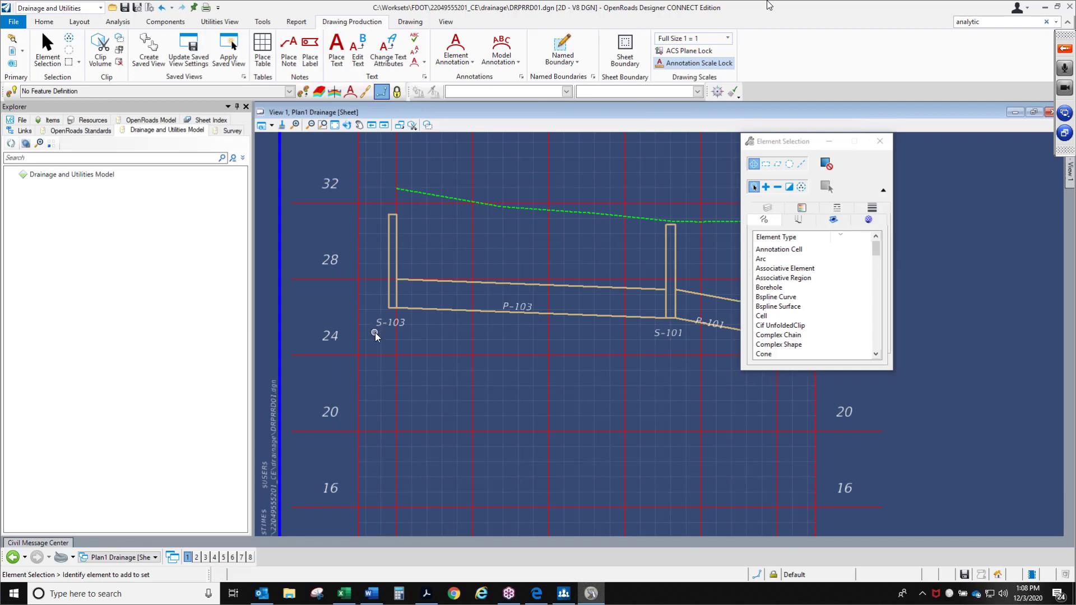
pyautogui.scroll(-2, 375, 331)
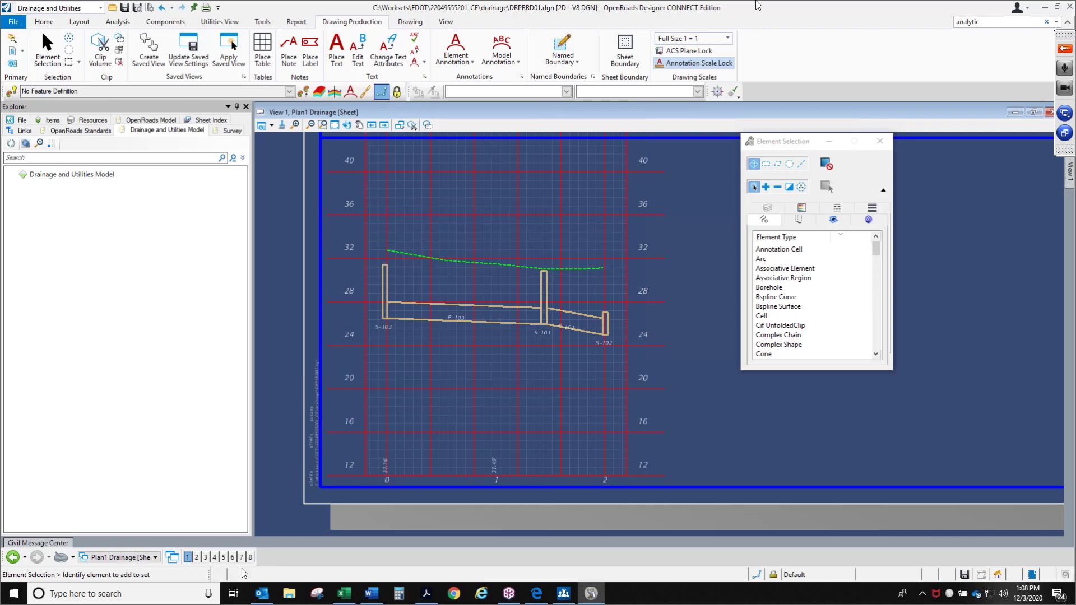
pyautogui.click(121, 558)
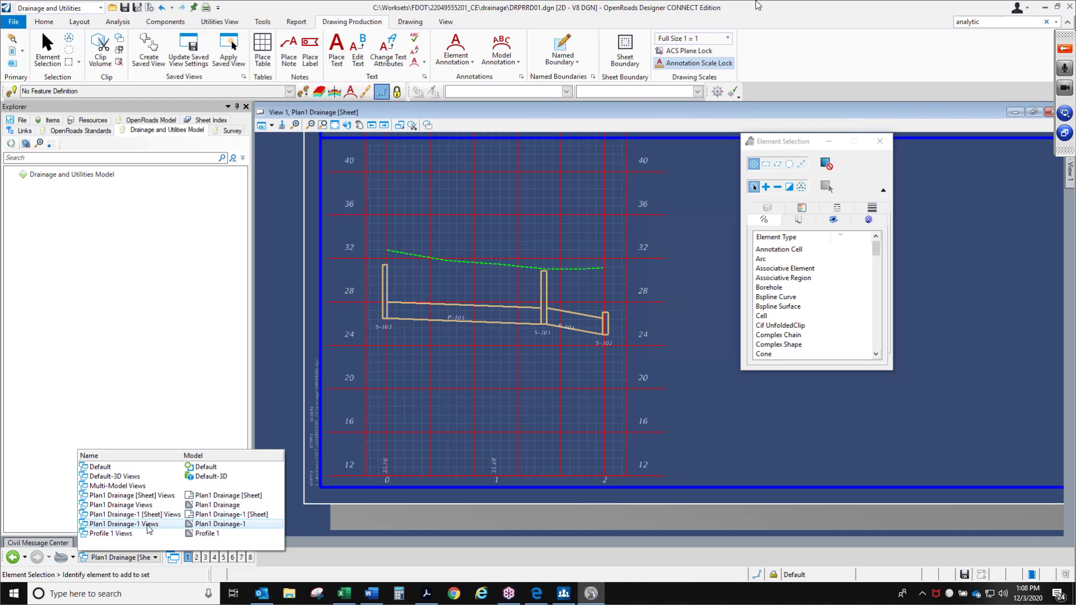
pyautogui.click(112, 534)
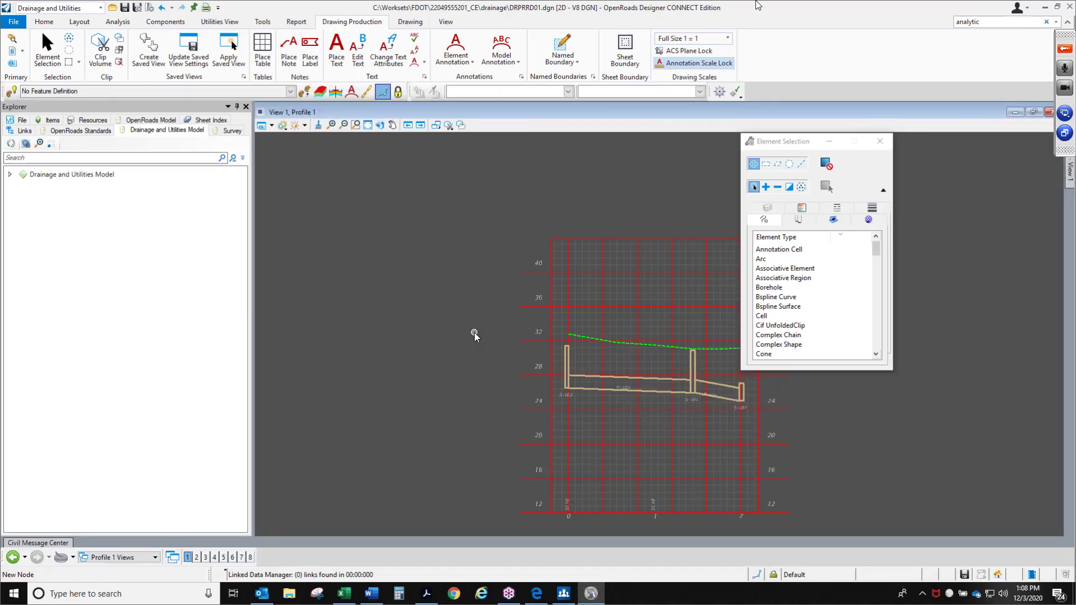
pyautogui.press('XF86AudioRaiseVolume')
pyautogui.press('XF86AudioRaiseVolume')
pyautogui.press('XF86AudioRaiseVolume')
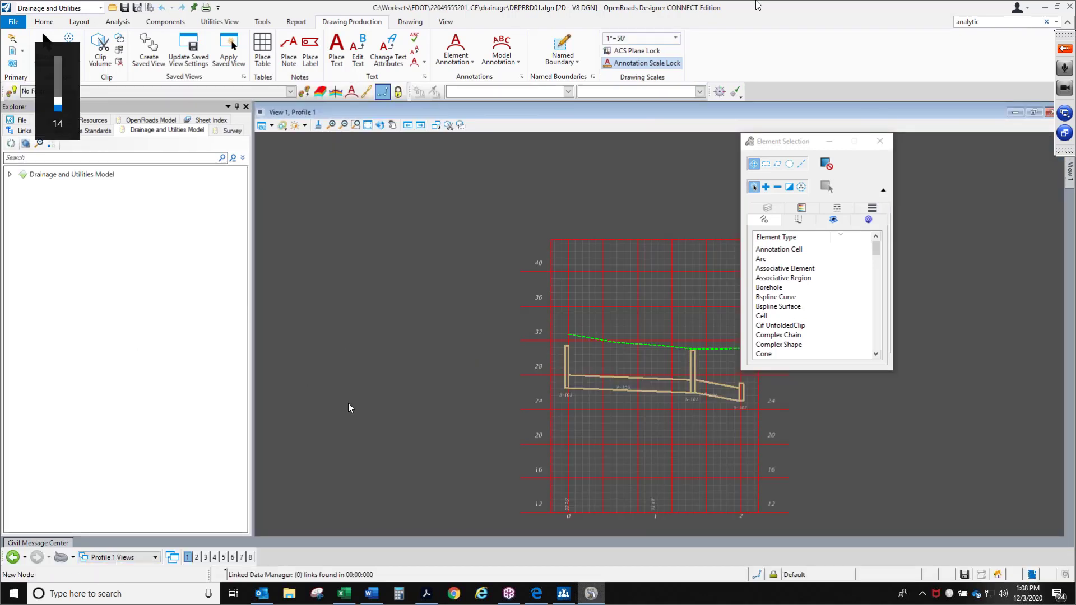
pyautogui.scroll(-2, 382, 288)
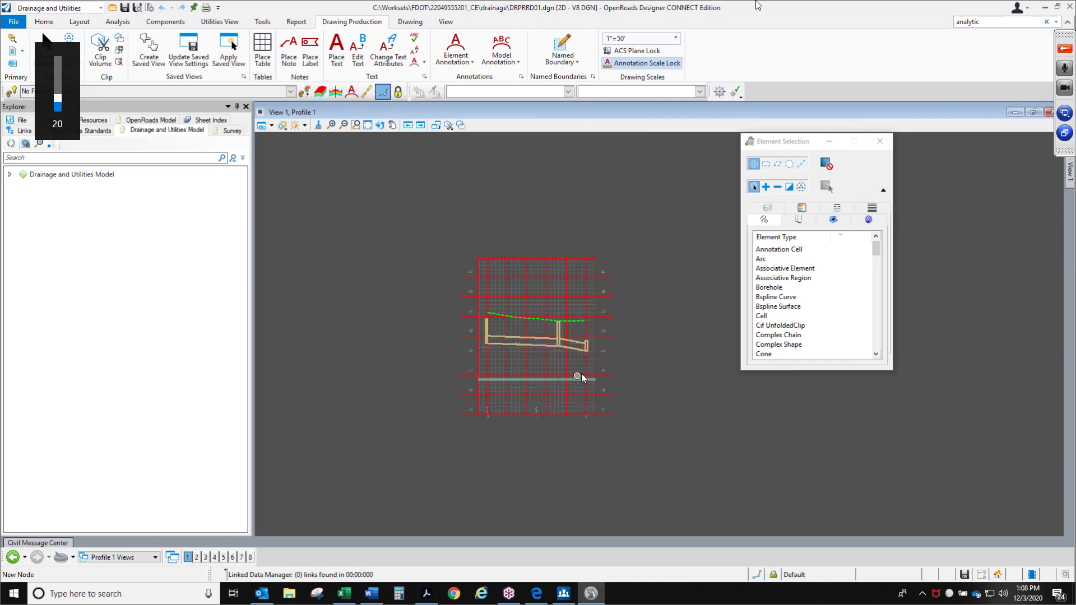
pyautogui.scroll(4, 546, 372)
pyautogui.scroll(-2, 556, 351)
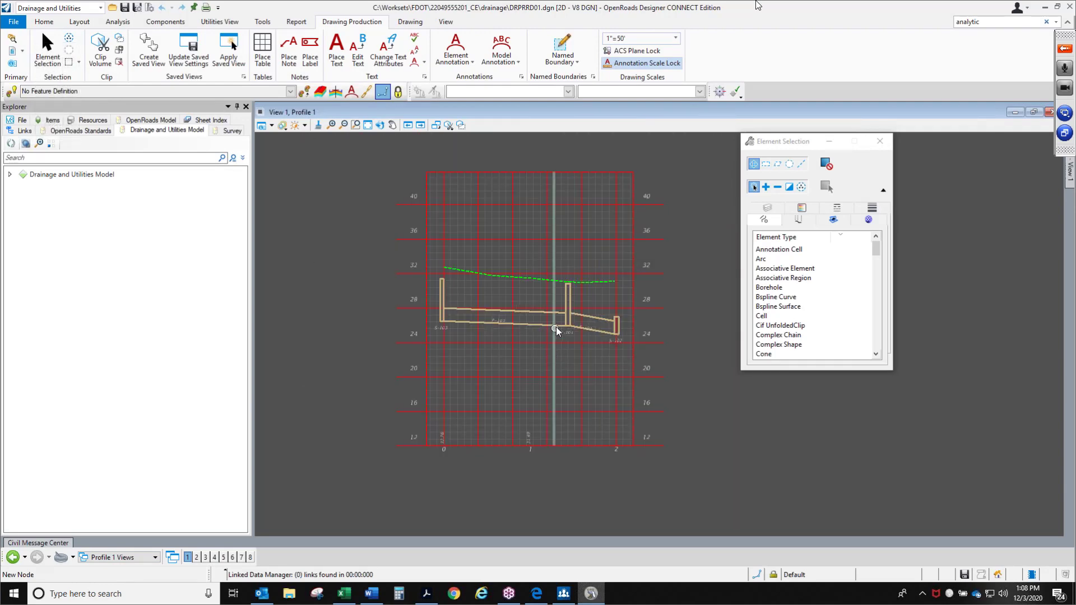
# Remove the model annotations from the Profile 1 drawing only, leaving All Drawing Models off
pyautogui.click(830, 141)
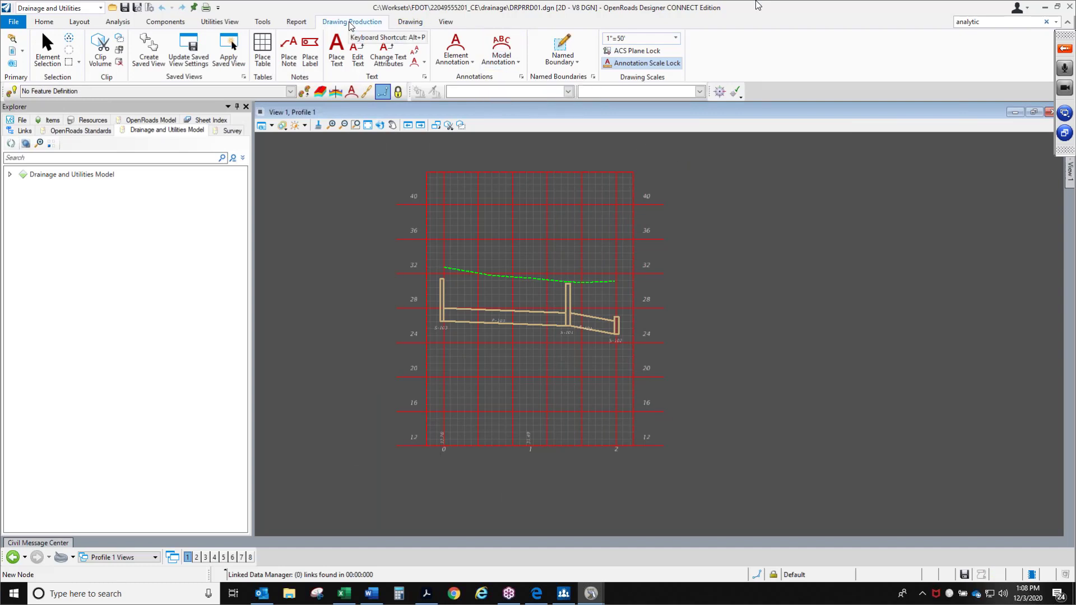
pyautogui.click(511, 67)
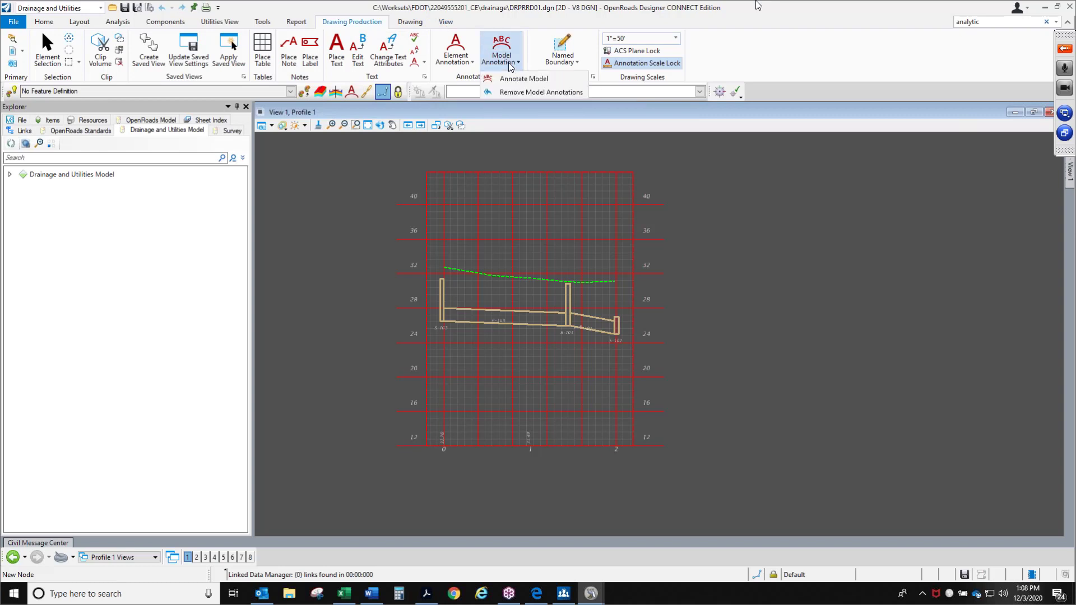
pyautogui.click(516, 93)
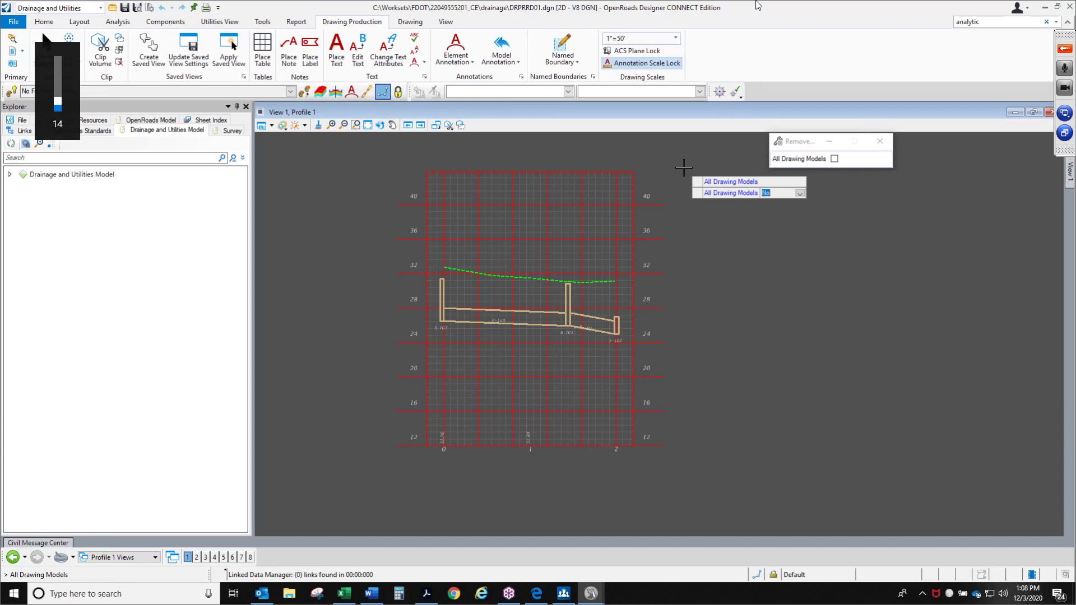
pyautogui.click(683, 167)
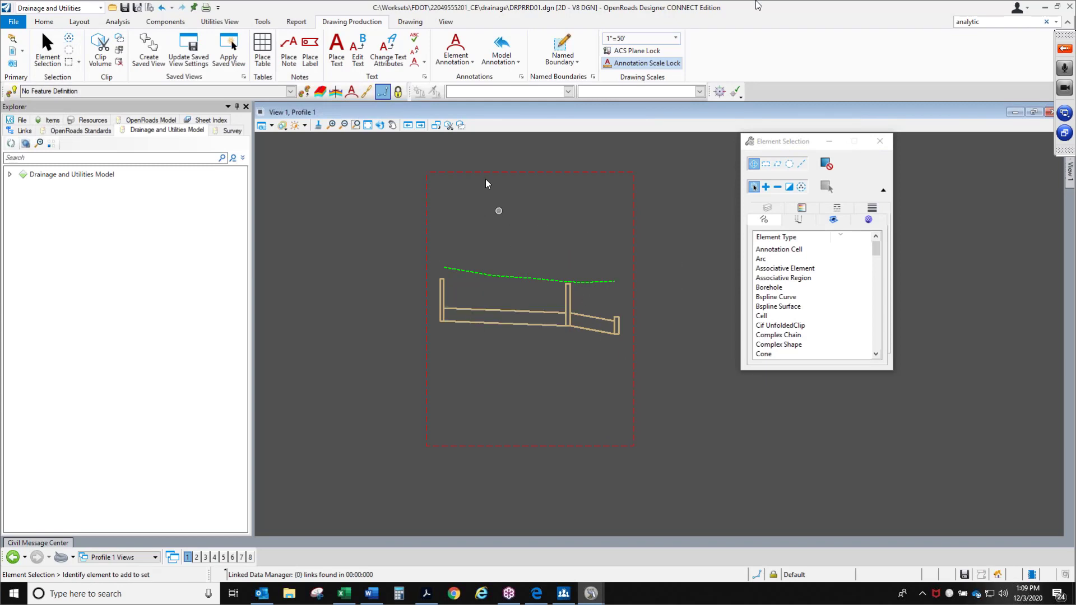
# Annotate the Profile 1 model again and check its grid and its structure and pipe labels
pyautogui.click(504, 65)
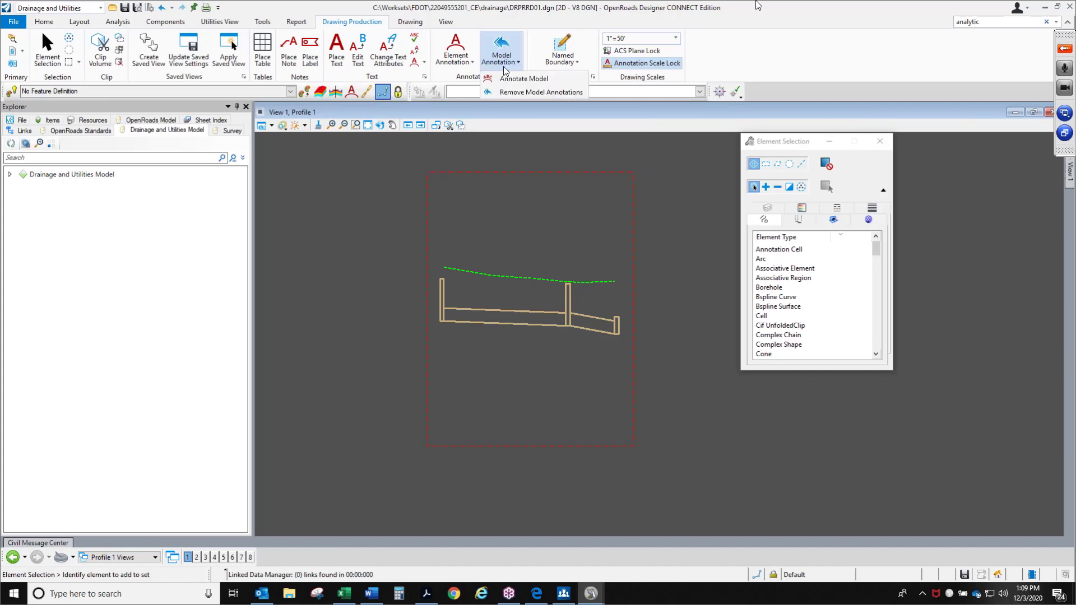
pyautogui.click(512, 79)
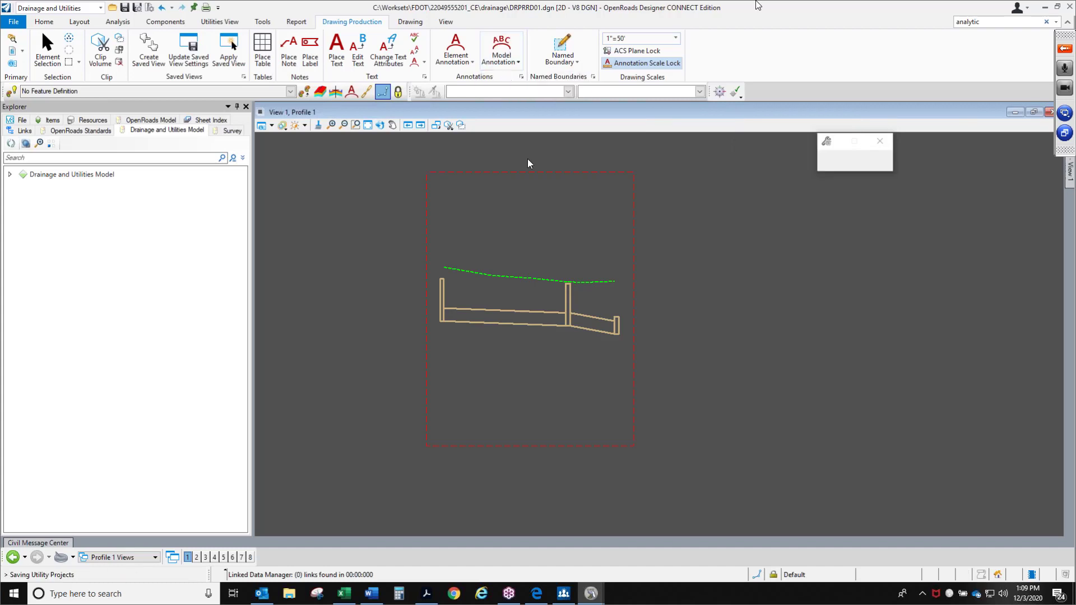
pyautogui.click(670, 196)
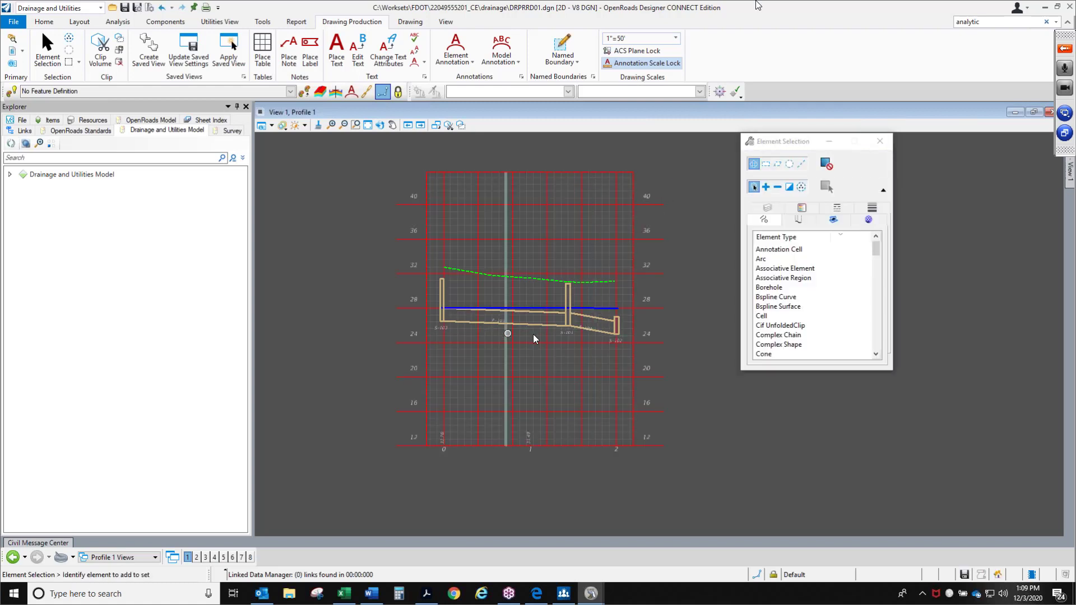
pyautogui.scroll(2, 597, 334)
pyautogui.scroll(2, 322, 326)
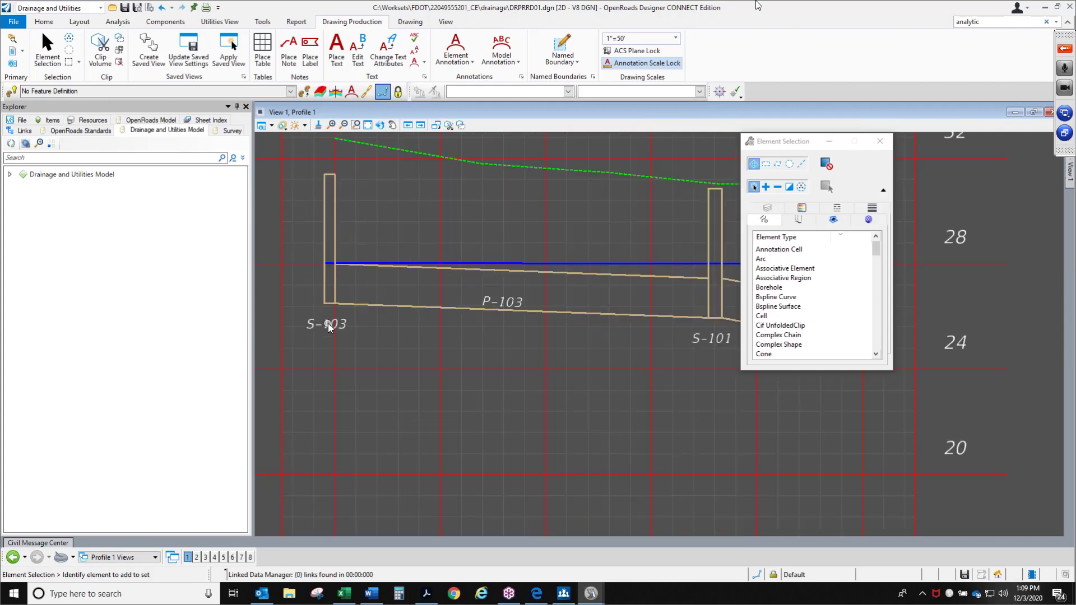
pyautogui.scroll(-2, 328, 325)
pyautogui.scroll(2, 329, 325)
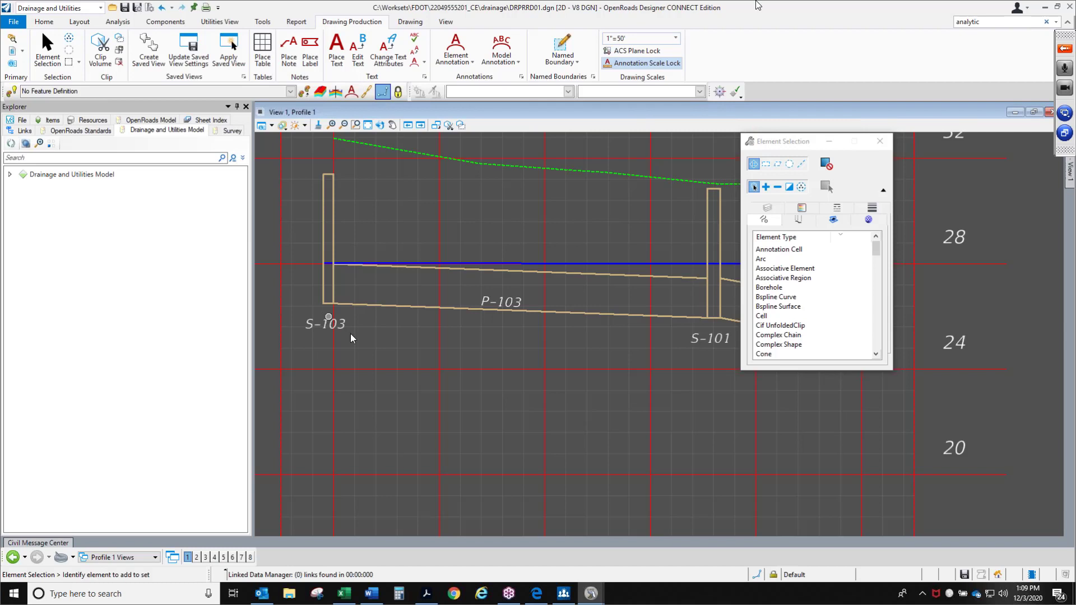
pyautogui.scroll(-2, 461, 306)
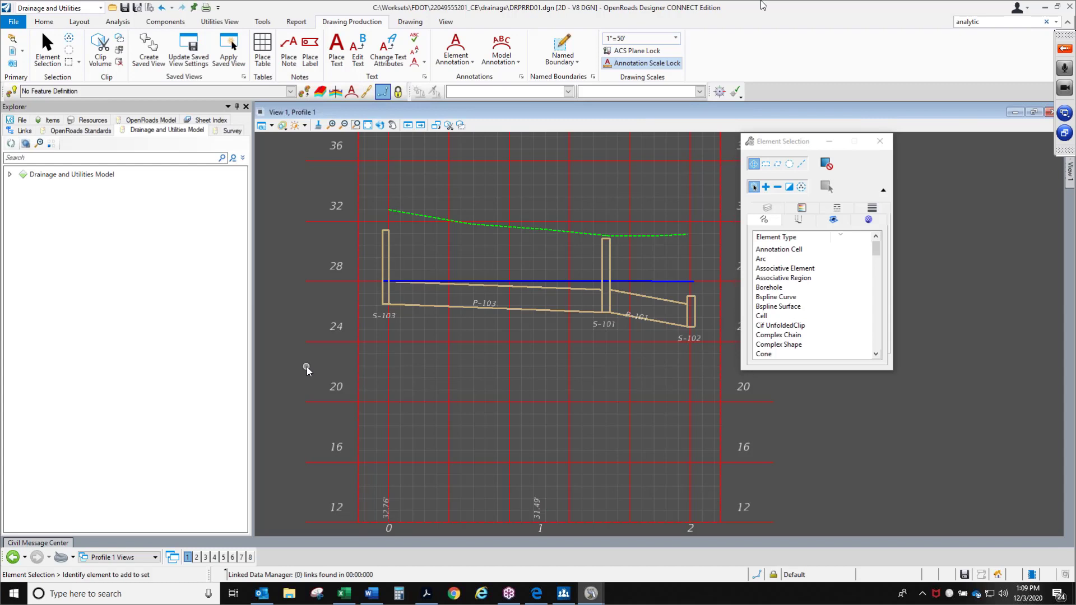
# Switch to the training guide PDF in Adobe Acrobat and read Exercise 4.2 through the Model Annotation and Place Note instructions, enlarging the note example
pyautogui.hotkey('alt', 'Tab')
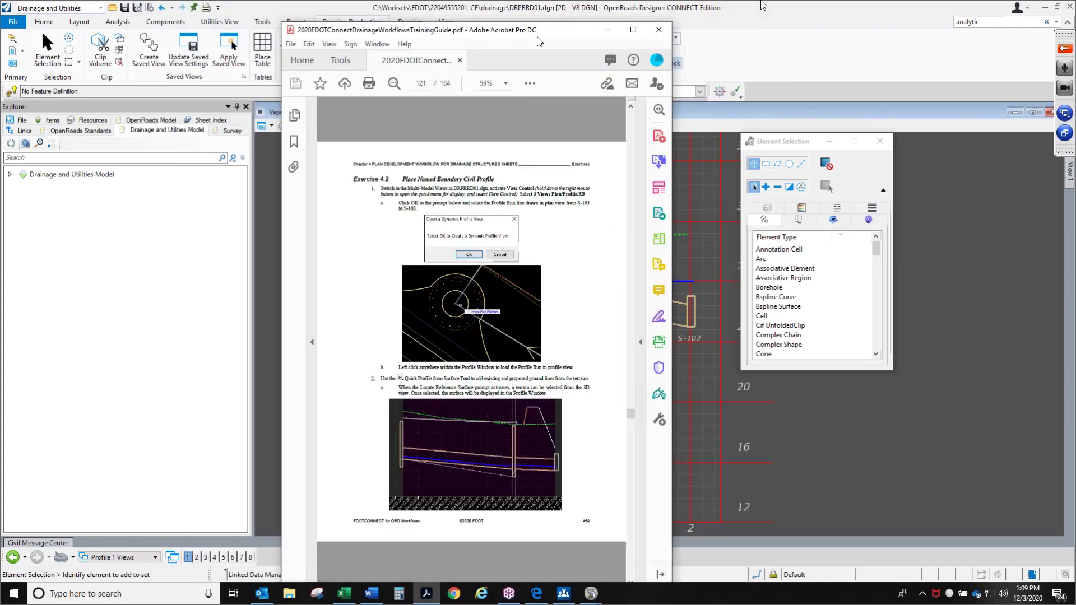
pyautogui.click(634, 30)
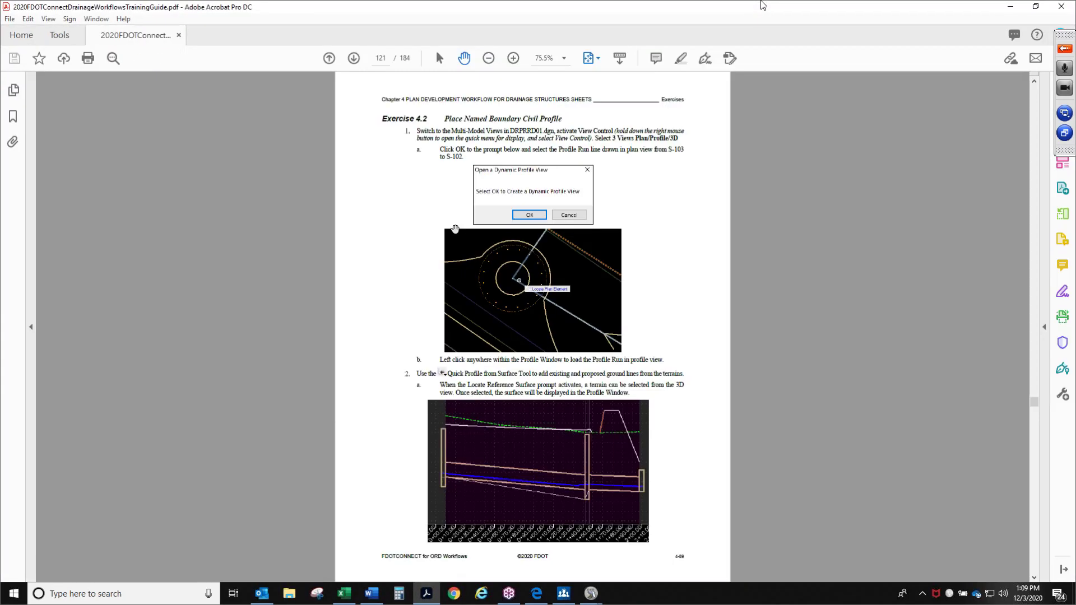
pyautogui.click(355, 61)
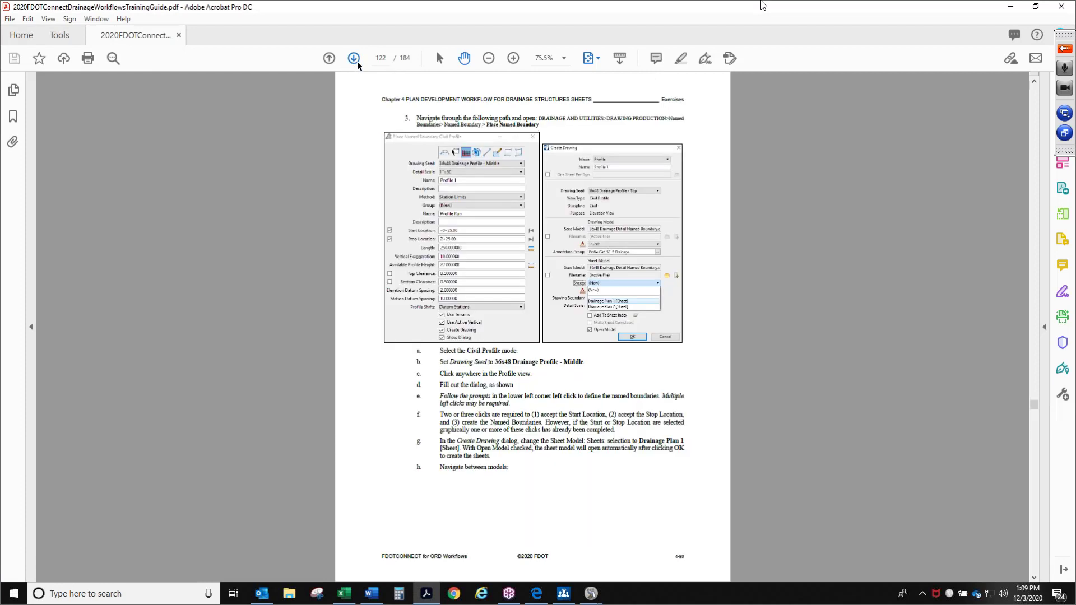
pyautogui.click(354, 60)
pyautogui.click(355, 60)
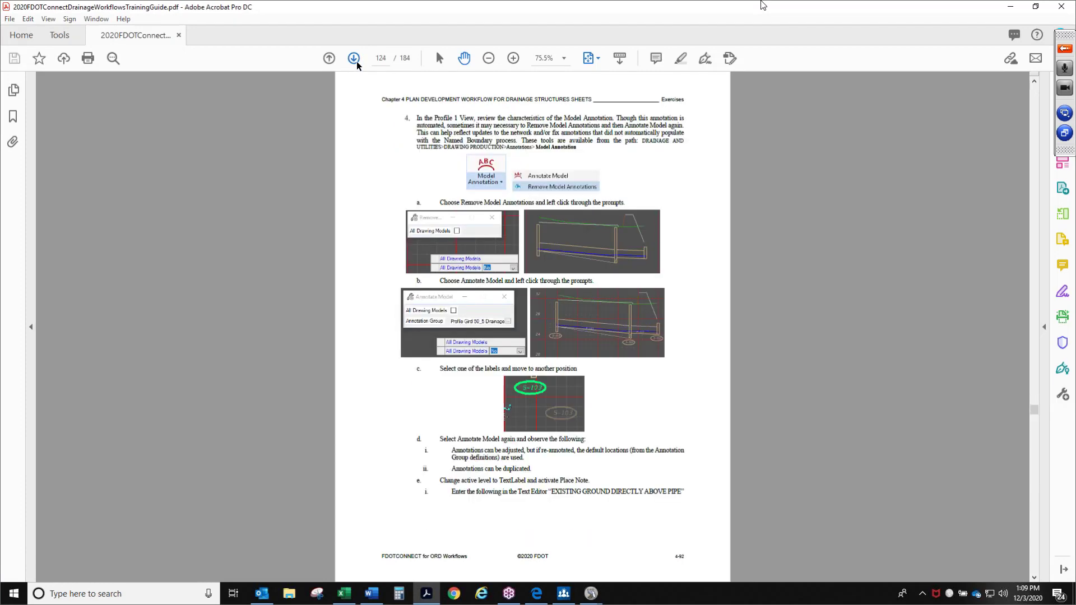
pyautogui.click(356, 62)
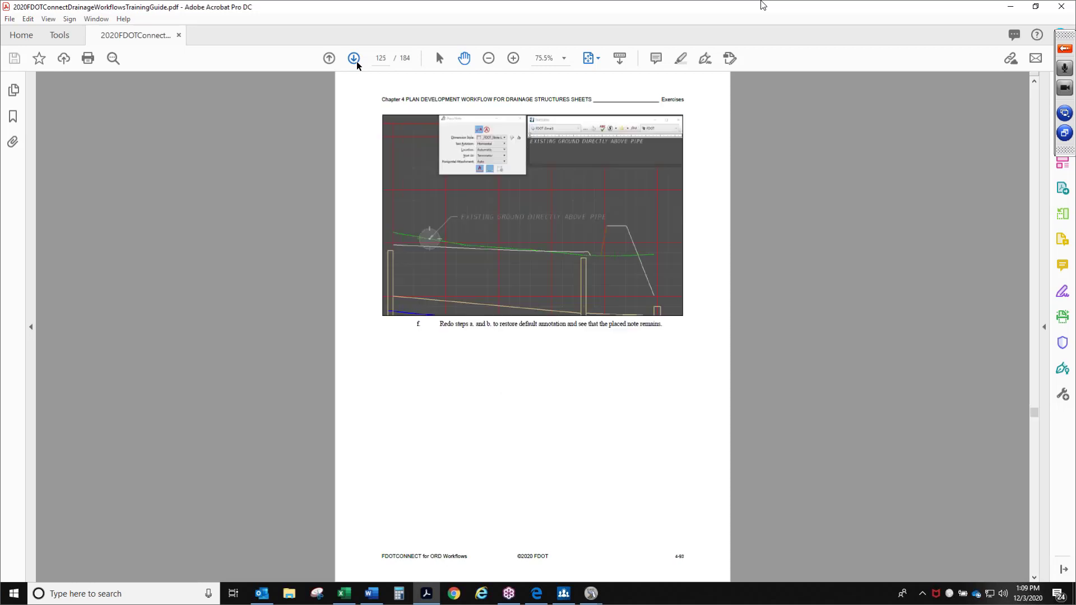
pyautogui.click(512, 58)
pyautogui.click(512, 58)
pyautogui.moveTo(547, 392); pyautogui.dragTo(553, 339)
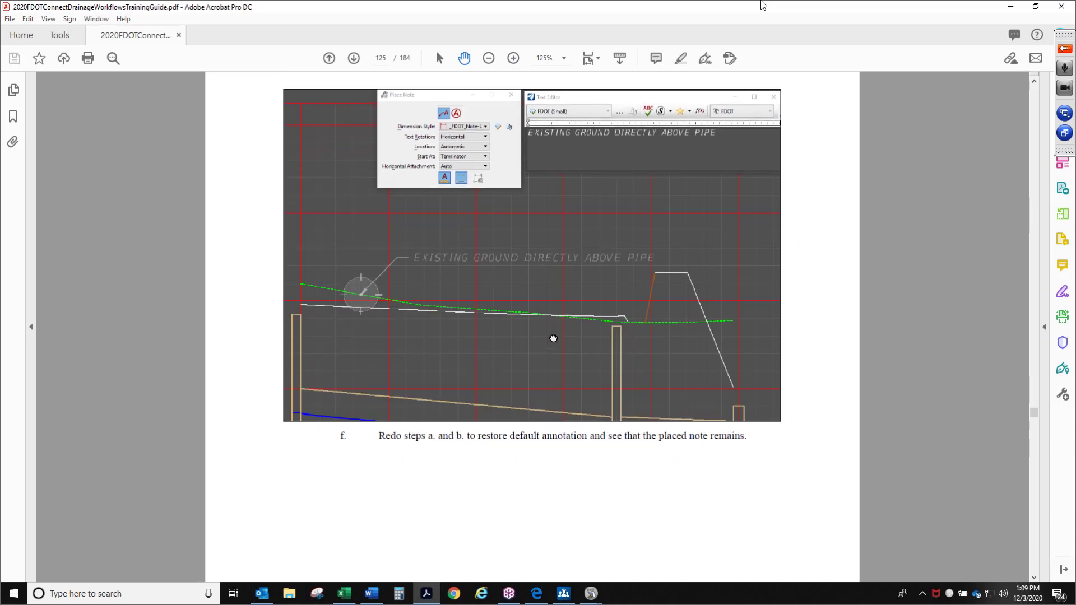
pyautogui.click(1014, 8)
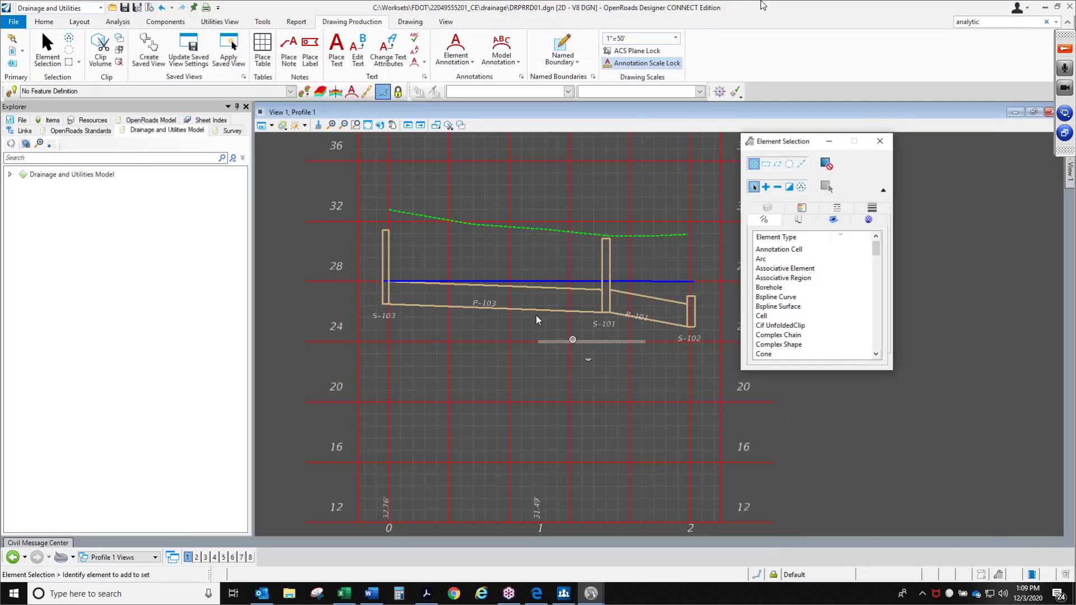
# Start placing a note in the Profile 1 drawing with the _FDOT_Dim dimension style
pyautogui.scroll(2, 533, 196)
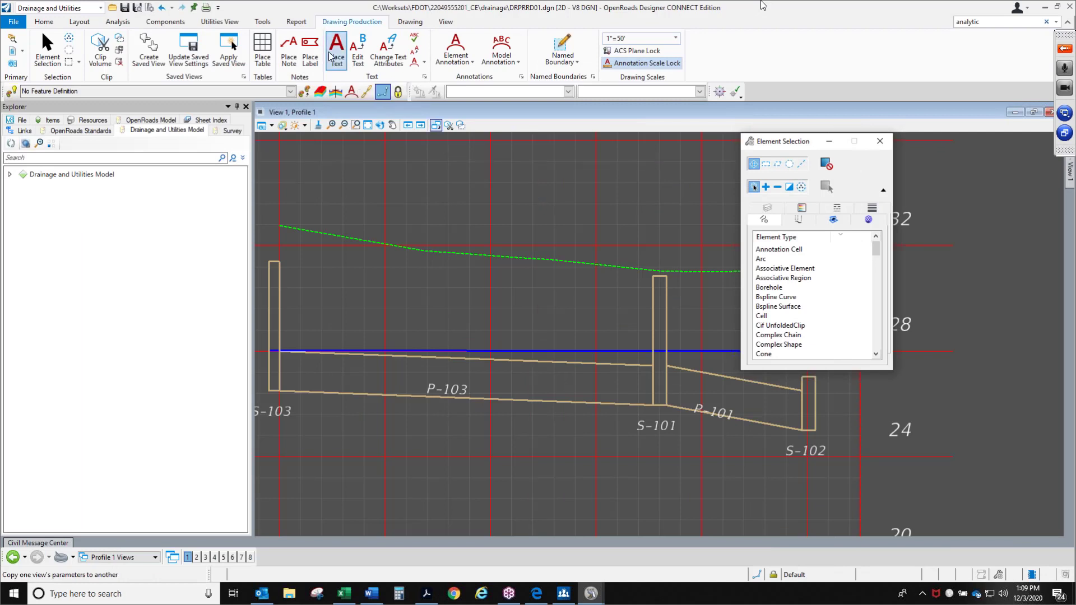
pyautogui.click(291, 62)
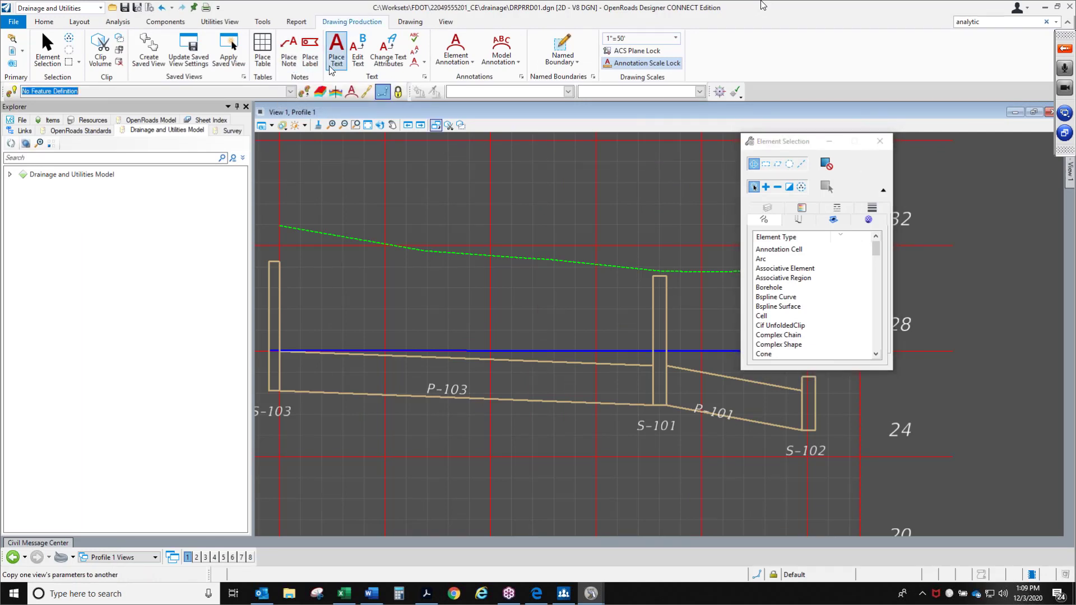
pyautogui.click(290, 63)
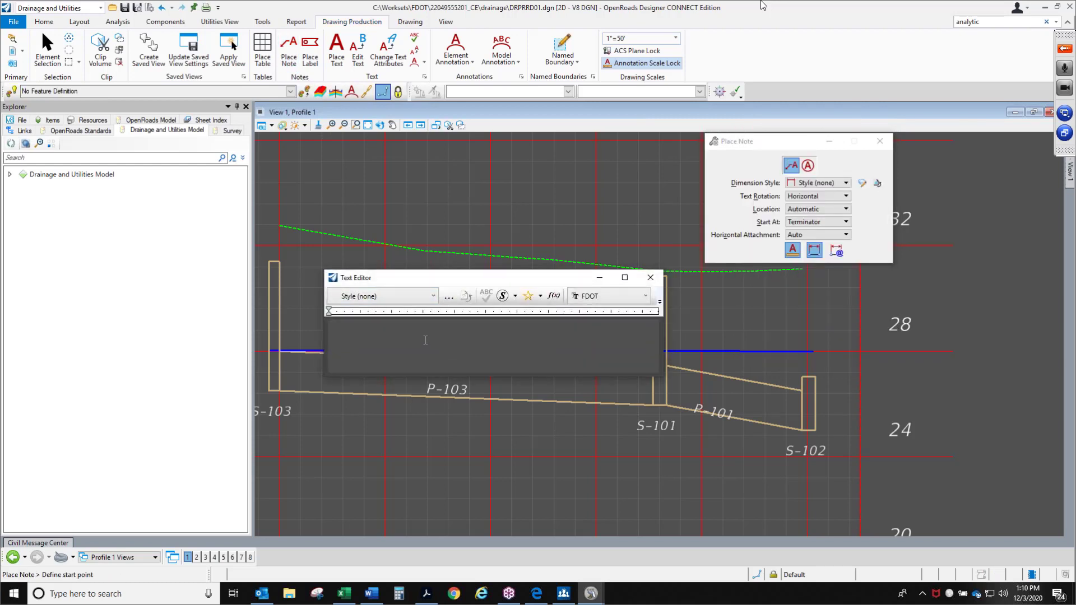
pyautogui.moveTo(797, 143); pyautogui.dragTo(709, 158)
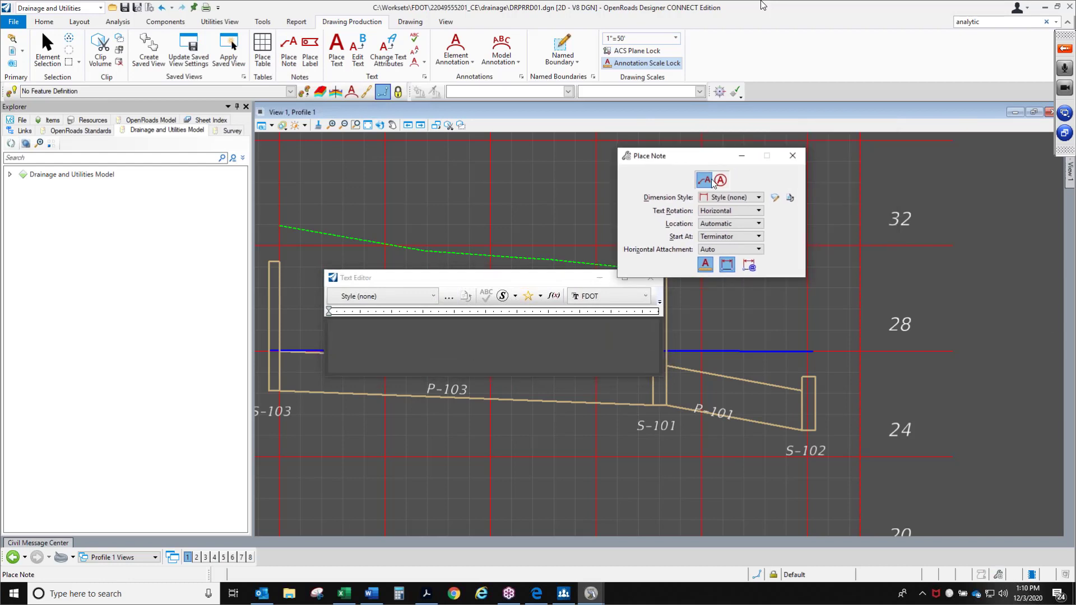
pyautogui.click(758, 198)
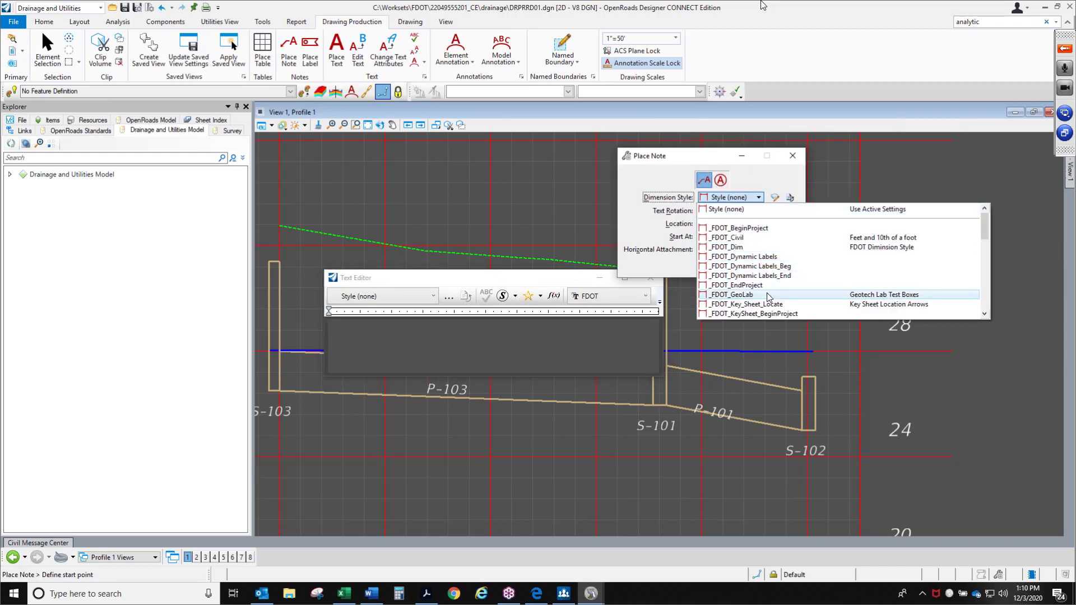
pyautogui.scroll(-3, 766, 256)
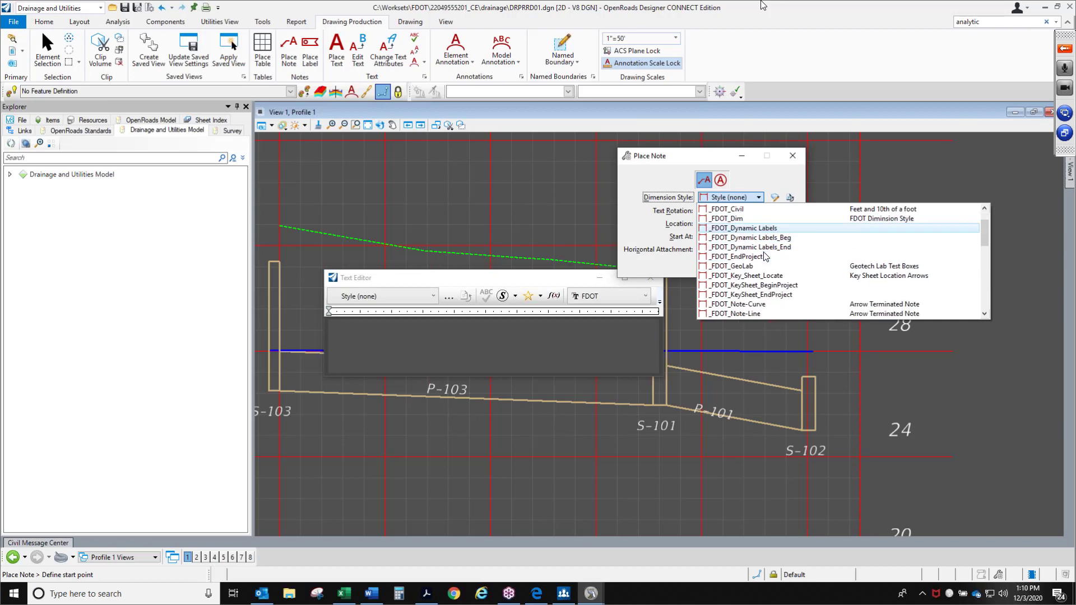
pyautogui.scroll(2, 757, 224)
pyautogui.click(757, 219)
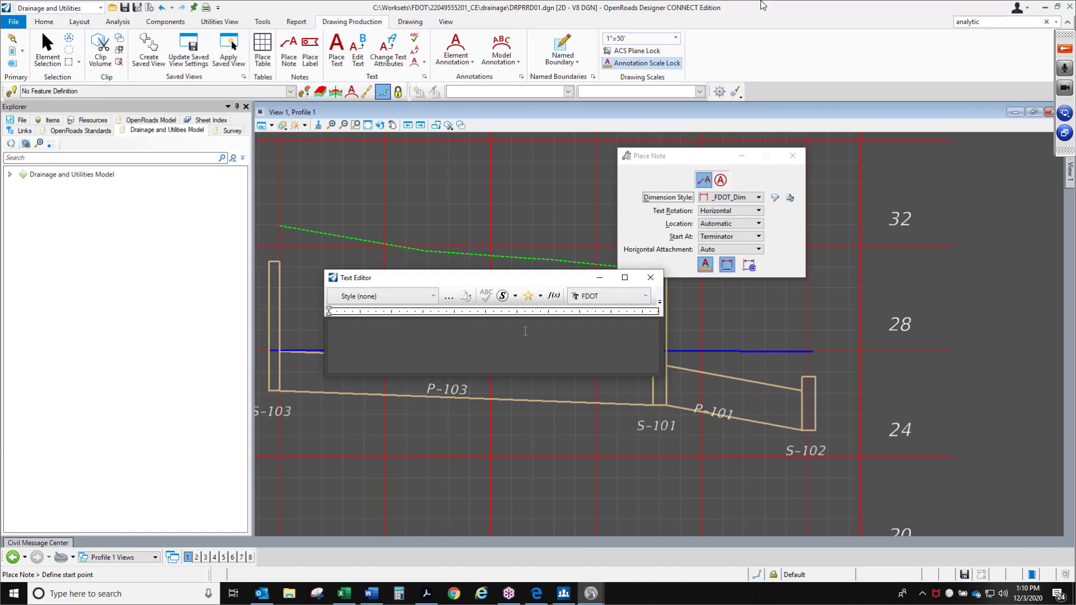
# Enter EXISTING GROUND ABOVE PIPE as the note text and select the whole line
pyautogui.write('EXISTING GROUND ABOVE P')
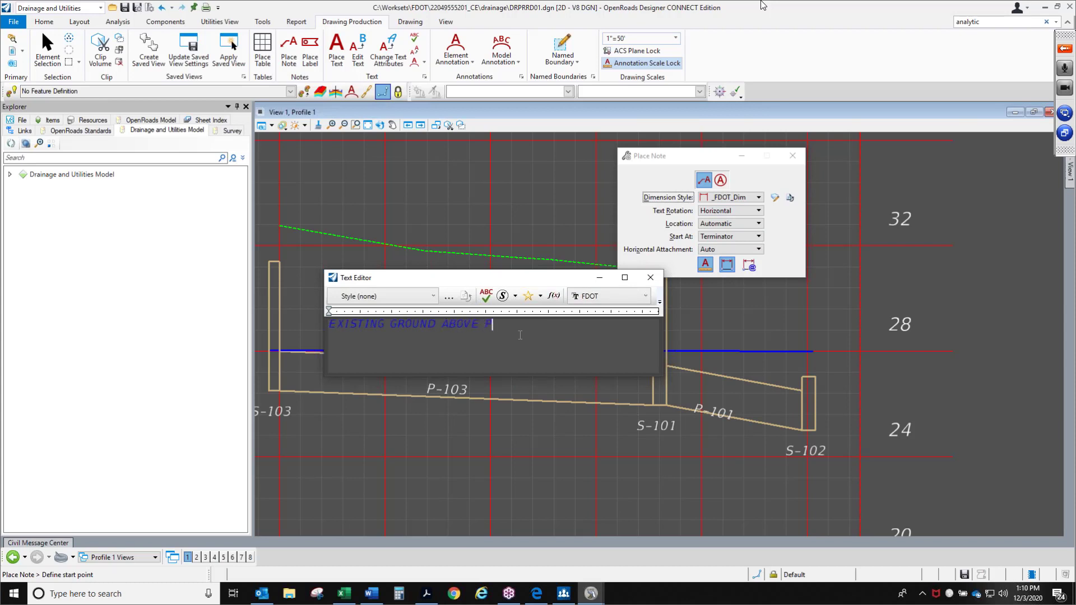
pyautogui.write('IPE')
pyautogui.moveTo(520, 324); pyautogui.dragTo(327, 324)
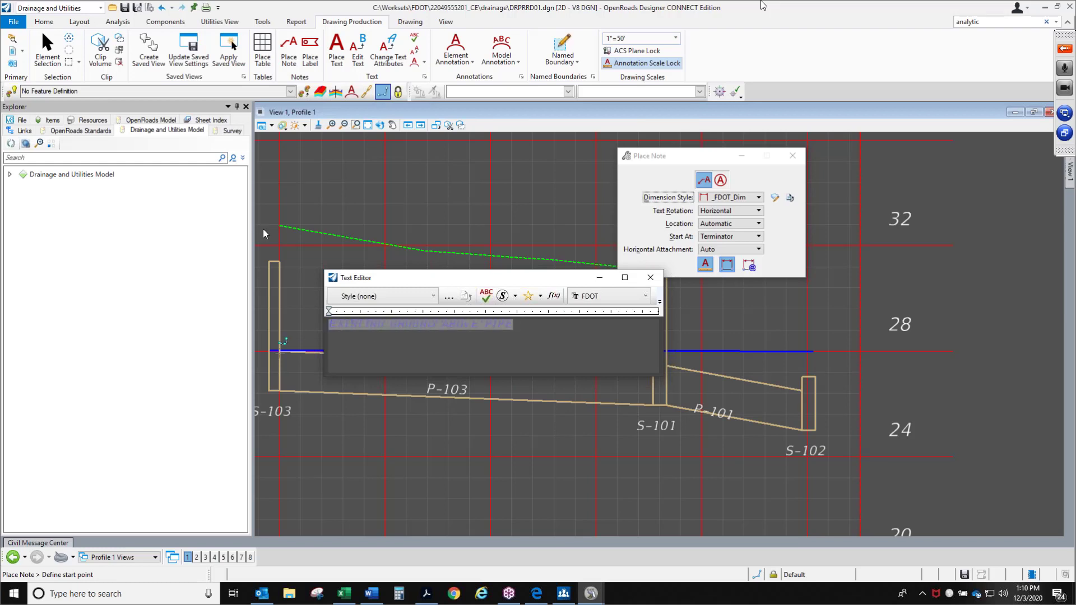
# Set the active level to TextLabel
pyautogui.click(49, 23)
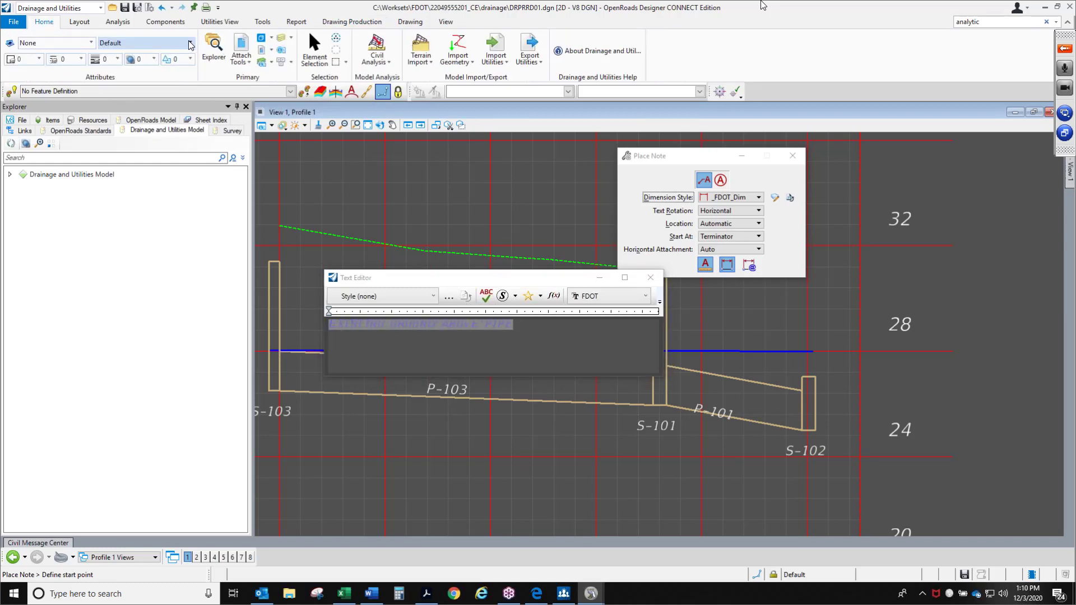
pyautogui.click(172, 43)
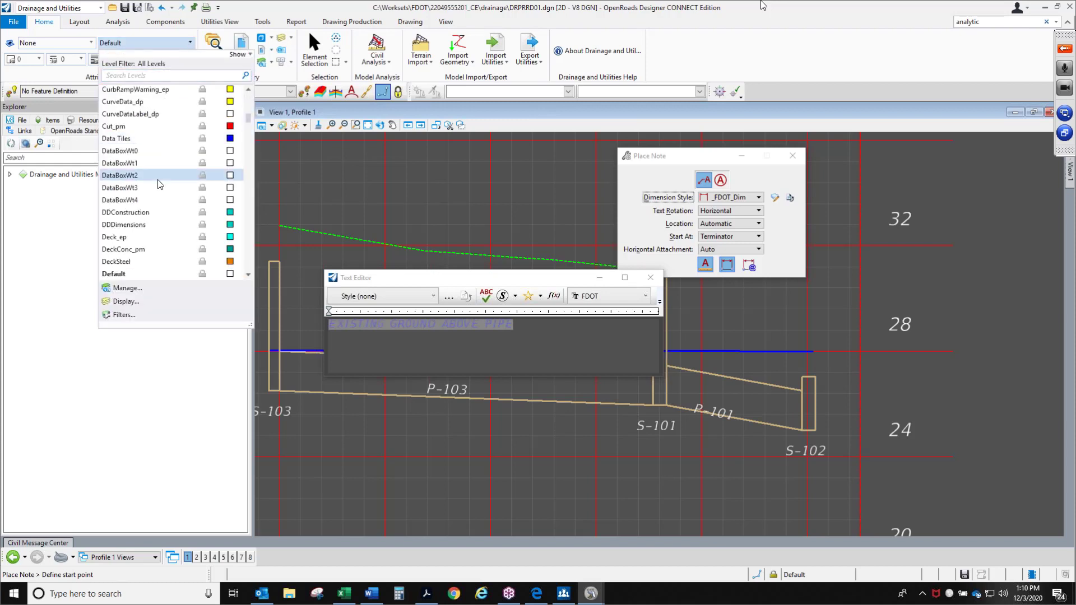
pyautogui.scroll(-20, 161, 184)
pyautogui.scroll(-15, 161, 209)
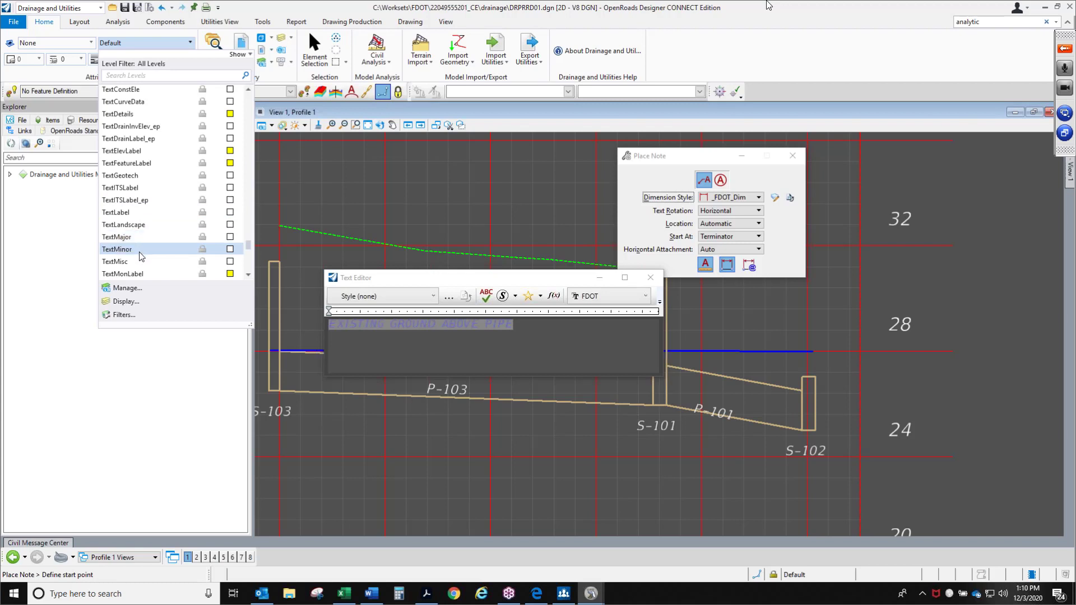
pyautogui.click(140, 212)
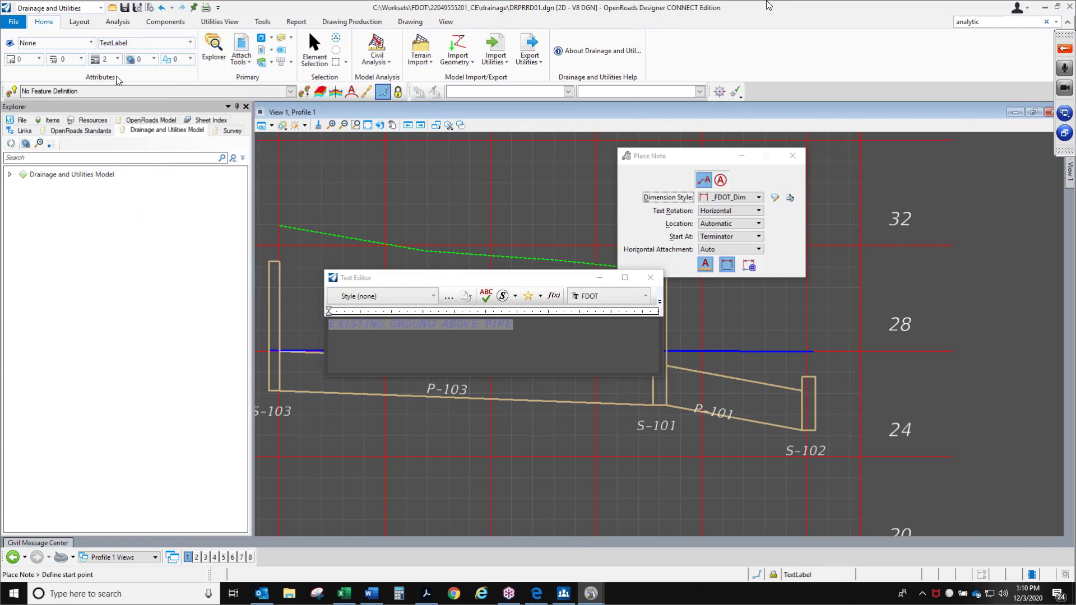
pyautogui.click(174, 44)
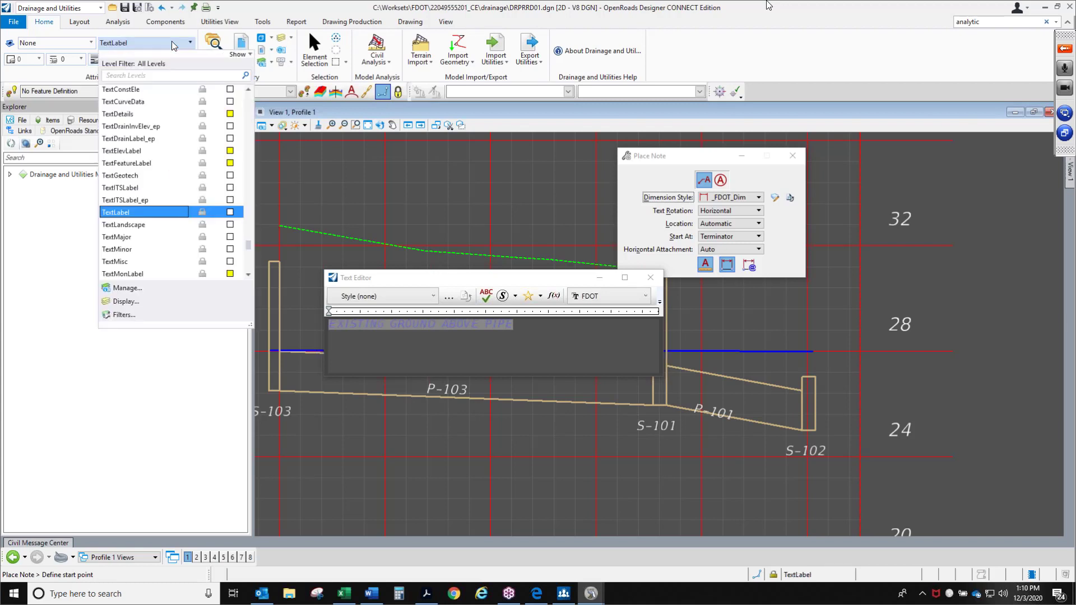
pyautogui.click(173, 43)
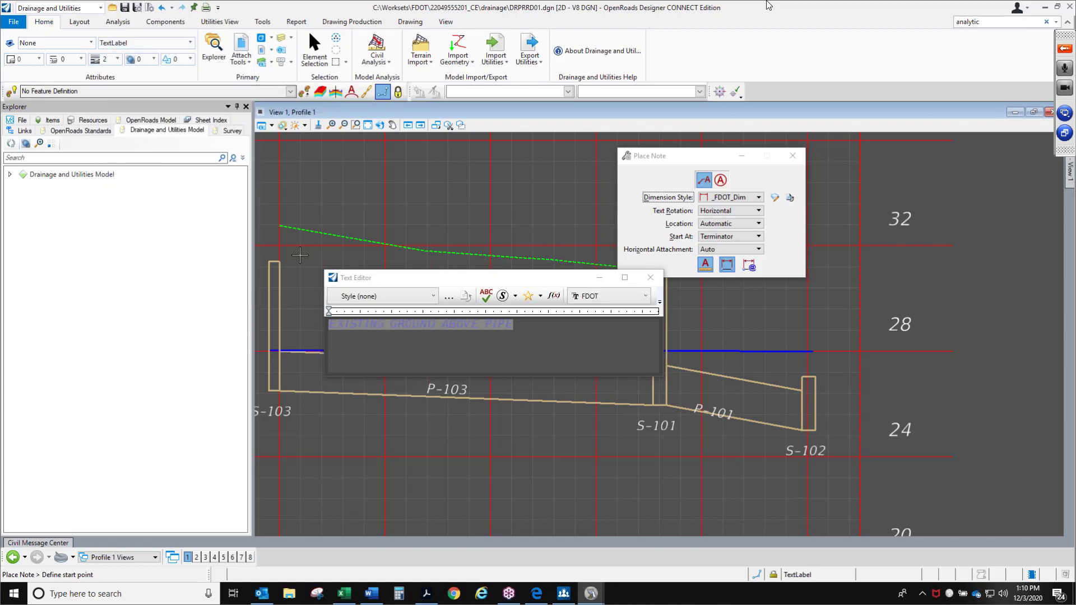
# Restart Place Note and place EXISTING GROUND ABOVE PIPE above the profile, with its leader pointing to the green existing-ground line
pyautogui.click(474, 327)
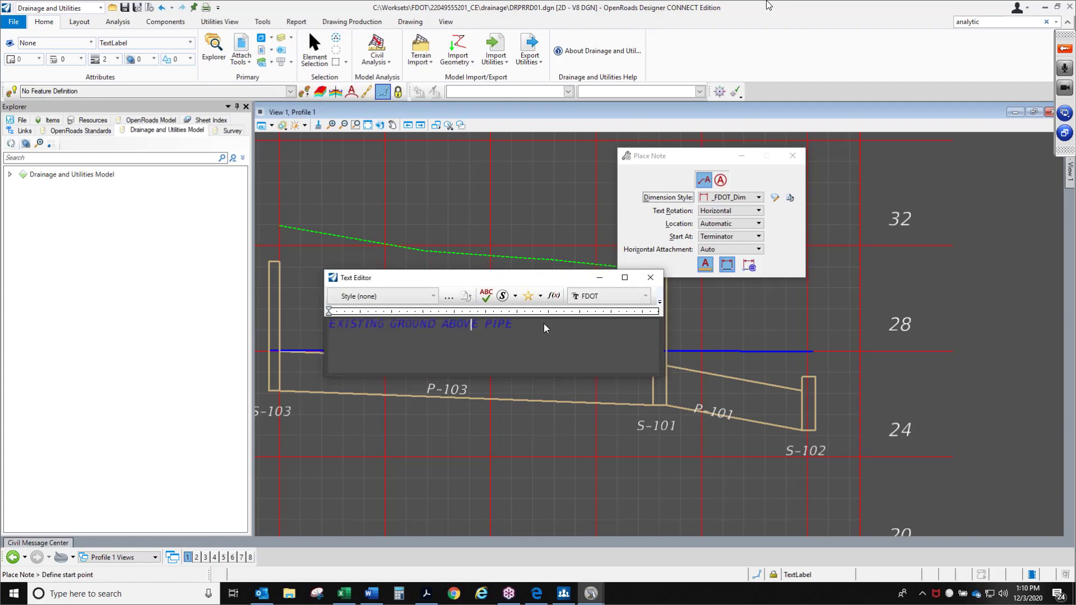
pyautogui.click(650, 277)
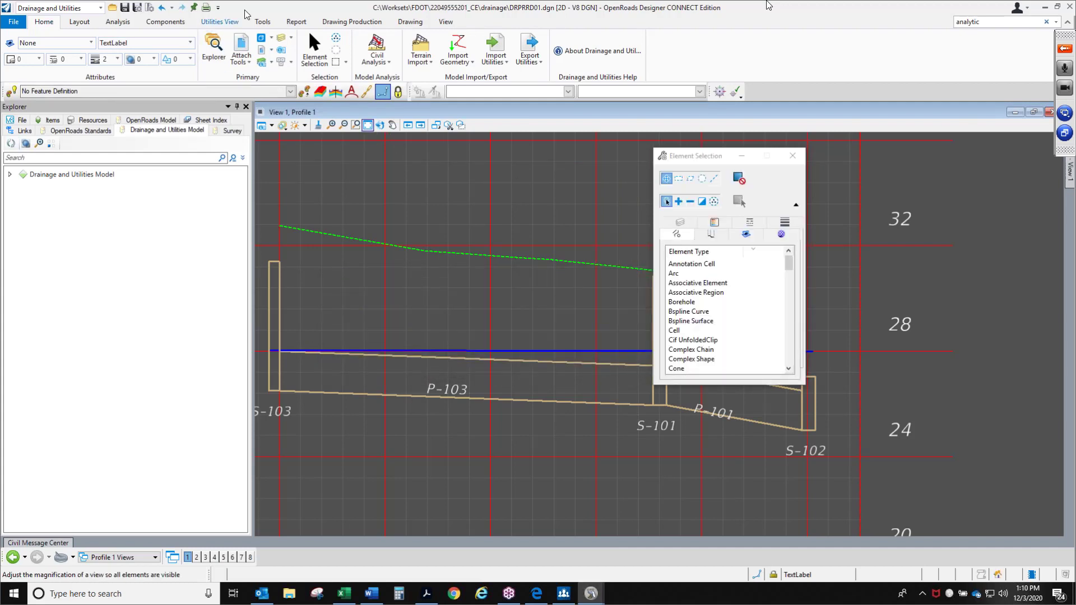
pyautogui.click(352, 22)
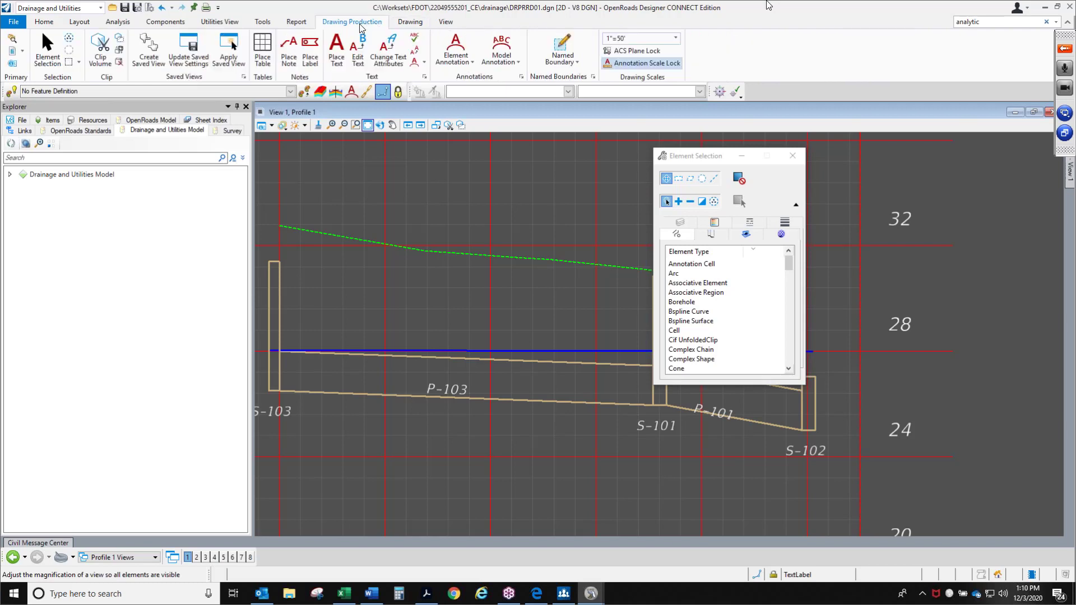
pyautogui.click(297, 66)
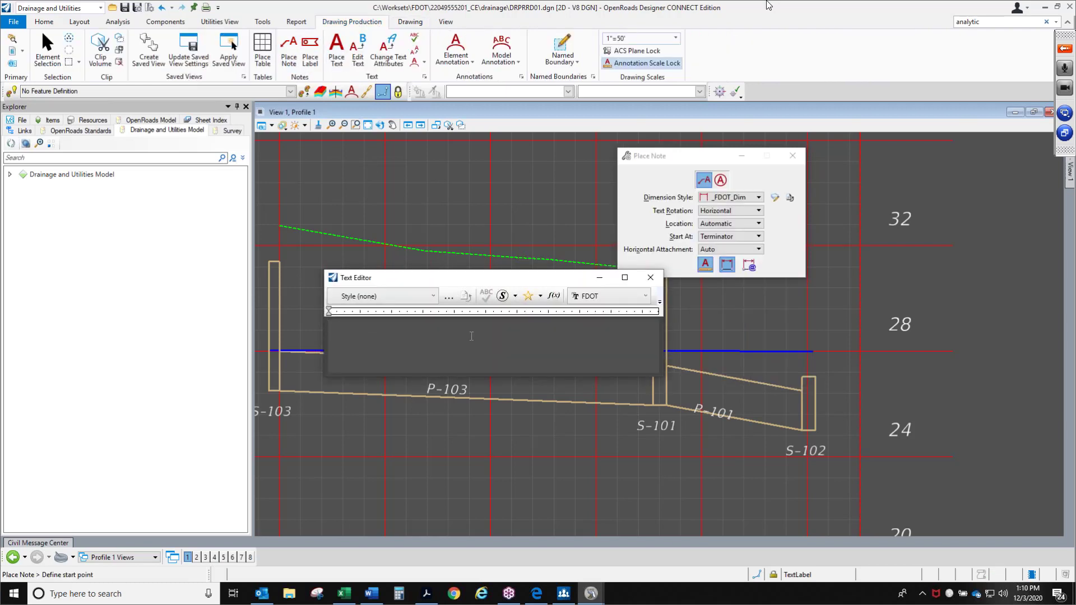
pyautogui.write('EXISTING GROUND ABOVE PIPE')
pyautogui.moveTo(544, 286); pyautogui.dragTo(576, 374)
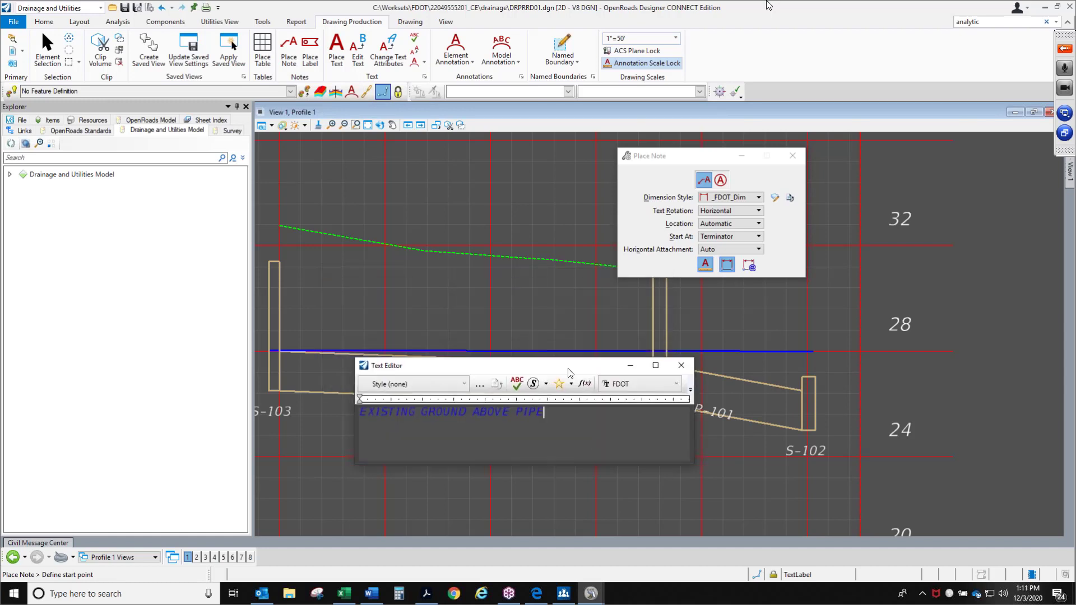
pyautogui.click(427, 252)
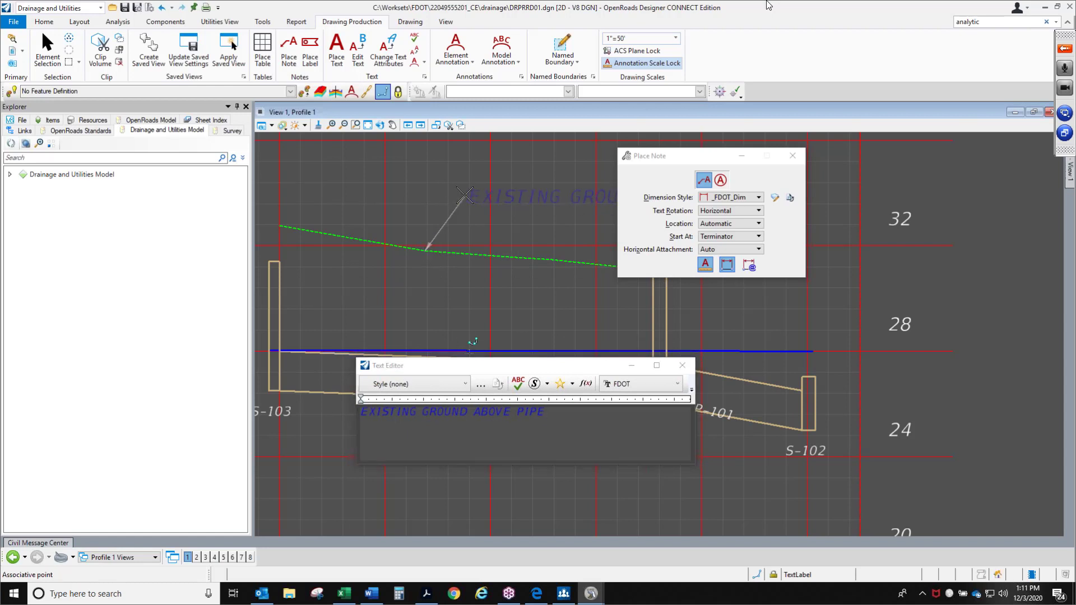
pyautogui.click(471, 190)
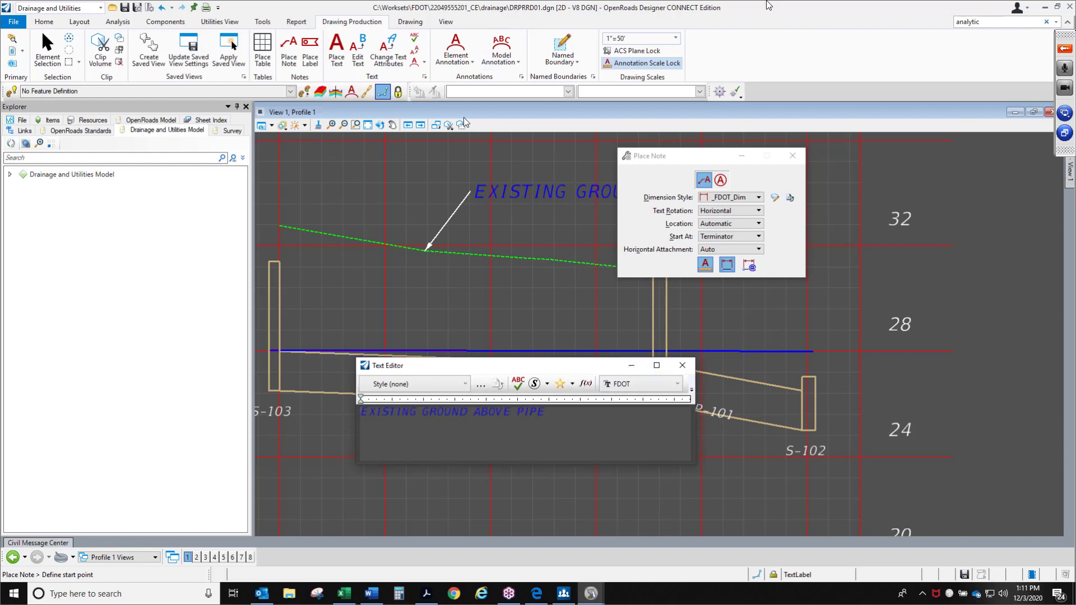
pyautogui.click(47, 50)
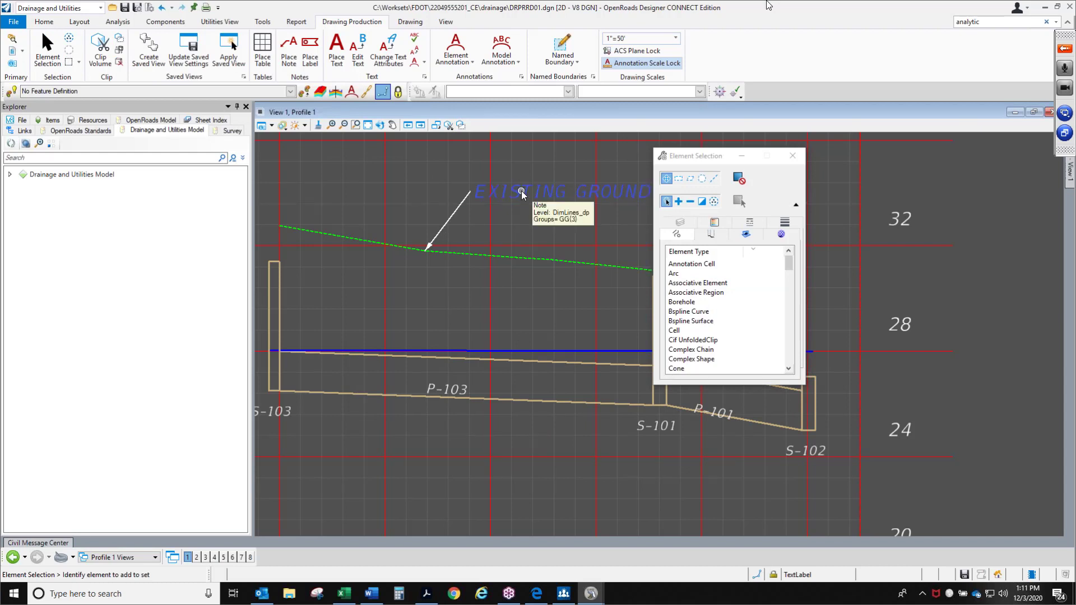
pyautogui.scroll(-2, 324, 243)
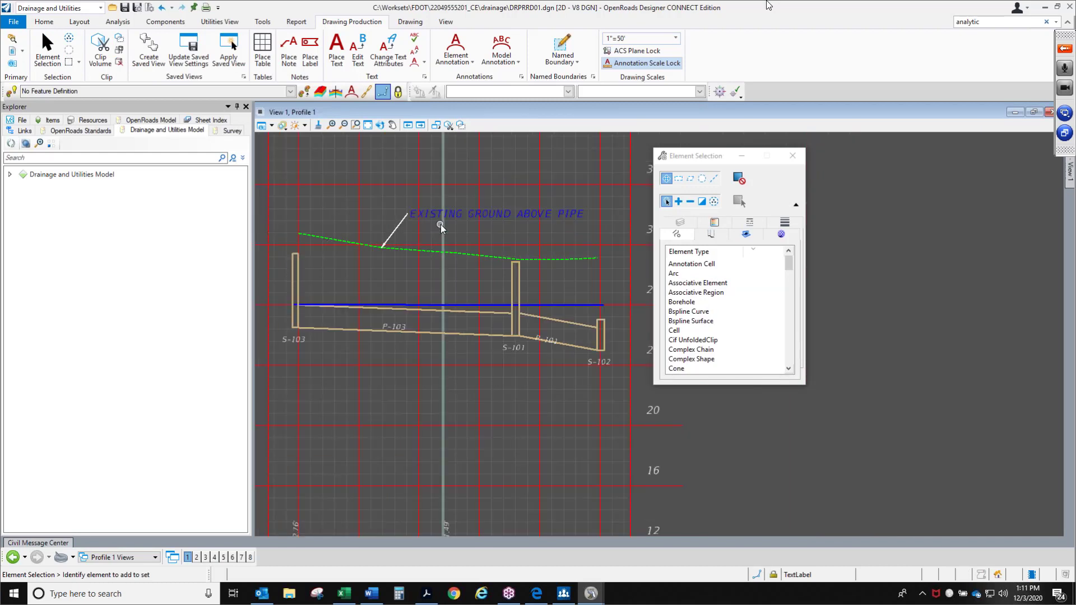
pyautogui.scroll(2, 441, 224)
# Switch to the training guide PDF in Adobe Acrobat, reread the Place Note instructions and example for level, text and dimension style, and return to OpenRoads Designer
pyautogui.click(426, 595)
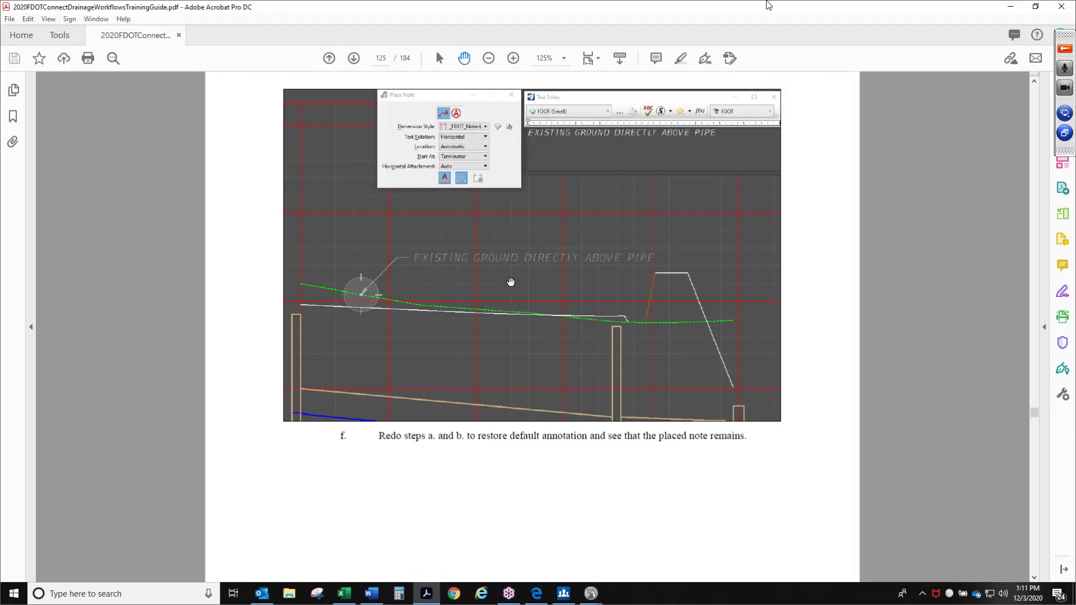
pyautogui.scroll(2, 505, 266)
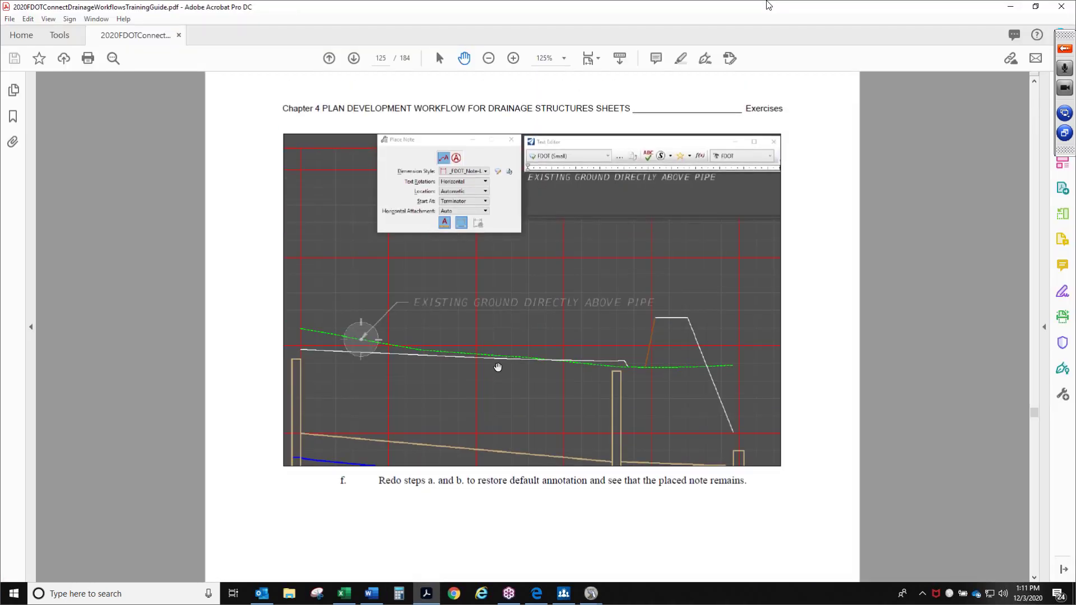
pyautogui.click(329, 57)
pyautogui.scroll(-3, 722, 401)
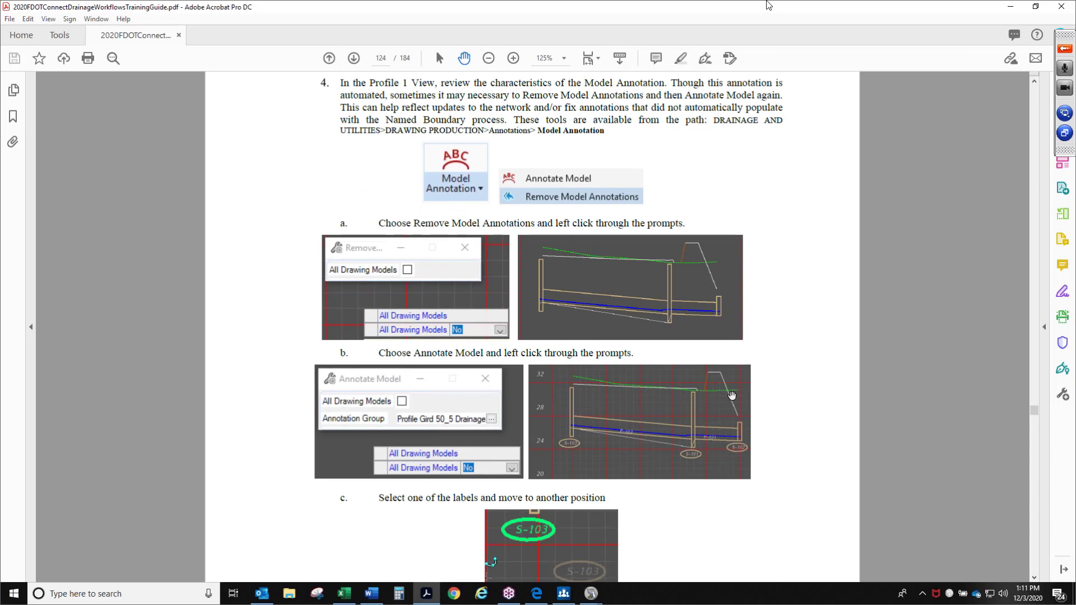
pyautogui.scroll(-10, 723, 404)
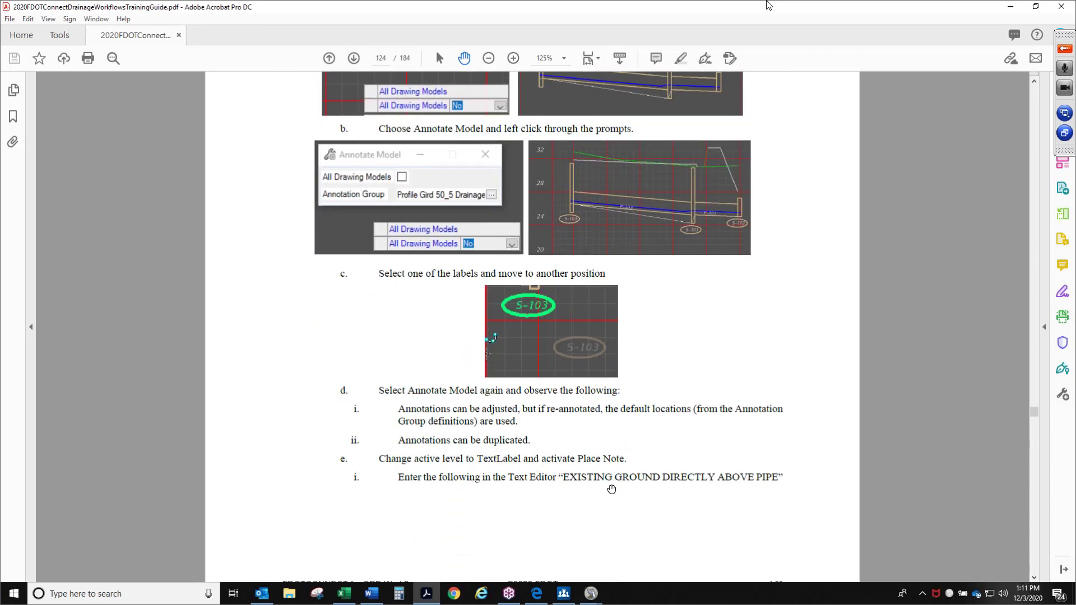
pyautogui.scroll(-2, 613, 487)
pyautogui.scroll(-20, 611, 372)
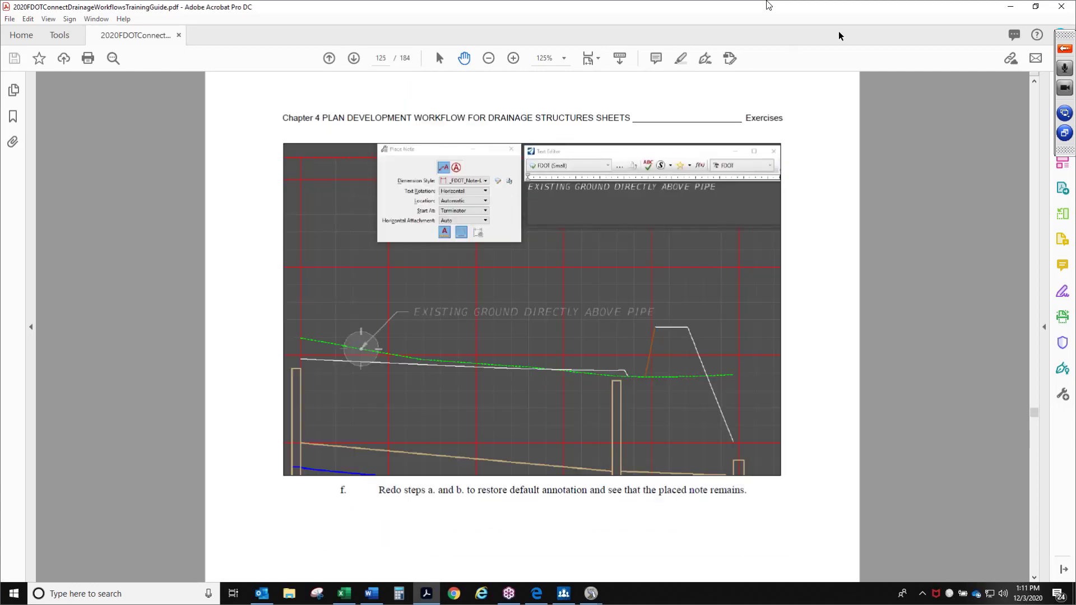
pyautogui.click(1010, 7)
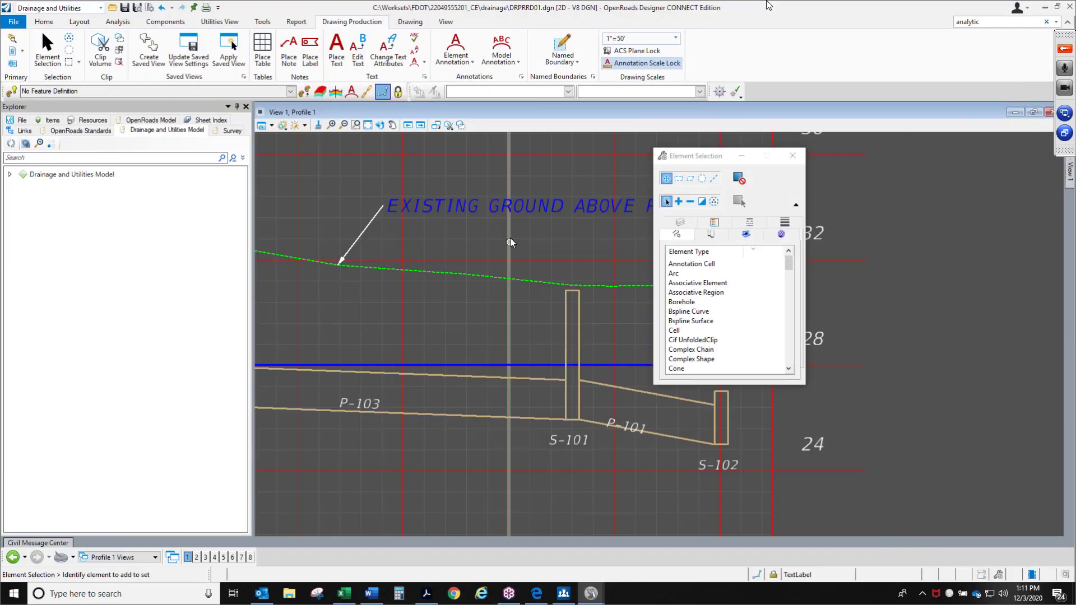
# Delete the existing-ground note's remaining leader and restart Place Note with dimension style _FDOT_Note-Line
pyautogui.click(379, 211)
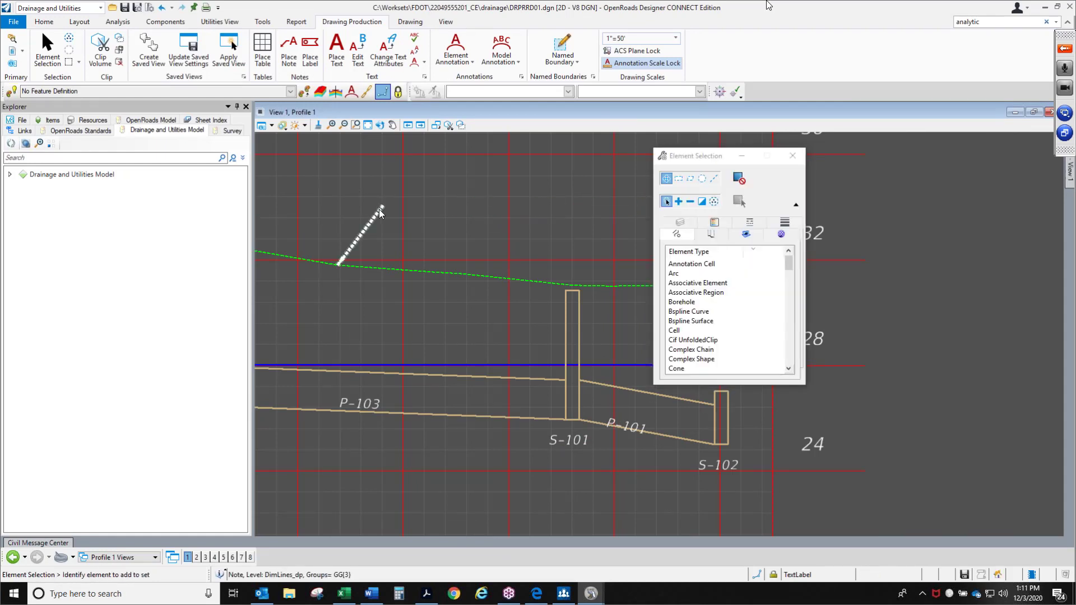
pyautogui.press('Delete')
pyautogui.click(289, 50)
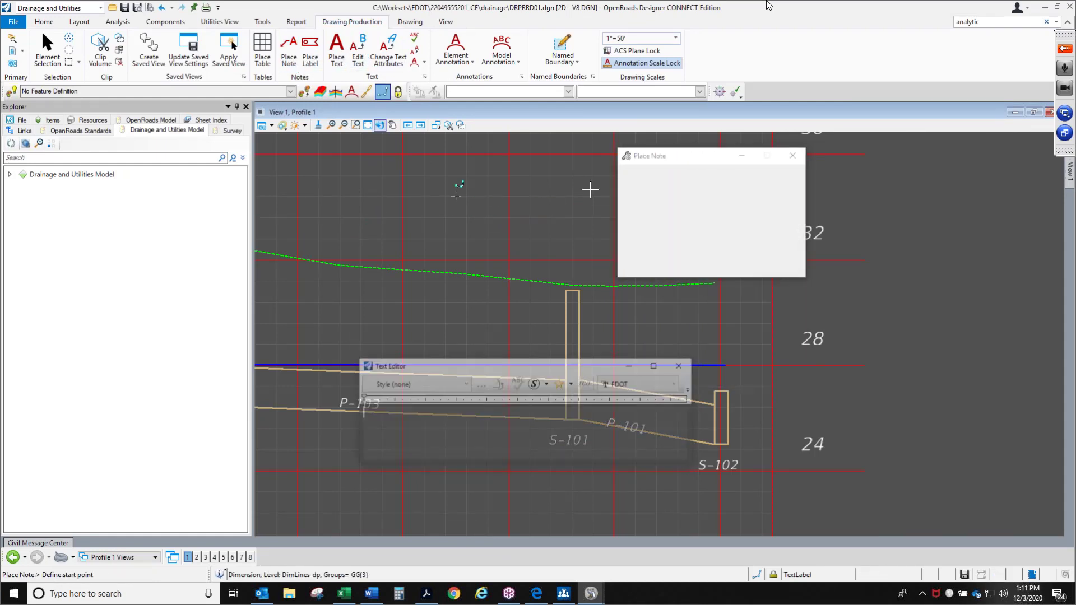
pyautogui.click(758, 197)
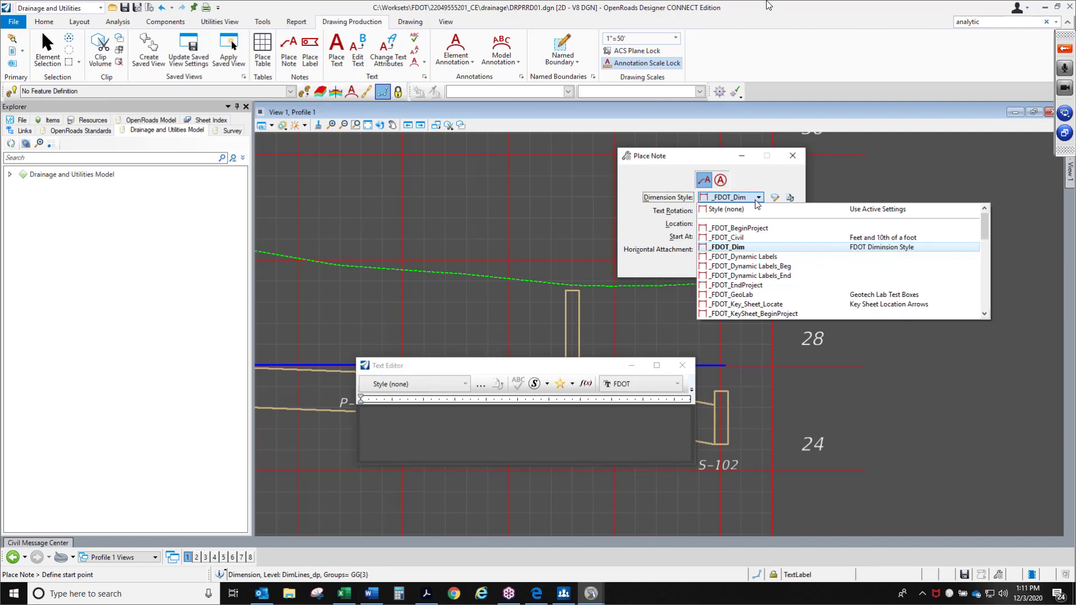
pyautogui.scroll(-1, 761, 261)
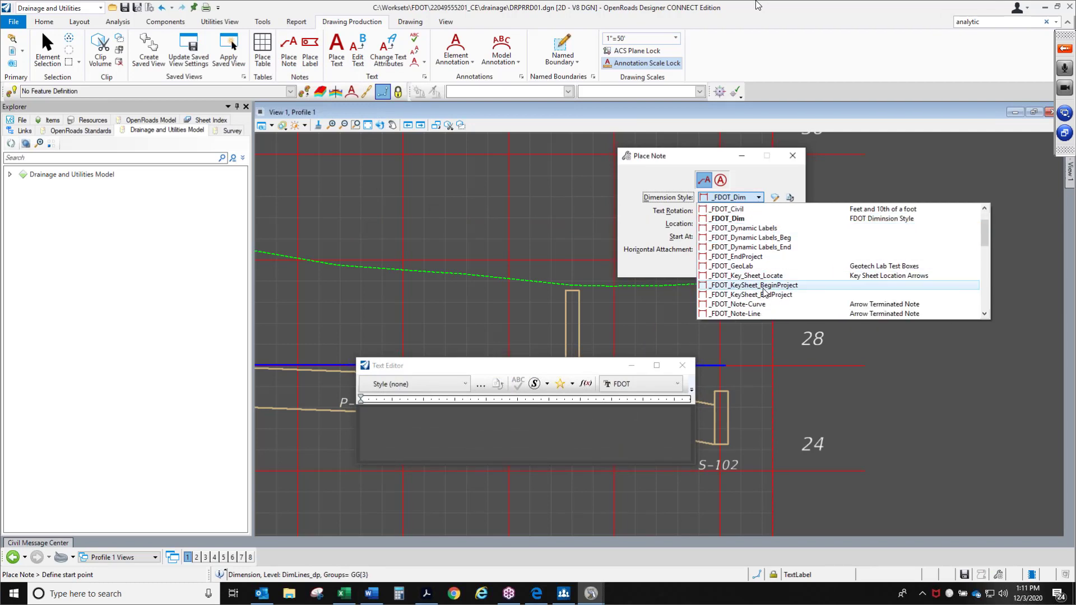
pyautogui.scroll(-1, 762, 269)
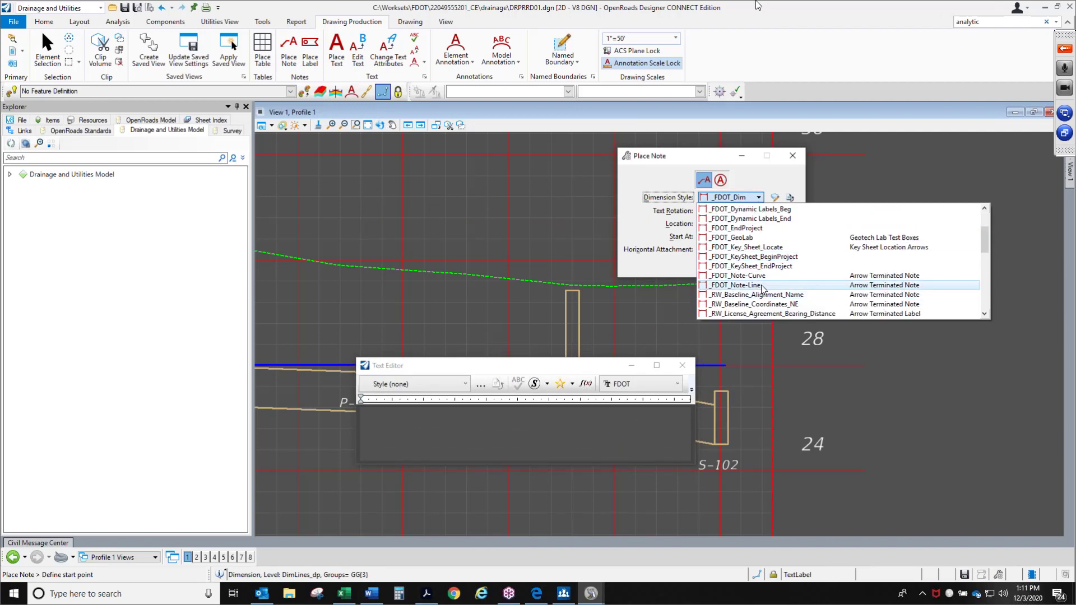
pyautogui.click(761, 286)
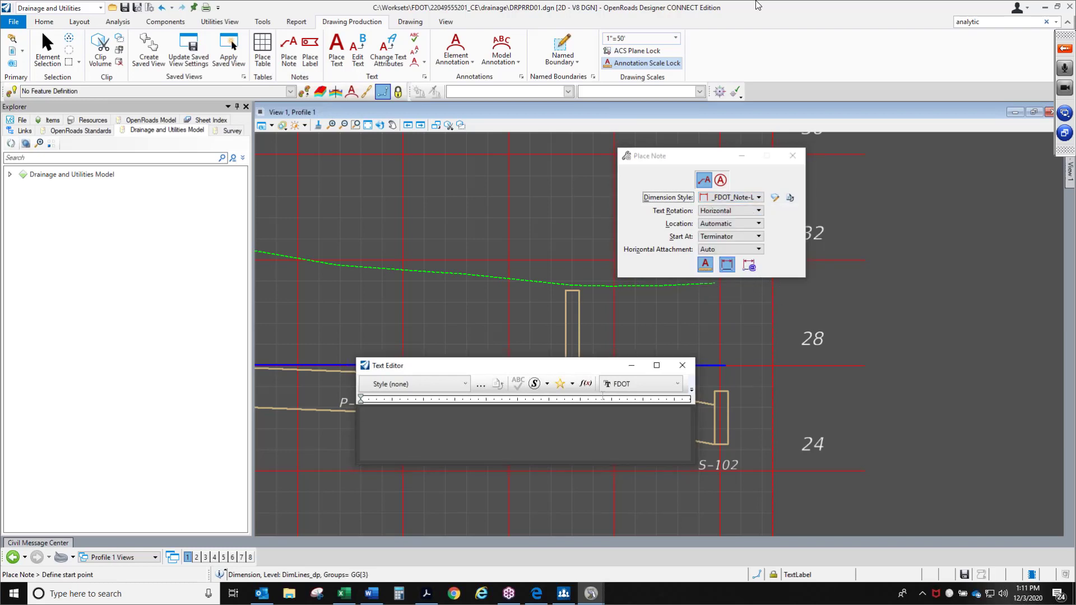
# Enter EXISTING GROUND ABOVE PIPE and place the note above the profile, with its leader arrow on the green existing-ground line
pyautogui.write('EXISTING GROUND ABOVE ')
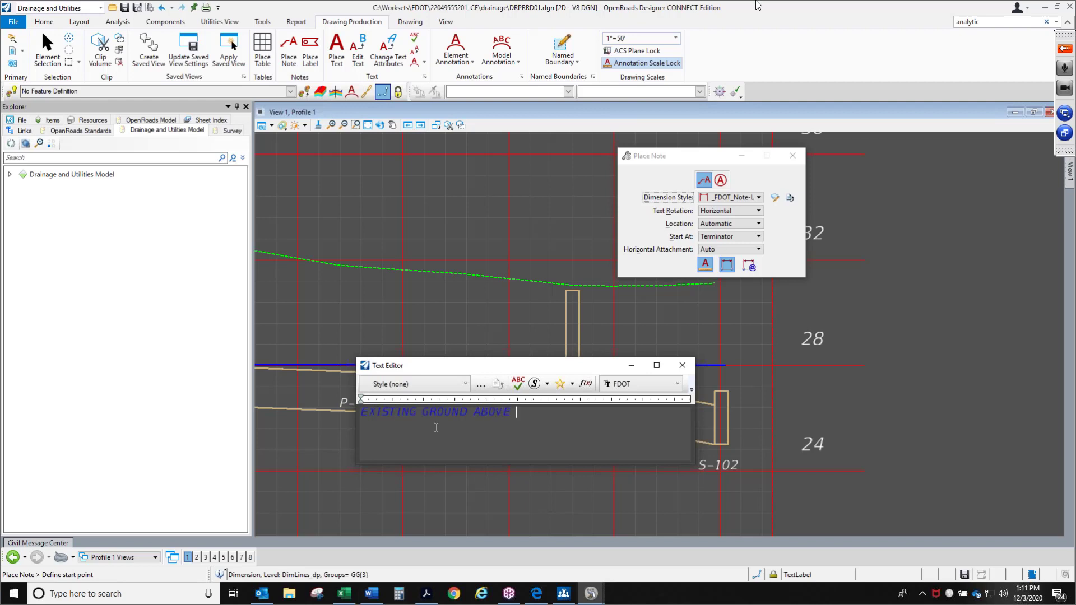
pyautogui.write('P')
pyautogui.press('BackSpace')
pyautogui.write('IPE')
pyautogui.click(341, 263)
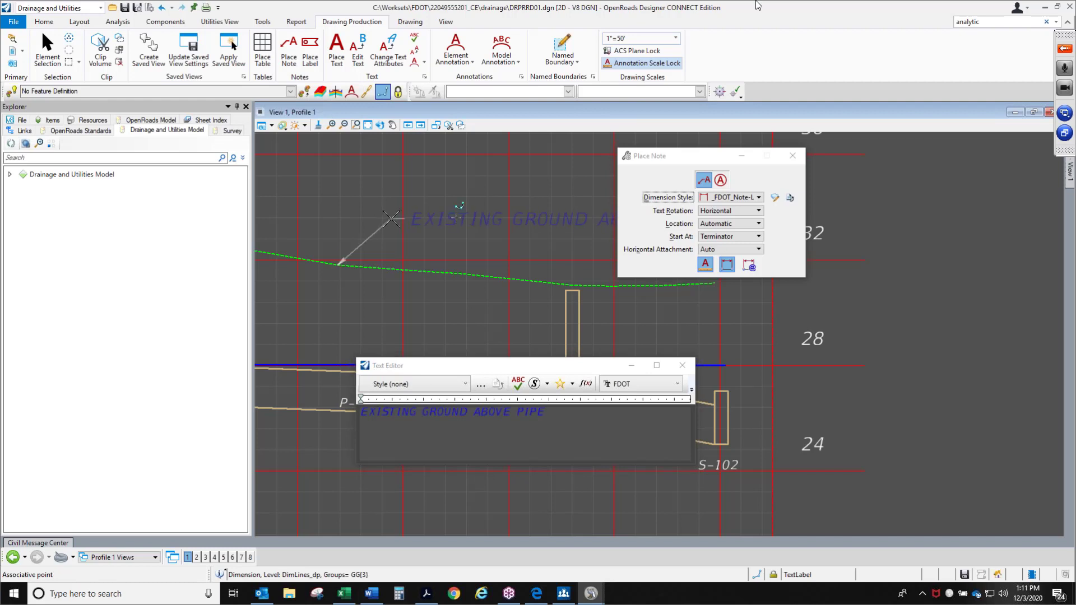
pyautogui.click(412, 206)
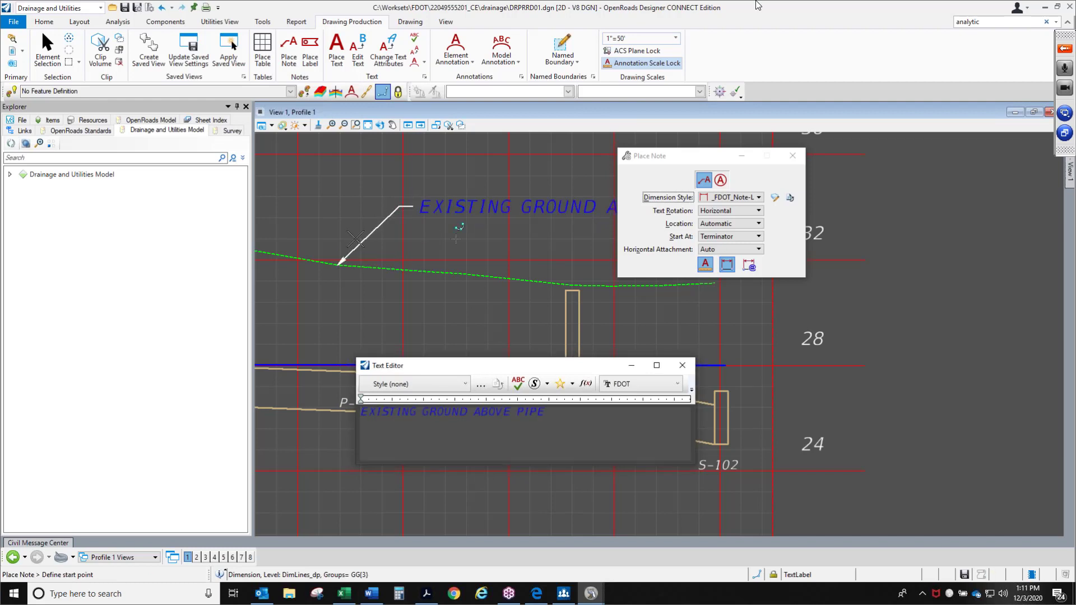
pyautogui.click(682, 365)
# Edit the EXISTING GROUND ABOVE PIPE note and set its text style to FDOT (Small)
pyautogui.doubleClick(460, 205)
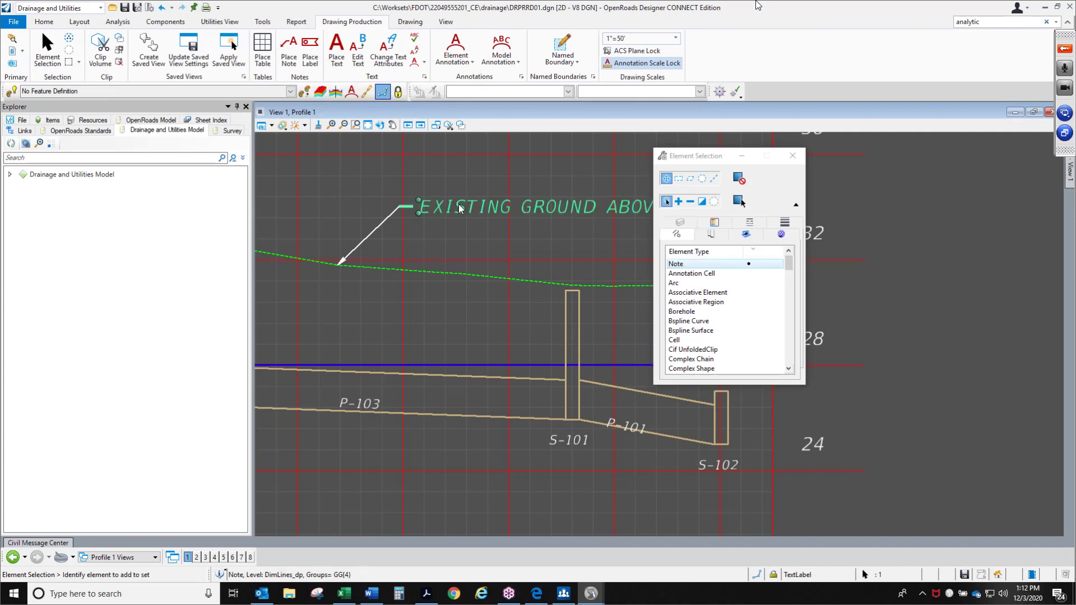
pyautogui.click(459, 385)
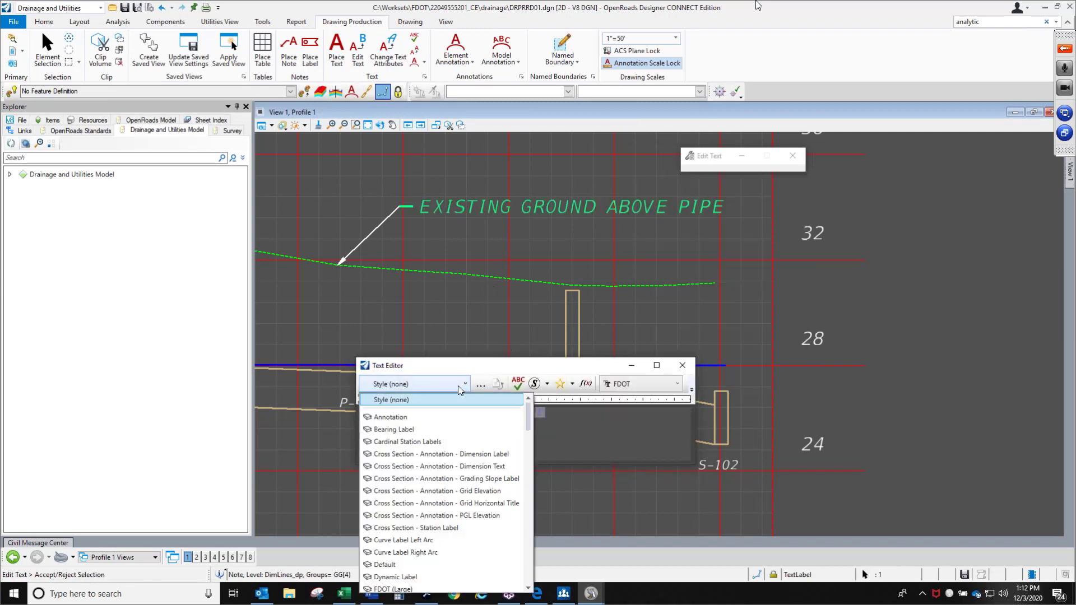
pyautogui.scroll(-1, 448, 524)
pyautogui.scroll(-1, 446, 530)
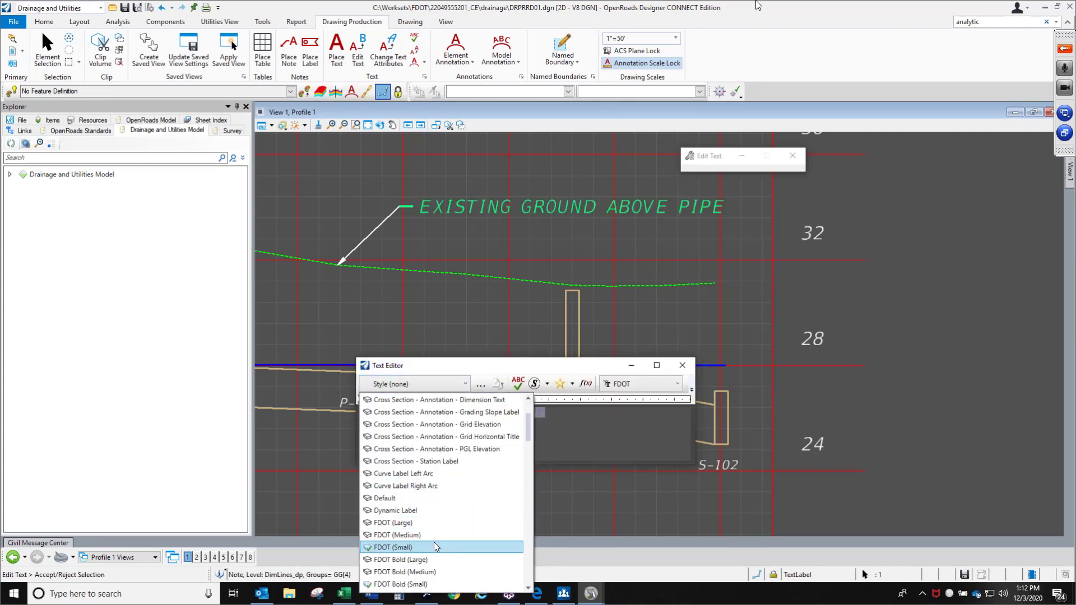
pyautogui.click(434, 543)
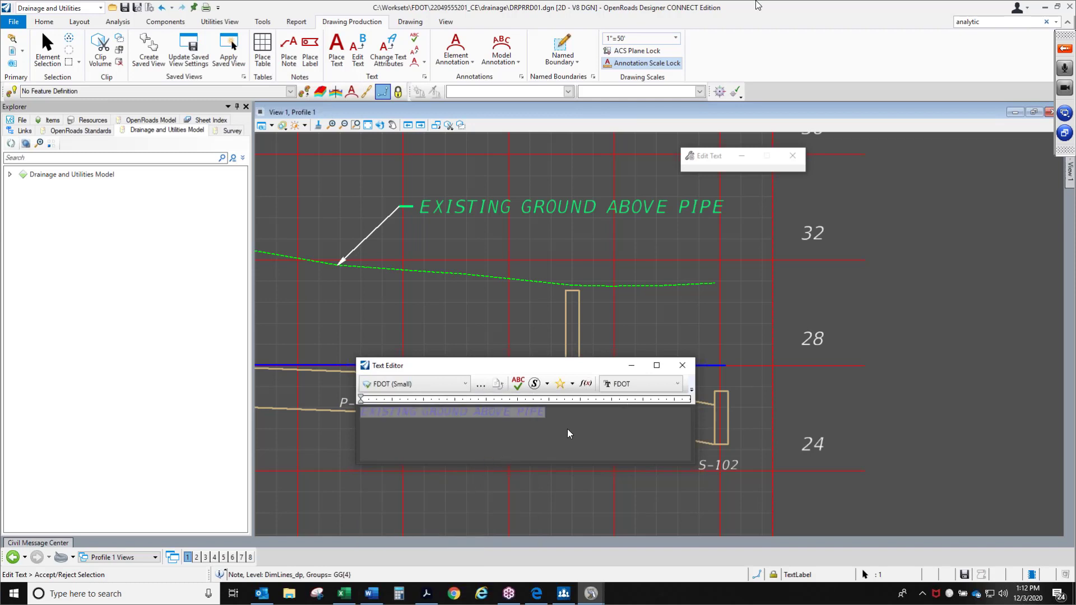
pyautogui.click(544, 336)
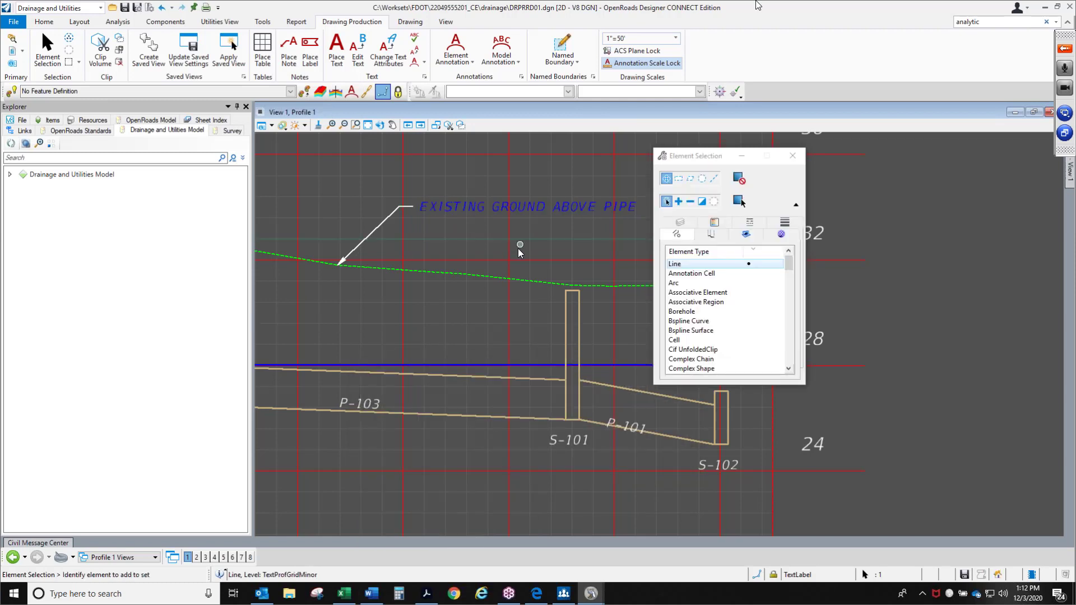
# Move the EXISTING GROUND ABOVE PIPE note to level TextLabel and check its level
pyautogui.click(478, 212)
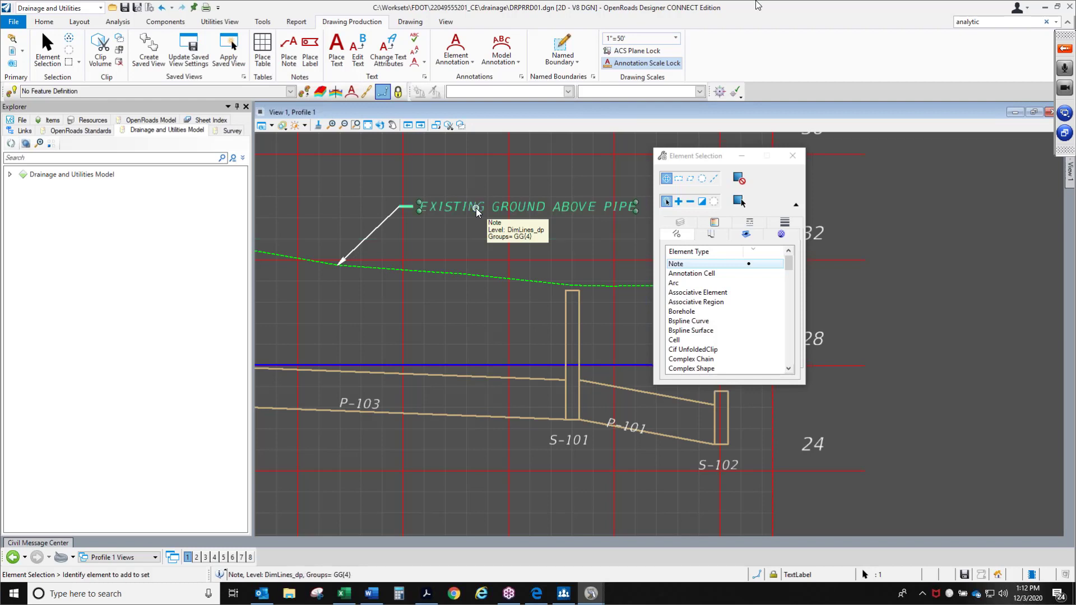
pyautogui.click(44, 21)
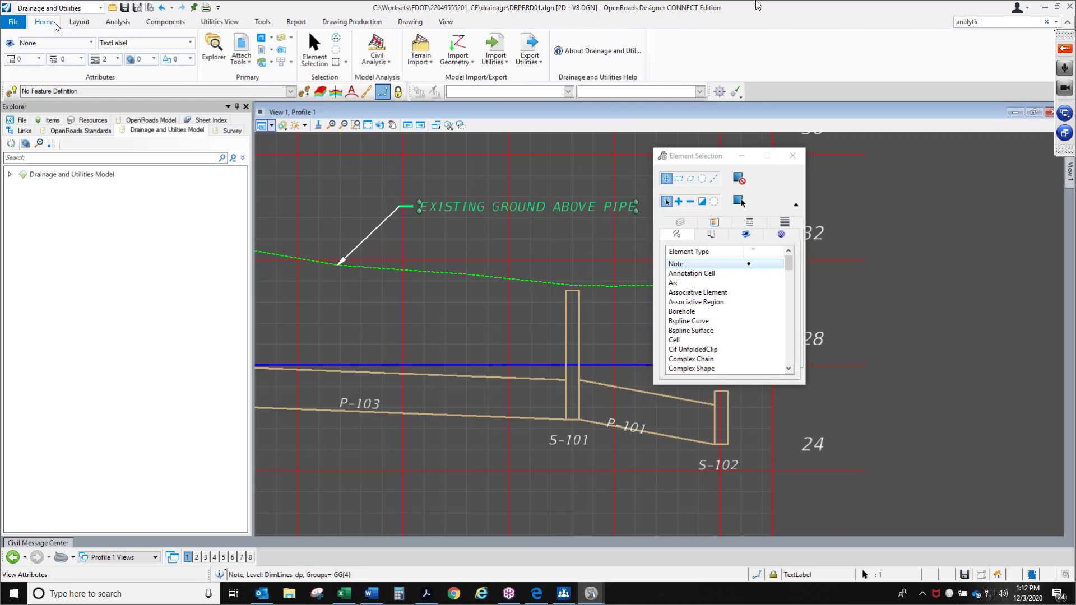
pyautogui.click(137, 42)
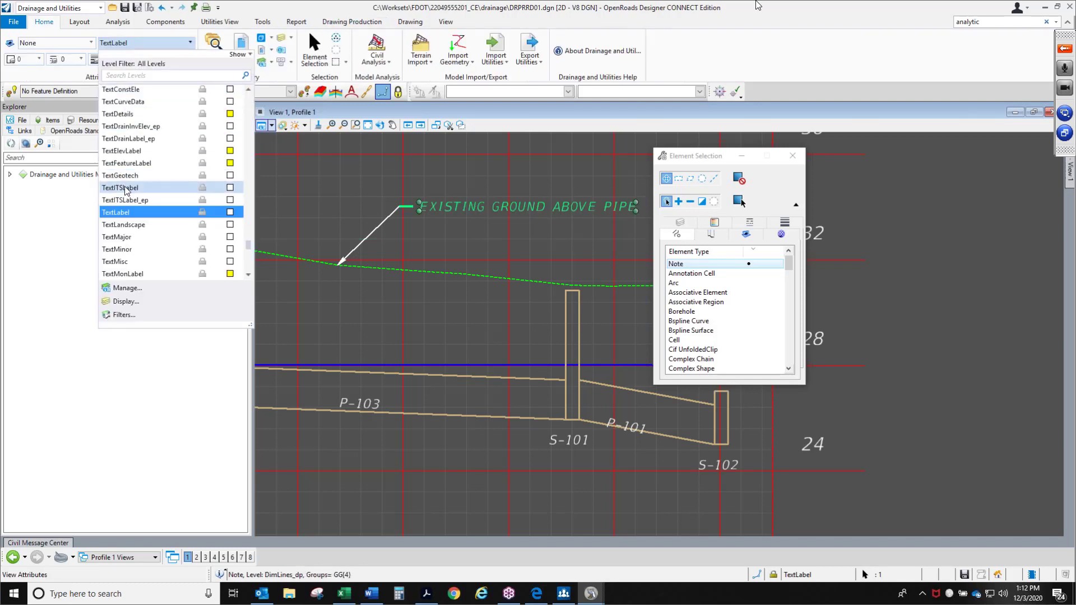
pyautogui.click(125, 213)
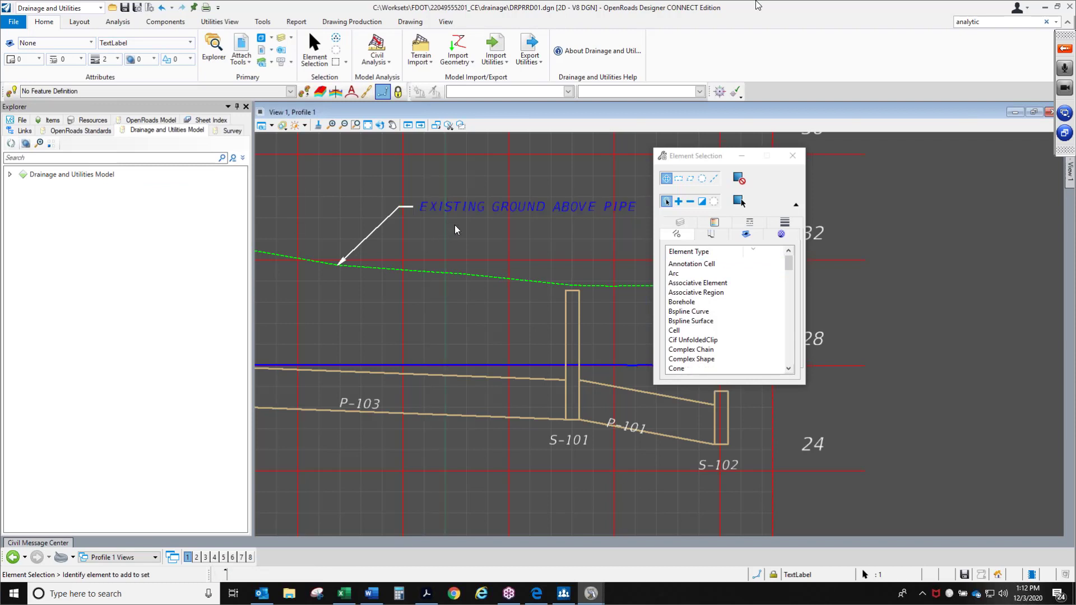
pyautogui.moveTo(455, 214)
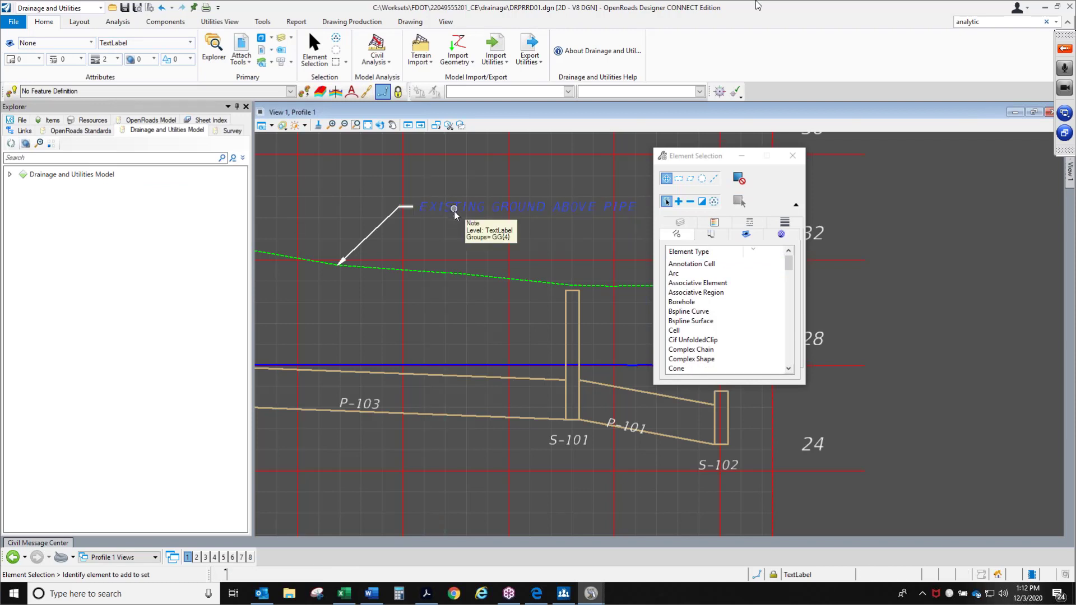
# Move the Element Selection dialog clear of the profile and reselect TextLabel as the active level
pyautogui.scroll(-2, 463, 255)
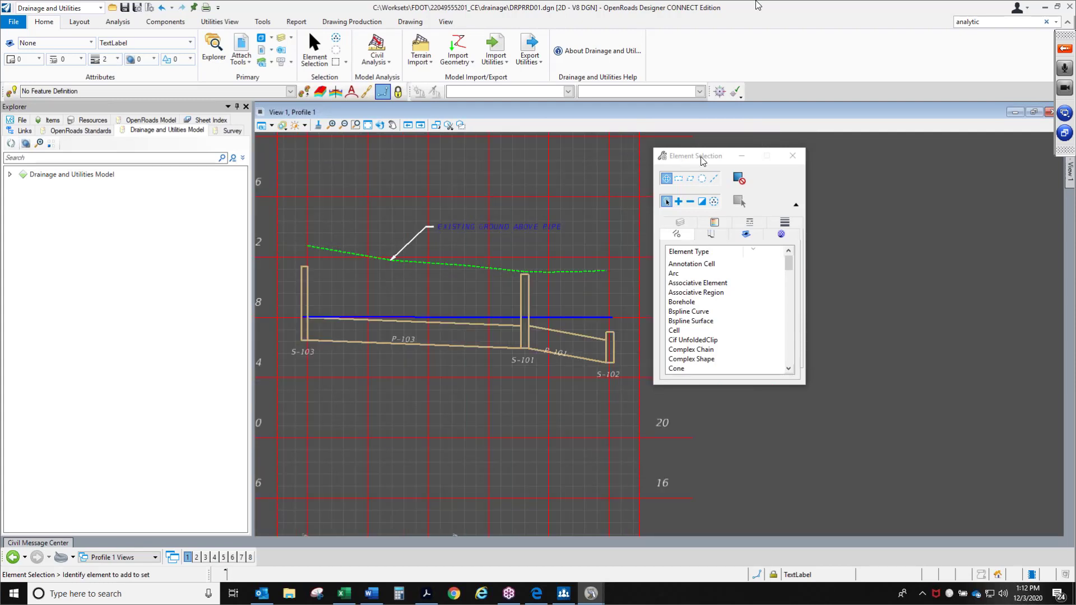
pyautogui.moveTo(699, 157); pyautogui.dragTo(768, 154)
pyautogui.scroll(2, 389, 234)
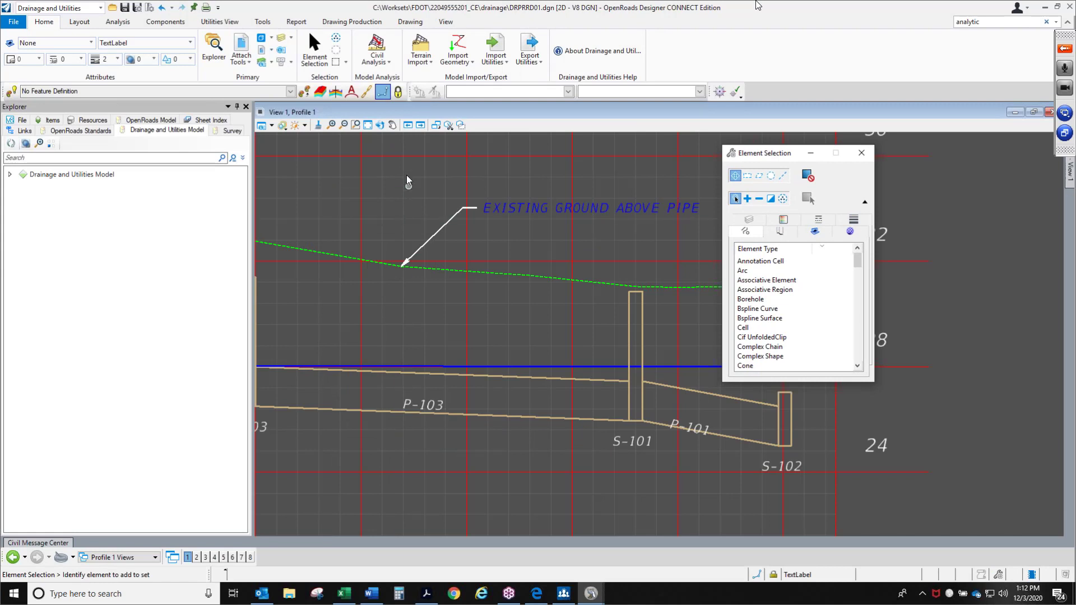
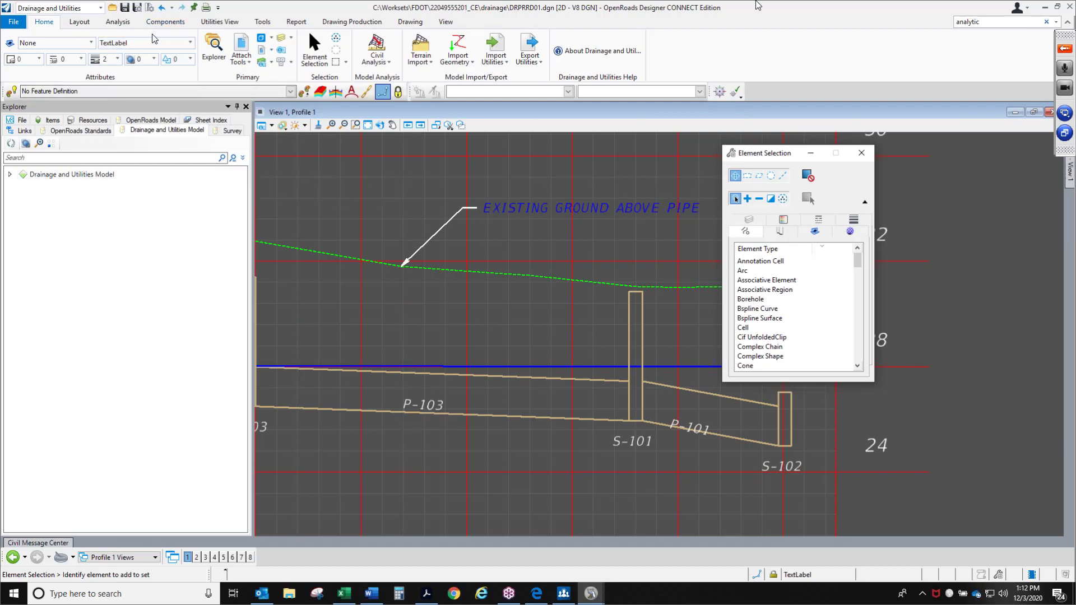
pyautogui.click(190, 43)
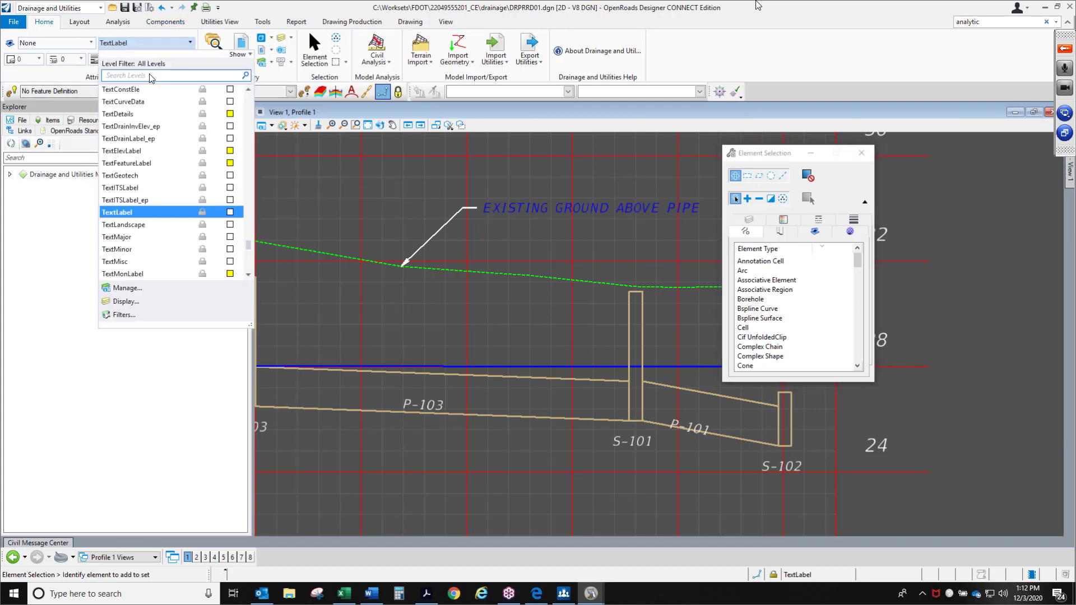
pyautogui.click(132, 212)
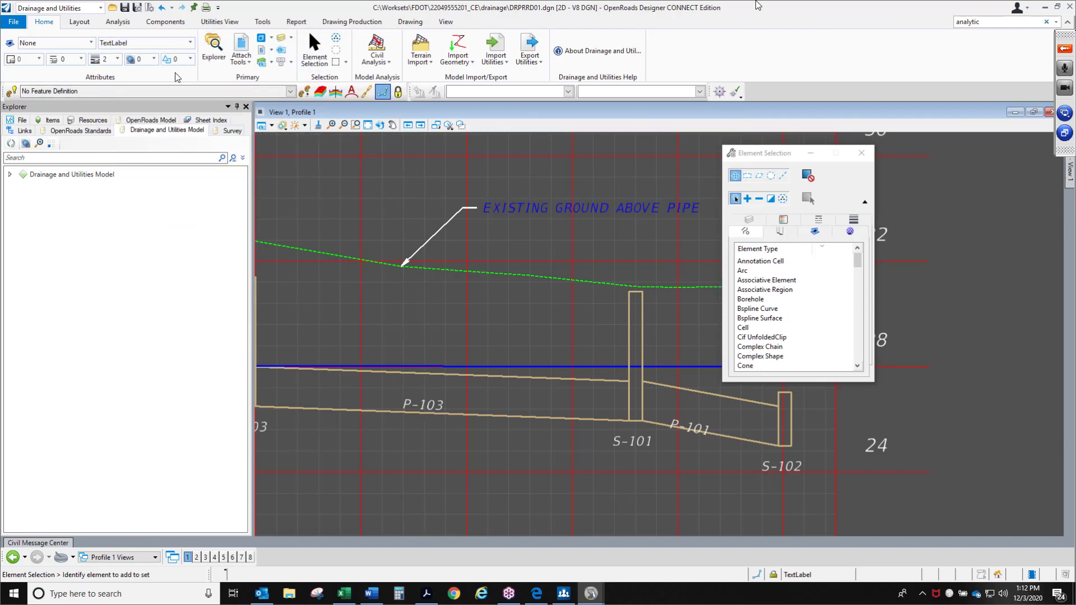
pyautogui.click(134, 44)
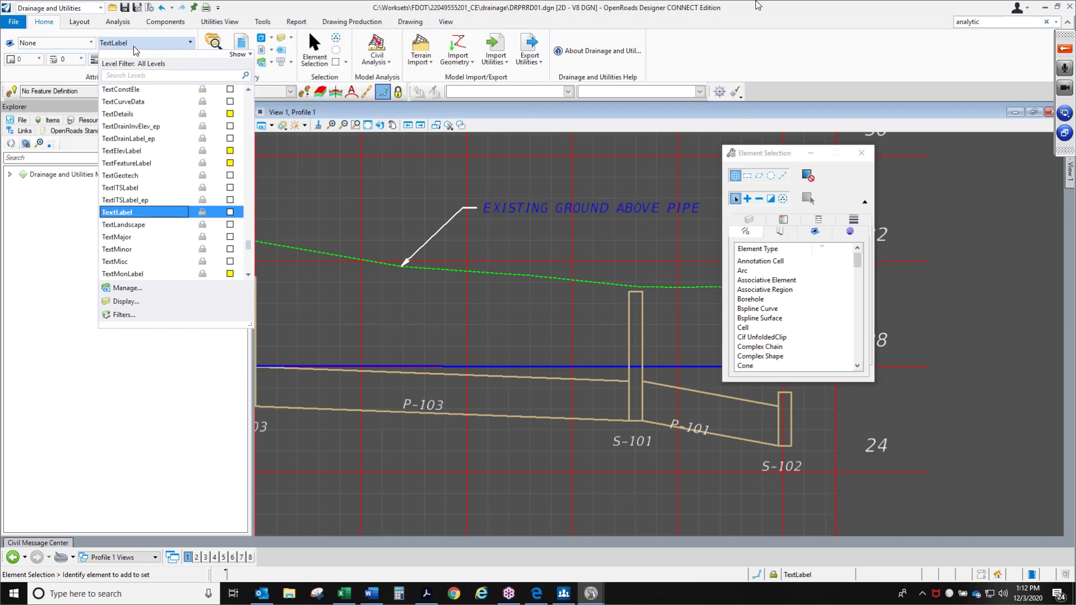
pyautogui.click(135, 44)
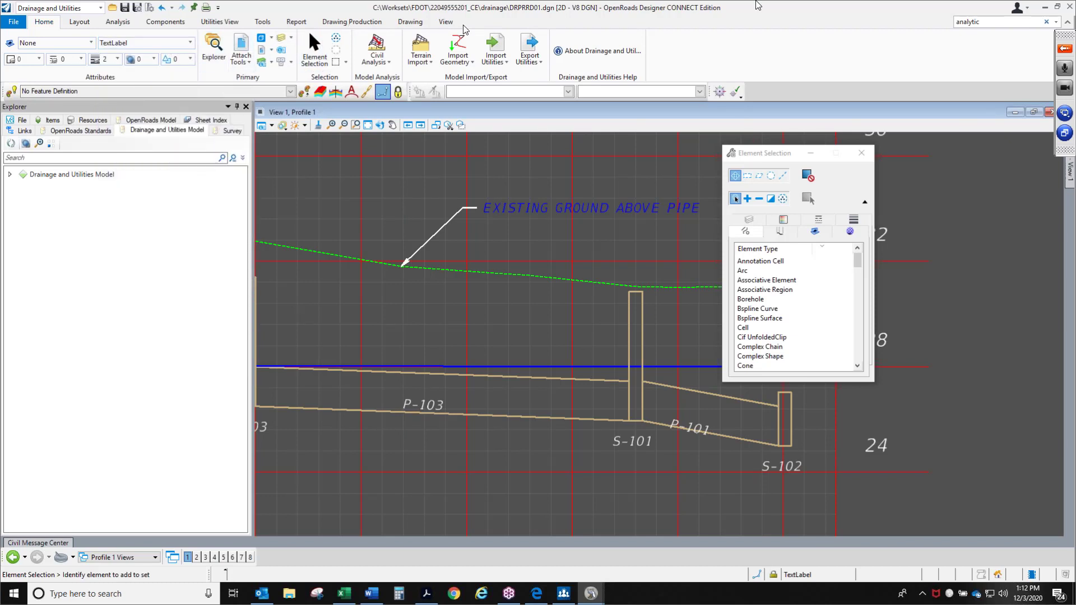
# Place a second note reading EXISTING GROUND in text style FDOT (Small), its leader on the green line to the left of the first note's
pyautogui.click(352, 21)
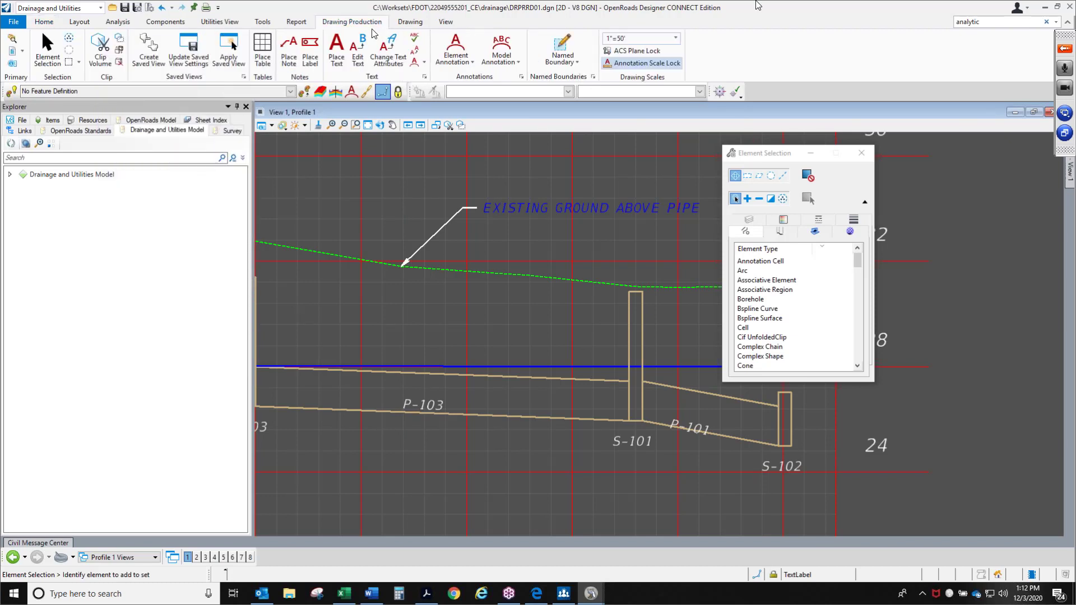
pyautogui.click(299, 59)
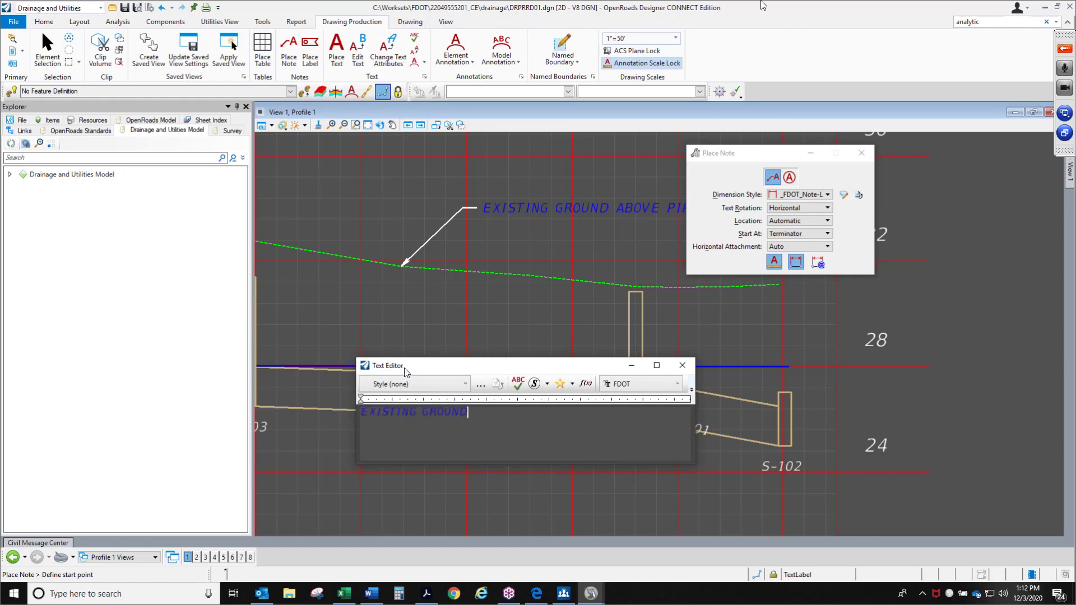
pyautogui.click(406, 386)
pyautogui.scroll(-2, 435, 521)
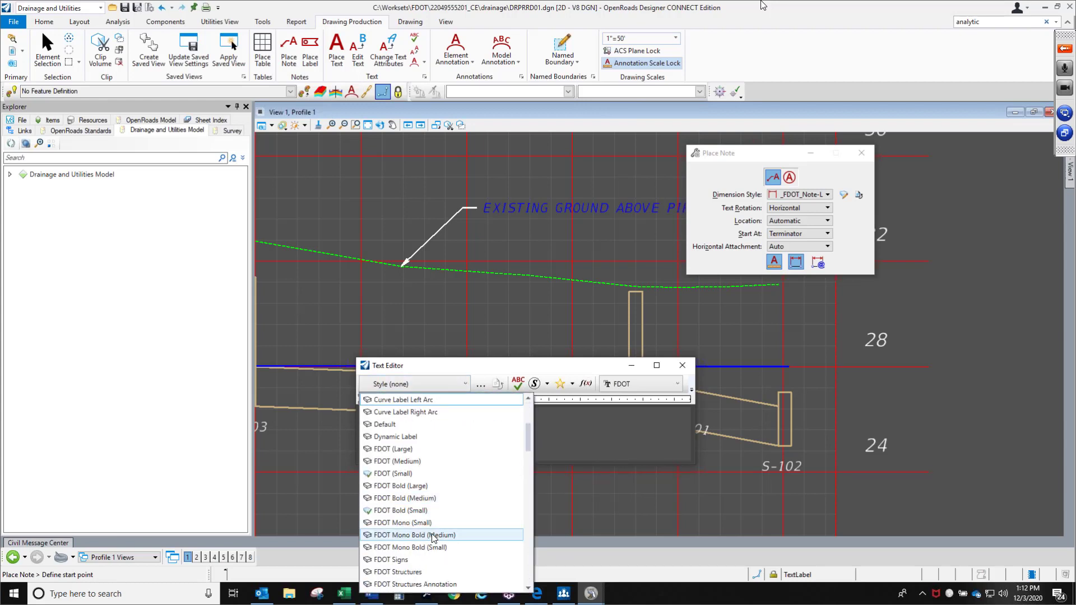
pyautogui.click(437, 473)
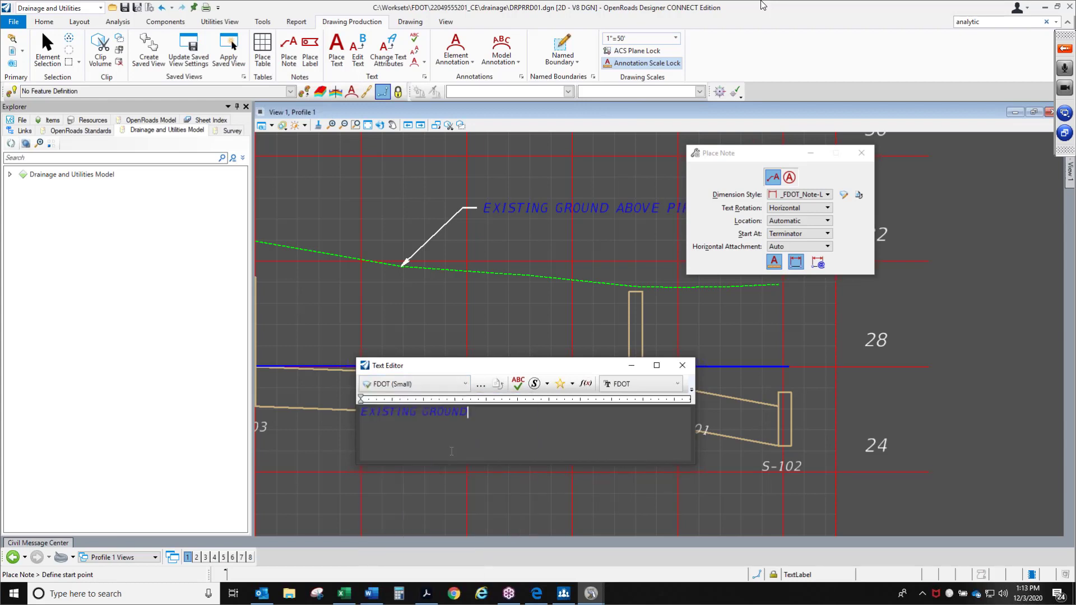
pyautogui.click(330, 255)
pyautogui.click(409, 167)
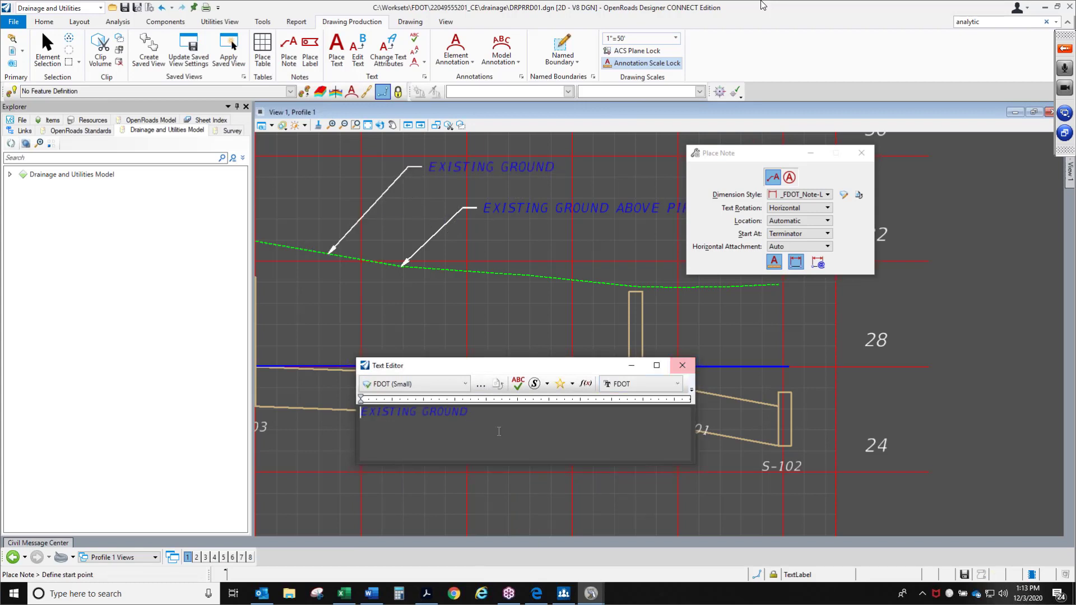
pyautogui.click(681, 365)
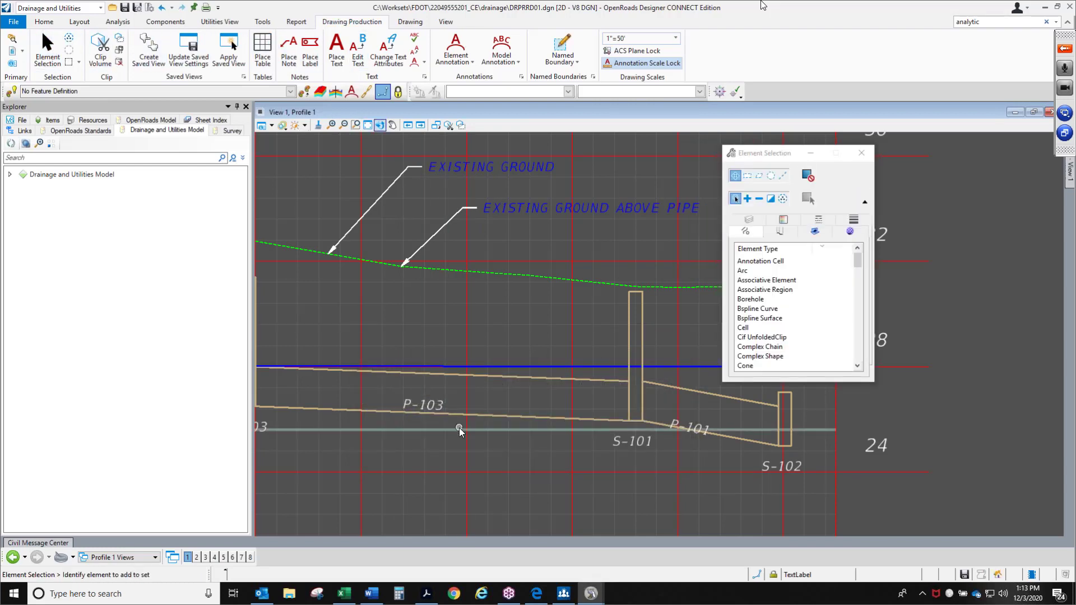
pyautogui.scroll(-3, 454, 266)
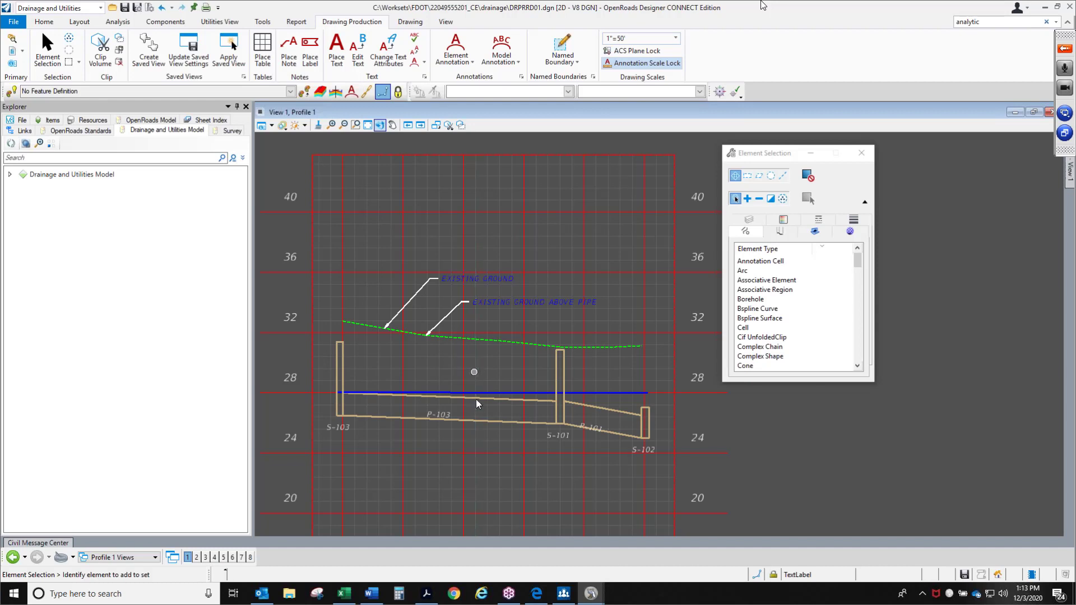
pyautogui.click(438, 335)
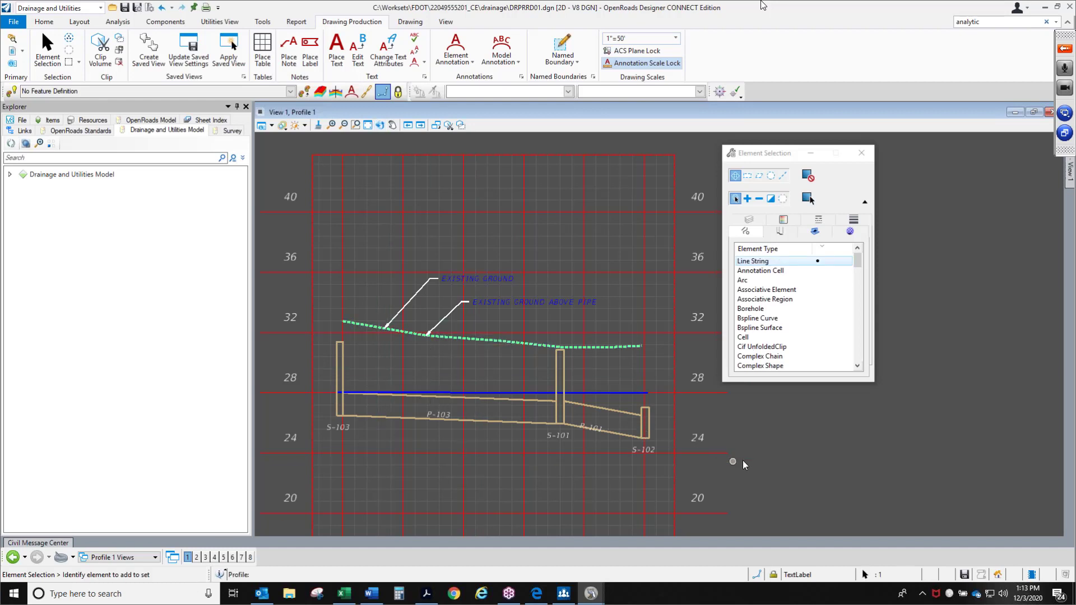
pyautogui.click(457, 465)
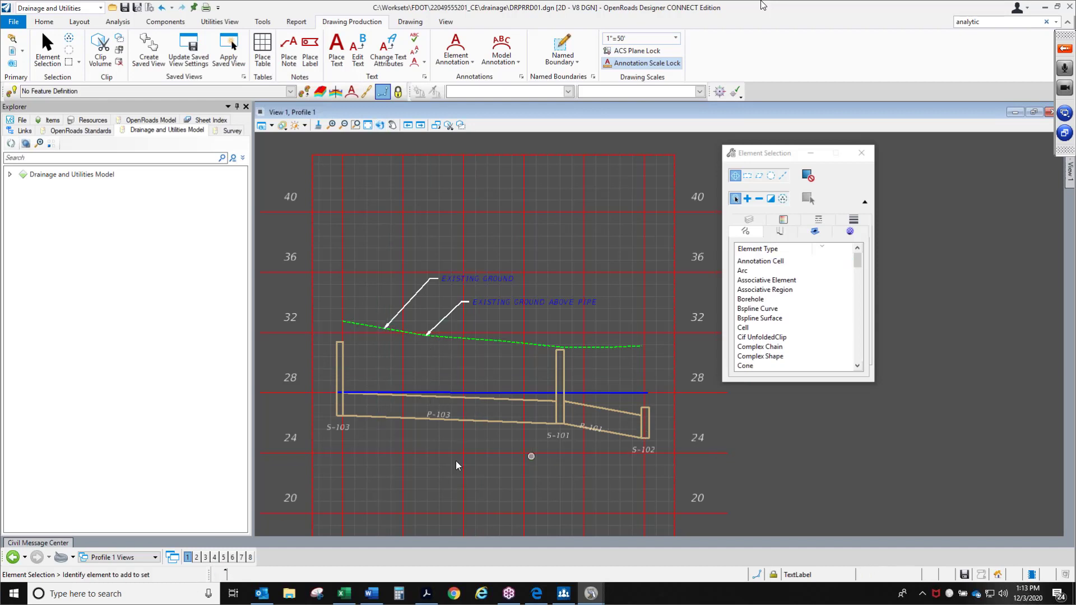
# Switch to the Default views, shift View 7 toward the centre, and expand the drainage model's profile runs down to S-103 to S-102
pyautogui.click(124, 557)
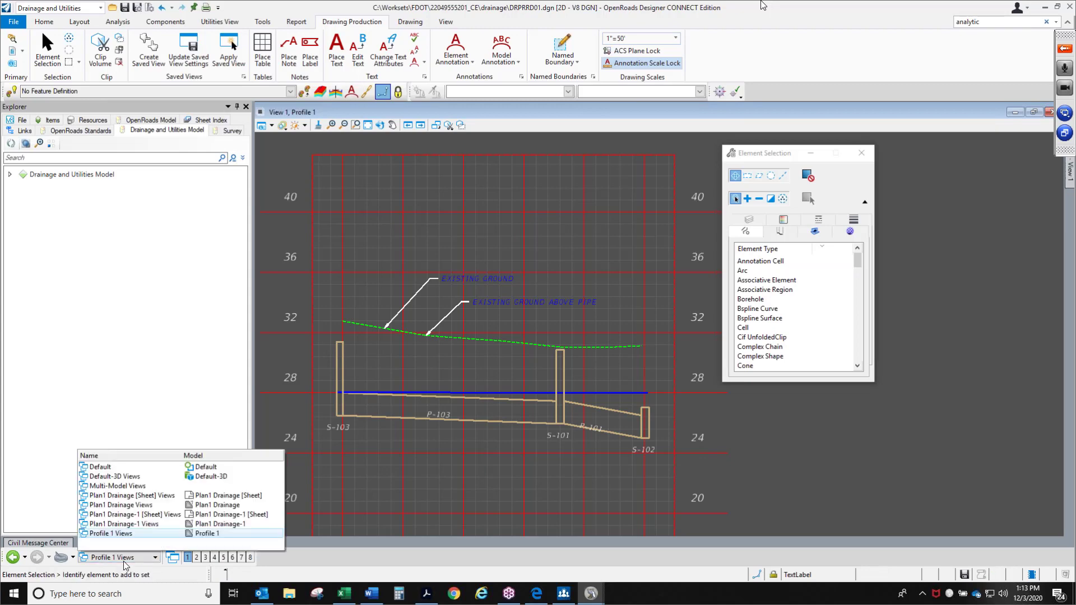
pyautogui.click(140, 467)
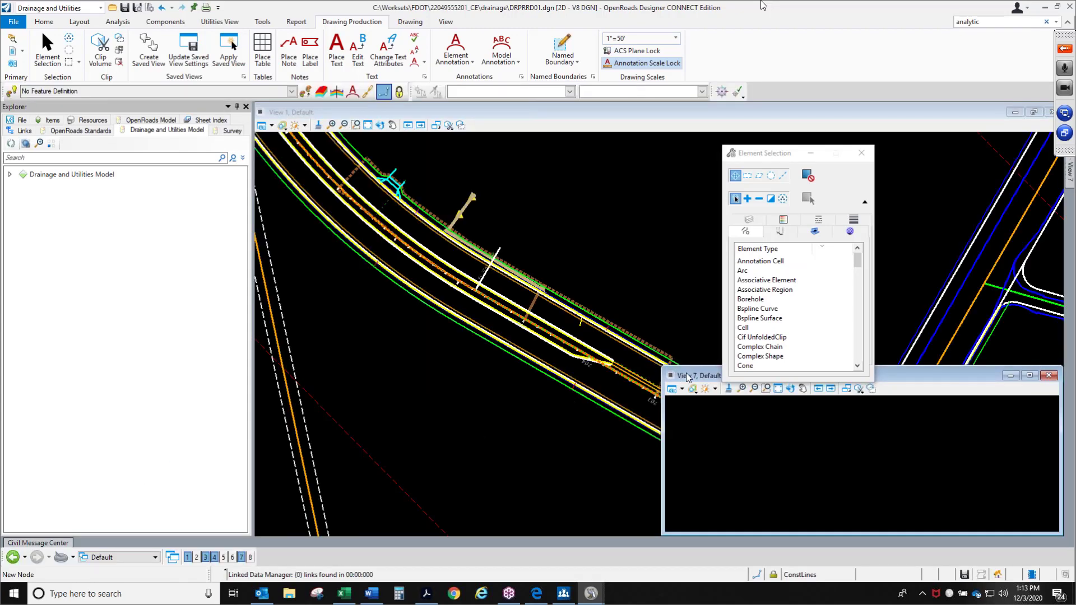
pyautogui.moveTo(687, 377); pyautogui.dragTo(334, 324)
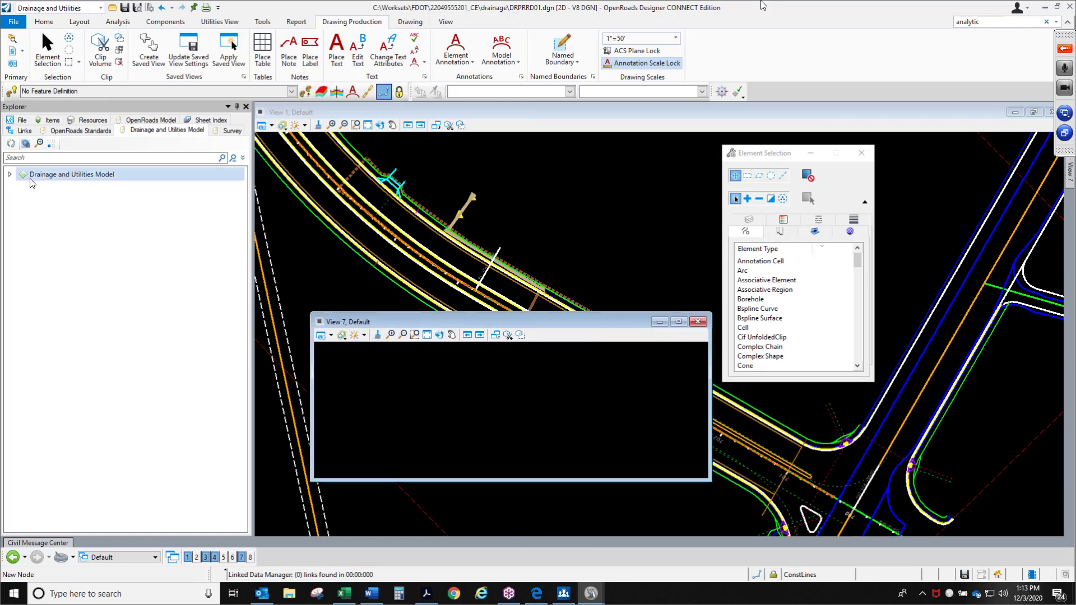
pyautogui.click(11, 175)
pyautogui.click(21, 188)
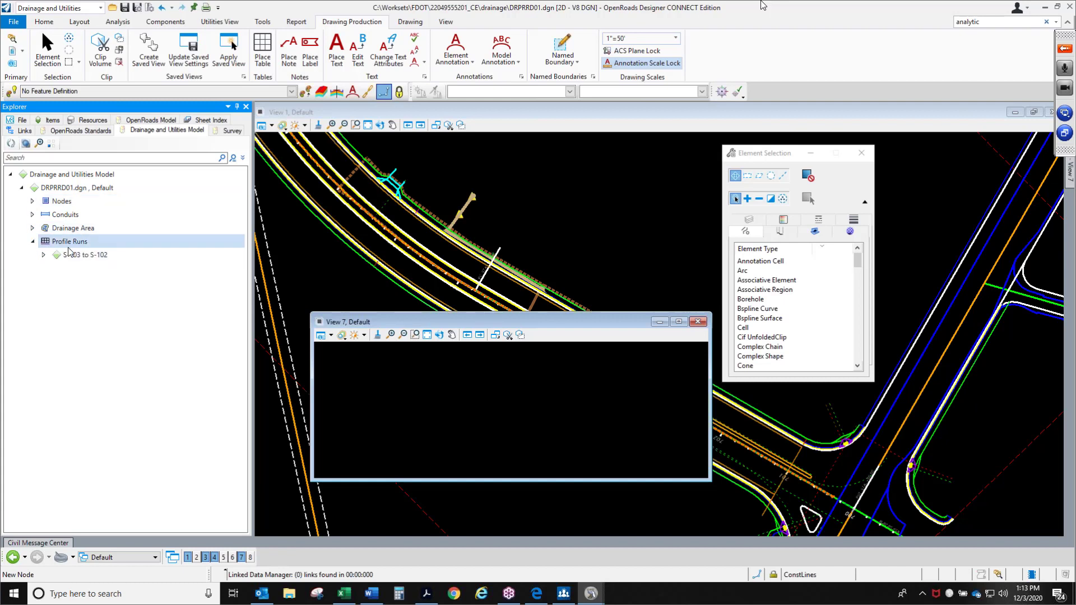
pyautogui.click(43, 256)
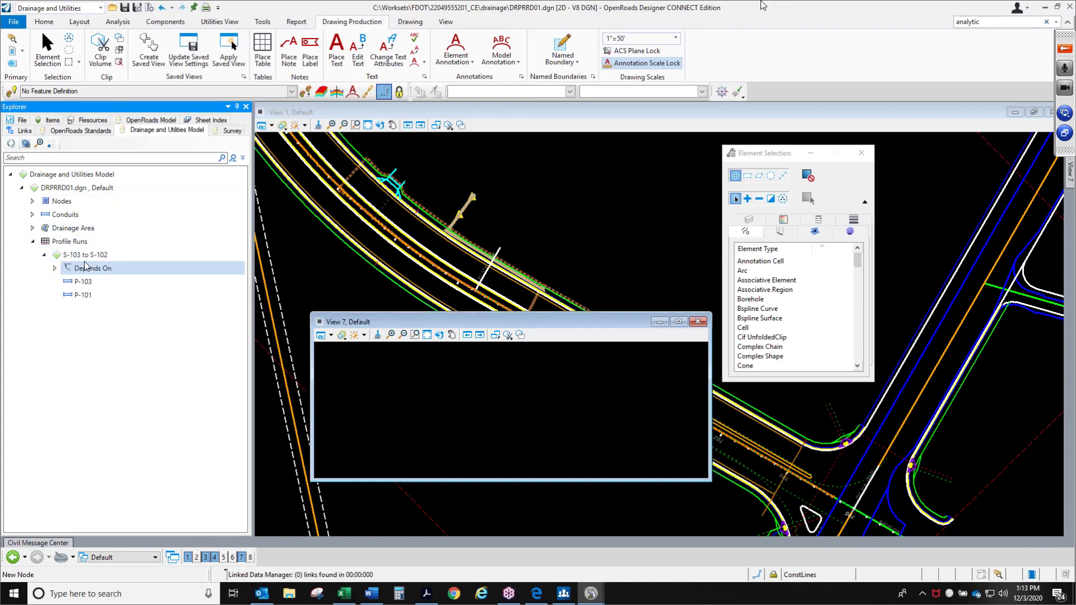
# Open the profile model of profile run S-103 to S-102 in View 7 and reposition that view
pyautogui.rightClick(86, 256)
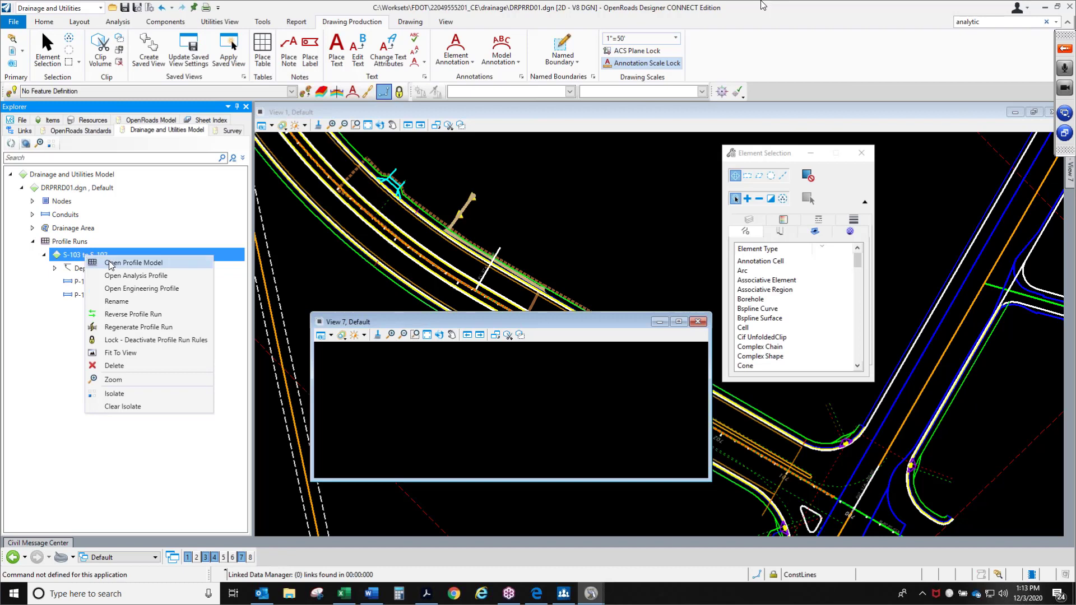
pyautogui.click(143, 264)
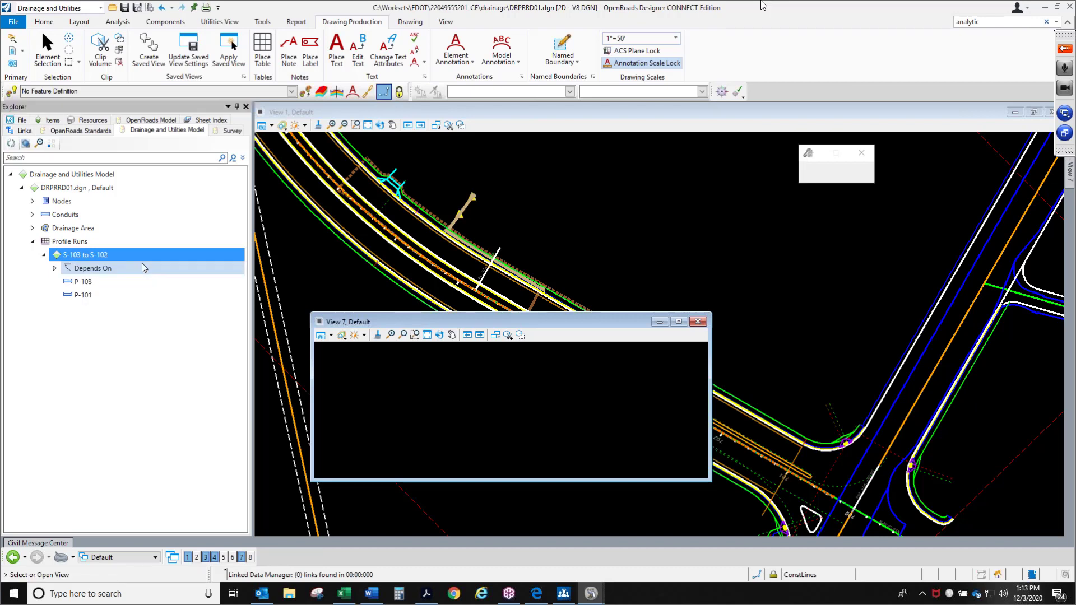
pyautogui.click(441, 404)
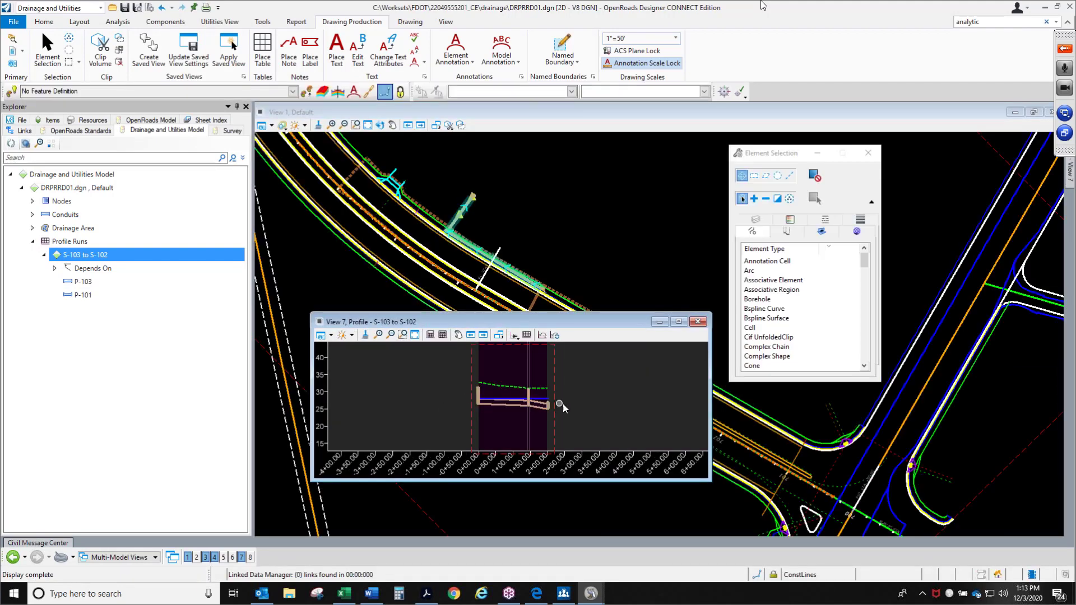
pyautogui.moveTo(620, 322); pyautogui.dragTo(578, 303)
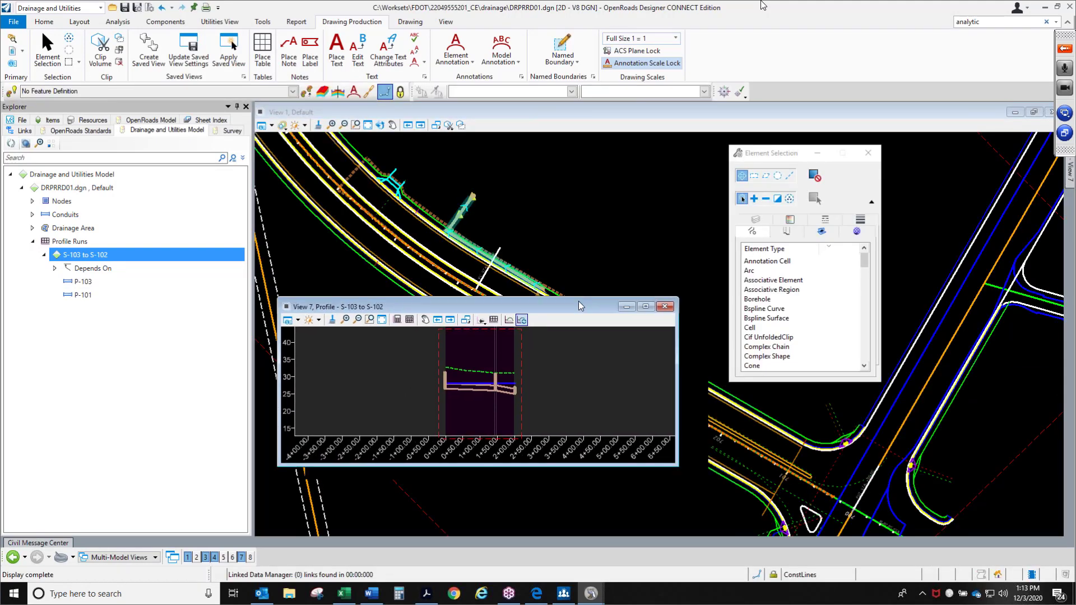
# Arrange the workspace as 3 Views Plan/Profile/3D and decline creating a dynamic profile view
pyautogui.rightClick(567, 197)
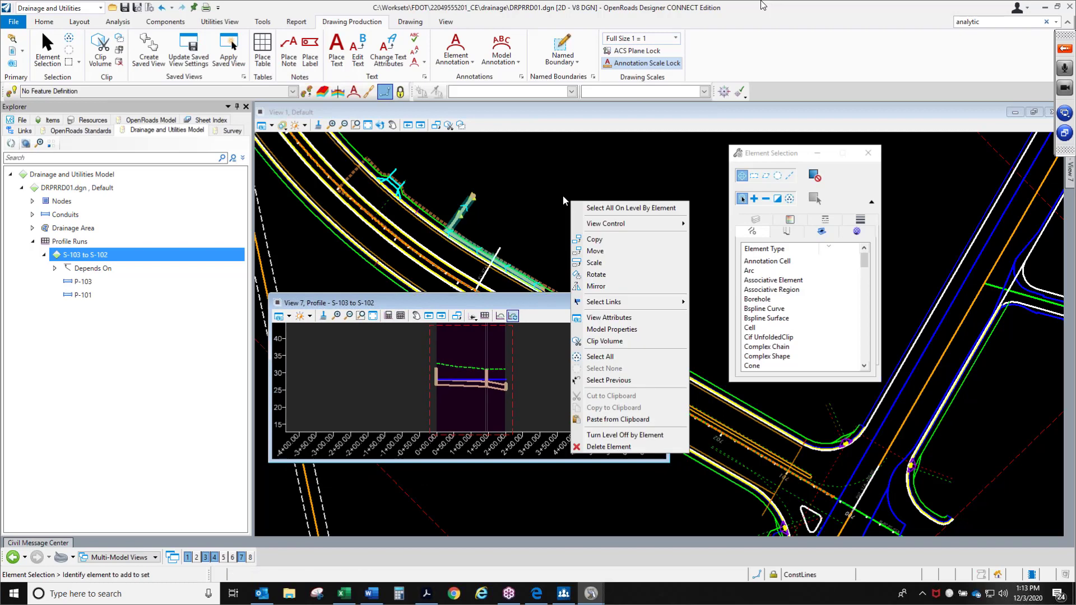
pyautogui.moveTo(602, 227)
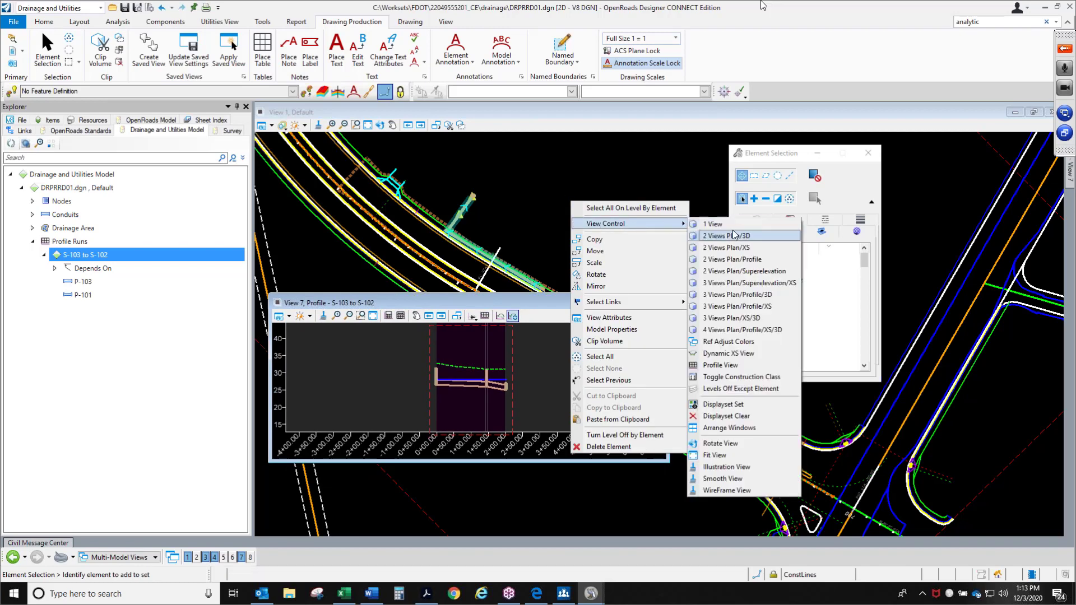
pyautogui.click(724, 294)
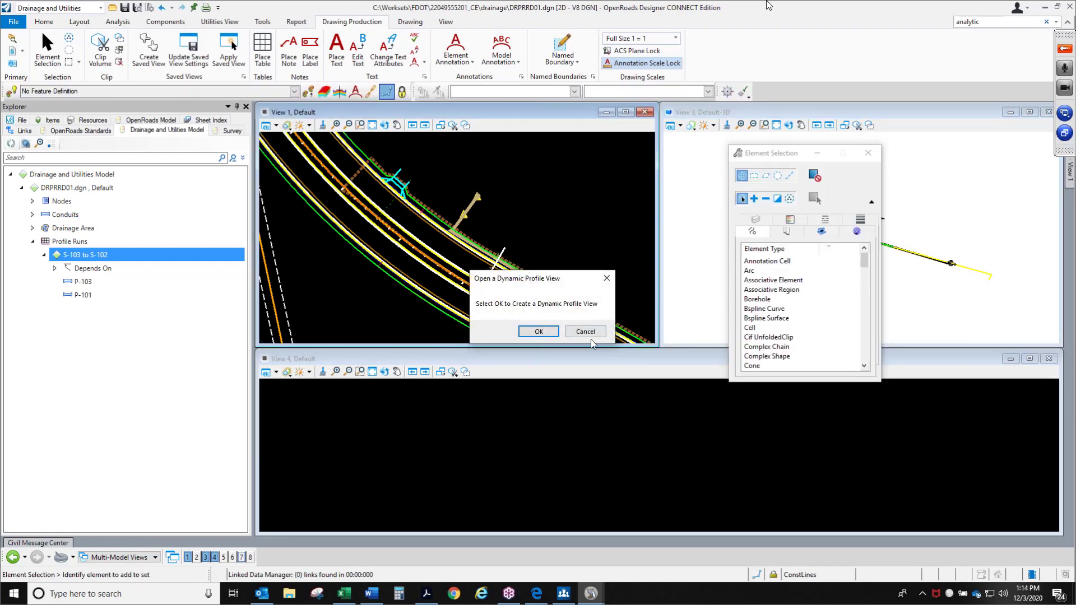
pyautogui.click(589, 334)
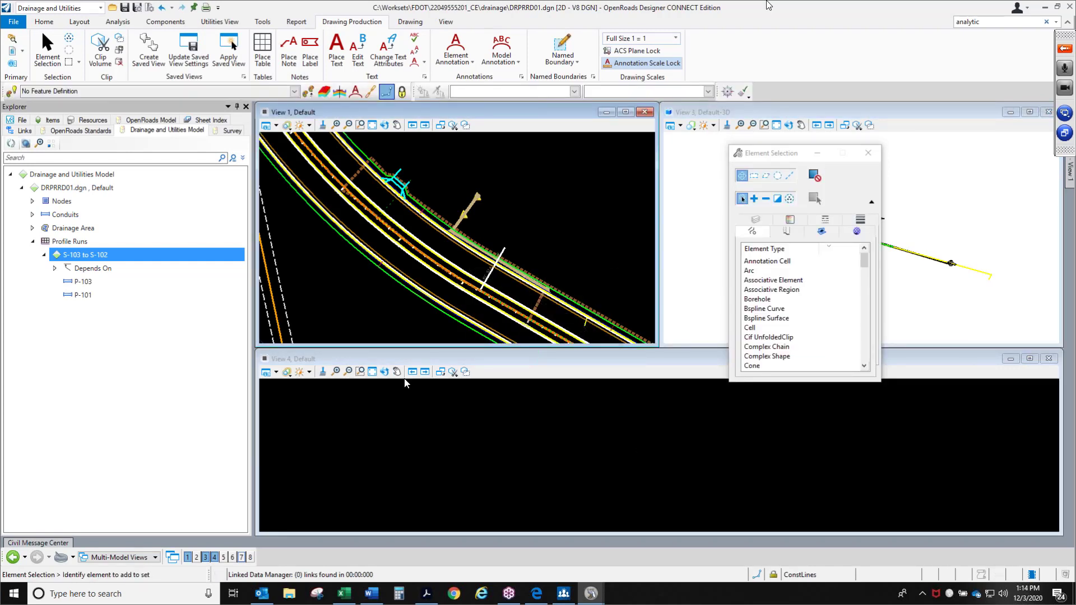
# Open the profile model of run S-103 to S-102 in View 4 and move the Element Selection dialog off the 3D view
pyautogui.rightClick(106, 257)
pyautogui.click(152, 259)
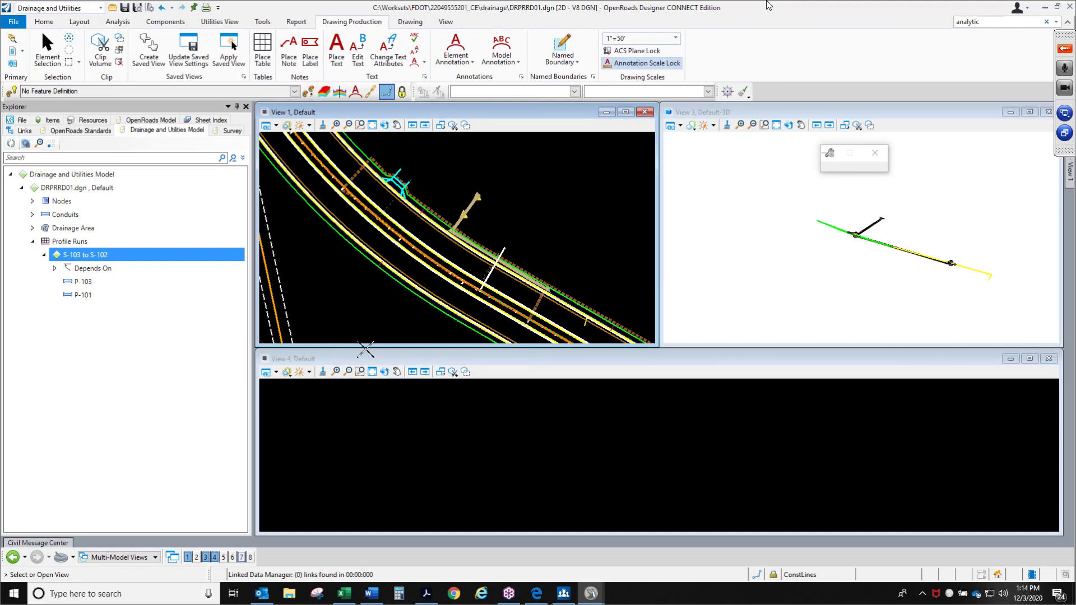
pyautogui.click(430, 441)
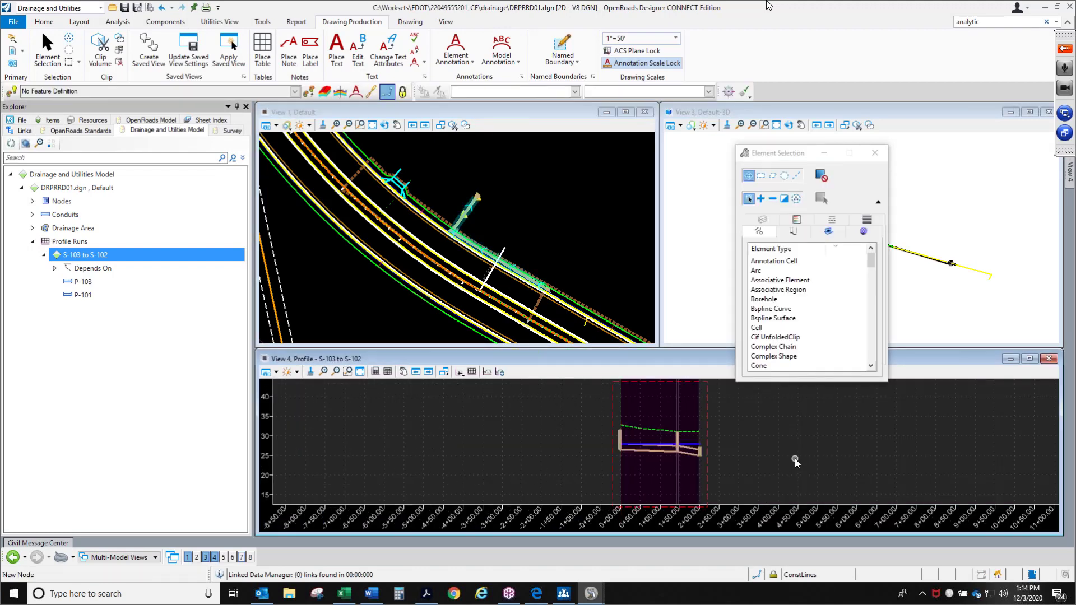
pyautogui.moveTo(775, 154); pyautogui.dragTo(218, 369)
pyautogui.scroll(5, 713, 444)
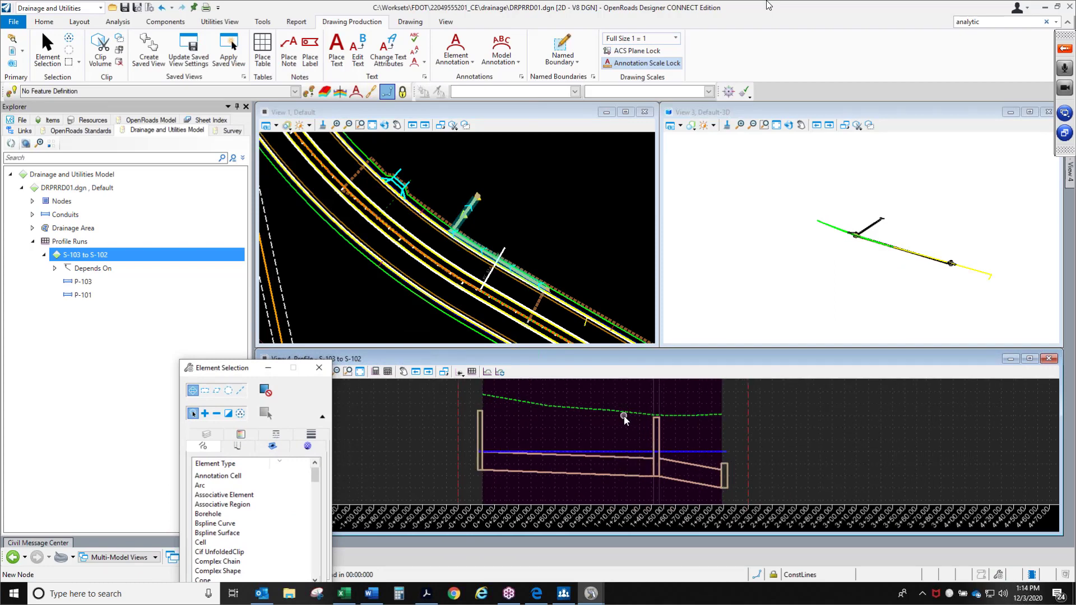
# Turn on the display of all five references in the Default-3D model and close the References dialog
pyautogui.click(726, 124)
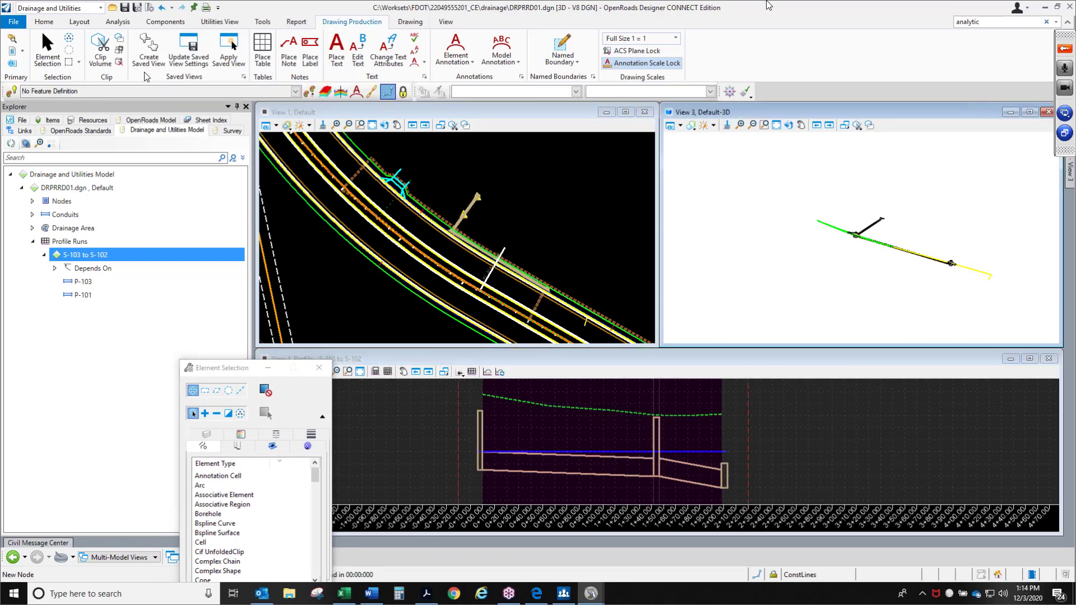
pyautogui.click(22, 51)
pyautogui.click(33, 63)
pyautogui.moveTo(440, 511); pyautogui.dragTo(733, 474)
pyautogui.click(792, 471)
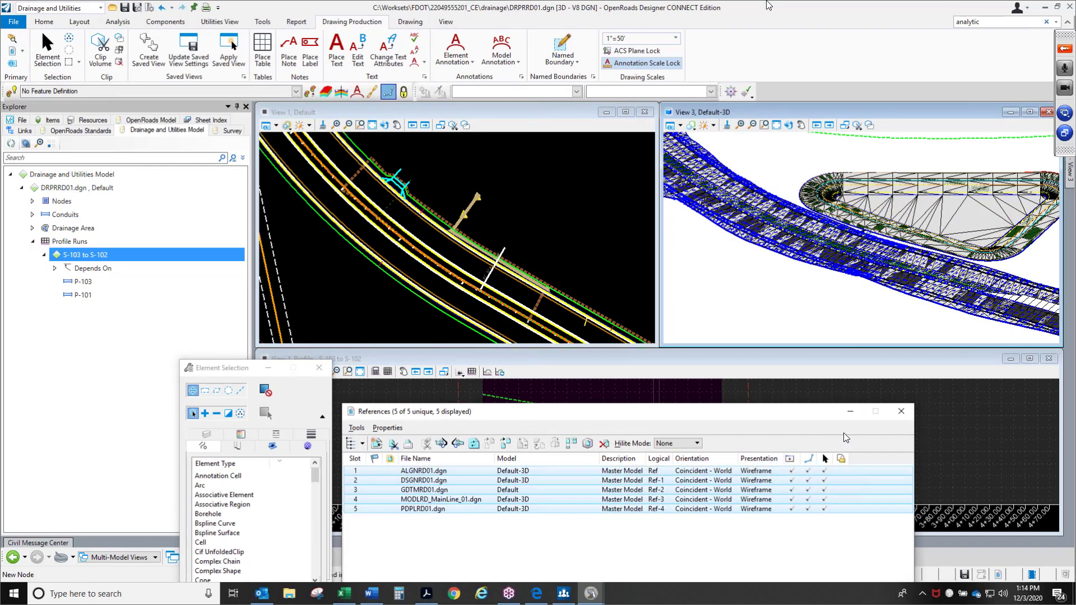
pyautogui.click(899, 412)
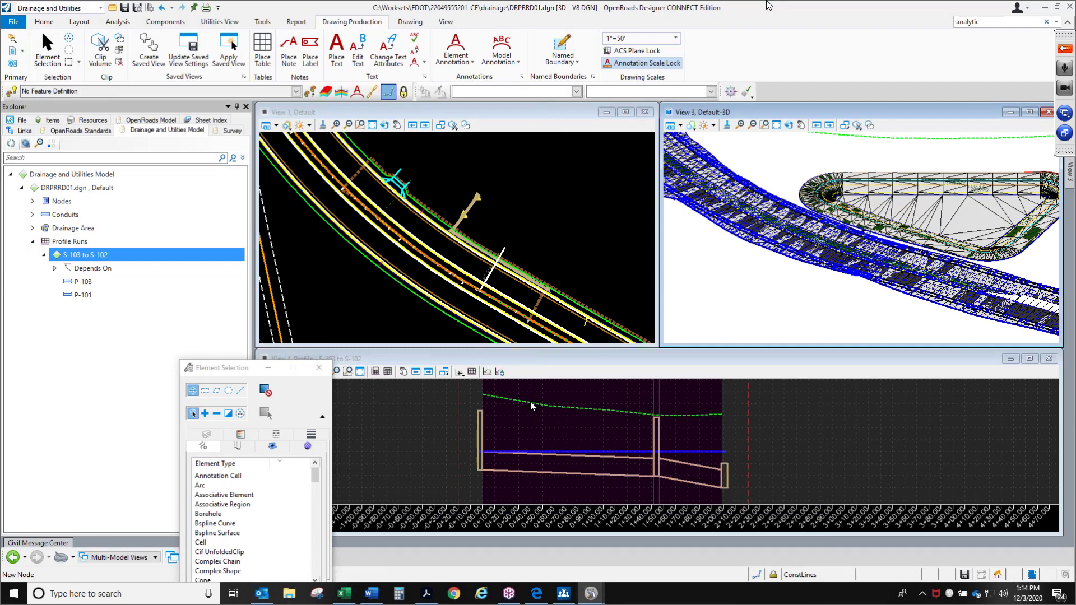
# Add the roadway surface from the 3D view to profile S-103 to S-102 with Quick Profile From Surface, leaving No Feature Definition
pyautogui.click(439, 358)
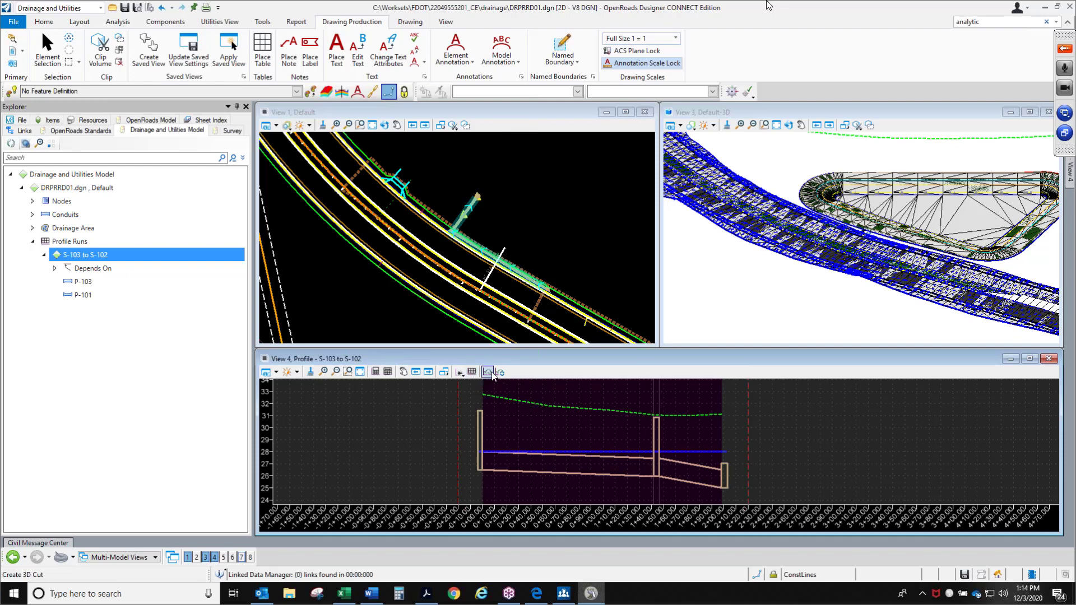
pyautogui.click(461, 373)
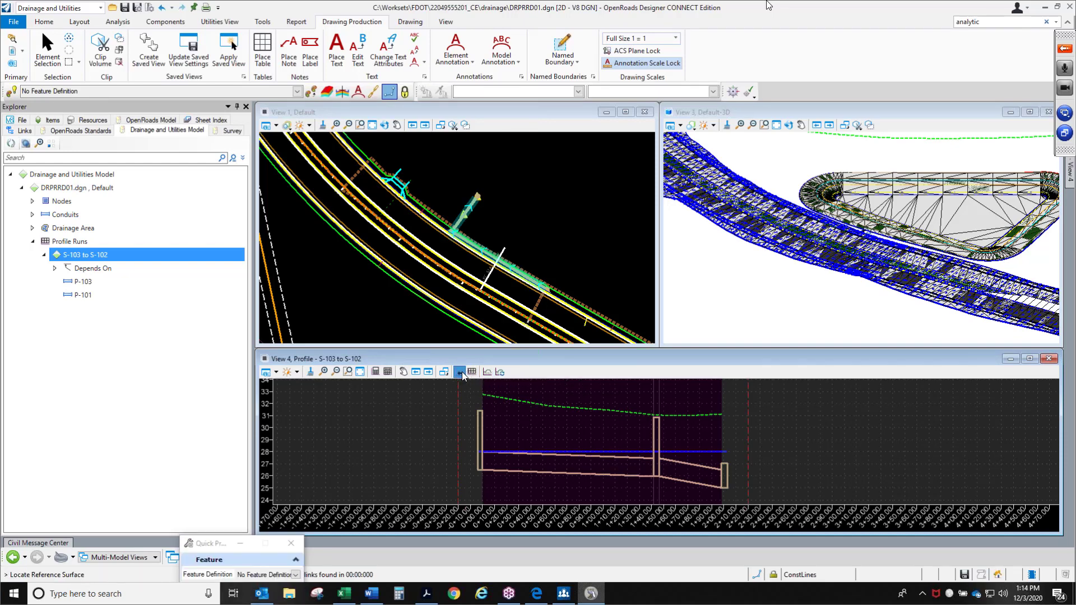
pyautogui.click(461, 374)
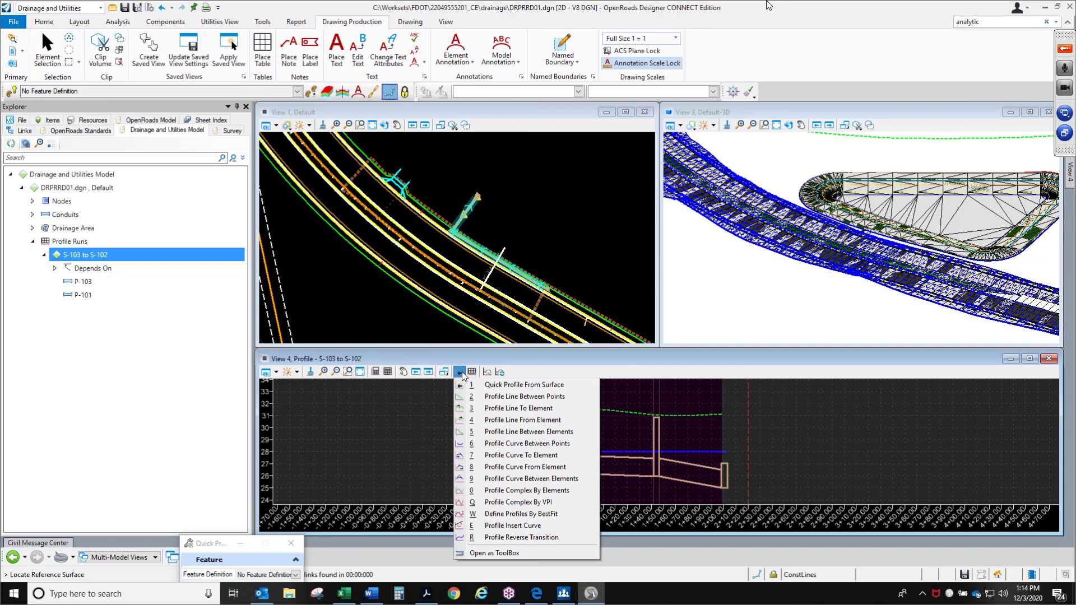
pyautogui.click(488, 386)
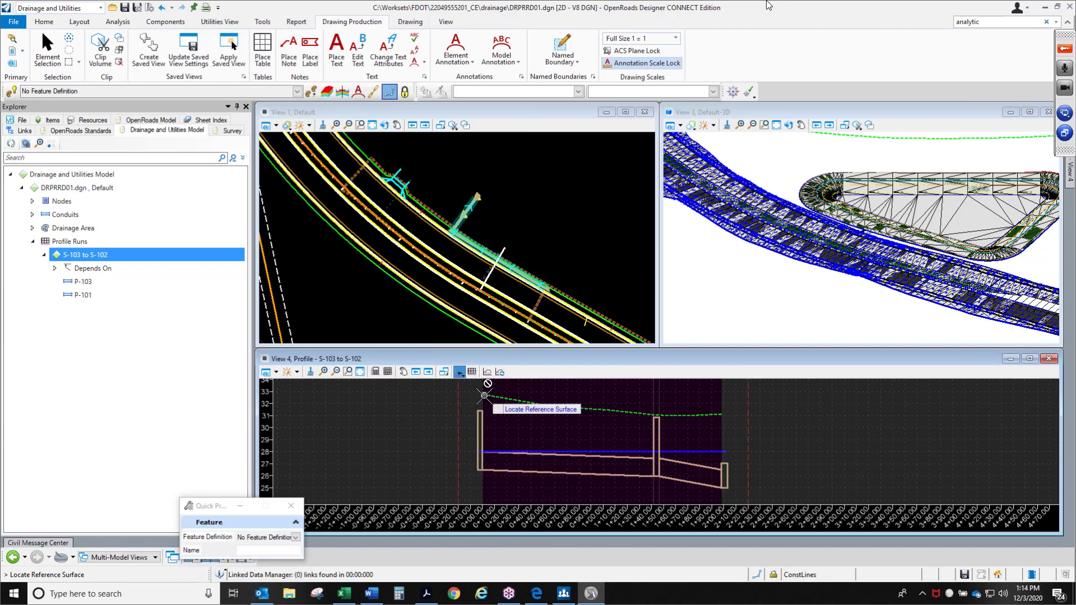
pyautogui.click(752, 246)
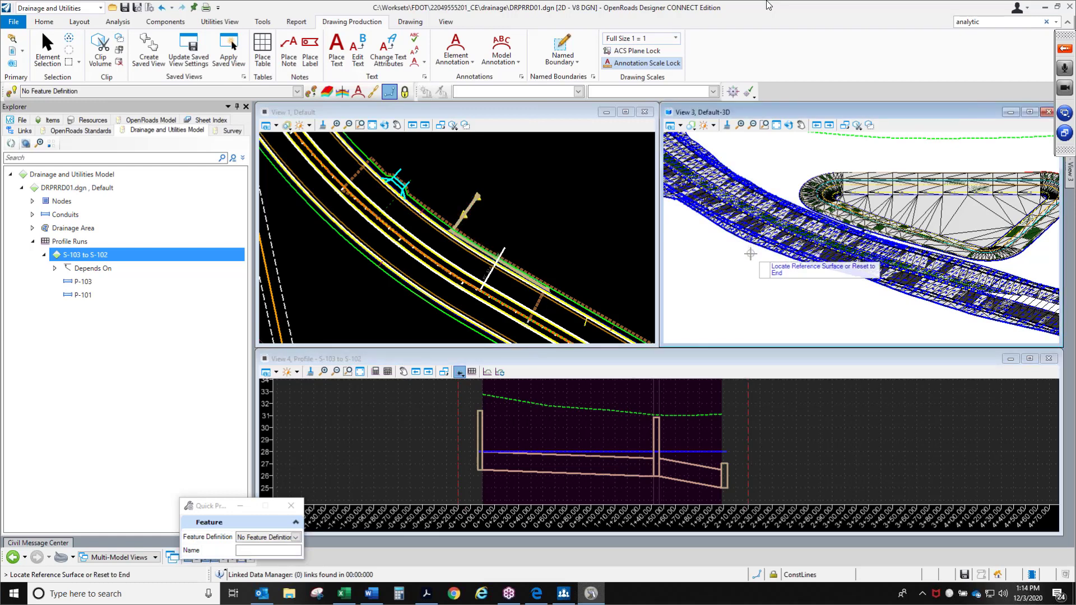
pyautogui.scroll(1, 737, 250)
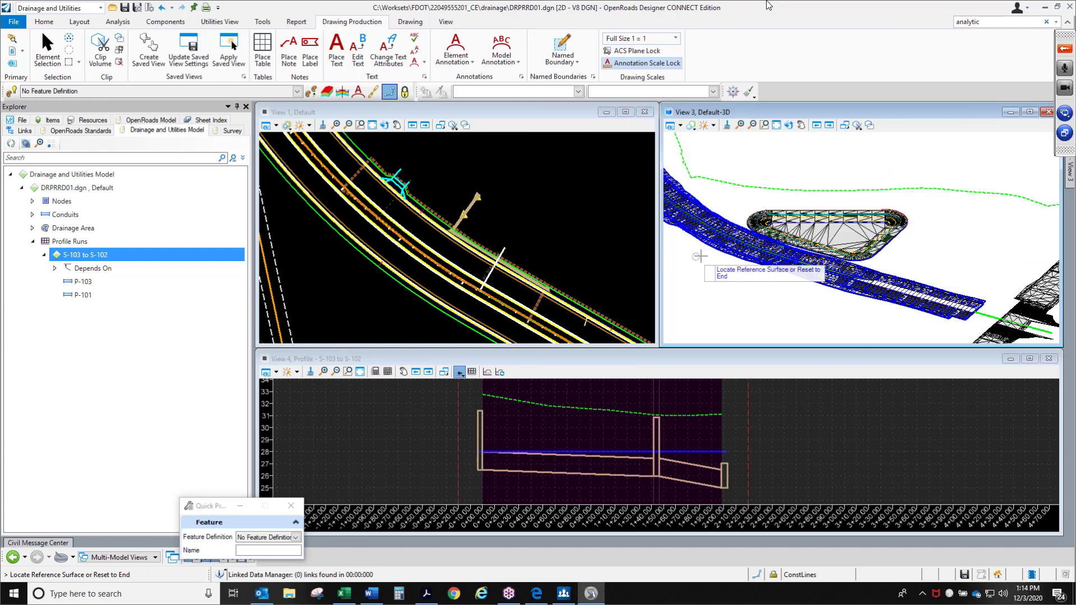
pyautogui.scroll(1, 840, 266)
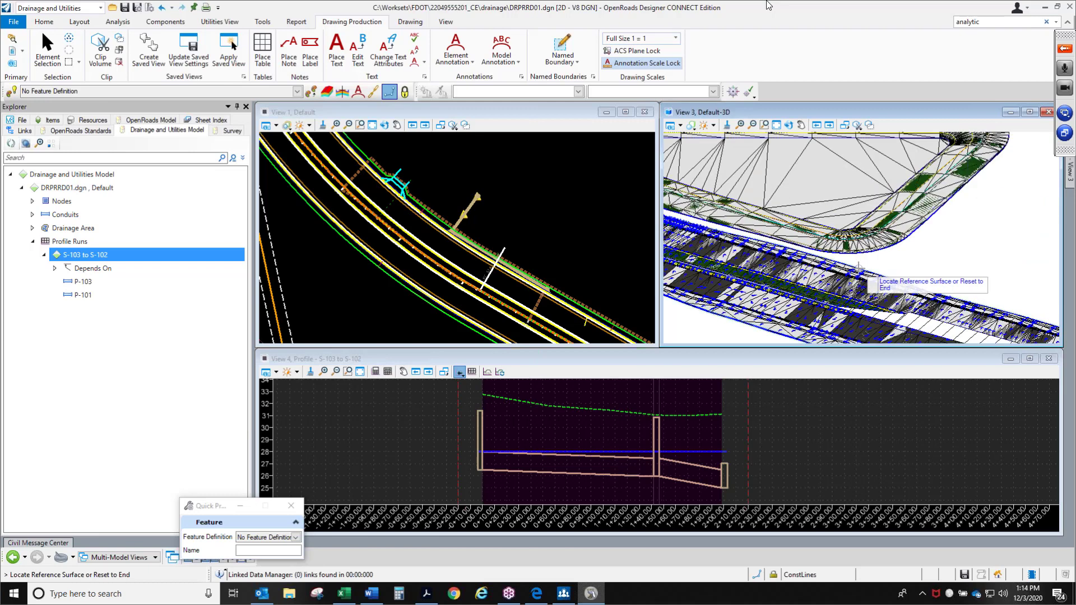
pyautogui.scroll(1, 859, 269)
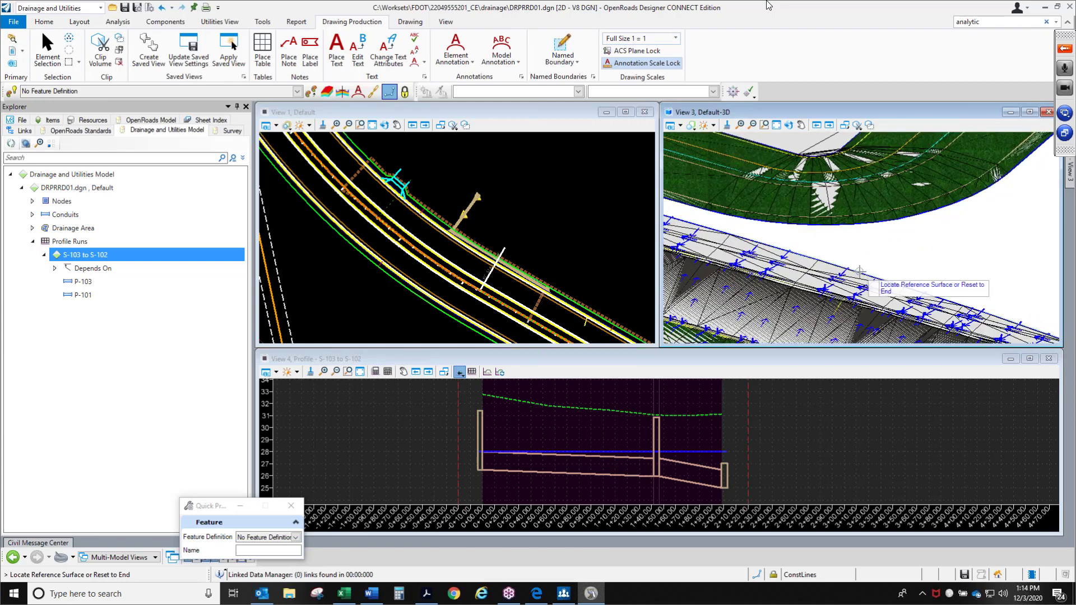
pyautogui.click(859, 271)
pyautogui.rightClick(856, 255)
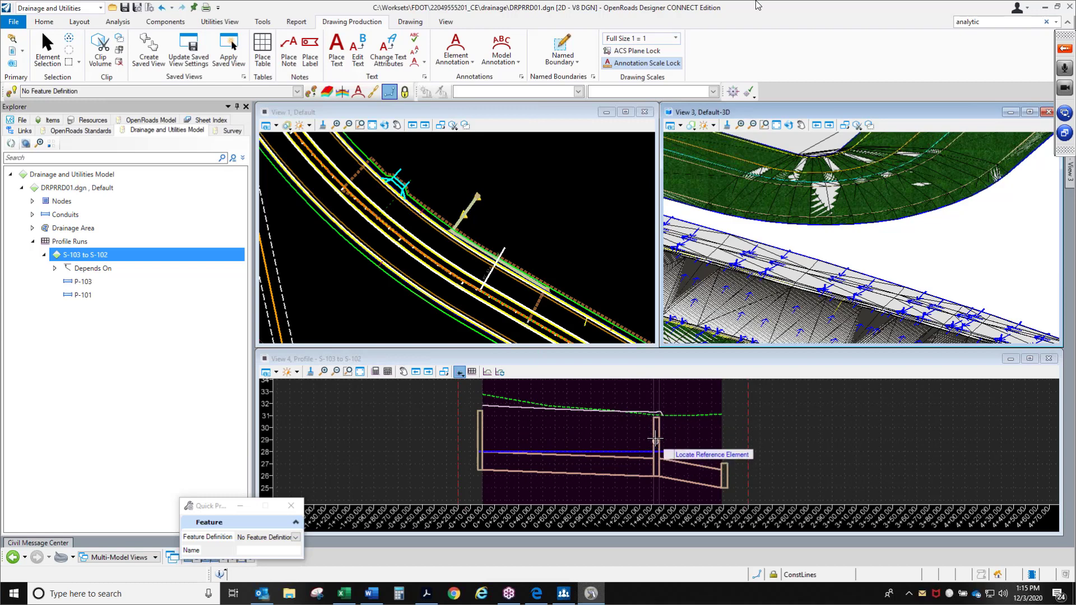
pyautogui.press('Escape')
# Add the POND2 terrain surface from the 3D view to profile S-103 to S-102 with Quick Profile From Surface, leaving No Feature Definition
pyautogui.scroll(3, 471, 241)
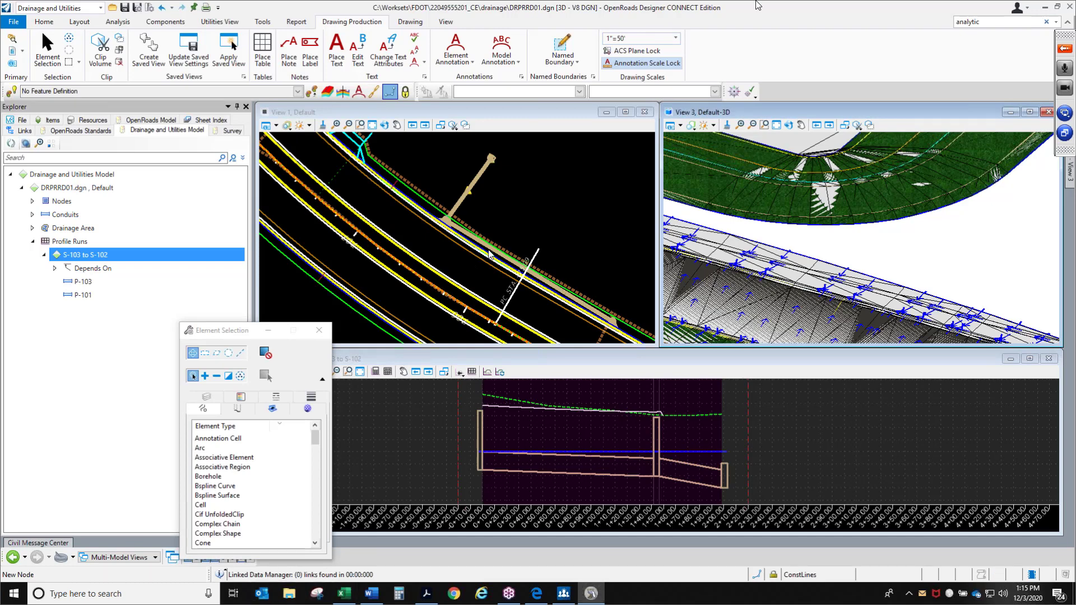
pyautogui.click(497, 211)
pyautogui.scroll(2, 456, 217)
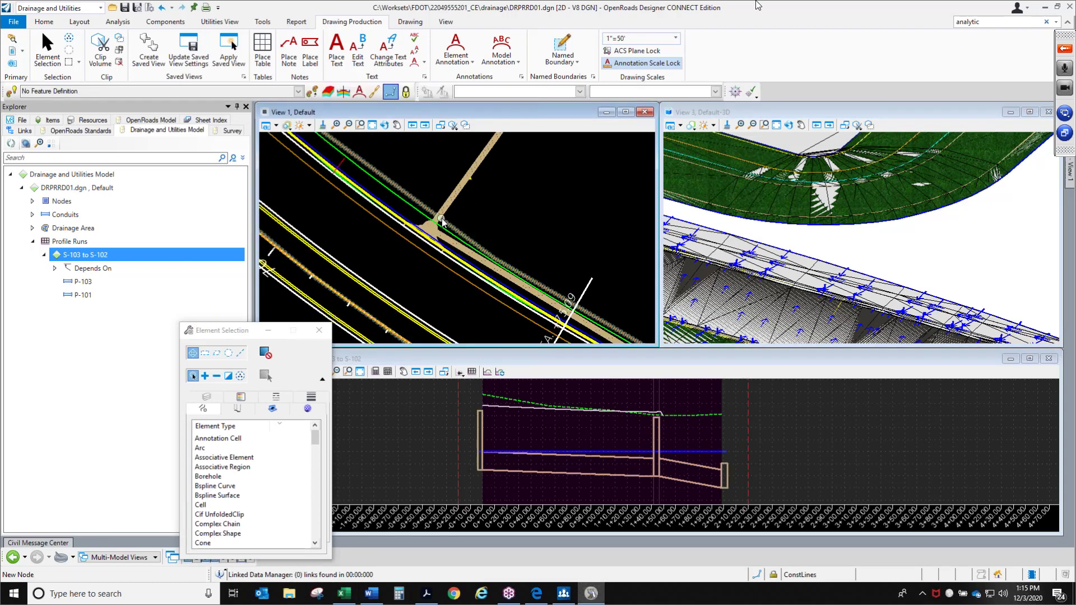
pyautogui.scroll(-2, 474, 170)
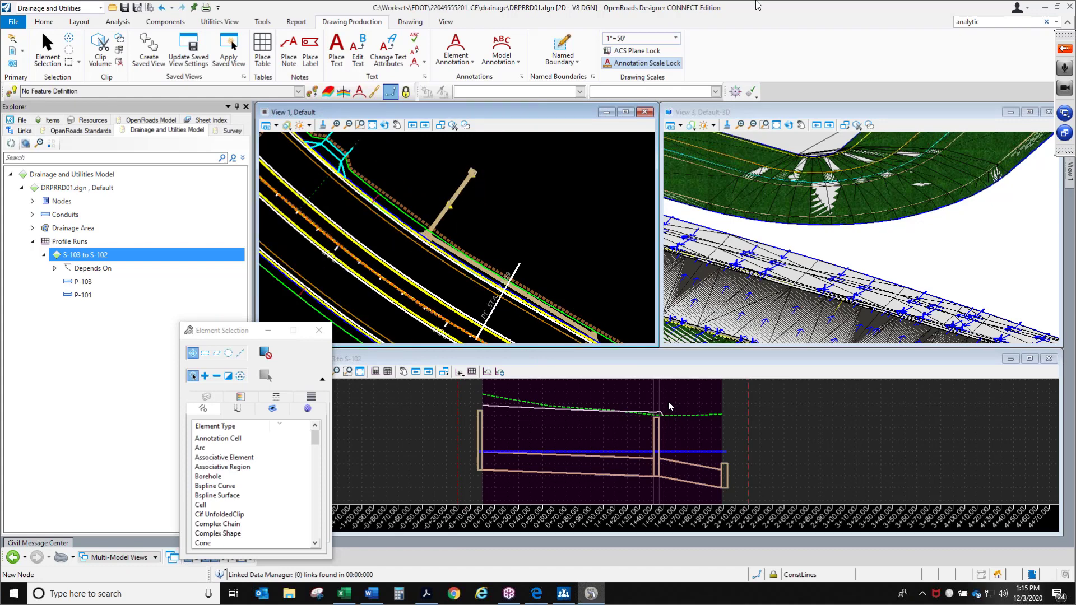
pyautogui.click(661, 361)
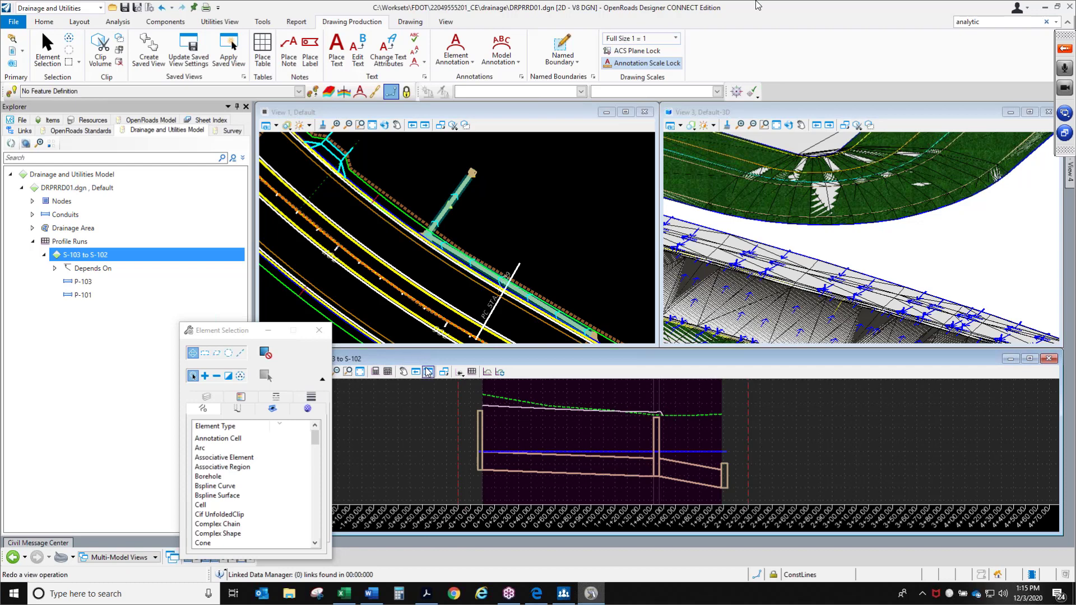
pyautogui.click(459, 371)
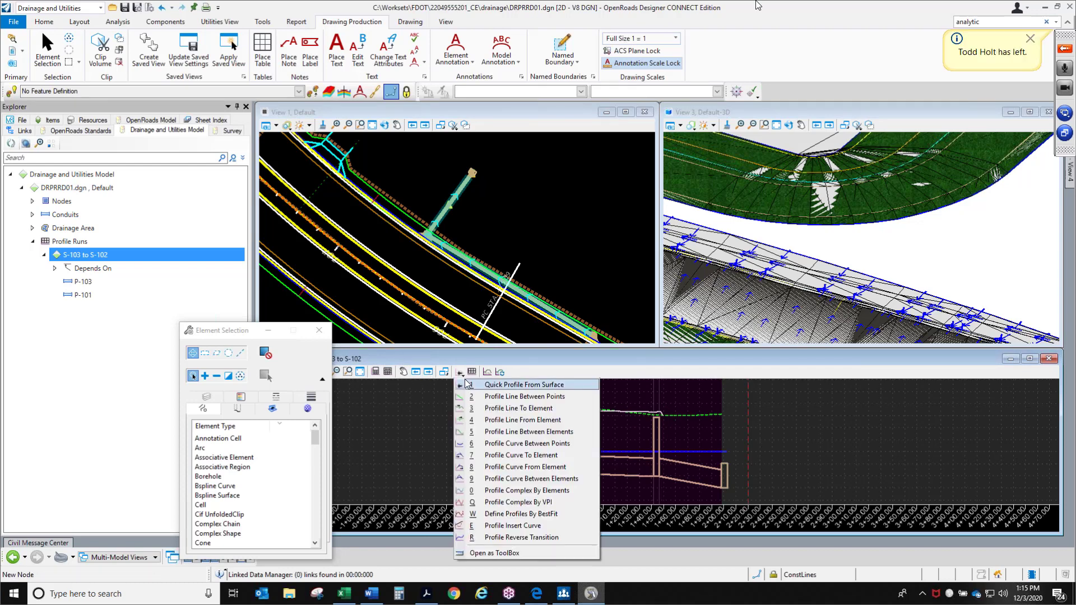
pyautogui.click(467, 382)
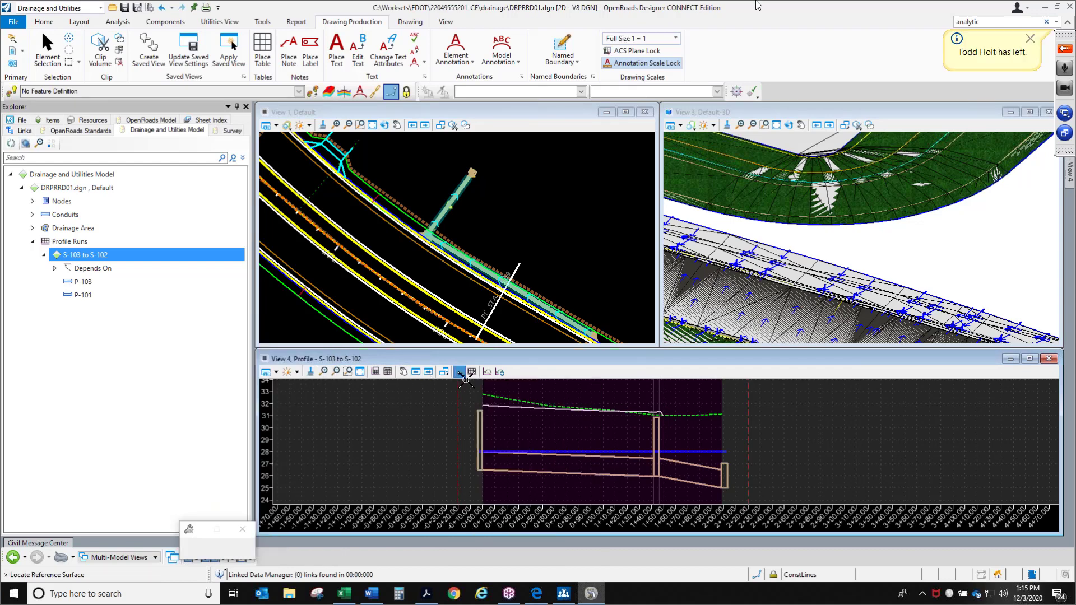
pyautogui.click(753, 221)
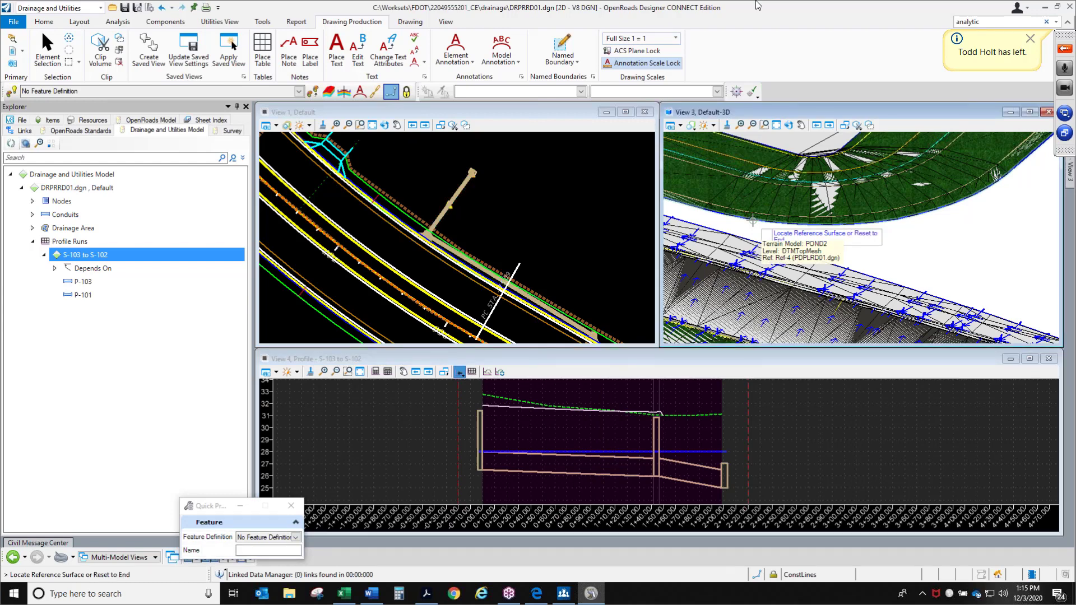
pyautogui.rightClick(753, 221)
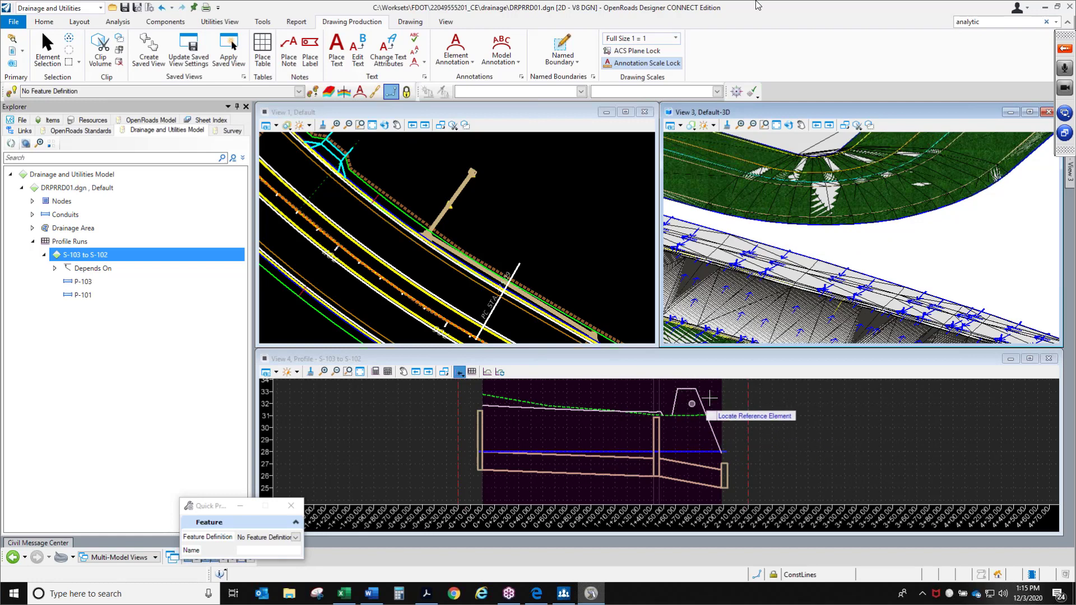
pyautogui.scroll(2, 711, 395)
pyautogui.scroll(-3, 703, 412)
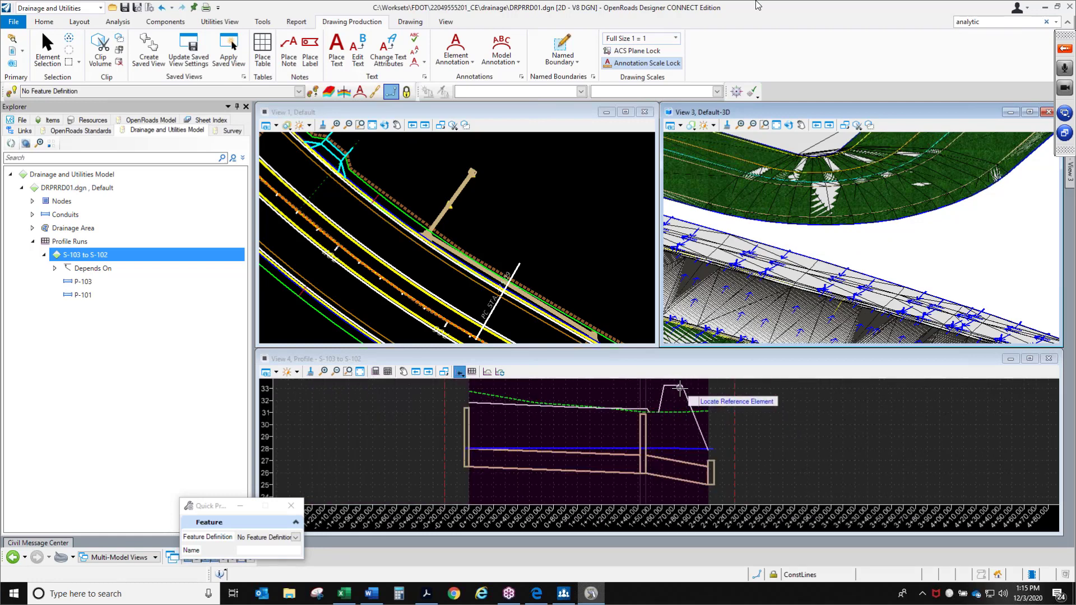
pyautogui.rightClick(696, 428)
pyautogui.click(771, 452)
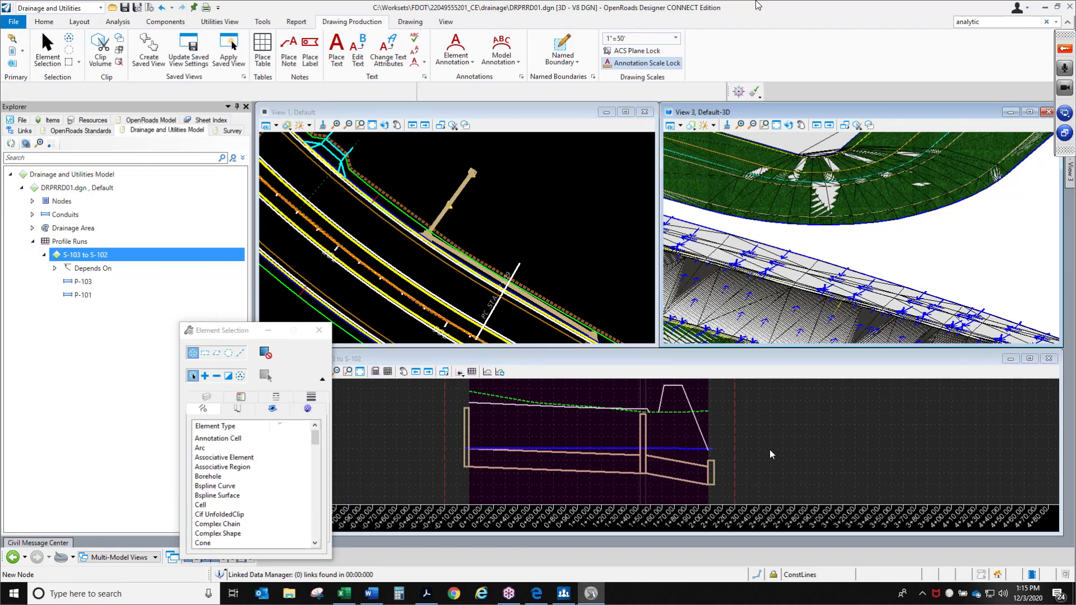
# Shorten the plan and 3D views and enlarge the View 4 profile upward into the freed space
pyautogui.moveTo(577, 317); pyautogui.dragTo(579, 284)
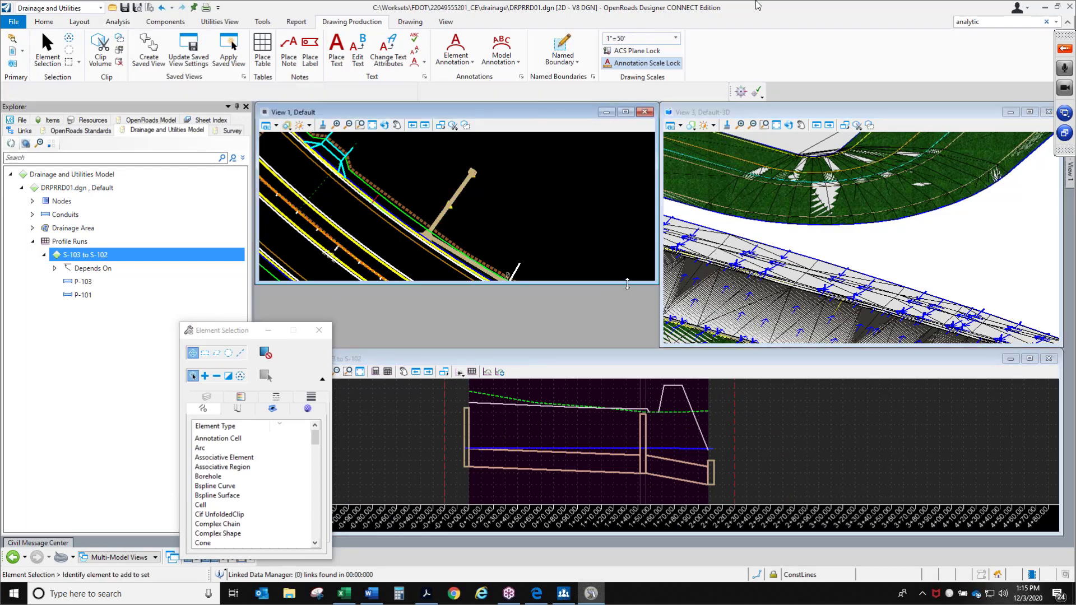
pyautogui.moveTo(626, 318); pyautogui.dragTo(626, 284)
pyautogui.scroll(3, 619, 456)
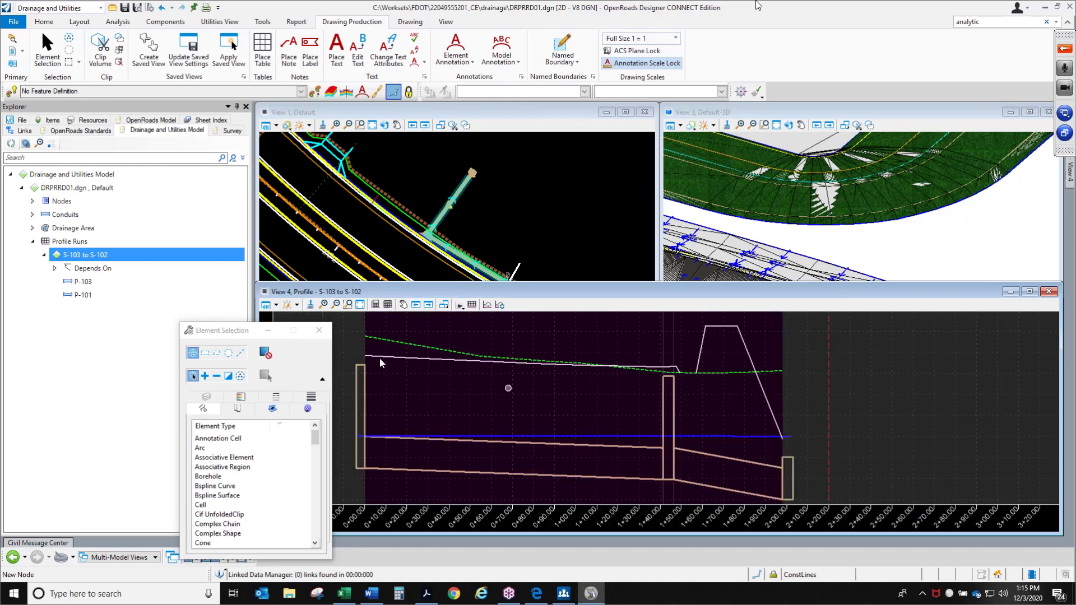
# Create a 3D cut with the Corners placement method, framing the whole S-103 to S-102 profile run
pyautogui.click(499, 306)
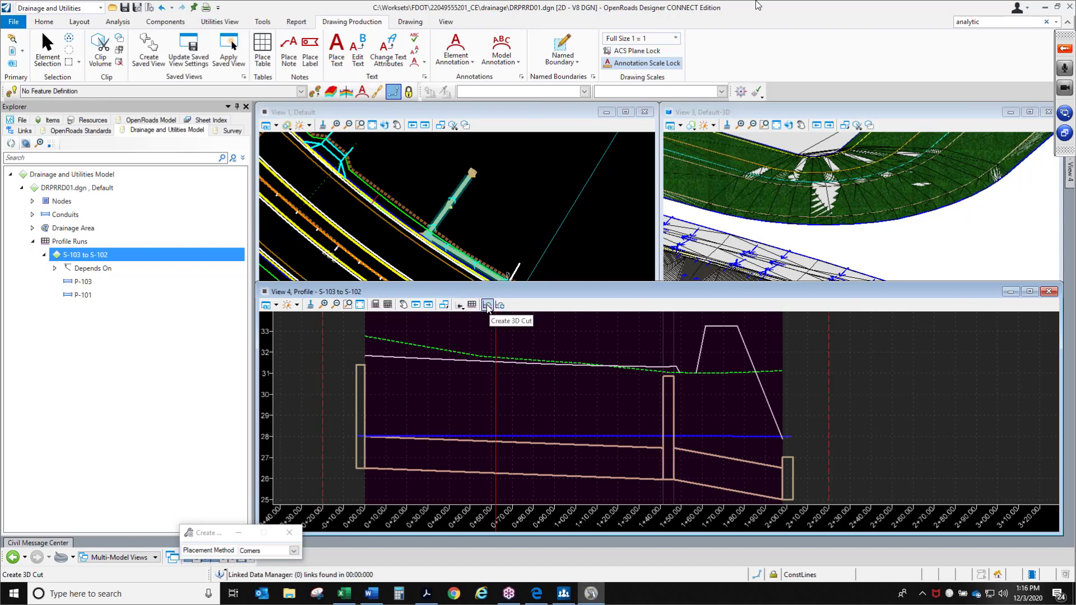
pyautogui.click(488, 306)
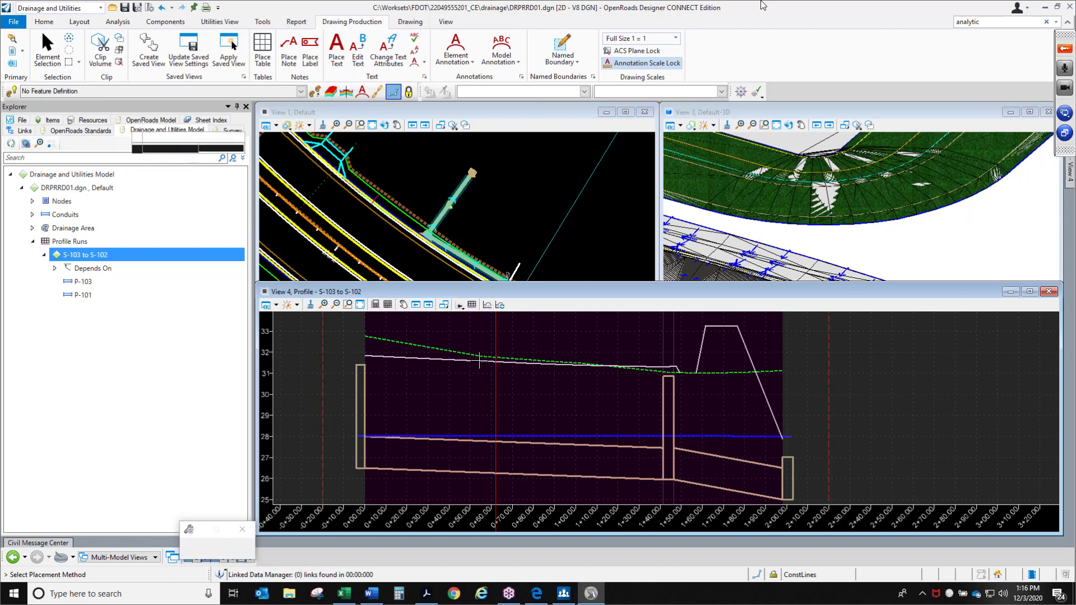
pyautogui.scroll(-2, 477, 395)
pyautogui.scroll(-2, 477, 395)
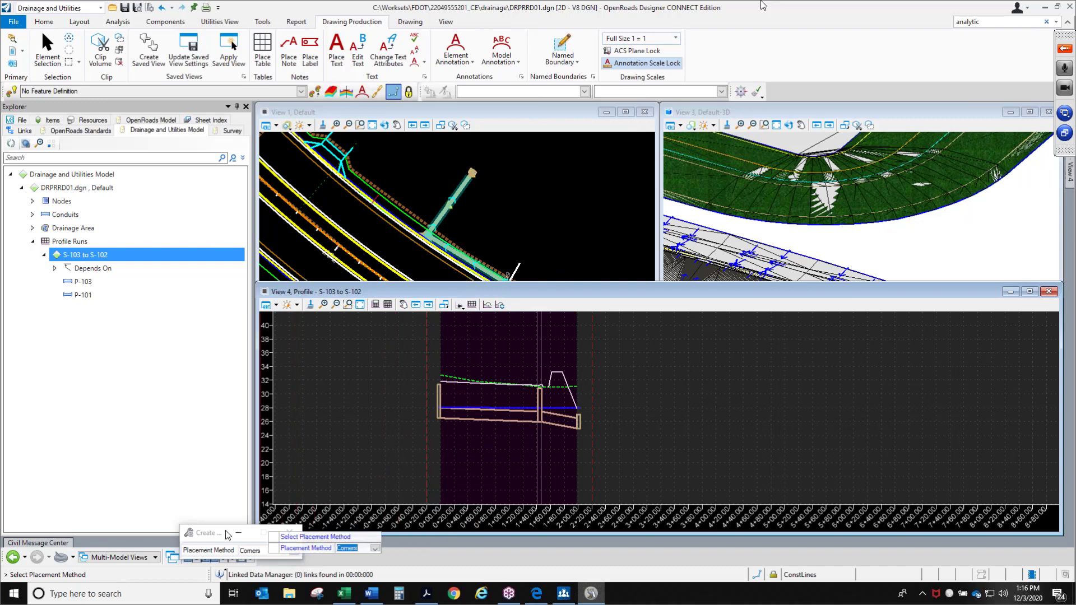
pyautogui.moveTo(238, 532); pyautogui.dragTo(364, 370)
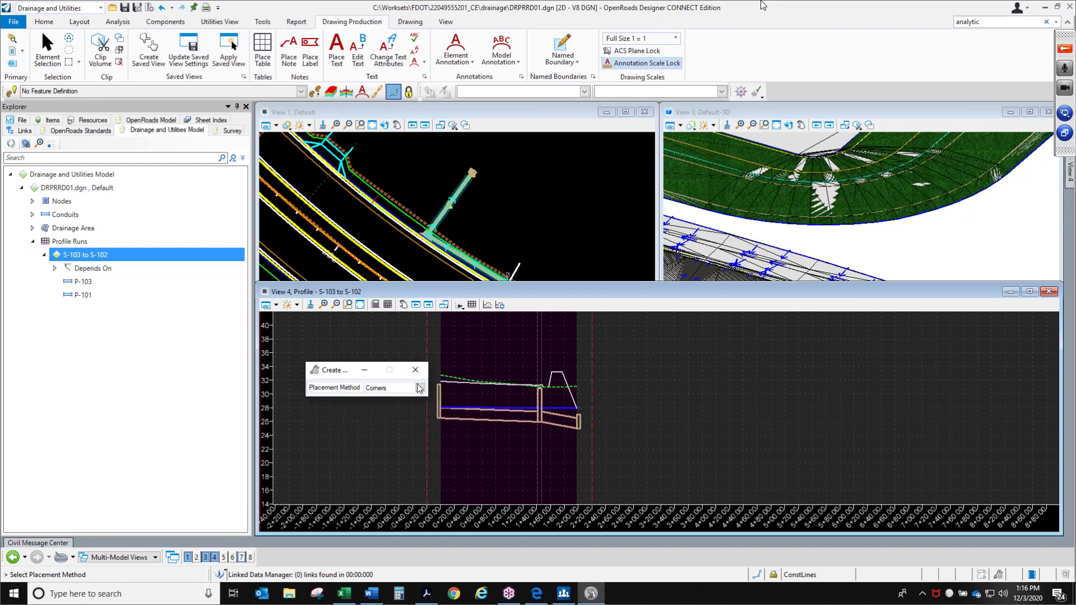
pyautogui.click(420, 389)
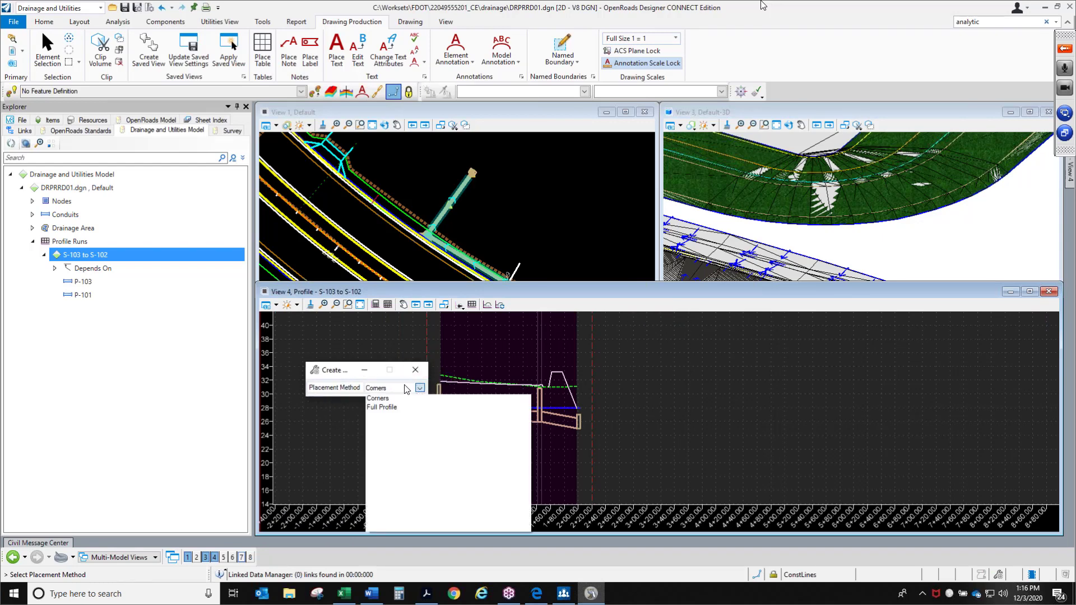
pyautogui.click(368, 372)
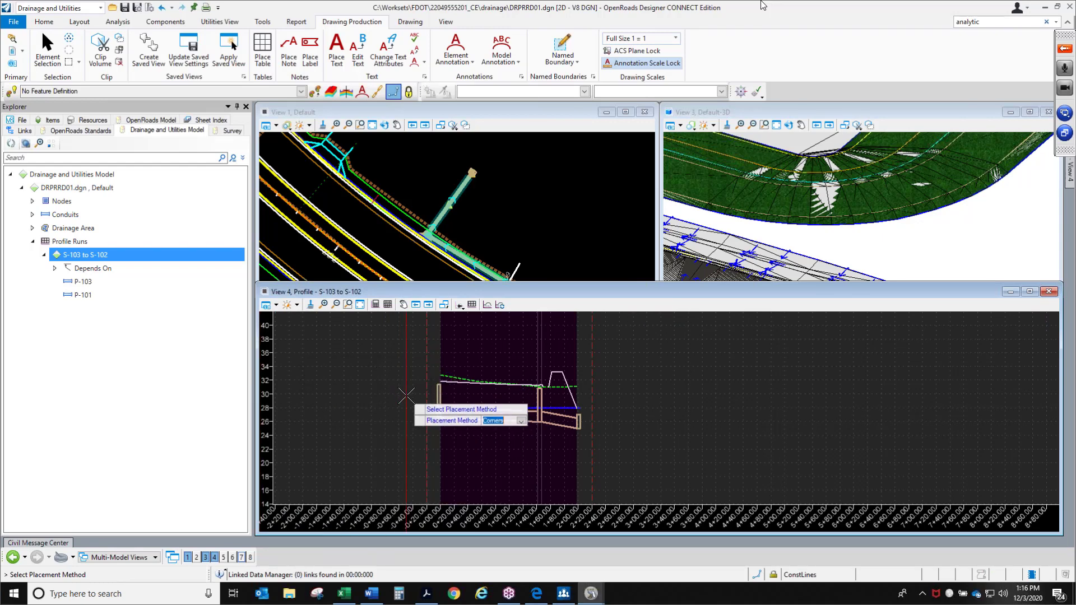
pyautogui.click(411, 446)
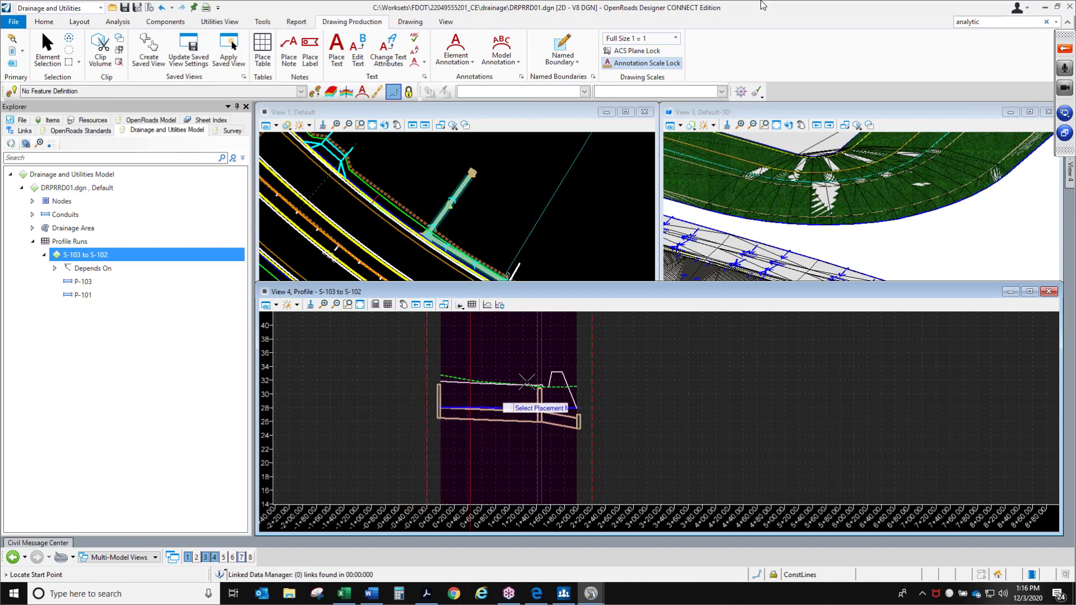
pyautogui.click(415, 443)
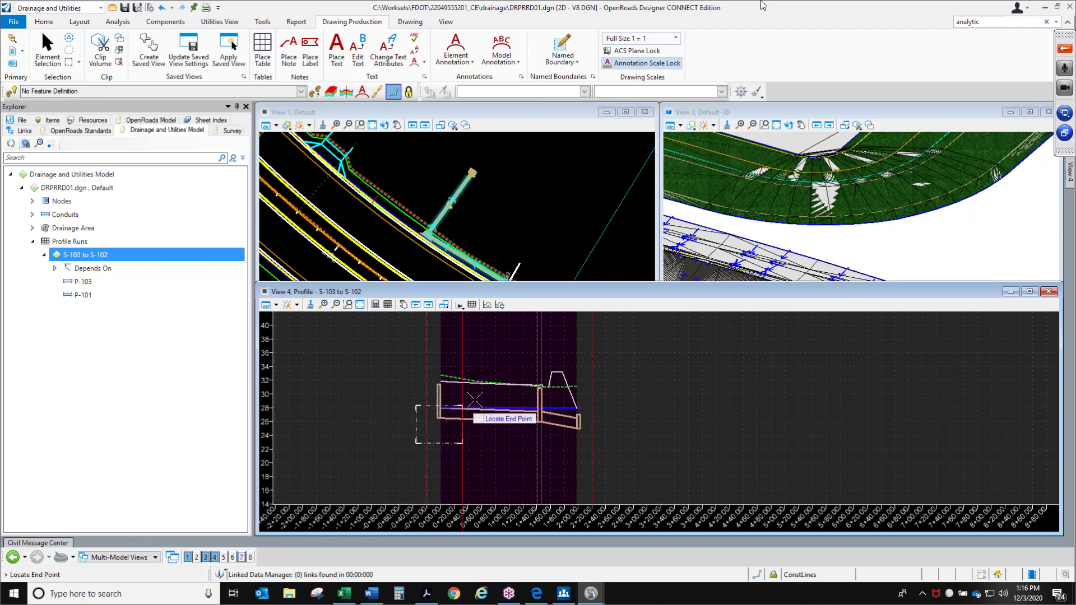
pyautogui.click(605, 354)
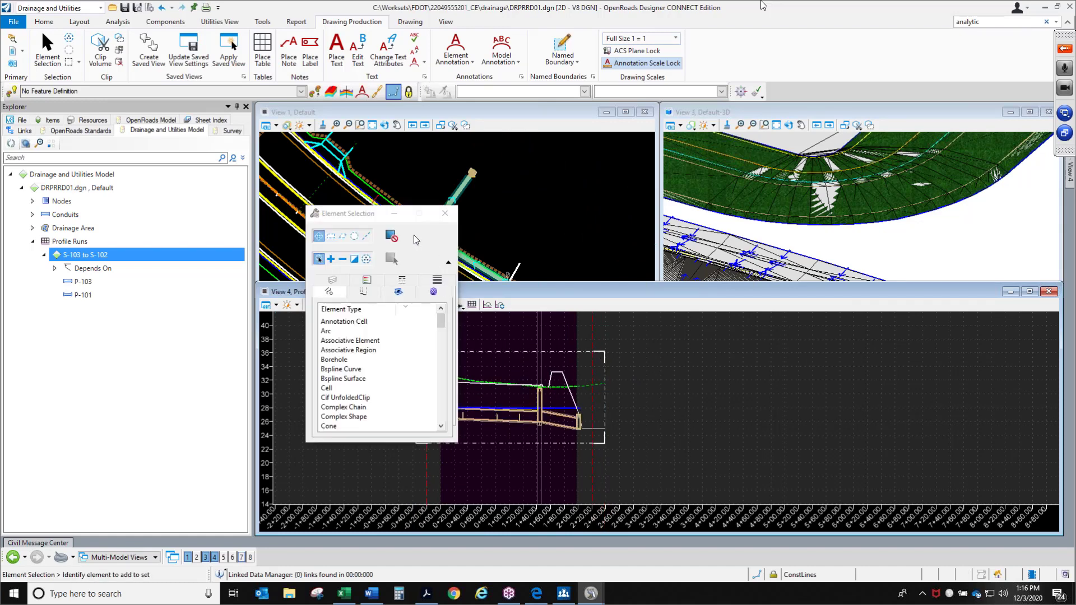
pyautogui.click(399, 216)
# Examine the 3D cut at the structure at station 0+00 and along the first pipe, checking the true structure and pipe outlines
pyautogui.scroll(3, 469, 415)
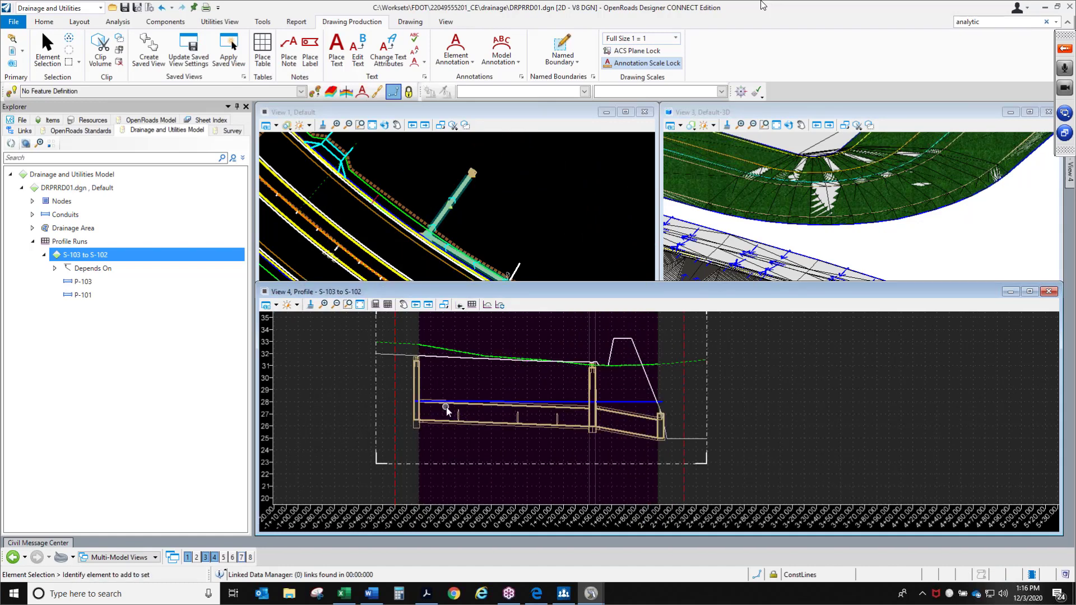
pyautogui.scroll(3, 397, 325)
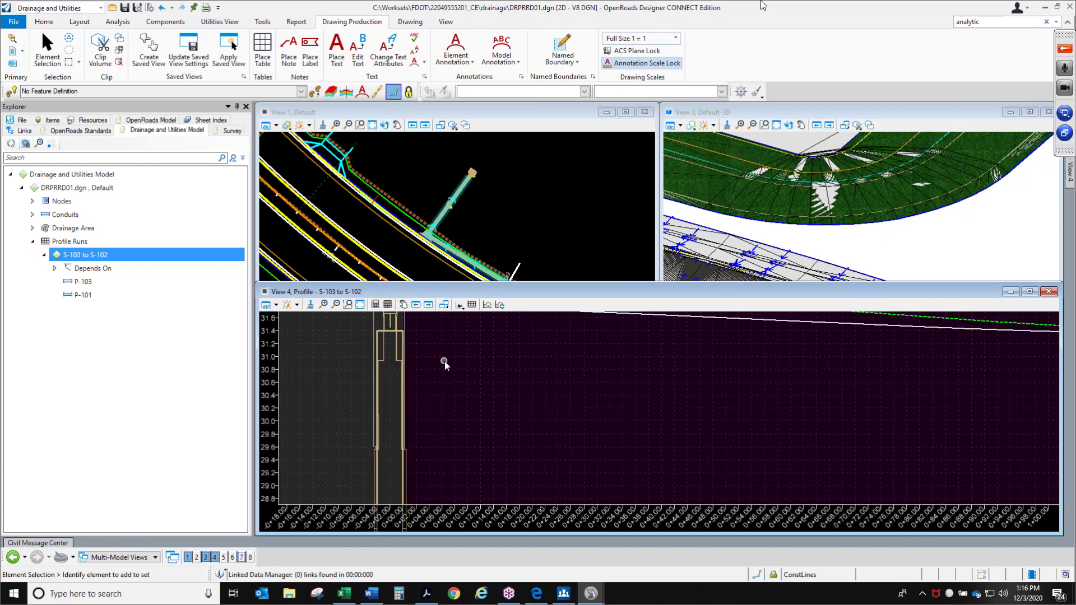
pyautogui.scroll(3, 416, 335)
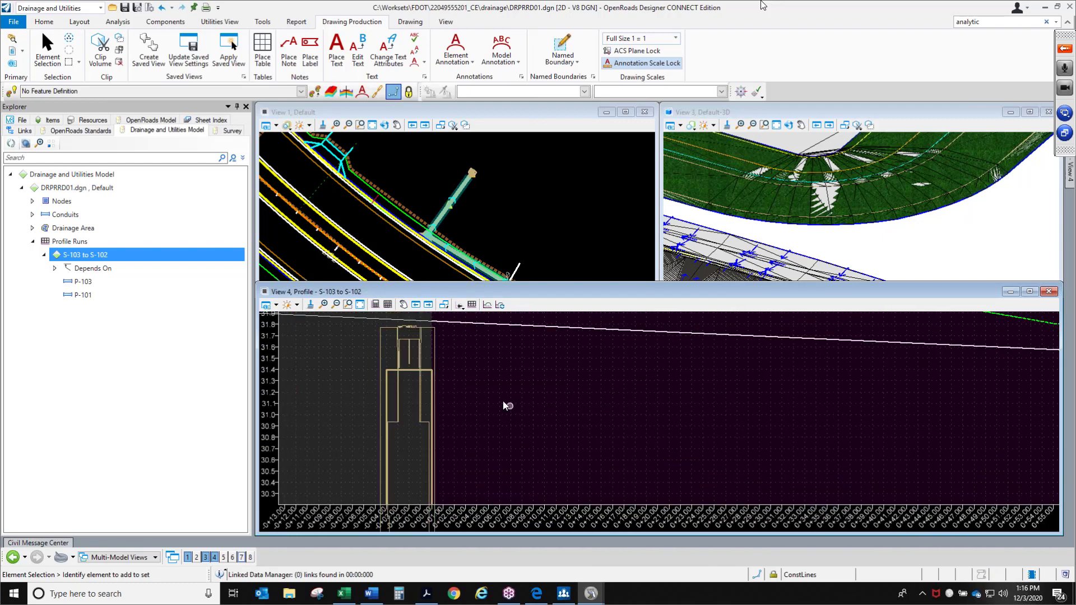
pyautogui.scroll(-5, 396, 359)
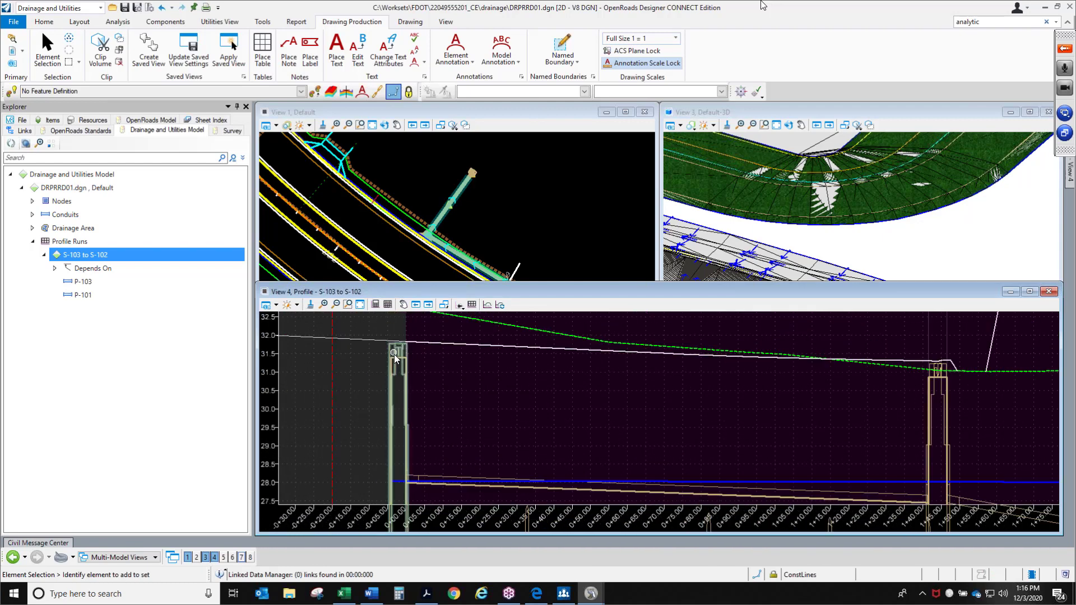
pyautogui.scroll(1, 390, 420)
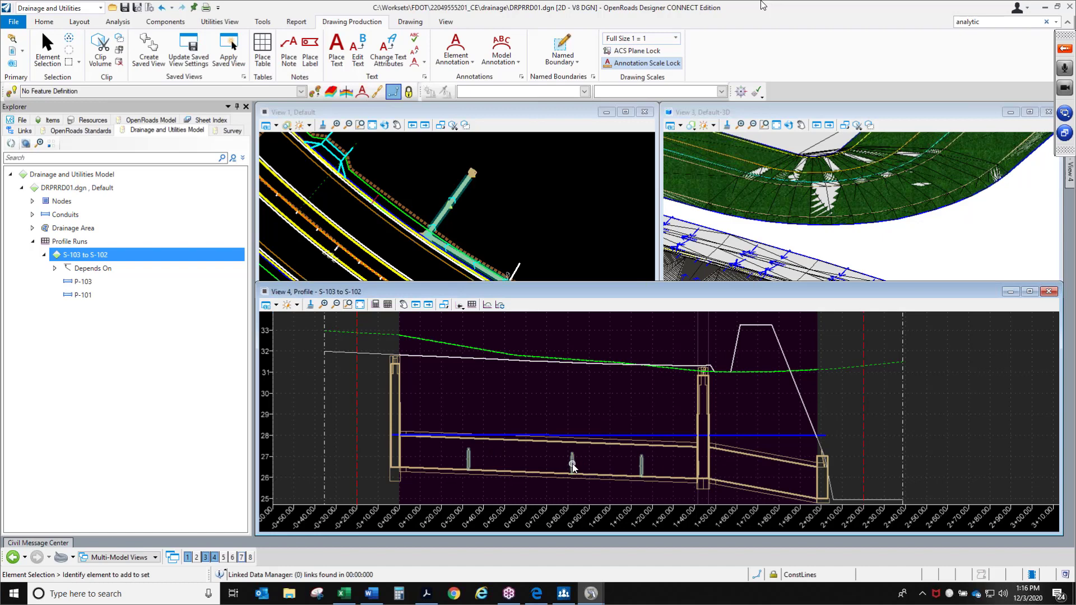
pyautogui.moveTo(573, 464)
pyautogui.scroll(-2, 542, 415)
pyautogui.scroll(2, 609, 436)
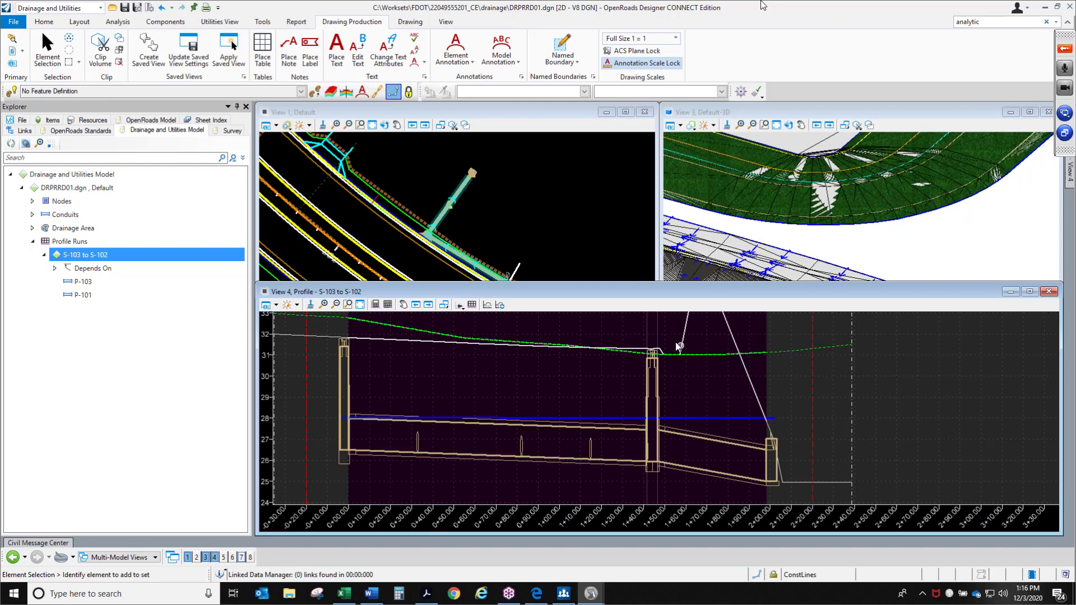
# Examine the 3D cut around the middle structure and the outlet end, checking how the pond surface meets the end section
pyautogui.scroll(2, 667, 346)
pyautogui.scroll(-2, 546, 346)
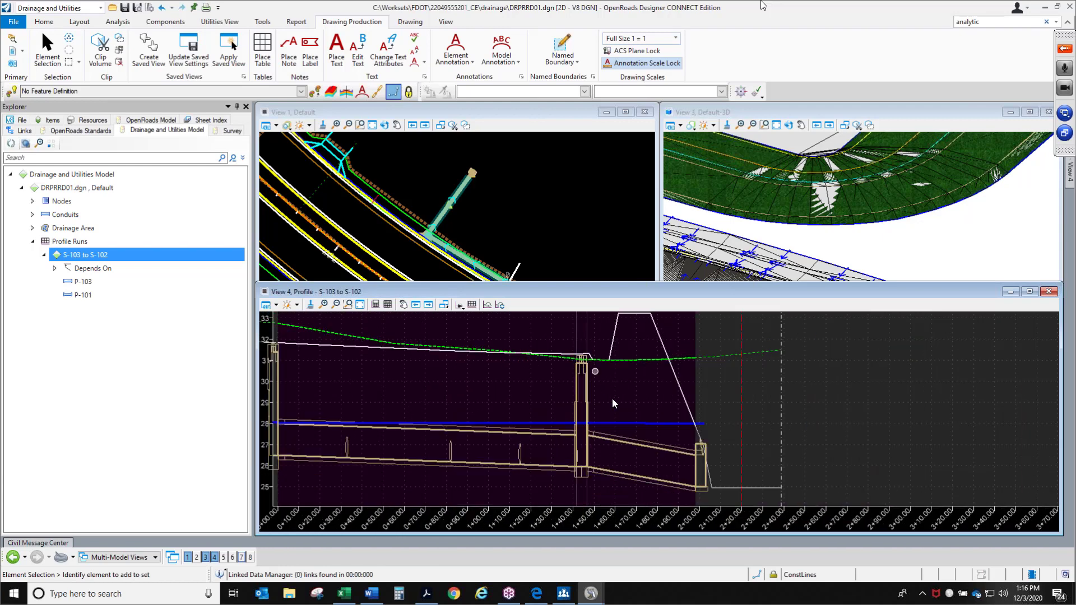
pyautogui.scroll(3, 723, 474)
pyautogui.scroll(3, 701, 475)
pyautogui.scroll(2, 683, 385)
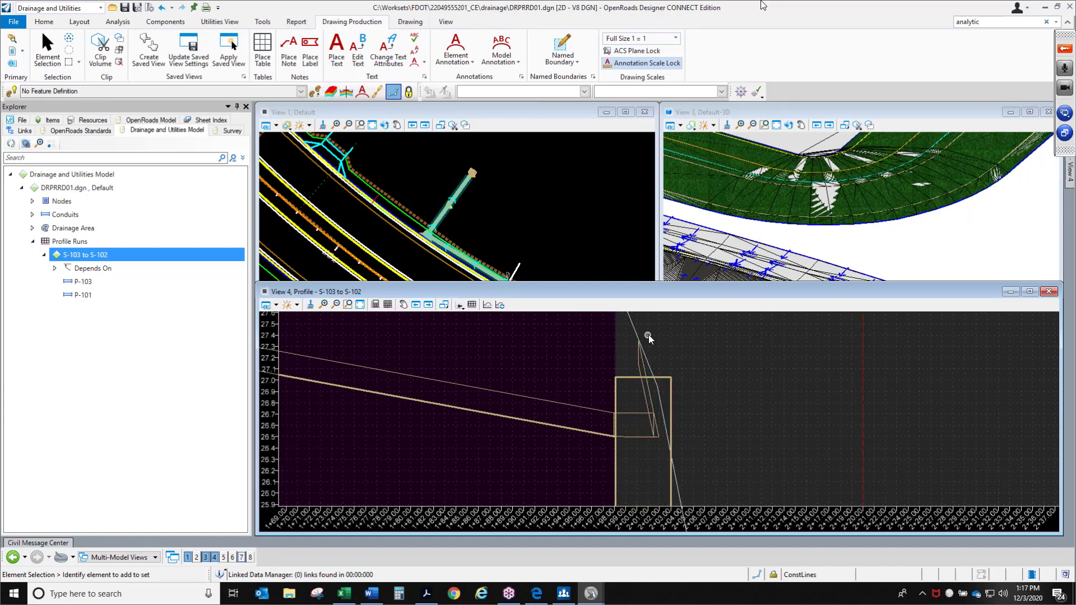
pyautogui.scroll(-2, 648, 334)
pyautogui.moveTo(648, 379)
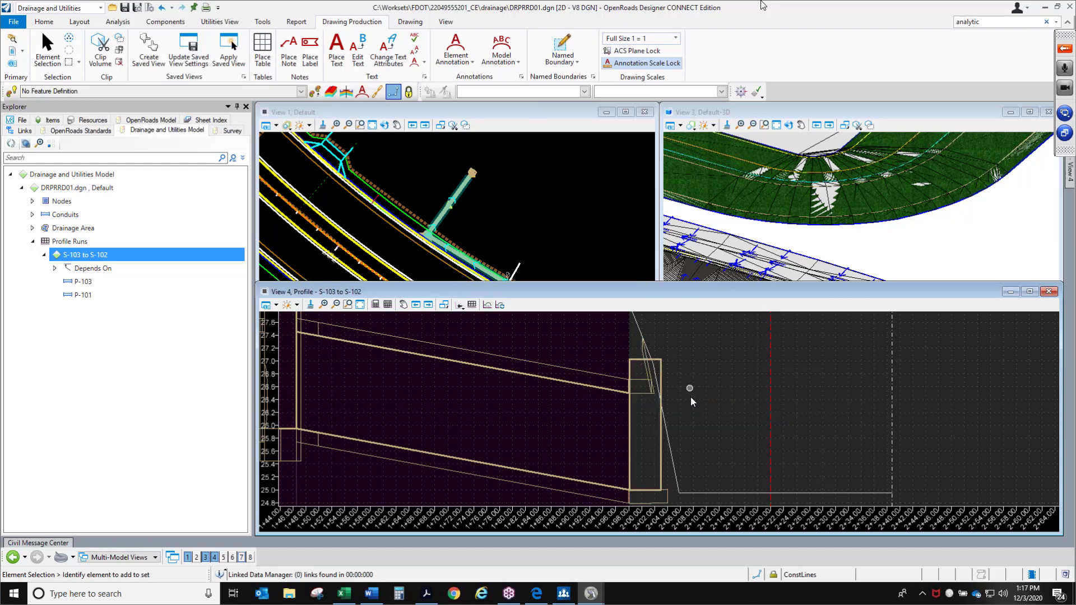
pyautogui.scroll(-2, 755, 435)
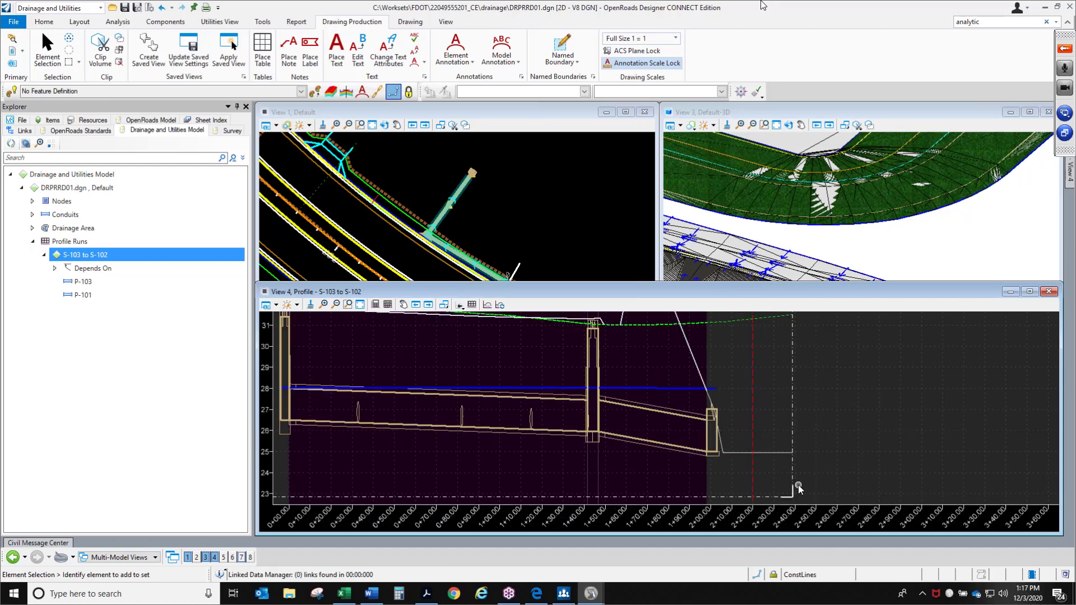
# Delete the 3D cut volume from profile S-103 to S-102 and close the Element Selection dialog
pyautogui.scroll(-1, 798, 483)
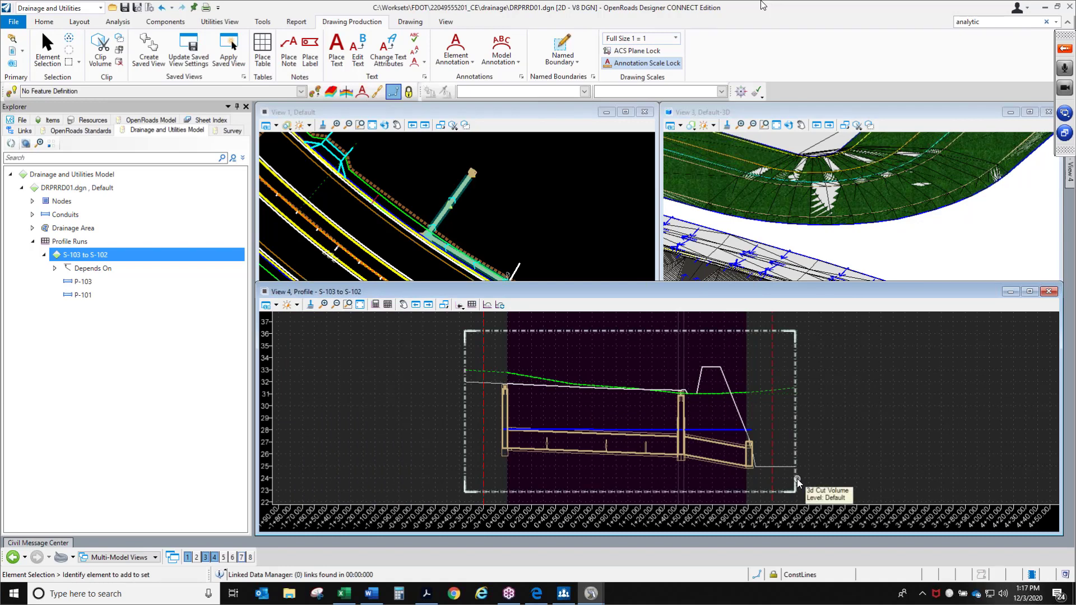
pyautogui.click(797, 479)
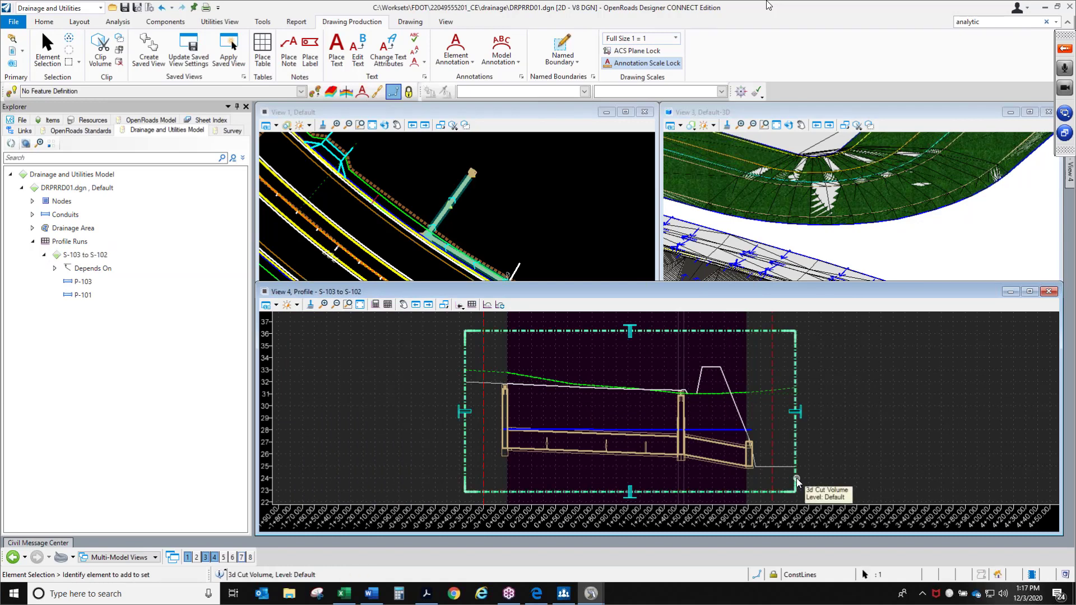
pyautogui.press('Delete')
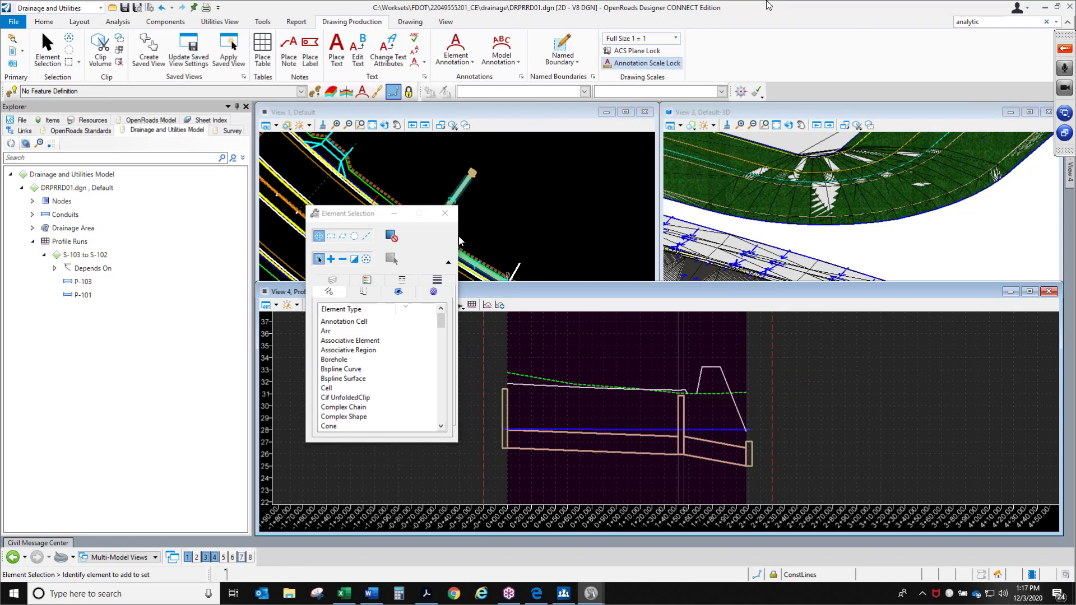
pyautogui.click(446, 214)
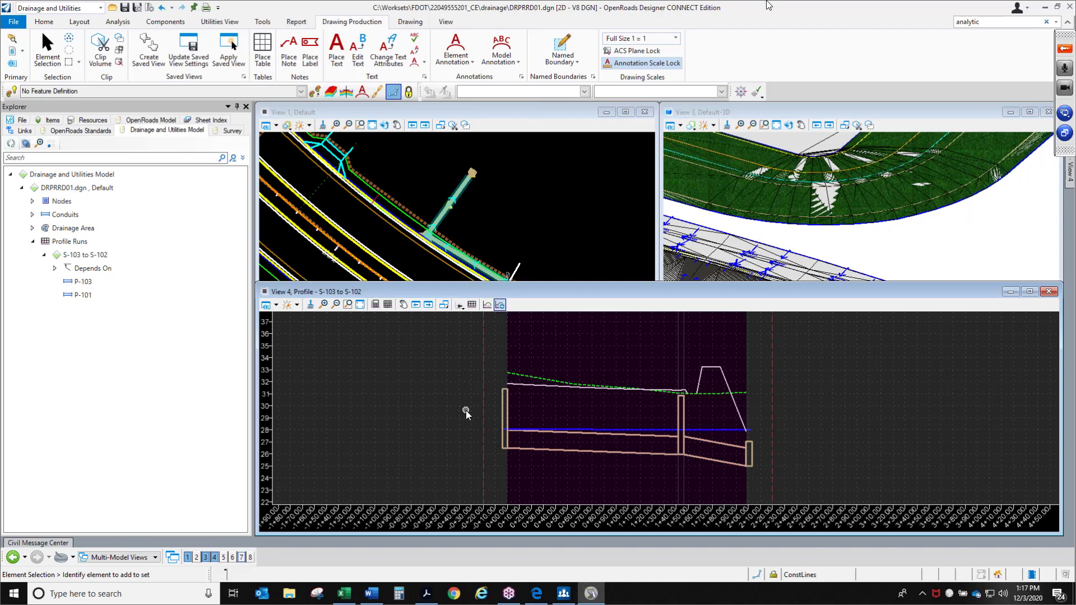
# Open the Profile 1 Views model and bring the existing ground notes above the pipe run into view
pyautogui.click(142, 559)
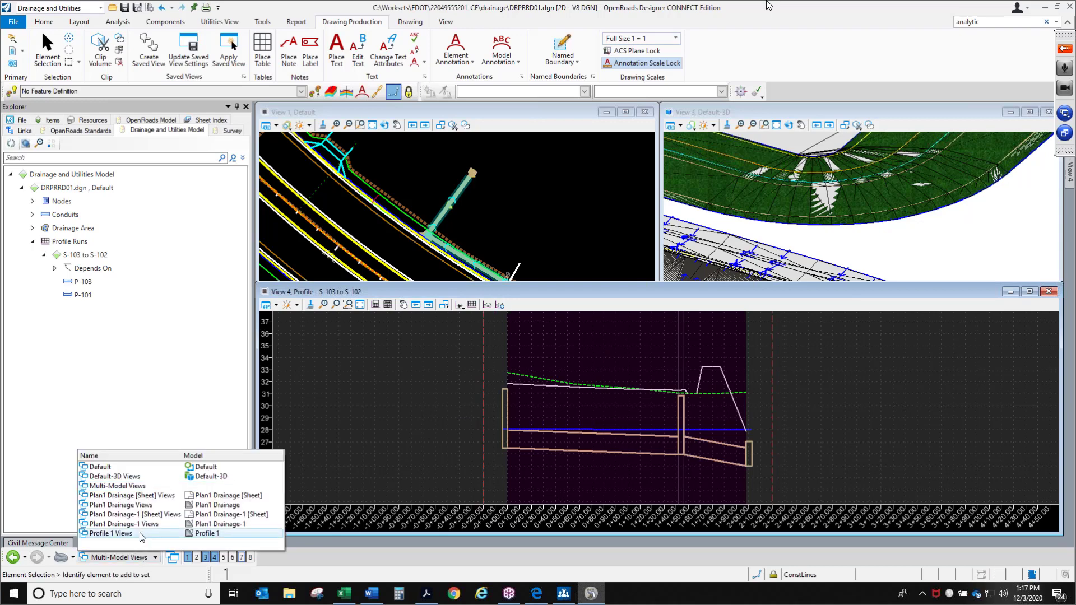
pyautogui.click(110, 534)
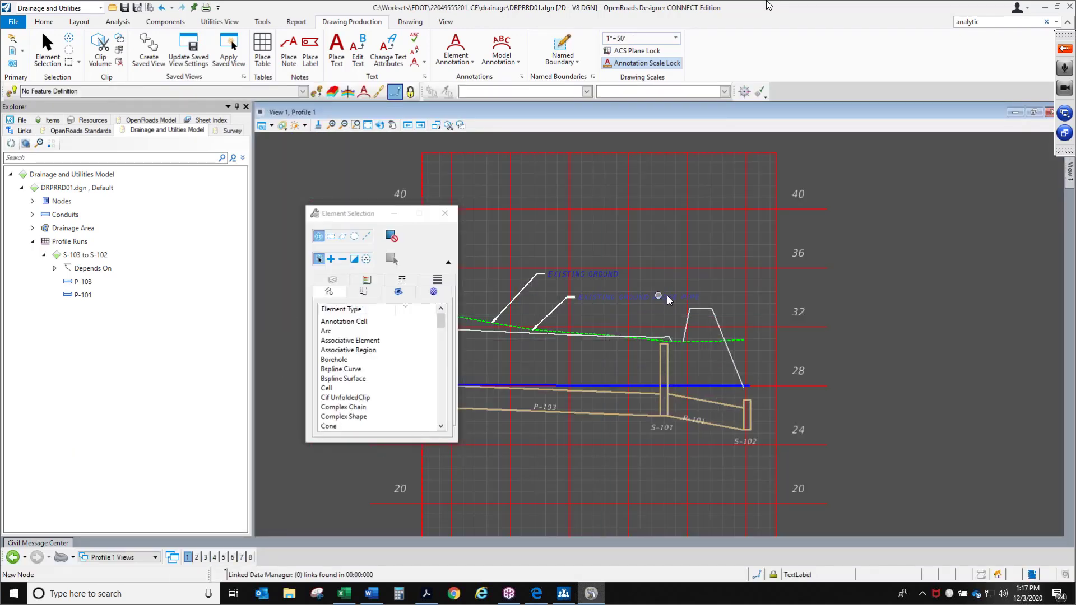
pyautogui.scroll(2, 667, 295)
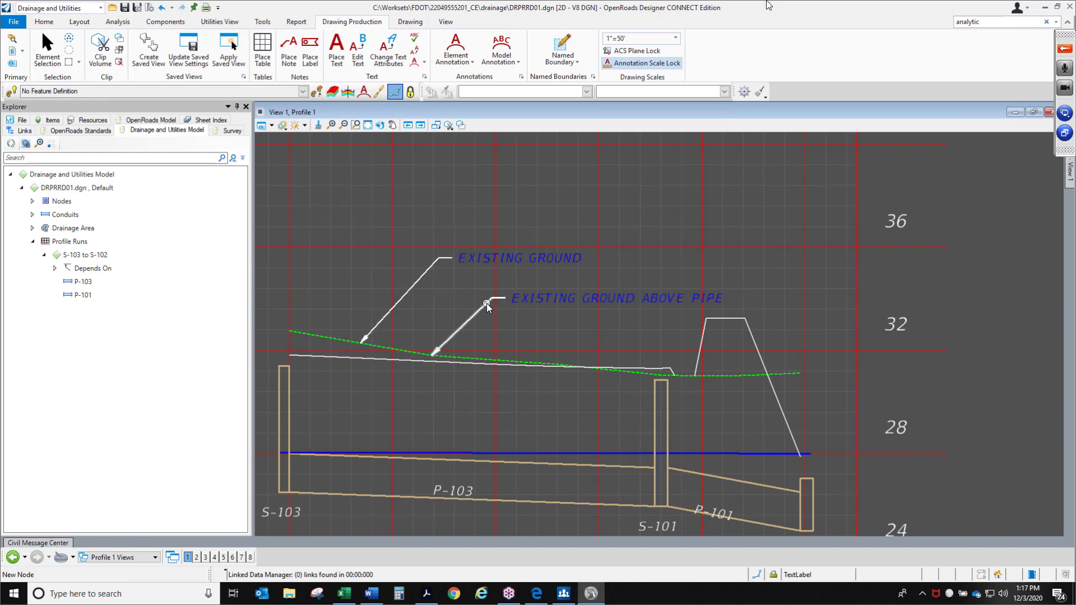
# Try moving the EXISTING GROUND ABOVE PIPE note above the raised berm near S-102, and undo the move
pyautogui.click(514, 302)
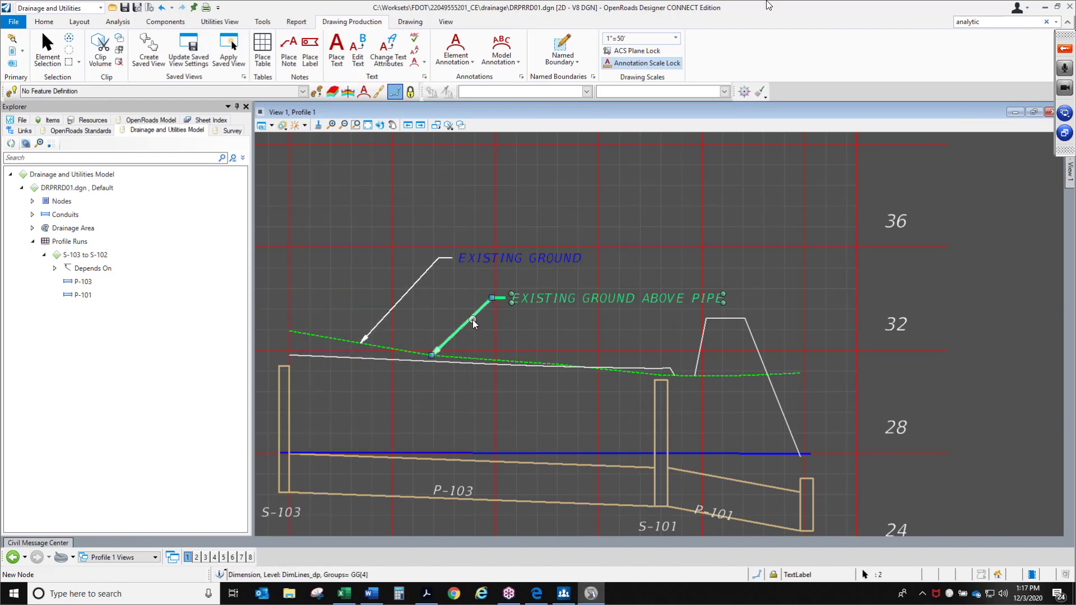
pyautogui.moveTo(472, 319)
pyautogui.mouseDown()
pyautogui.moveTo(737, 264)
pyautogui.moveTo(759, 272)
pyautogui.moveTo(761, 288)
pyautogui.moveTo(753, 281)
pyautogui.mouseUp()
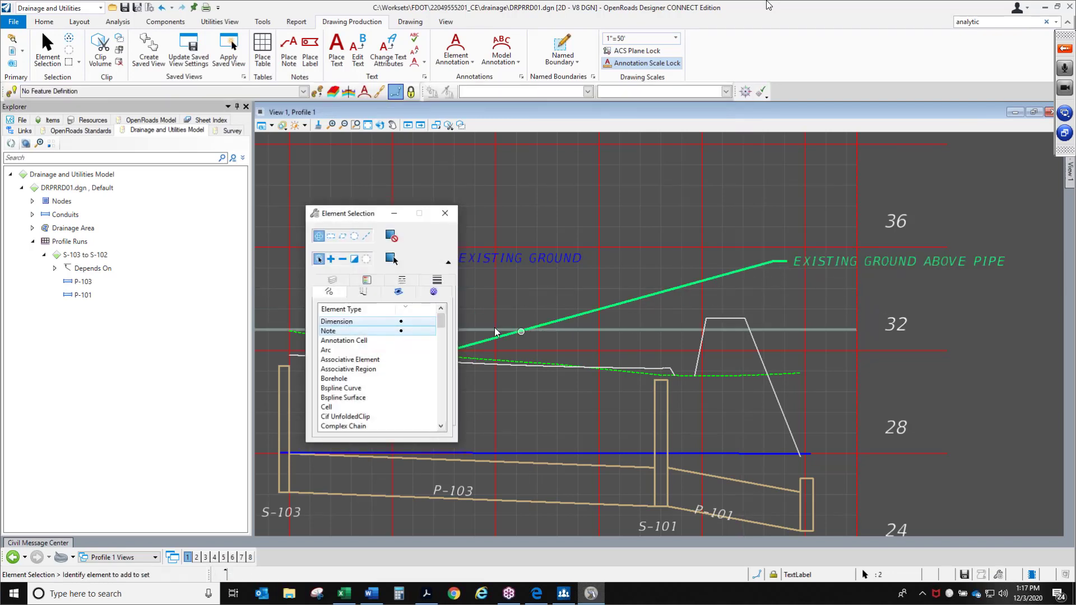
pyautogui.click(445, 213)
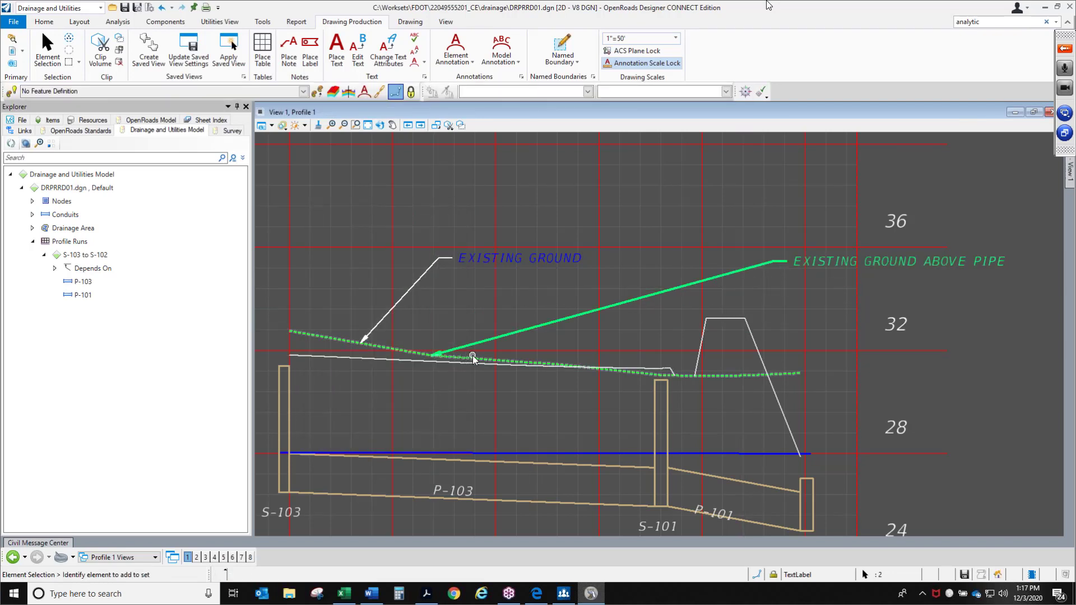
pyautogui.hotkey('ctrl', 'z')
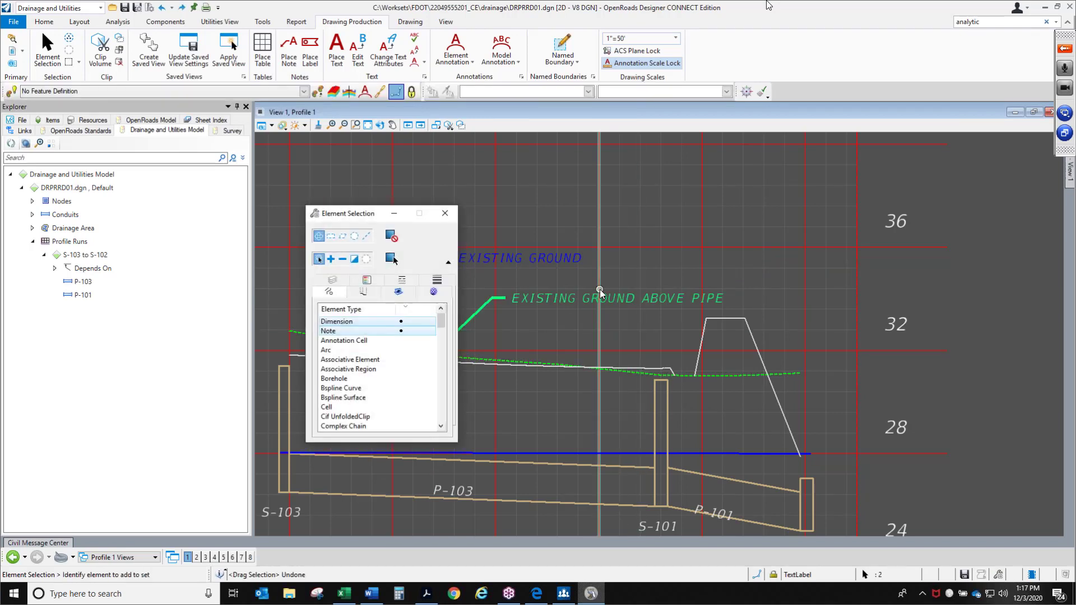
# Place a PROPOSED GRADE note with its leader pointing to the top of the raised proposed surface between S-101 and S-102
pyautogui.click(293, 58)
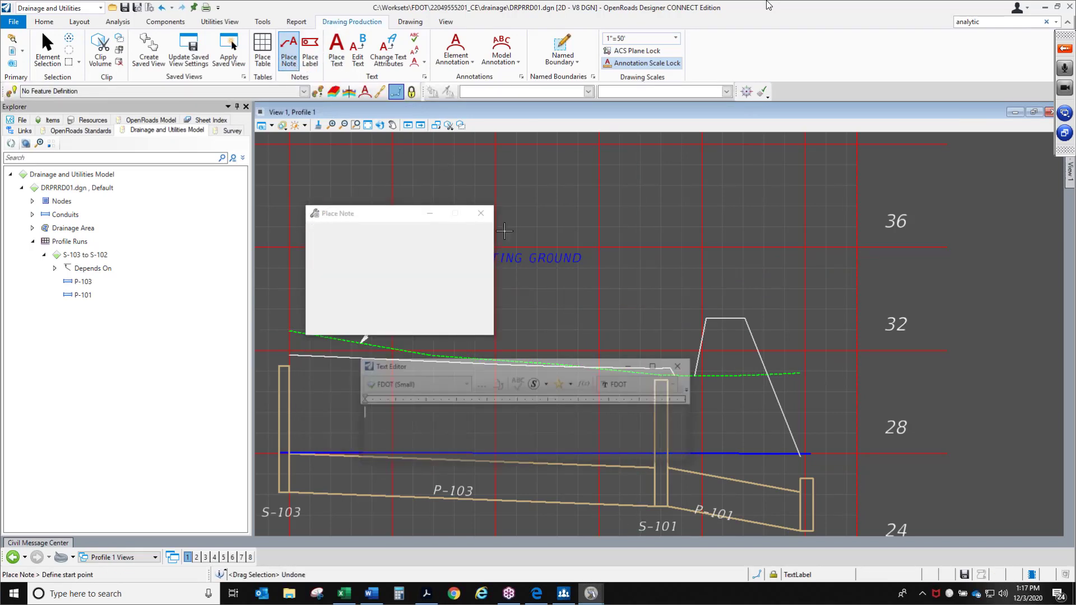
pyautogui.click(411, 431)
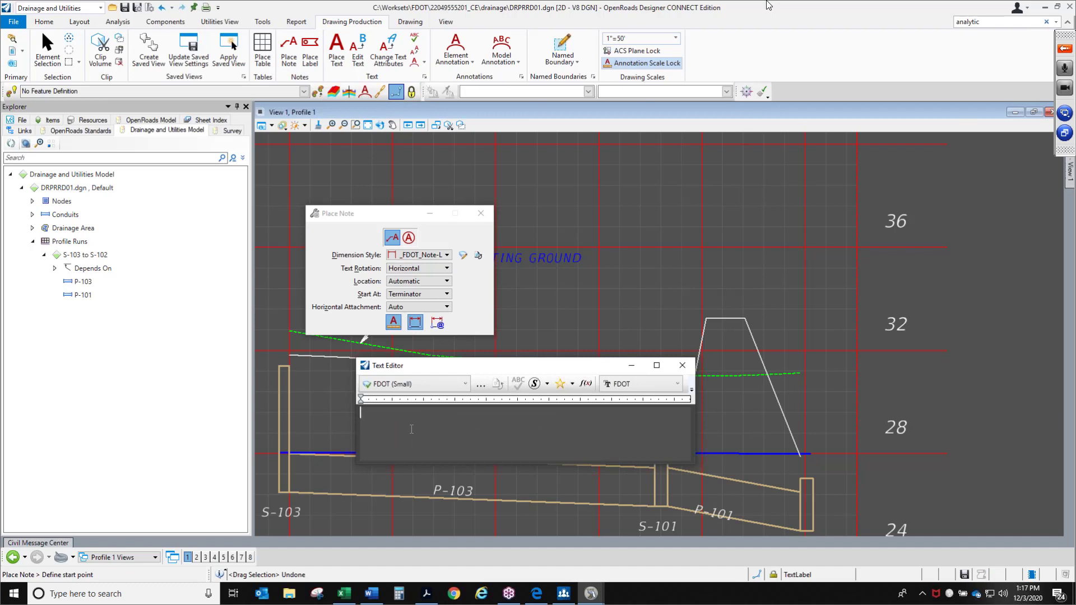
pyautogui.write('PROPOSED GRADE')
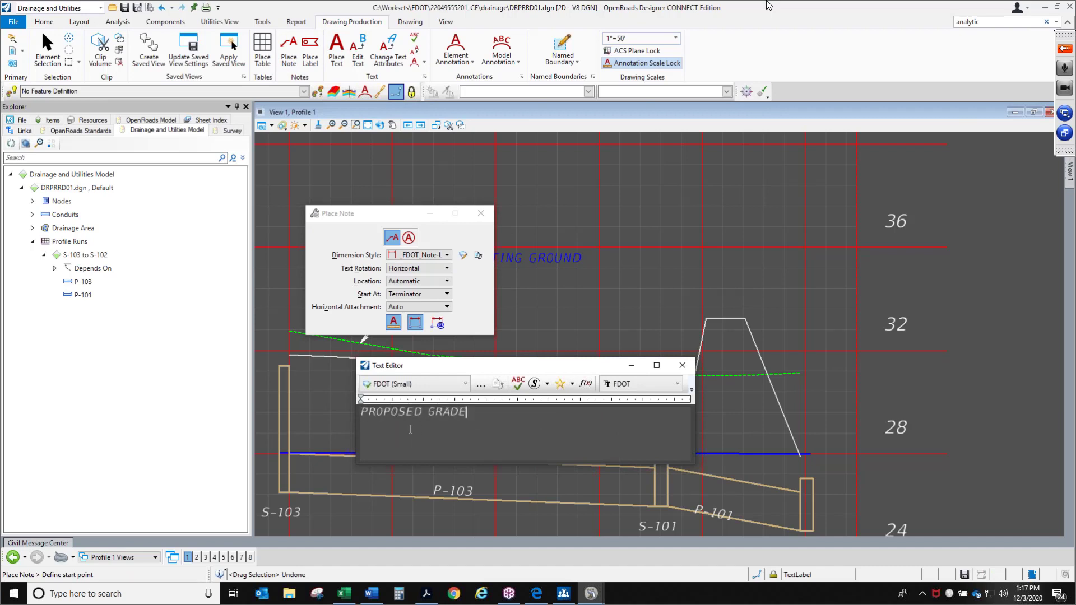
pyautogui.click(728, 318)
pyautogui.click(681, 234)
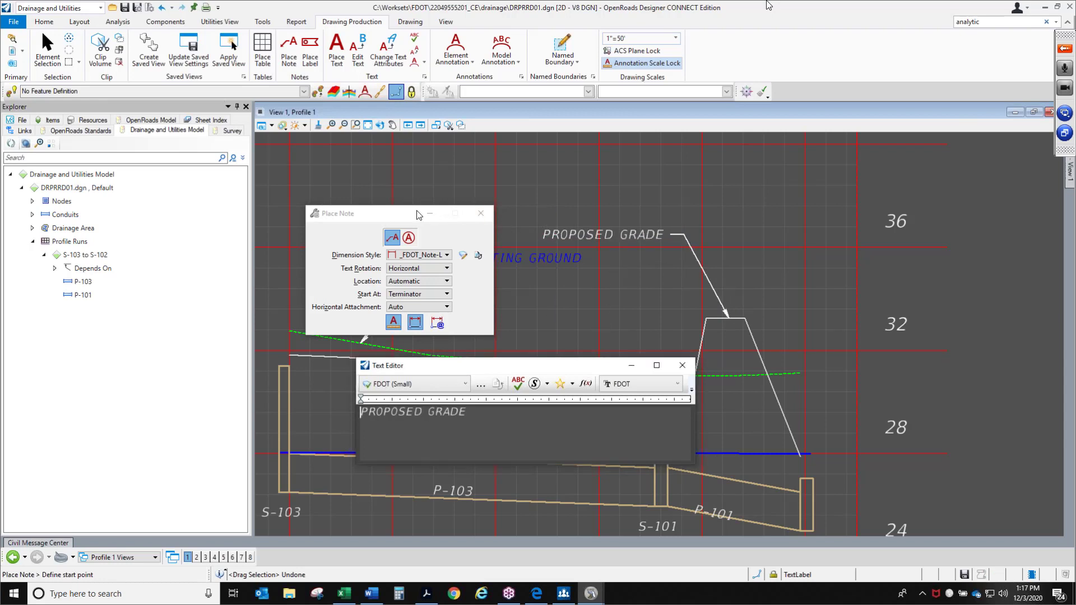
pyautogui.click(680, 366)
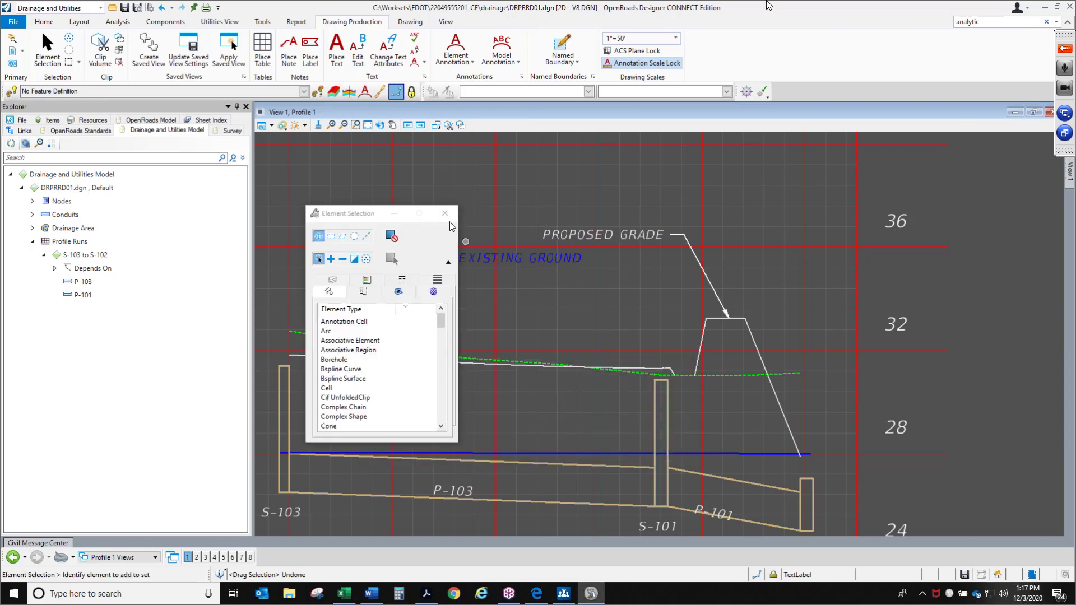
pyautogui.click(394, 214)
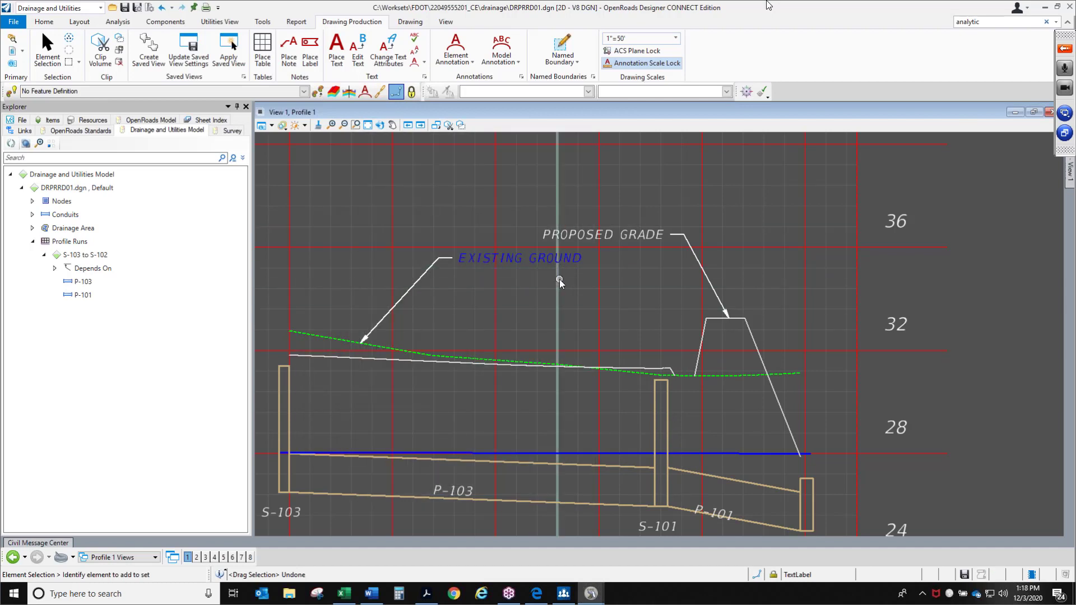
# Open the Plan1 Drainage [Sheet] view and check the PROPOSED GRADE note in the profile on the sheet
pyautogui.click(153, 557)
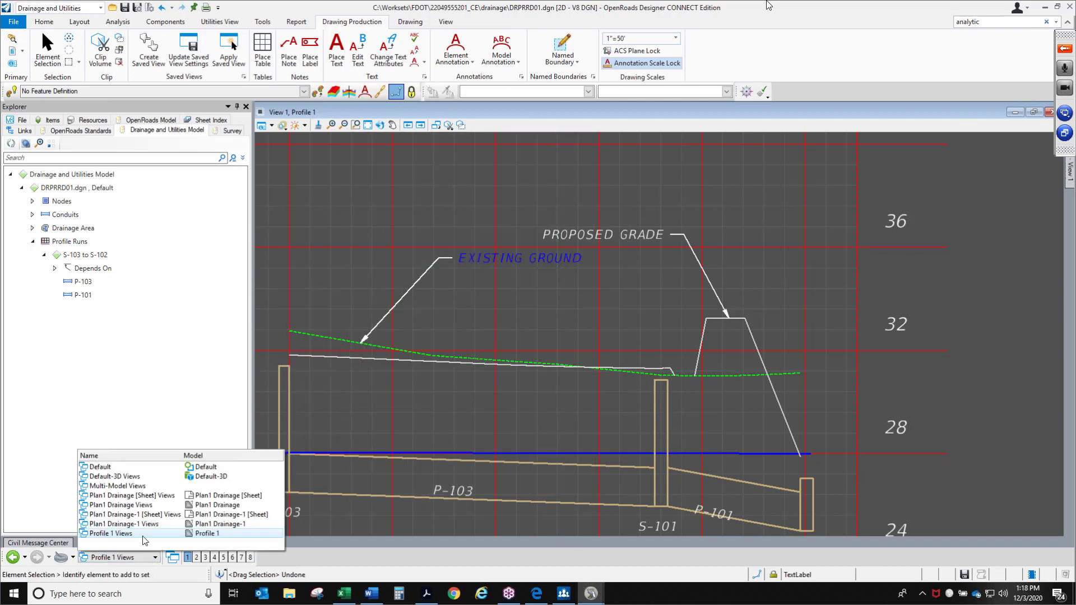
pyautogui.click(673, 296)
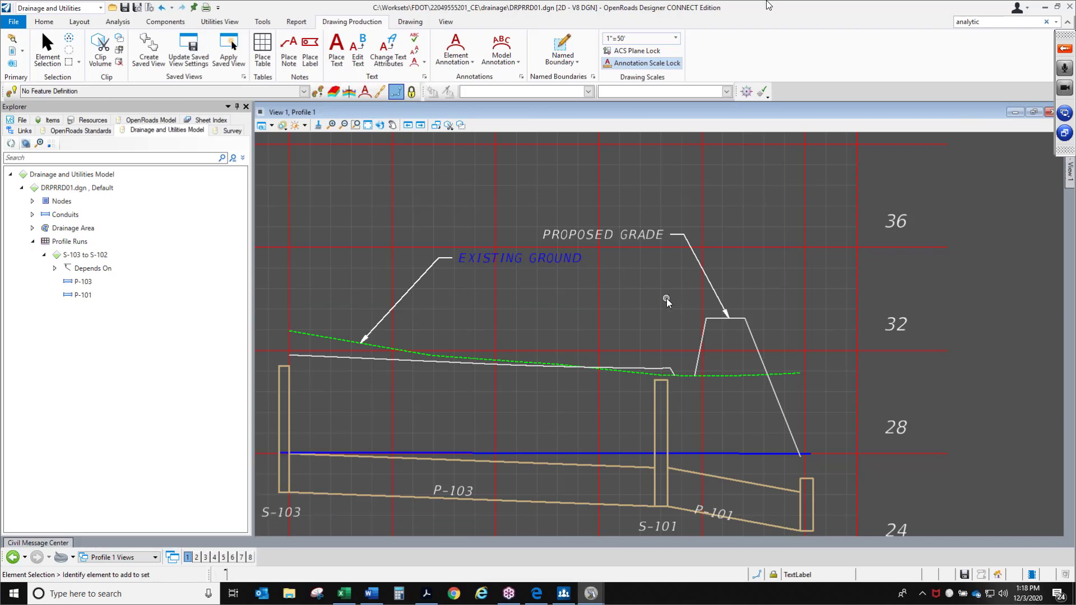
pyautogui.click(129, 556)
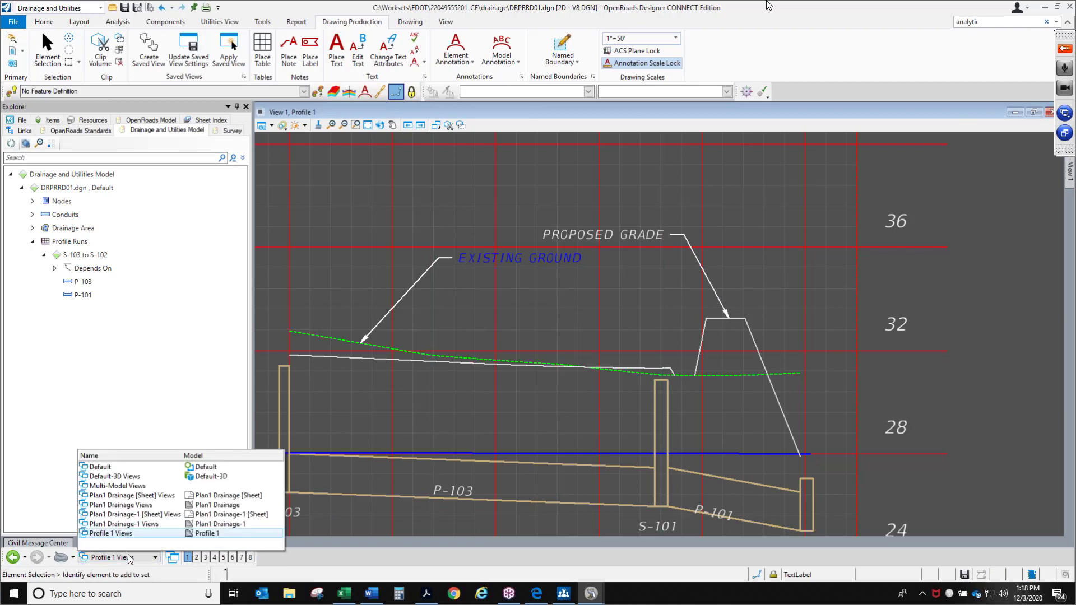
pyautogui.click(129, 496)
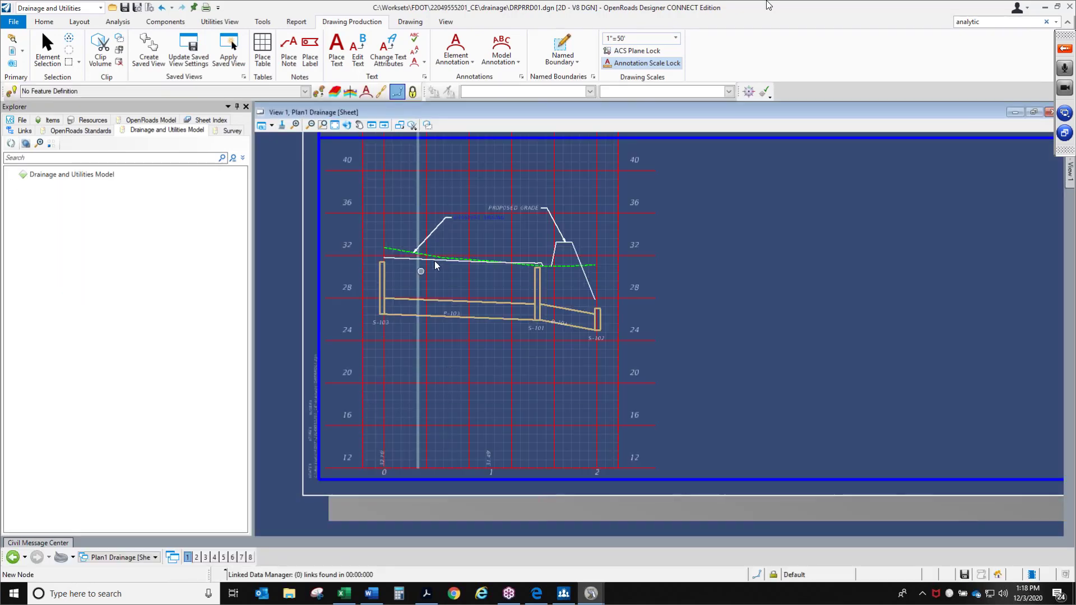
pyautogui.scroll(4, 434, 261)
pyautogui.scroll(-2, 645, 207)
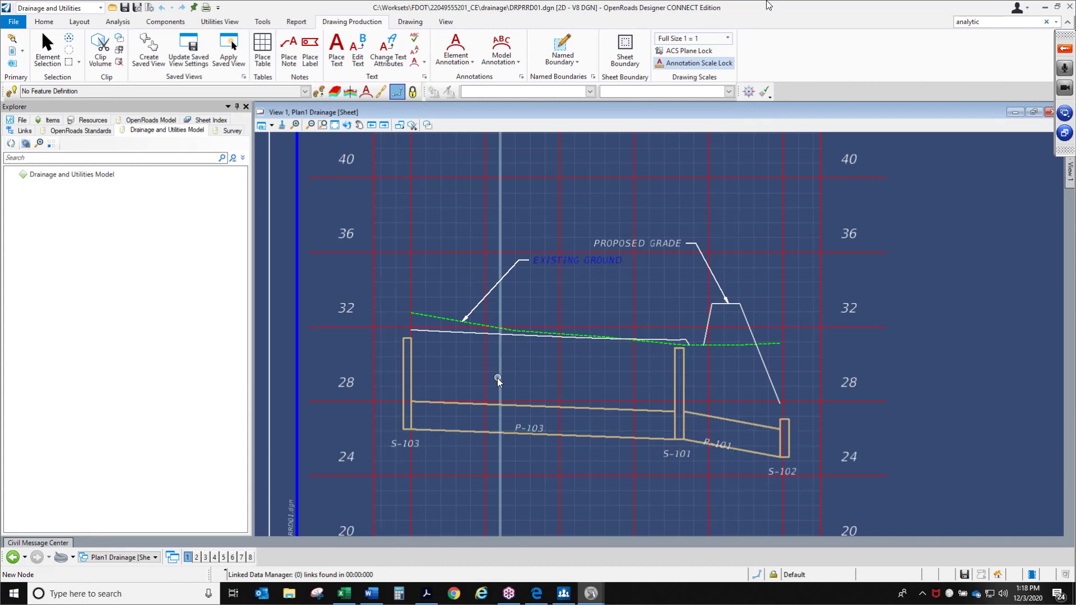
pyautogui.scroll(-2, 496, 377)
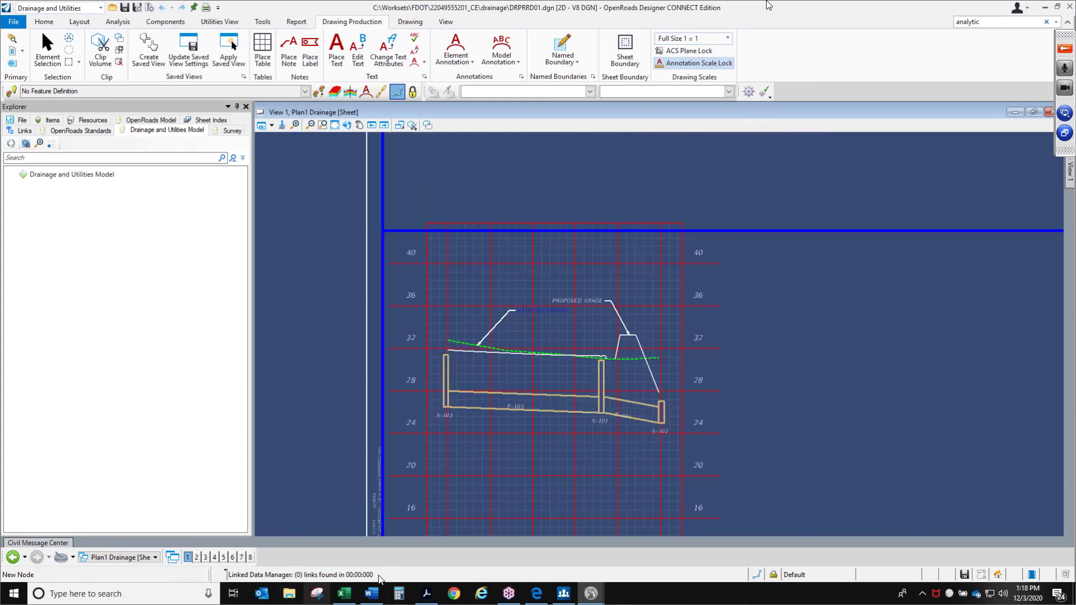
# Switch to Adobe Acrobat and read the start of Exercise 4.3, Place Drainage Labels in Plan, on page 126 of the training guide
pyautogui.click(425, 595)
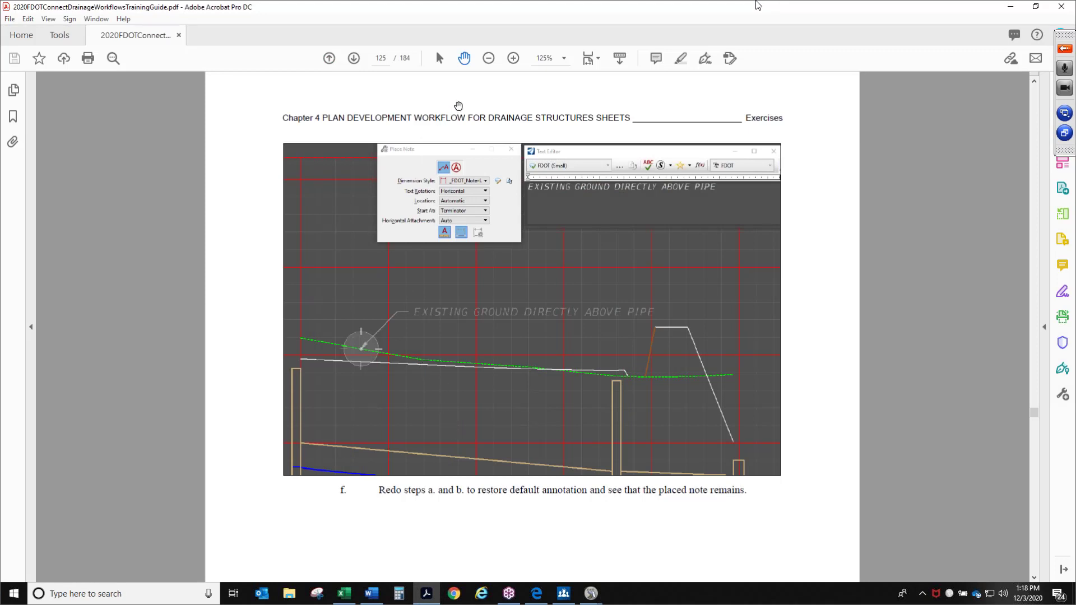
pyautogui.click(488, 58)
pyautogui.click(353, 57)
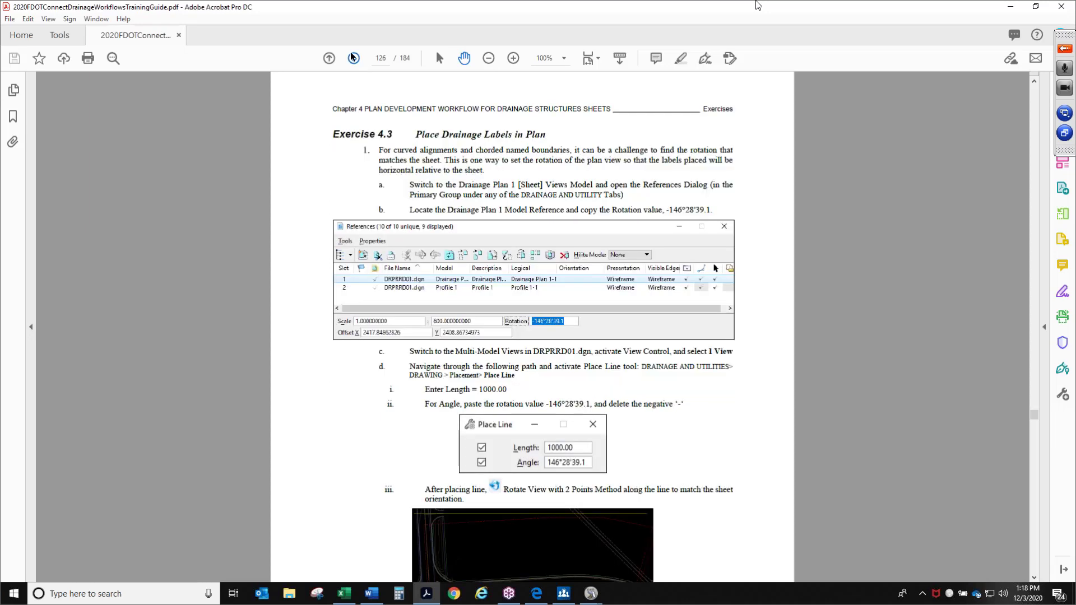
pyautogui.moveTo(643, 442); pyautogui.dragTo(646, 386)
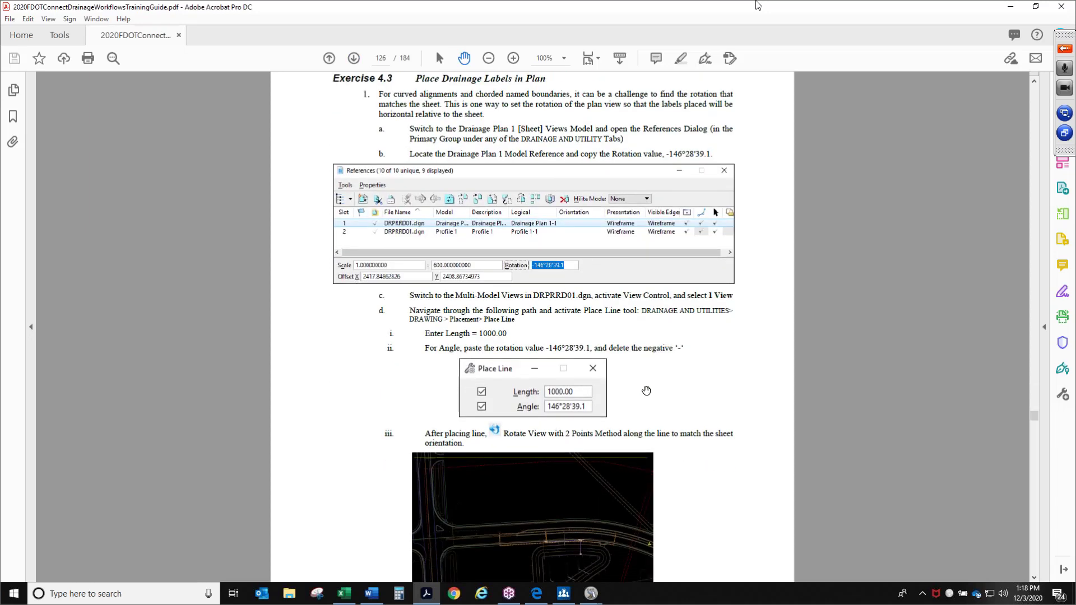
pyautogui.click(513, 58)
pyautogui.click(513, 56)
pyautogui.moveTo(511, 8); pyautogui.dragTo(479, 0)
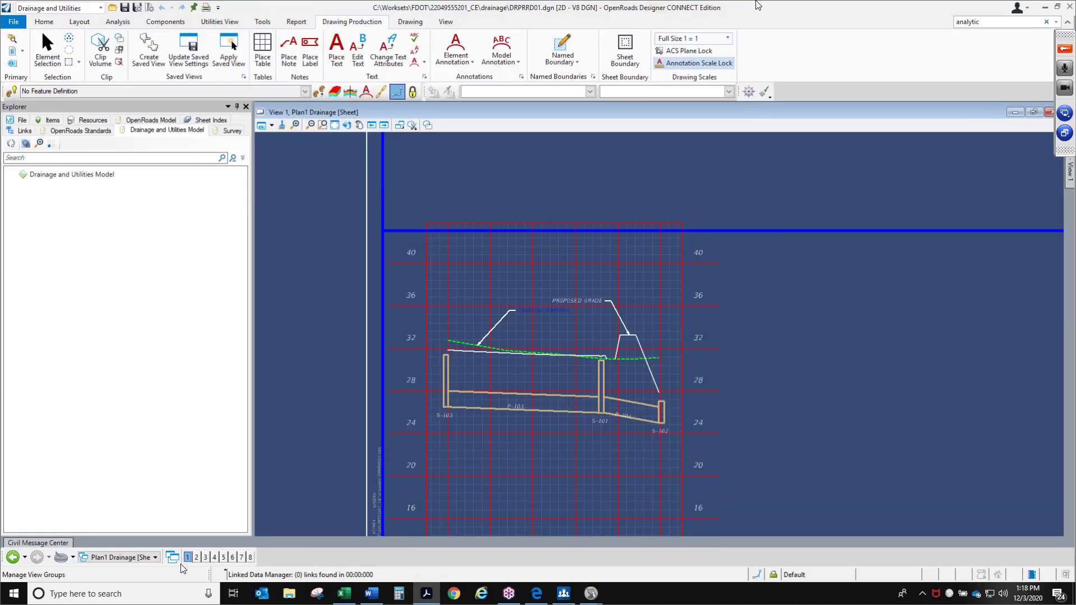
# Switch back to OpenRoads Designer, open the Default model, minimize View 7 and frame the drainage structures in plan
pyautogui.click(118, 557)
pyautogui.click(106, 467)
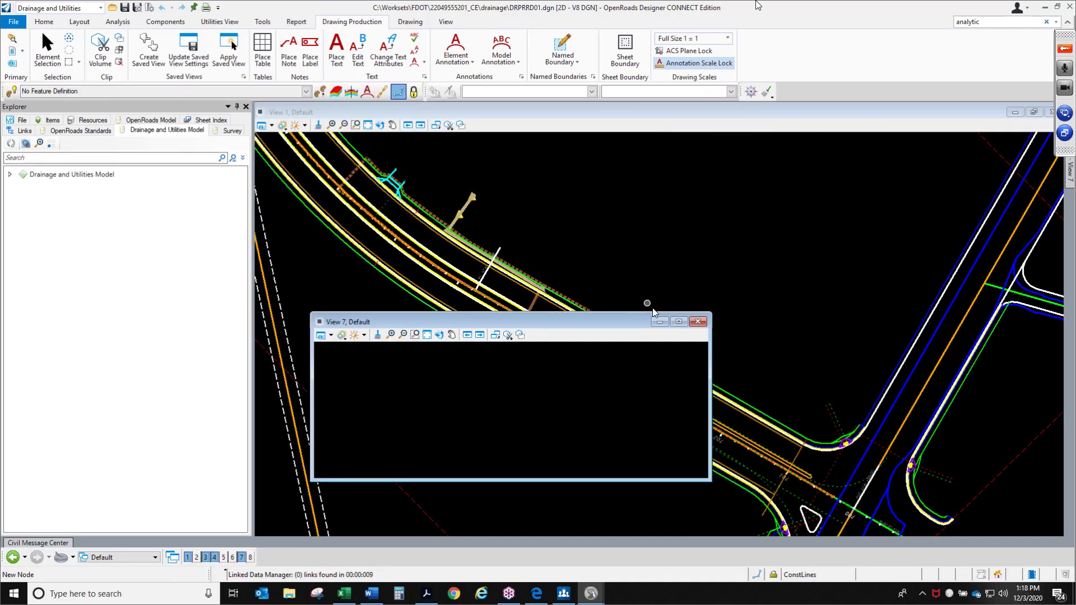
pyautogui.click(660, 322)
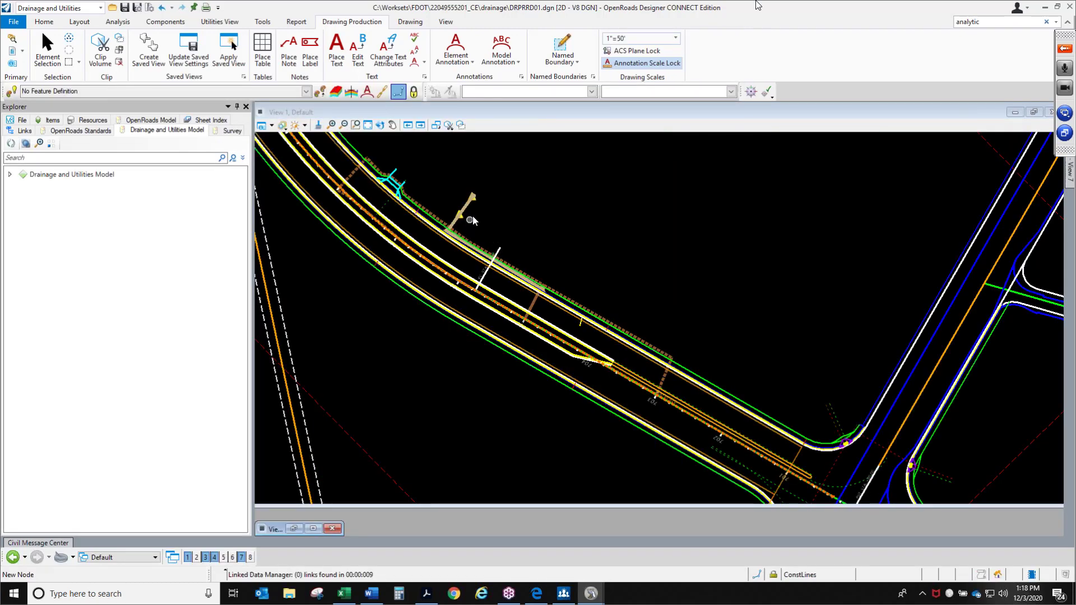
pyautogui.scroll(2, 484, 194)
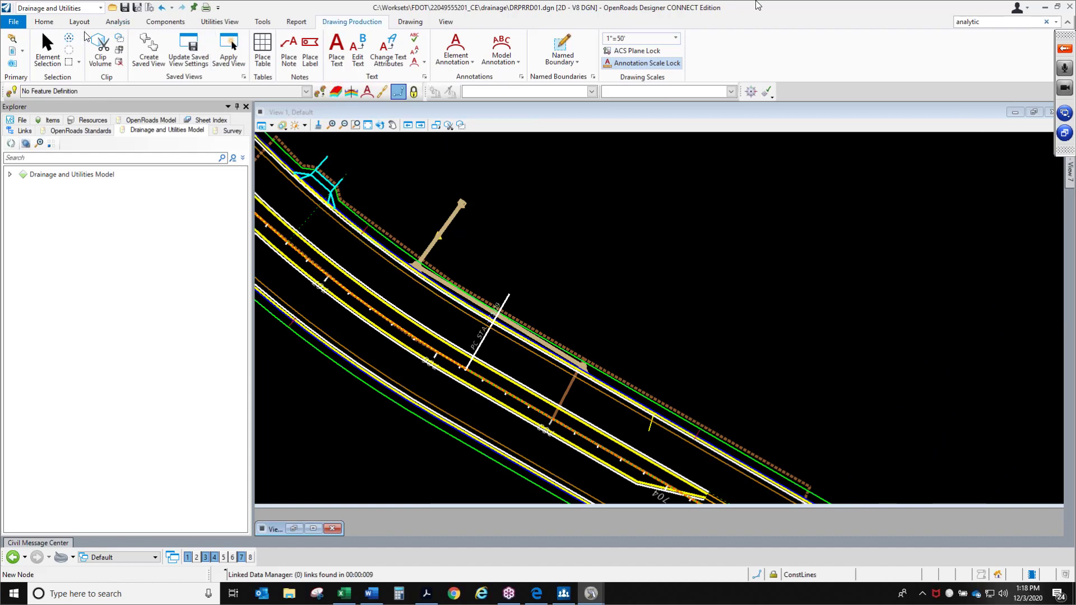
# Display the PDPLRD01.dgn pond reference, keep ALGNRD01.dgn displayed, and hide the DRPRRD01.dgn Default-3D reference in the Default model
pyautogui.click(22, 51)
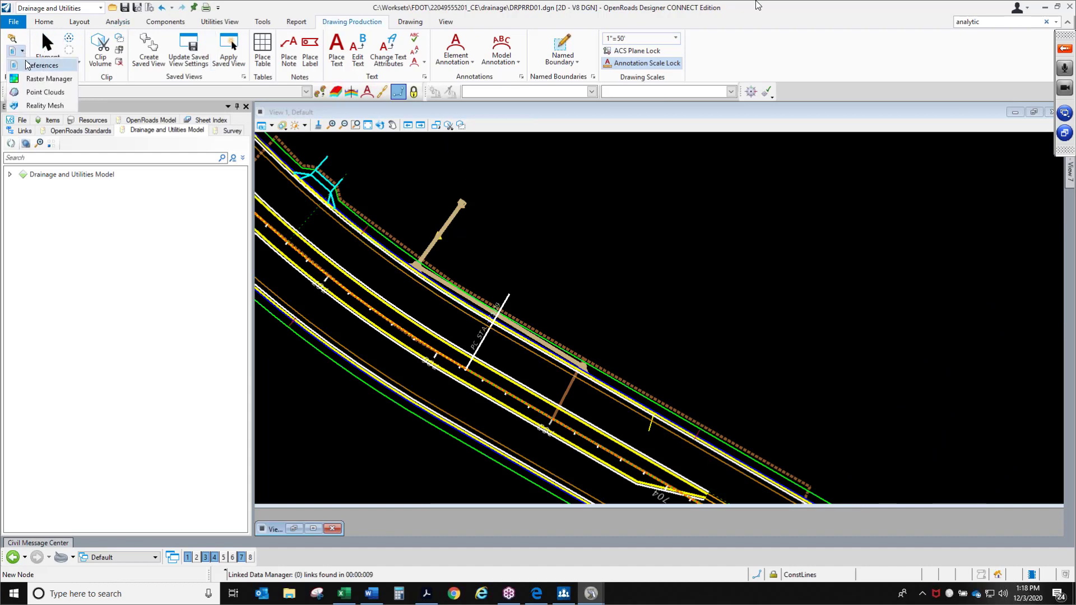
pyautogui.click(28, 63)
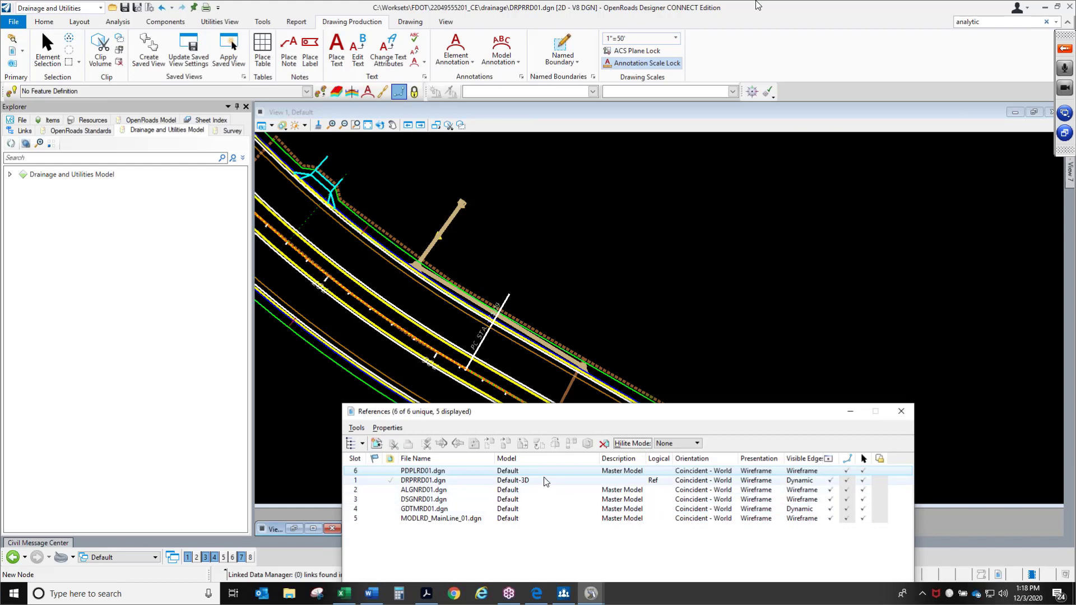
pyautogui.click(831, 471)
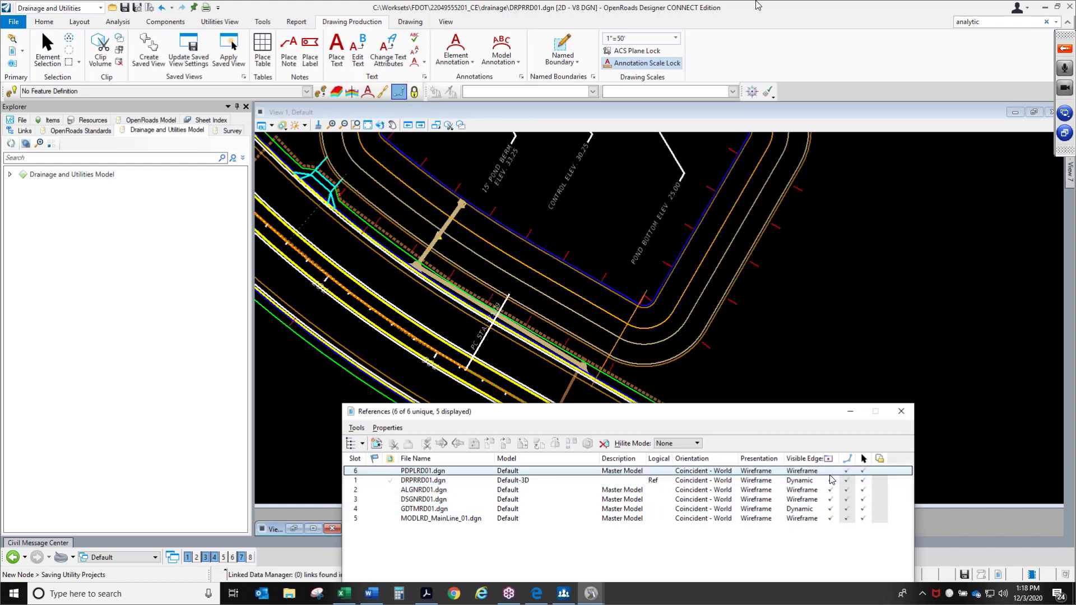
pyautogui.click(831, 481)
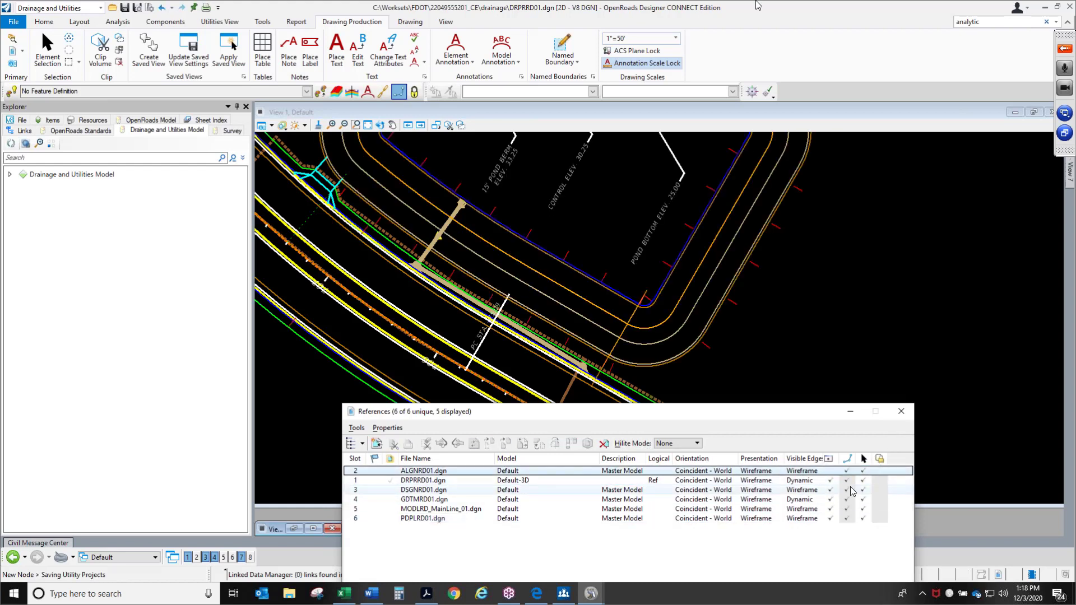
pyautogui.click(832, 471)
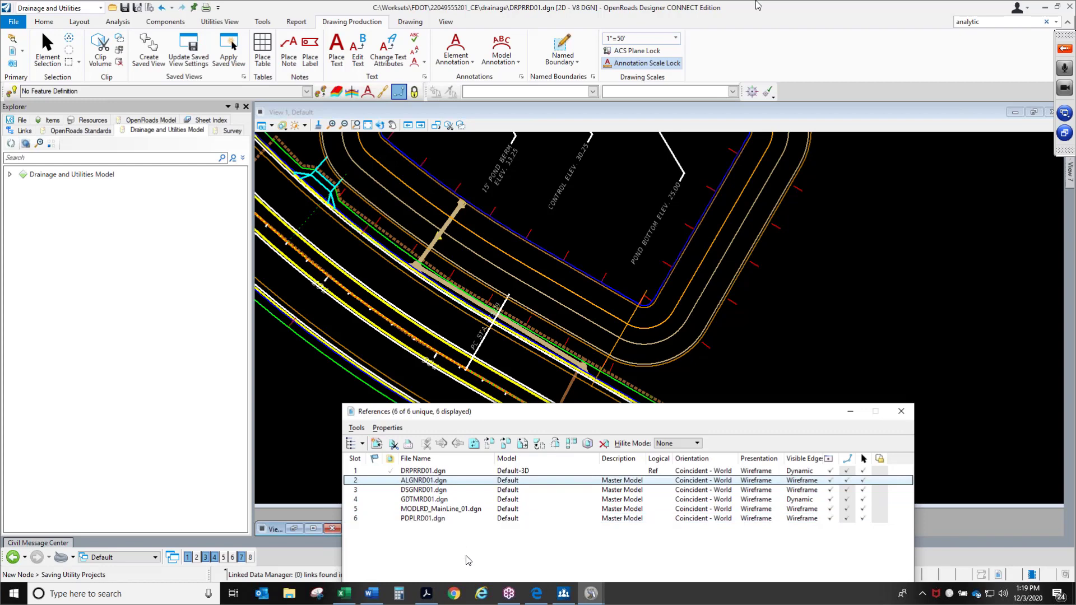
pyautogui.click(712, 472)
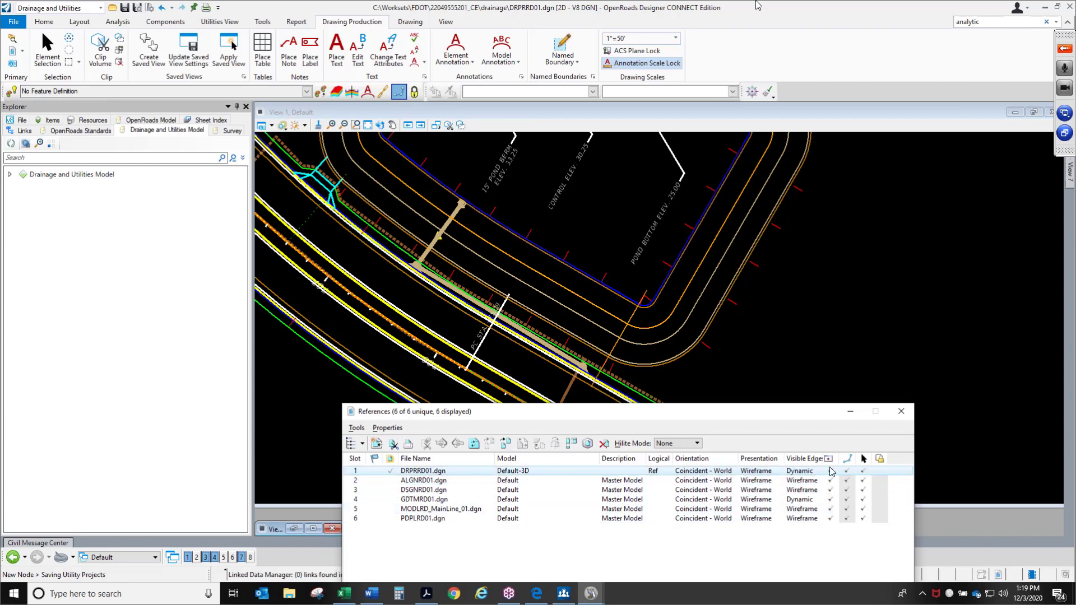
pyautogui.click(901, 412)
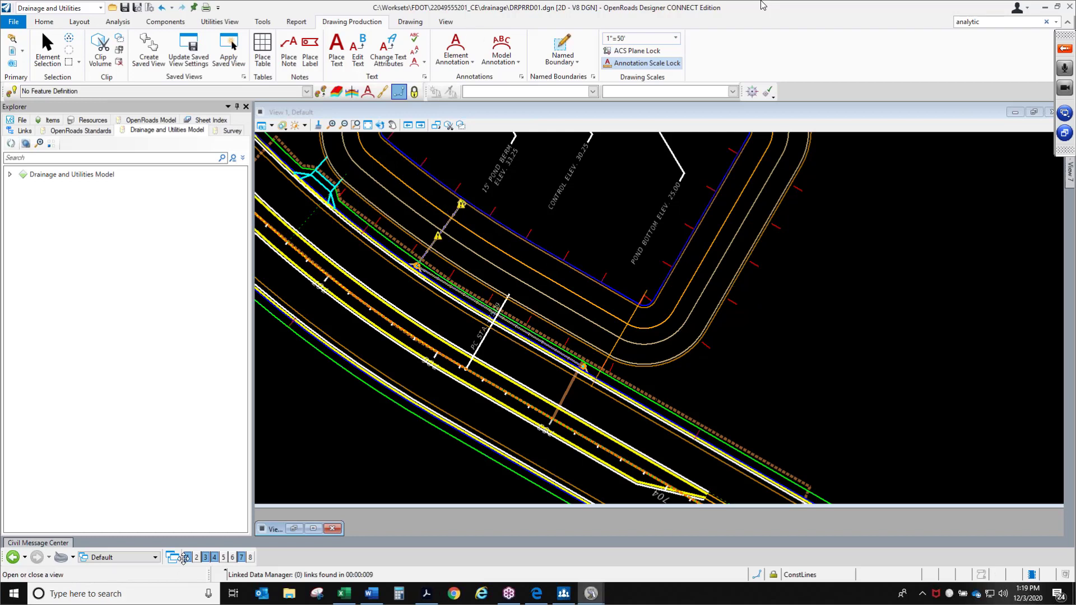
# Return to the Plan1 Drainage [Sheet] view and show more of the sheet around the profile
pyautogui.click(129, 557)
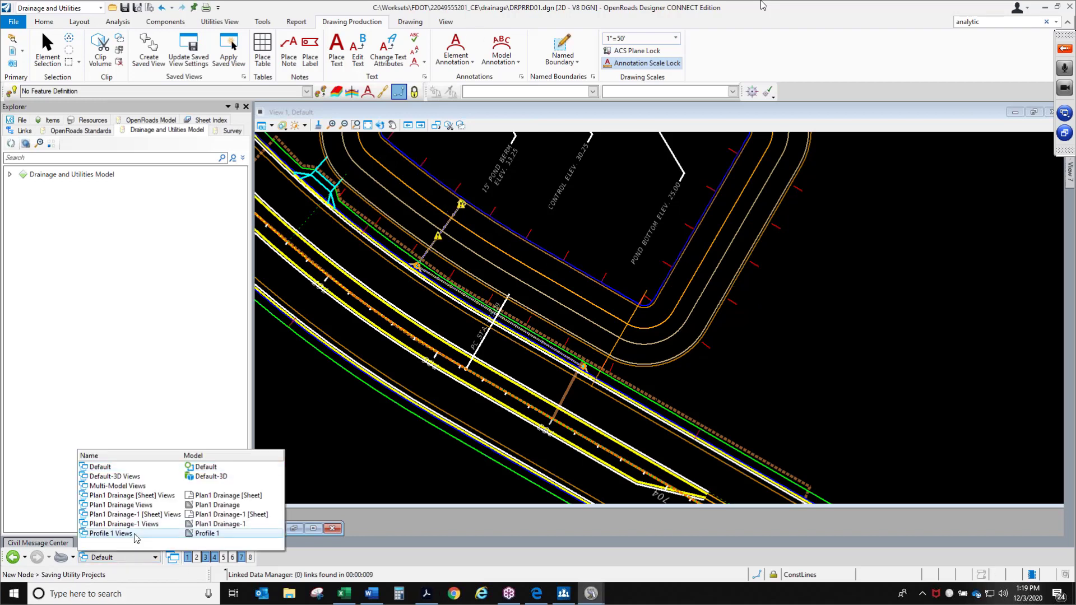
pyautogui.click(132, 495)
pyautogui.scroll(-5, 503, 421)
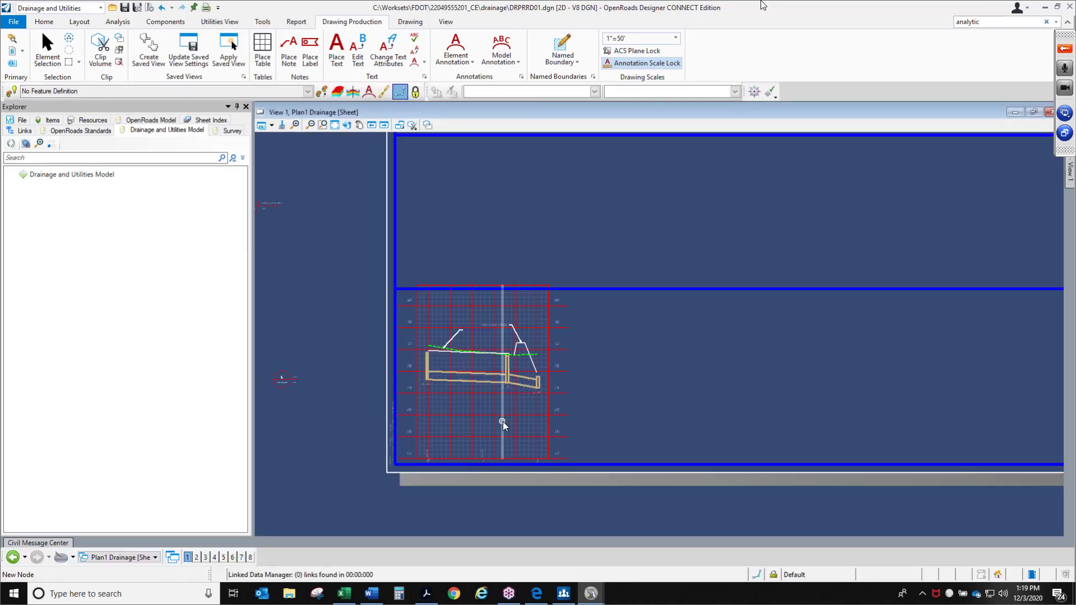
# Examine the plan portion of the sheet and check the Rotation value of the Plan1 Drainage reference in the sheet's References list
pyautogui.scroll(5, 597, 168)
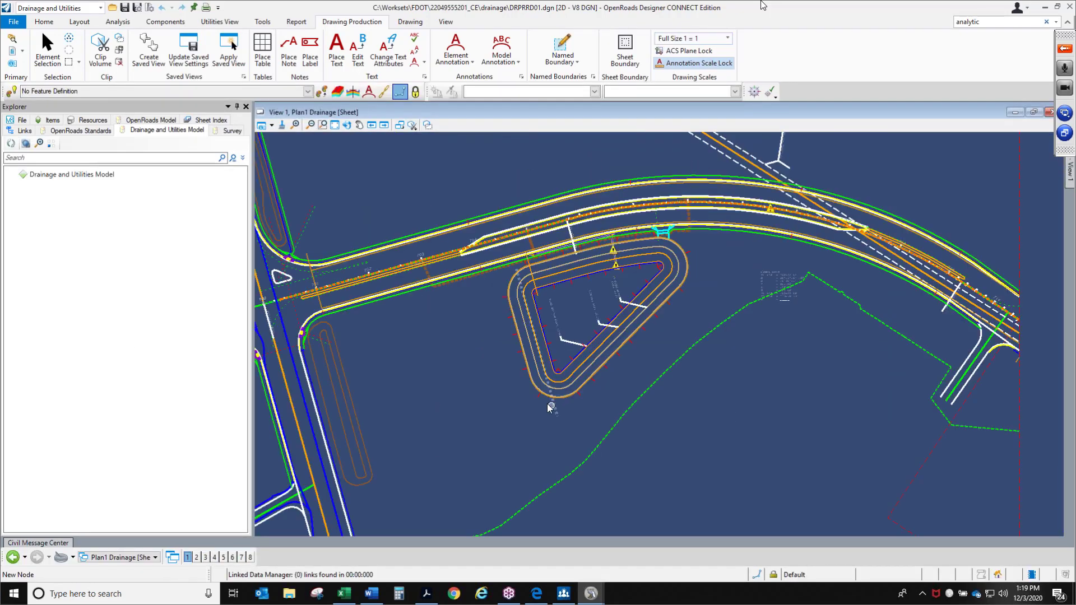
pyautogui.scroll(-2, 505, 375)
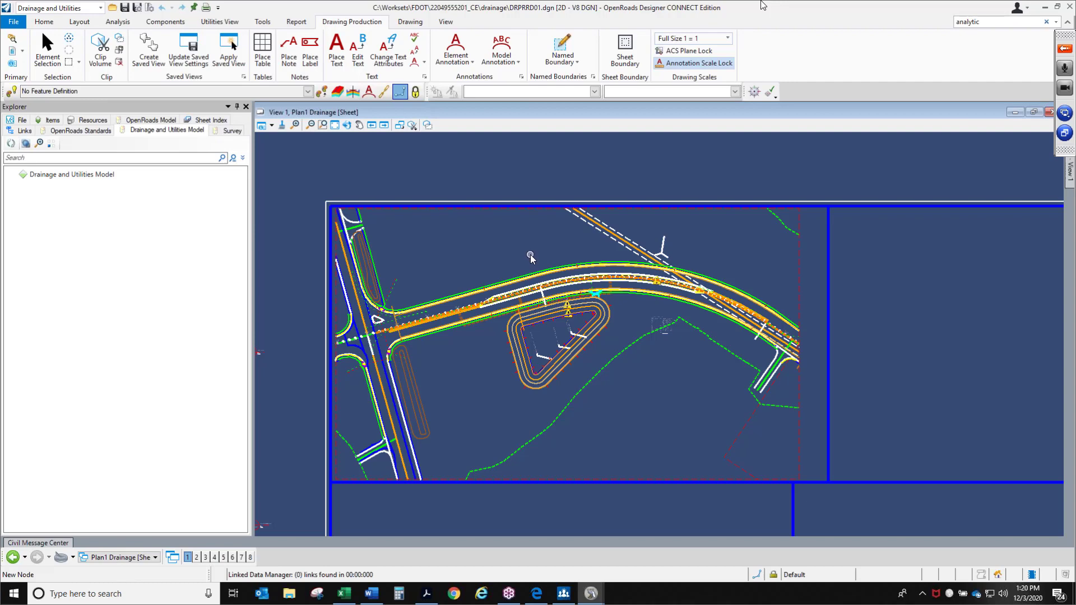
pyautogui.scroll(2, 536, 261)
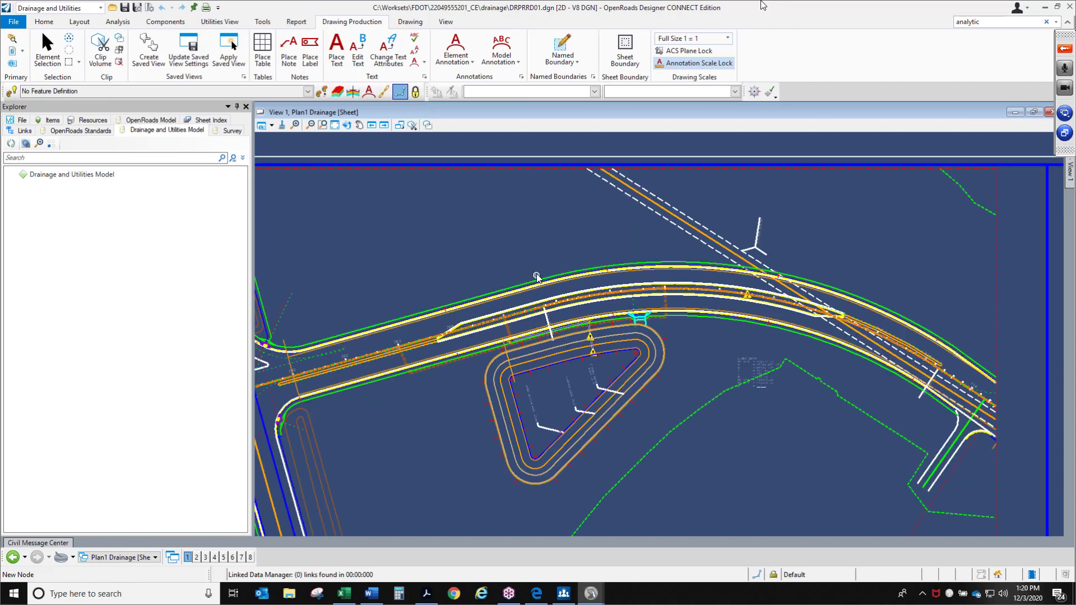
pyautogui.click(21, 53)
pyautogui.click(50, 58)
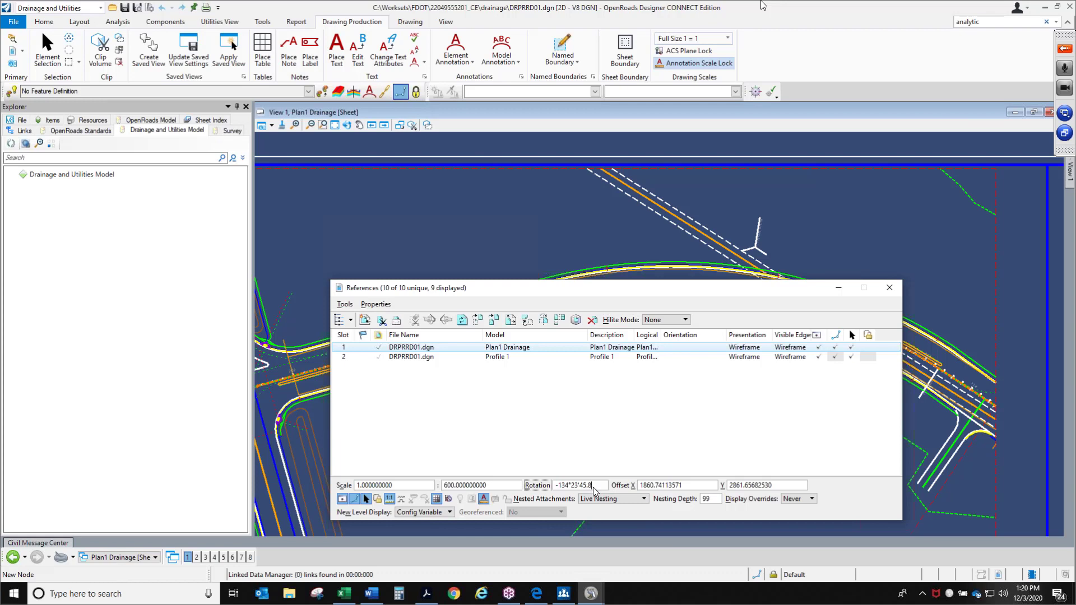
pyautogui.moveTo(599, 486); pyautogui.dragTo(556, 486)
pyautogui.click(646, 423)
pyautogui.click(888, 288)
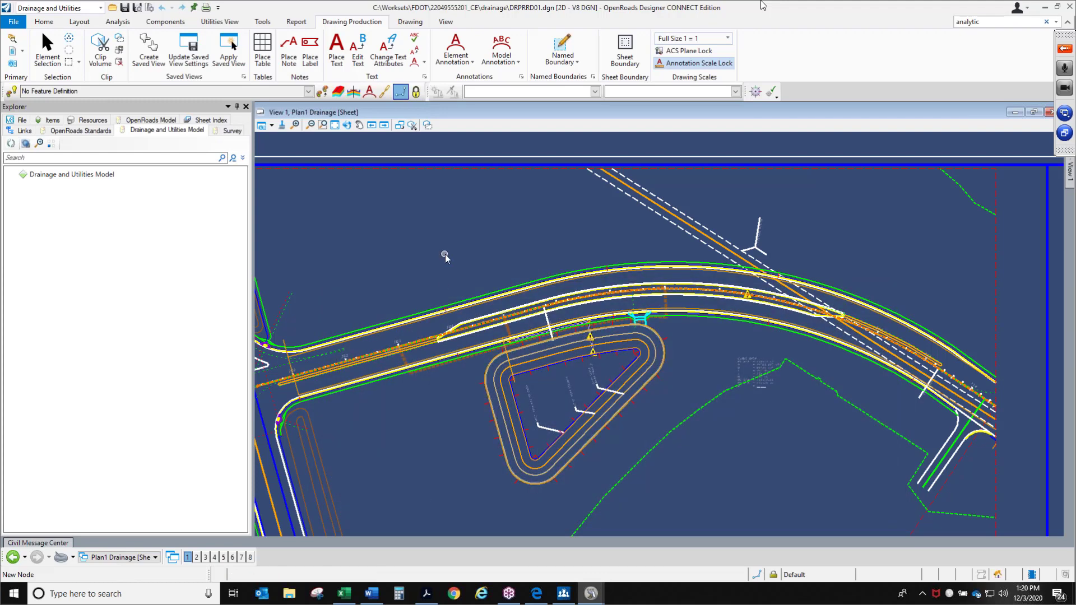
# Switch to the Default model, show the whole project in plan and identify the rotated plan sheet boundary around the curve and pond
pyautogui.scroll(-2, 507, 243)
pyautogui.click(125, 557)
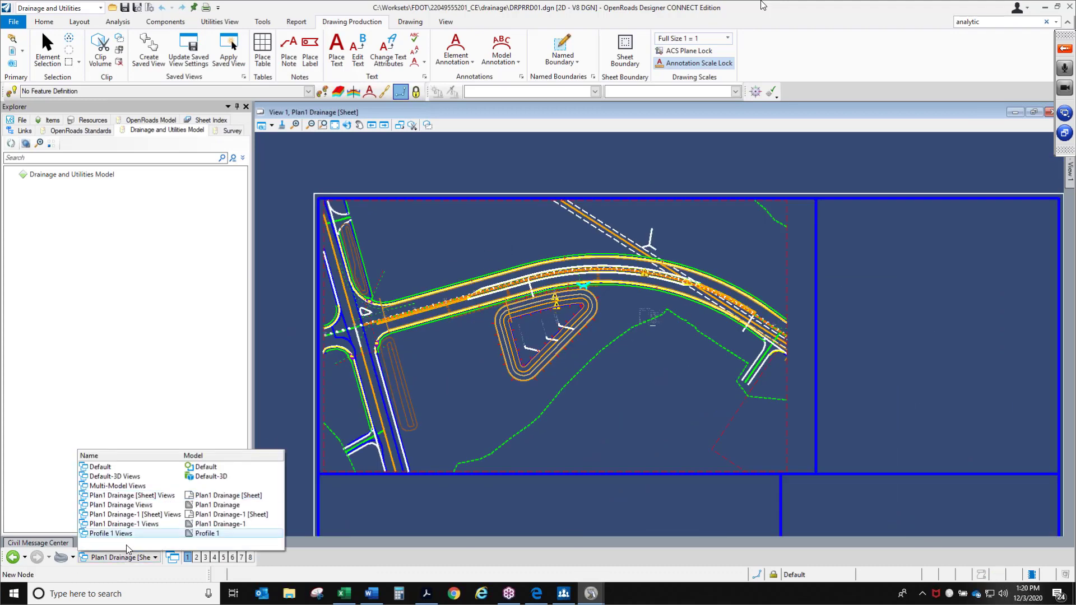
pyautogui.click(146, 457)
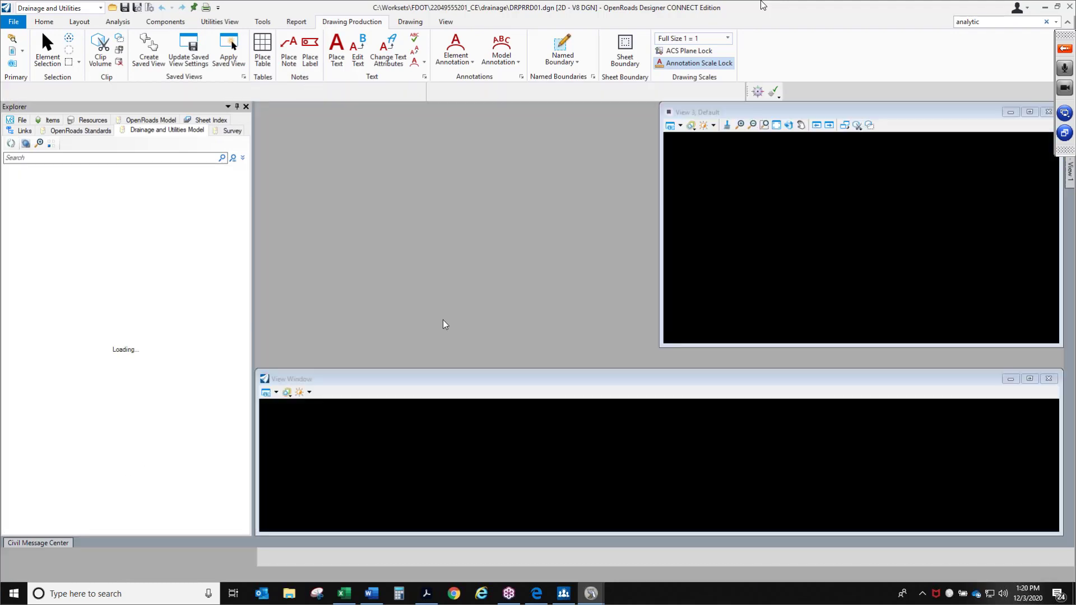
pyautogui.scroll(-5, 495, 292)
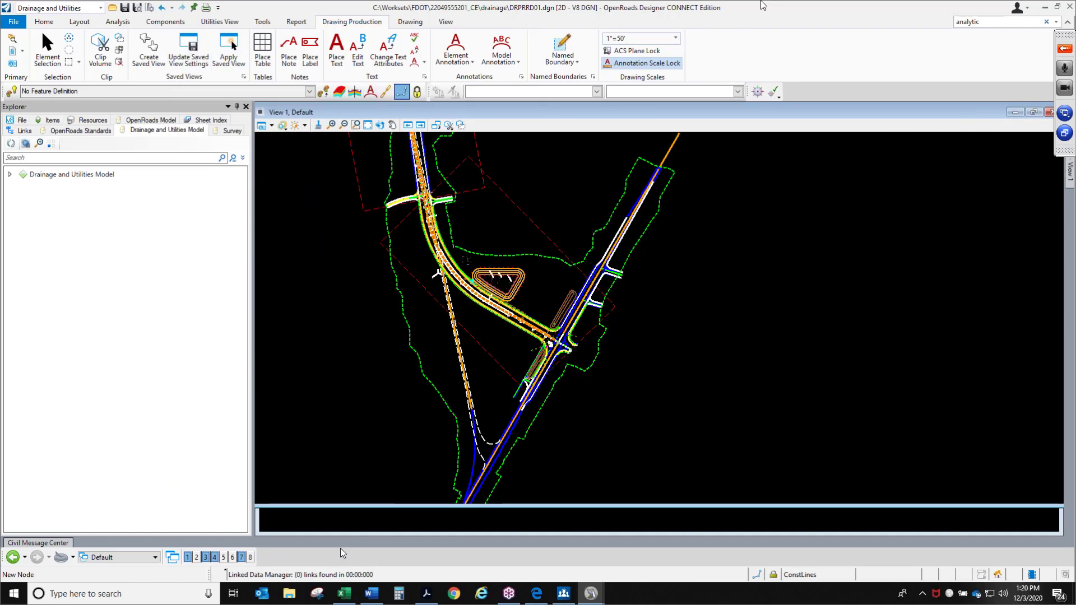
pyautogui.click(559, 245)
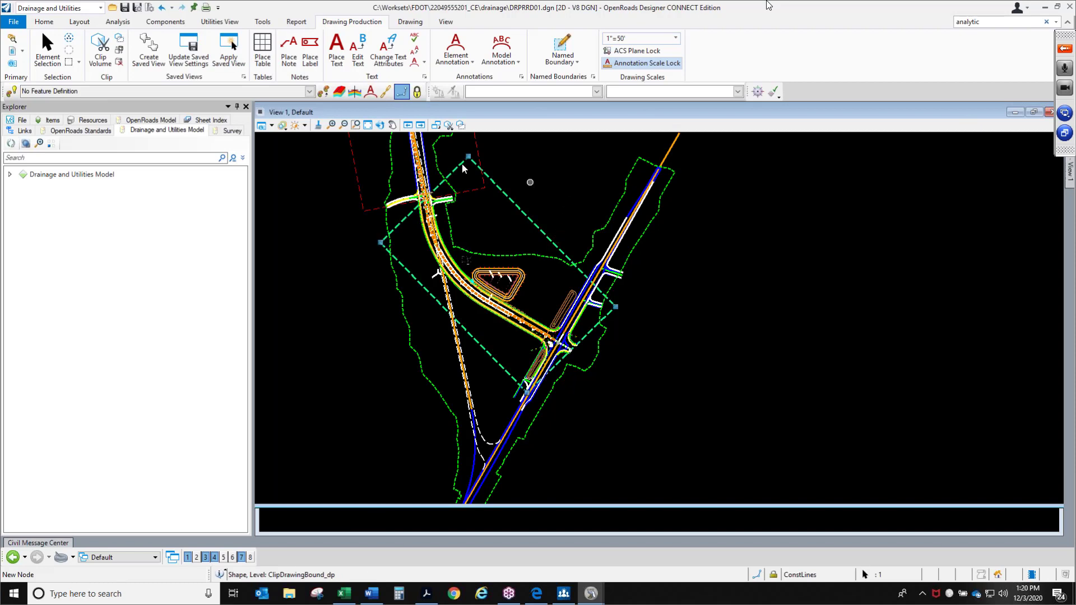
pyautogui.click(544, 178)
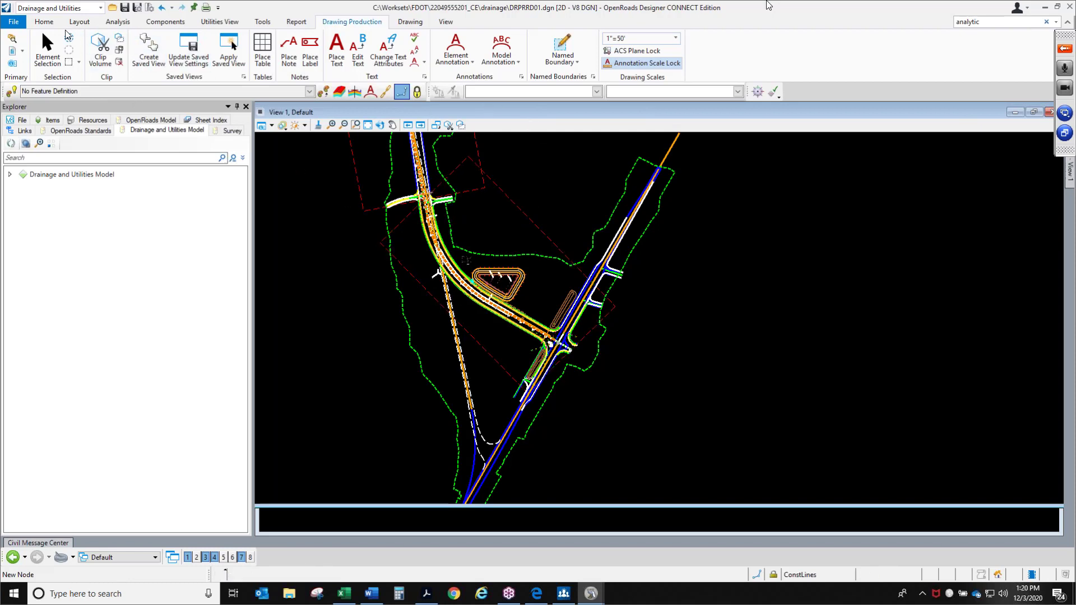
# Rotate the view by two points along the edge of the Plan1 Drainage named boundary so the sheet area lies horizontal
pyautogui.click(381, 126)
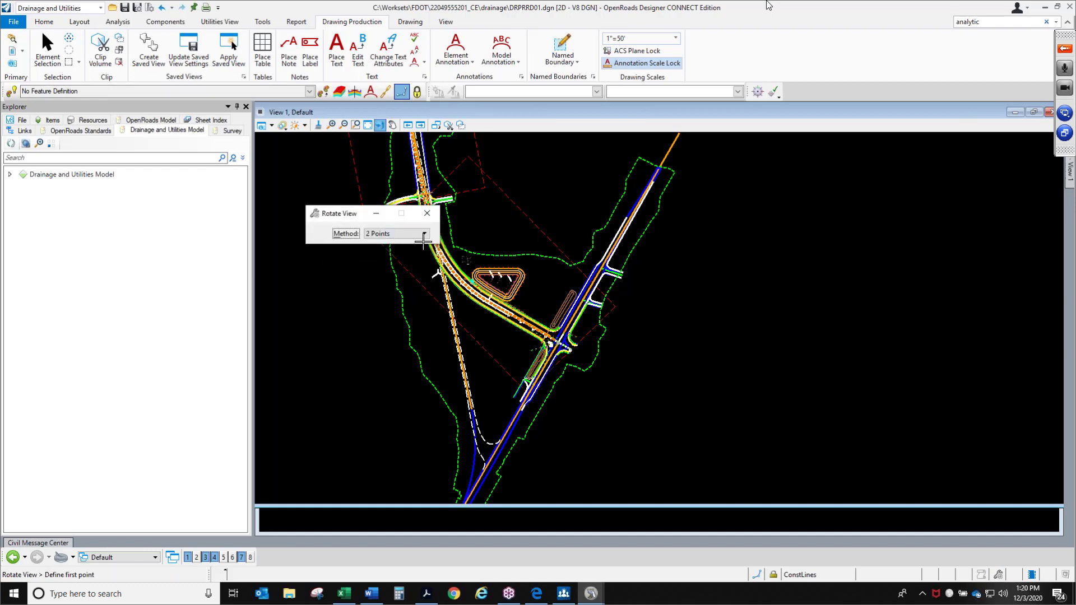
pyautogui.click(616, 307)
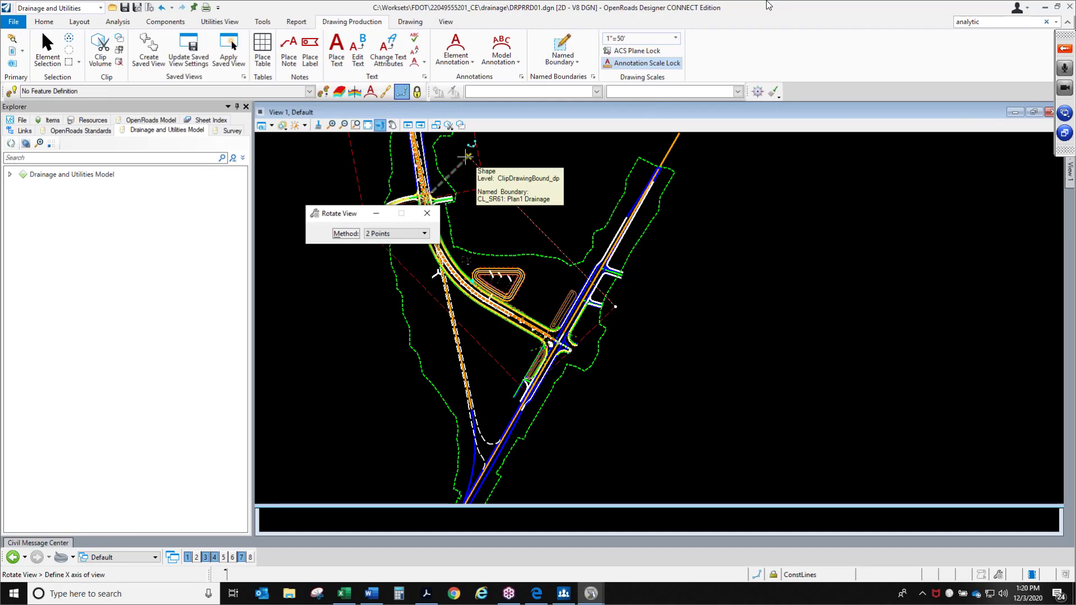
pyautogui.click(466, 157)
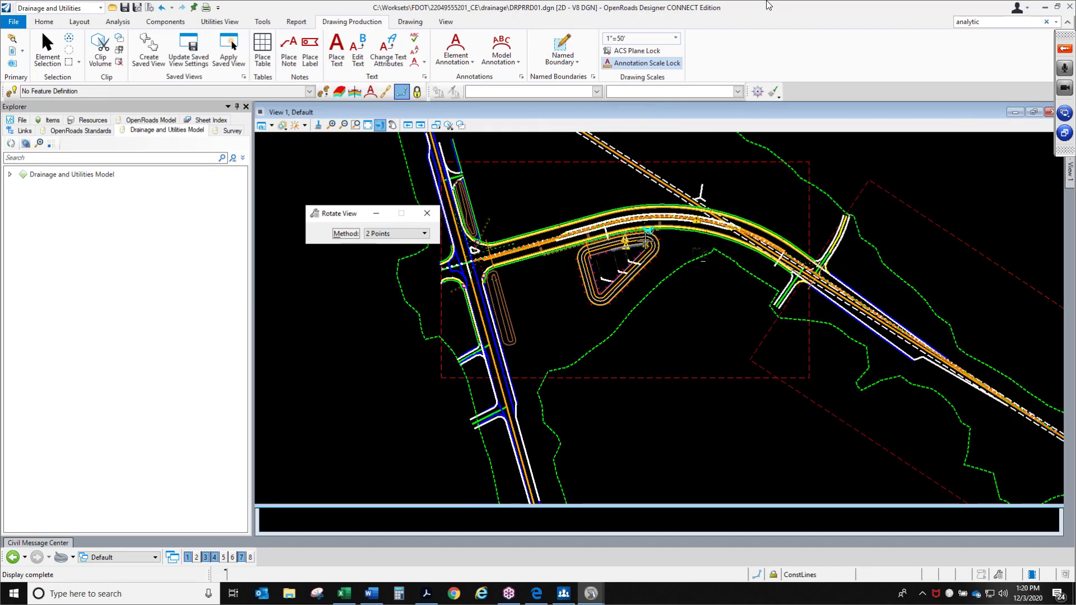
pyautogui.scroll(3, 646, 246)
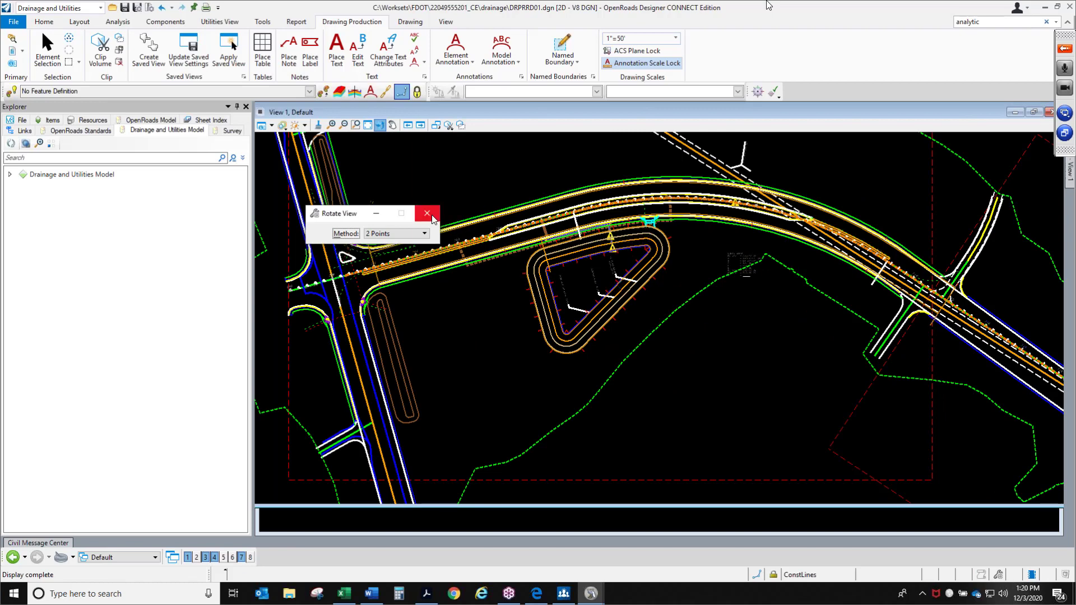
pyautogui.scroll(-3, 425, 366)
pyautogui.scroll(3, 480, 324)
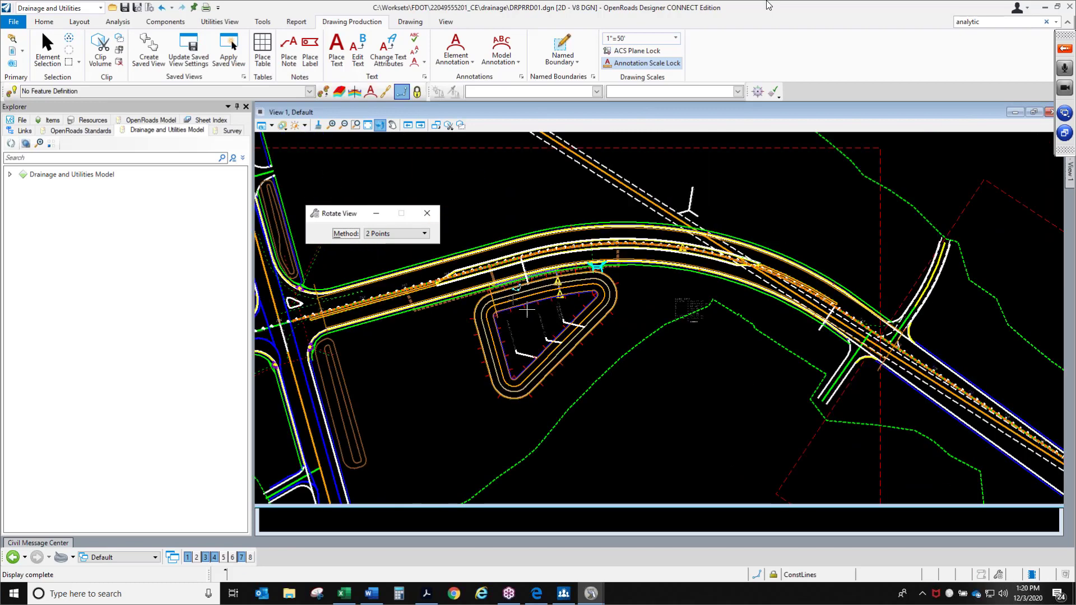
pyautogui.click(420, 217)
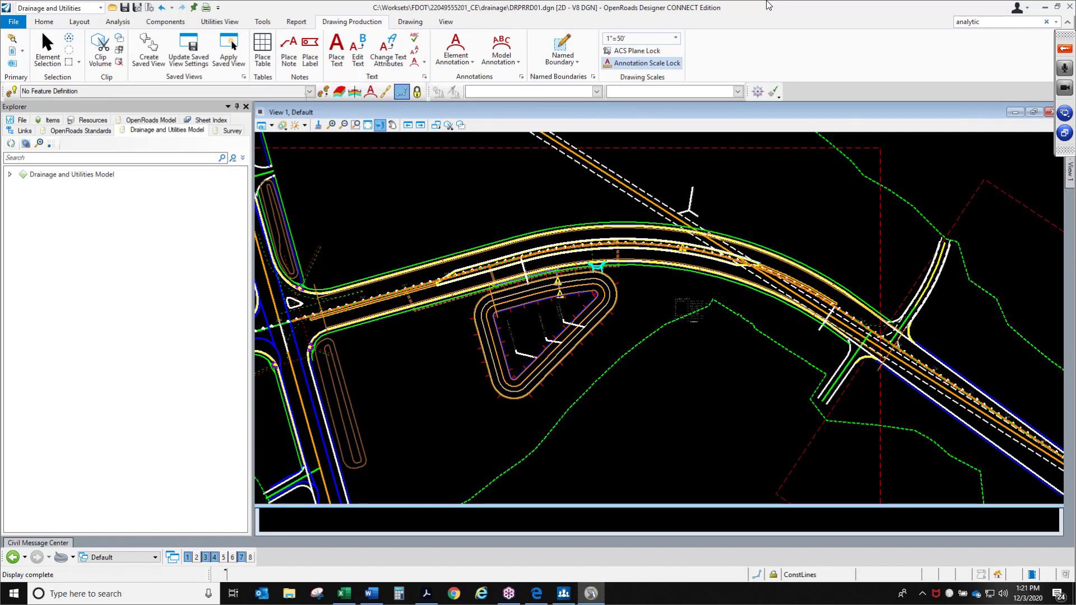
pyautogui.click(47, 49)
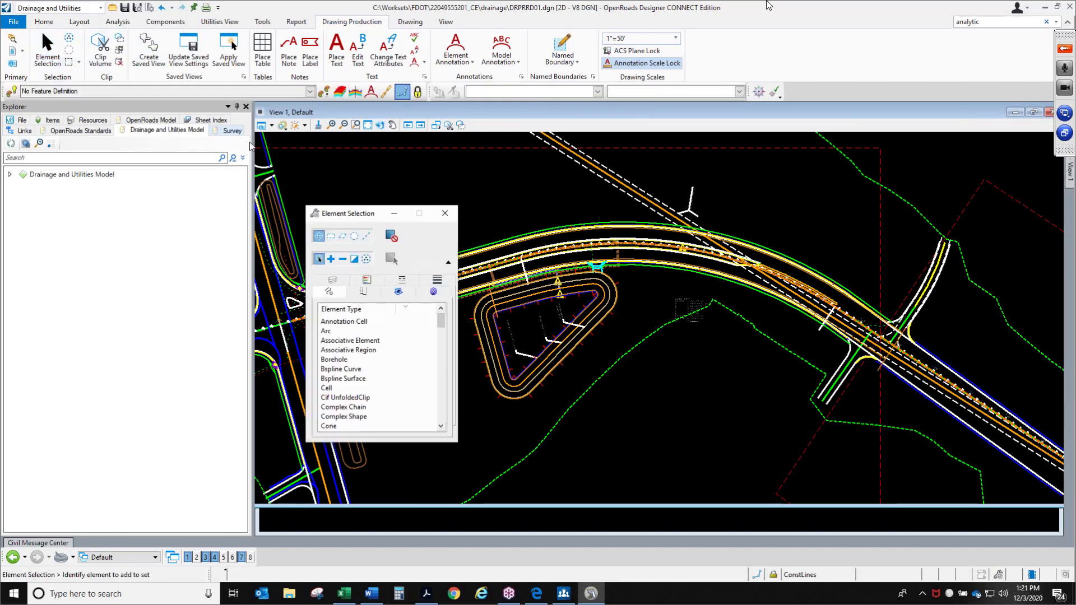
pyautogui.moveTo(346, 217); pyautogui.dragTo(120, 260)
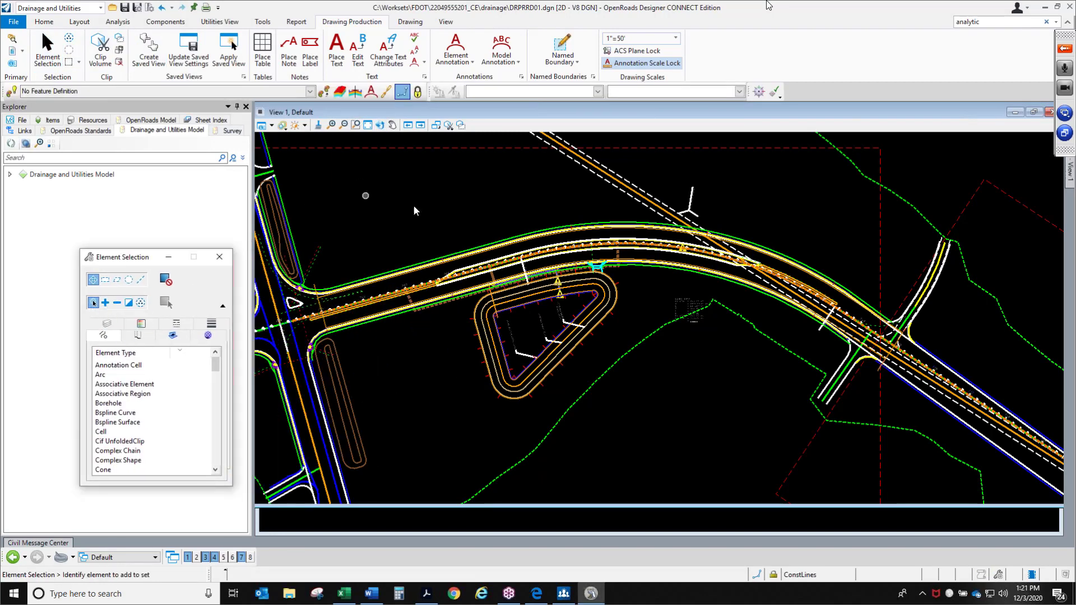
# Start the Place Label tool for the road and pond area, keeping its settings dialog within reach
pyautogui.scroll(-2, 575, 234)
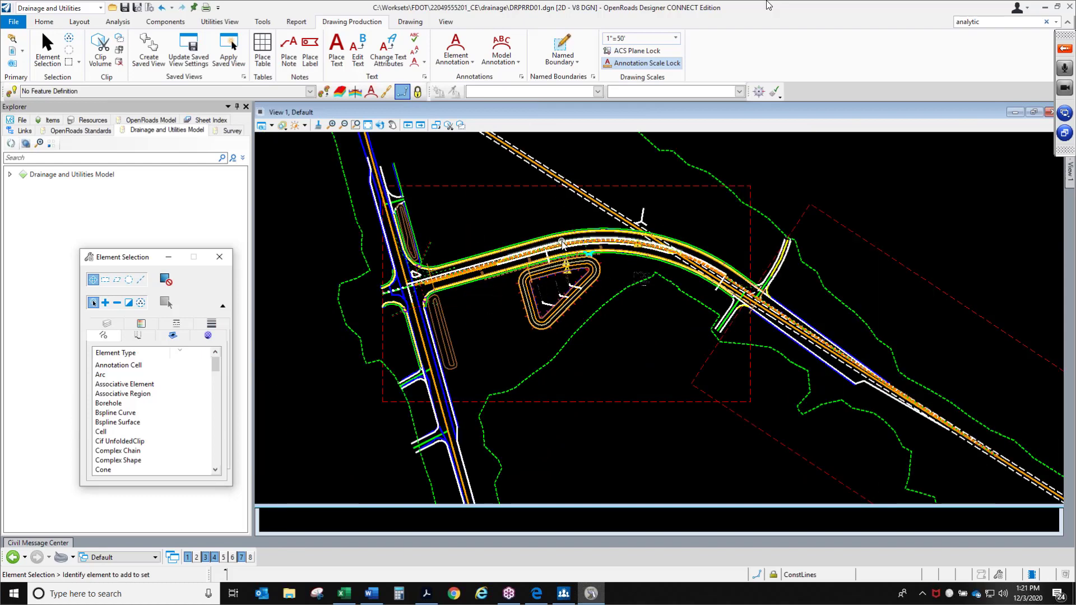
pyautogui.scroll(2, 553, 245)
pyautogui.scroll(2, 533, 259)
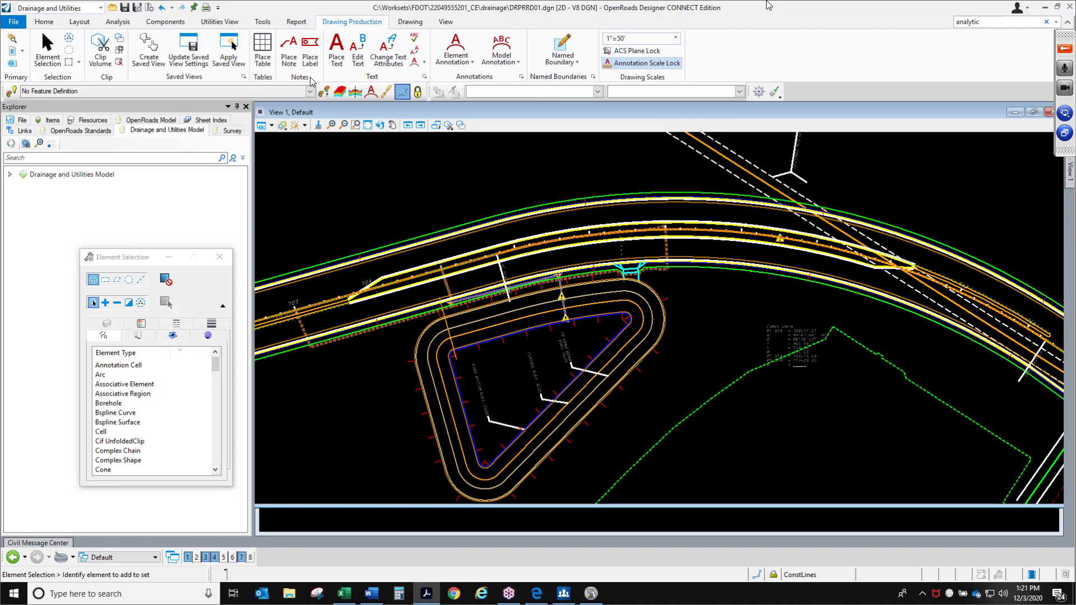
pyautogui.click(311, 52)
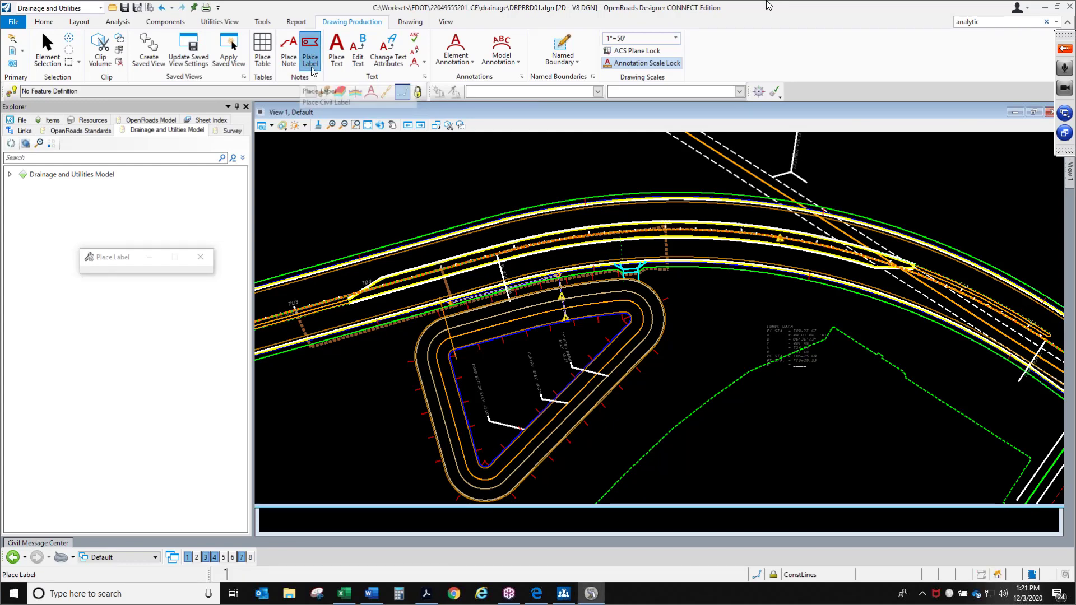
pyautogui.moveTo(145, 258); pyautogui.dragTo(362, 181)
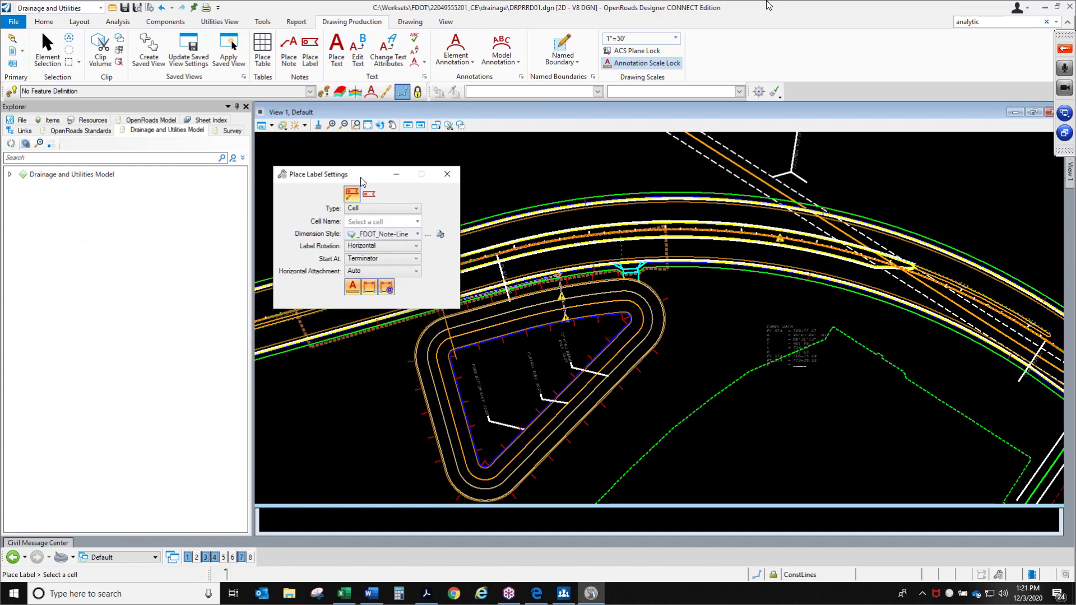
pyautogui.click(418, 223)
pyautogui.click(418, 222)
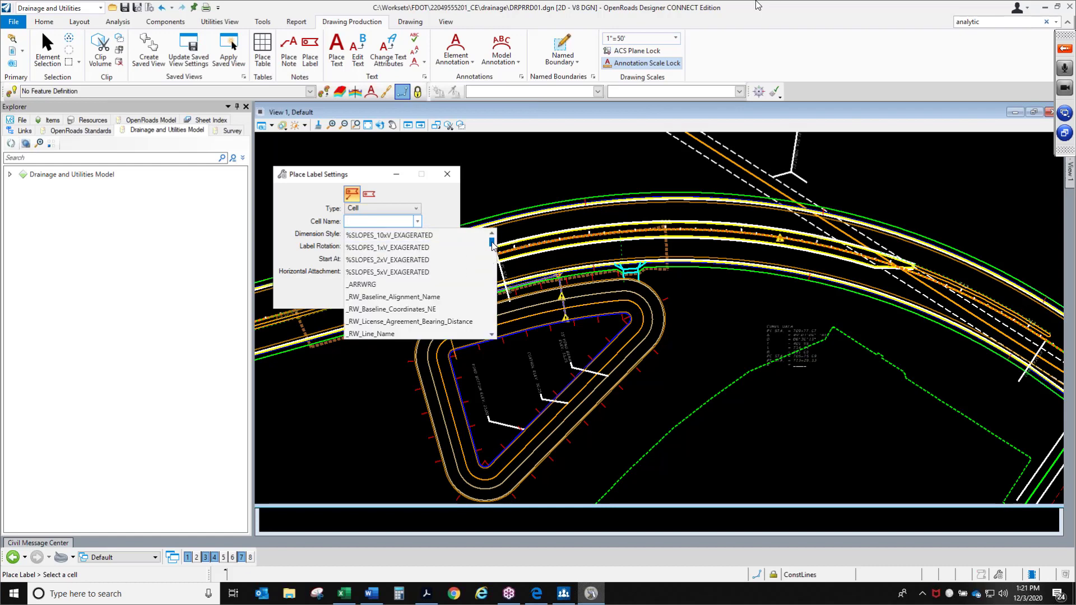
pyautogui.moveTo(492, 245)
pyautogui.mouseDown()
pyautogui.moveTo(493, 333)
pyautogui.moveTo(493, 242)
pyautogui.mouseUp()
pyautogui.click(479, 184)
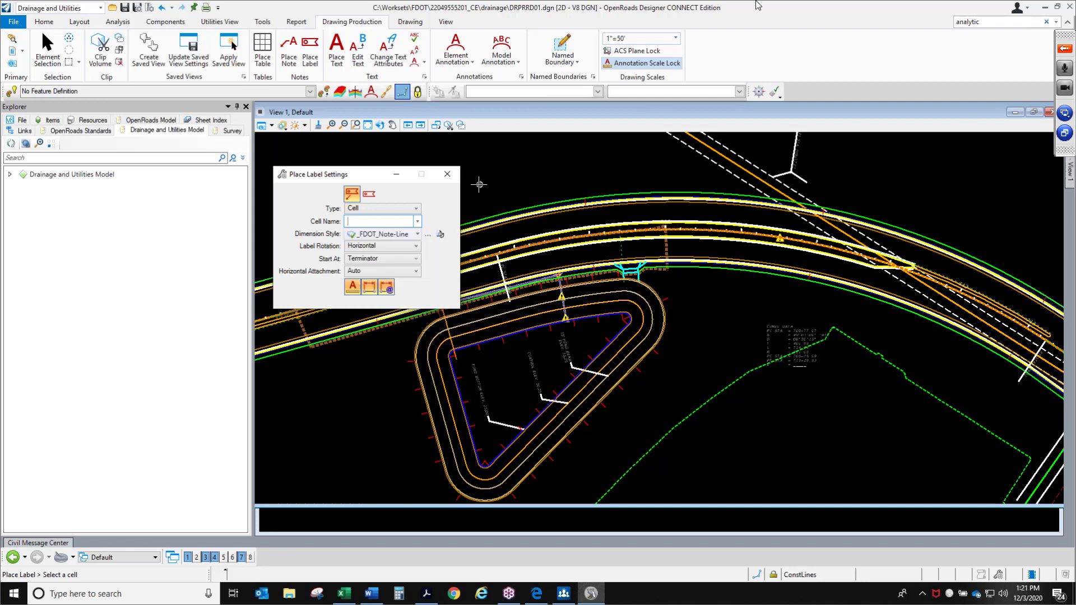
pyautogui.click(417, 222)
pyautogui.click(470, 200)
# Choose _SU_PLAN_NODE_ID as the cell for the label
pyautogui.click(418, 221)
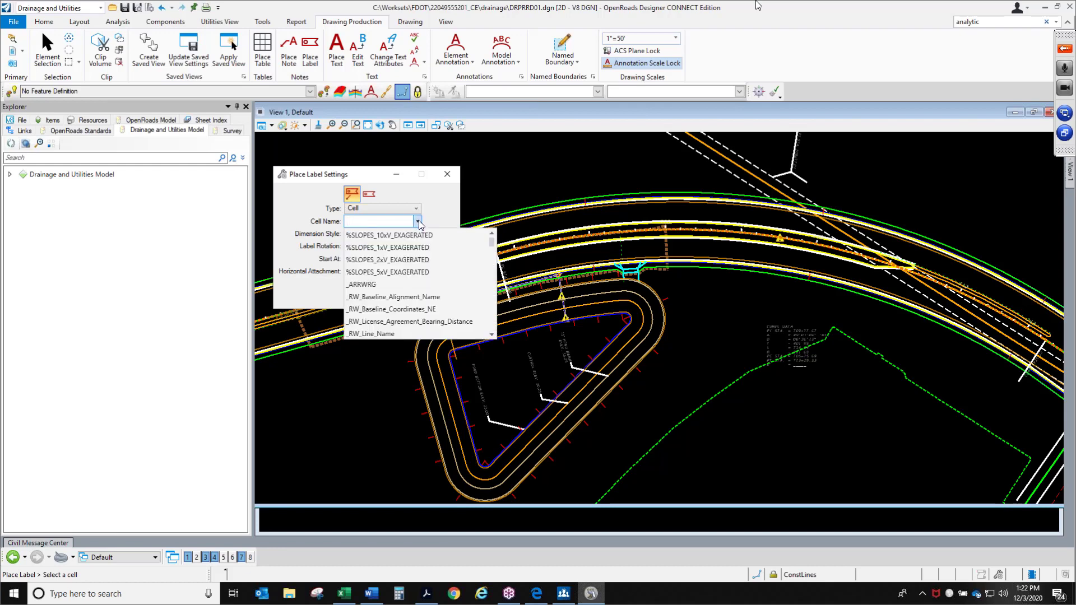
pyautogui.click(492, 335)
pyautogui.click(492, 335)
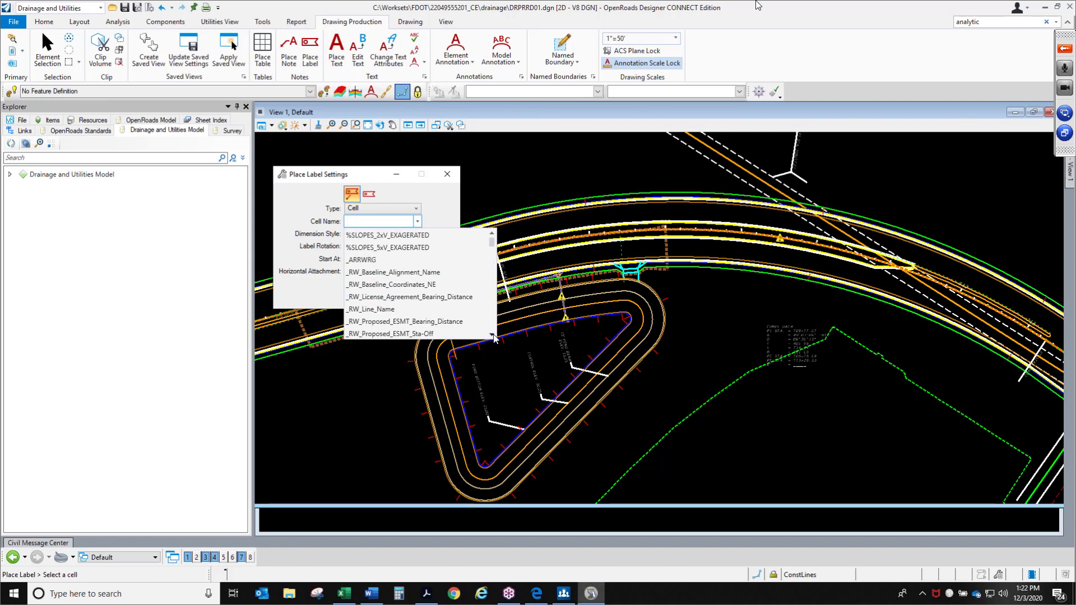
pyautogui.click(492, 335)
pyautogui.click(492, 335)
pyautogui.click(492, 335)
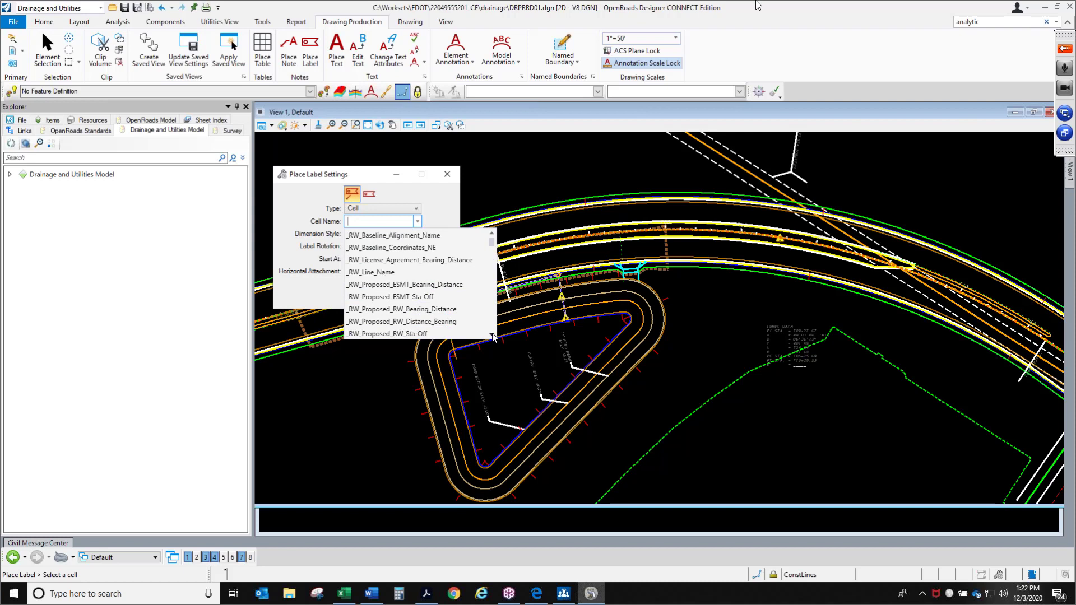
pyautogui.click(492, 335)
pyautogui.click(492, 335)
pyautogui.click(492, 335)
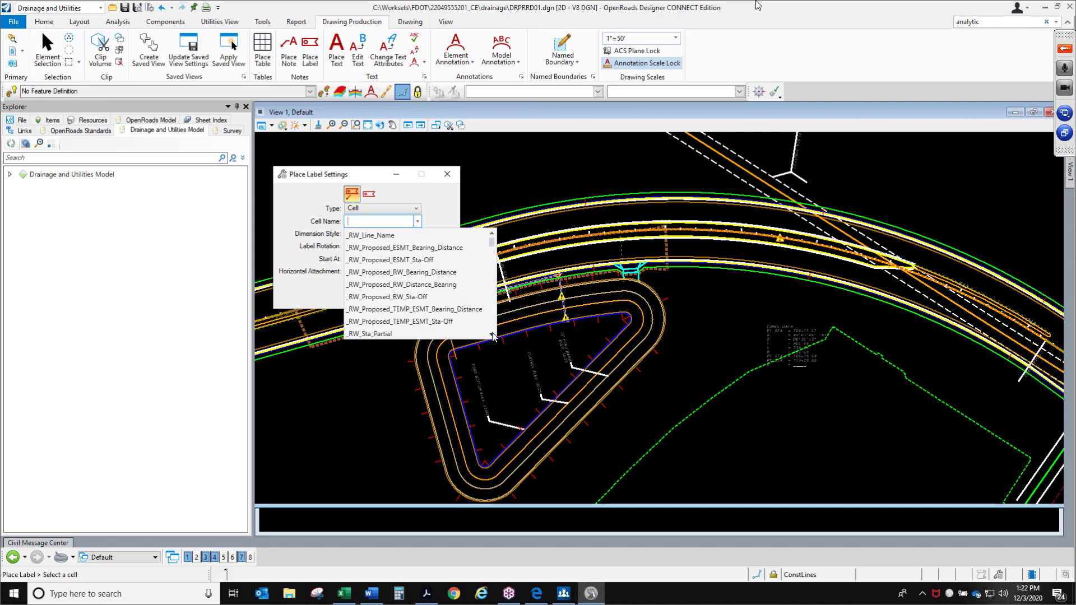
pyautogui.click(492, 335)
pyautogui.click(492, 335)
pyautogui.click(492, 335)
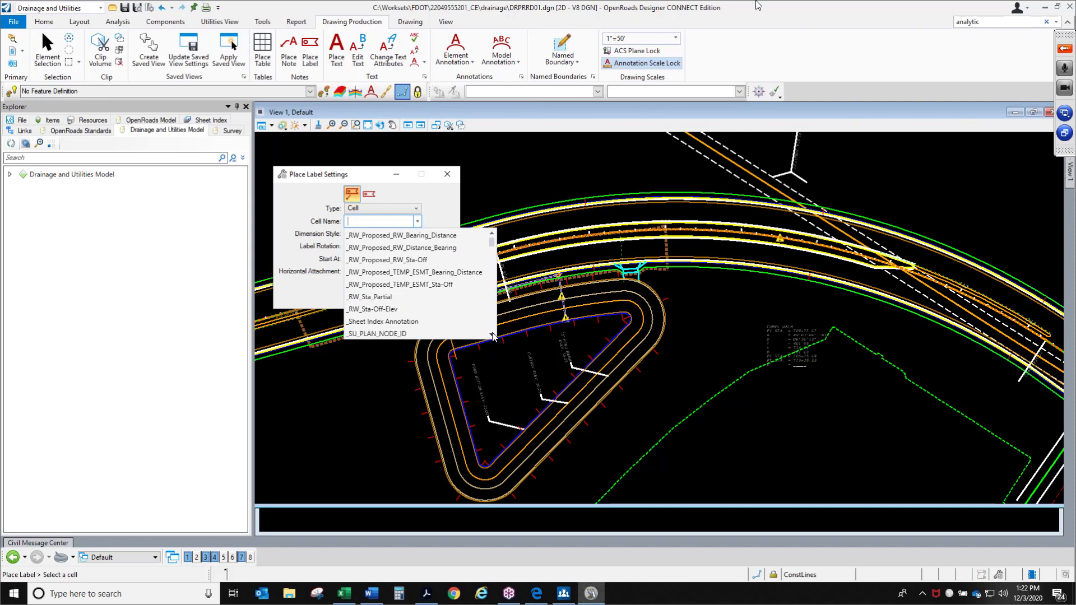
pyautogui.click(492, 335)
pyautogui.click(492, 335)
pyautogui.click(492, 335)
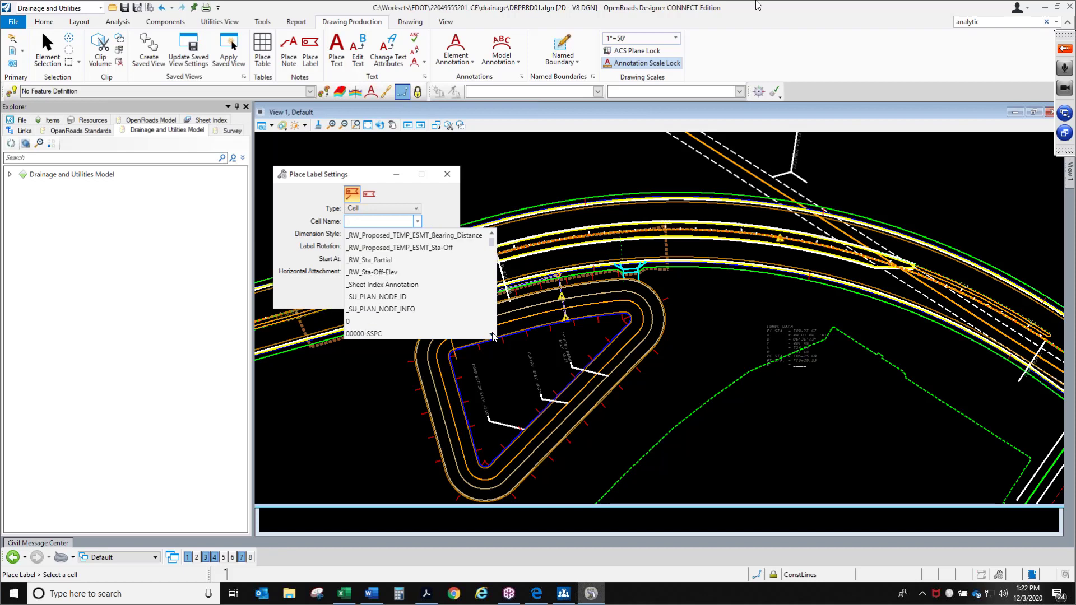
pyautogui.scroll(-2, 400, 299)
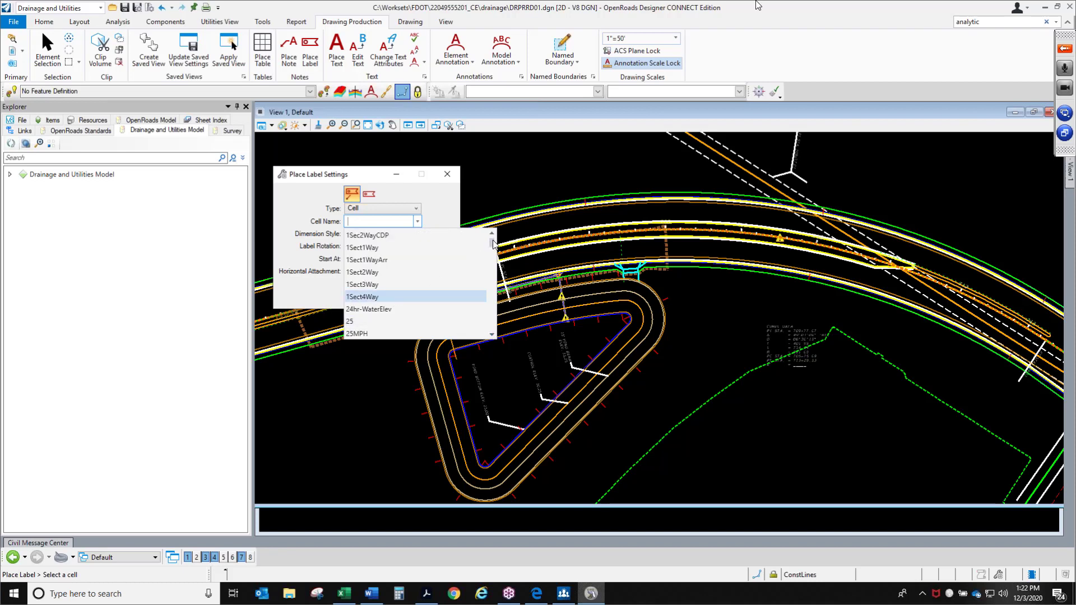
pyautogui.moveTo(492, 242); pyautogui.dragTo(492, 235)
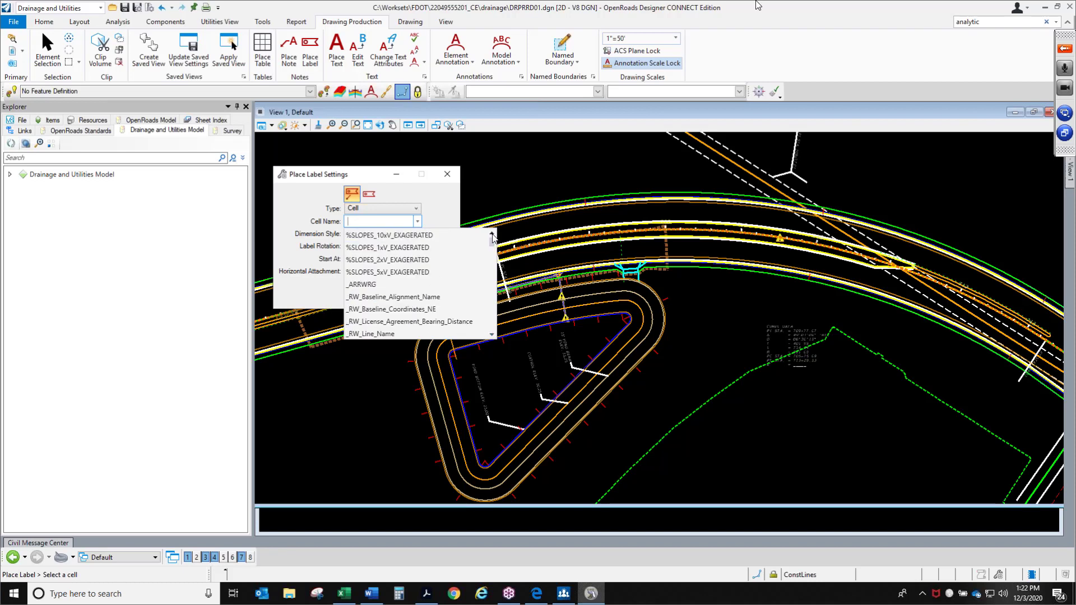
pyautogui.scroll(-1, 420, 305)
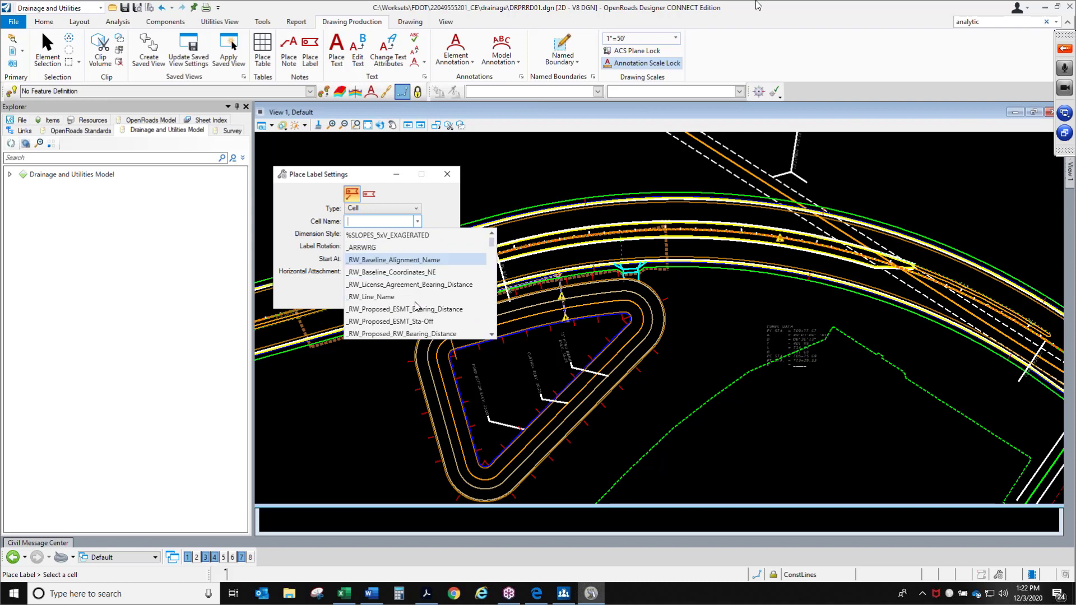
pyautogui.scroll(-1, 416, 287)
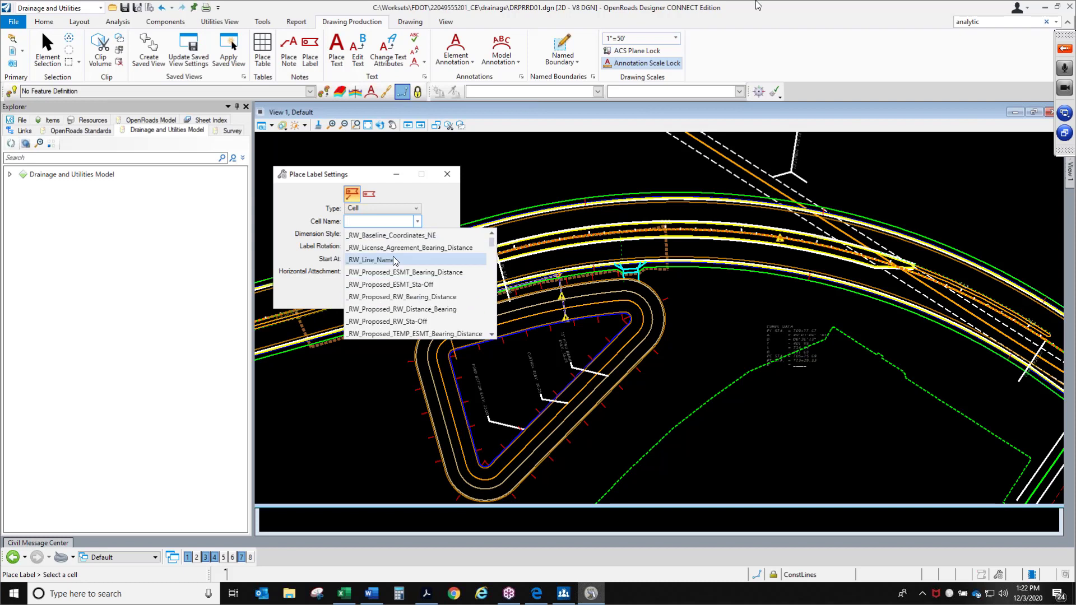
pyautogui.scroll(-2, 405, 291)
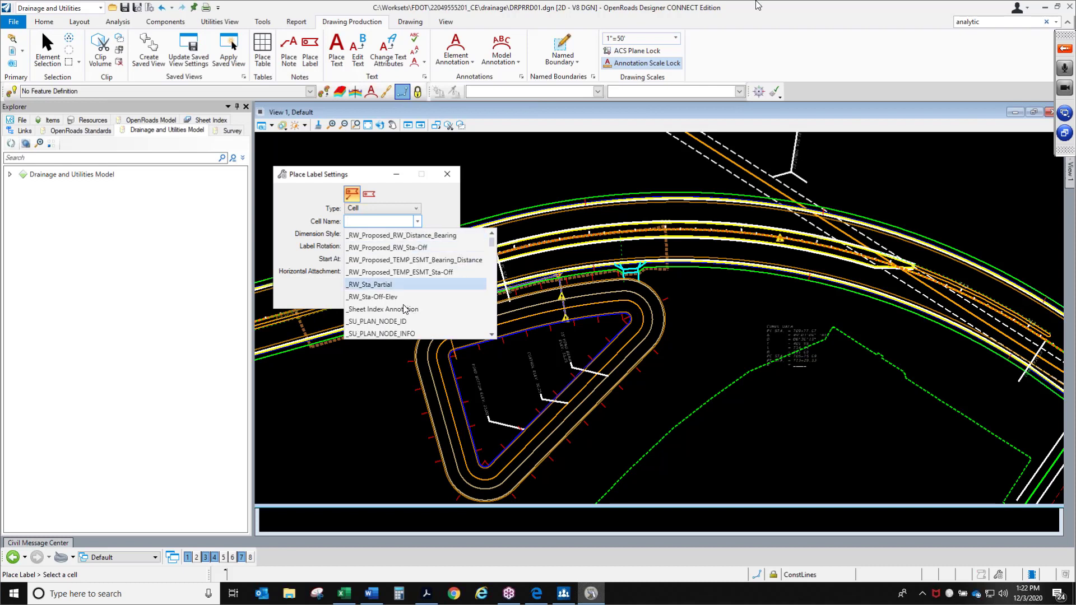
pyautogui.scroll(-2, 382, 262)
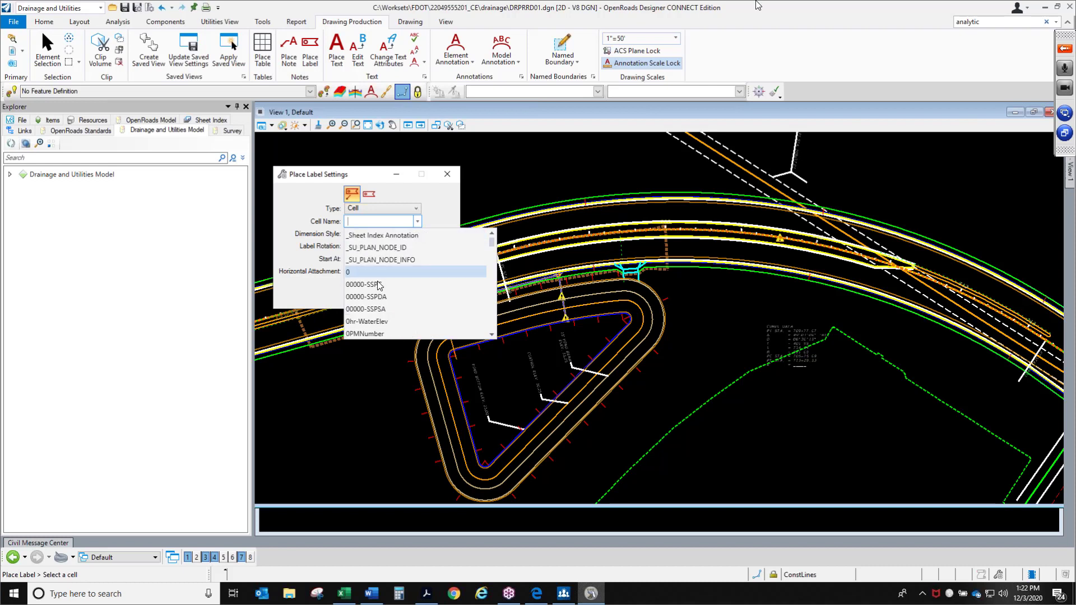
pyautogui.click(381, 248)
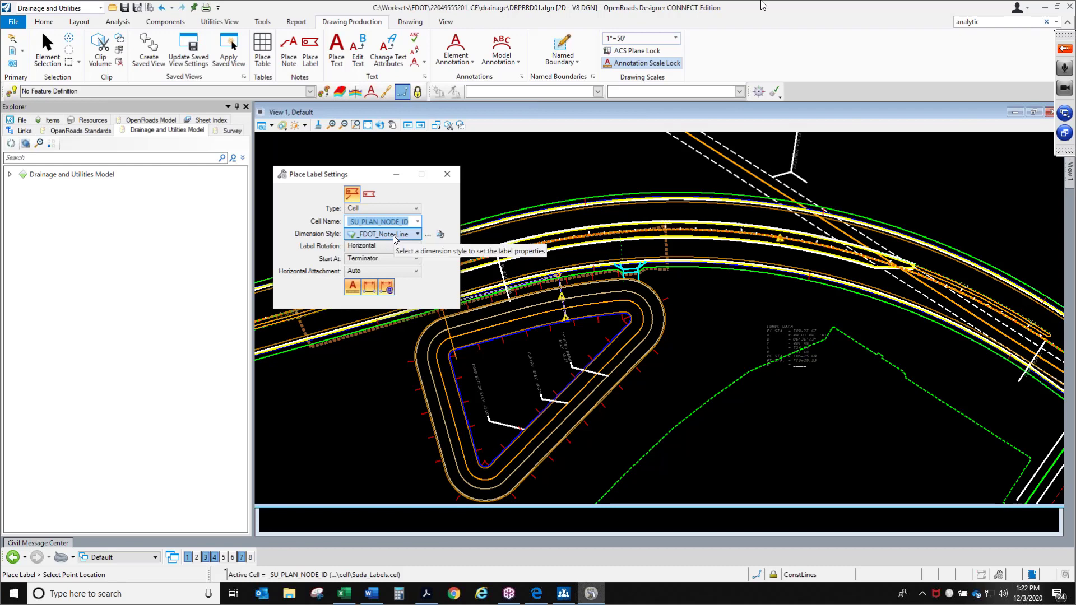
# Set the label's dimension style to _FDOT_Dynamic Labels and switch to placement without a leader
pyautogui.click(395, 238)
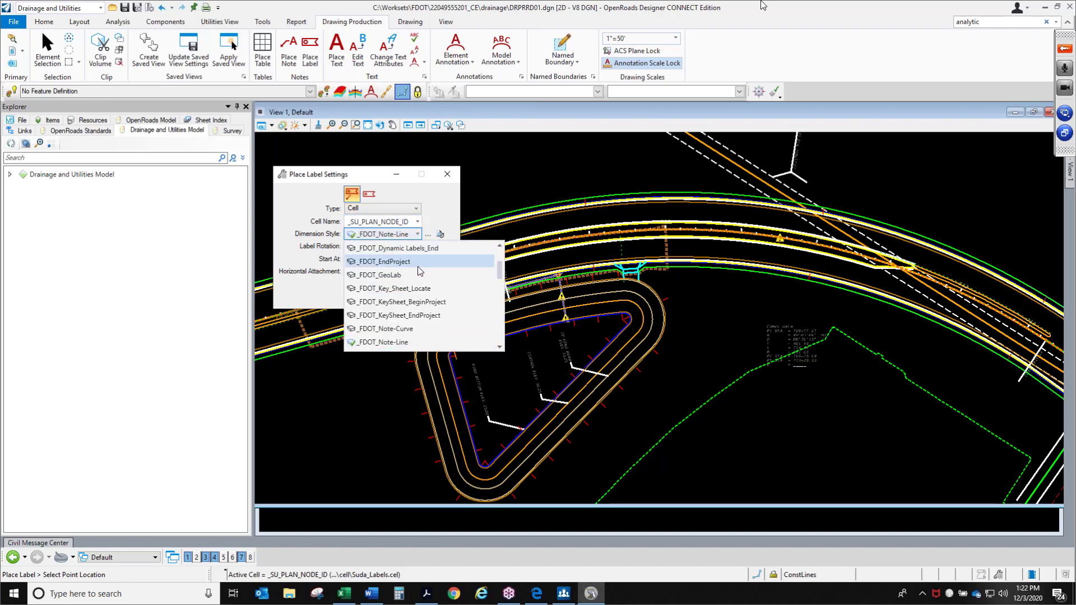
pyautogui.scroll(1, 414, 275)
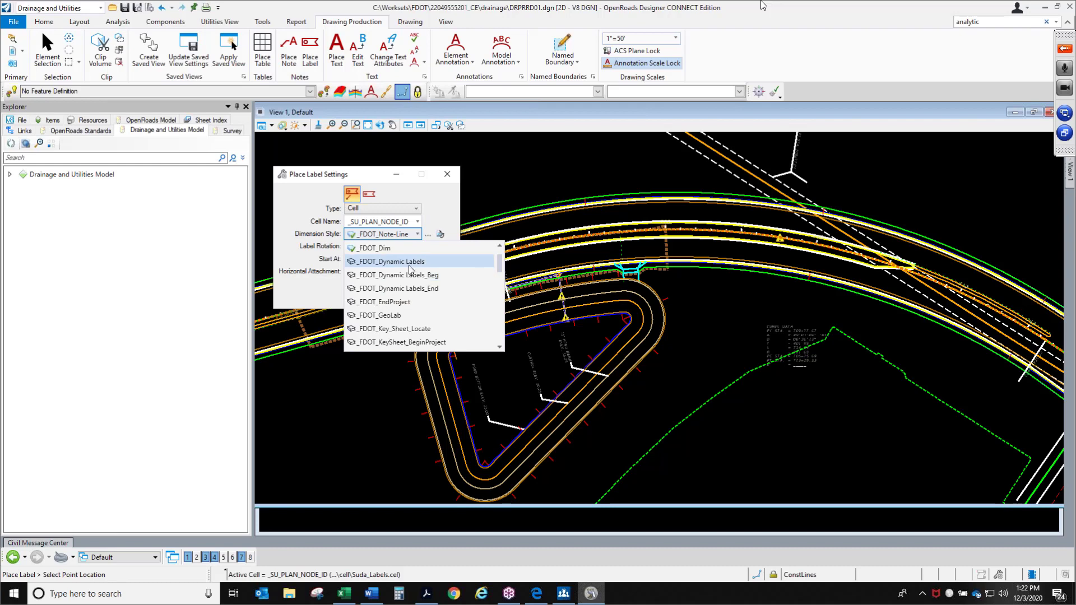
pyautogui.click(411, 262)
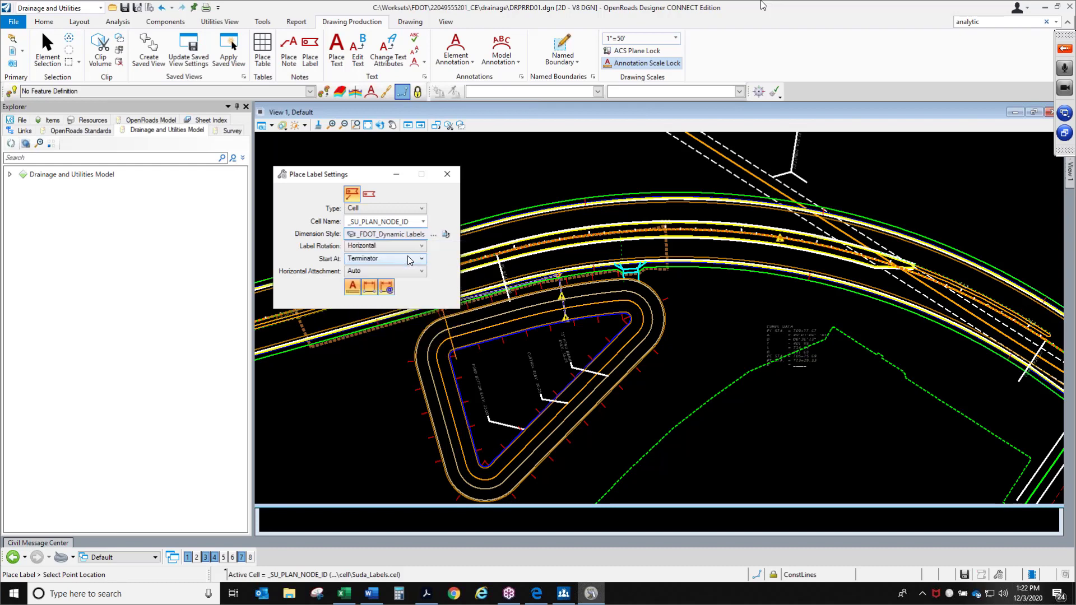
pyautogui.click(368, 195)
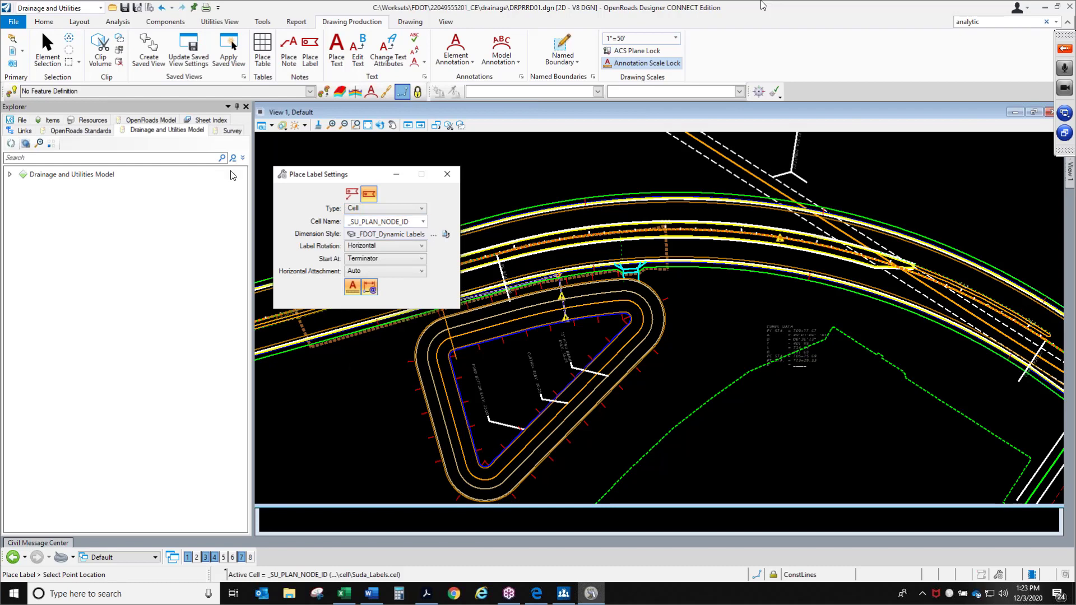
# Set the active level to TextLabel for the drainage labels
pyautogui.click(52, 23)
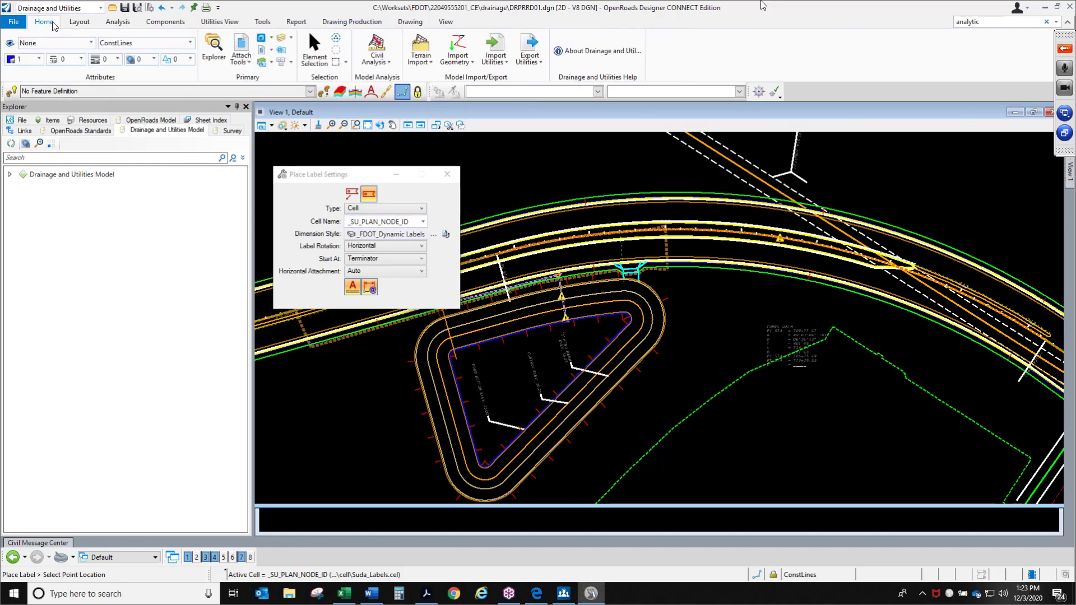
pyautogui.click(137, 43)
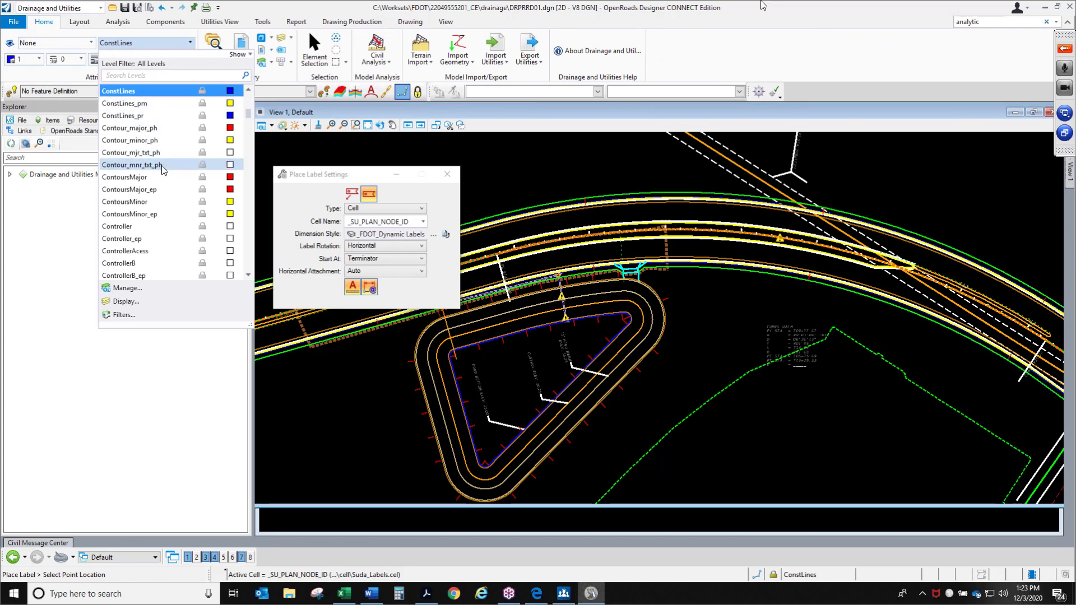
pyautogui.scroll(-15, 162, 174)
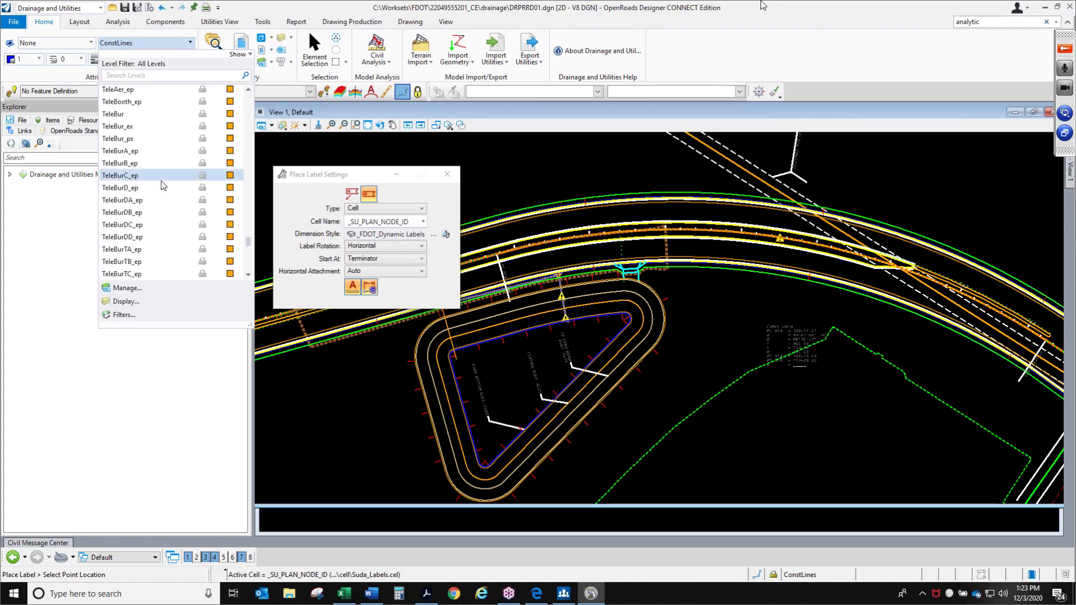
pyautogui.scroll(-10, 163, 184)
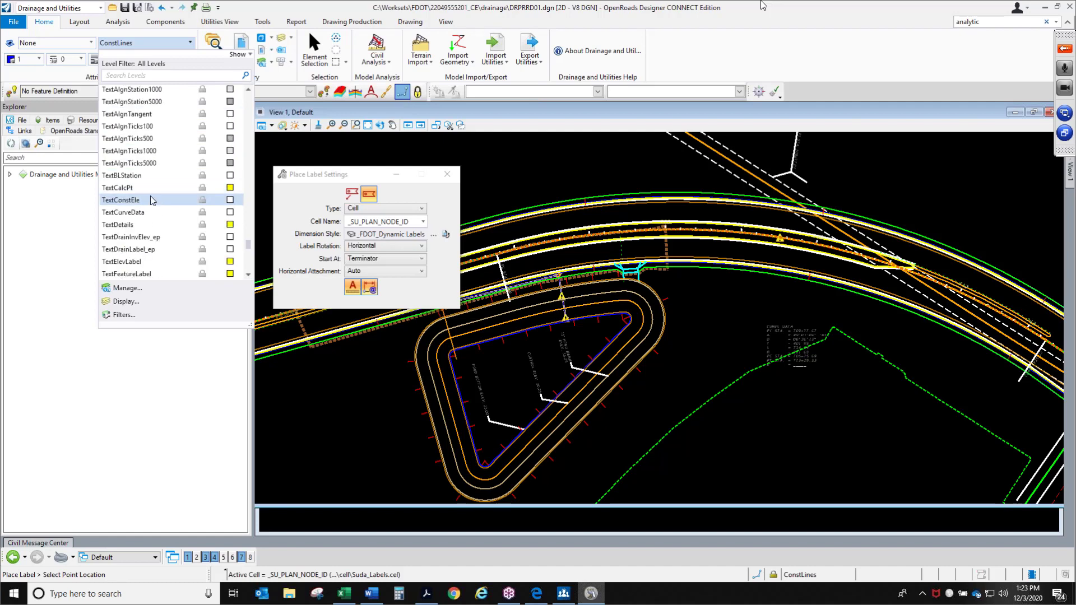
pyautogui.scroll(-5, 151, 200)
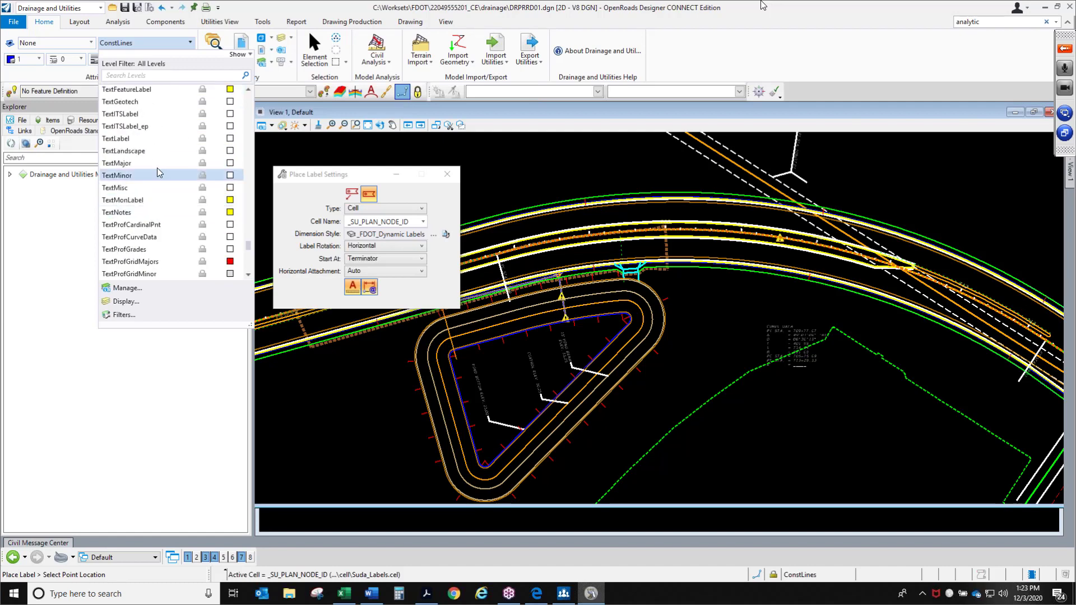
pyautogui.click(143, 138)
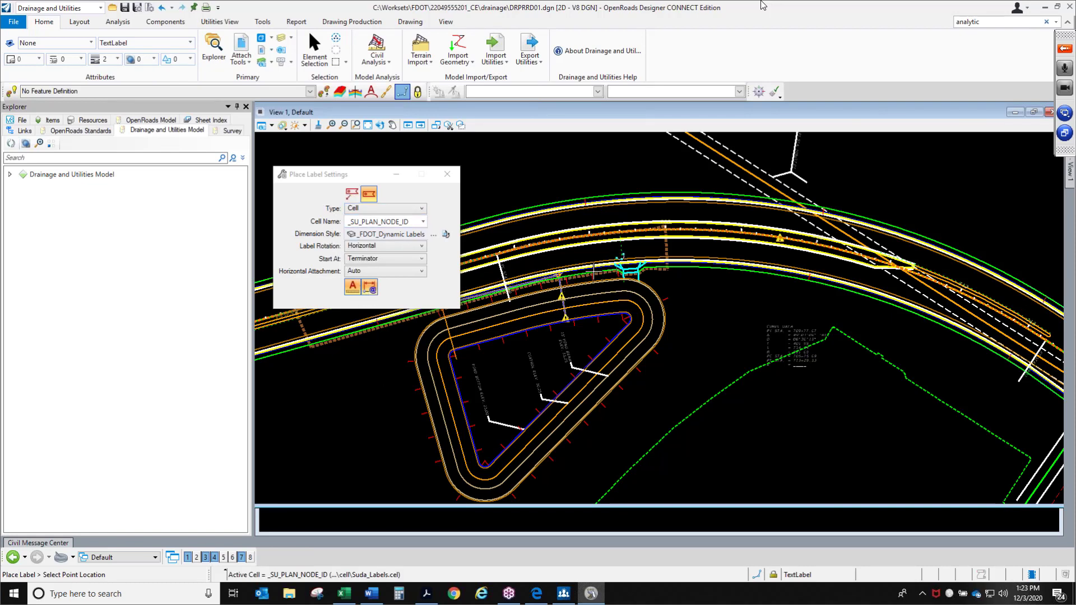
# Label curb inlet S-101 with its node ID, placing the label above the inlet, beyond the pavement edge
pyautogui.scroll(2, 557, 274)
pyautogui.scroll(2, 560, 275)
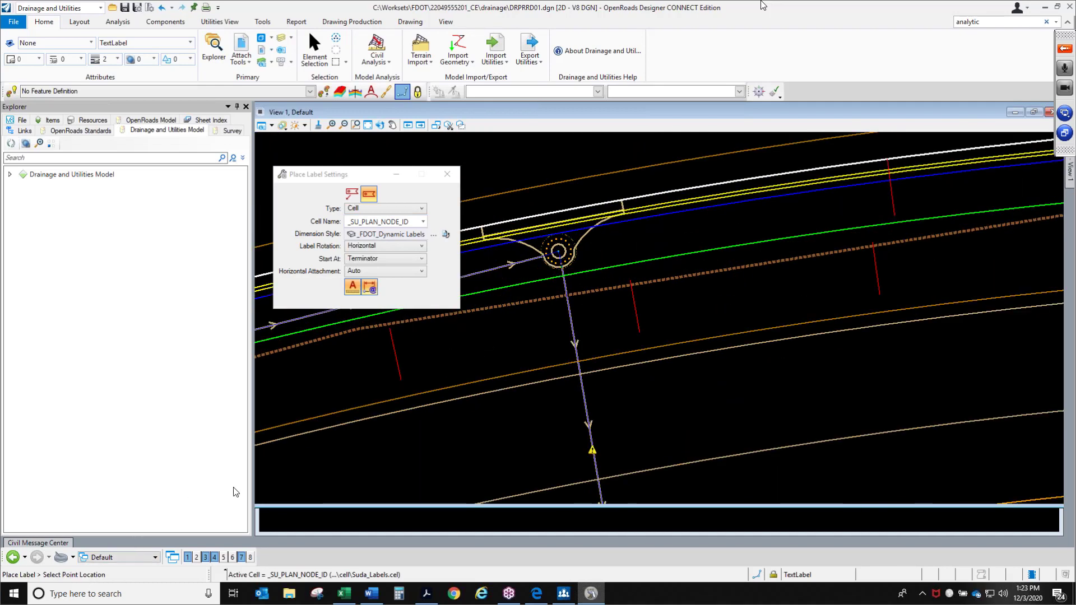
pyautogui.scroll(2, 571, 255)
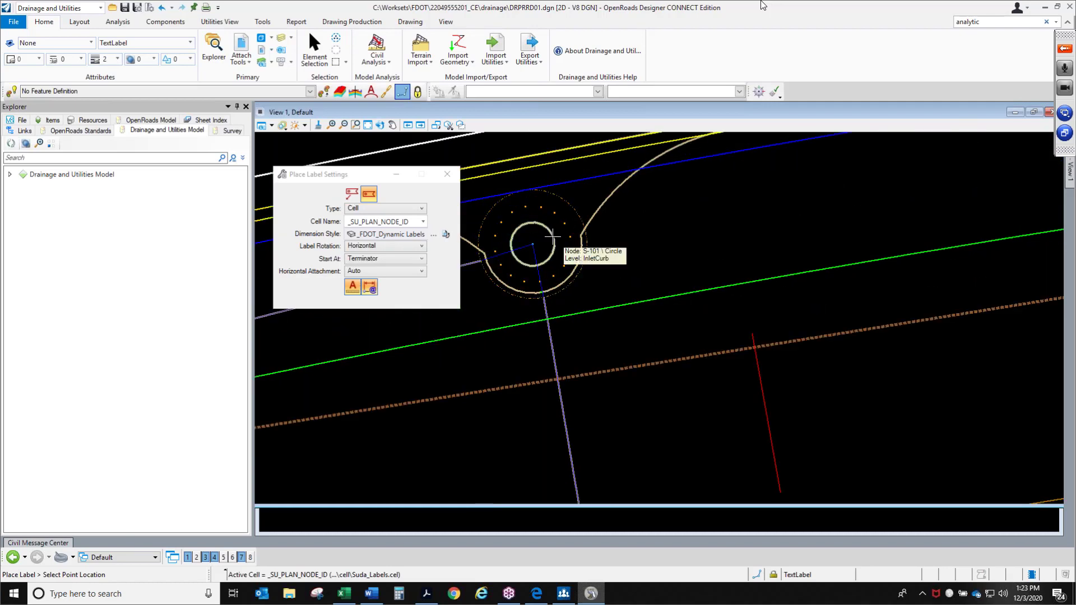
pyautogui.click(552, 237)
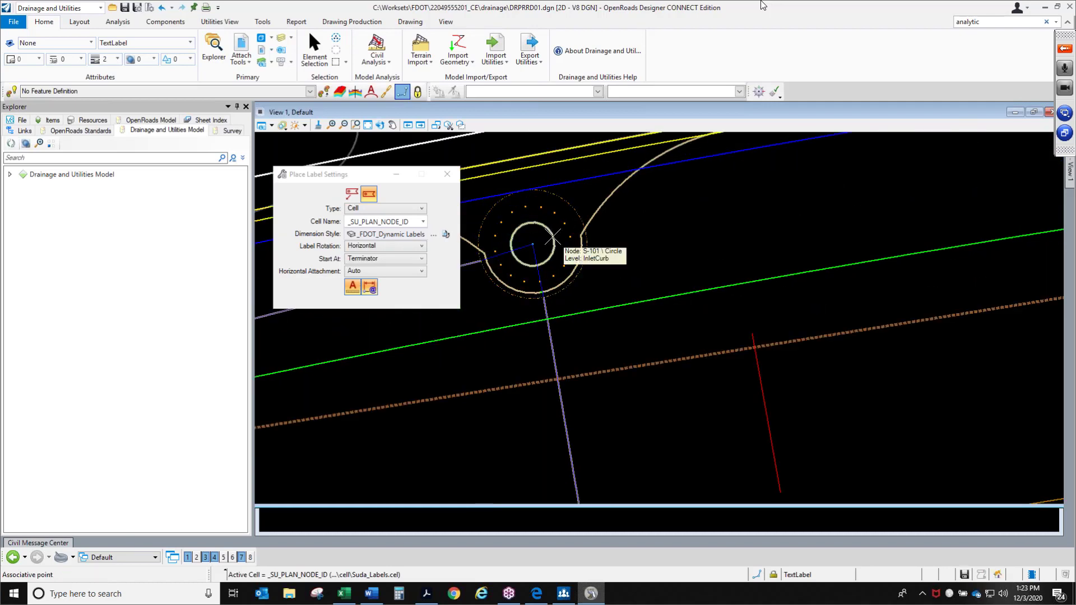
pyautogui.scroll(-3, 563, 266)
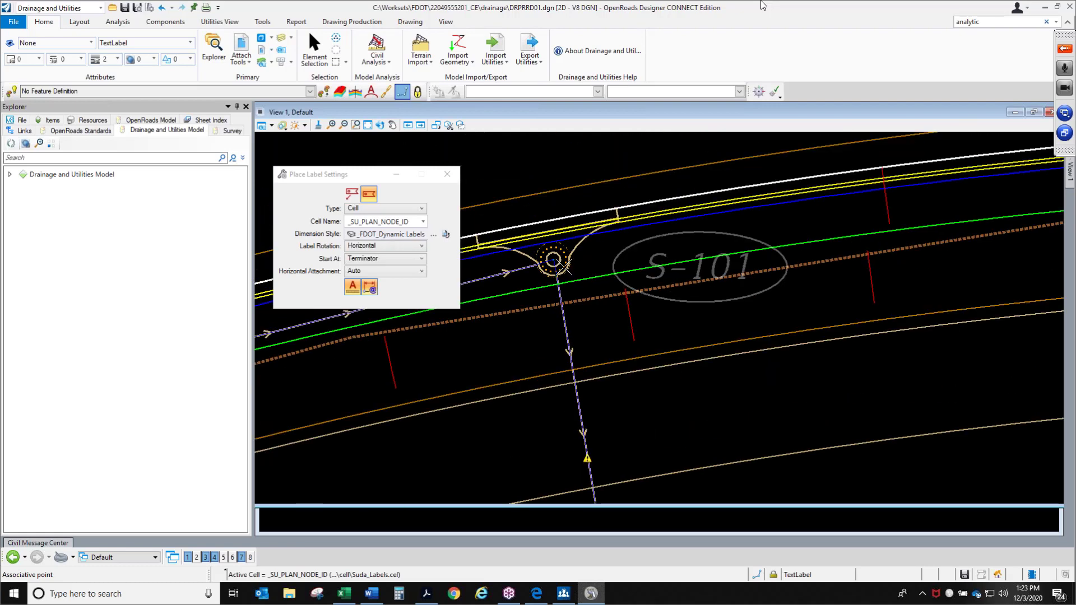
pyautogui.scroll(-1, 562, 268)
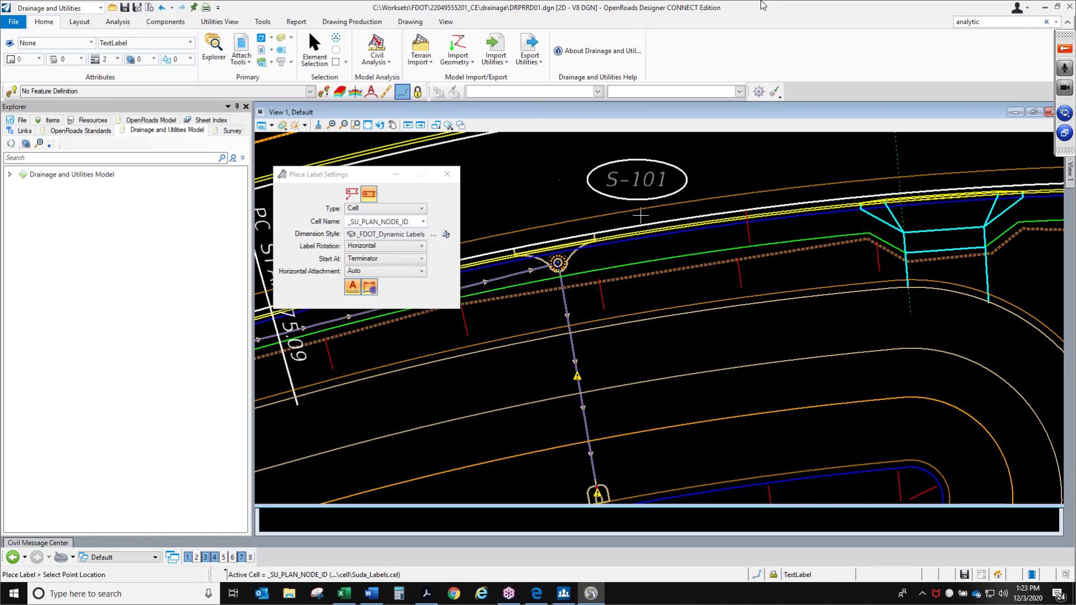
# Label inlet S-103 at the far end of the roadside pipe with its node ID, placed above the inlet
pyautogui.scroll(-3, 640, 215)
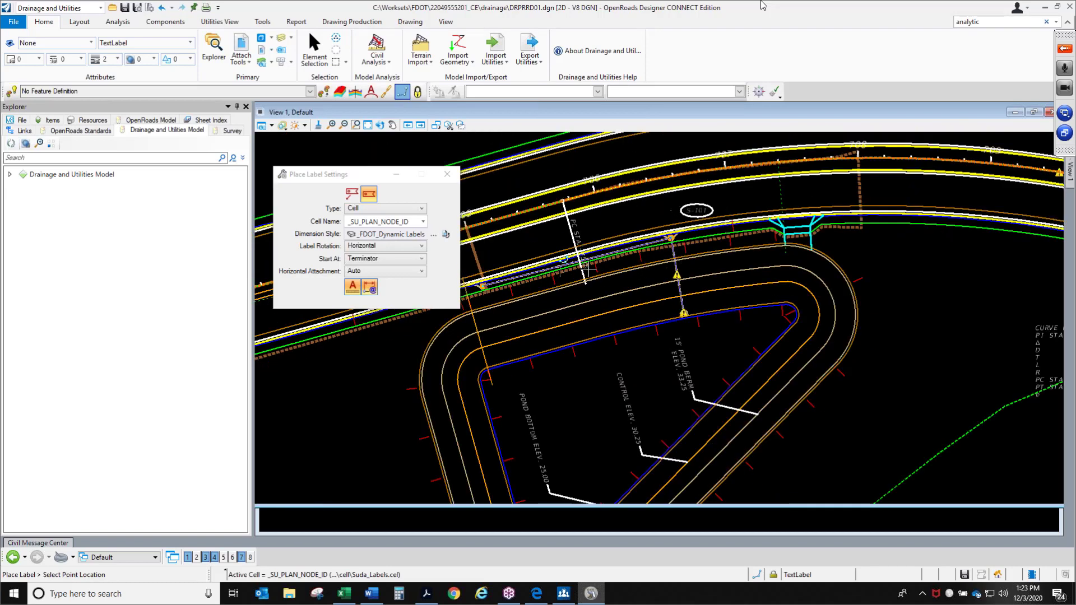
pyautogui.scroll(3, 457, 289)
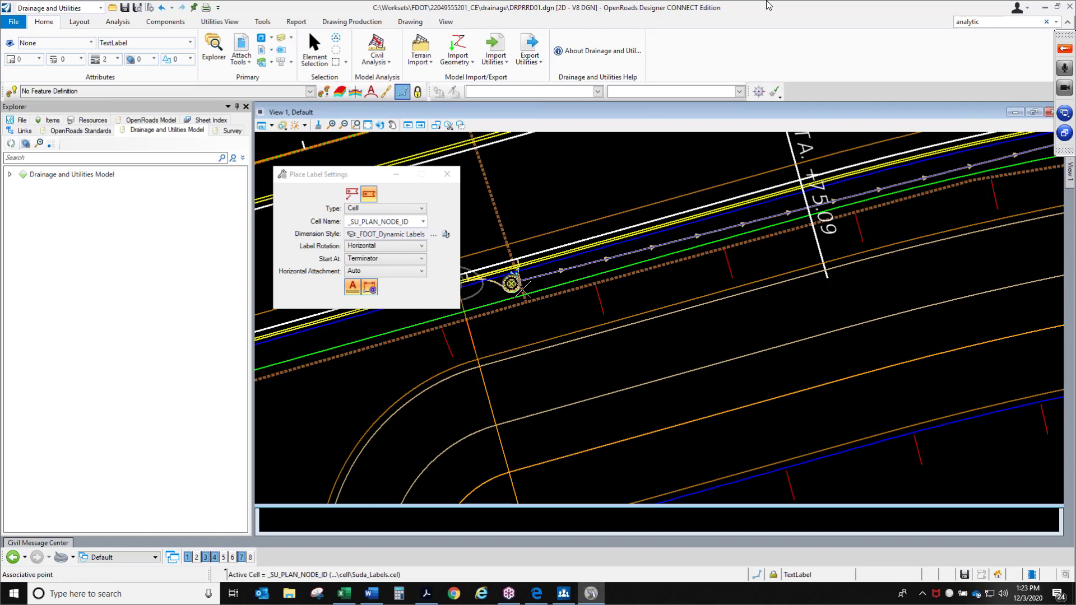
pyautogui.scroll(-3, 561, 311)
pyautogui.scroll(2, 516, 278)
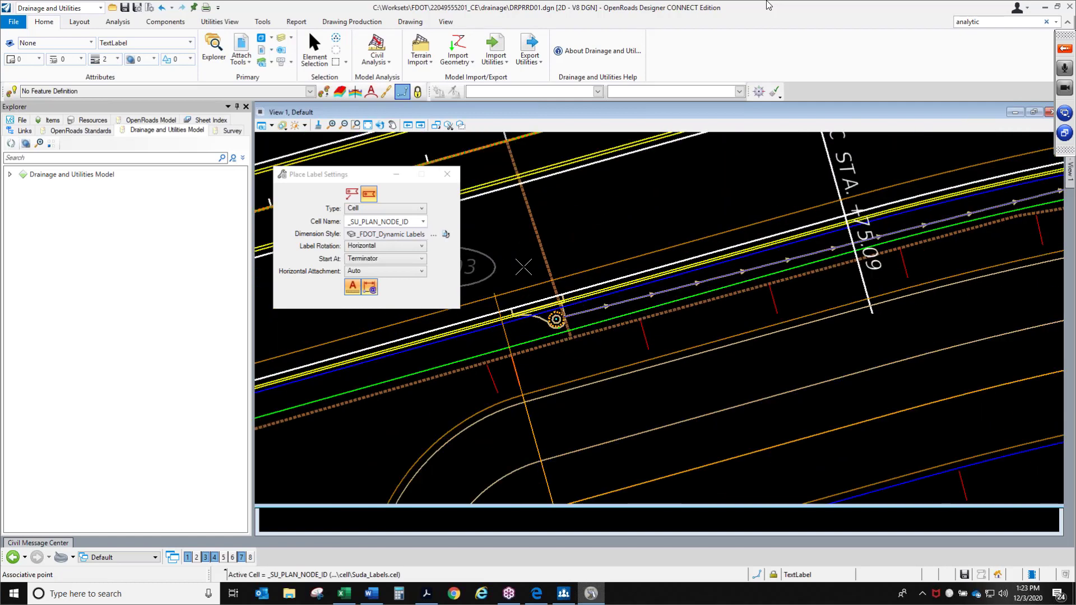
pyautogui.click(524, 266)
# Label end structure S-102 at the pond edge with its node ID, placing the label to the right of the structure
pyautogui.scroll(-2, 635, 265)
pyautogui.scroll(-2, 491, 269)
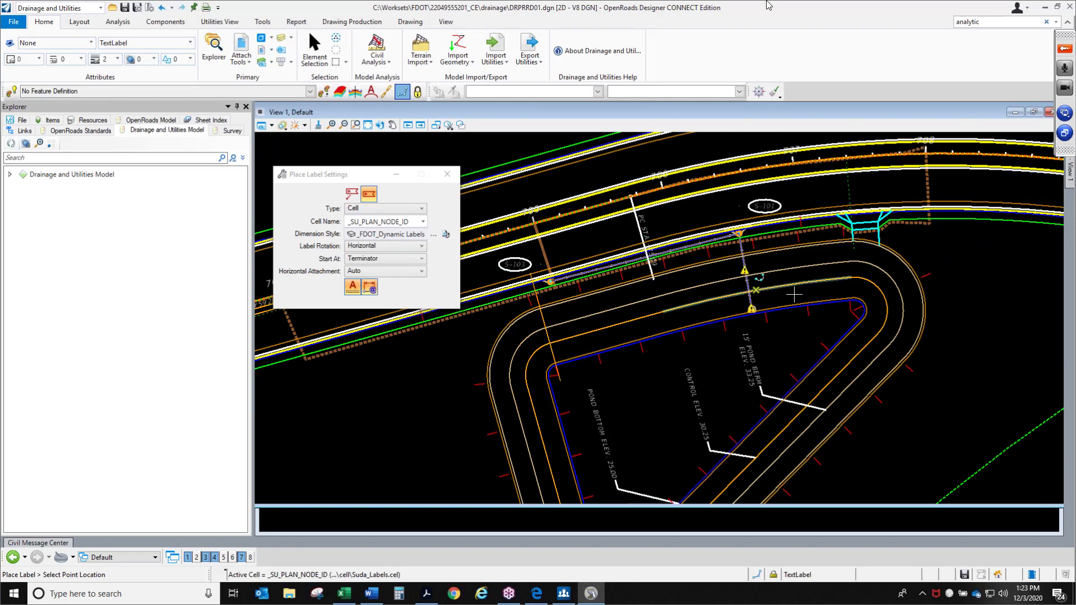
pyautogui.scroll(4, 798, 293)
pyautogui.click(645, 339)
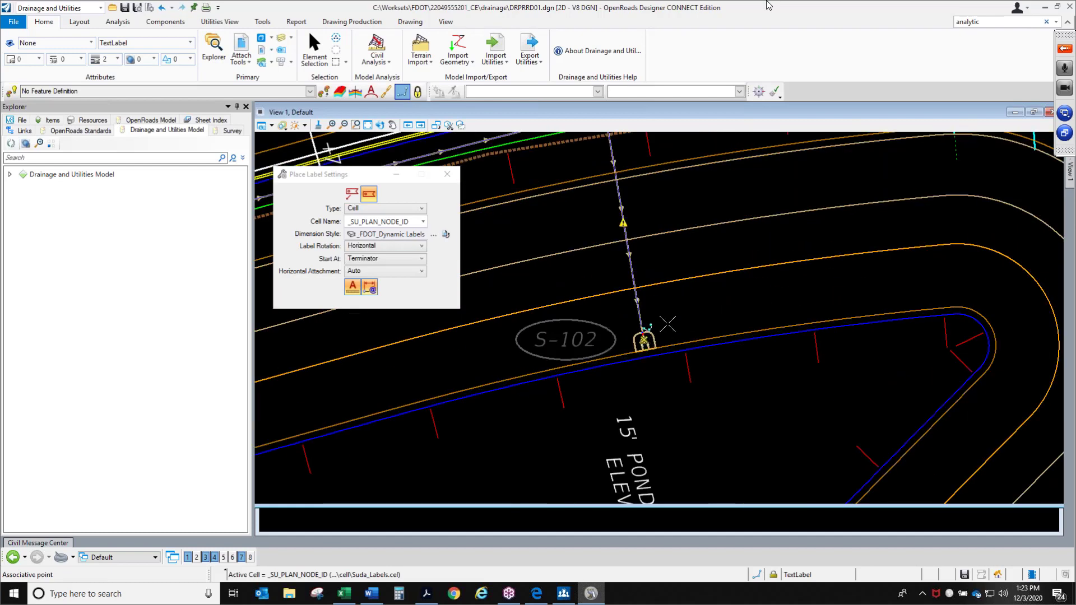
pyautogui.click(665, 317)
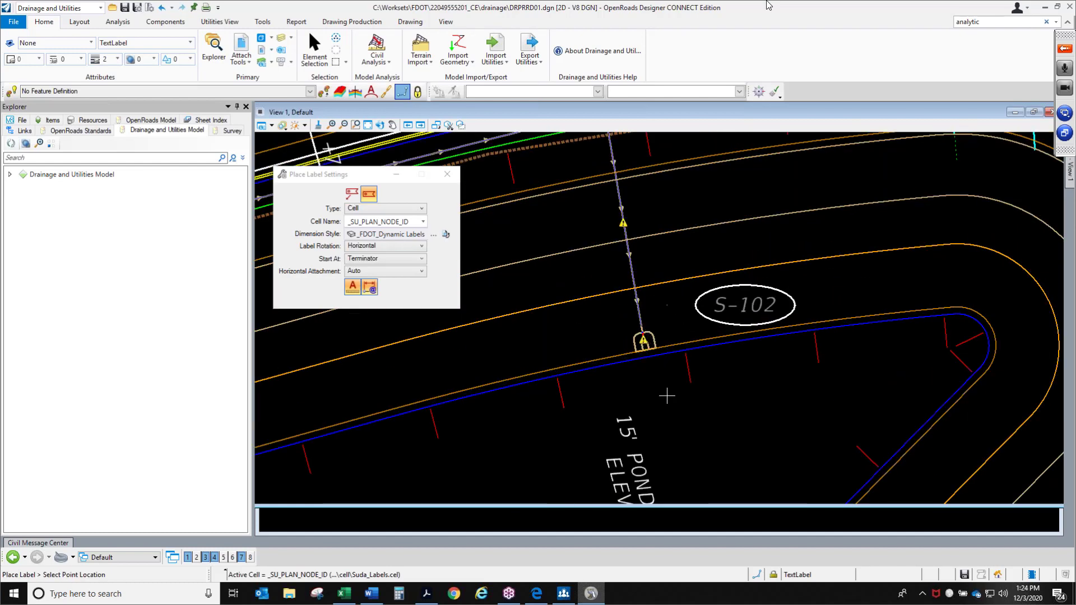
pyautogui.scroll(-2, 667, 394)
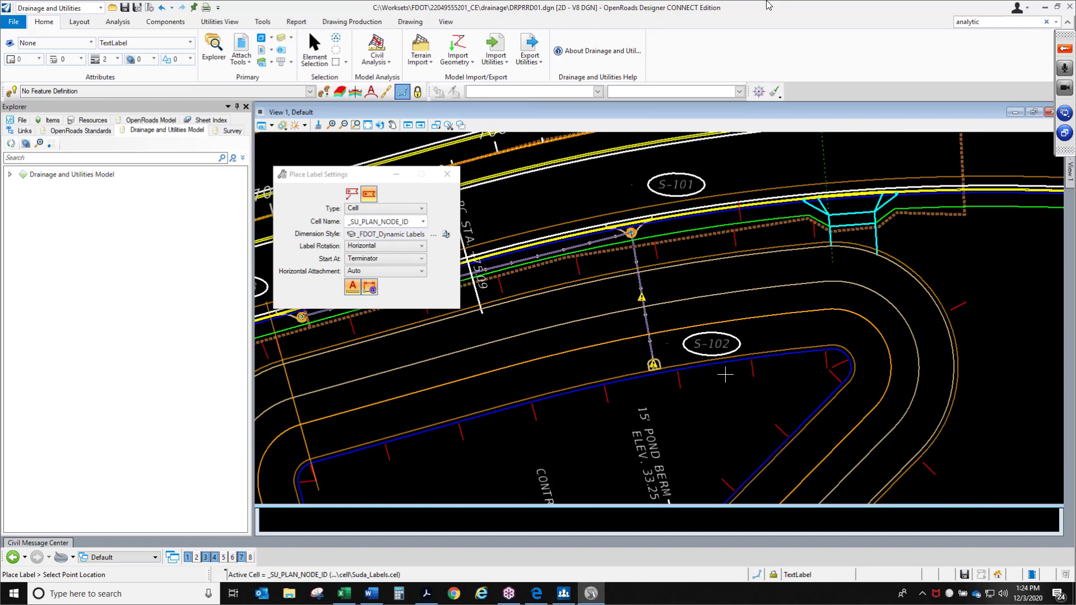
# Switch the label type to Text Favorite using _SU_PLAN_LINK_ID with Horizontal rotation, keeping the settings dialog clear of the roadside pipe
pyautogui.moveTo(361, 178); pyautogui.dragTo(476, 335)
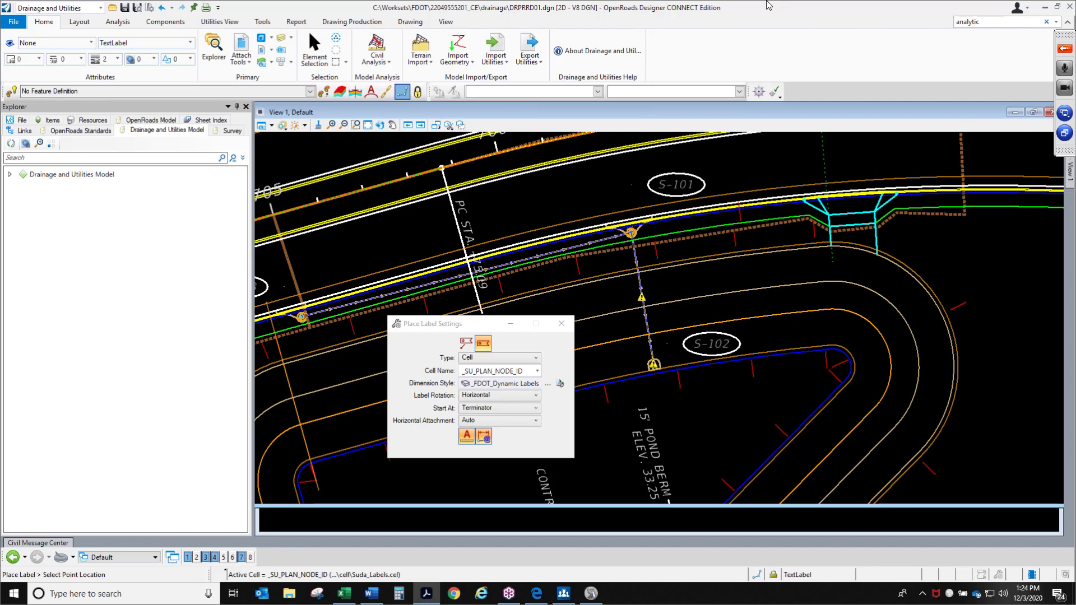
pyautogui.click(490, 360)
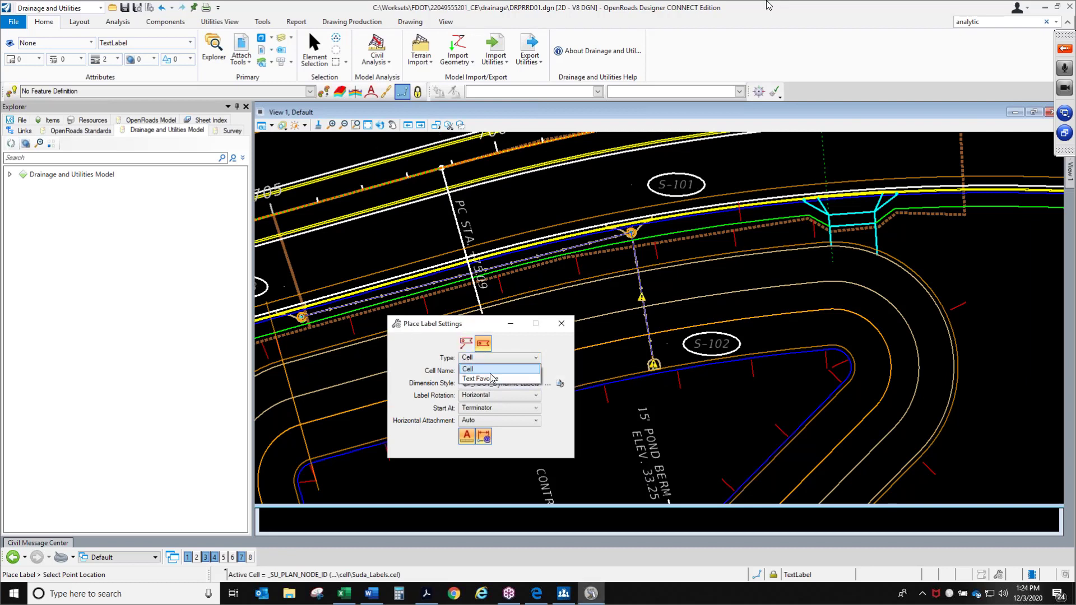
pyautogui.click(490, 376)
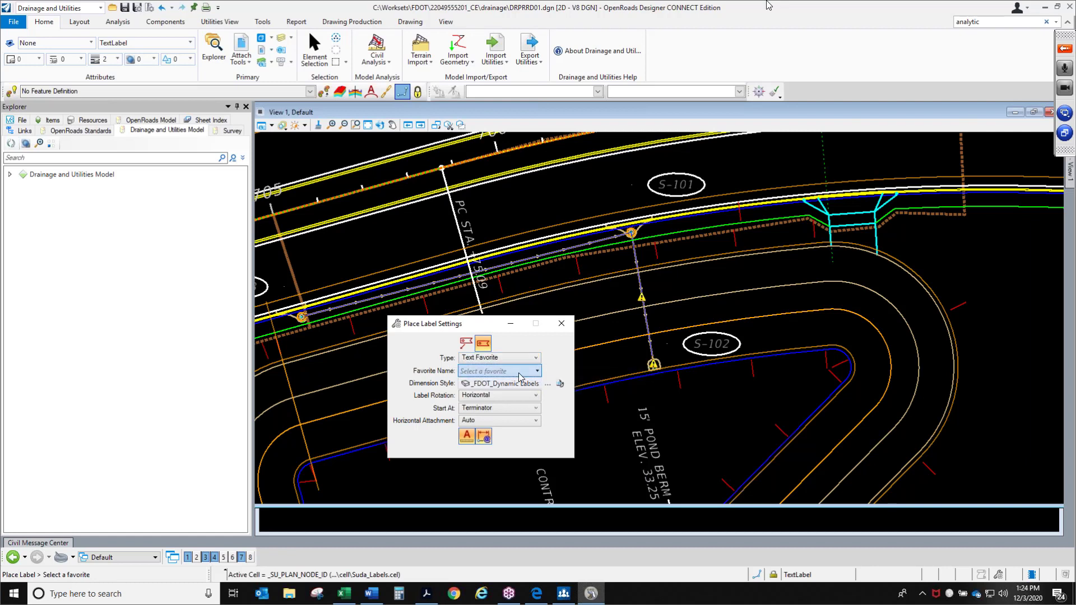
pyautogui.click(535, 372)
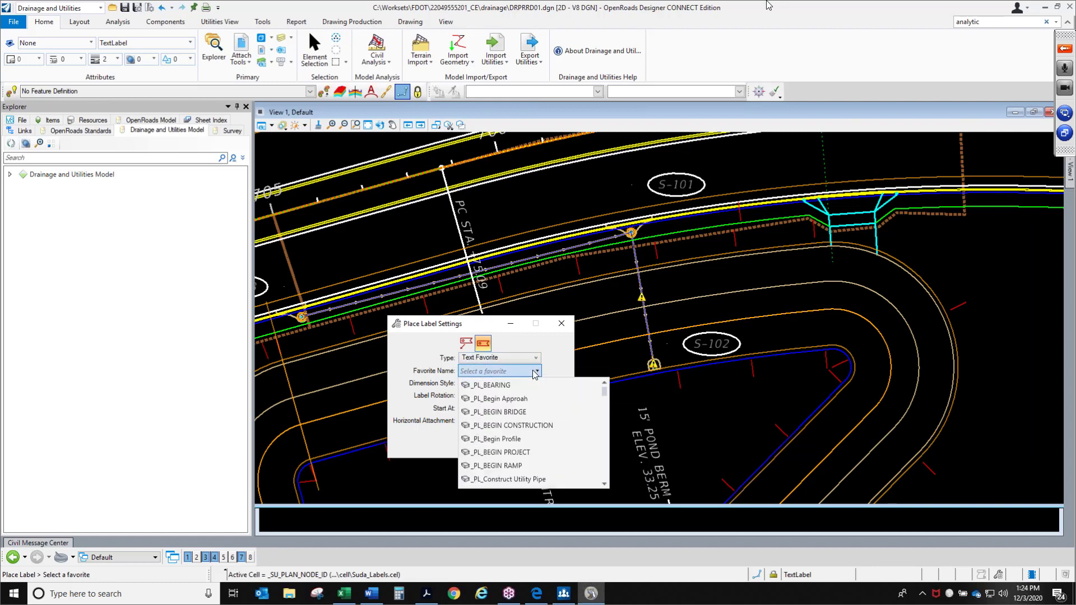
pyautogui.scroll(-2, 534, 420)
pyautogui.scroll(-8, 535, 426)
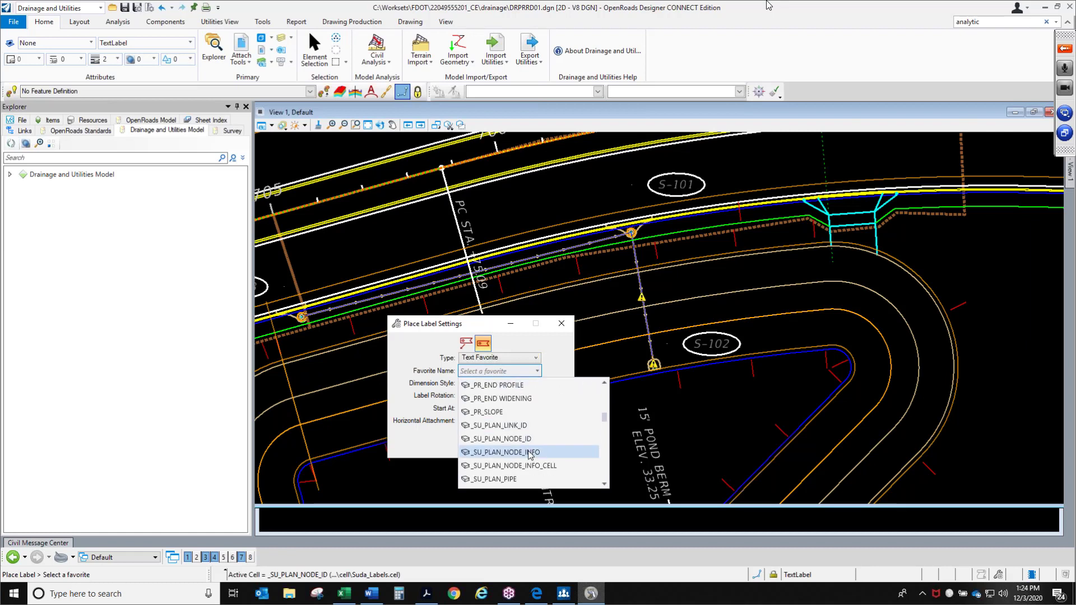
pyautogui.click(523, 427)
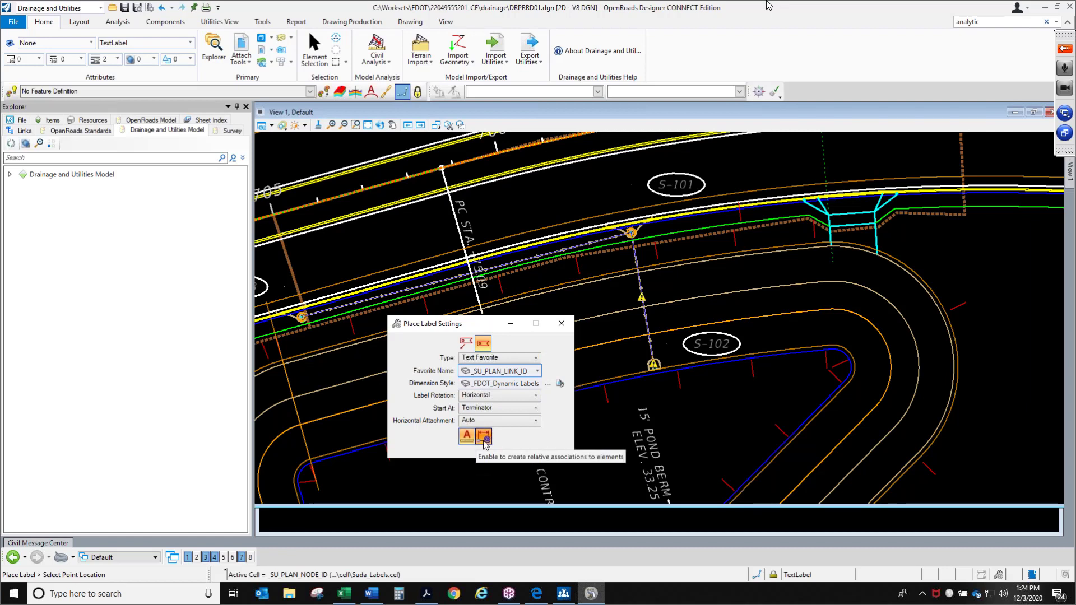
pyautogui.click(507, 398)
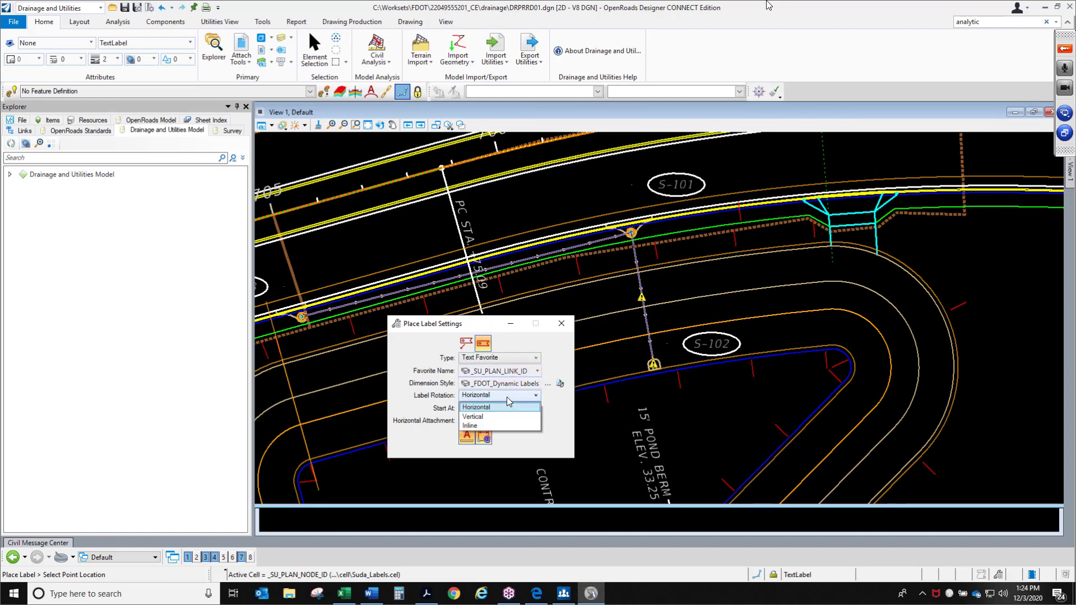
pyautogui.click(508, 399)
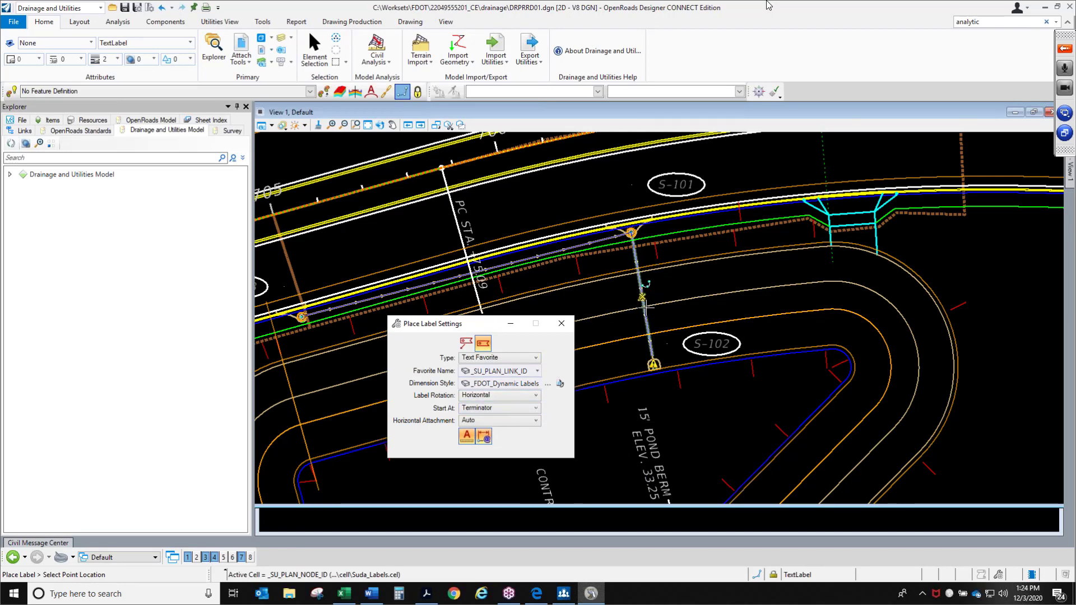
# Label the pipe between S-101 and S-102 with its link ID, placing the text just right of the pipe's midpoint
pyautogui.scroll(3, 645, 306)
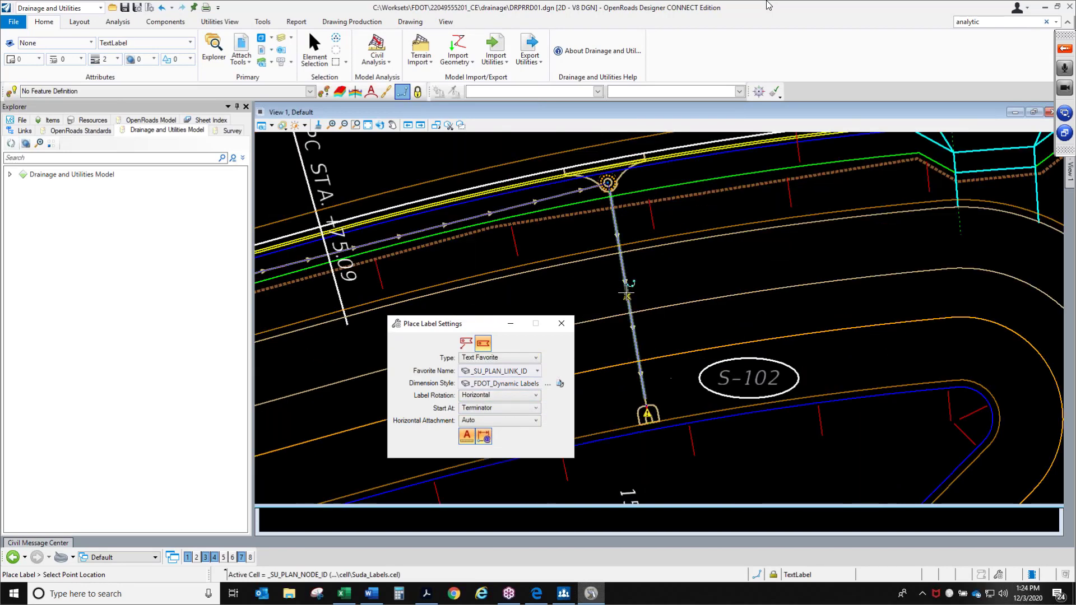
pyautogui.click(626, 295)
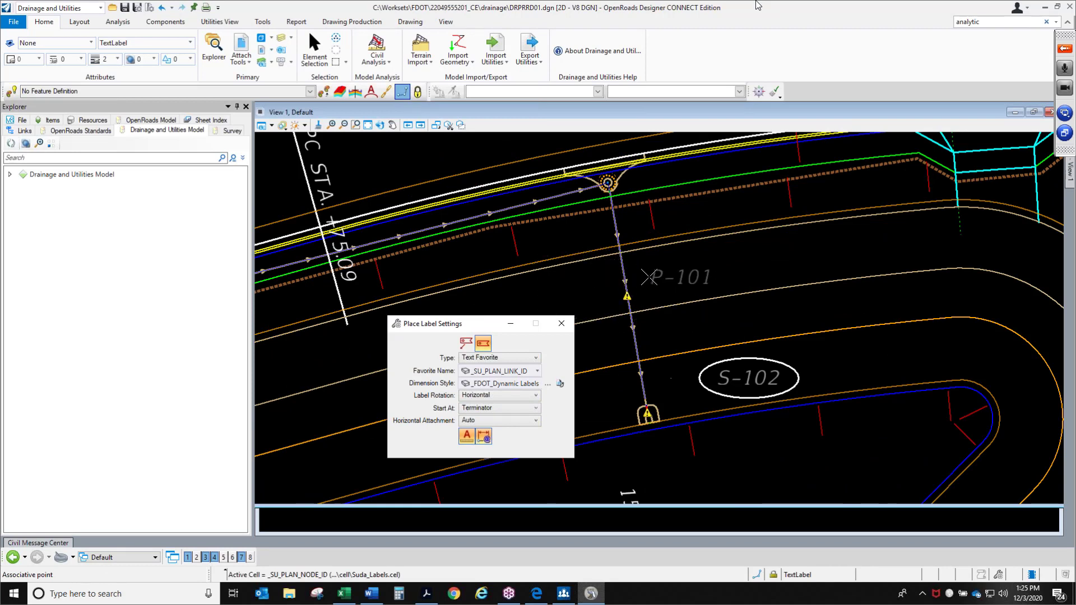
pyautogui.click(648, 276)
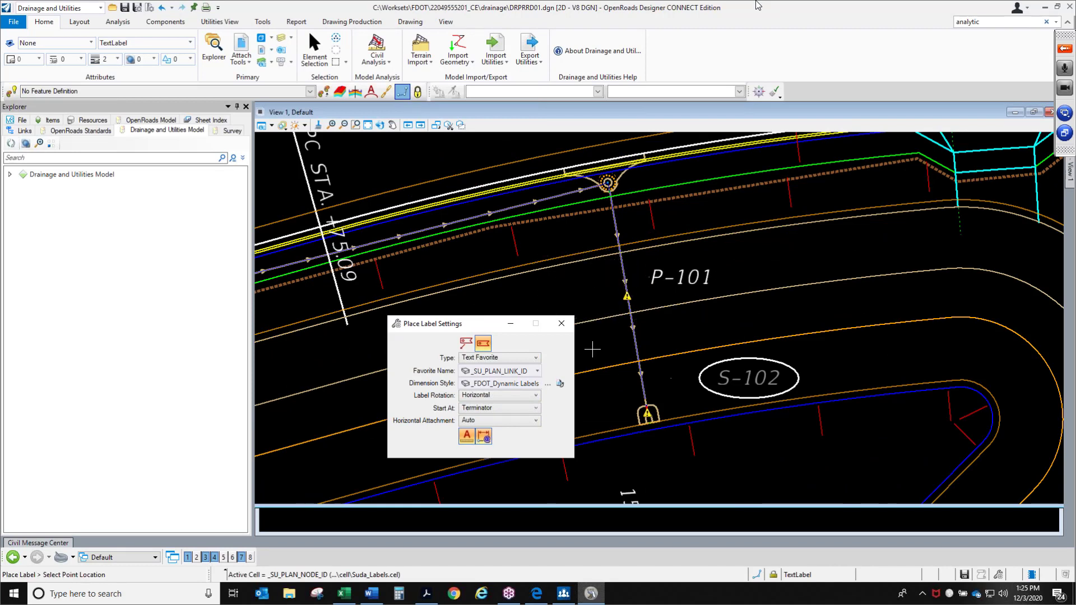
pyautogui.click(500, 409)
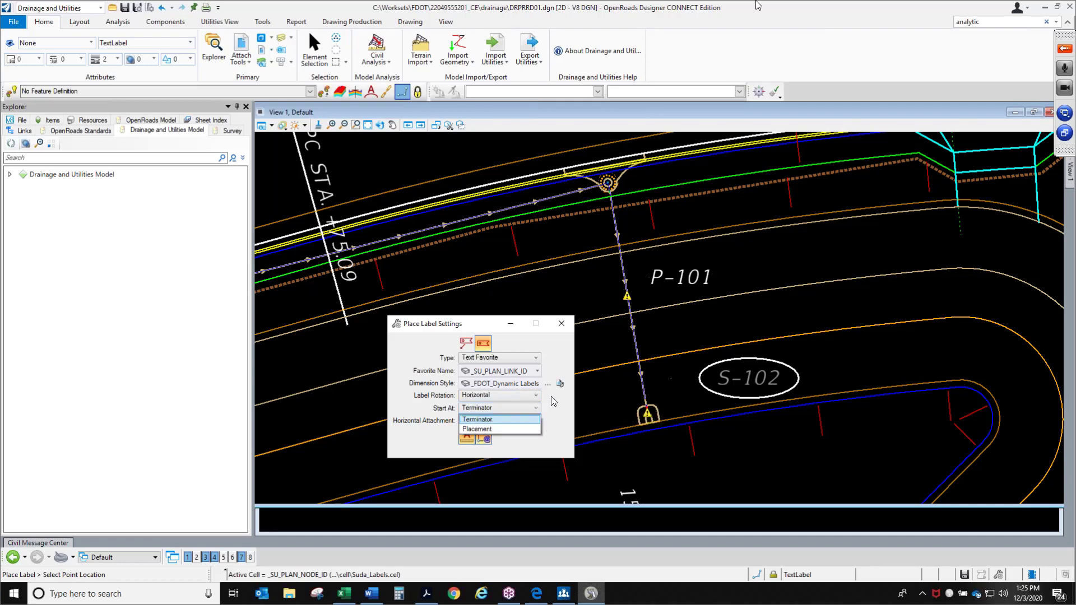
# Rotate the view by two points along the roadside pipe from S-103 to S-101 so the pipe lies horizontal
pyautogui.scroll(-2, 766, 276)
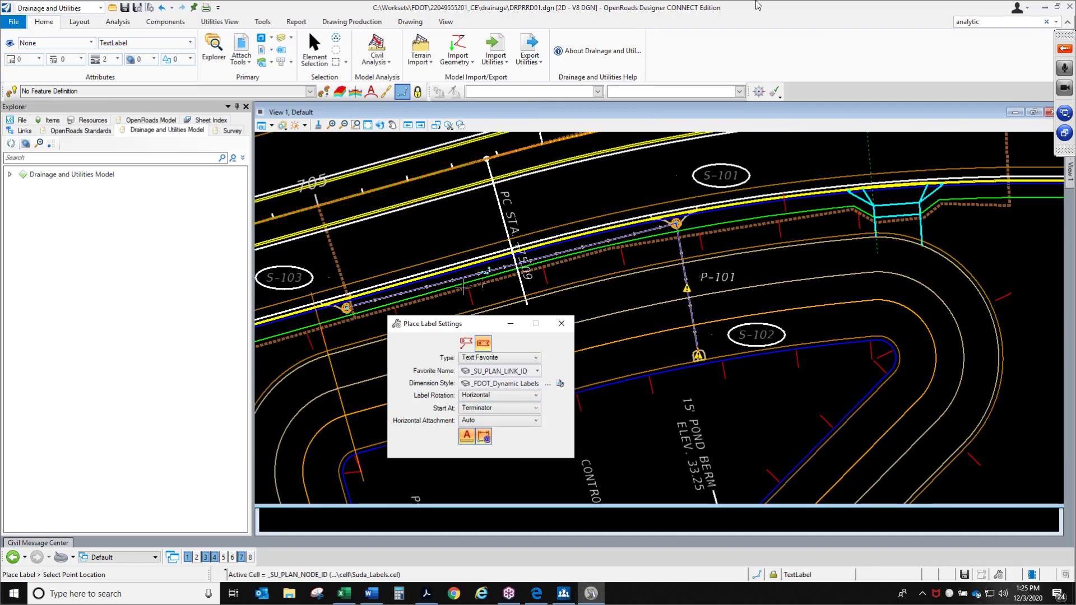
pyautogui.scroll(1, 463, 286)
pyautogui.scroll(-1, 639, 247)
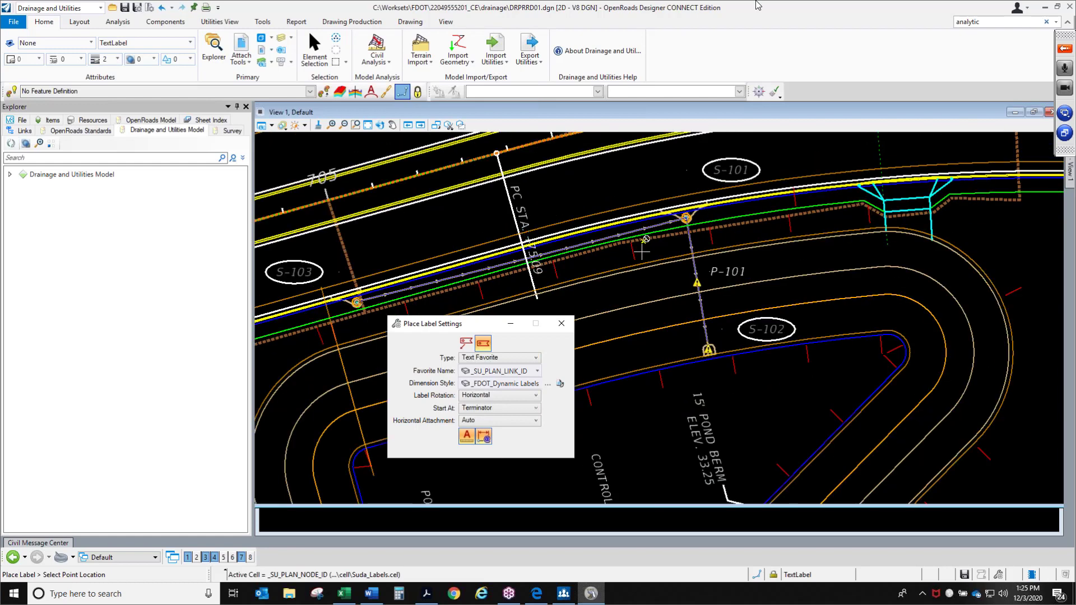
pyautogui.click(380, 124)
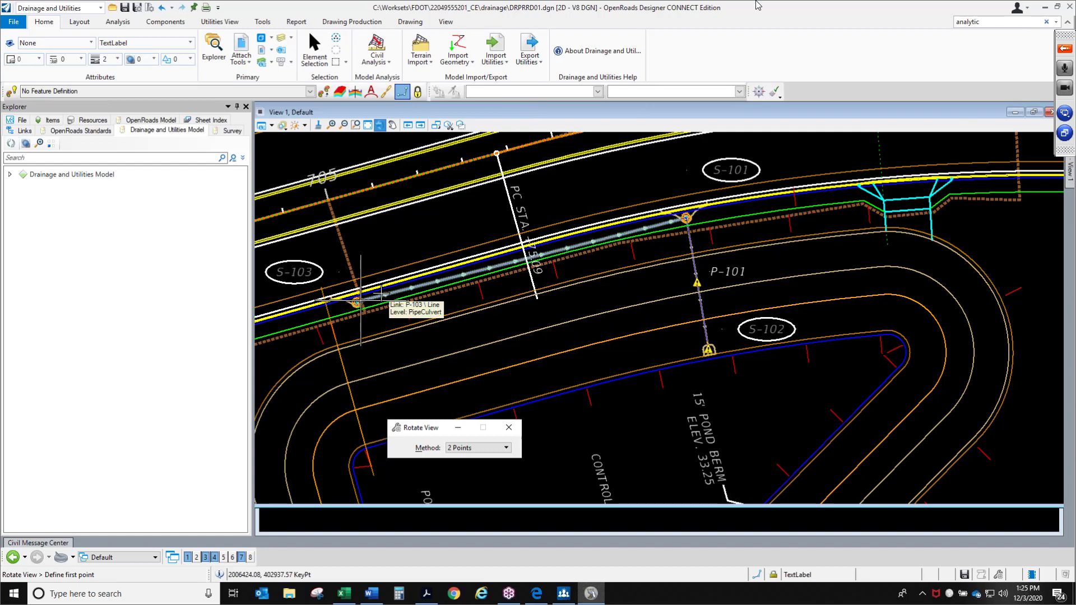
pyautogui.click(361, 300)
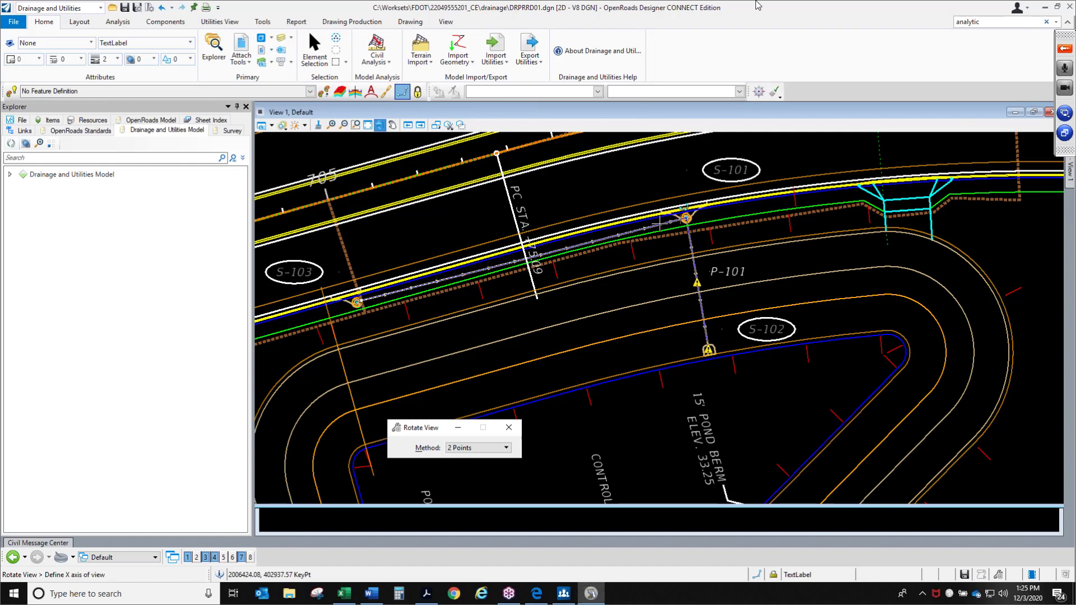
pyautogui.click(682, 219)
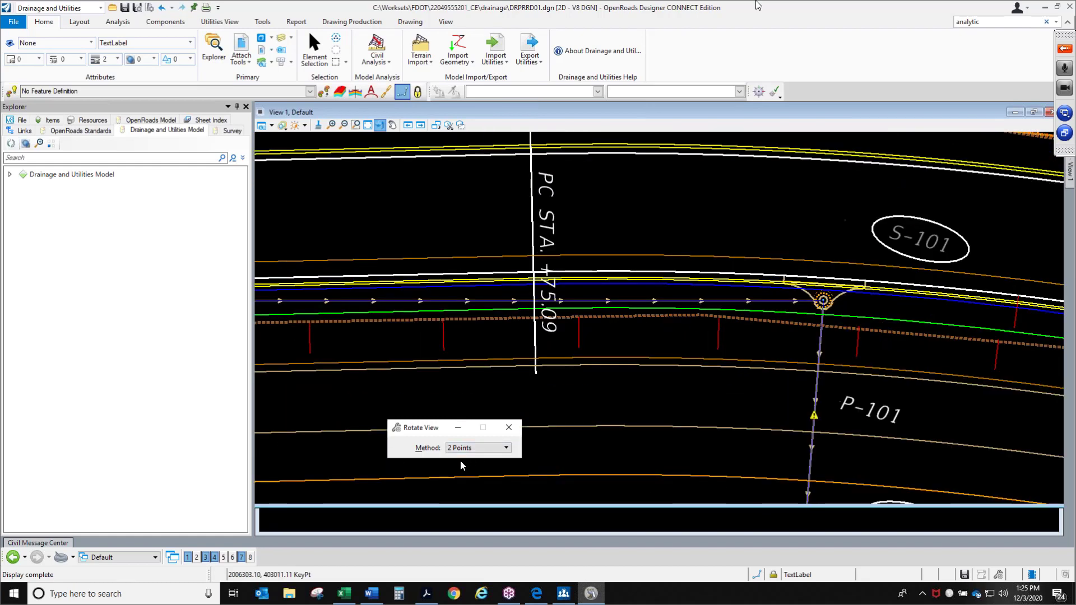
# Label the roadside pipe between S-103 and S-101 with its _SU_PLAN_LINK_ID label, without a leader, just below the pipe's midpoint
pyautogui.click(352, 21)
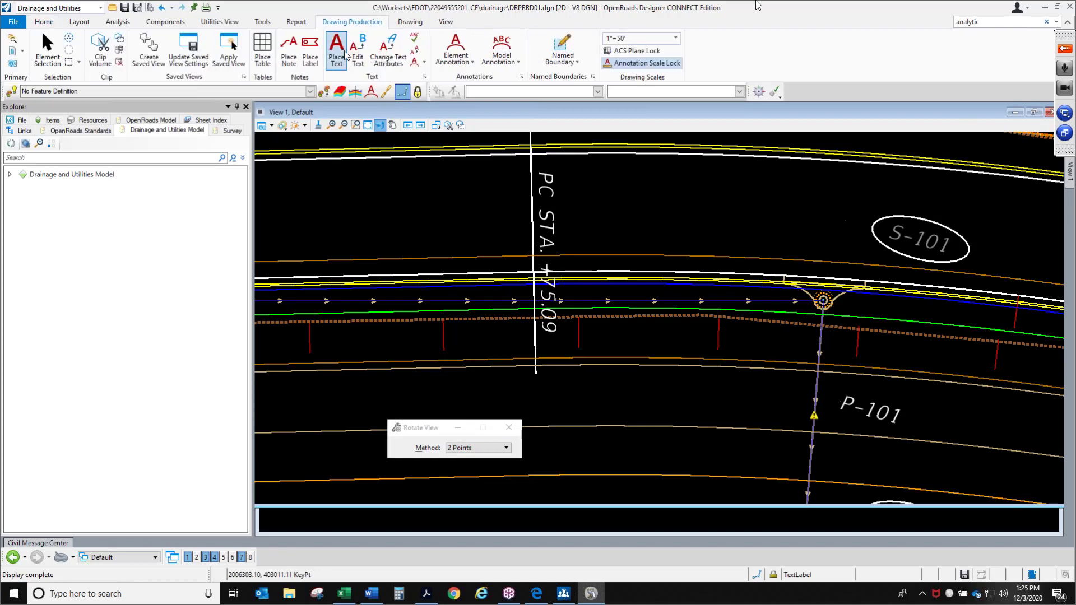
pyautogui.click(314, 54)
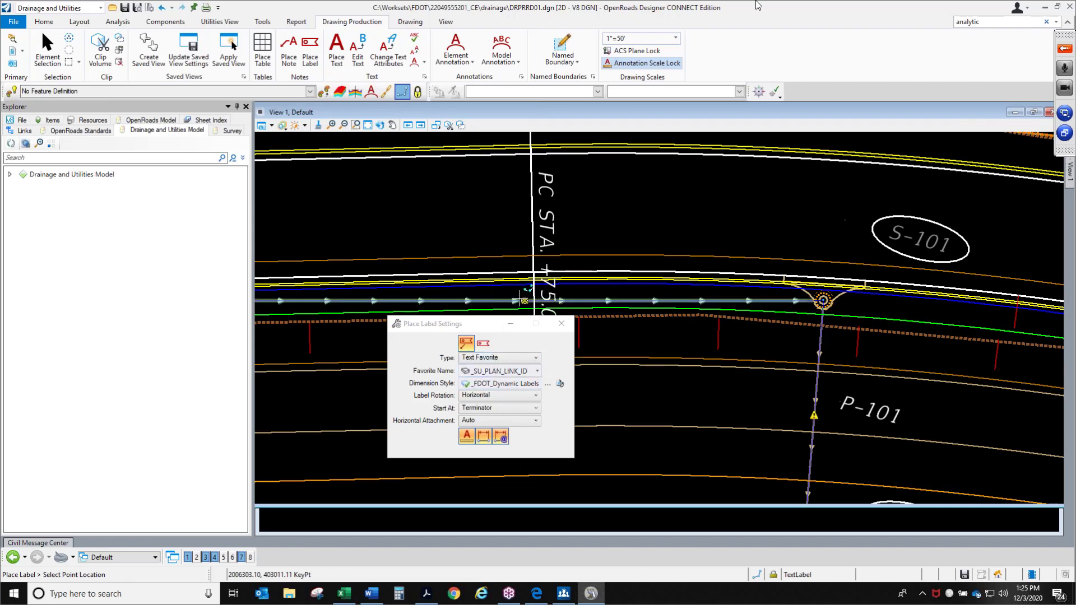
pyautogui.click(483, 346)
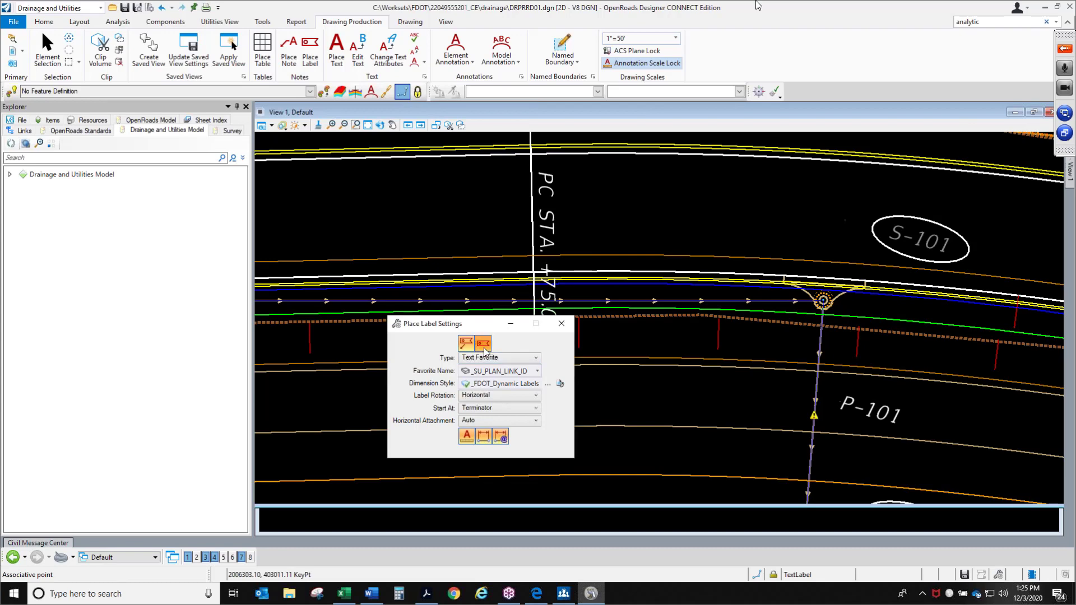
pyautogui.scroll(-1, 497, 247)
pyautogui.scroll(1, 499, 300)
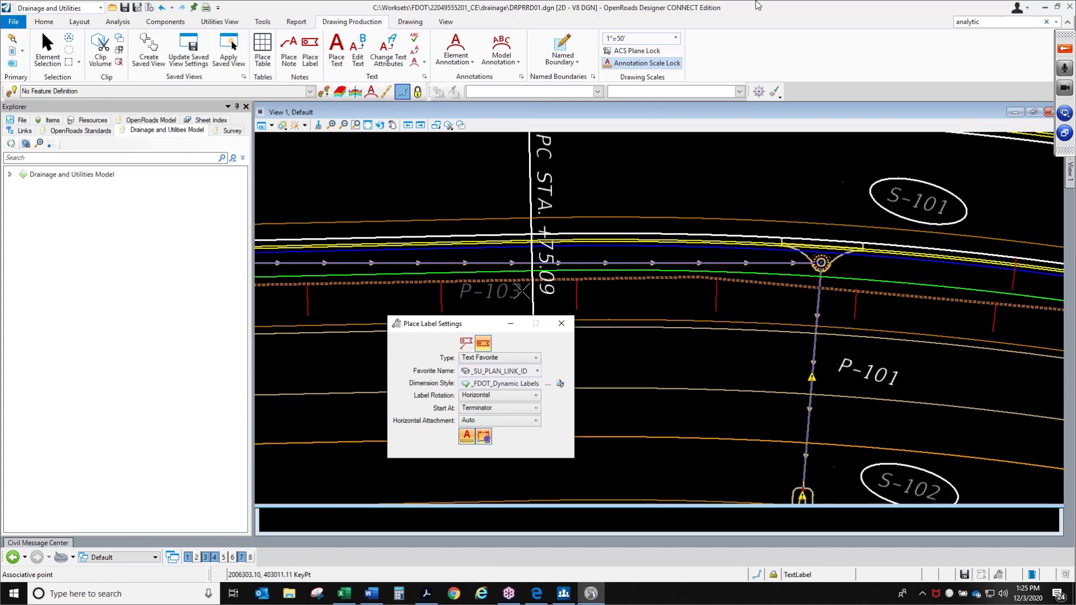
pyautogui.click(524, 292)
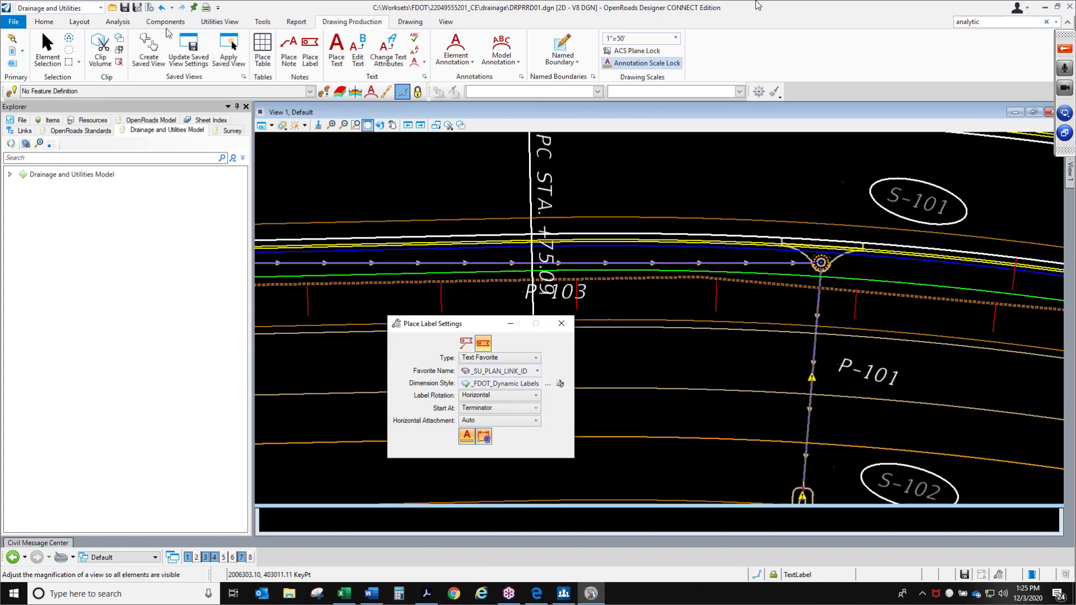
# Move the P-103 label along the pipe to the left of the PC station line so the texts do not overlap, keeping its size
pyautogui.click(48, 49)
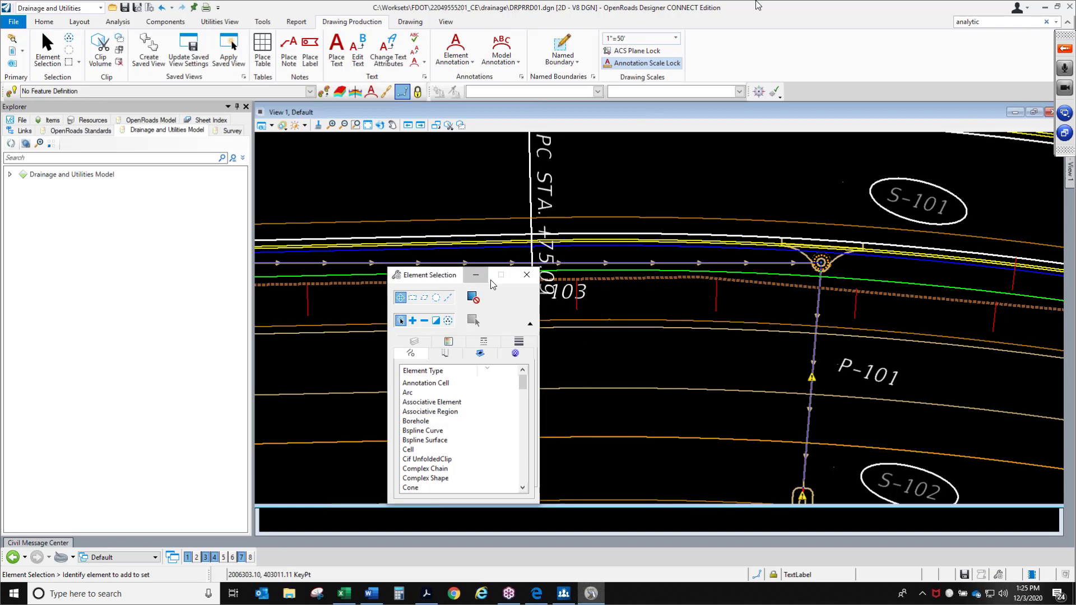
pyautogui.click(582, 297)
pyautogui.click(527, 275)
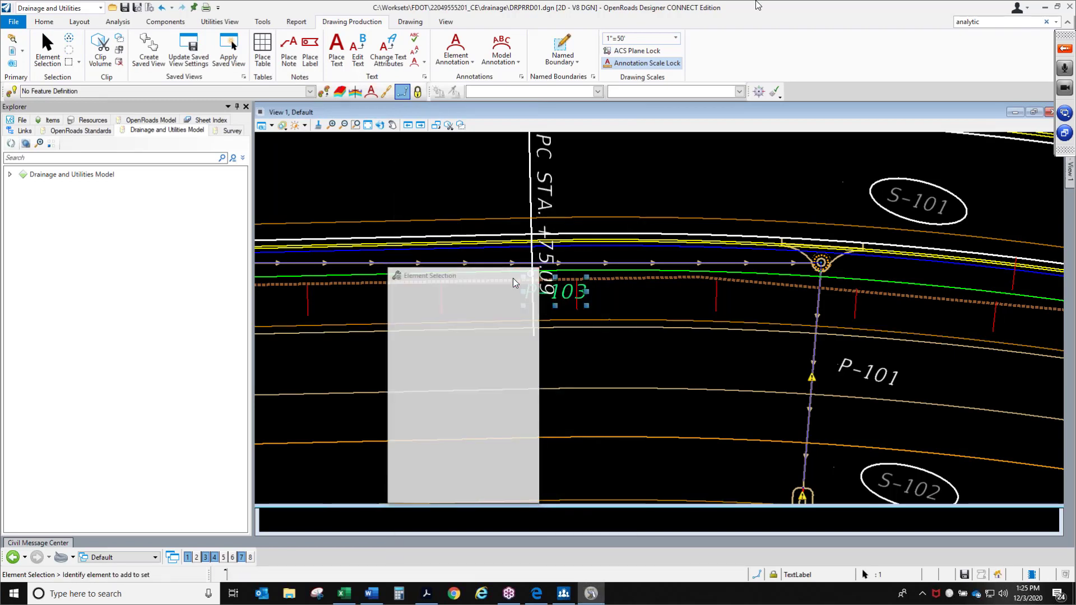
pyautogui.moveTo(522, 292); pyautogui.dragTo(483, 295)
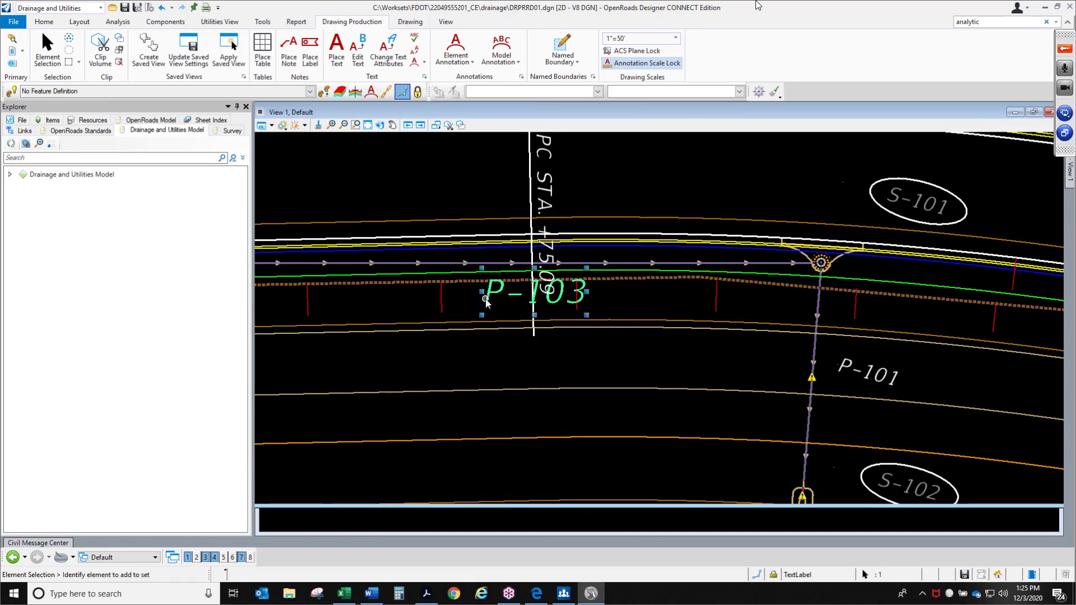
pyautogui.hotkey('ctrl', 'z')
pyautogui.click(526, 276)
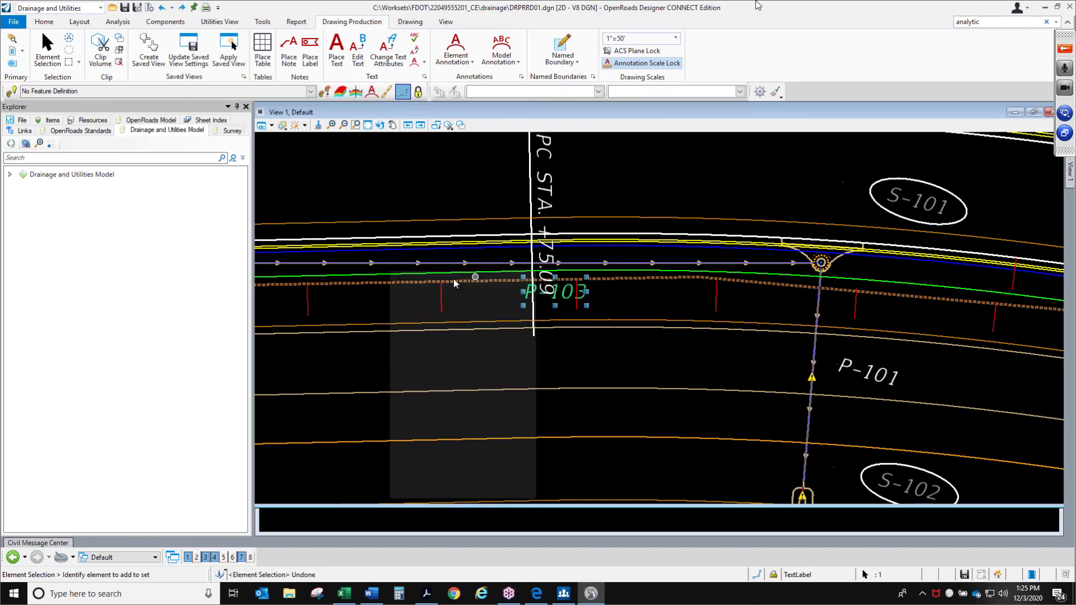
pyautogui.scroll(2, 592, 301)
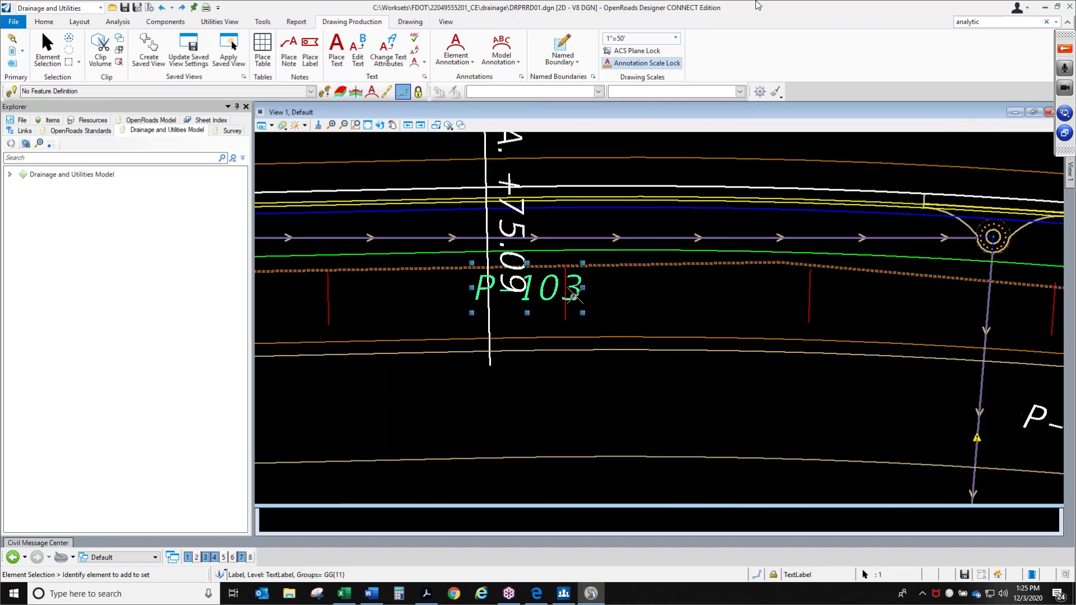
pyautogui.moveTo(560, 294); pyautogui.dragTo(94, 276)
pyautogui.scroll(-4, 637, 380)
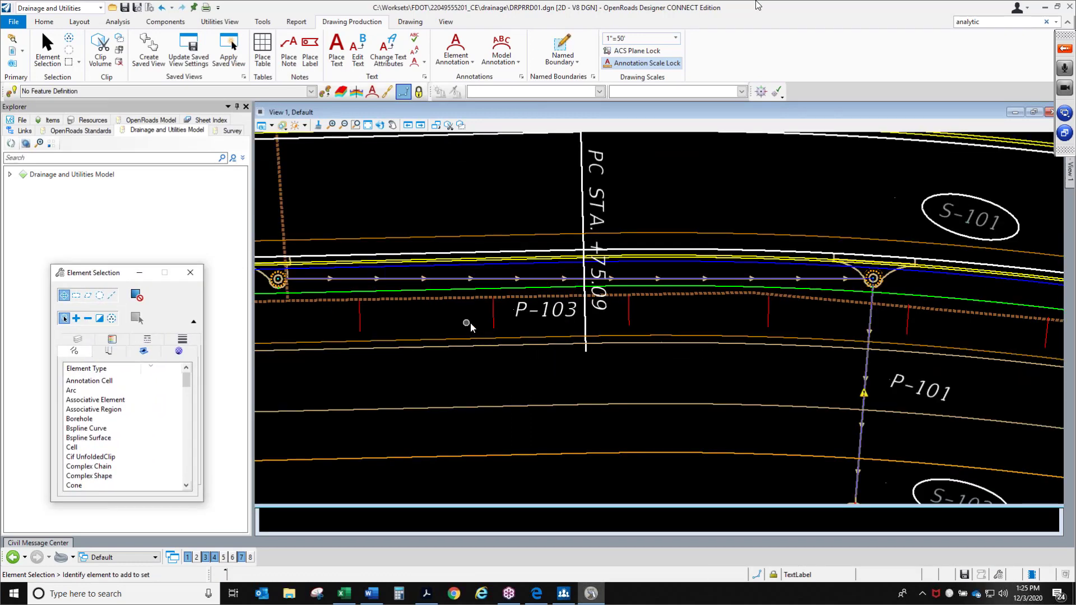
# Reset the plan view's rotation to Unrotated
pyautogui.scroll(-2, 470, 321)
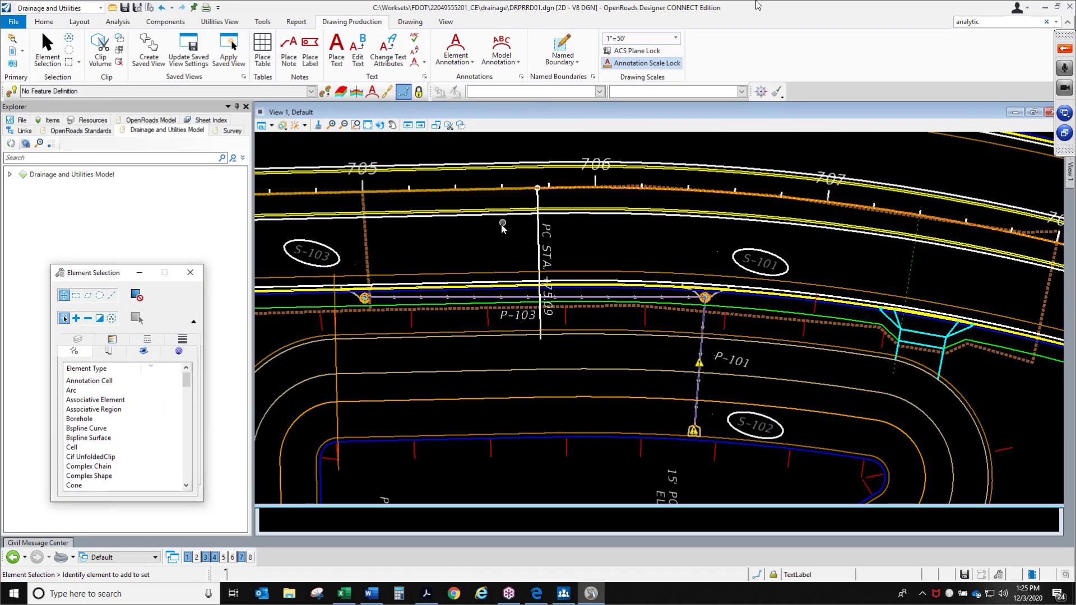
pyautogui.scroll(-2, 505, 247)
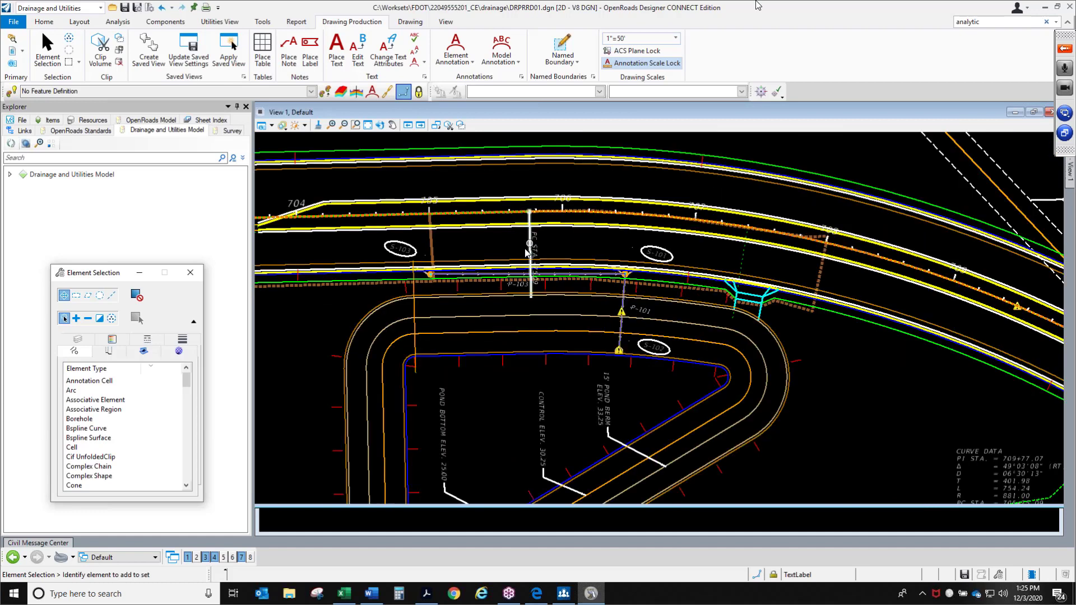
pyautogui.click(380, 130)
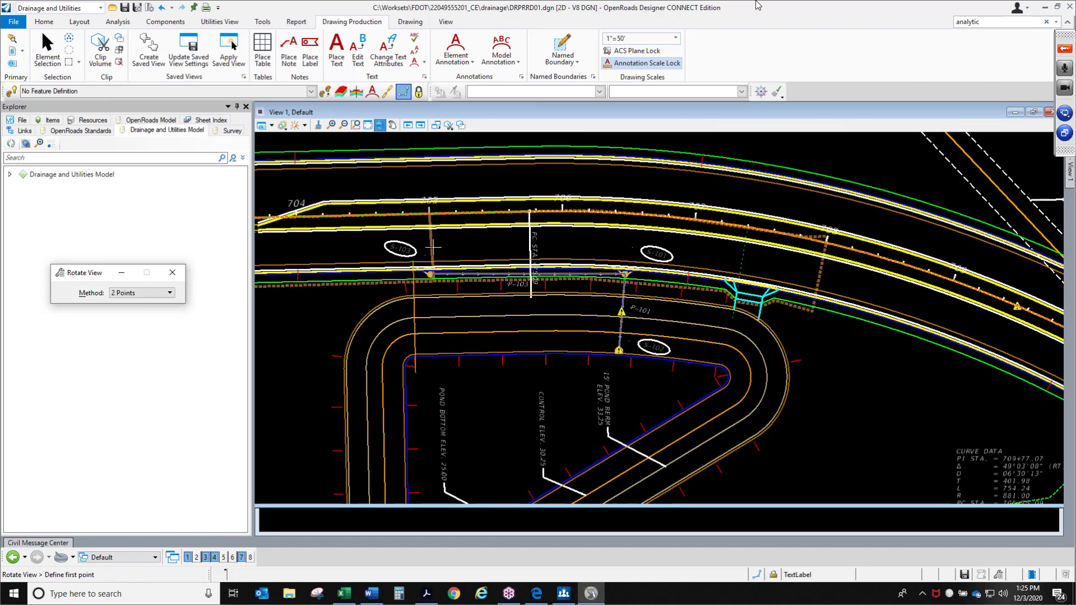
pyautogui.click(152, 293)
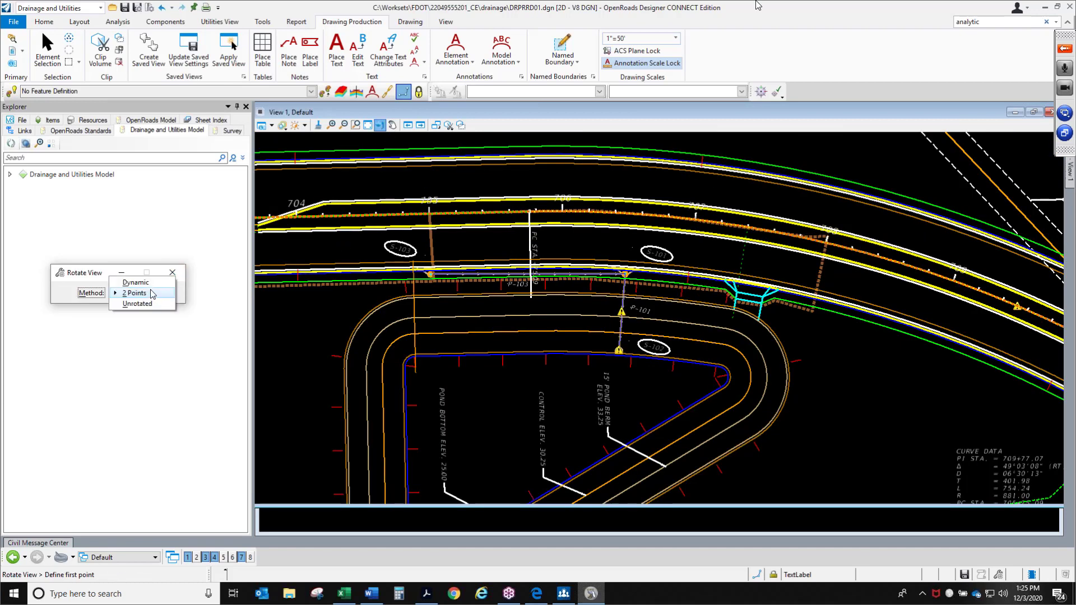
pyautogui.click(149, 304)
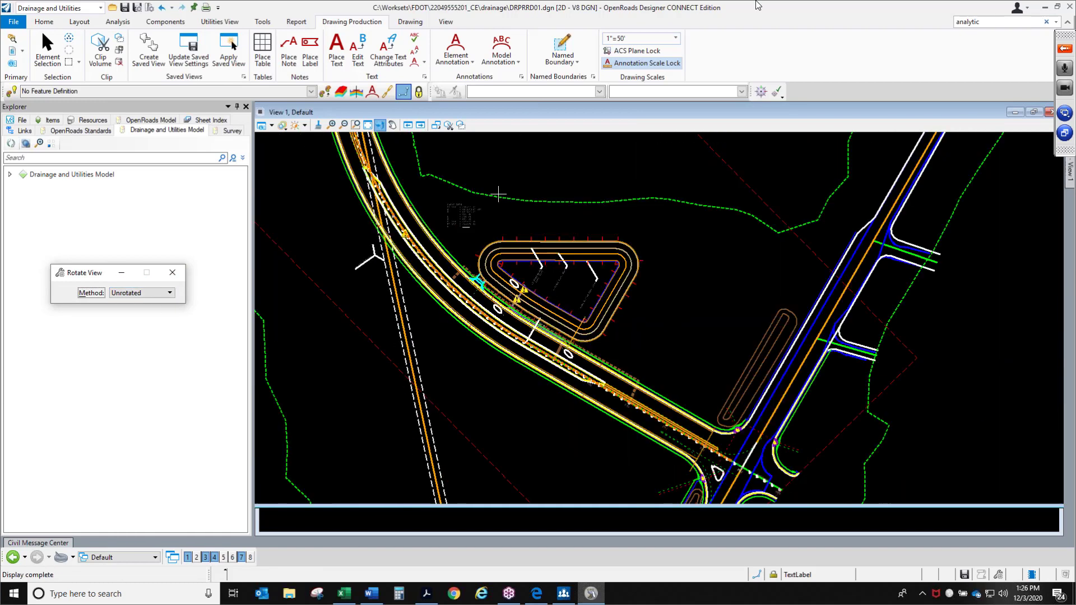
# Start Place Active Cell and make ArrNorthPlanScale from the Roadway.cel library the active cell
pyautogui.click(410, 22)
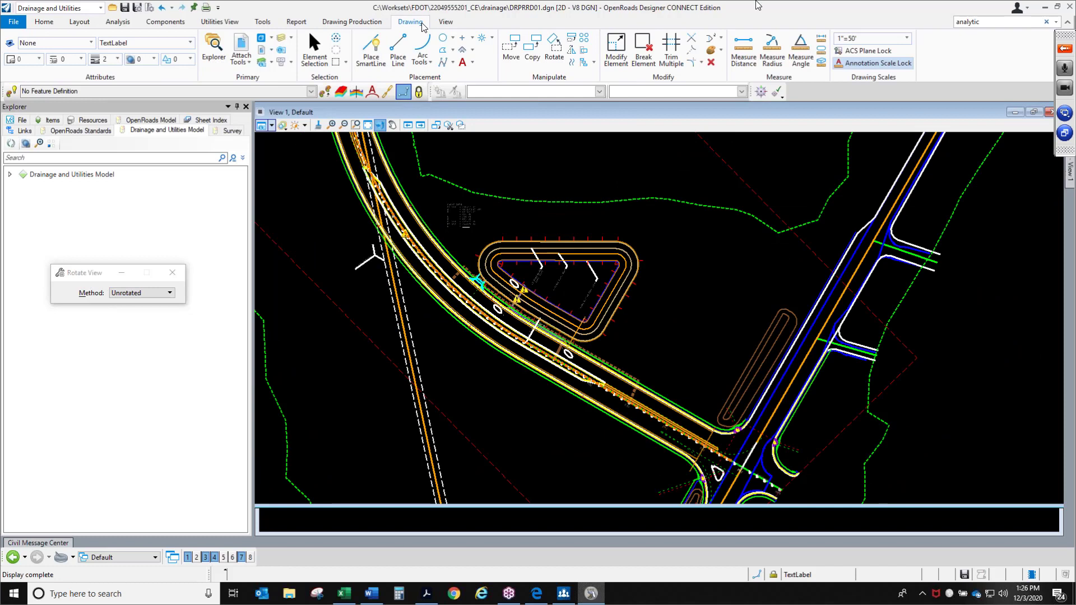
pyautogui.click(493, 39)
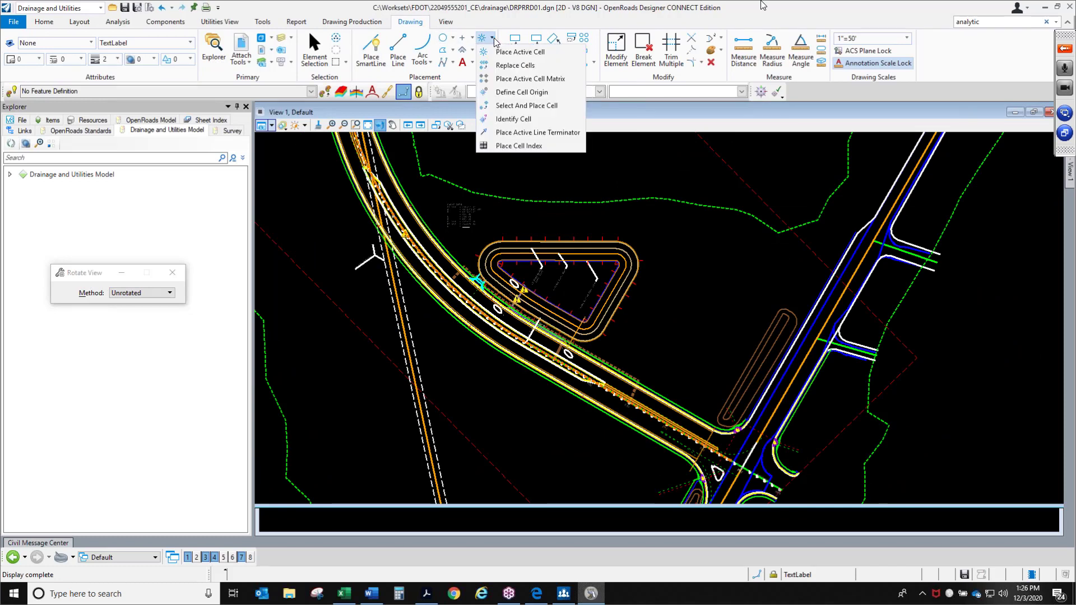
pyautogui.click(494, 39)
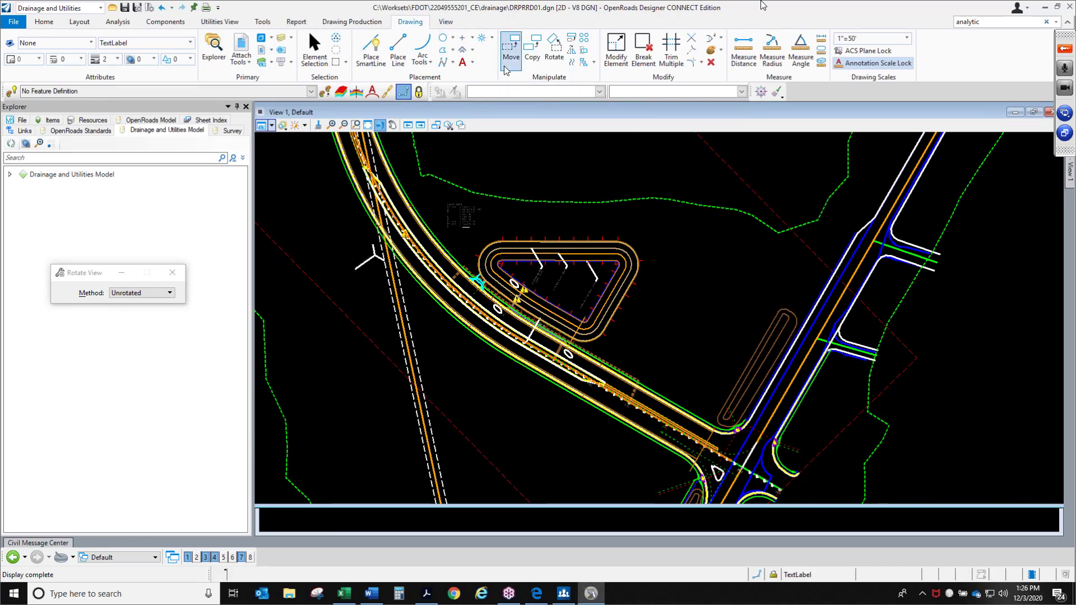
pyautogui.click(492, 38)
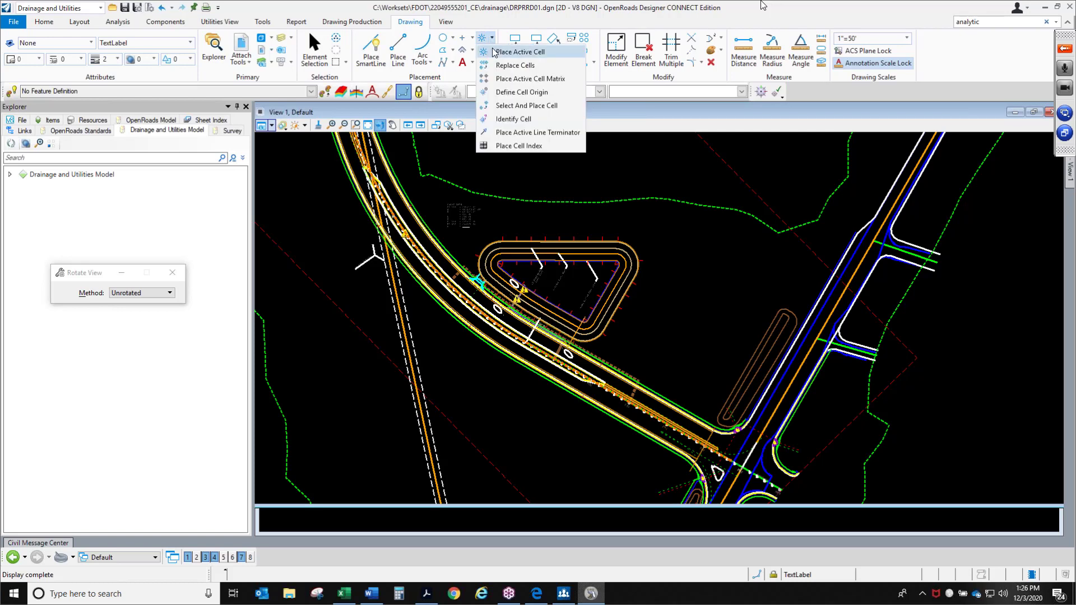
pyautogui.click(493, 52)
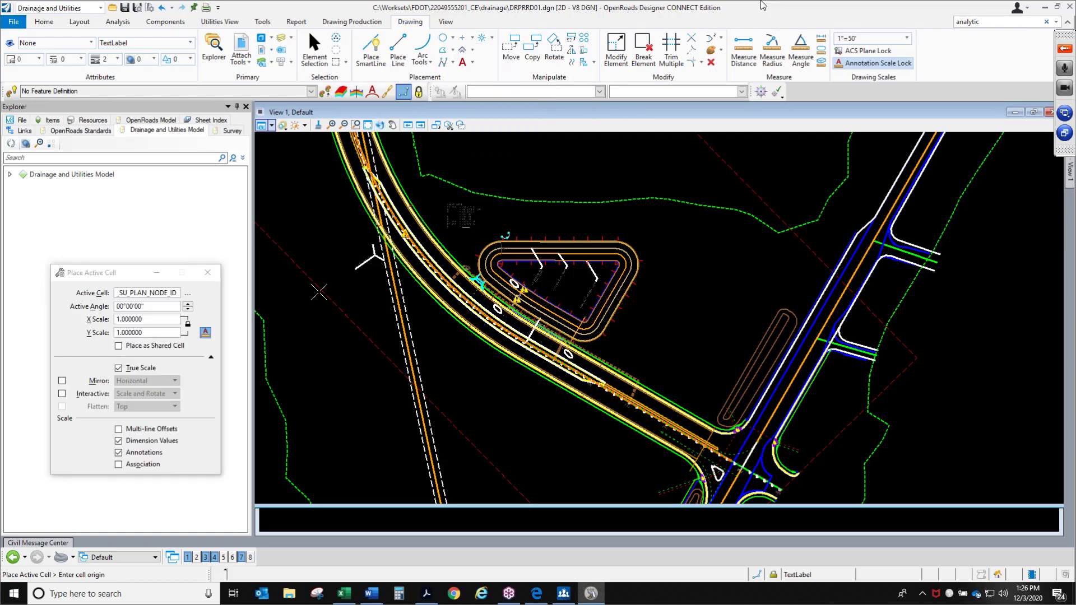
pyautogui.click(189, 293)
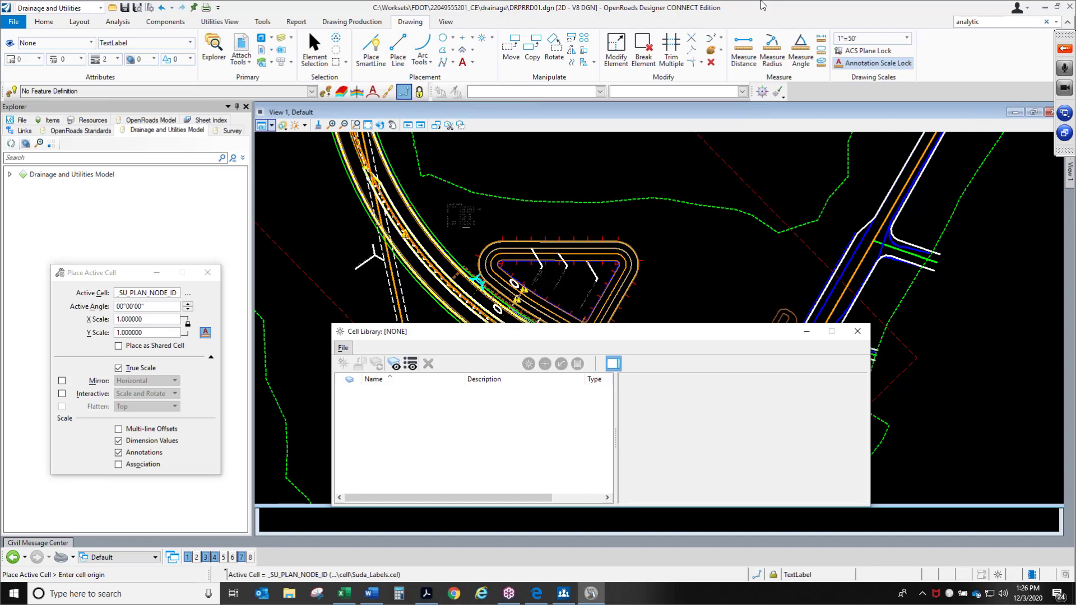
pyautogui.moveTo(410, 329); pyautogui.dragTo(379, 298)
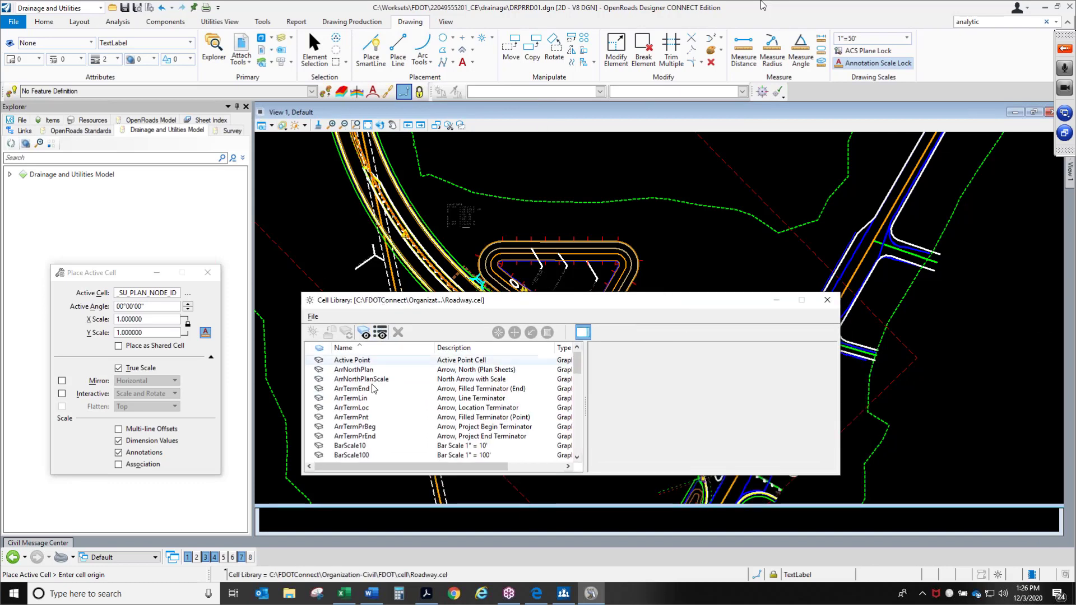
pyautogui.click(367, 369)
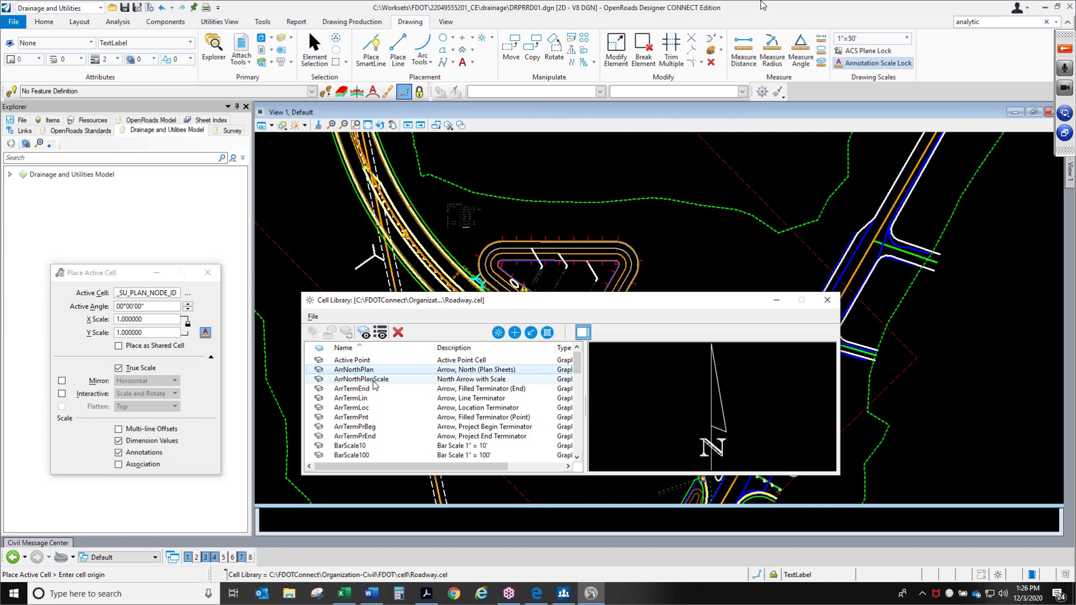
pyautogui.click(377, 380)
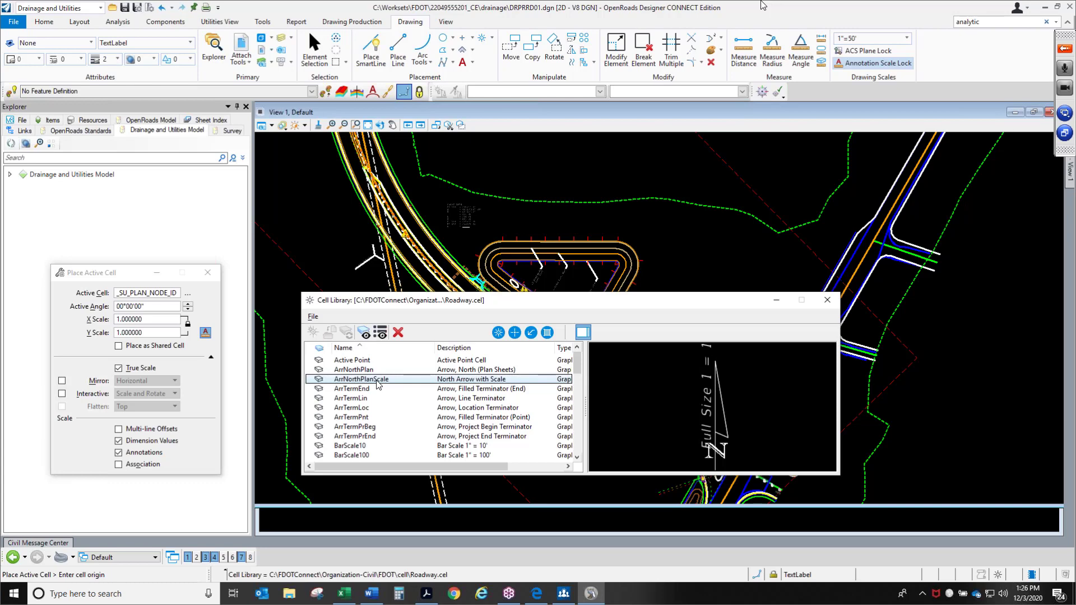
pyautogui.doubleClick(377, 381)
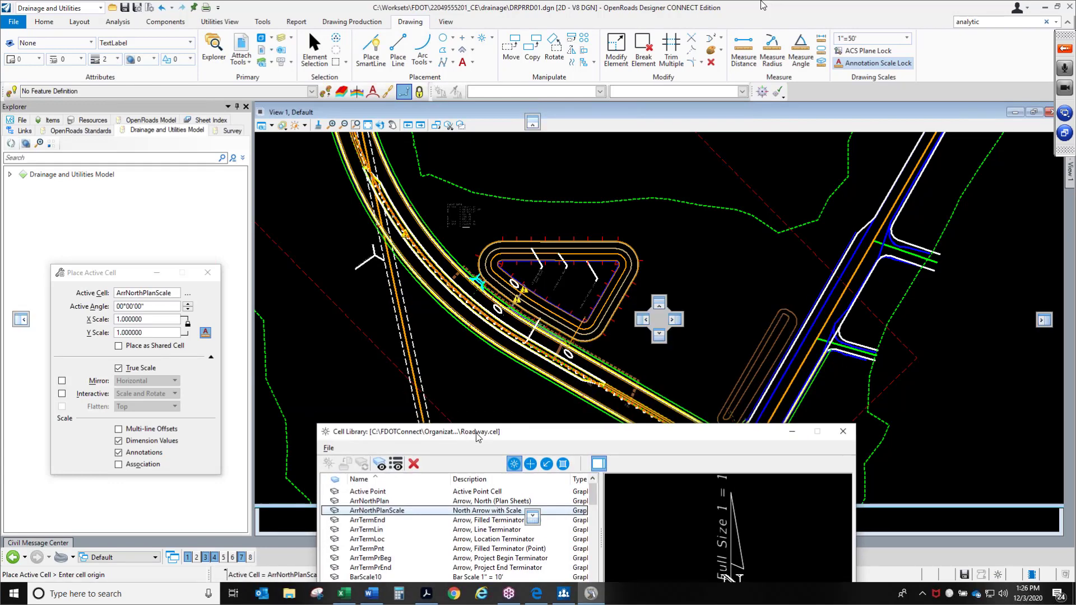
# Place the north arrow with scale in the open area west of the roadway curve, and close the cell library
pyautogui.scroll(-1, 542, 298)
pyautogui.scroll(2, 436, 271)
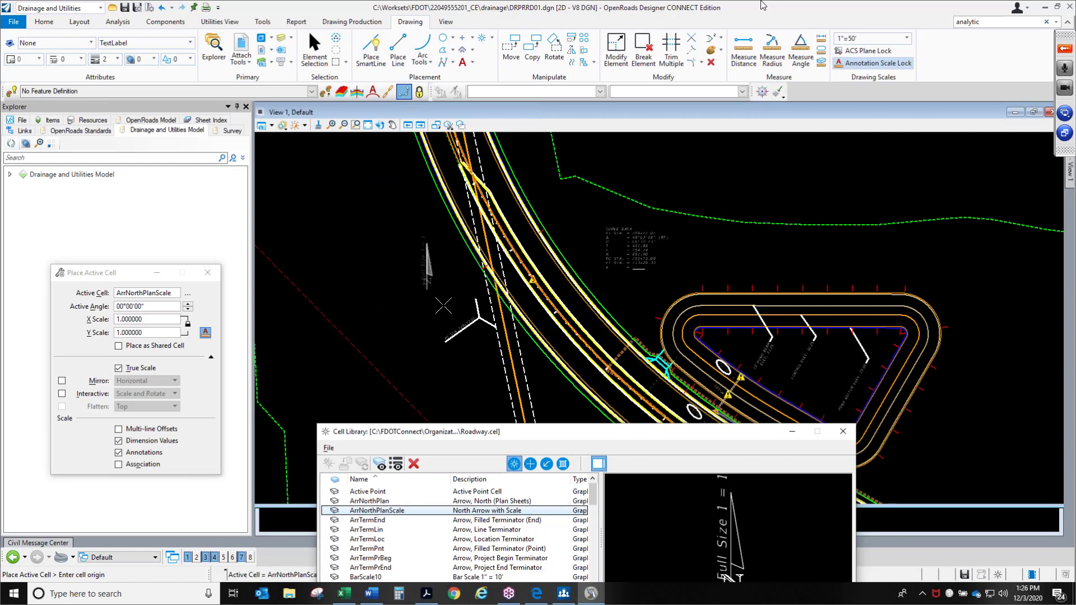
pyautogui.scroll(-1, 452, 316)
pyautogui.scroll(-1, 437, 331)
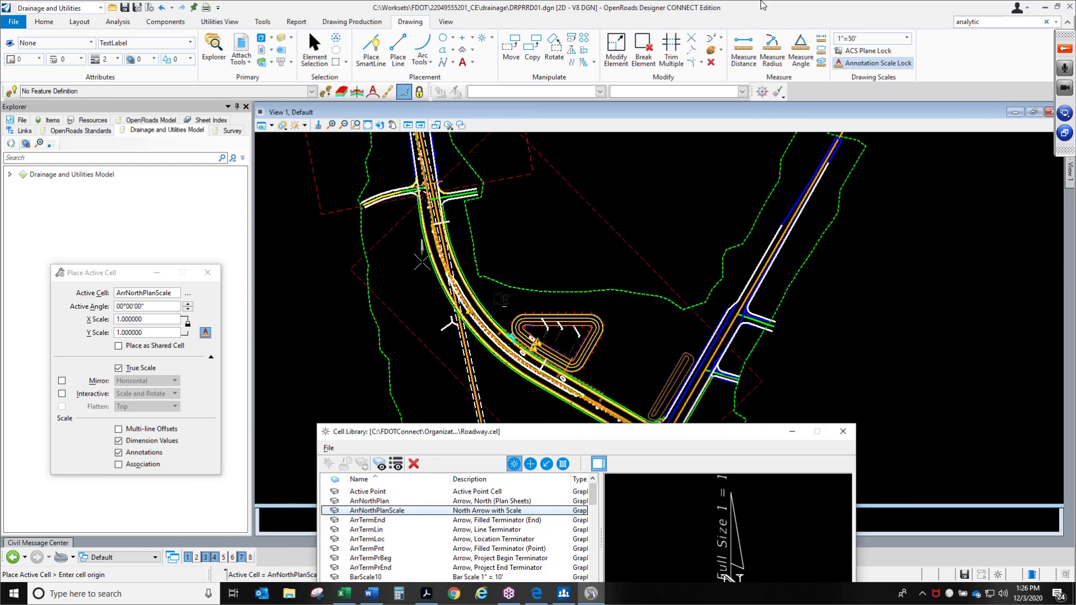
pyautogui.click(380, 275)
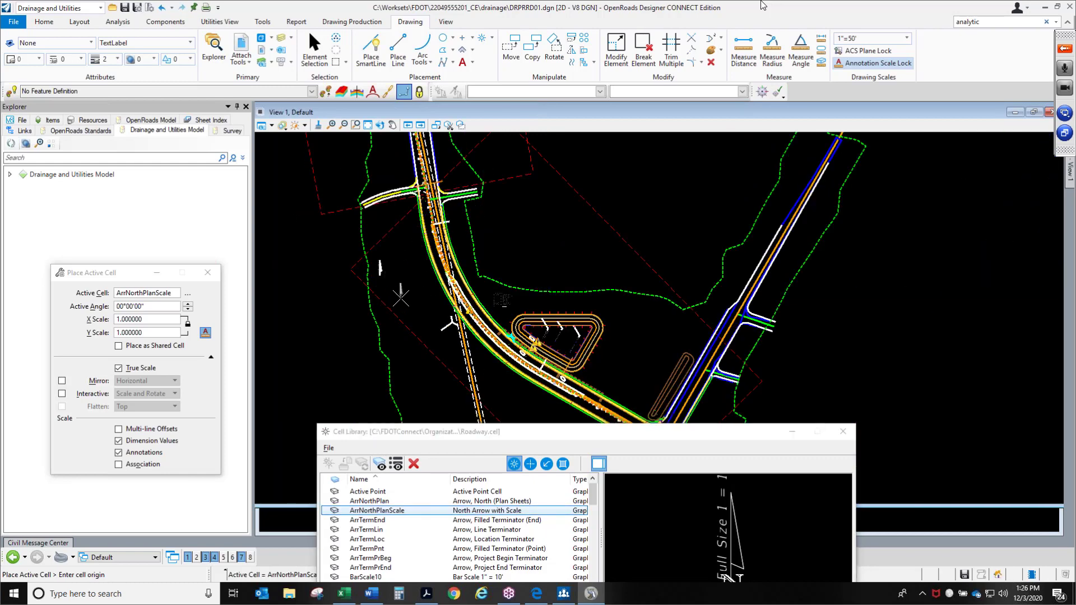
pyautogui.press('Escape')
pyautogui.click(842, 432)
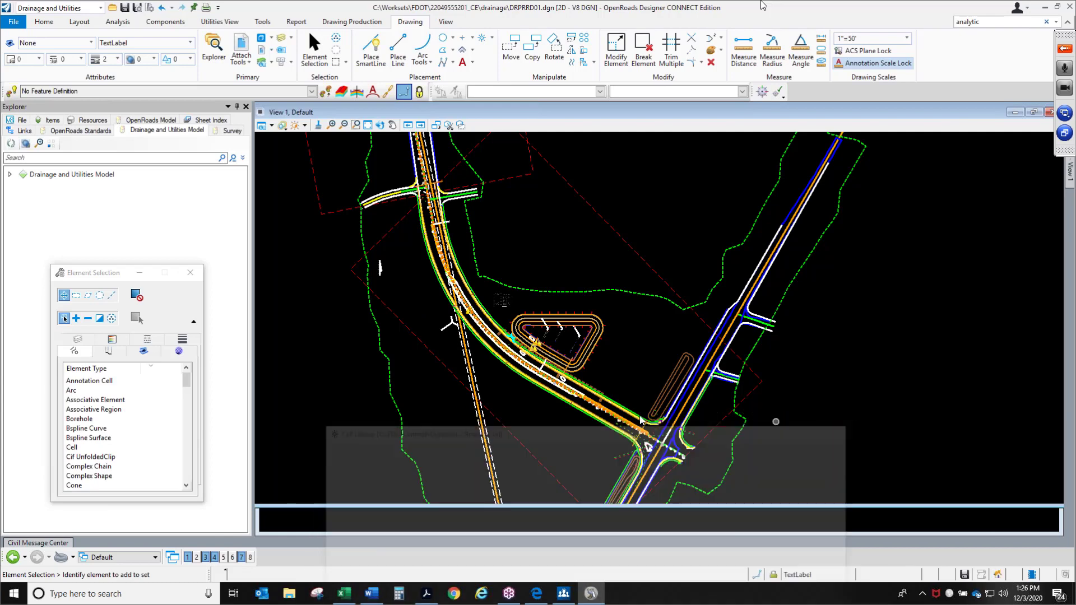
# Switch to the Plan1 Drainage [Sheet] views and examine the north arrow's orientation and scale text on the sheet
pyautogui.click(128, 557)
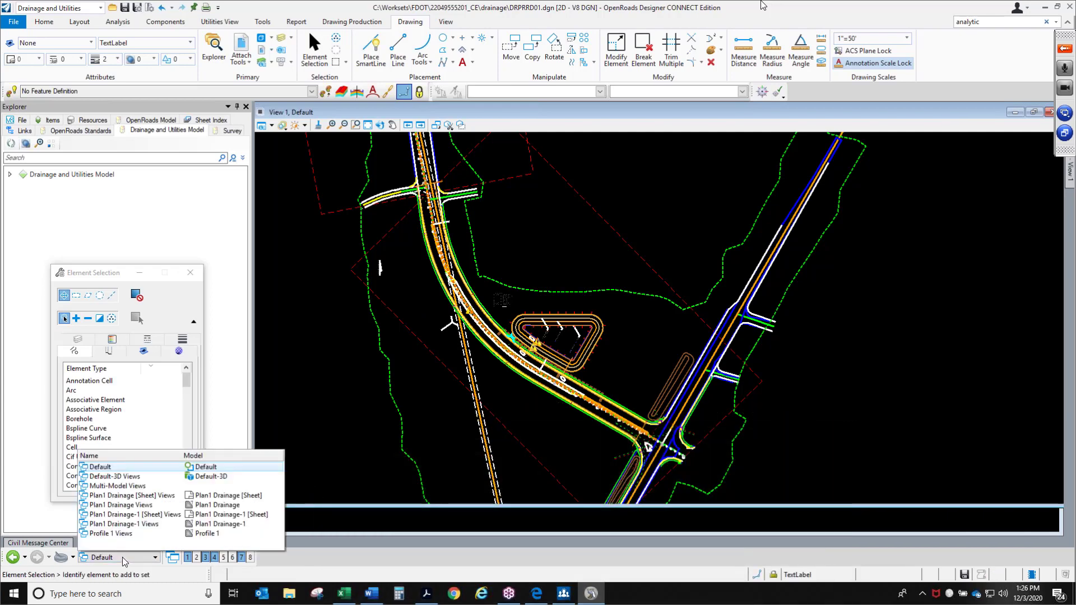
pyautogui.click(130, 495)
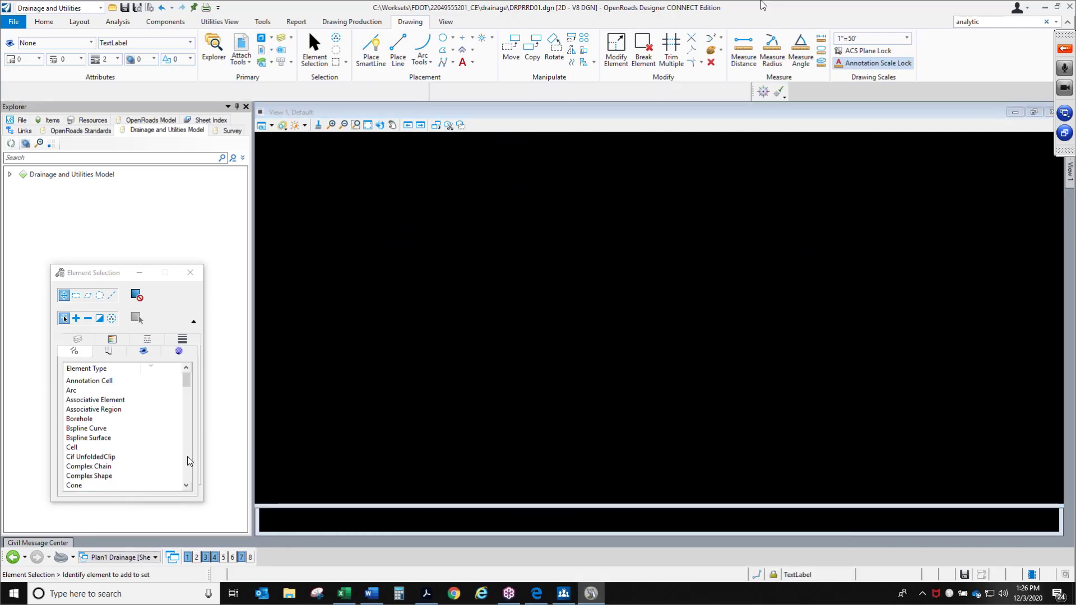
pyautogui.scroll(3, 691, 232)
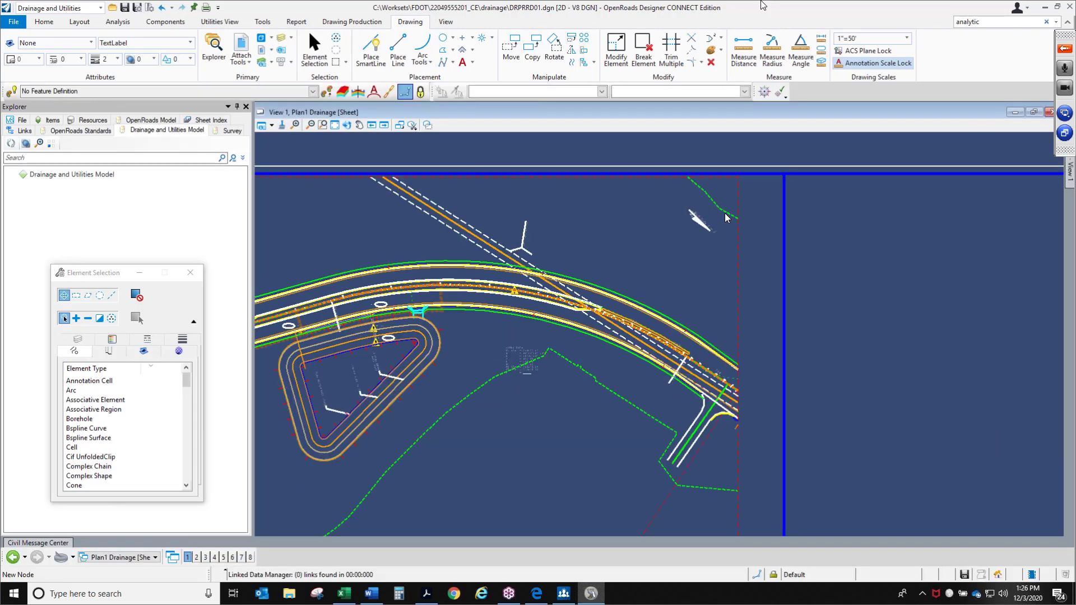
pyautogui.scroll(2, 690, 232)
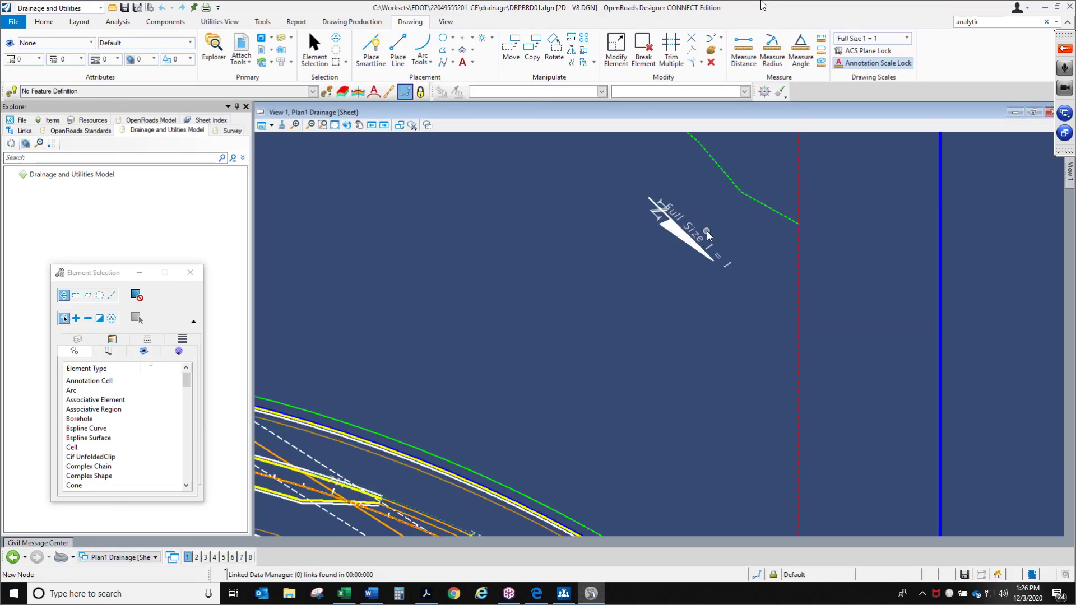
pyautogui.scroll(-5, 775, 232)
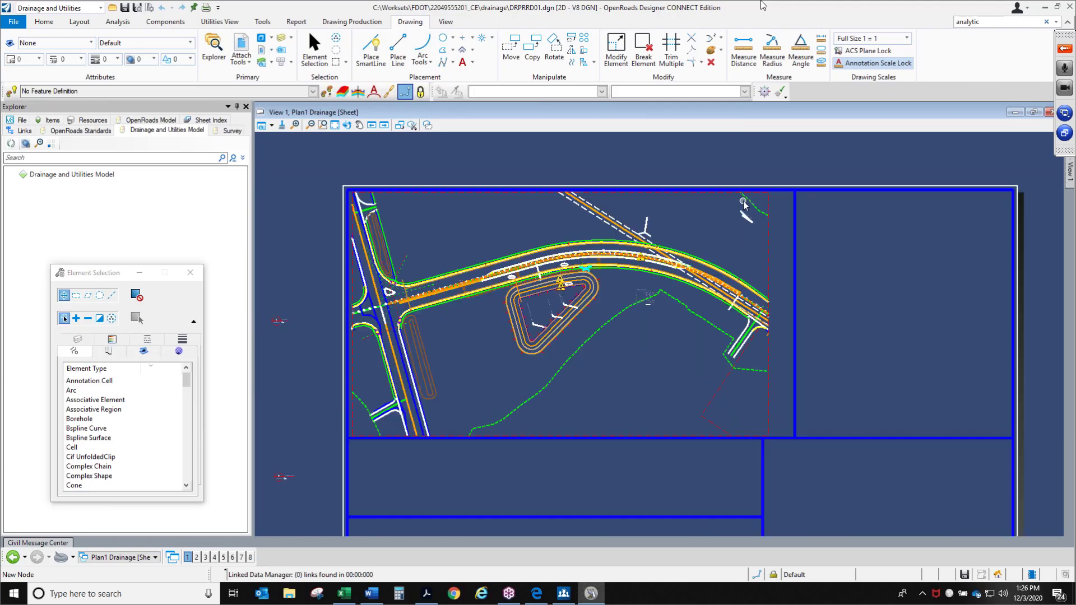
# Examine the structure and pipe ID labels around the pond and the overall layout of the plan sheet
pyautogui.scroll(3, 551, 313)
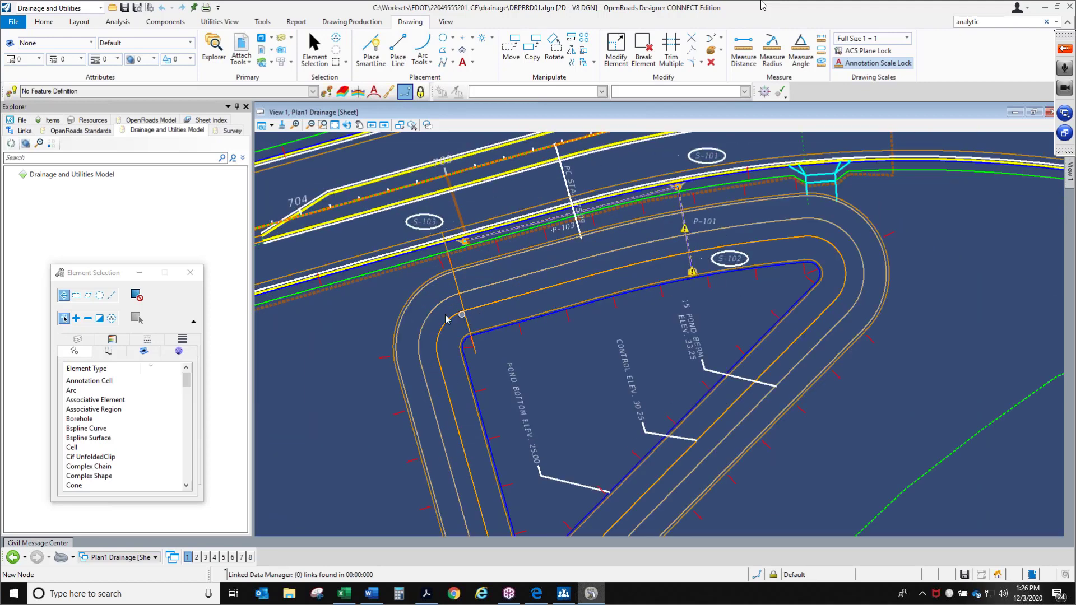
pyautogui.scroll(2, 583, 229)
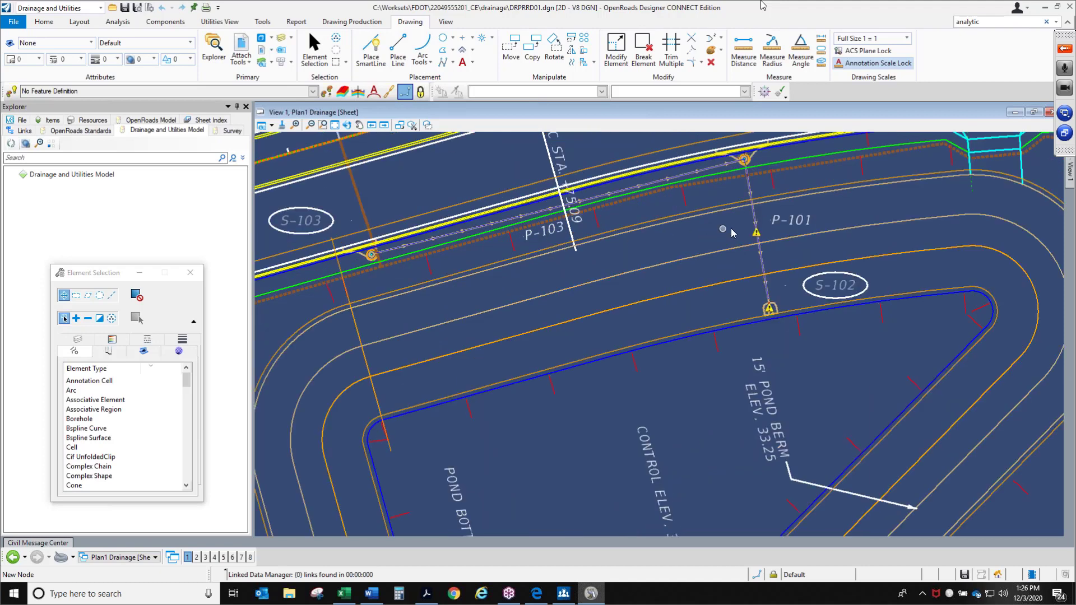
pyautogui.scroll(-2, 543, 286)
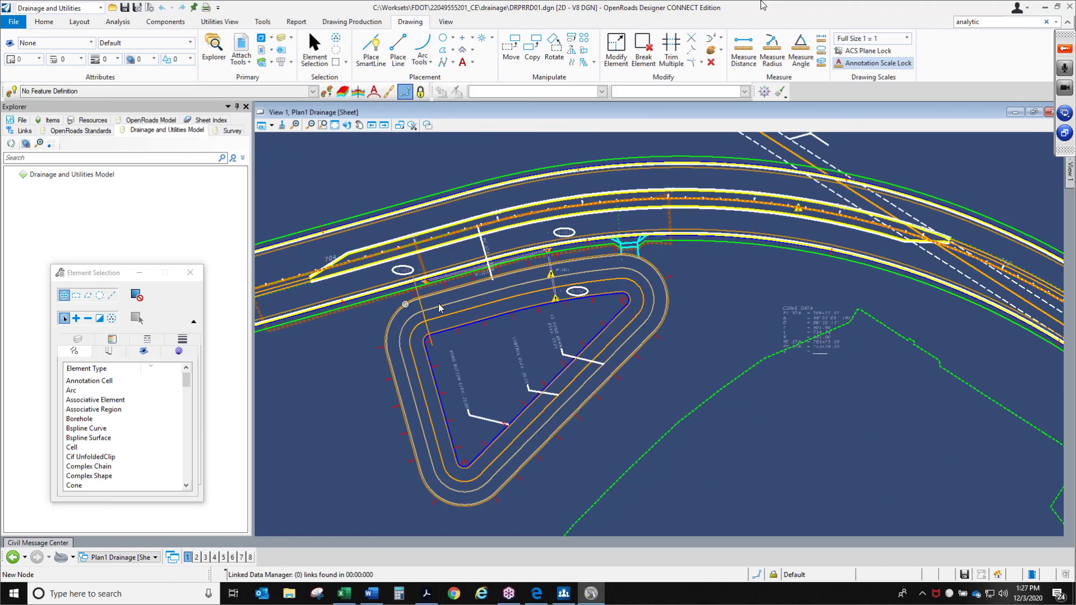
pyautogui.scroll(-2, 405, 305)
pyautogui.scroll(-2, 483, 266)
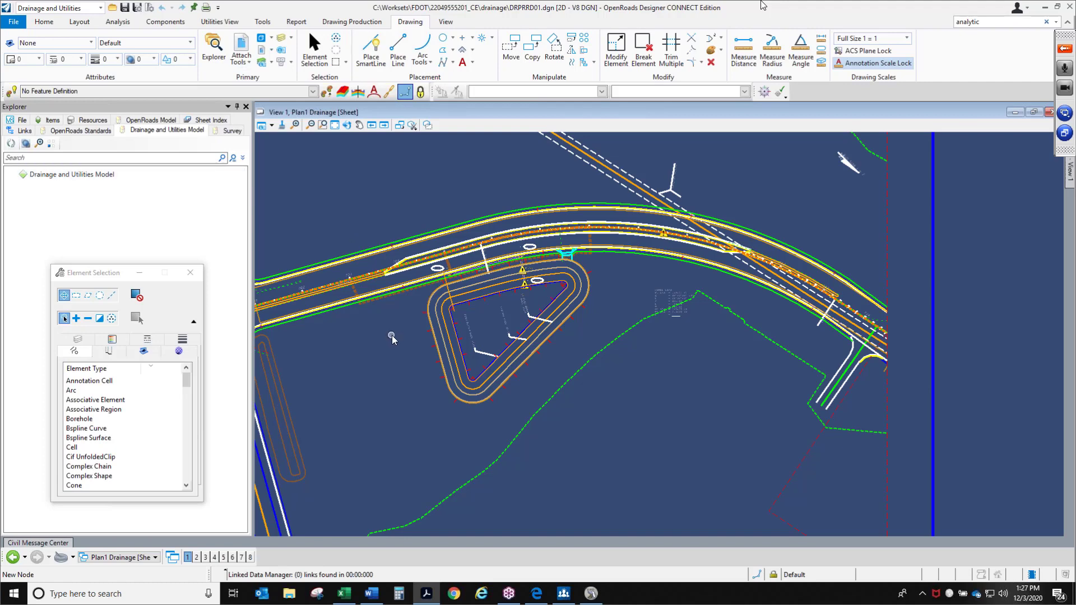
pyautogui.scroll(-2, 436, 279)
pyautogui.scroll(-1, 538, 253)
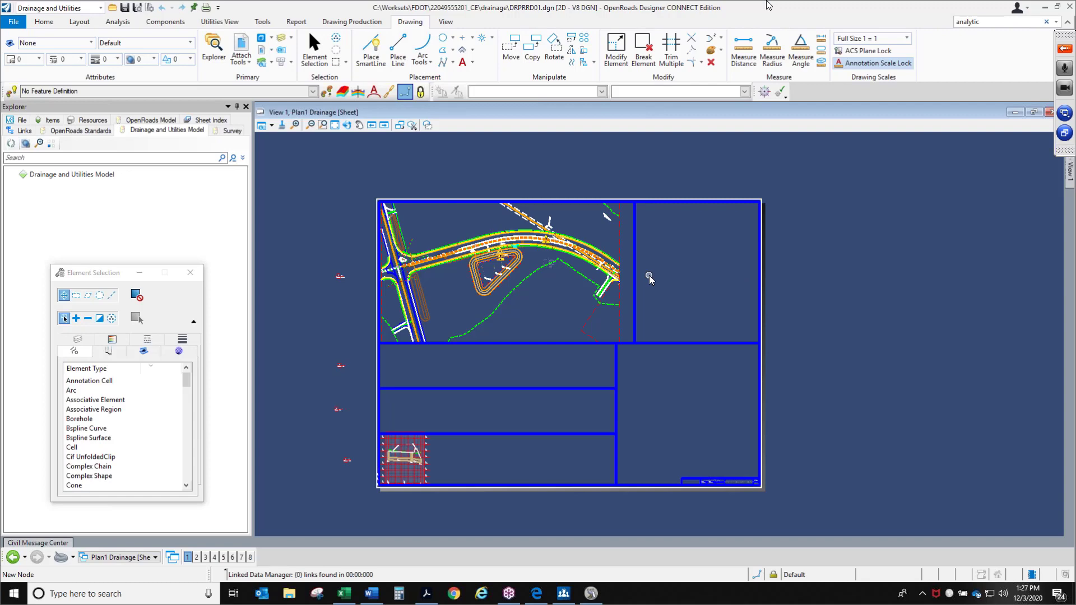
# Open FDM_Exhibit916-1.pdf in Adobe Acrobat, maximize it and fit the full page
pyautogui.click(289, 593)
pyautogui.moveTo(469, 271)
pyautogui.mouseDown()
pyautogui.moveTo(498, 37)
pyautogui.moveTo(519, 0)
pyautogui.mouseUp()
pyautogui.click(321, 421)
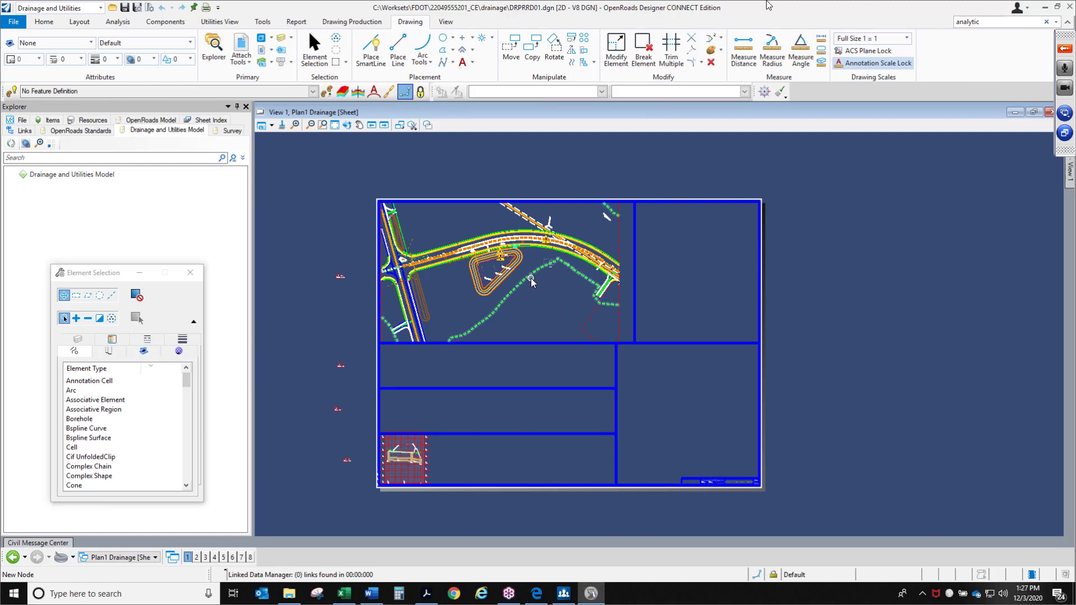
pyautogui.scroll(4, 398, 471)
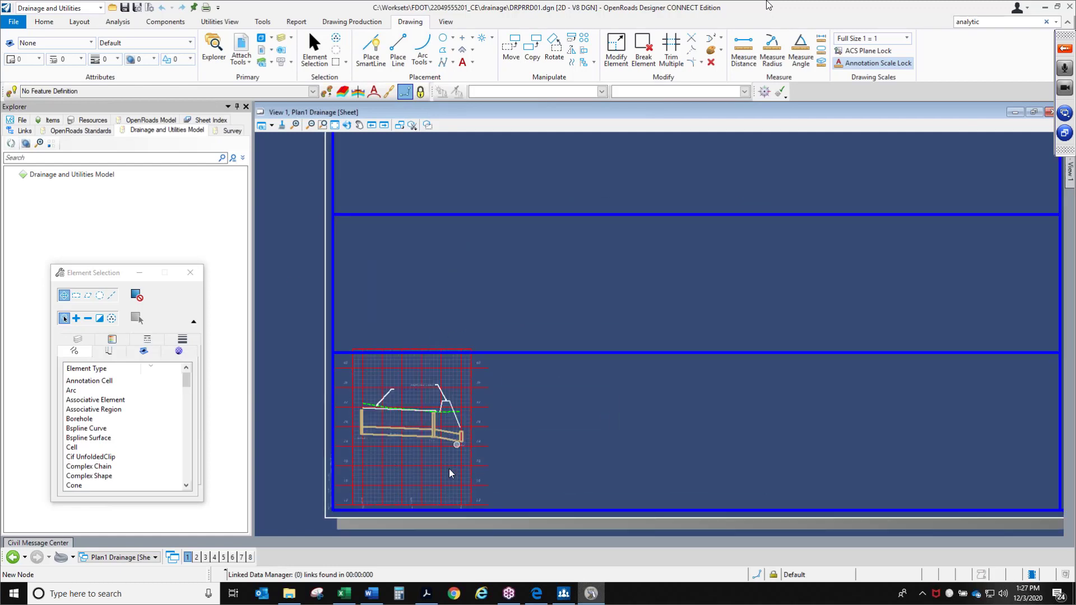
pyautogui.scroll(-5, 395, 448)
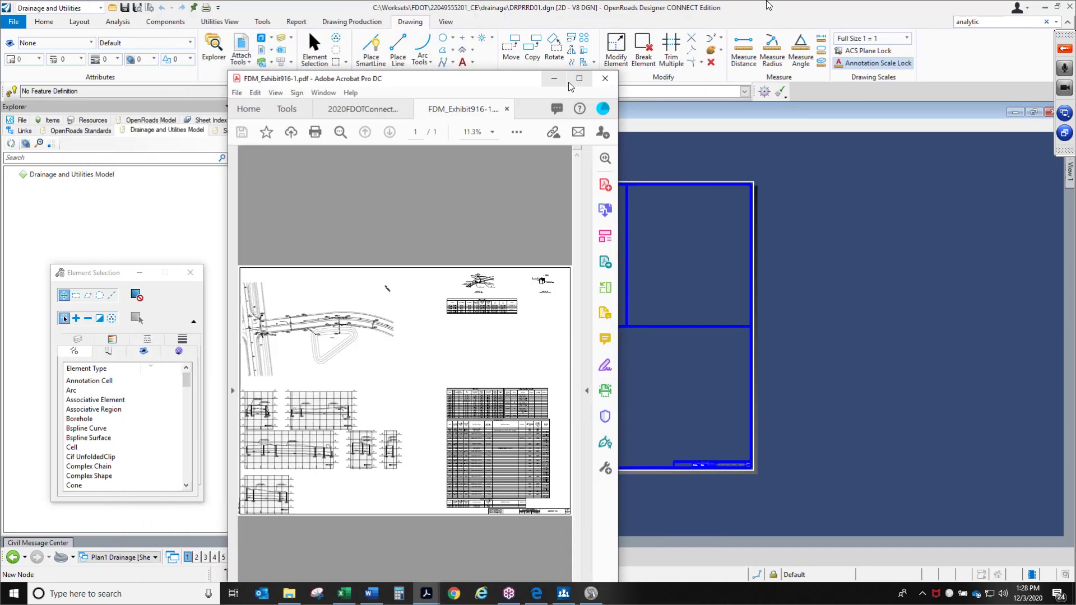
pyautogui.click(579, 78)
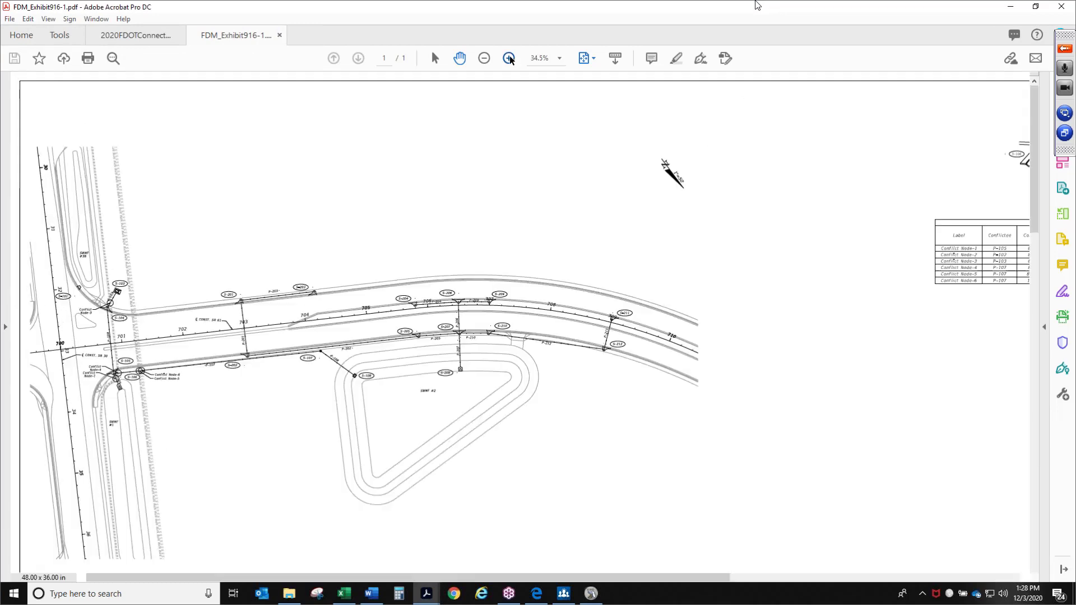
pyautogui.click(509, 58)
pyautogui.click(582, 59)
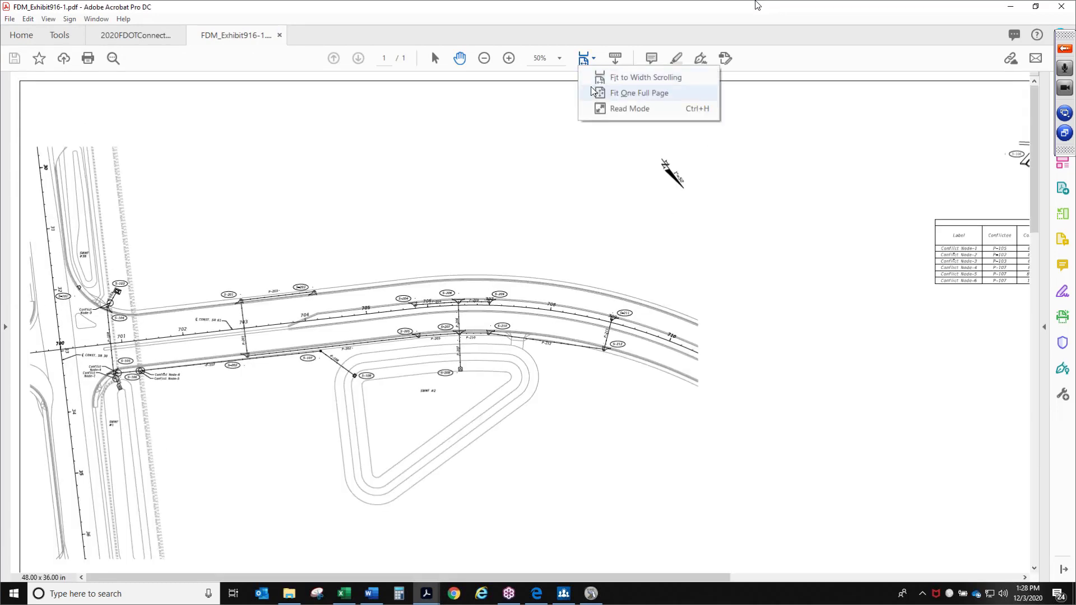
pyautogui.click(605, 91)
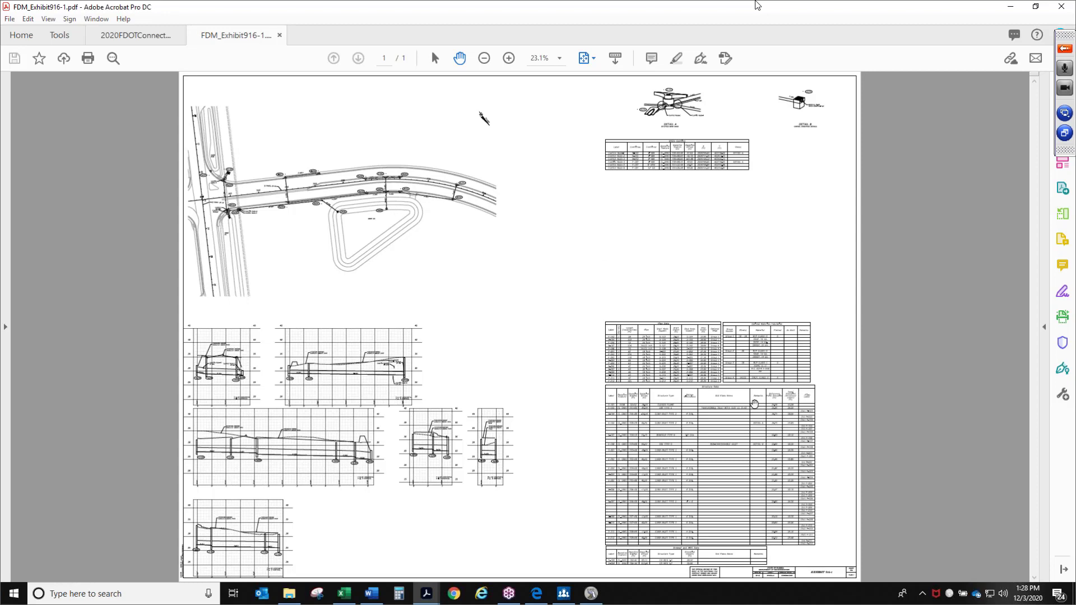
# Examine the Pipe Data, Optional Materials Tabulation and Structure Data tables in the exhibit
pyautogui.click(508, 61)
pyautogui.click(507, 61)
pyautogui.click(508, 61)
pyautogui.moveTo(486, 229); pyautogui.dragTo(188, 92)
pyautogui.moveTo(478, 239); pyautogui.dragTo(463, 27)
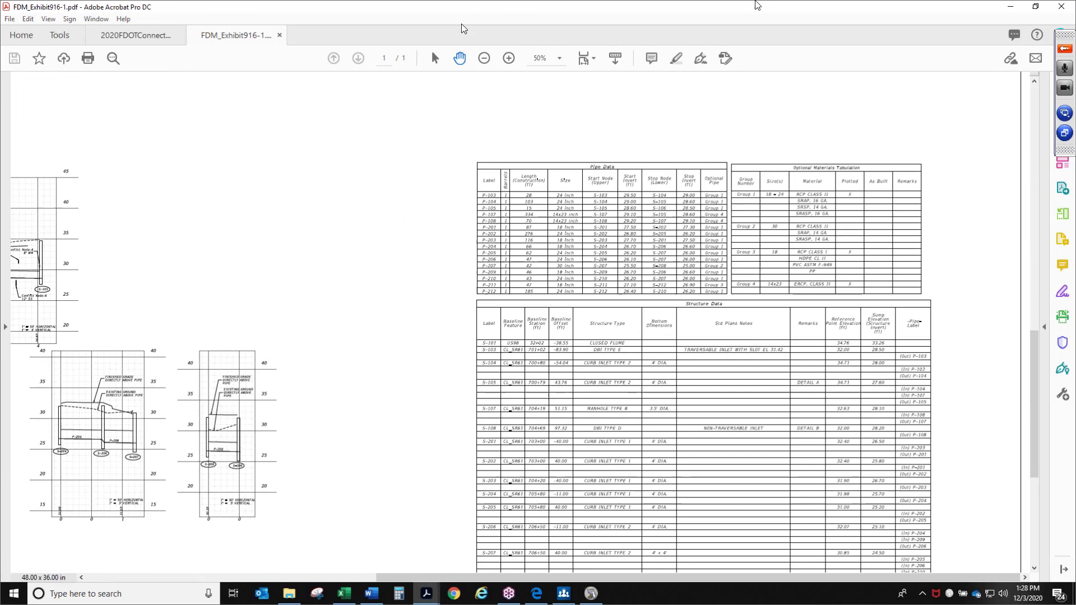
pyautogui.click(508, 58)
pyautogui.click(508, 60)
pyautogui.moveTo(327, 123); pyautogui.dragTo(4, 97)
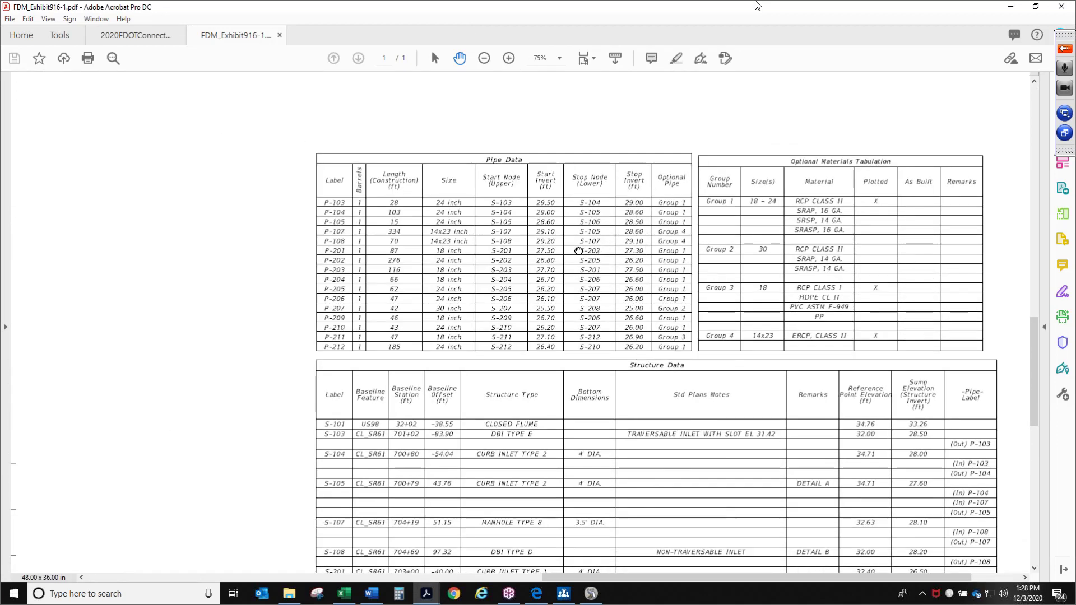
pyautogui.moveTo(577, 250); pyautogui.dragTo(457, 223)
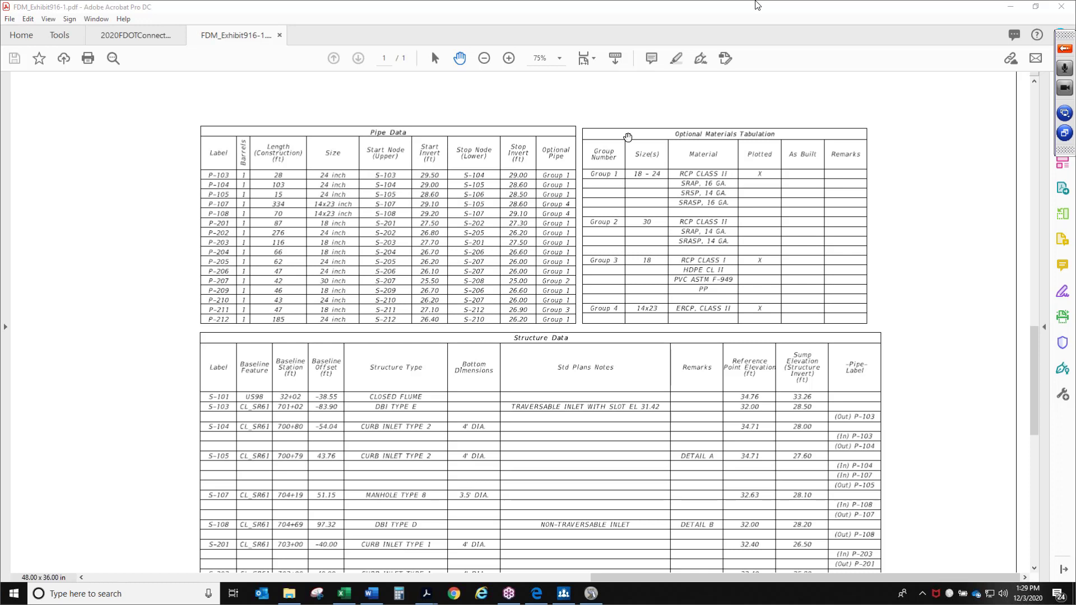
# Switch to the FDOT drainage workflows training guide PDF and read Exercise 4.4, Place Tables, at 125% zoom
pyautogui.click(1011, 7)
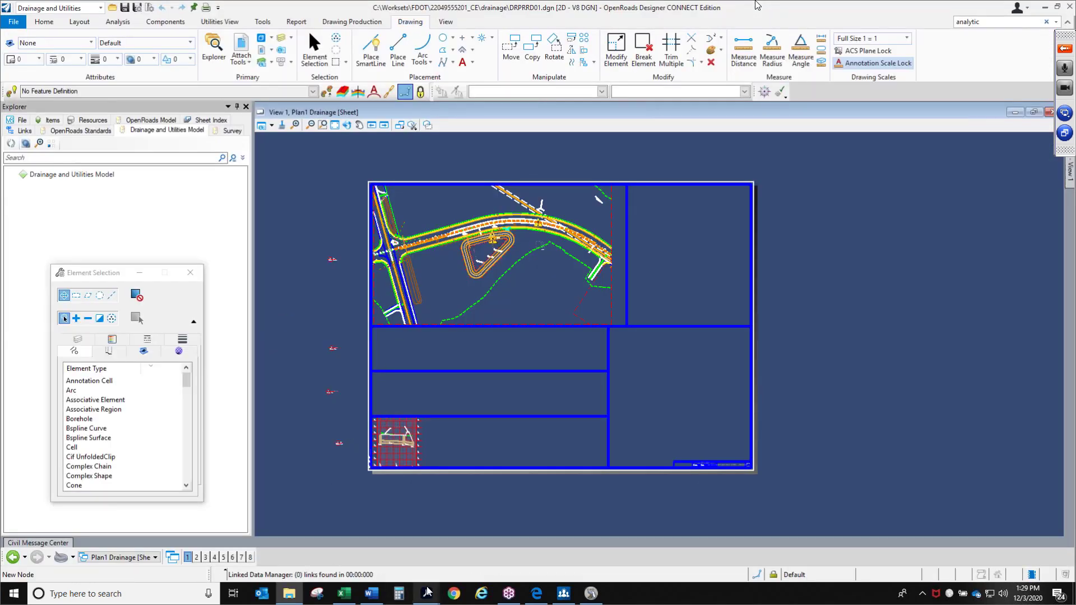
pyautogui.moveTo(429, 587)
pyautogui.click(386, 553)
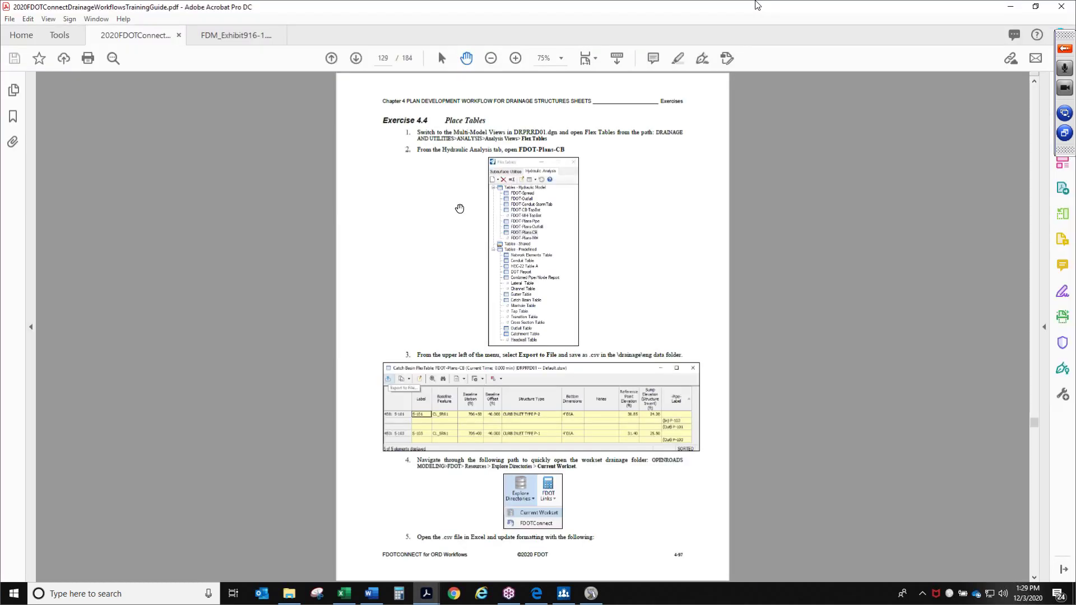
pyautogui.click(516, 59)
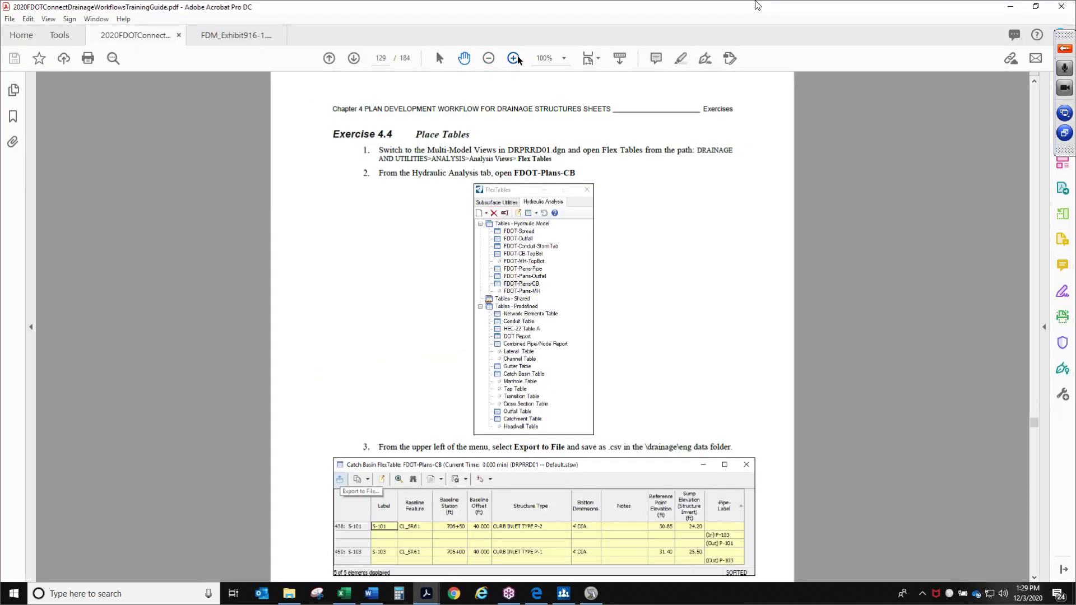
pyautogui.click(516, 58)
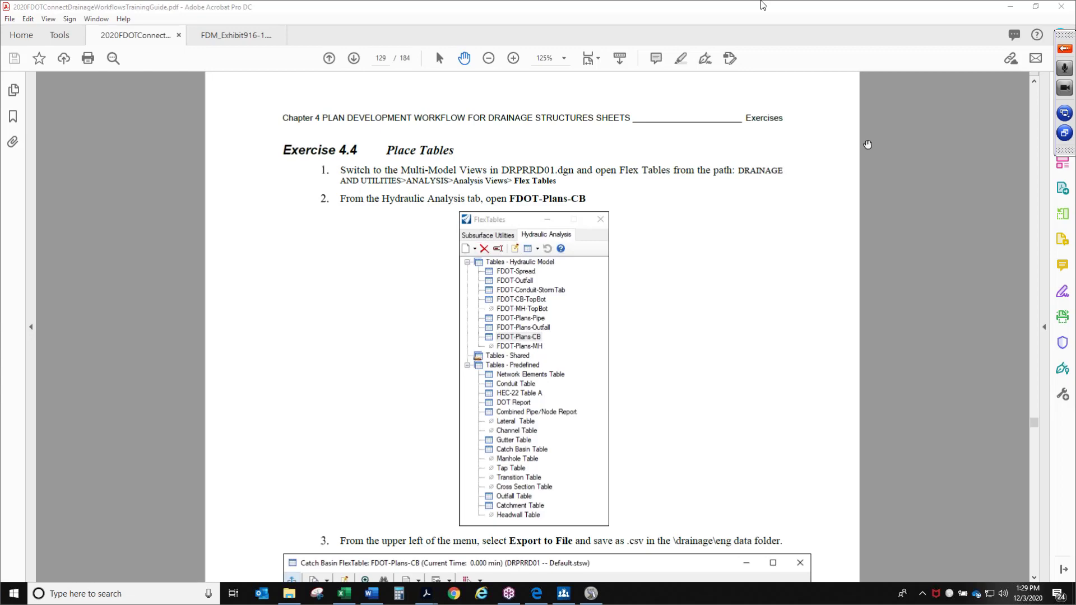
# Return to OpenRoads Designer and examine the S-103 to S-102 drainage profile on the plan sheet
pyautogui.click(1013, 9)
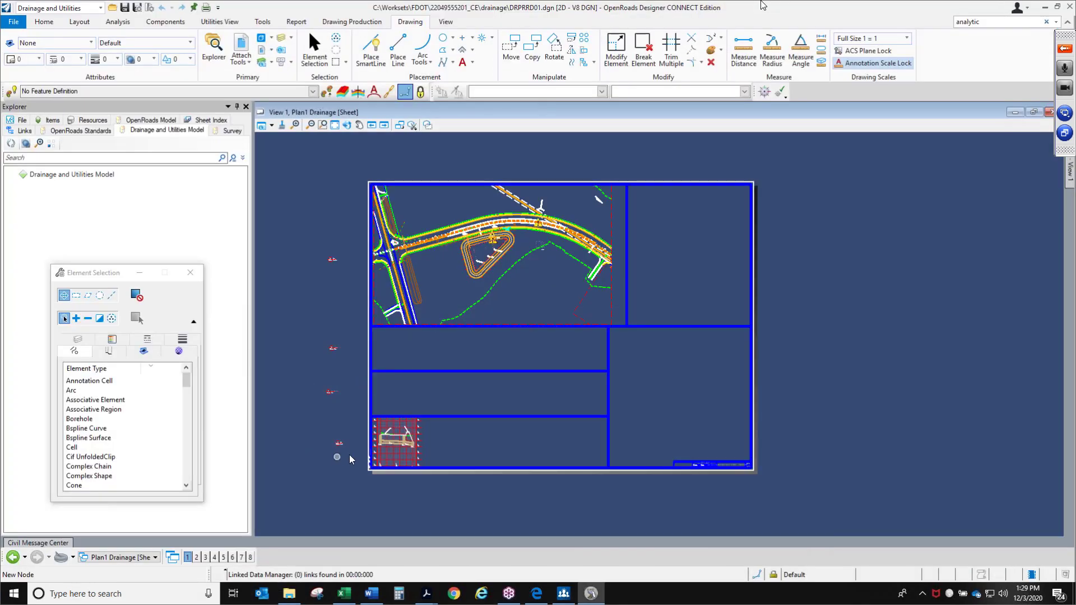
pyautogui.scroll(2, 381, 455)
pyautogui.scroll(2, 408, 456)
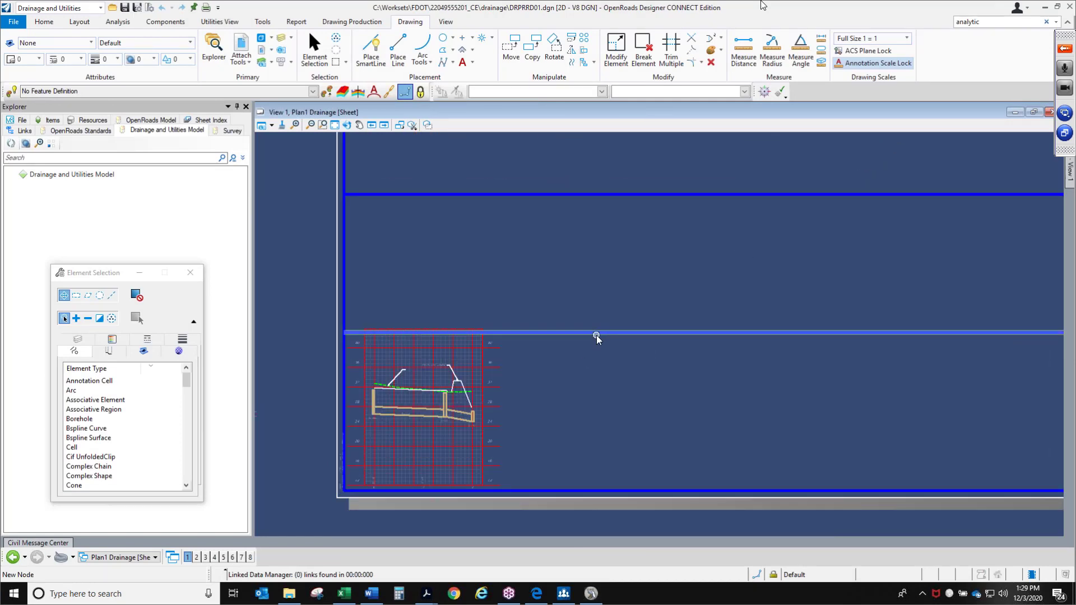
pyautogui.scroll(3, 408, 443)
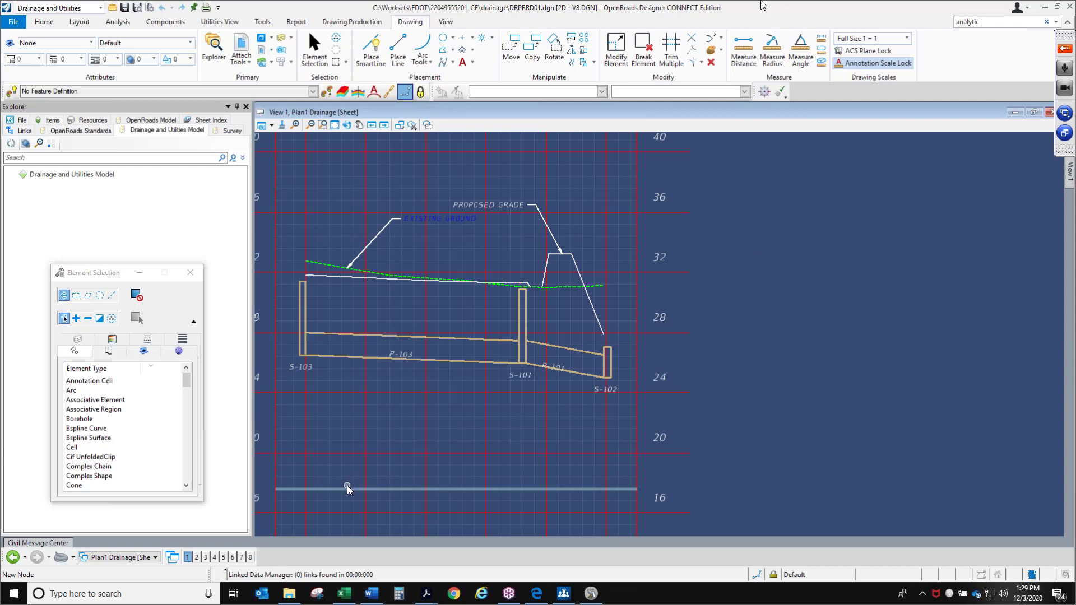
# Switch to the Default model views and get the Element Selection dialog out of the way
pyautogui.click(129, 559)
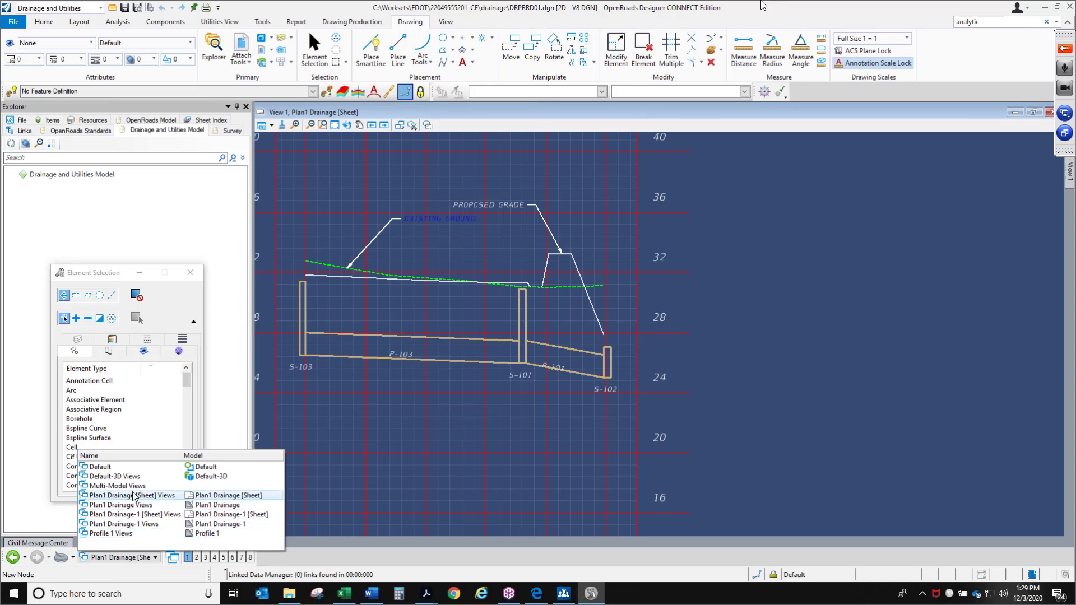
pyautogui.click(129, 467)
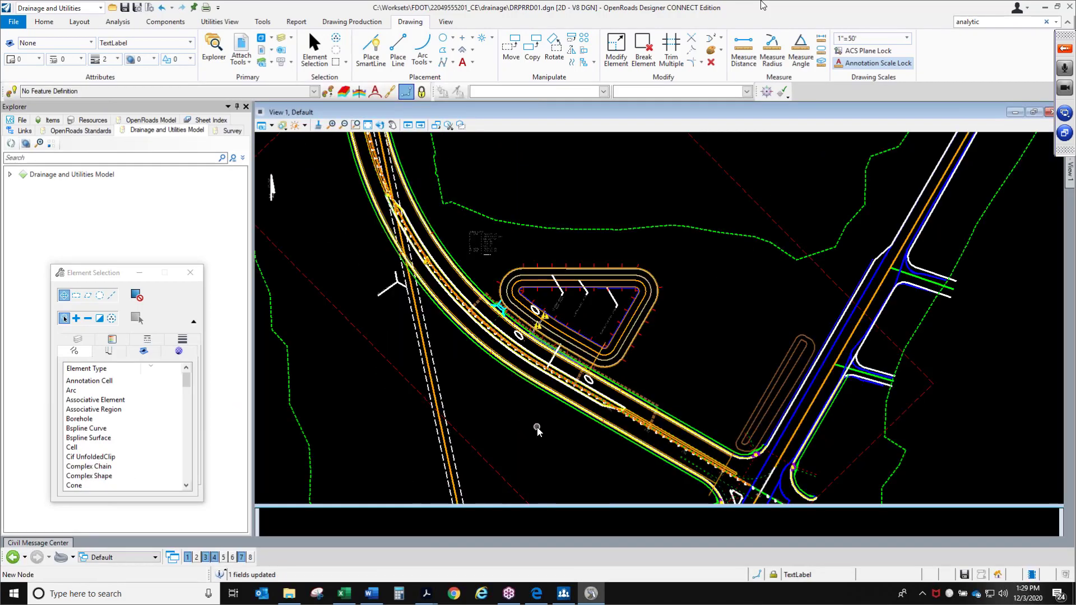
pyautogui.click(139, 273)
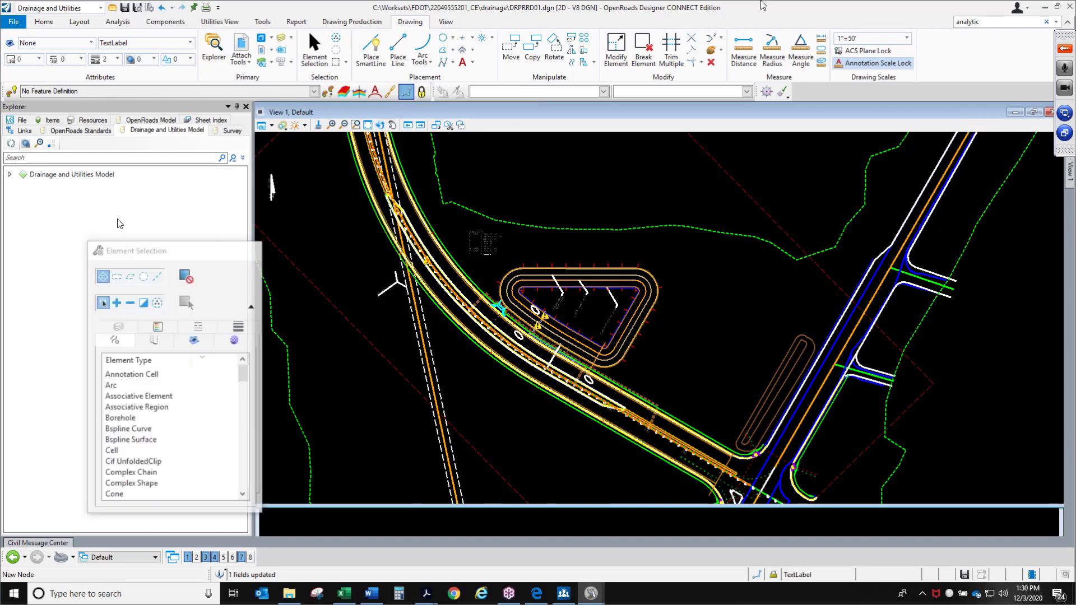
# In the OpenRoads Standards of DRPRRD01.dgn, review the annotations of the SU_Profile linear annotation group Pipe Info, and close them
pyautogui.click(94, 132)
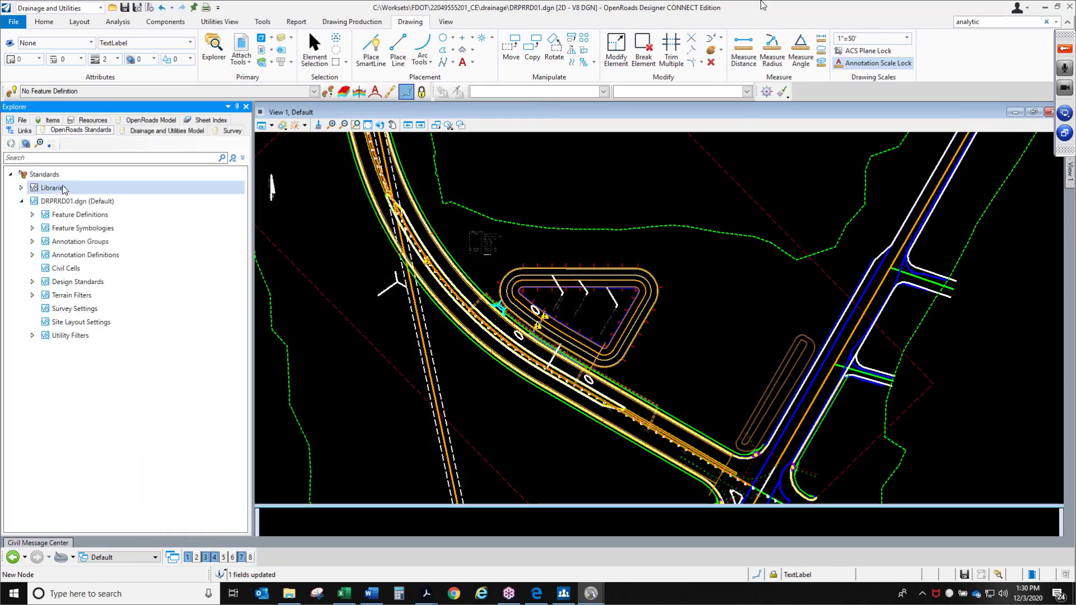
pyautogui.click(20, 201)
pyautogui.click(21, 201)
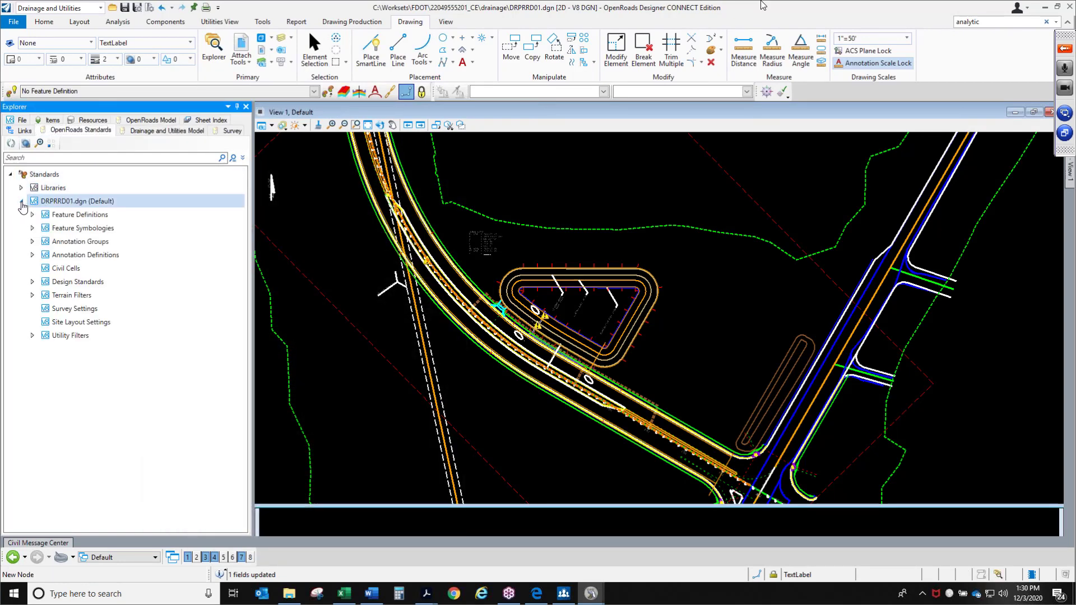
pyautogui.click(32, 241)
pyautogui.click(43, 268)
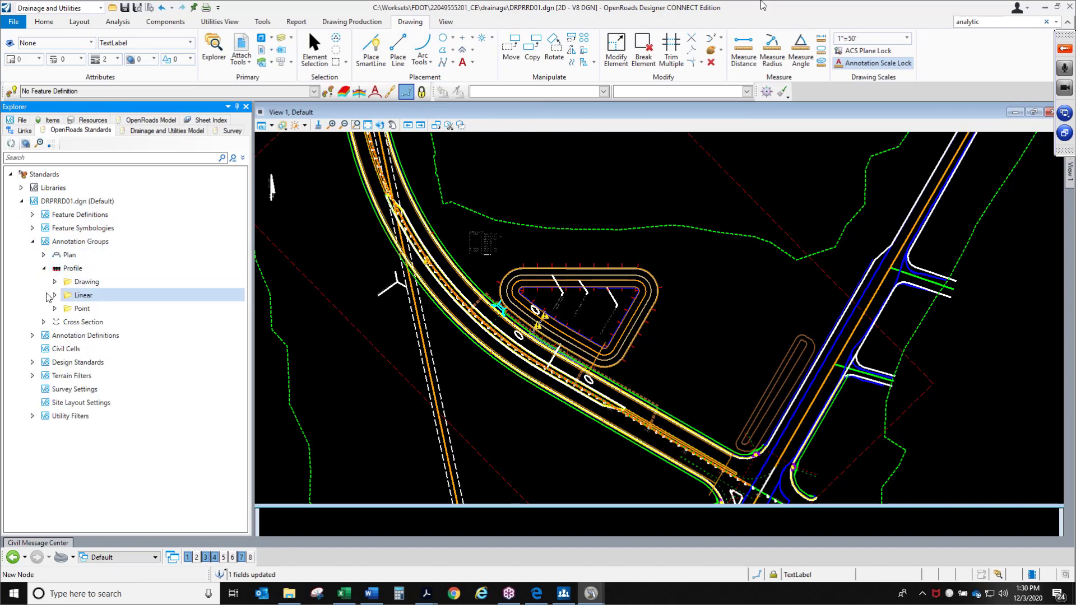
pyautogui.click(55, 295)
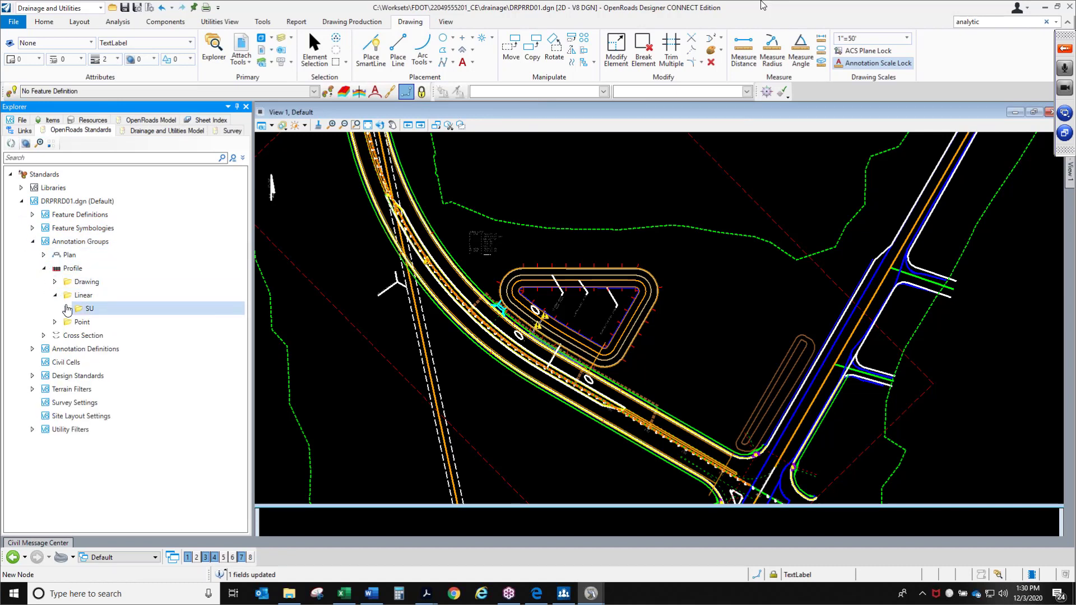
pyautogui.click(67, 309)
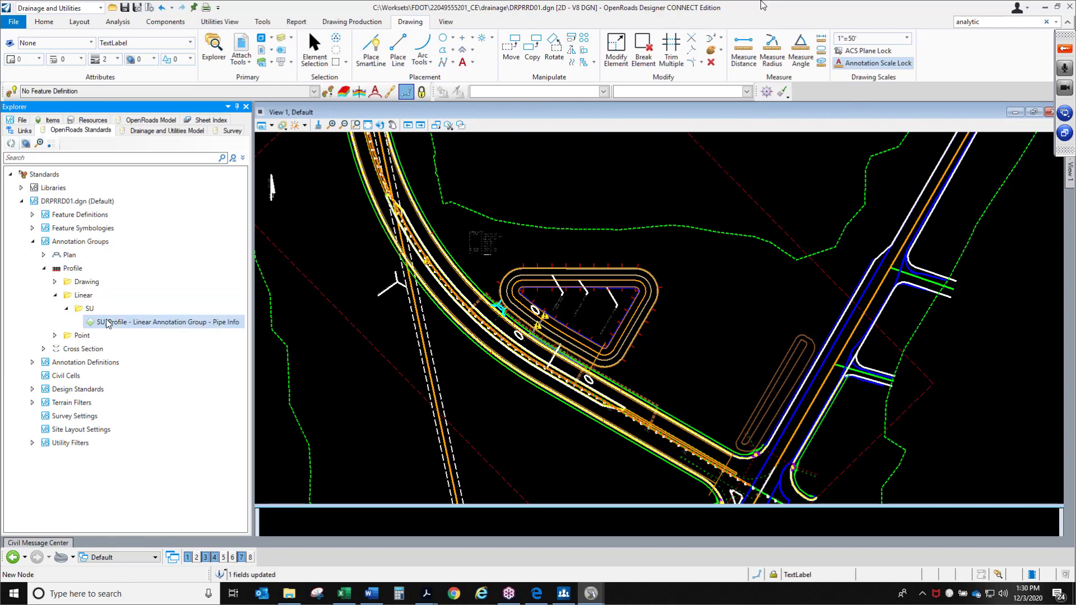
pyautogui.rightClick(236, 325)
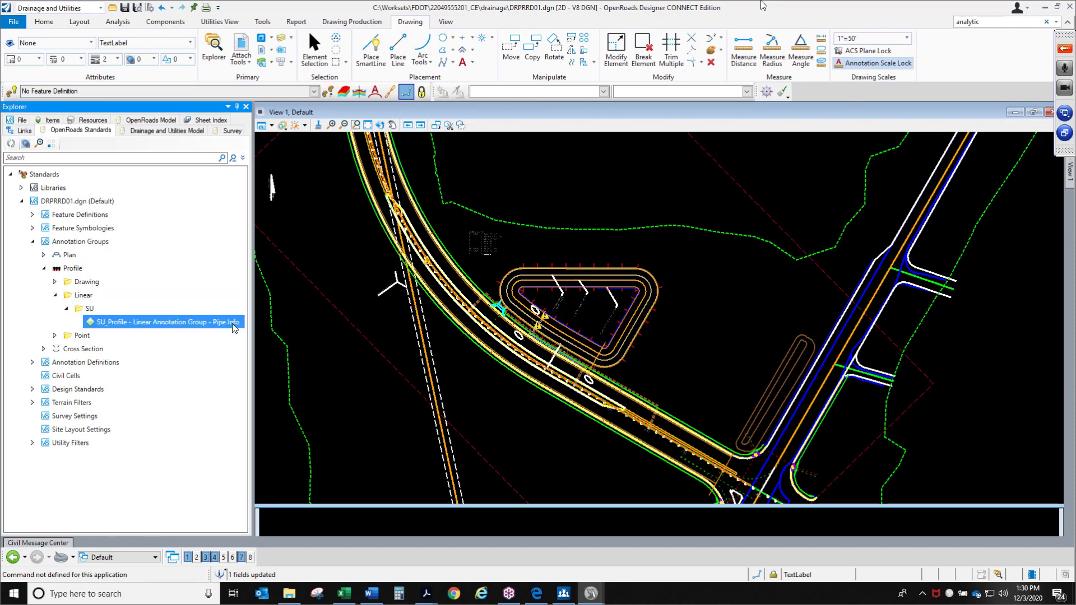
pyautogui.click(241, 331)
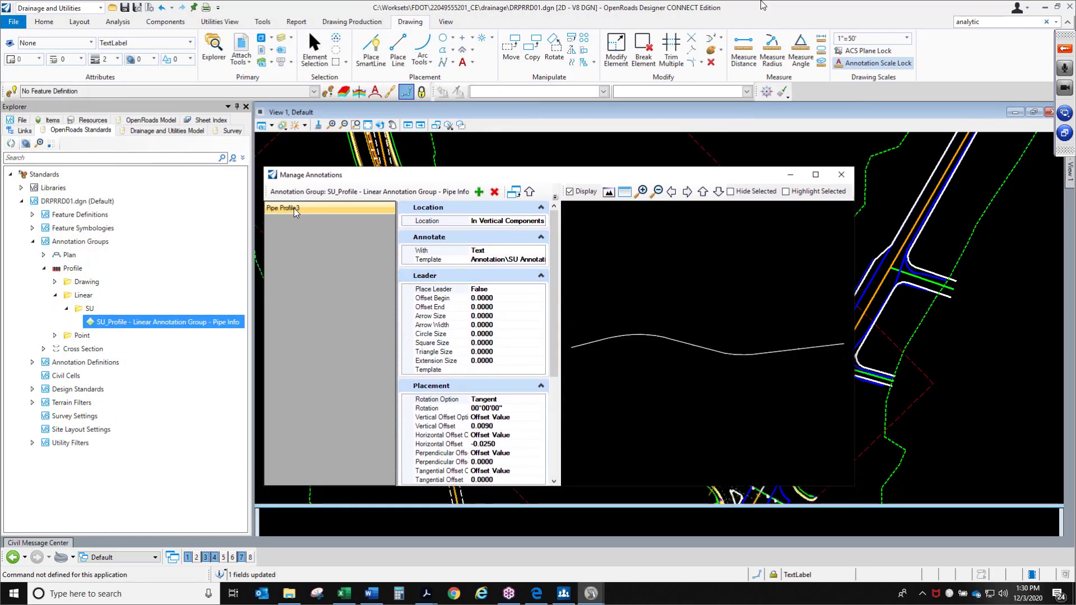
pyautogui.click(841, 176)
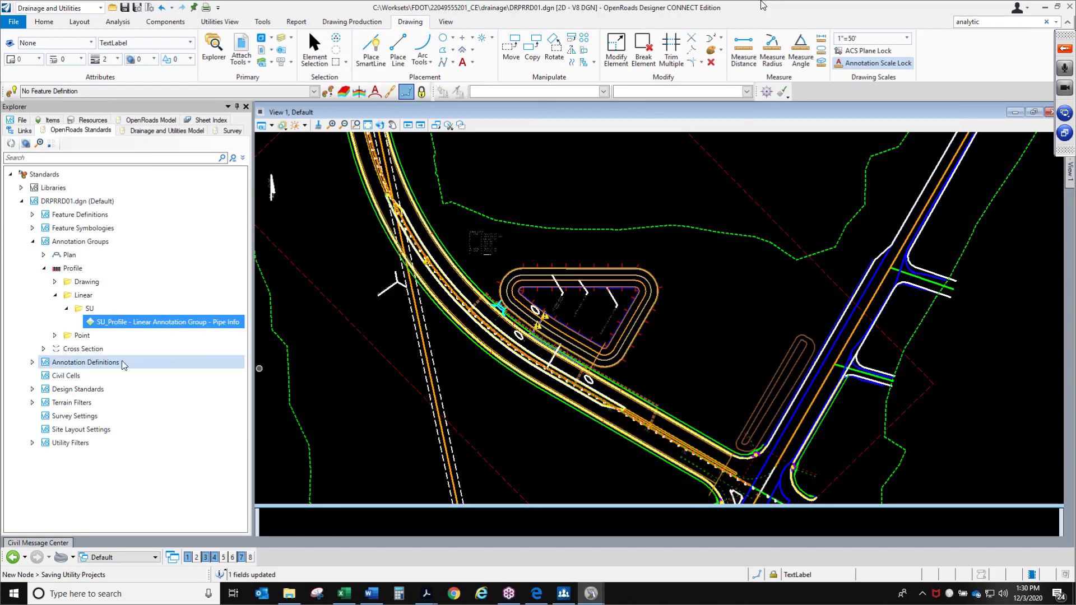
# Open the annotations of the SU_Profile point annotation group Node Info and show the profile label bubble's settings
pyautogui.click(55, 336)
pyautogui.click(79, 349)
pyautogui.click(66, 348)
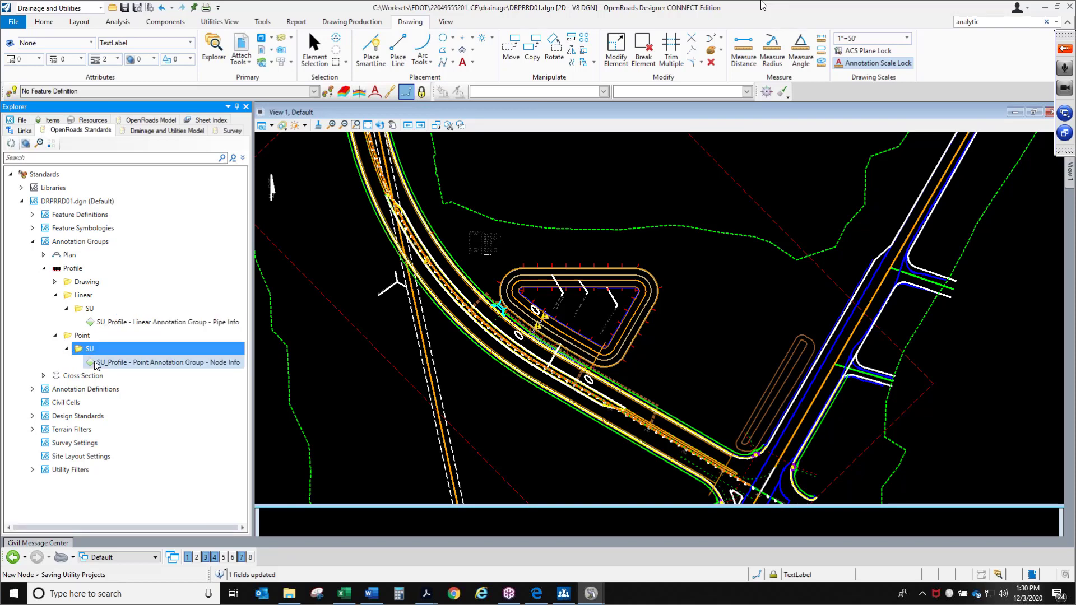
pyautogui.rightClick(122, 366)
pyautogui.click(145, 371)
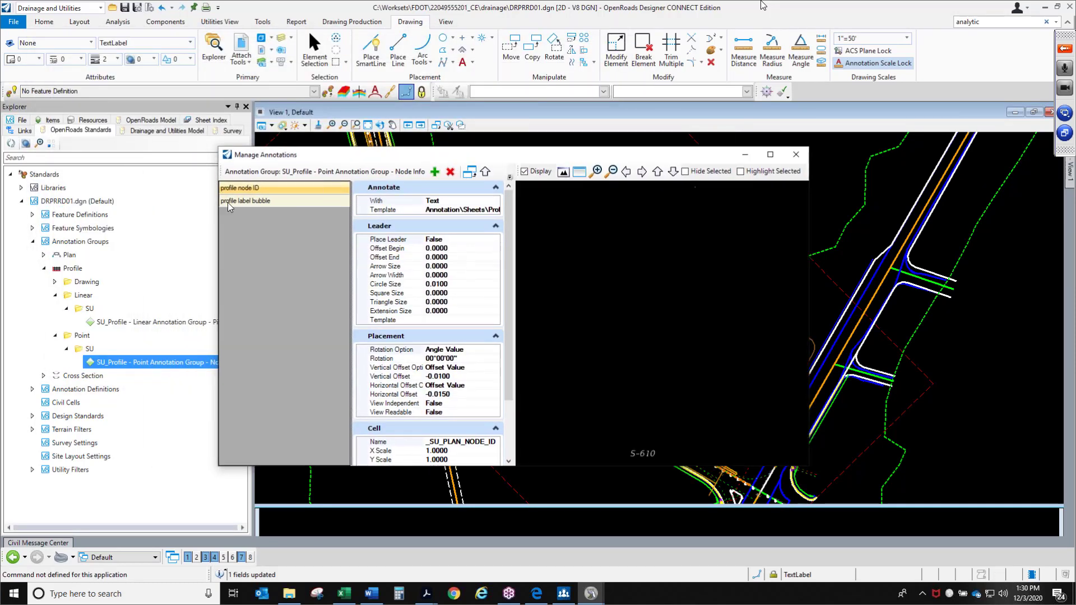
pyautogui.click(227, 202)
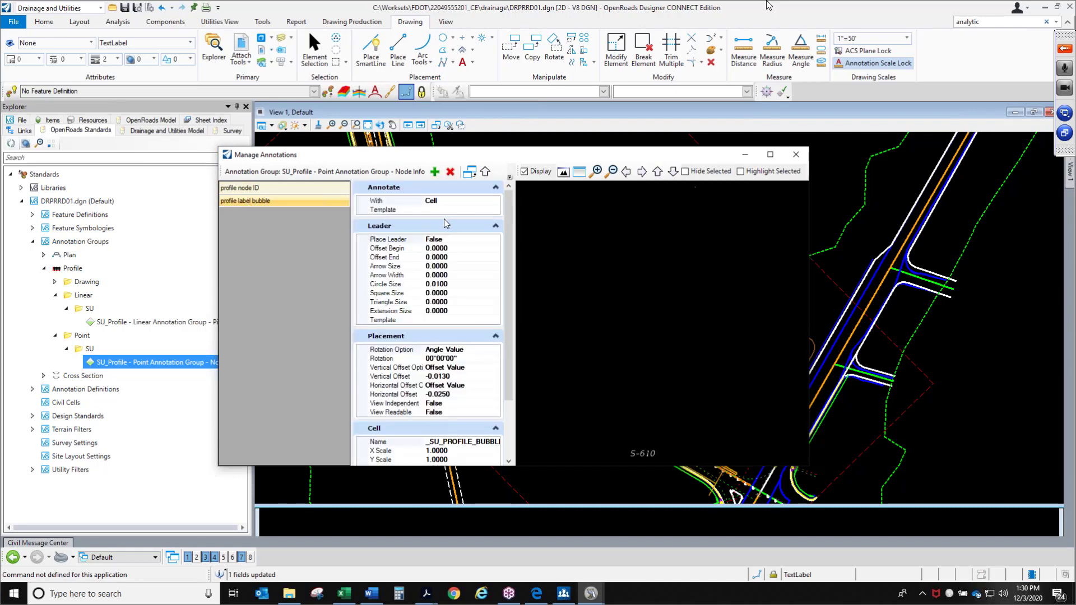
# Check the cell name and scale settings of the profile label bubble, and close the Node Info annotations
pyautogui.click(470, 443)
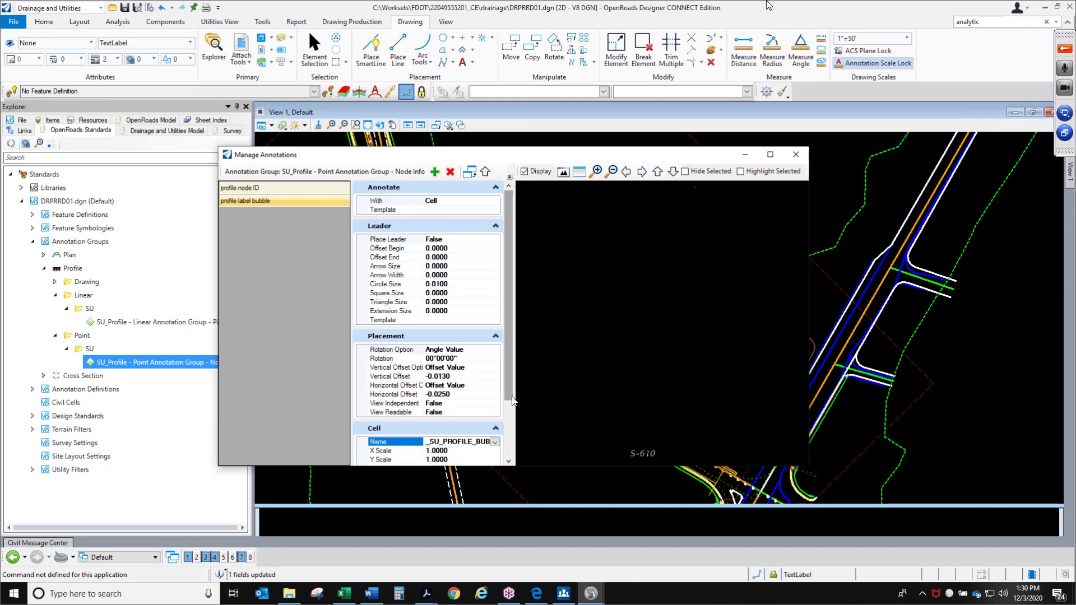
pyautogui.scroll(-2, 511, 400)
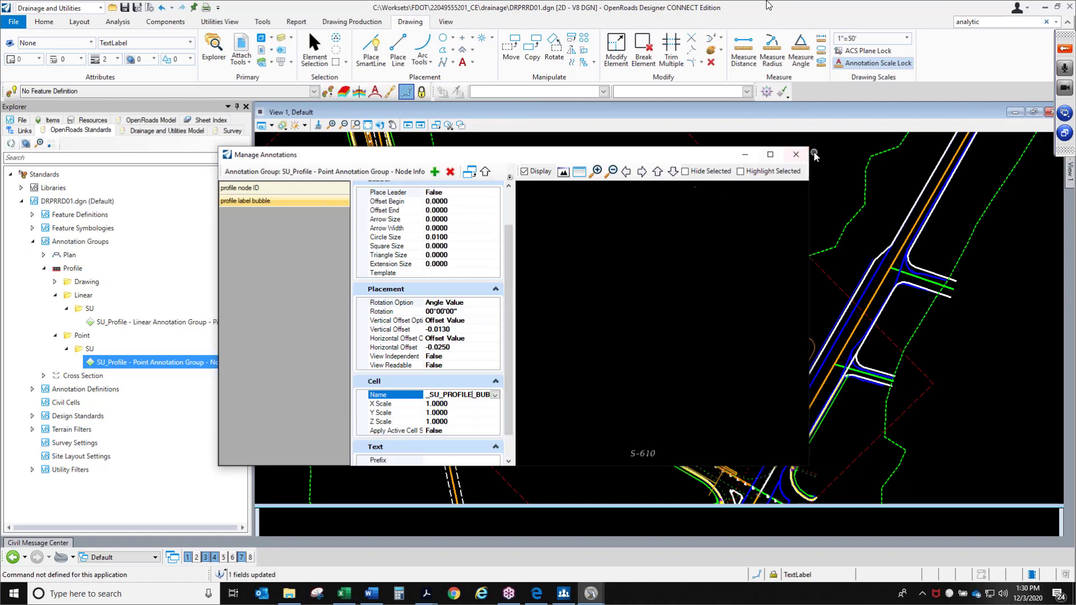
pyautogui.click(796, 155)
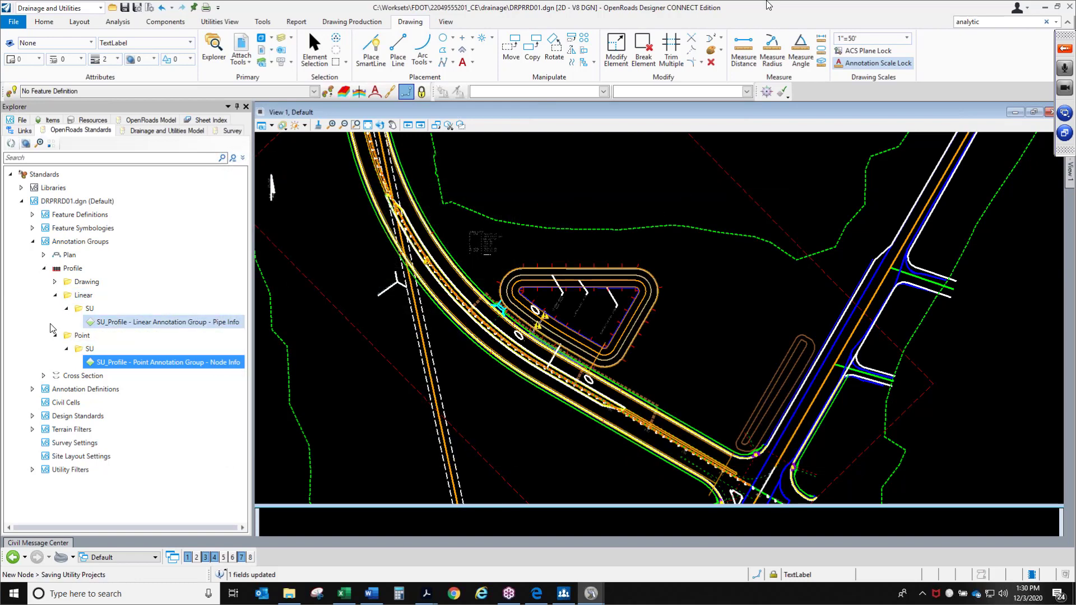
# Open the annotations of the plan linear Roadway group BaseLine and enlarge their window to review the list
pyautogui.click(44, 254)
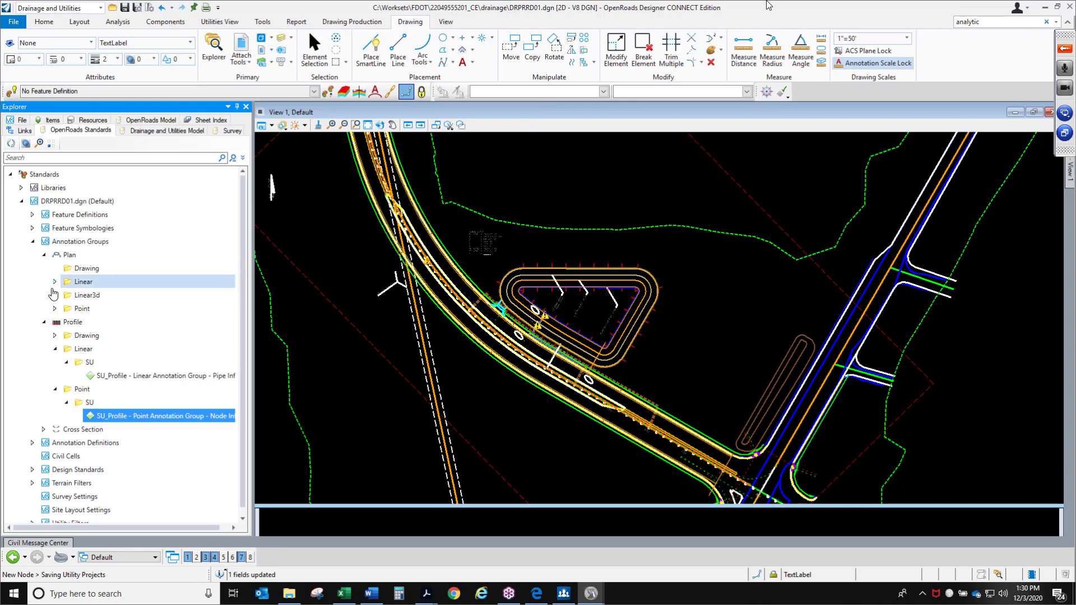
pyautogui.click(55, 282)
pyautogui.click(65, 295)
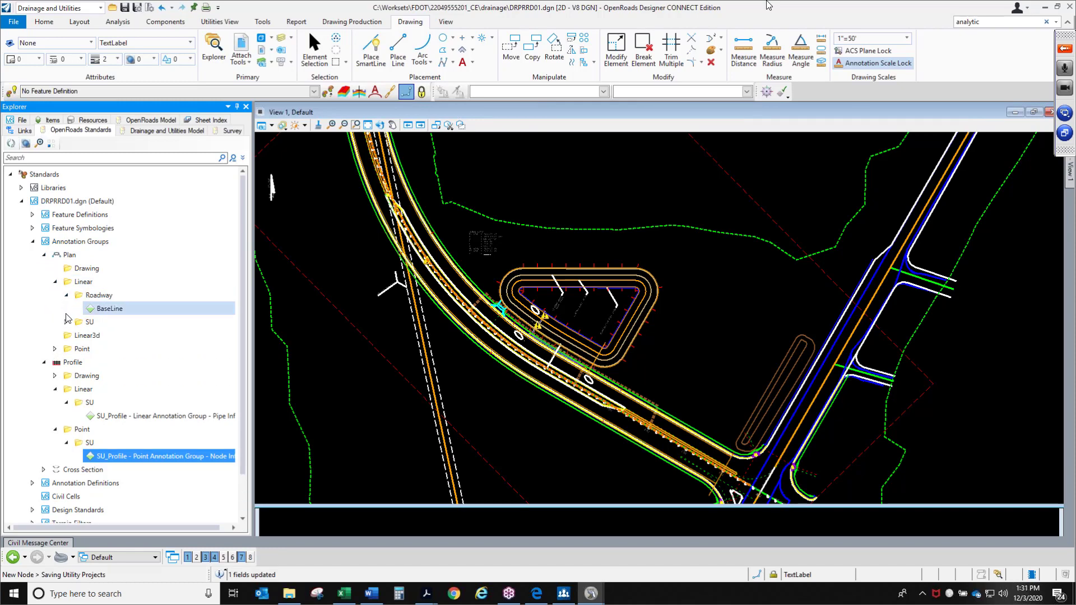
pyautogui.rightClick(115, 312)
pyautogui.click(145, 317)
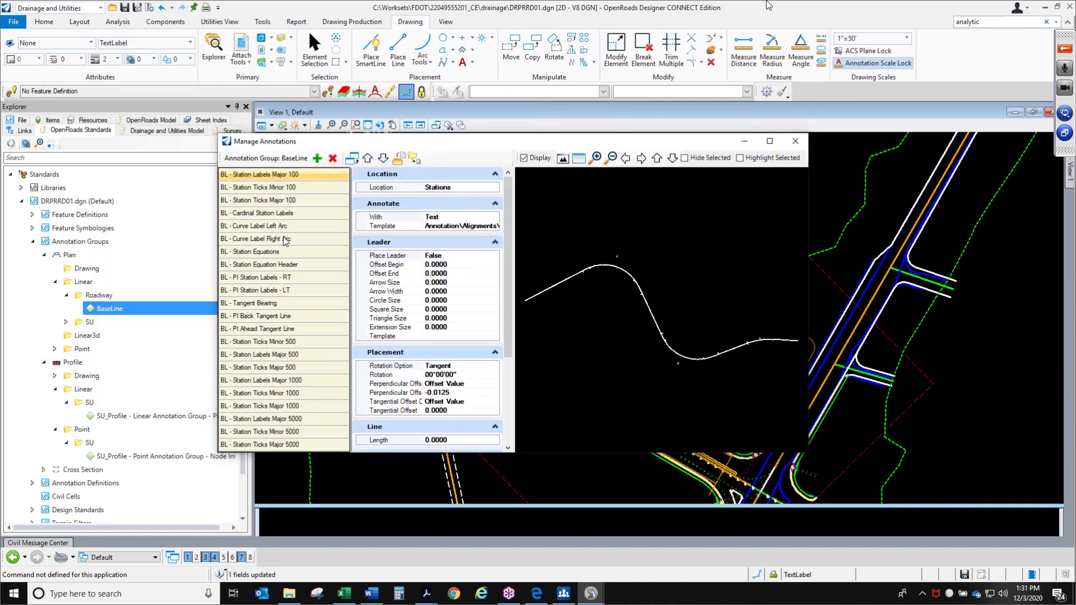
pyautogui.moveTo(314, 452); pyautogui.dragTo(324, 533)
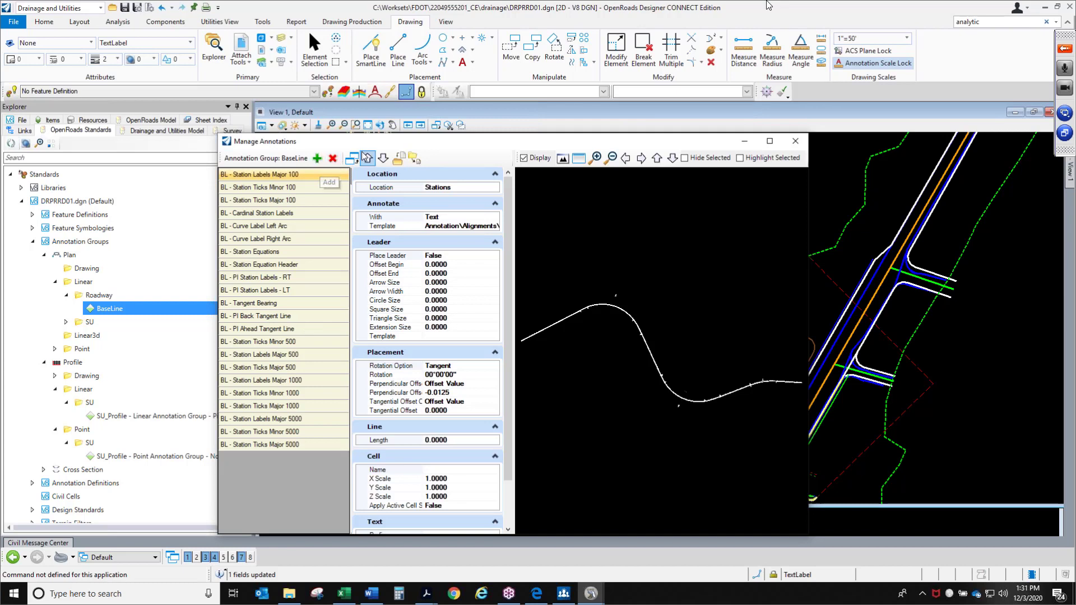
# Look at the annotation XML import for the BaseLine group without importing a file, and close the group's annotations
pyautogui.click(399, 157)
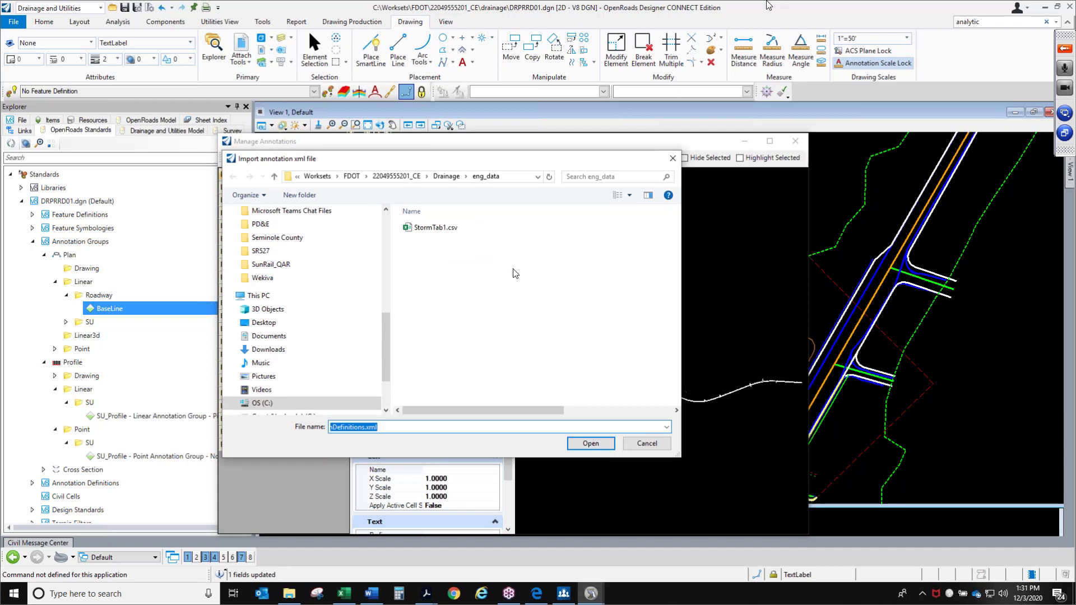
pyautogui.moveTo(461, 160); pyautogui.dragTo(473, 214)
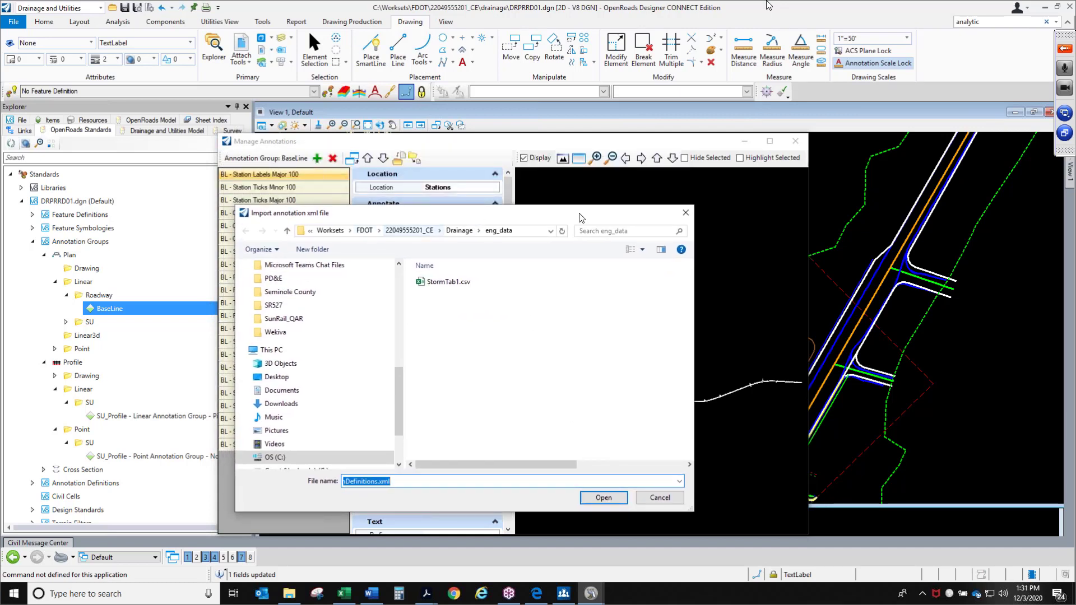
pyautogui.click(687, 216)
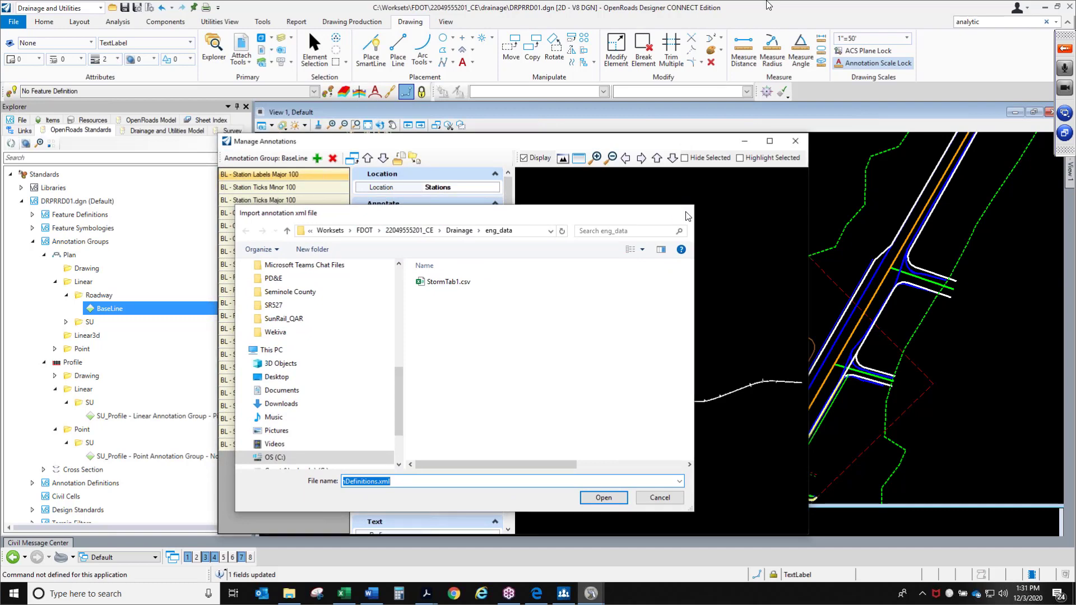
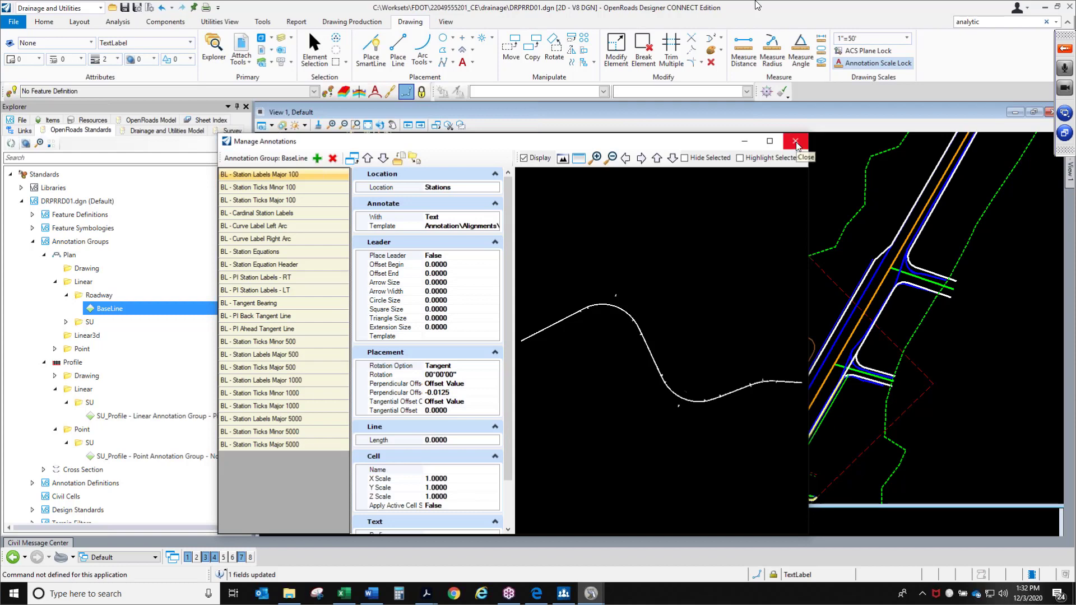
pyautogui.click(796, 143)
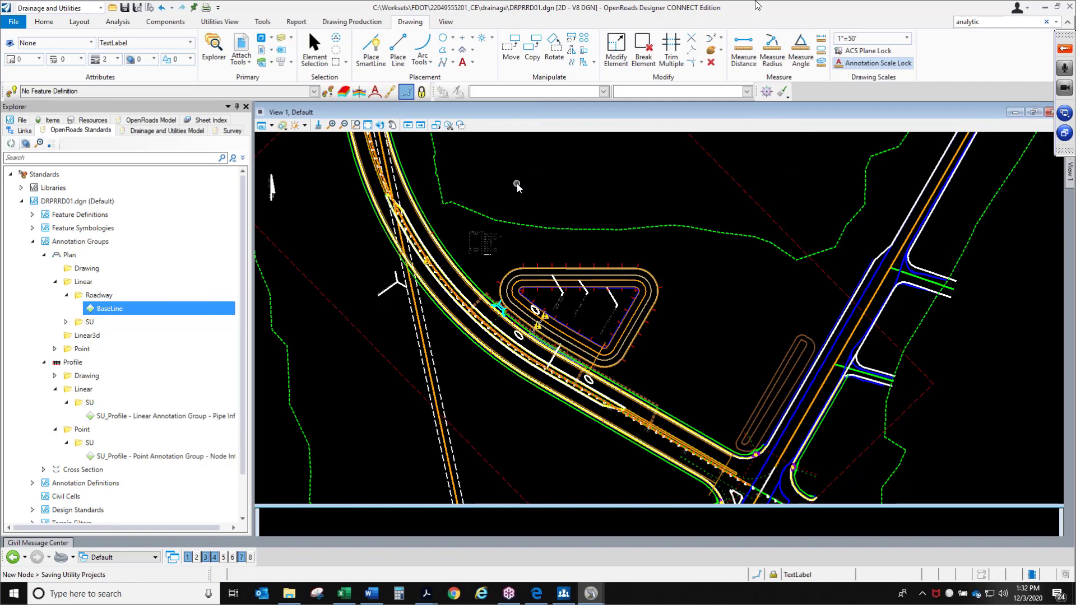
# Consult FDM_Exhibit916-1.pdf and Exercise 4.4 Place Tables of the drainage training guide in Acrobat, and return to OpenRoads Designer
pyautogui.moveTo(427, 595)
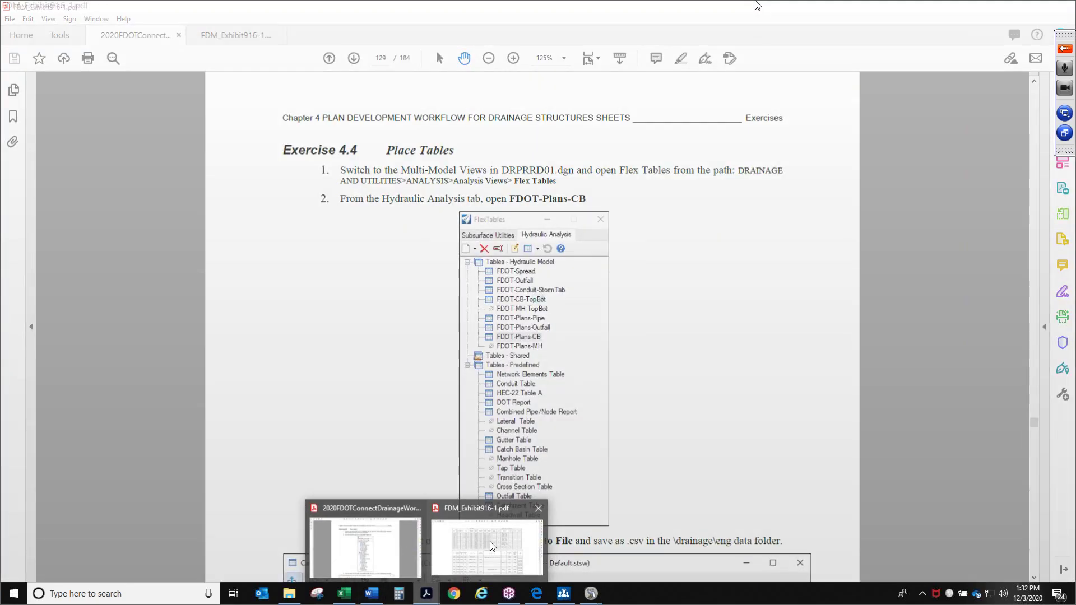
pyautogui.click(490, 541)
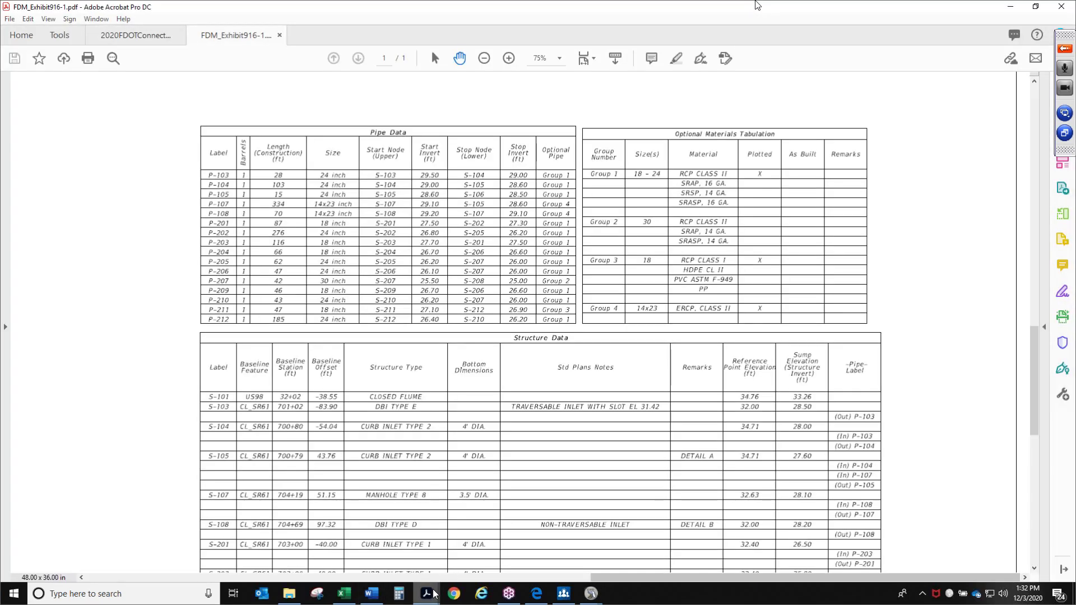
pyautogui.click(366, 543)
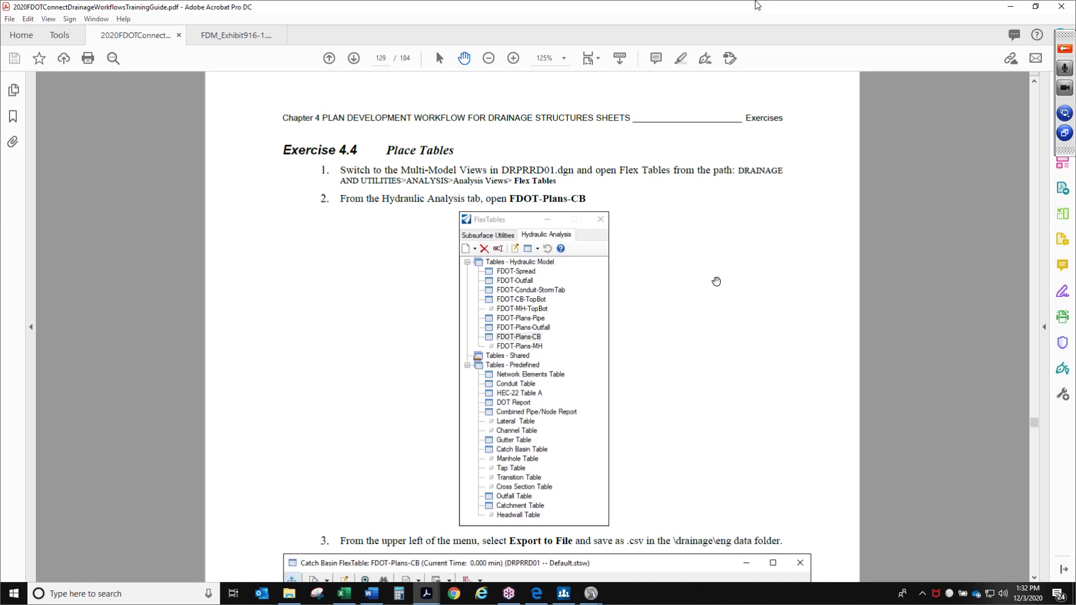
pyautogui.doubleClick(542, 13)
pyautogui.moveTo(758, 5); pyautogui.dragTo(757, 0)
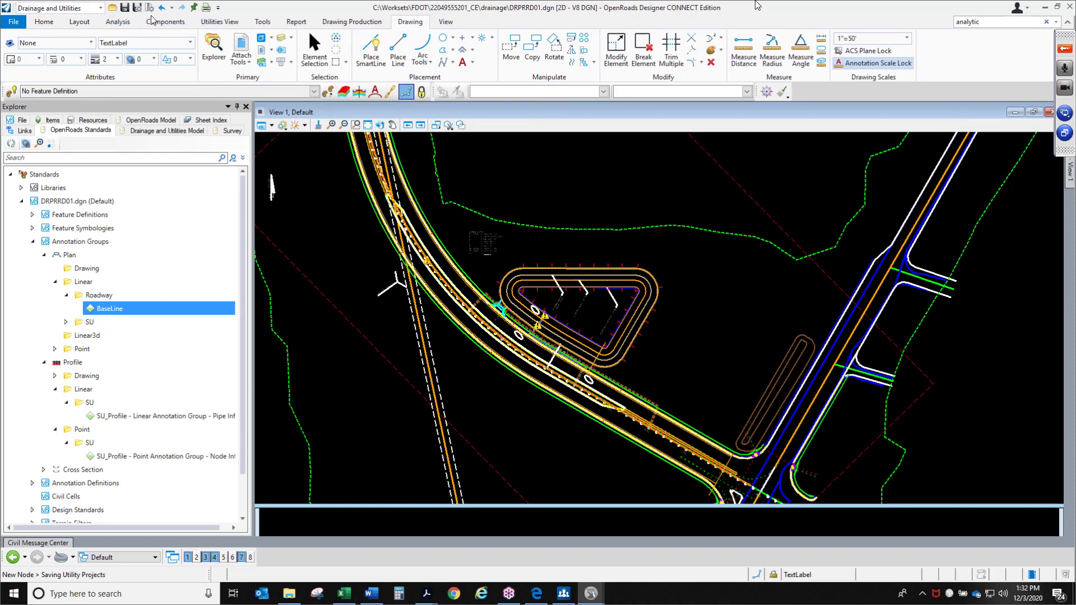
# Open the FlexTables and show the Hydraulic Analysis tables
pyautogui.click(118, 21)
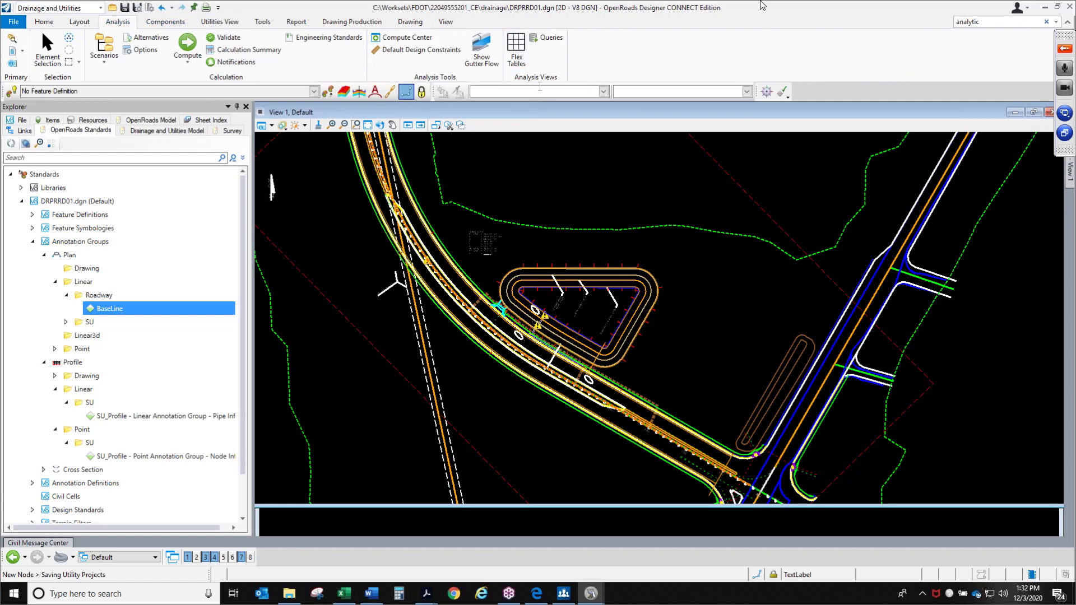
pyautogui.click(516, 54)
pyautogui.moveTo(424, 221); pyautogui.dragTo(357, 205)
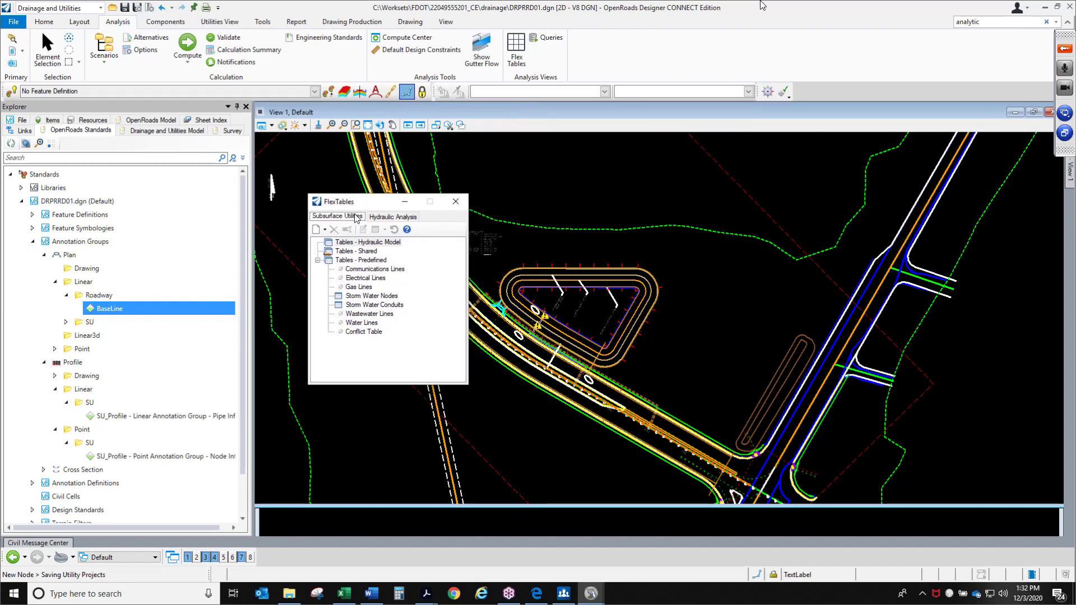
pyautogui.click(394, 217)
pyautogui.click(362, 218)
pyautogui.click(390, 217)
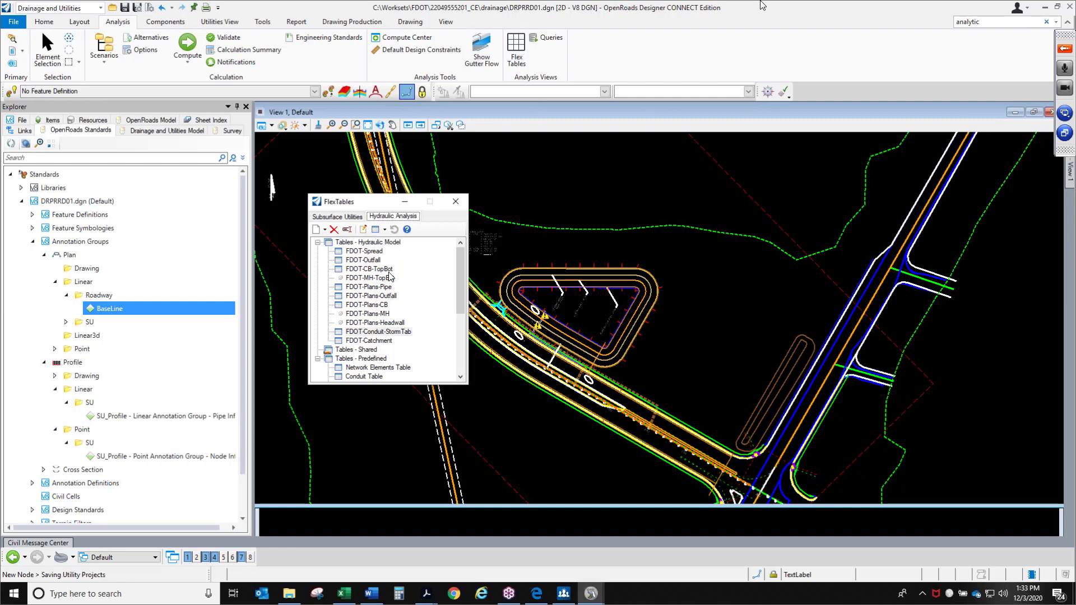
# Review the hydraulic model tables FDOT-Conduit-StormTab and FDOT-Plans-Pipe through FDOT-Plans-CB, and move the FlexTables window aside
pyautogui.click(384, 333)
pyautogui.click(384, 333)
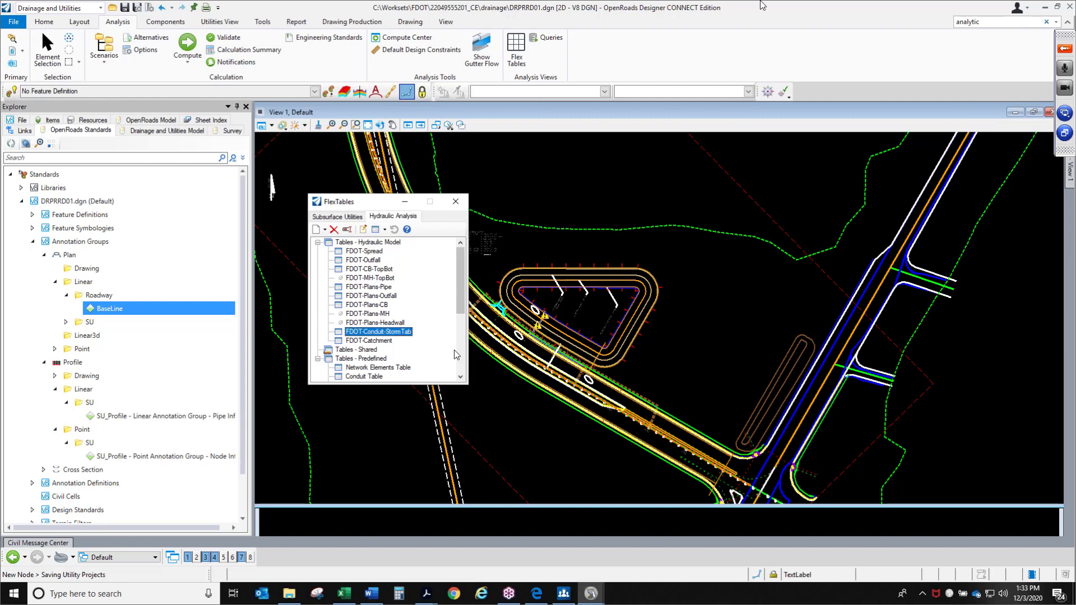
pyautogui.click(382, 288)
pyautogui.press('Down')
pyautogui.press('Down')
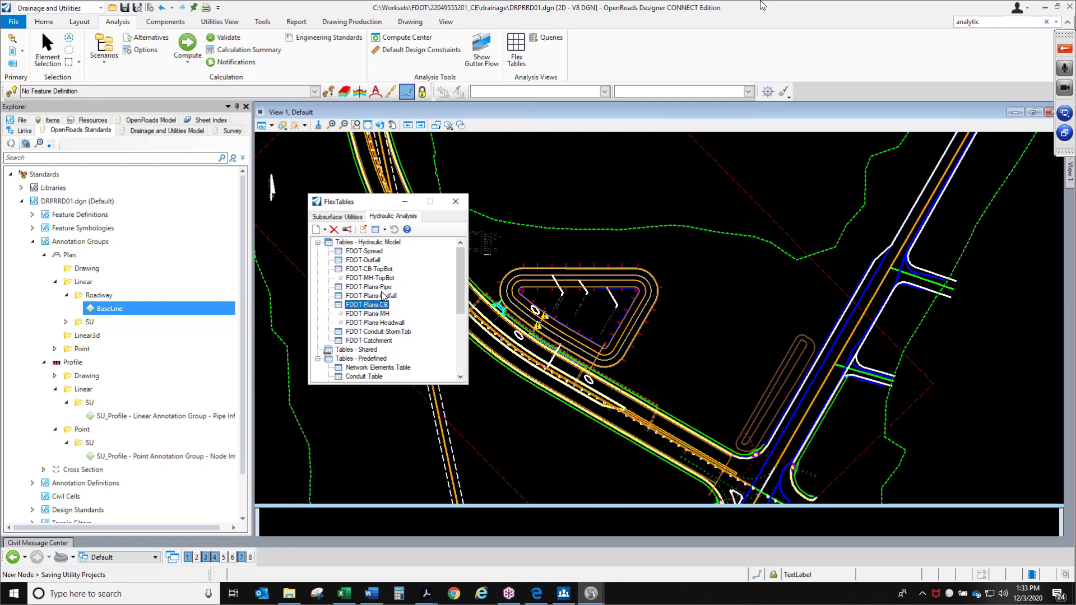
pyautogui.click(383, 289)
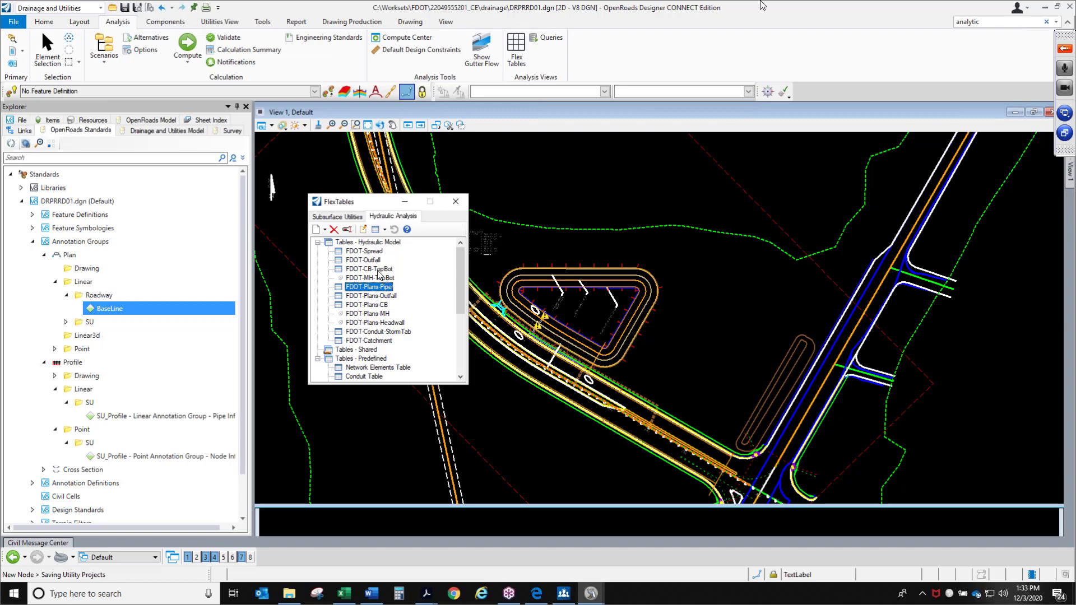
pyautogui.moveTo(366, 203); pyautogui.dragTo(278, 212)
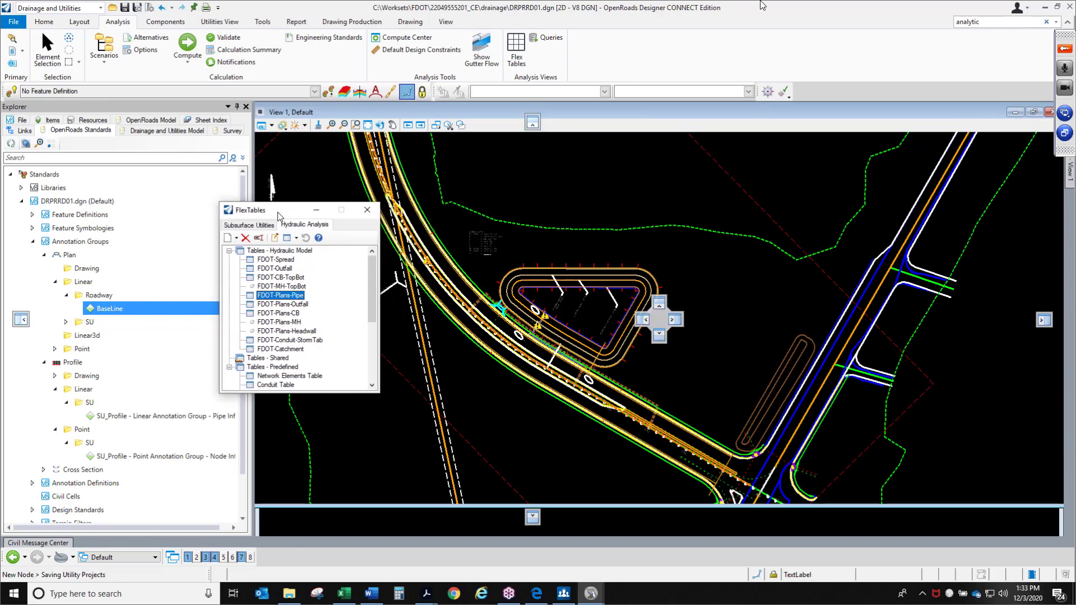
# Open the FDOT-CB-TopBot catch basin table and set the FDOT Bot of S-101 to 5' DIA
pyautogui.click(285, 279)
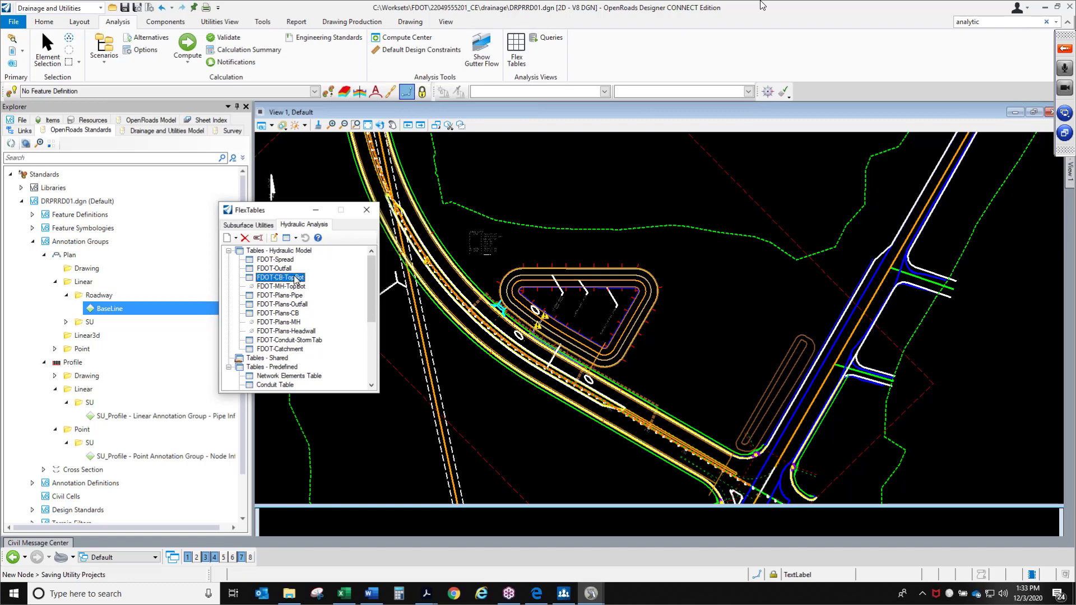
pyautogui.doubleClick(295, 278)
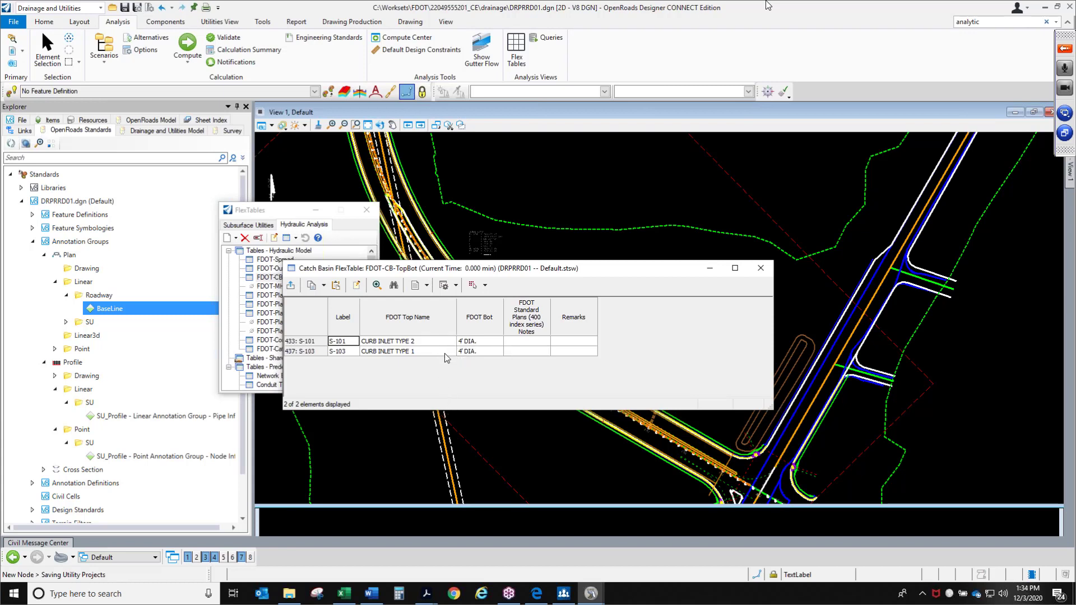
pyautogui.click(486, 352)
pyautogui.click(489, 338)
pyautogui.click(492, 342)
pyautogui.click(497, 341)
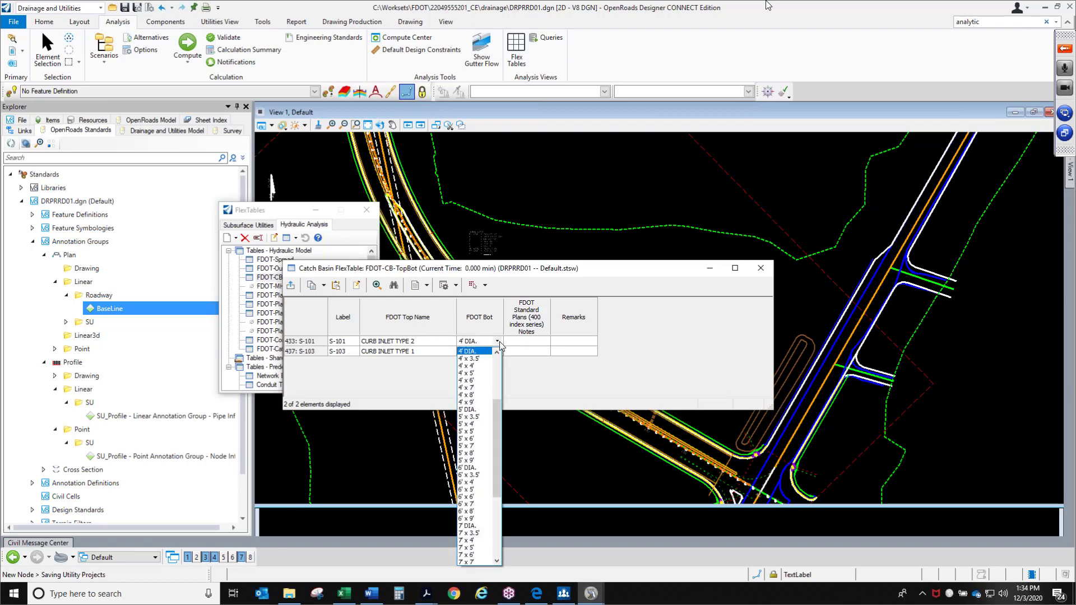
pyautogui.click(471, 410)
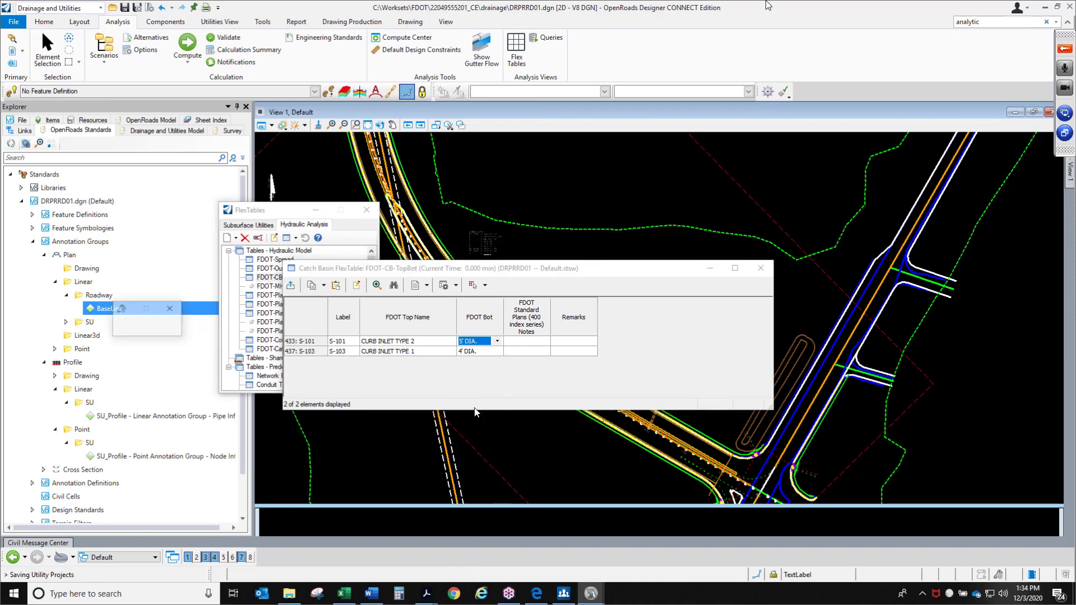
# Widen the notes and Remarks columns, enter TEST NOTES as S-101's FDOT Standard Plans Notes, and close the catch basin table
pyautogui.click(528, 342)
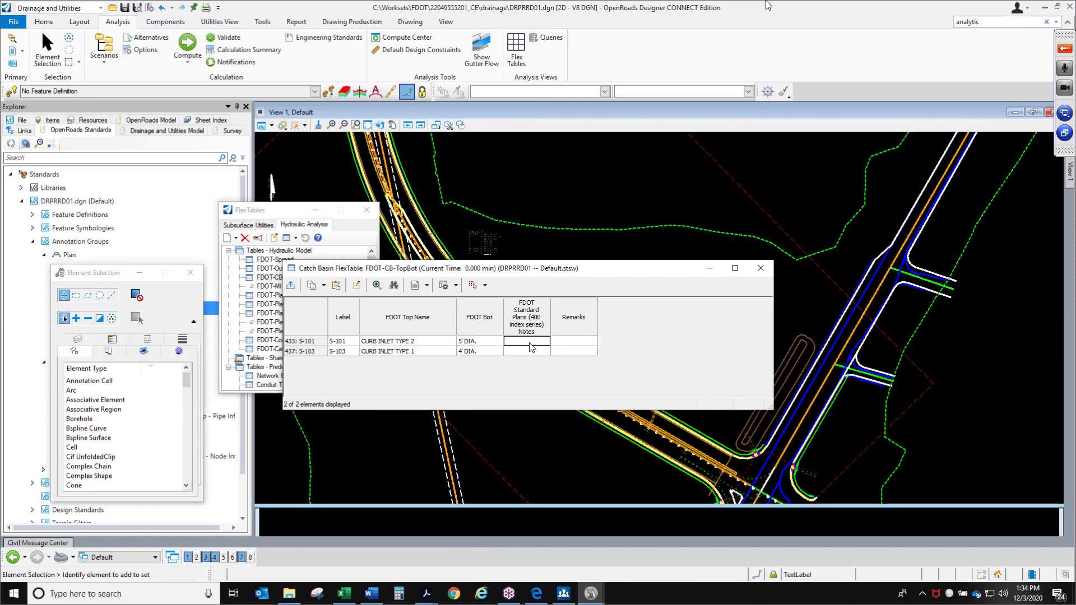
pyautogui.moveTo(550, 323); pyautogui.dragTo(667, 306)
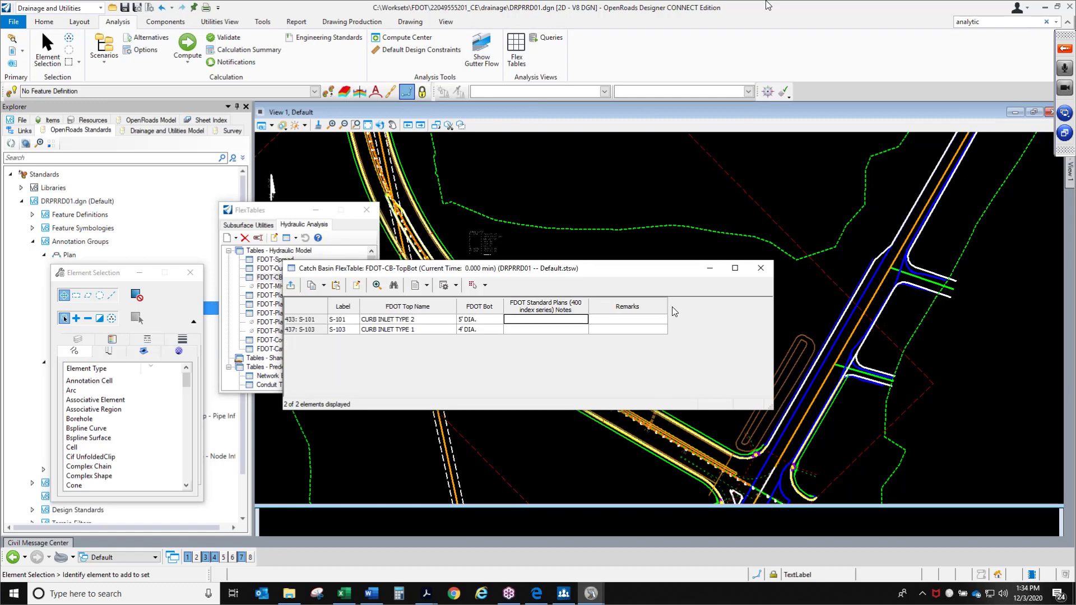
pyautogui.click(567, 320)
pyautogui.write('TEST NOTES')
pyautogui.click(604, 320)
pyautogui.click(761, 268)
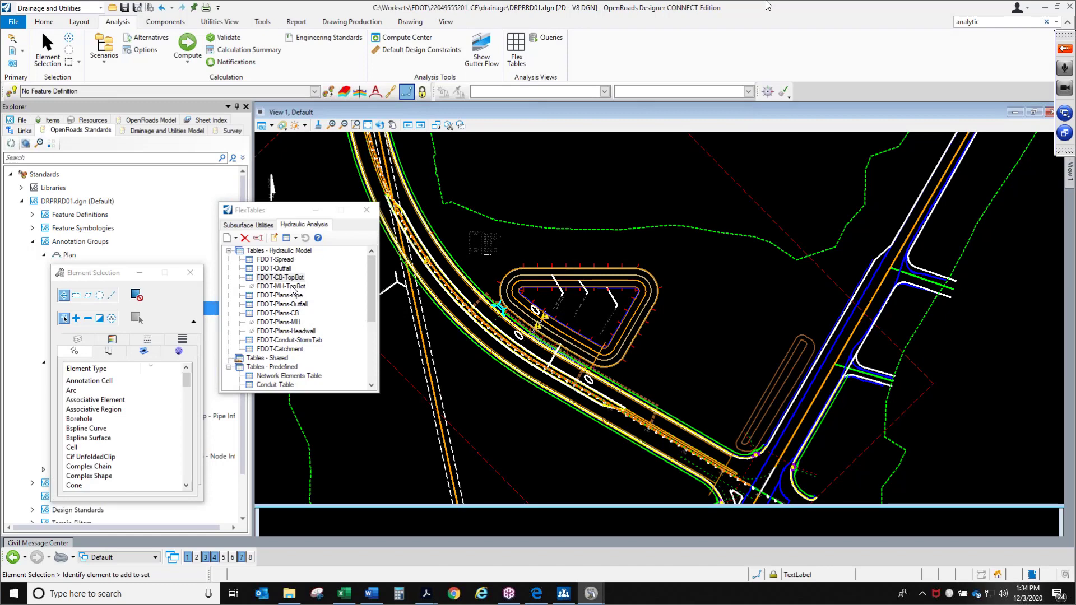
# Examine the columns of the FDOT-MH-TopBot manhole table, close it, and select FDOT-CB-TopBot in the table list
pyautogui.doubleClick(281, 286)
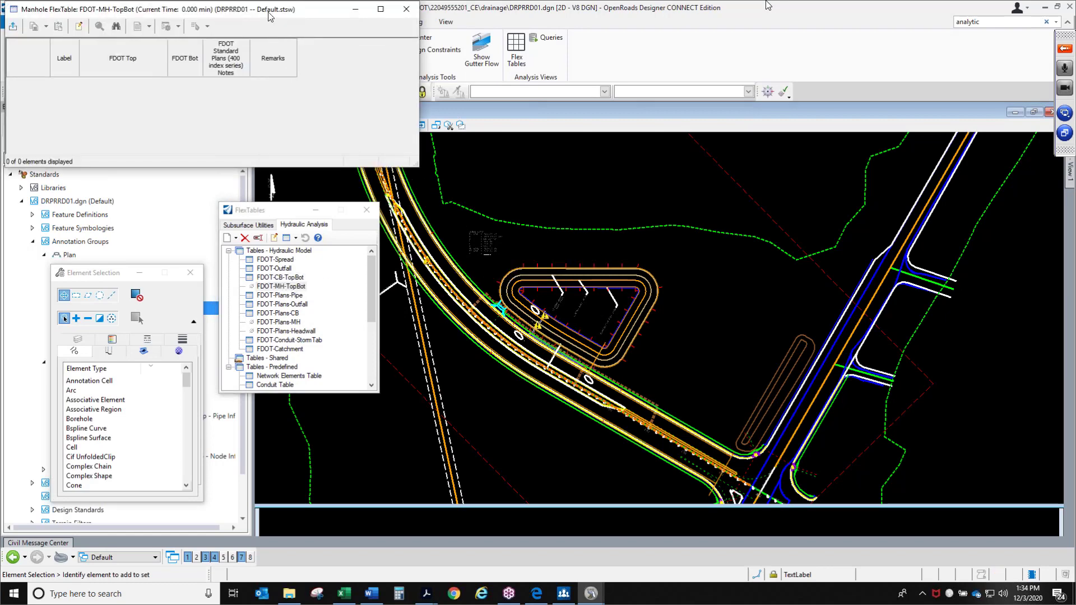
pyautogui.moveTo(269, 16); pyautogui.dragTo(593, 199)
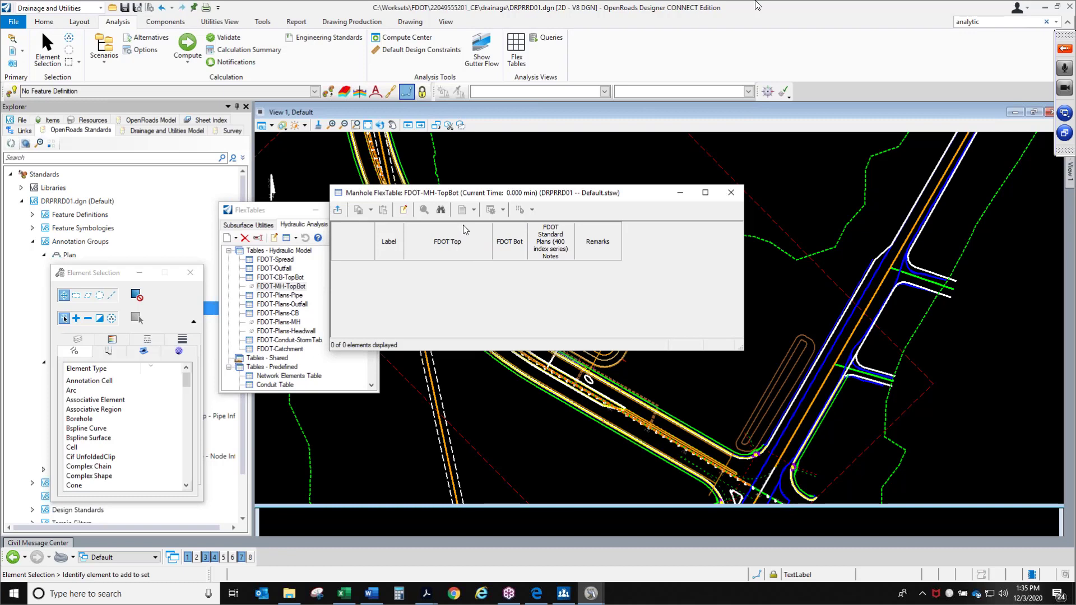
pyautogui.moveTo(516, 196); pyautogui.dragTo(521, 168)
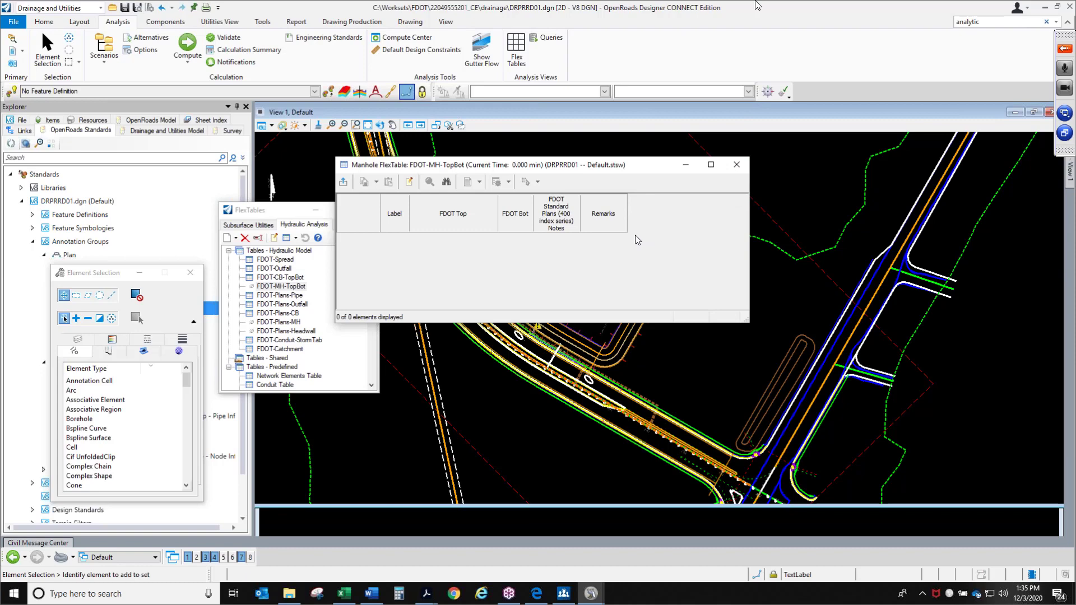
pyautogui.click(745, 171)
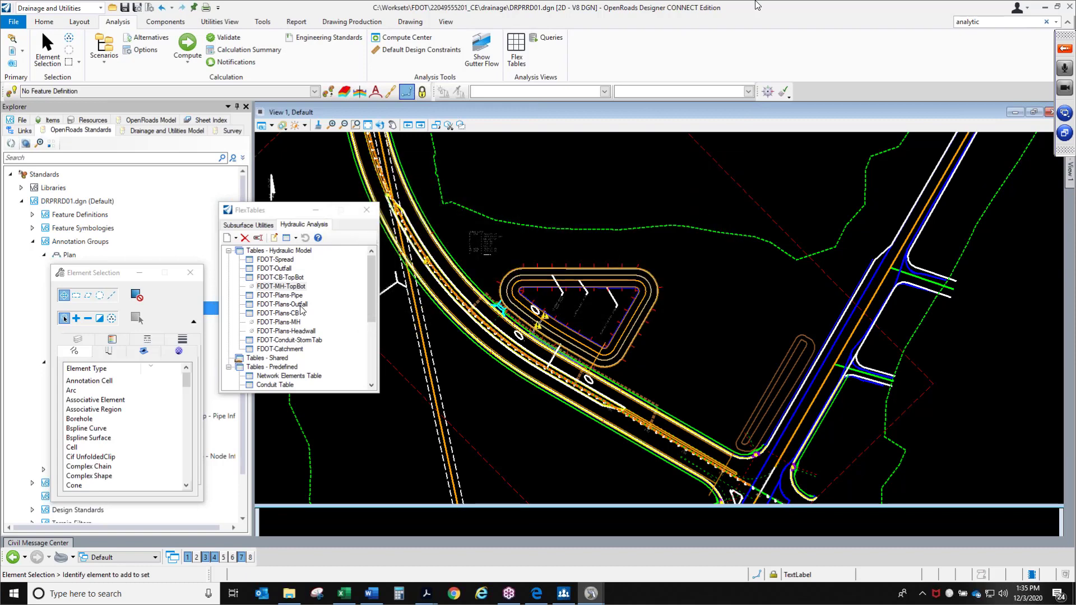
pyautogui.click(282, 277)
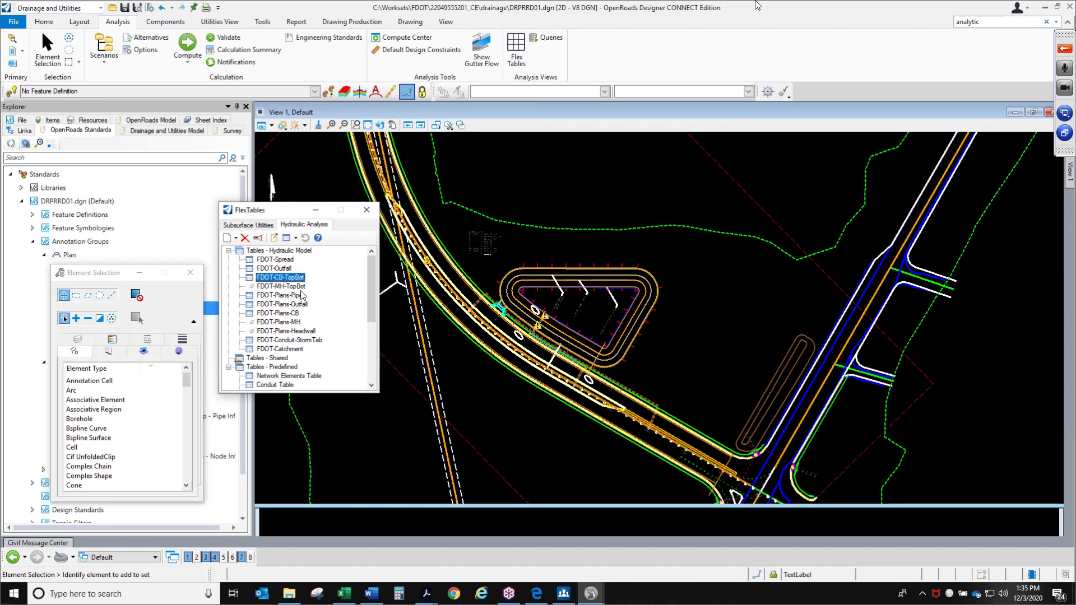
# Examine the structure, notes and baseline columns of the FDOT-Plans-CB catch basin table, moving its window aside, and close it
pyautogui.click(280, 314)
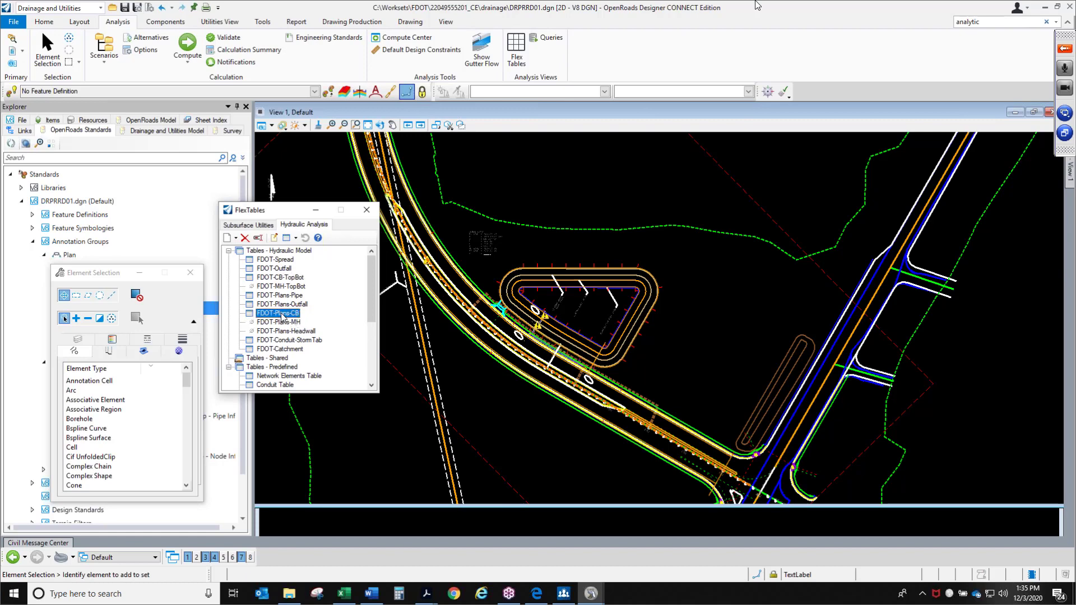
pyautogui.doubleClick(280, 313)
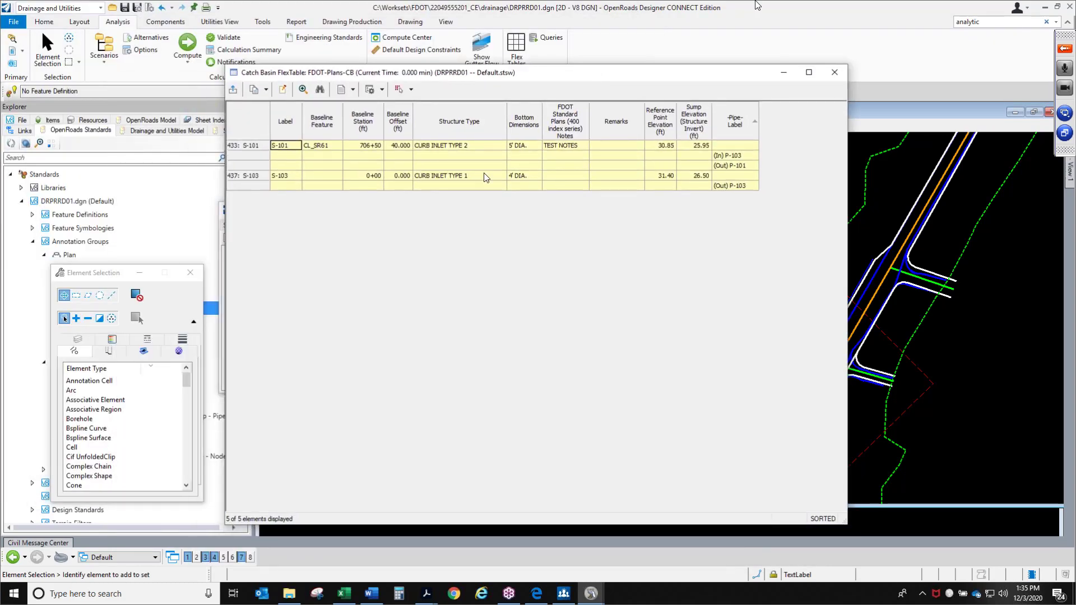
pyautogui.click(483, 152)
pyautogui.click(480, 166)
pyautogui.click(581, 147)
pyautogui.click(529, 147)
pyautogui.click(353, 177)
pyautogui.moveTo(398, 65); pyautogui.dragTo(466, 167)
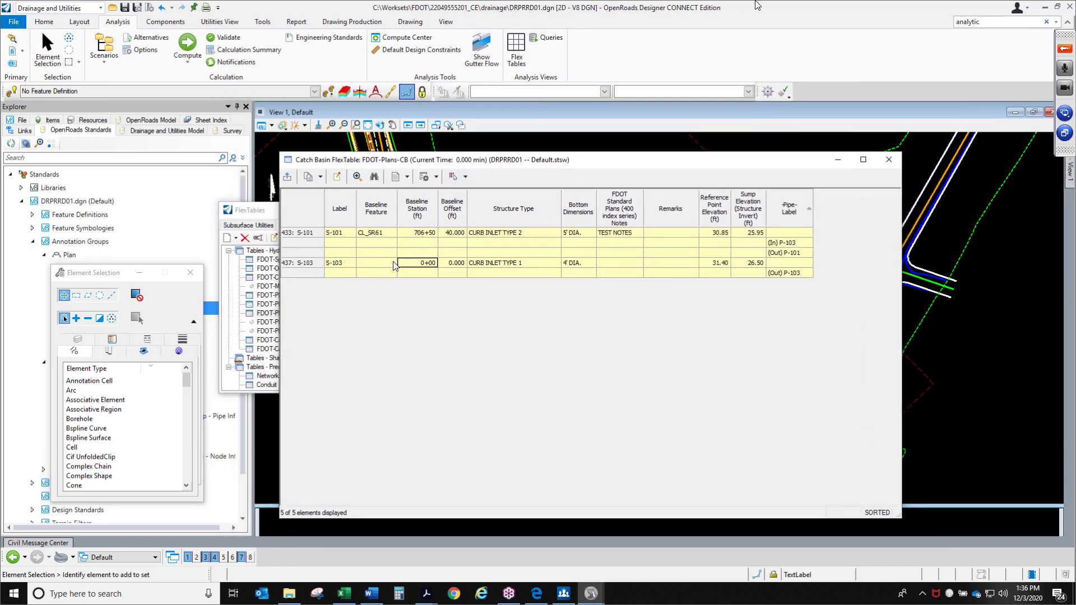
pyautogui.click(377, 264)
pyautogui.click(888, 159)
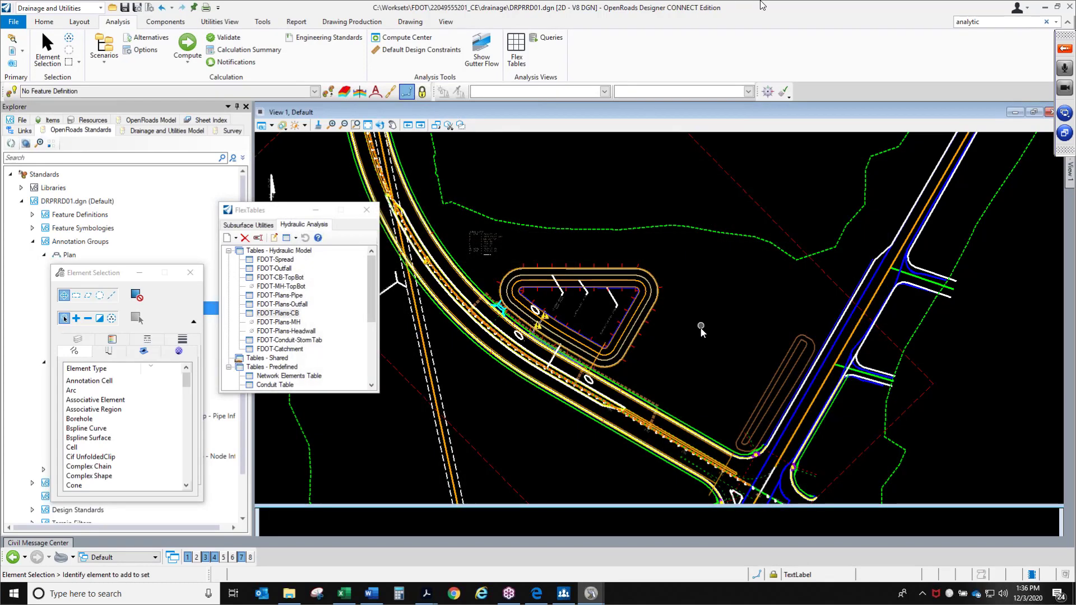
# Assign the CL_SR61 baseline as the Station/Offset Reference of curb inlet S-103 and deselect the inlet
pyautogui.scroll(8, 591, 391)
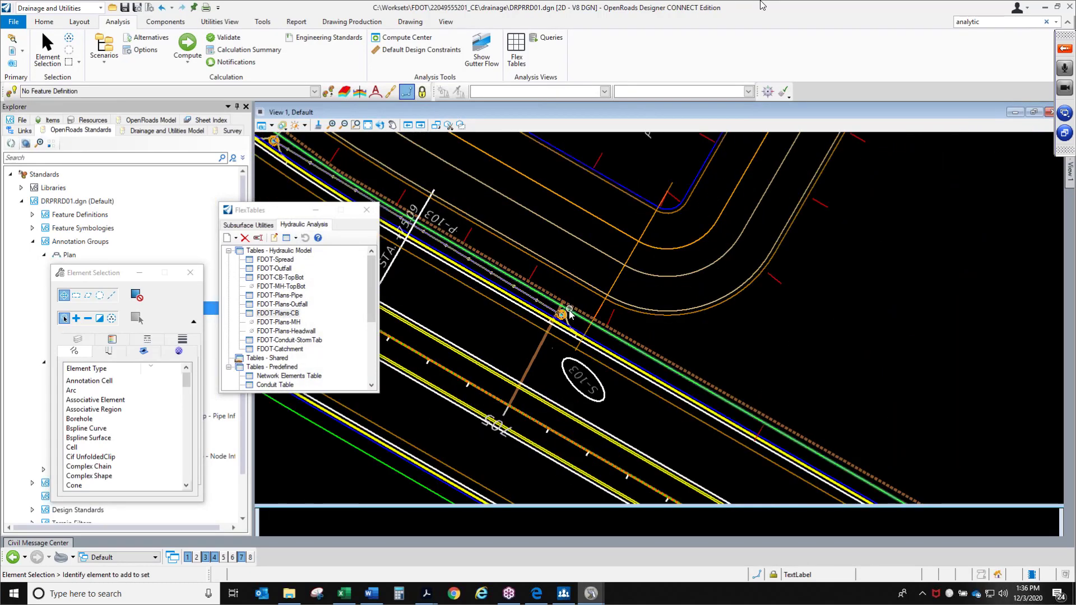
pyautogui.click(569, 345)
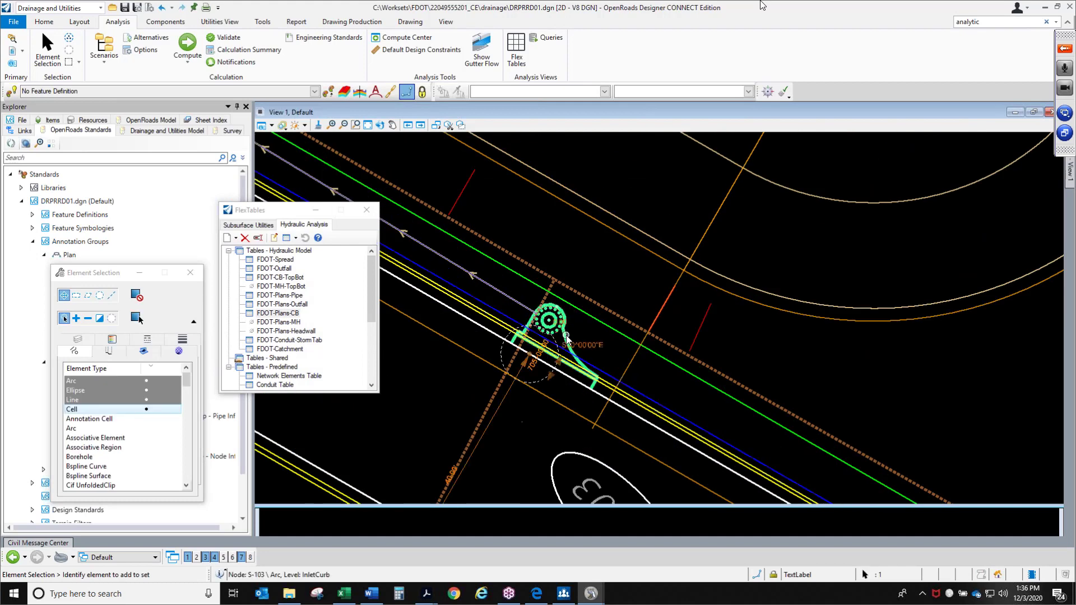
pyautogui.click(579, 331)
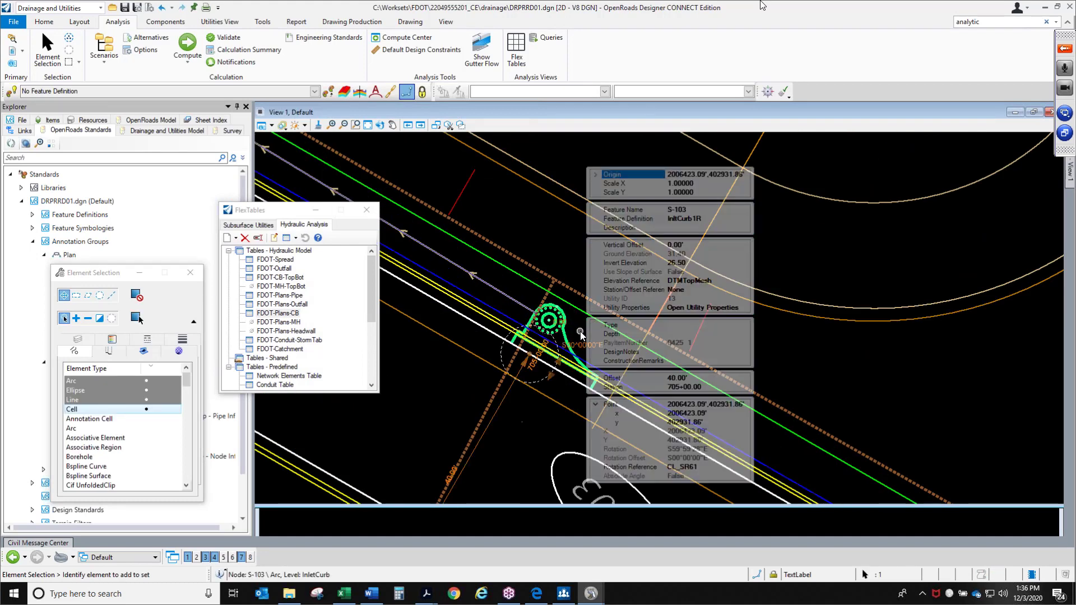
pyautogui.click(700, 290)
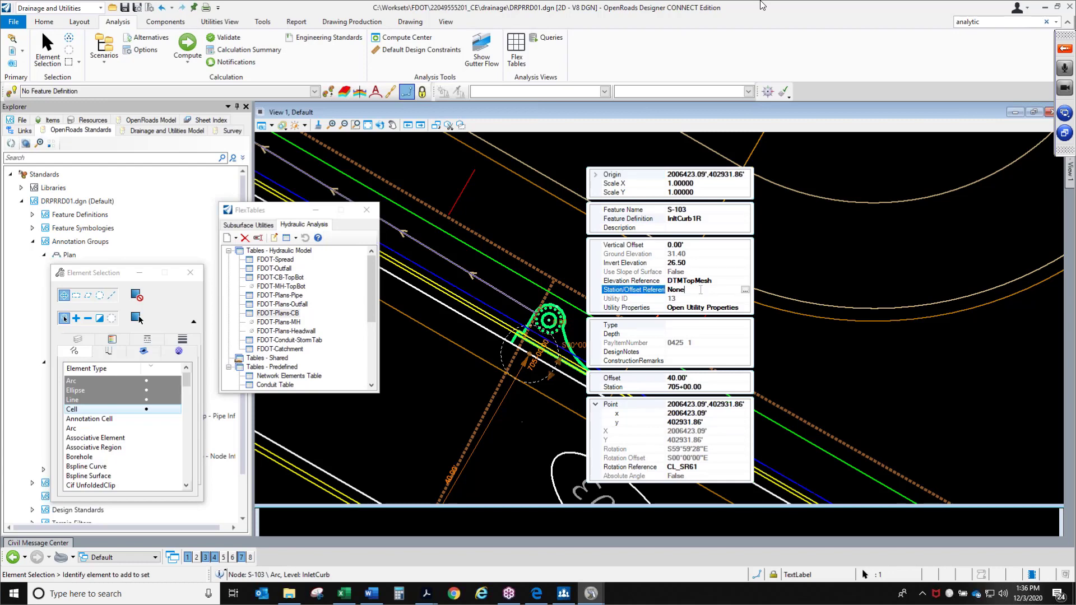
pyautogui.click(745, 290)
pyautogui.scroll(-1, 482, 330)
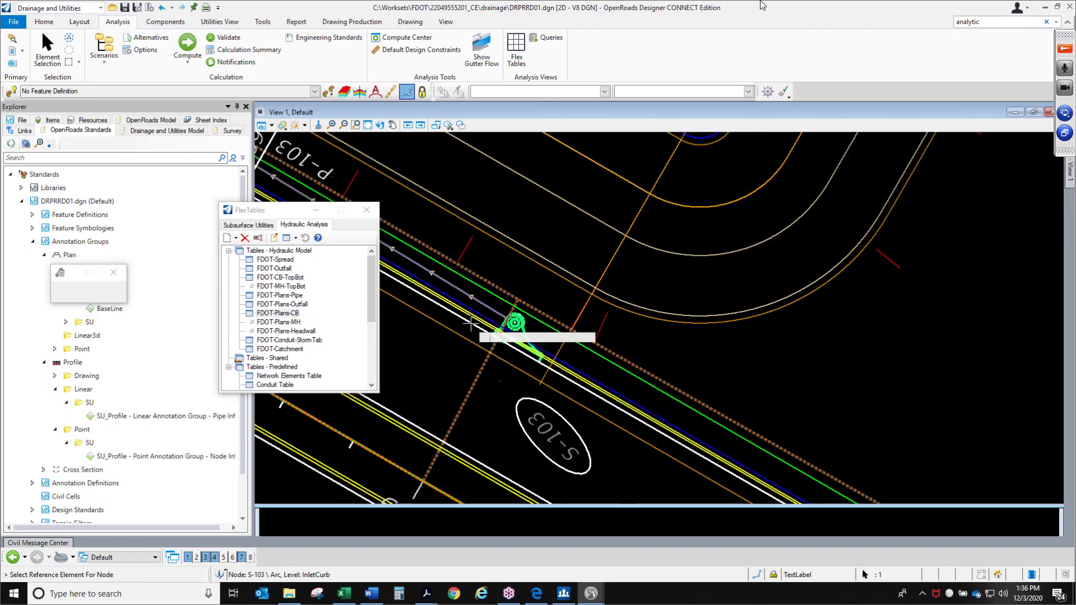
pyautogui.click(385, 460)
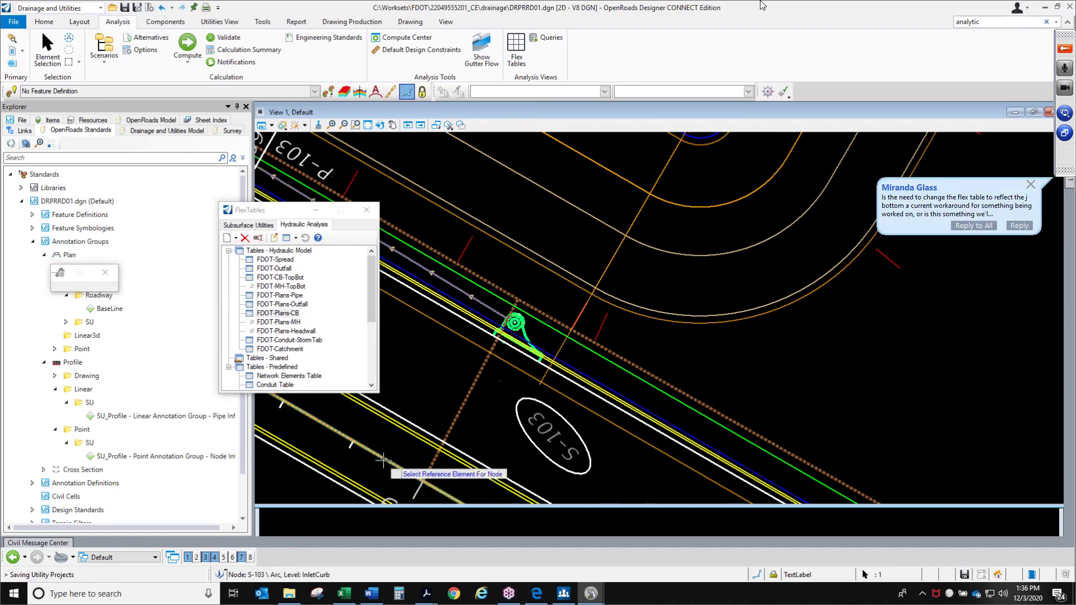
pyautogui.click(455, 376)
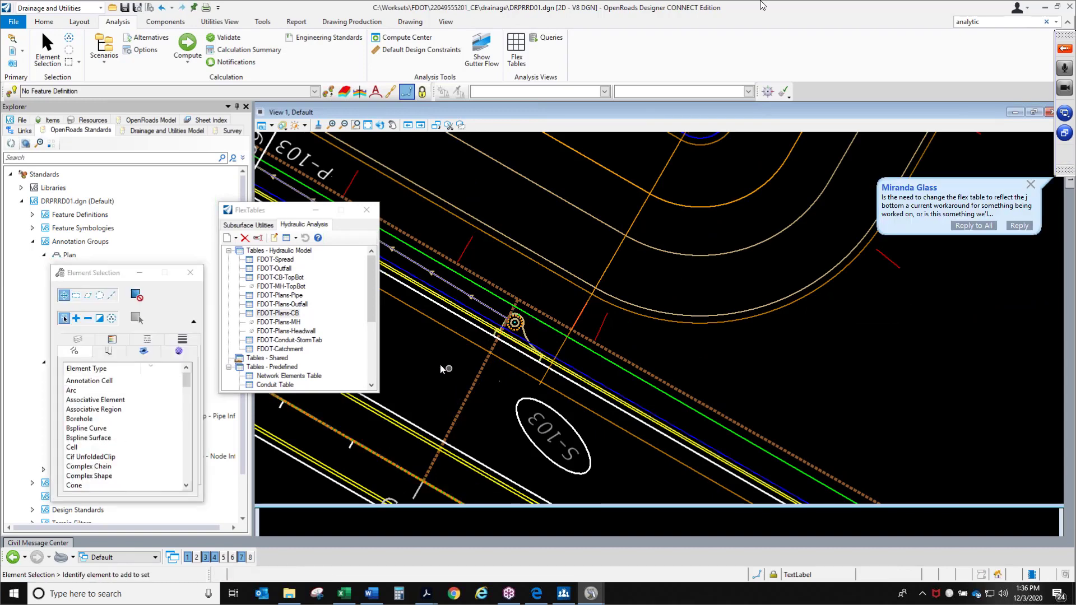
# Reload the hydraulic FlexTables, reopen FDOT-Plans-CB and export it to eng_data as the comma-delimited file PLANS-CB.csv
pyautogui.click(522, 55)
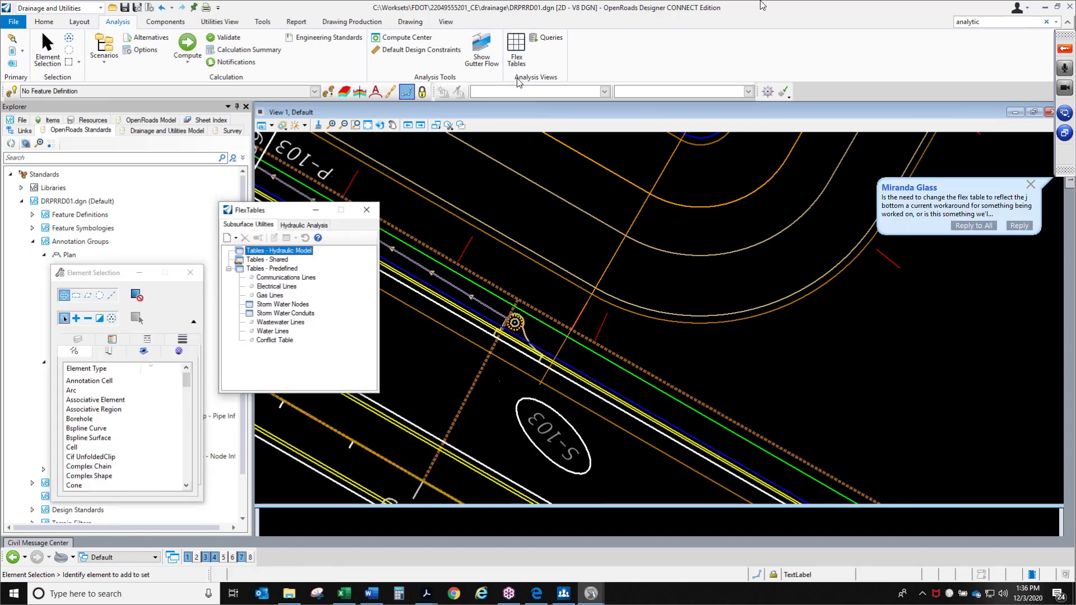
pyautogui.click(310, 227)
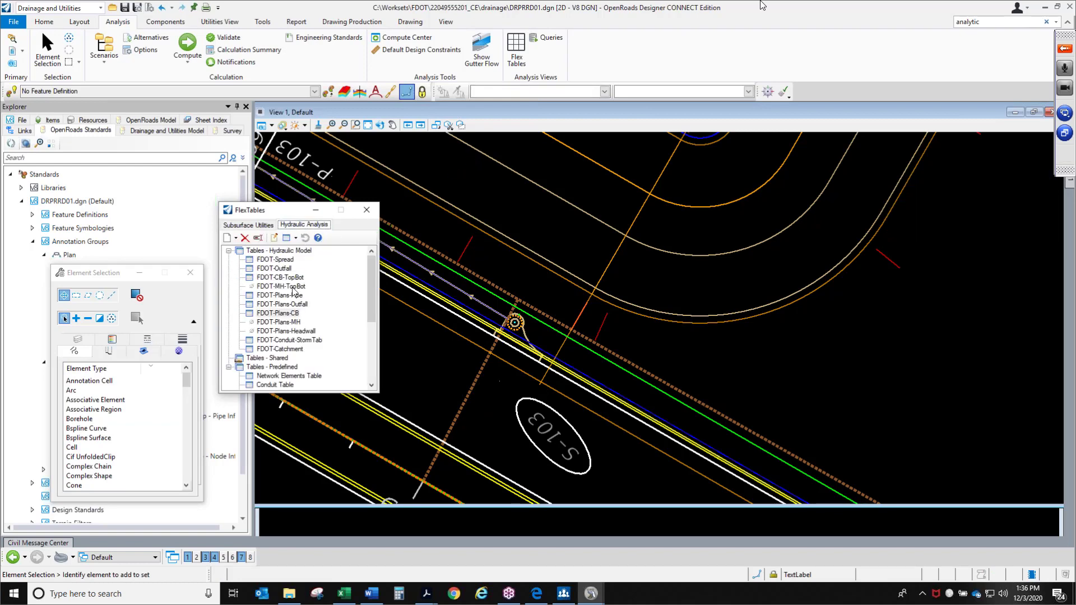
pyautogui.doubleClick(292, 312)
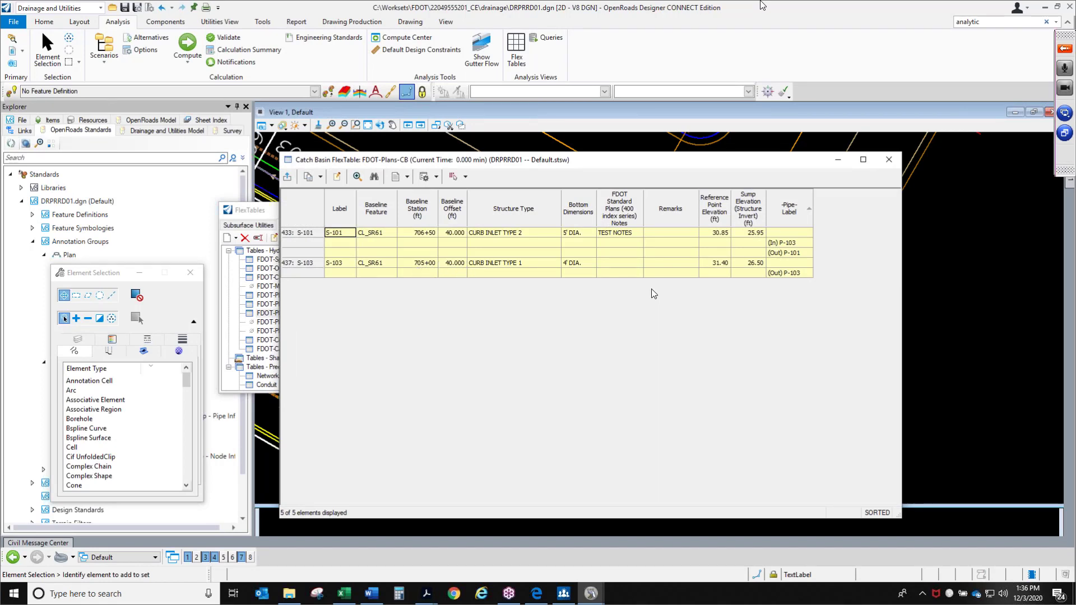
pyautogui.click(287, 177)
pyautogui.click(177, 67)
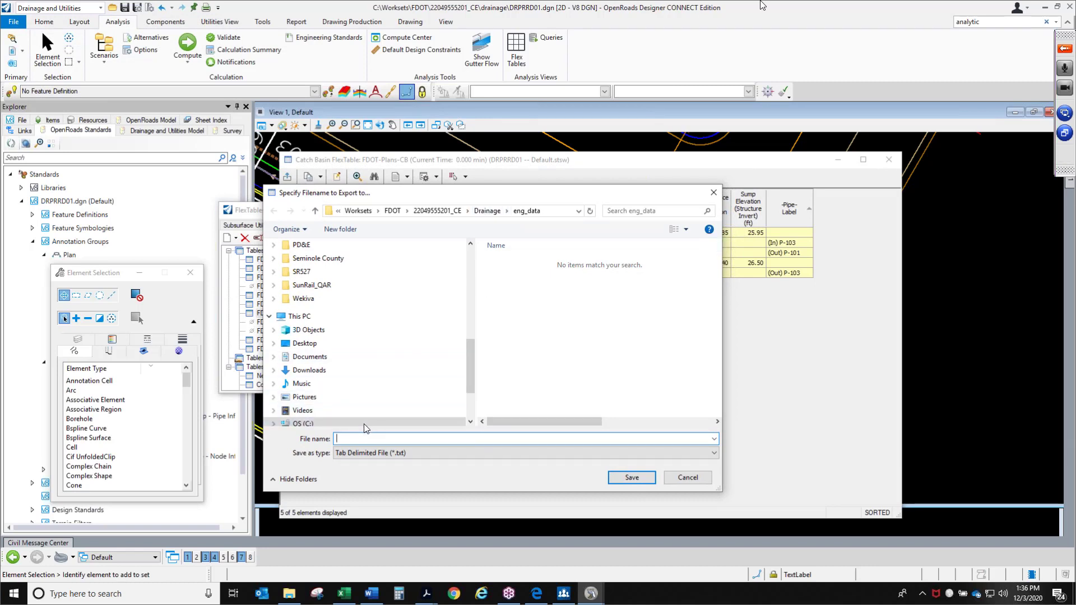
pyautogui.write('NS-CB')
pyautogui.click(396, 454)
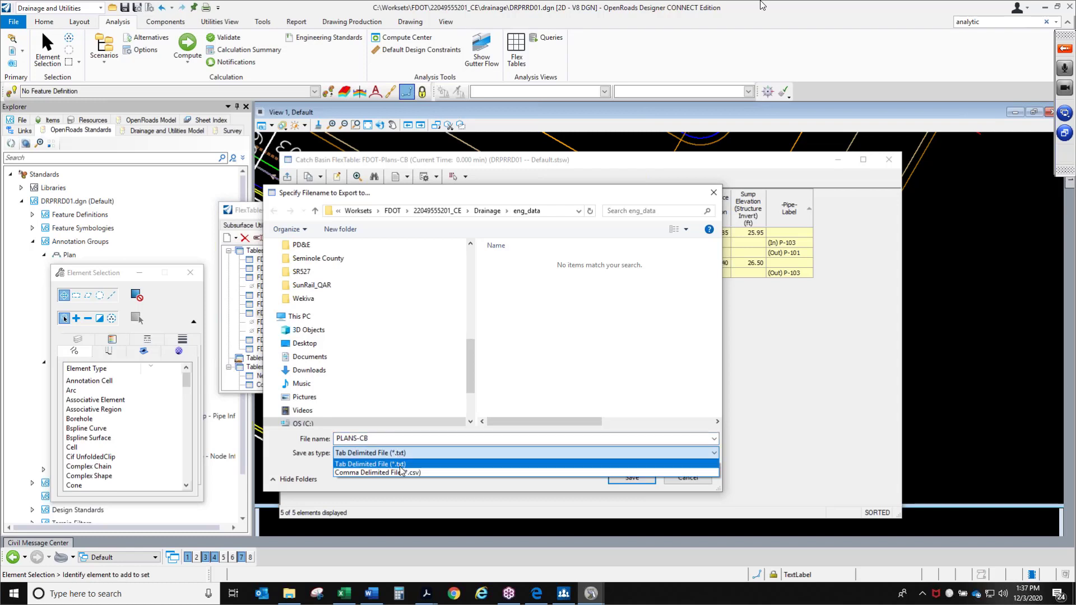
pyautogui.click(402, 473)
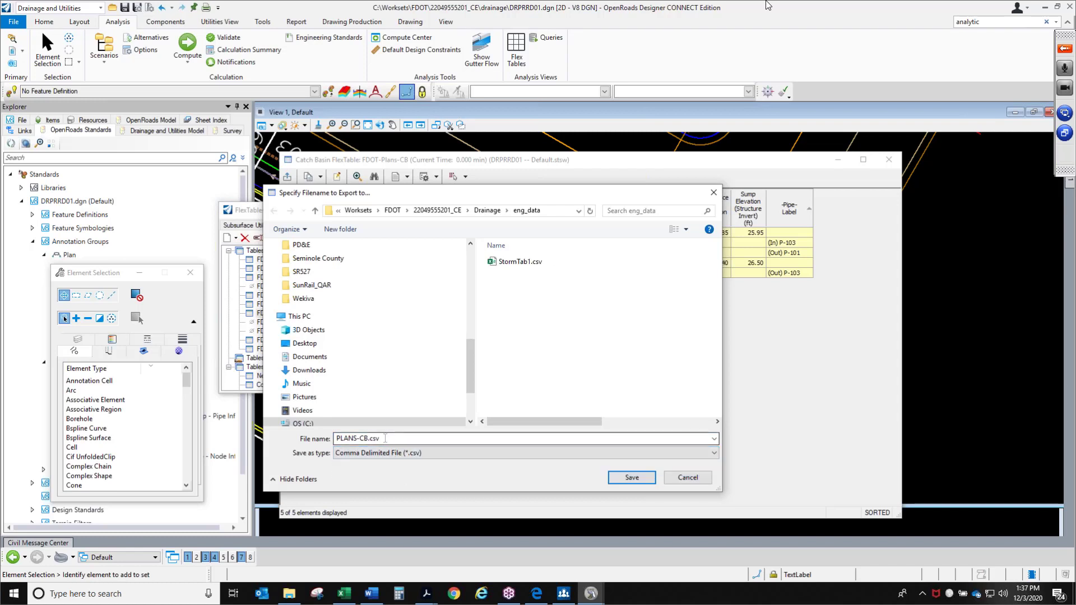
pyautogui.click(368, 439)
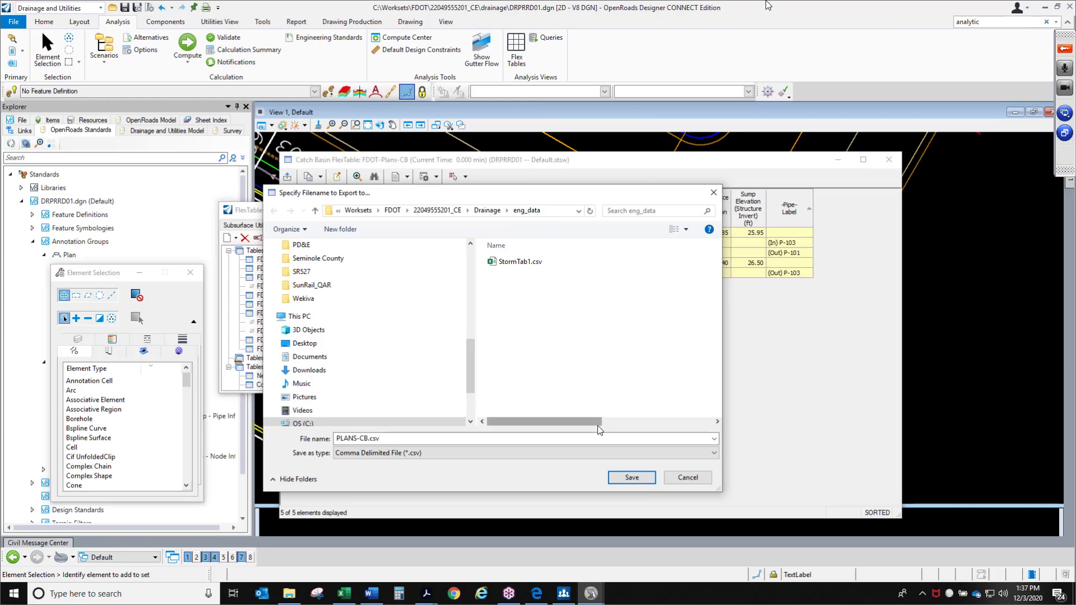
pyautogui.click(632, 479)
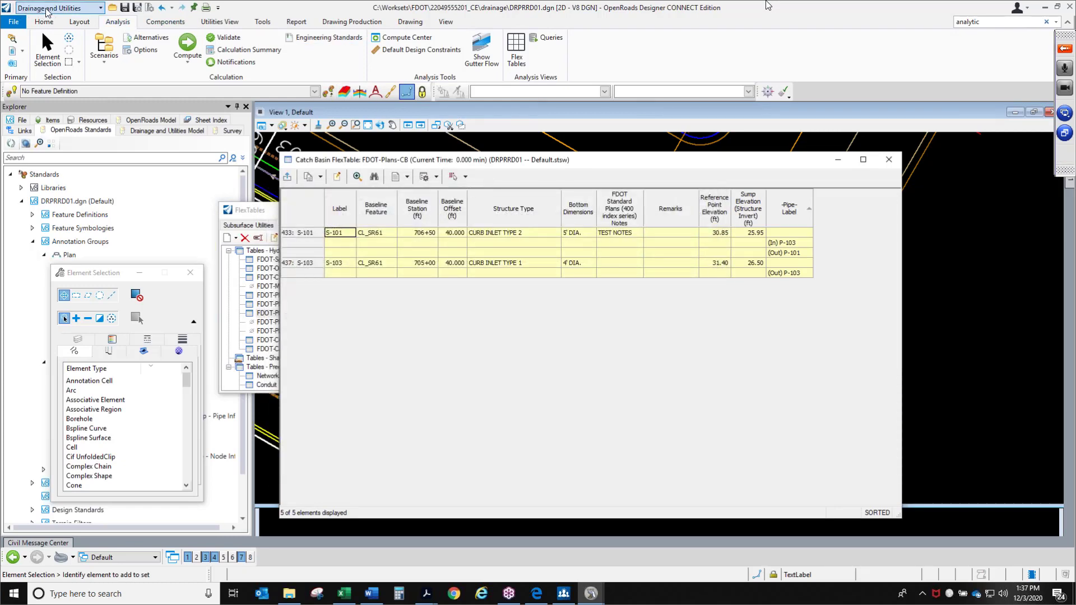
# Switch to the OpenRoads Modeling workflow, browse the current workset to eng_data, and open PLANS-CB.csv in Excel
pyautogui.click(99, 8)
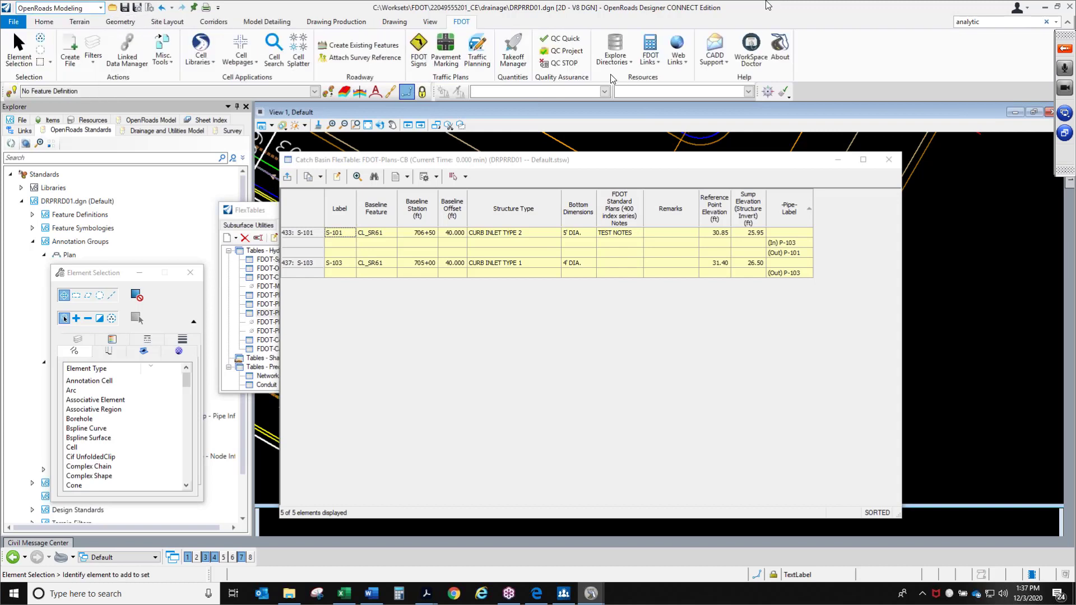
pyautogui.click(615, 59)
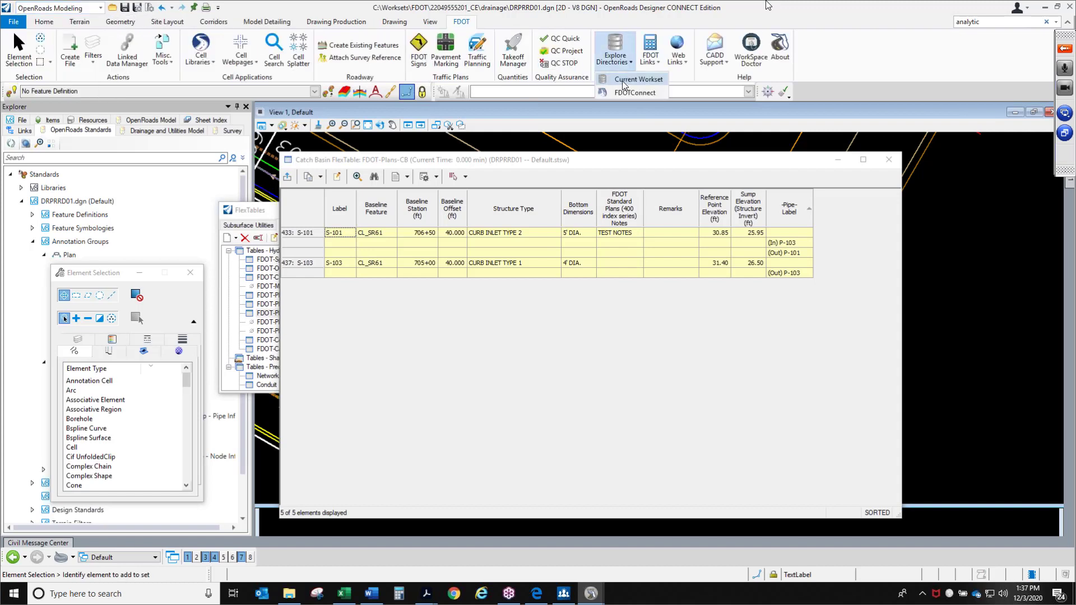
pyautogui.click(624, 79)
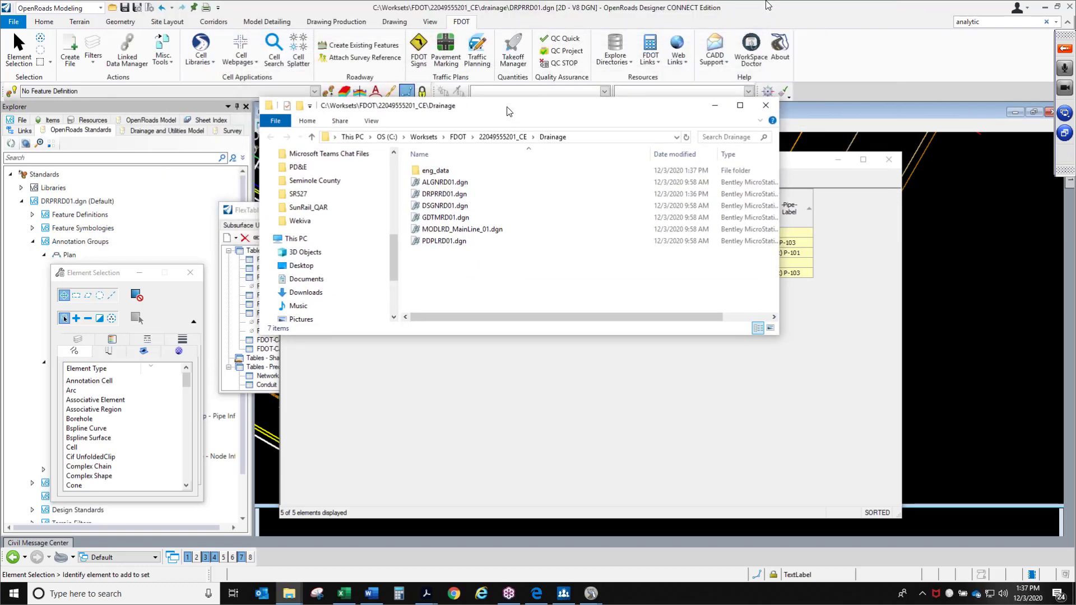
pyautogui.doubleClick(443, 170)
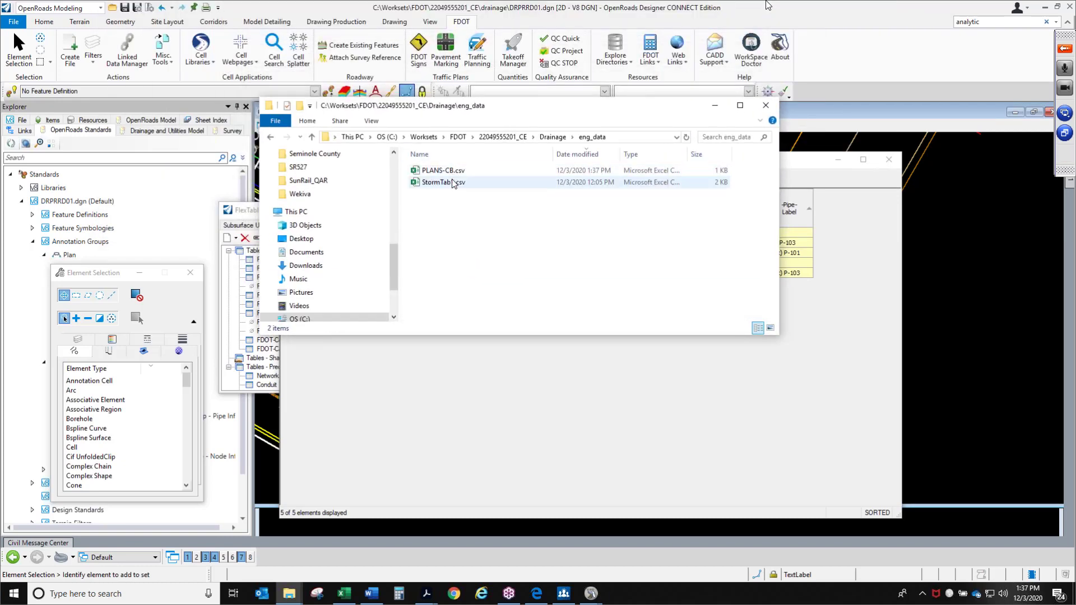
pyautogui.doubleClick(446, 170)
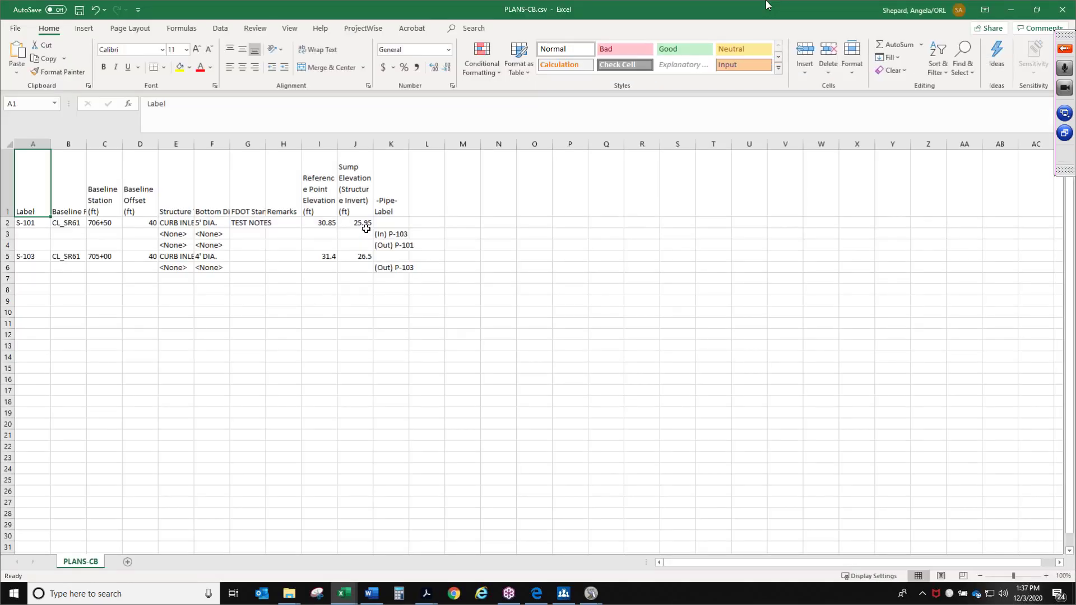
# Set the whole exported table, A1:K6, in the FDOT font and apply borders to all its cells
pyautogui.moveTo(388, 206); pyautogui.dragTo(34, 267)
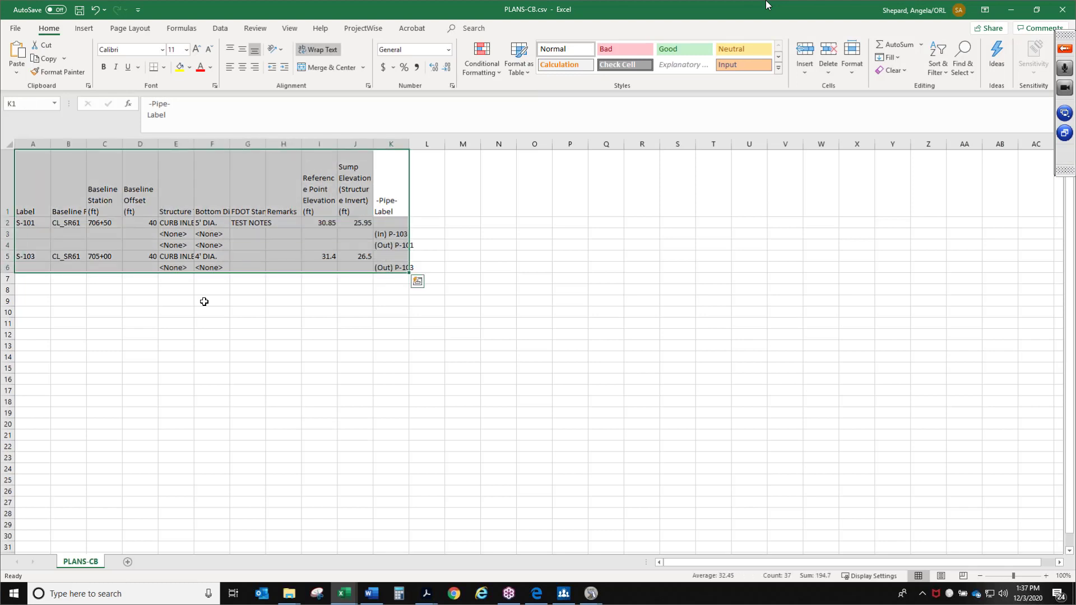
pyautogui.click(247, 324)
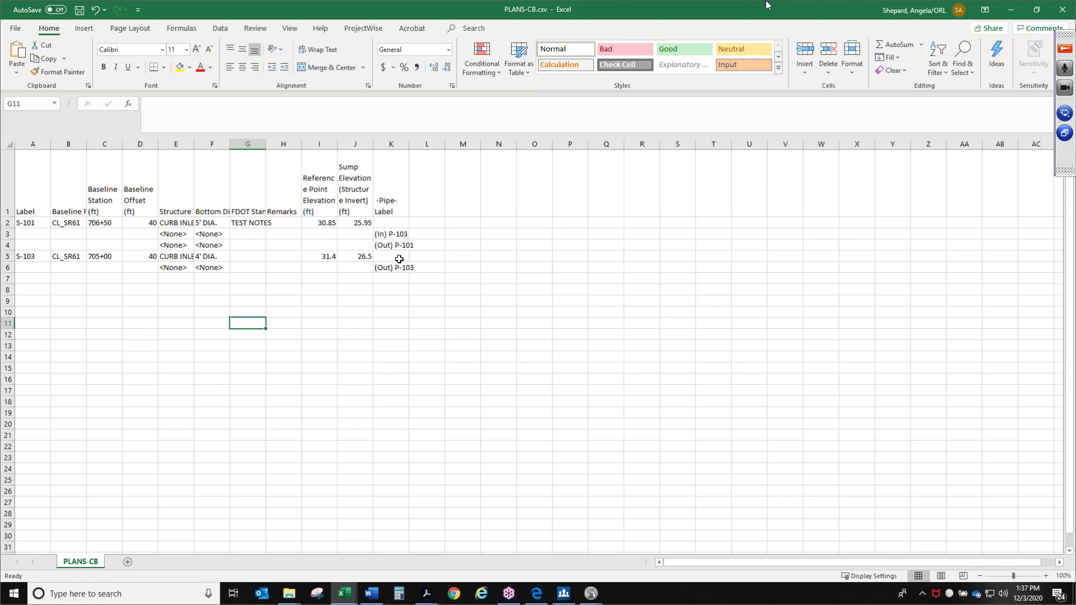
pyautogui.moveTo(396, 194); pyautogui.dragTo(3, 267)
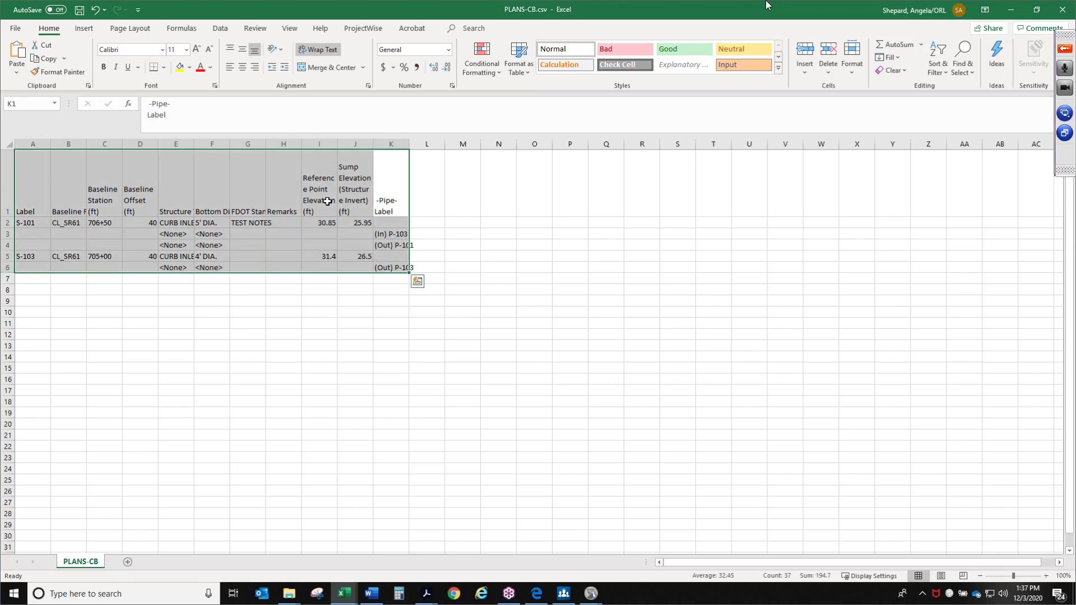
pyautogui.click(162, 53)
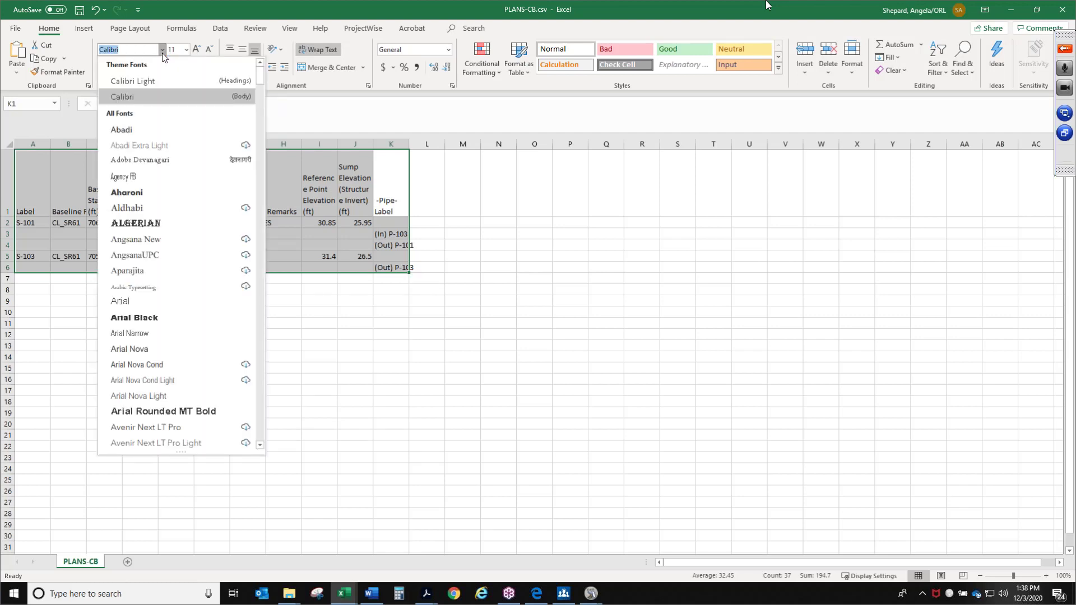
pyautogui.write('f')
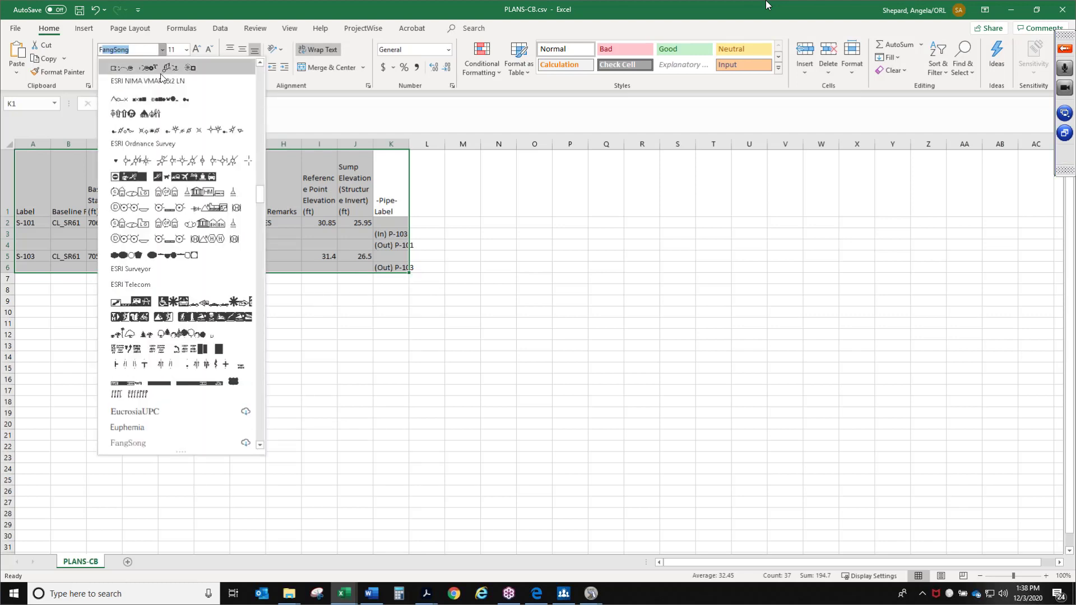
pyautogui.scroll(-3, 161, 323)
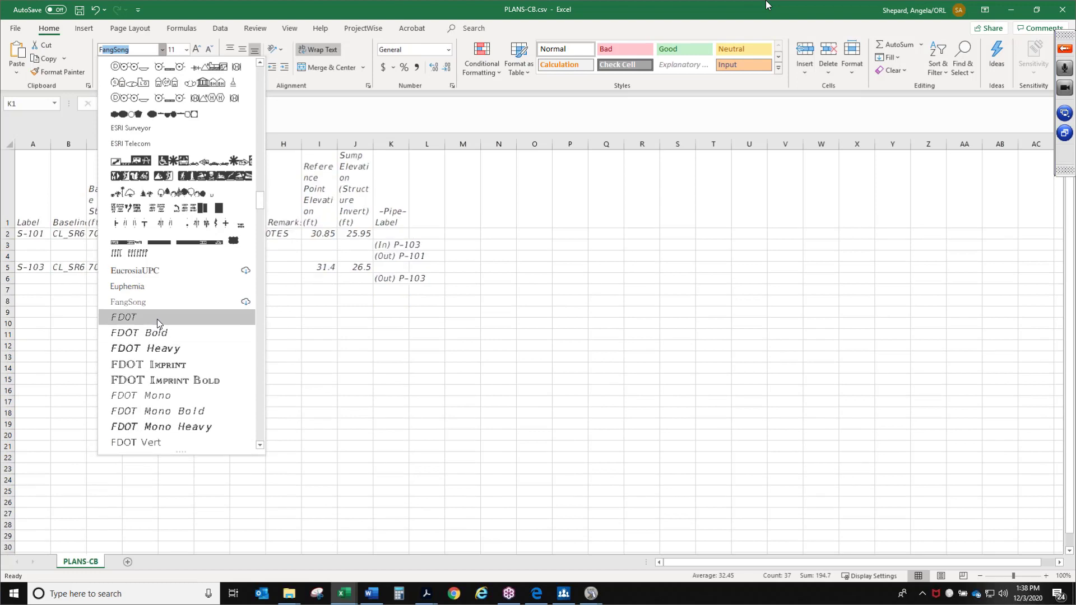
pyautogui.click(157, 319)
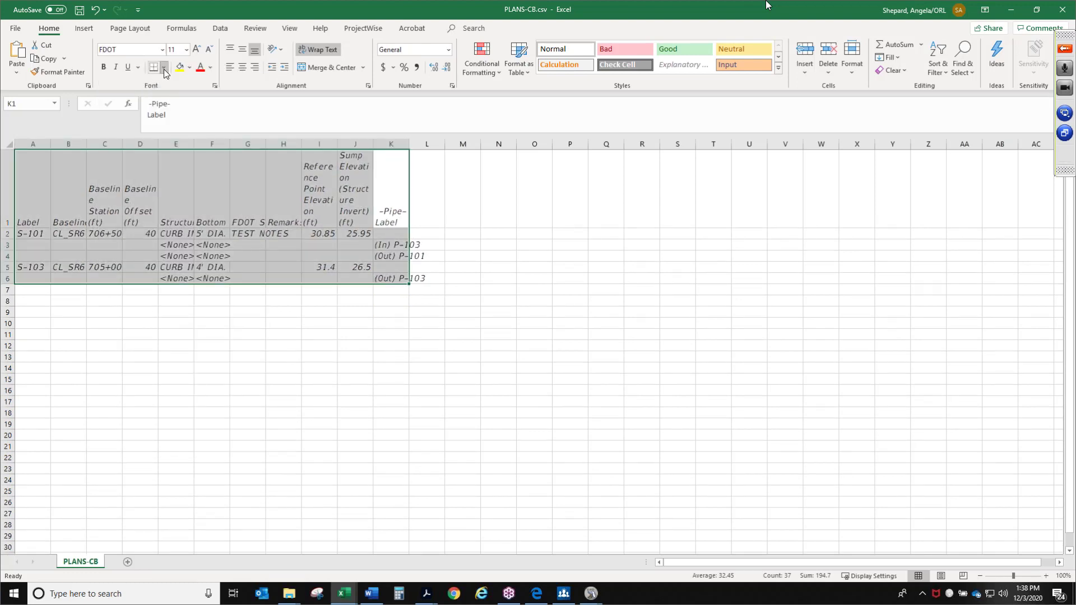
pyautogui.click(163, 68)
pyautogui.click(159, 180)
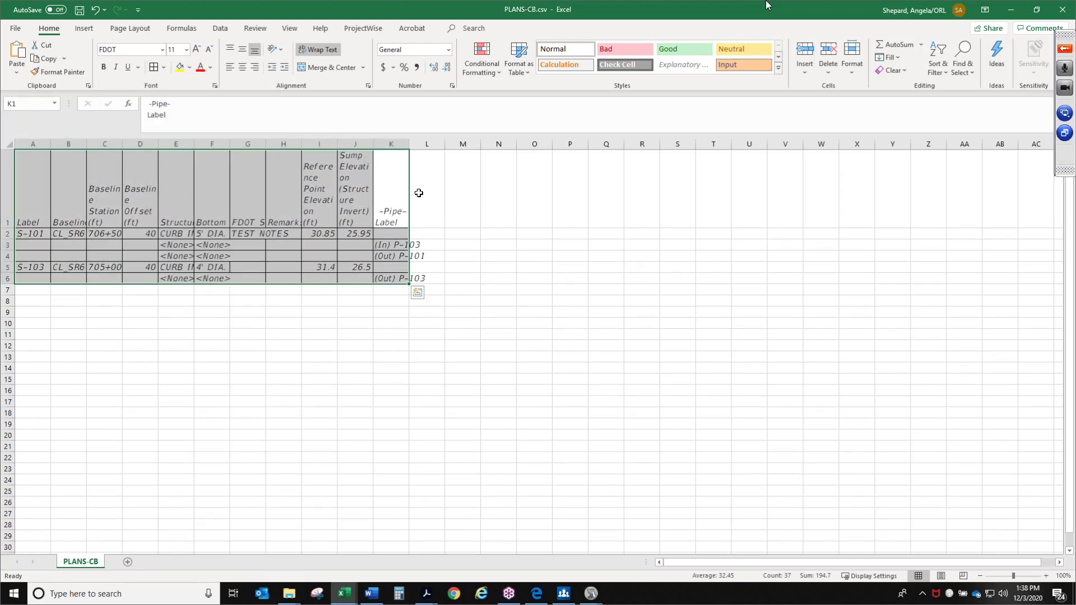
# Wrap the text of the header cells A1:K1 and widen columns A through K equally
pyautogui.moveTo(396, 186); pyautogui.dragTo(28, 191)
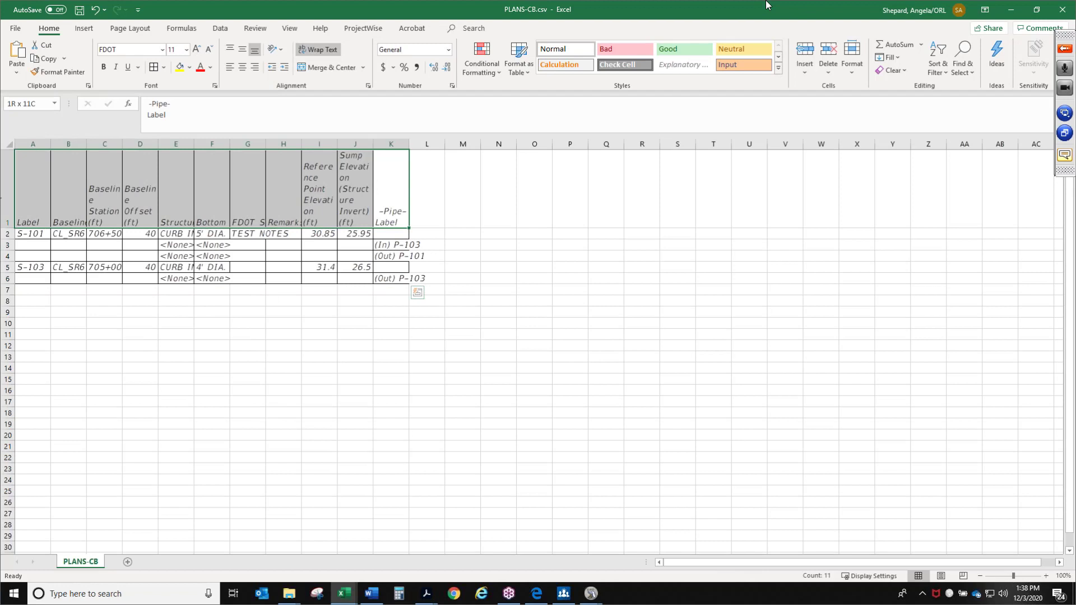
pyautogui.click(324, 49)
pyautogui.click(324, 50)
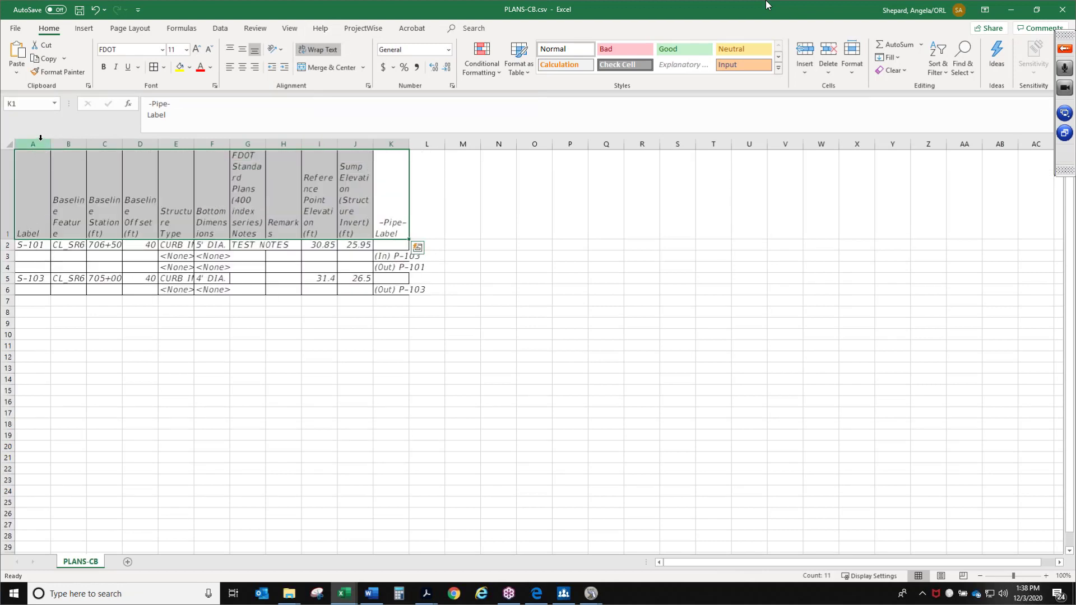
pyautogui.moveTo(33, 144); pyautogui.dragTo(76, 144)
pyautogui.click(410, 143)
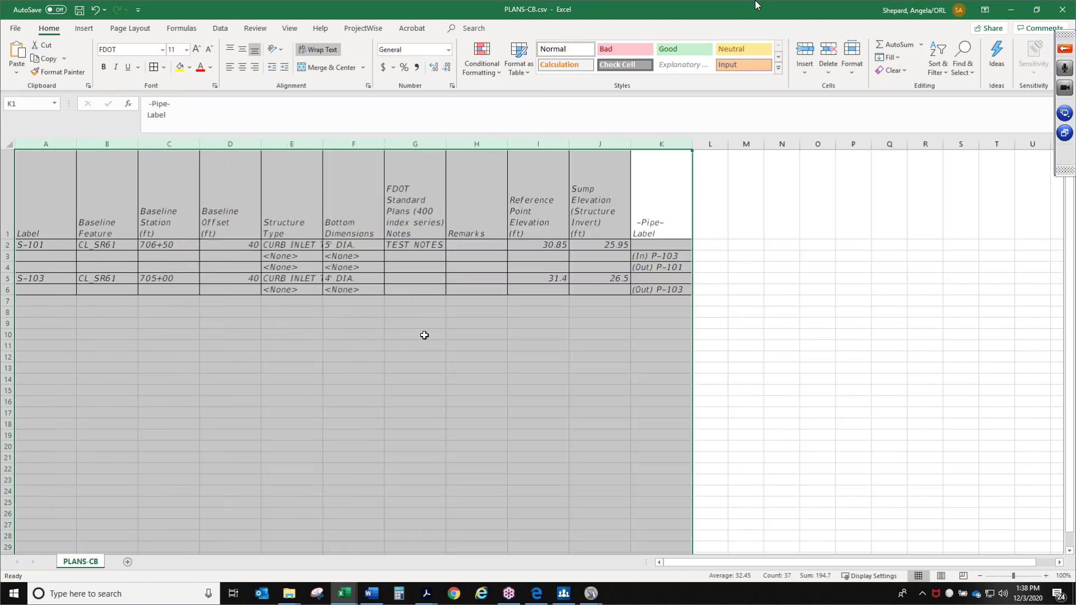
# Clear the <None> entries from the Structure Type and Bottom Dimensions columns in rows 3, 4 and 6
pyautogui.click(424, 335)
pyautogui.moveTo(359, 256); pyautogui.dragTo(339, 289)
pyautogui.press('Delete')
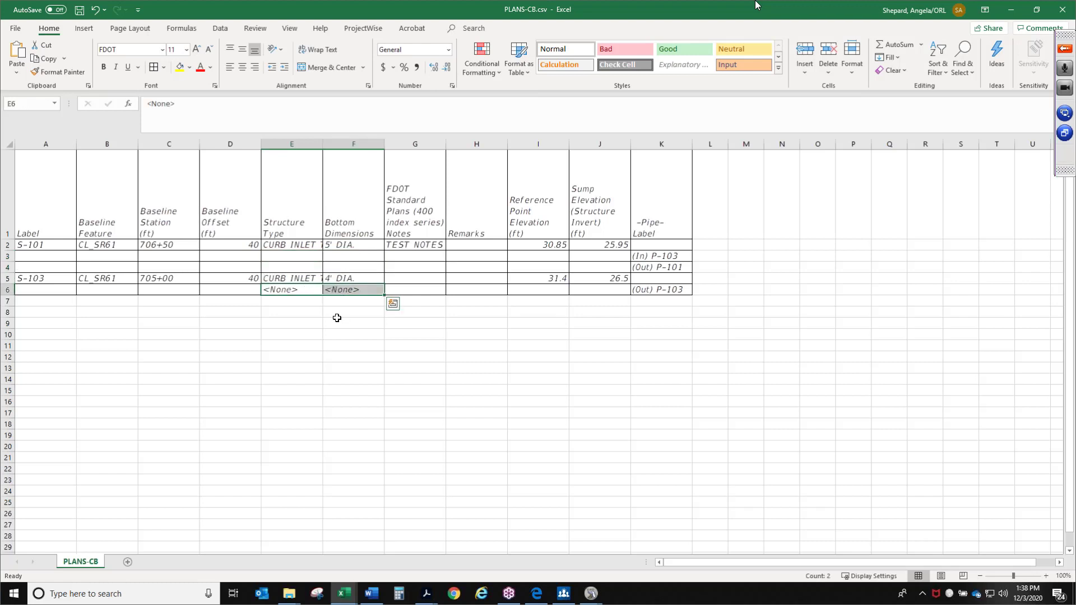
pyautogui.press('Delete')
pyautogui.click(580, 309)
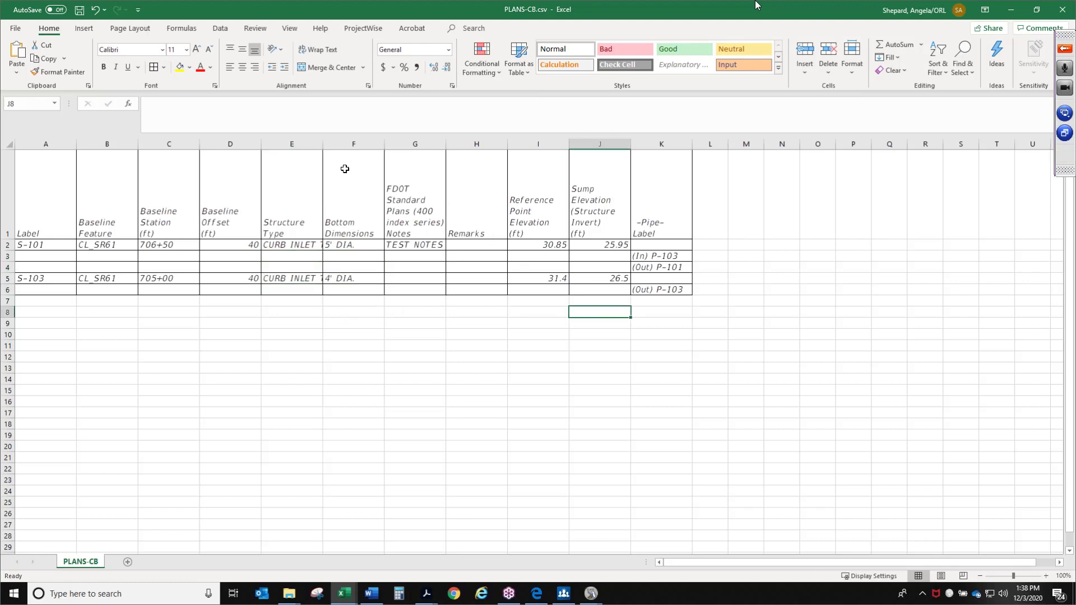
# Widen the Structure Type column until its entries fit, and reduce the height of the header row
pyautogui.moveTo(323, 145); pyautogui.dragTo(373, 147)
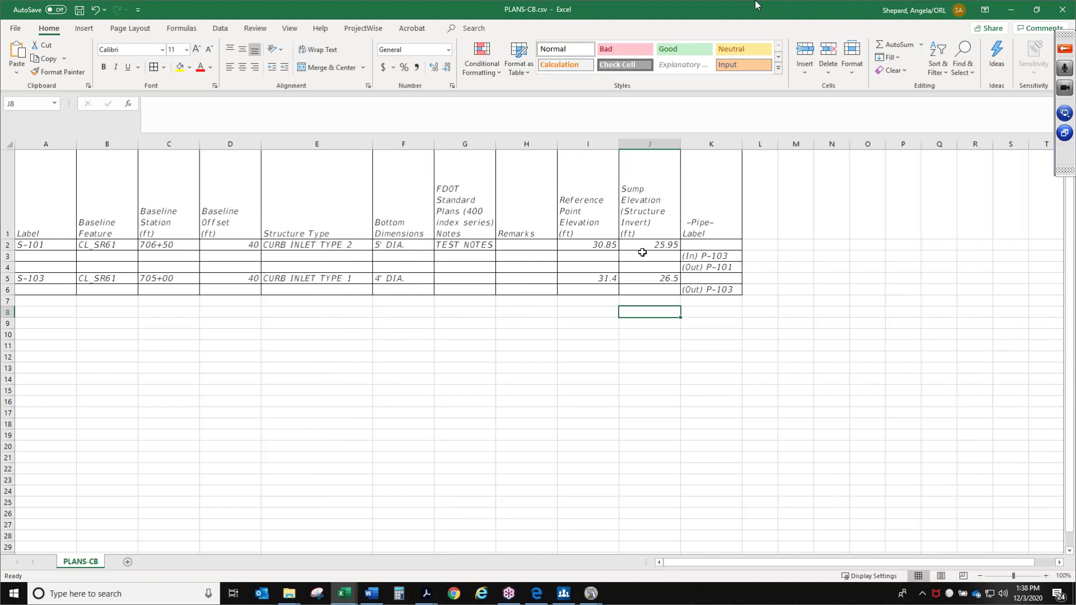
pyautogui.moveTo(699, 207); pyautogui.dragTo(41, 290)
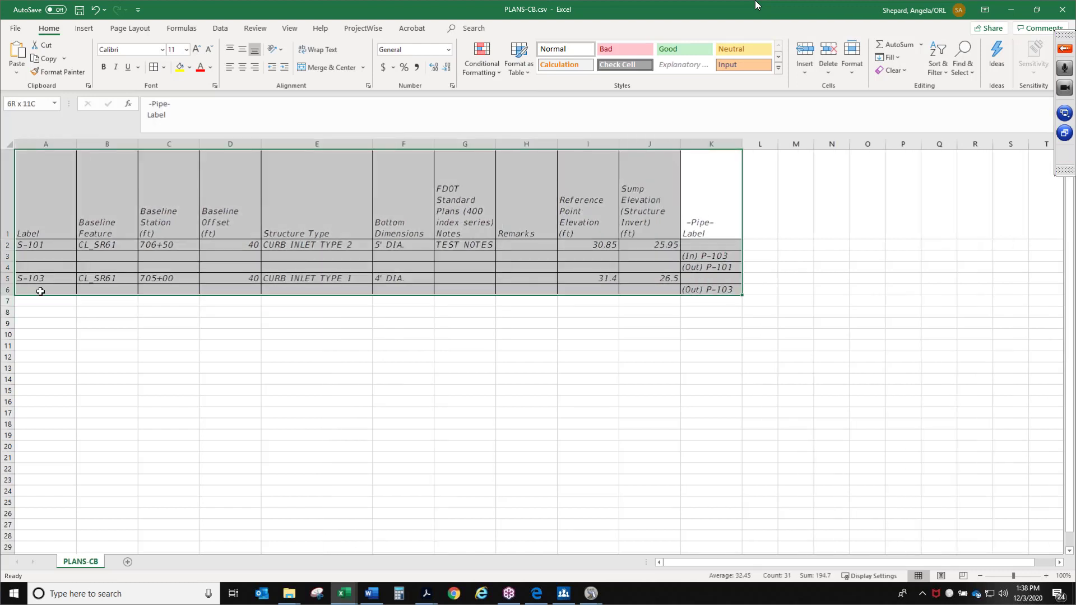
pyautogui.moveTo(11, 239); pyautogui.dragTo(12, 220)
pyautogui.click(226, 335)
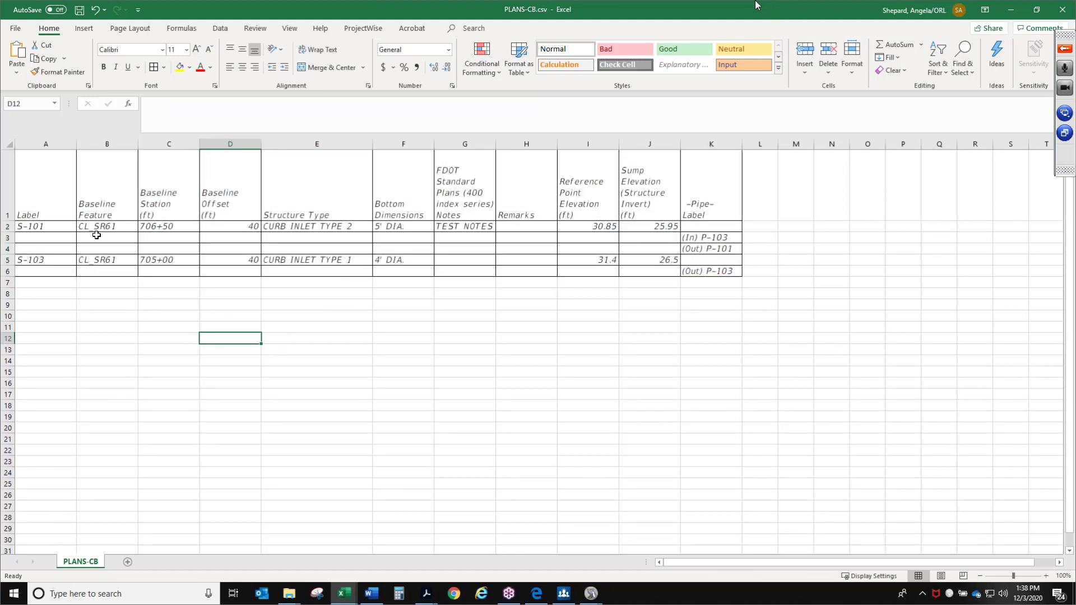
# Insert a blank row above the header row and merge and center its cells A1:K1
pyautogui.rightClick(9, 188)
pyautogui.click(38, 273)
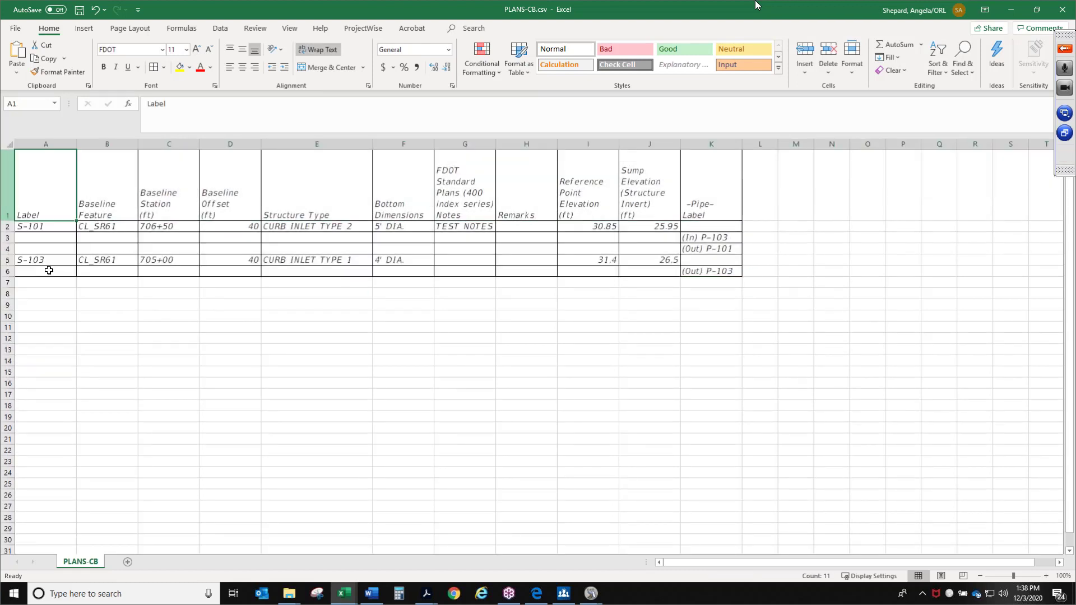
pyautogui.moveTo(9, 117); pyautogui.dragTo(10, 116)
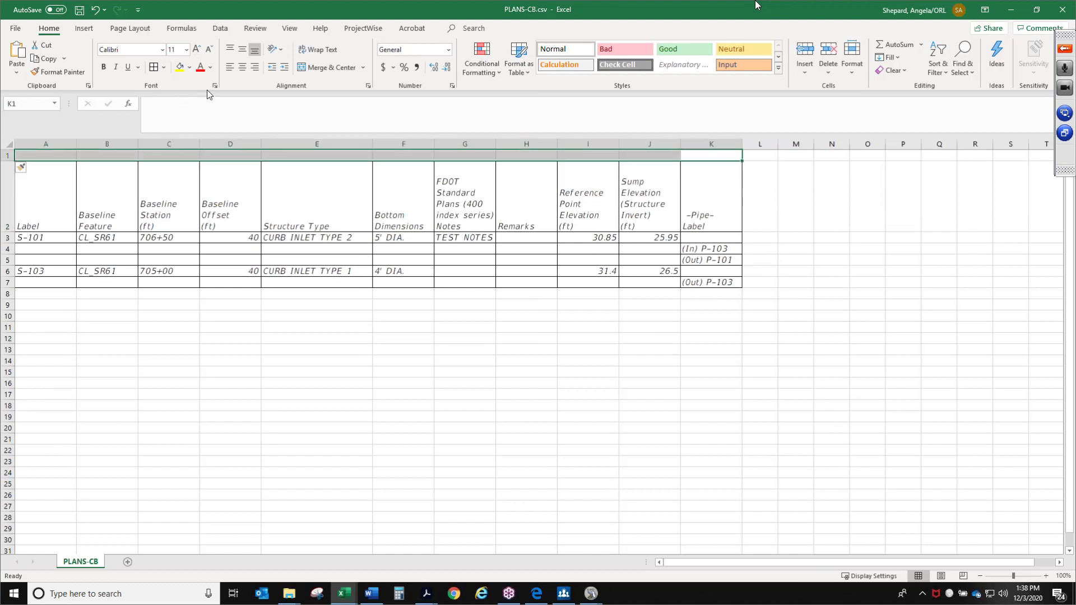
pyautogui.click(328, 67)
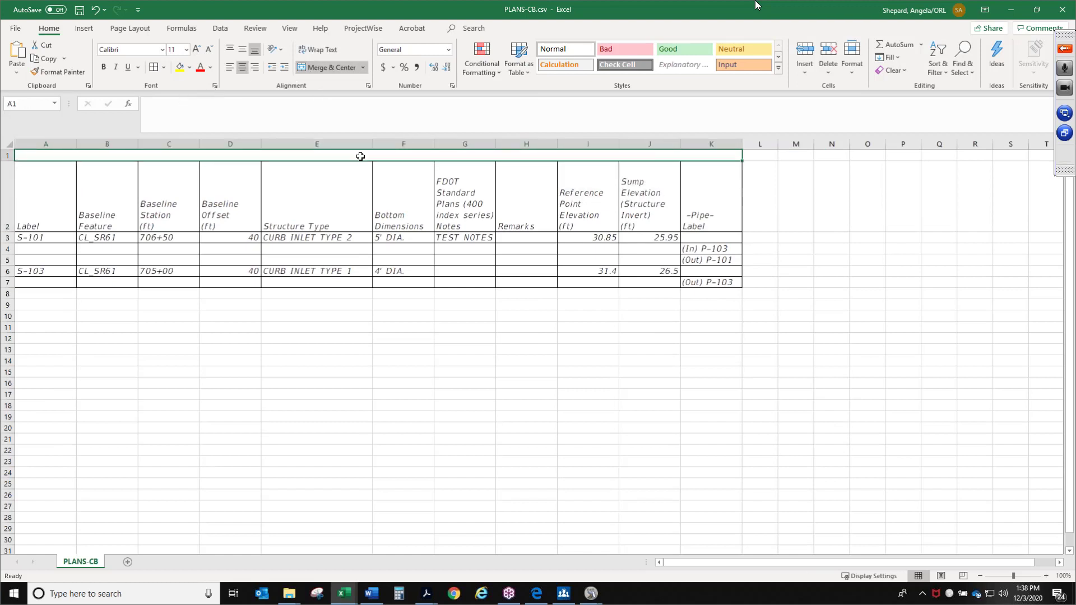
# Title the merged top row STRUCTURE DATA and set it in the FDOT font
pyautogui.write('ST')
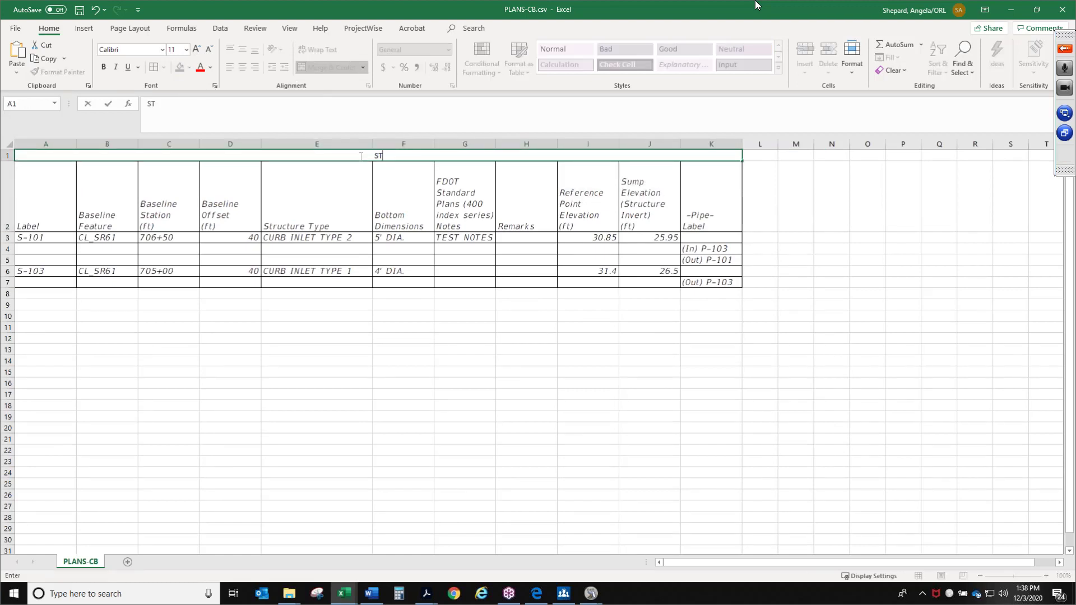
pyautogui.write('RUCTURE DATA')
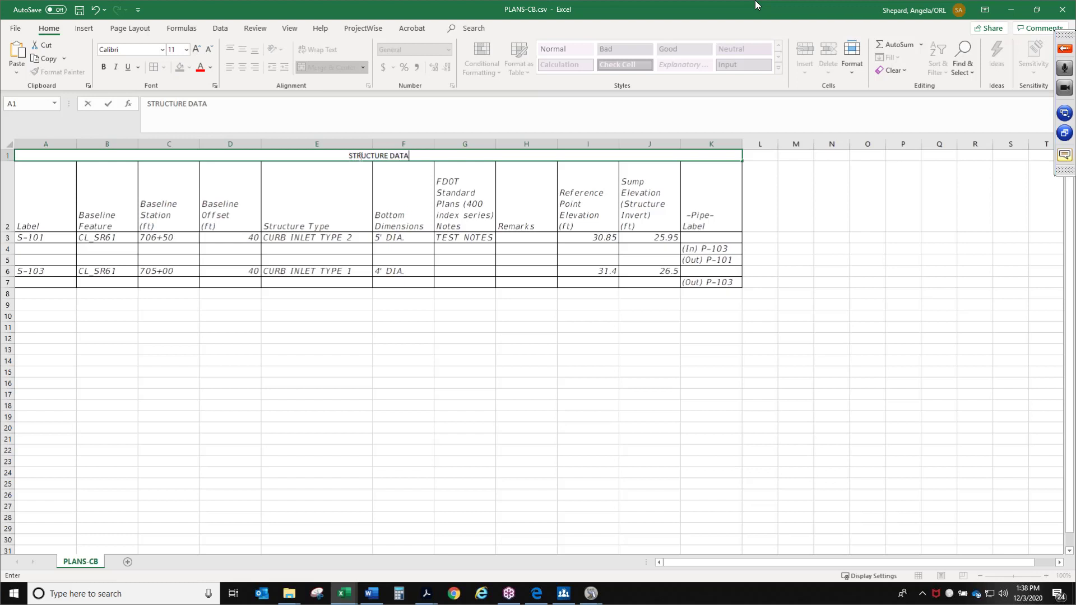
pyautogui.press('Return')
pyautogui.click(360, 157)
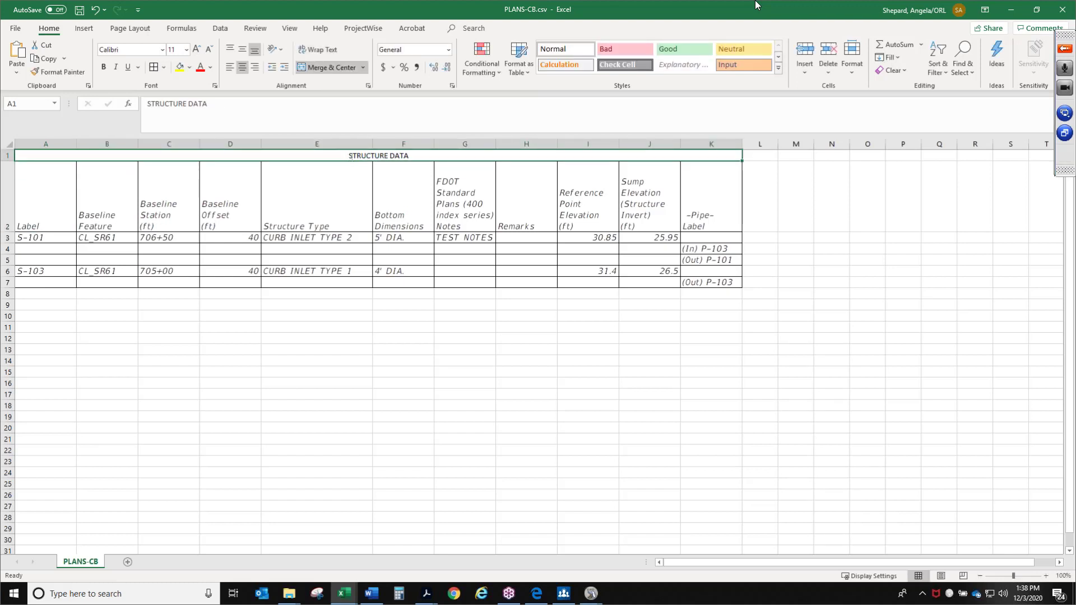
pyautogui.click(163, 50)
pyautogui.write('FangSong')
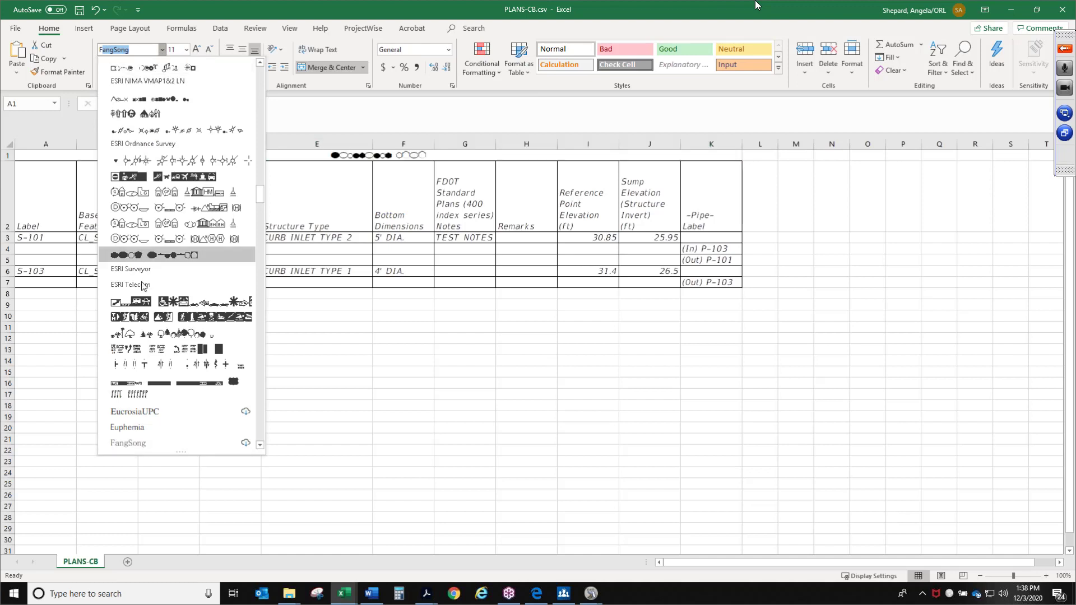
pyautogui.scroll(-2, 143, 372)
pyautogui.click(143, 372)
pyautogui.click(407, 350)
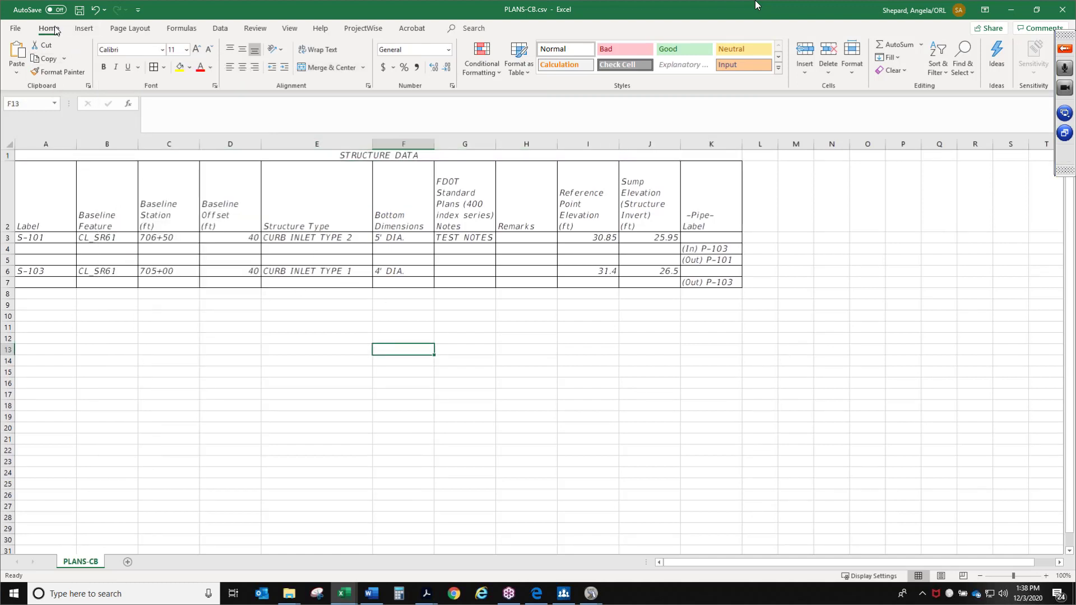
# Save the table in eng_data as an Excel Workbook (*.xlsx) named PLANS-CB
pyautogui.click(16, 28)
pyautogui.click(43, 136)
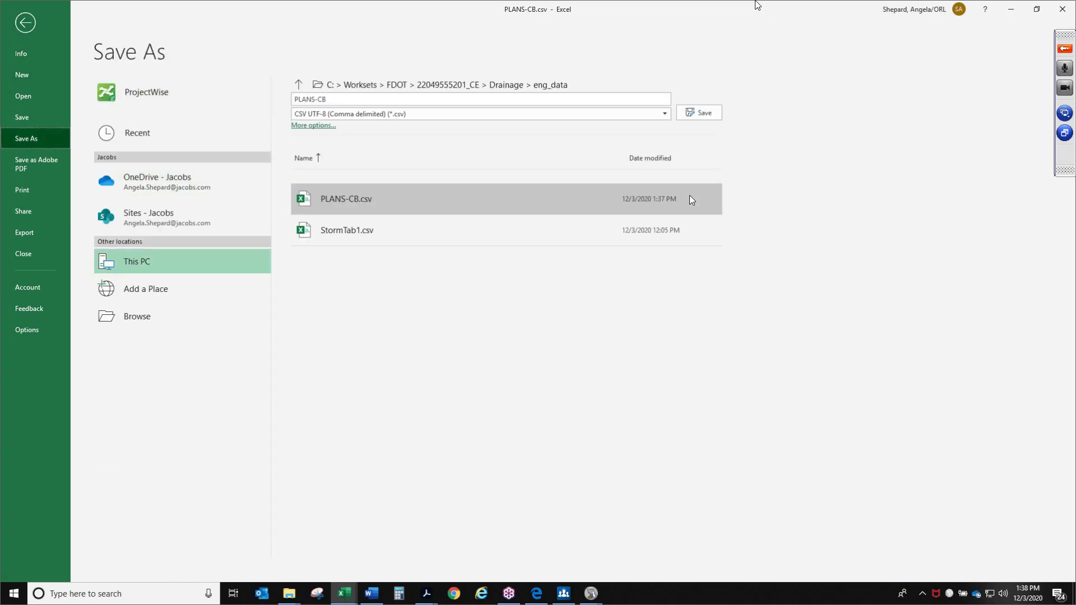
pyautogui.click(662, 115)
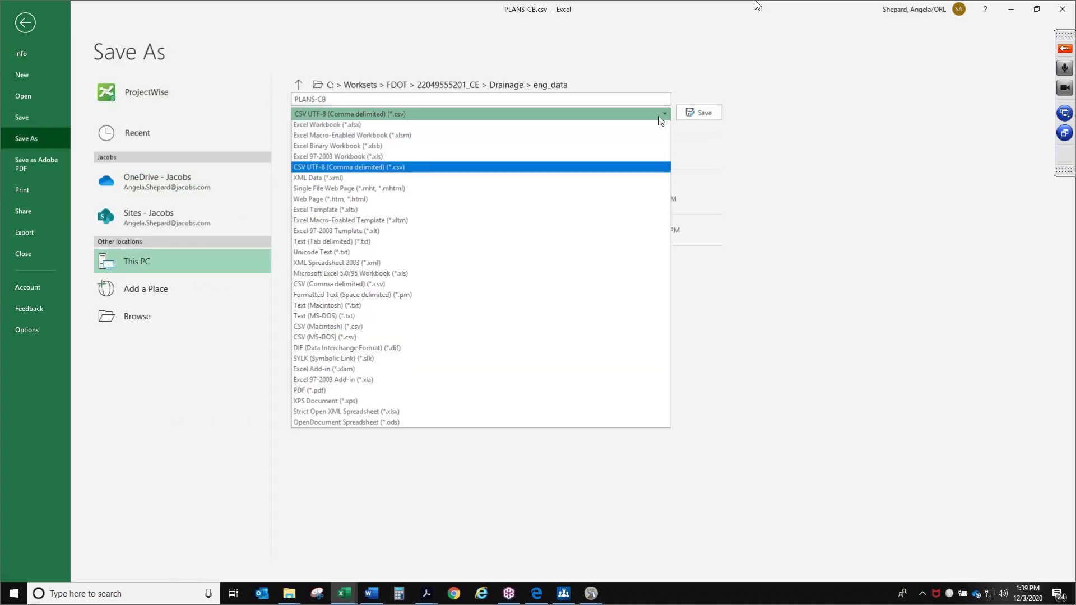
pyautogui.click(442, 127)
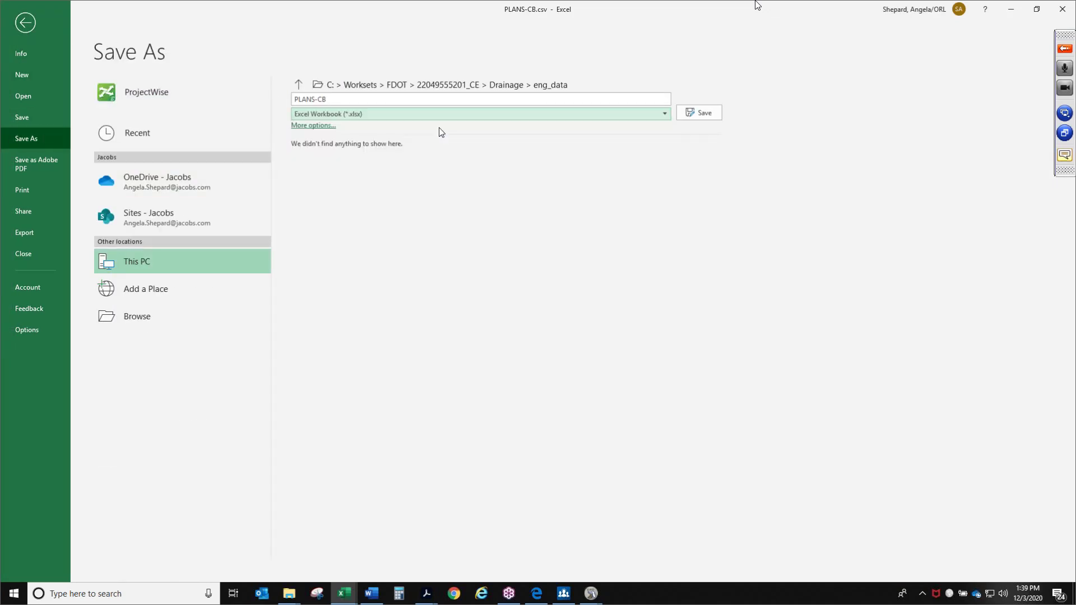
pyautogui.click(717, 112)
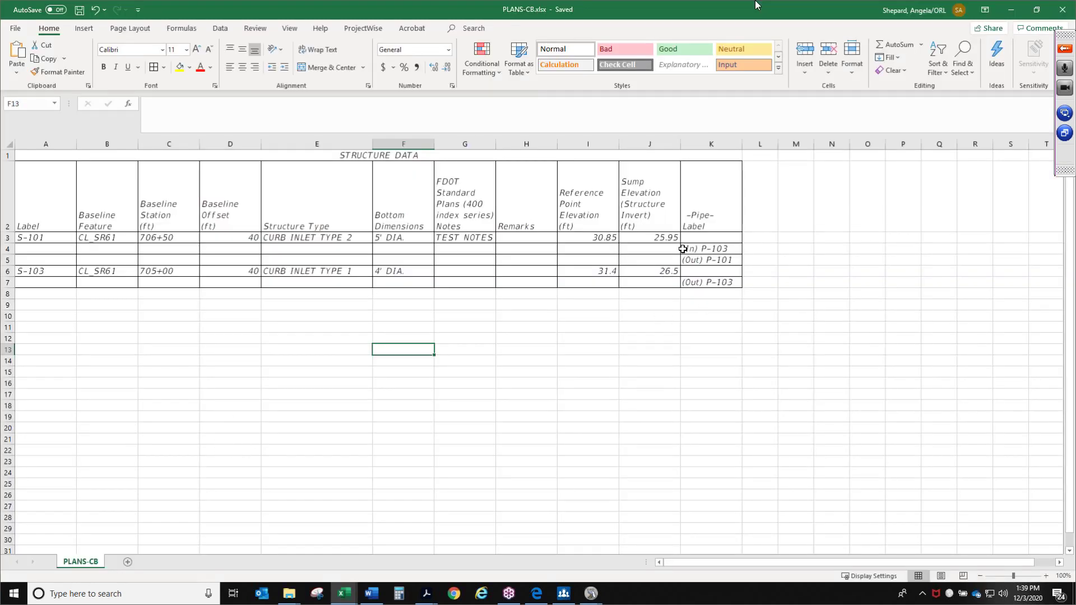
# Show the Reference Point and Sump Elevation values of S-103 with two decimal places
pyautogui.click(596, 270)
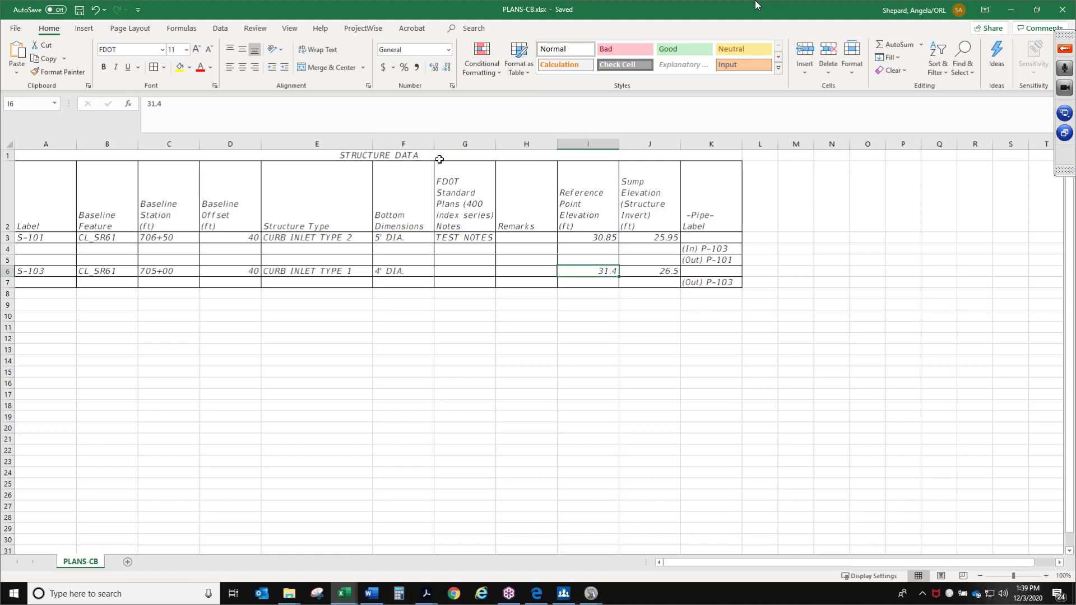
pyautogui.click(434, 67)
pyautogui.click(661, 270)
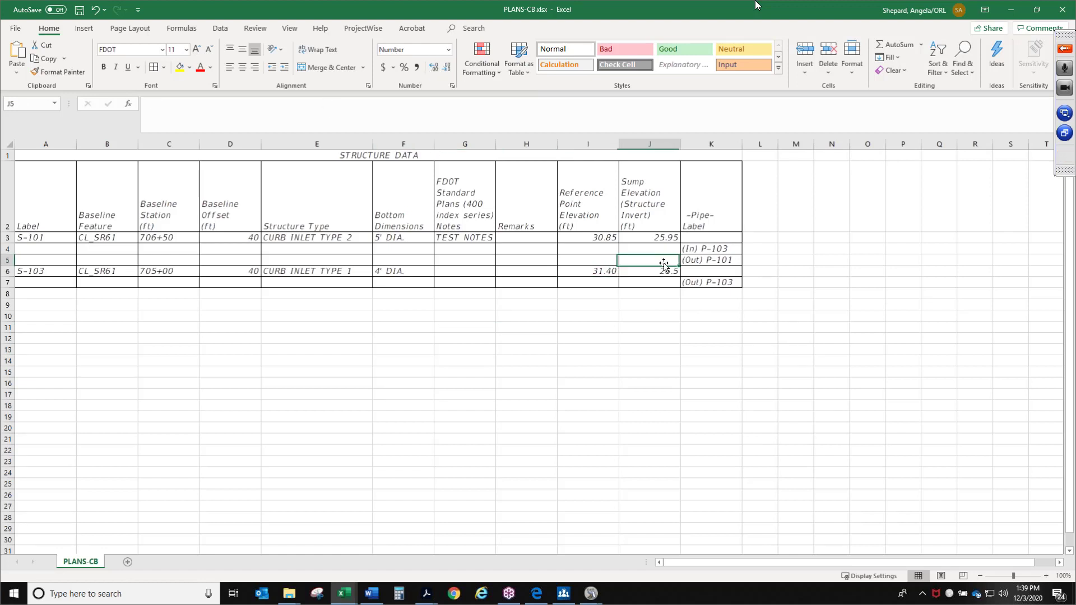
pyautogui.click(433, 67)
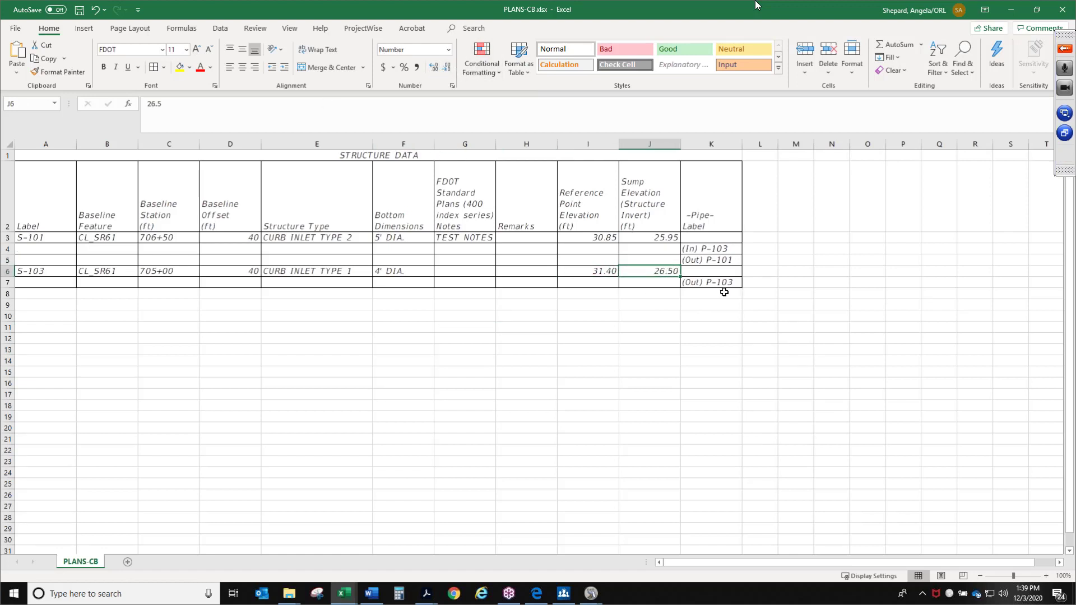
# Center the contents of the data cells A3:K7 horizontally
pyautogui.moveTo(39, 234); pyautogui.dragTo(721, 288)
pyautogui.click(243, 67)
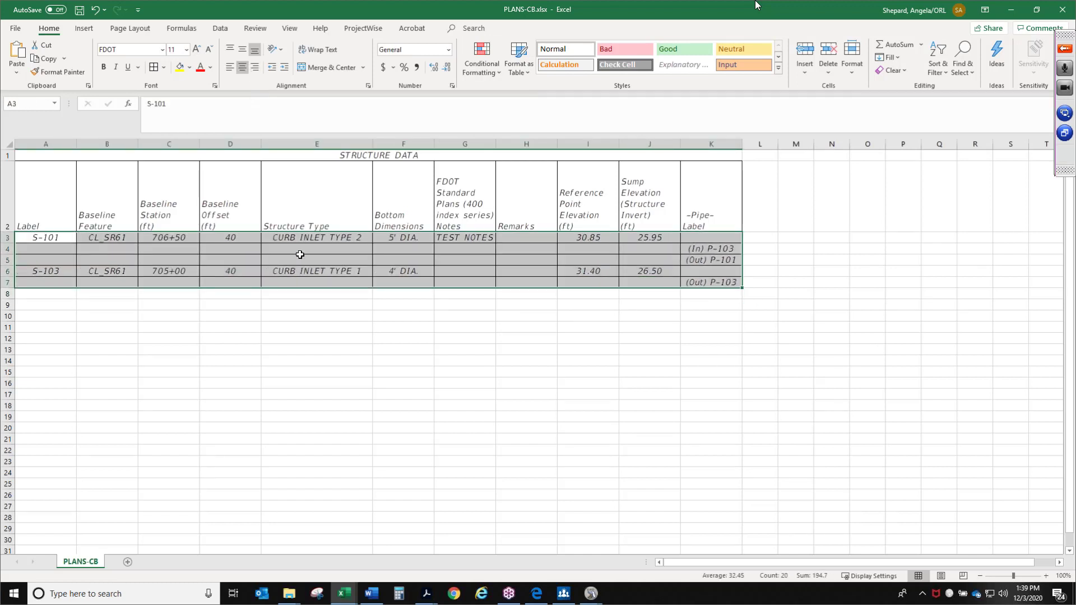
pyautogui.click(299, 339)
# Format the Baseline Offset values in D3:D6 with two decimal places
pyautogui.moveTo(232, 238); pyautogui.dragTo(226, 269)
pyautogui.click(435, 68)
pyautogui.click(435, 67)
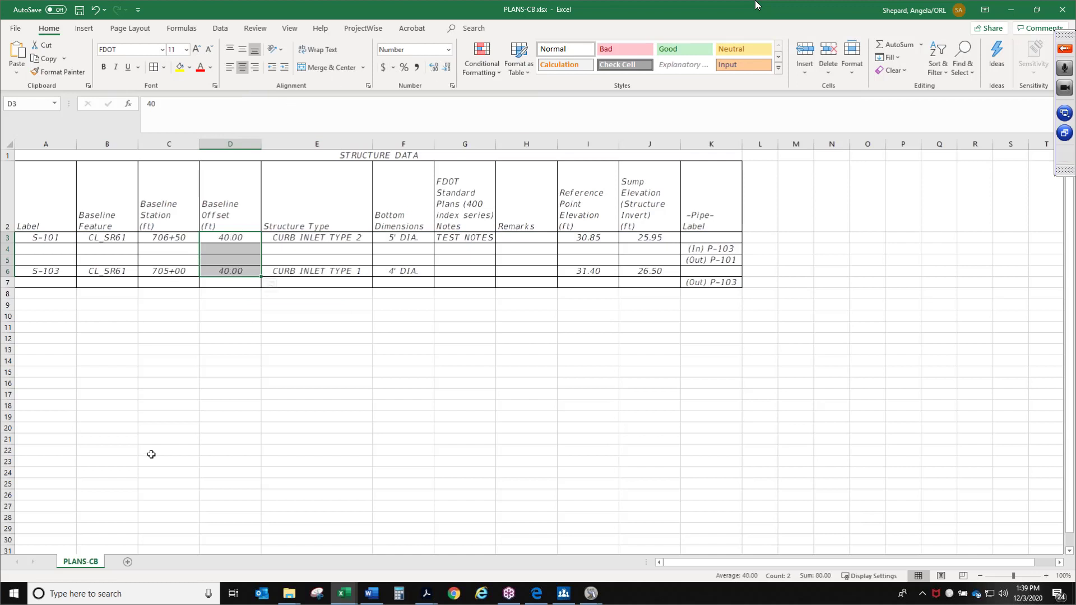
pyautogui.click(159, 350)
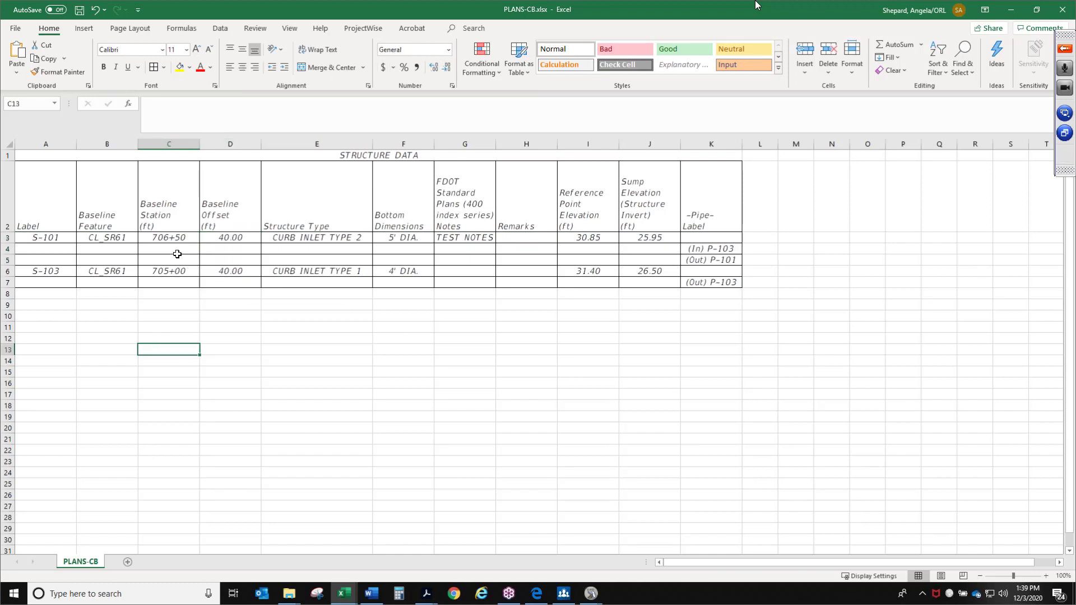
# Center the header texts in A2:K2 horizontally
pyautogui.click(718, 219)
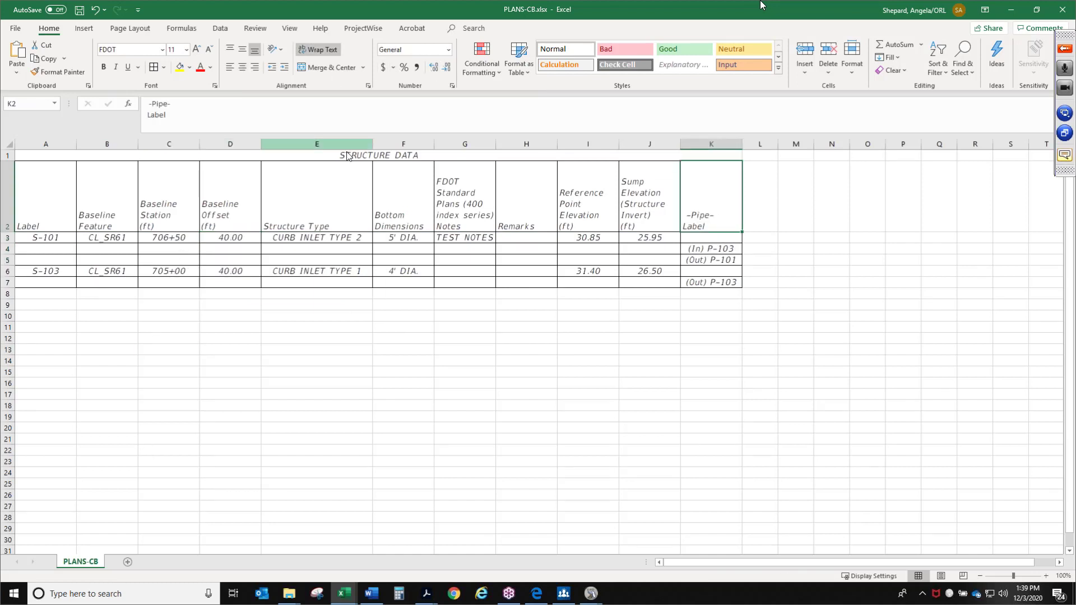
pyautogui.click(243, 69)
pyautogui.moveTo(705, 206); pyautogui.dragTo(45, 213)
pyautogui.click(243, 68)
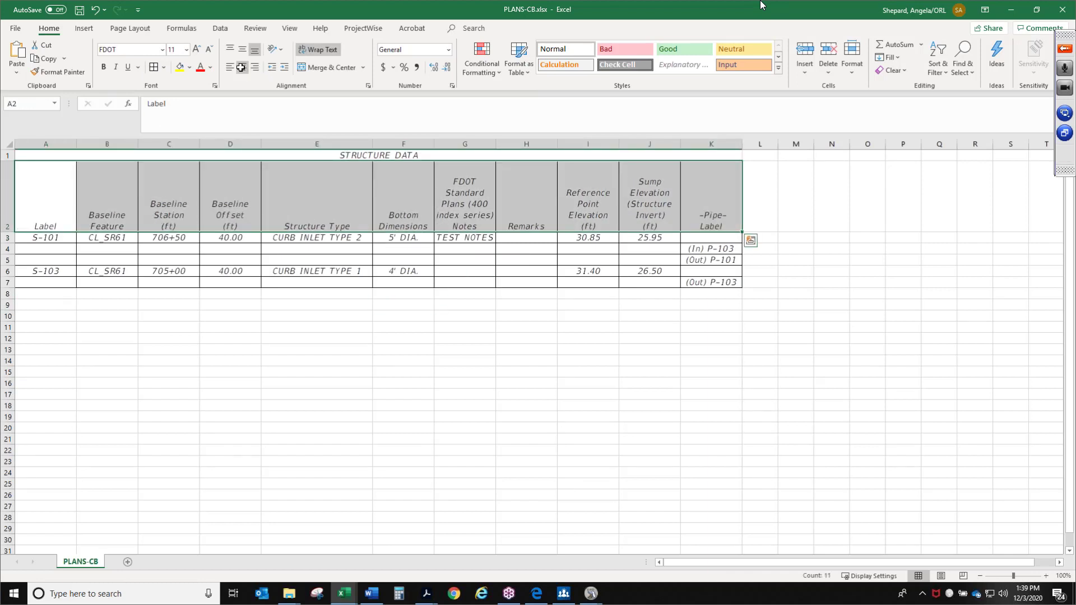
pyautogui.click(263, 348)
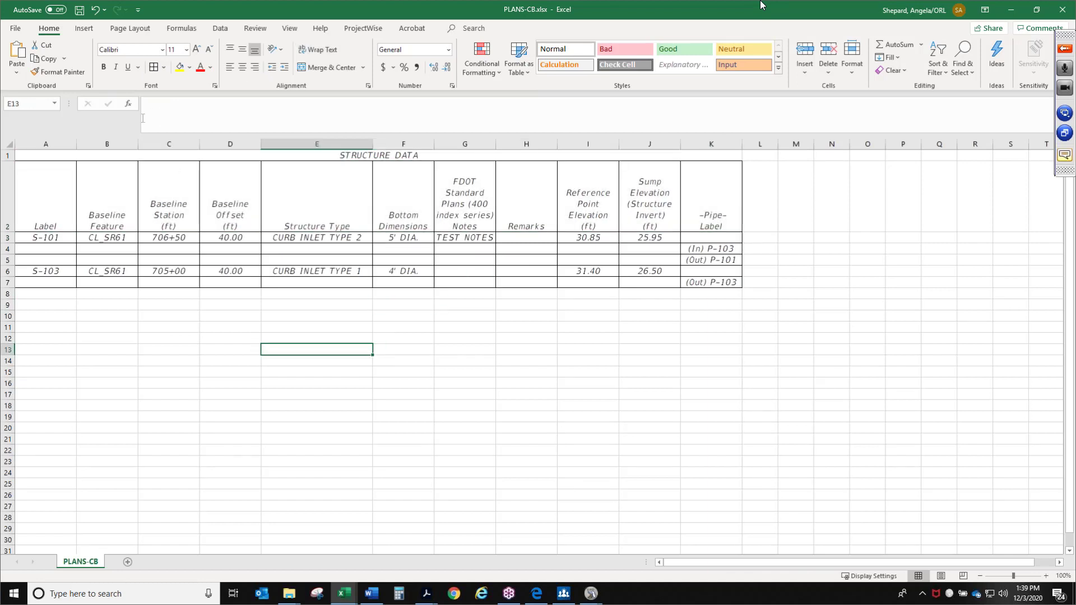
# Save and close PLANS-CB.xlsx, and close StormTab1.csv without saving its changes
pyautogui.click(79, 10)
pyautogui.click(1062, 10)
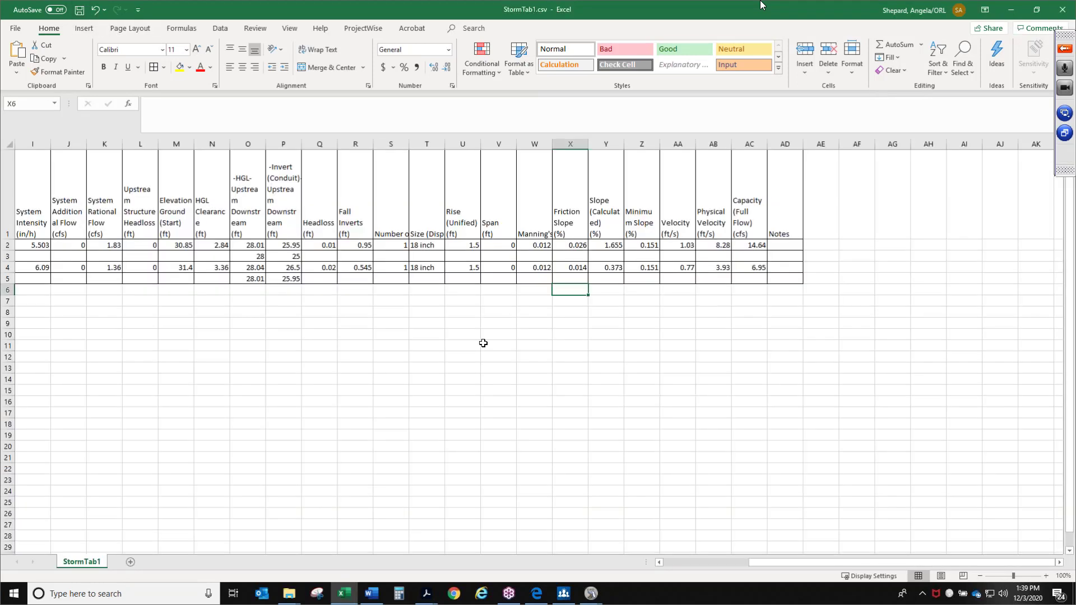
pyautogui.click(1063, 10)
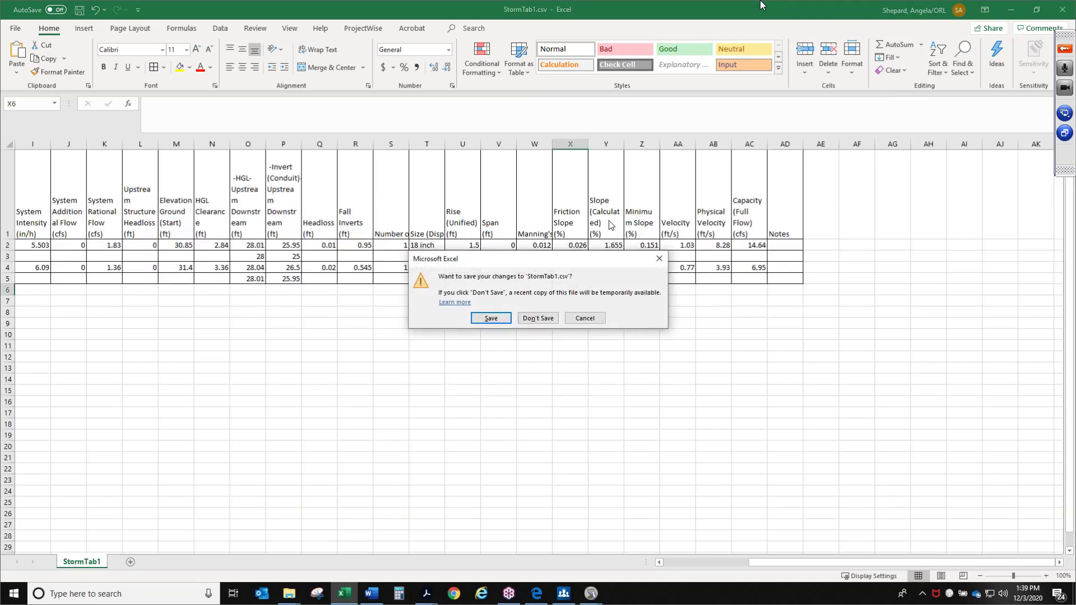
pyautogui.click(538, 318)
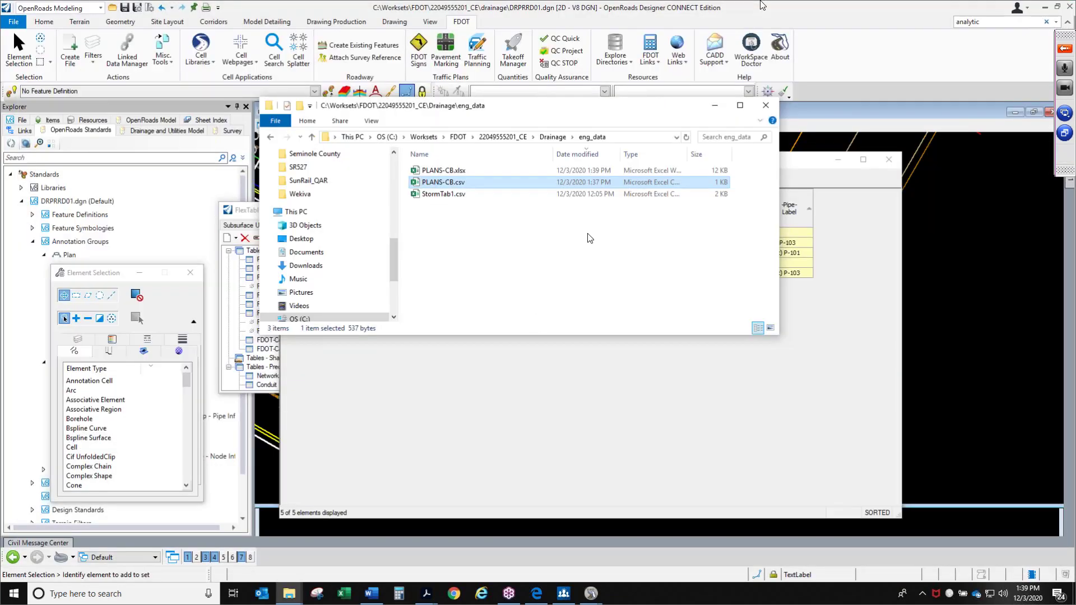
# Close the eng_data folder window, the FDOT-Plans-CB table and the FlexTables manager
pyautogui.click(766, 105)
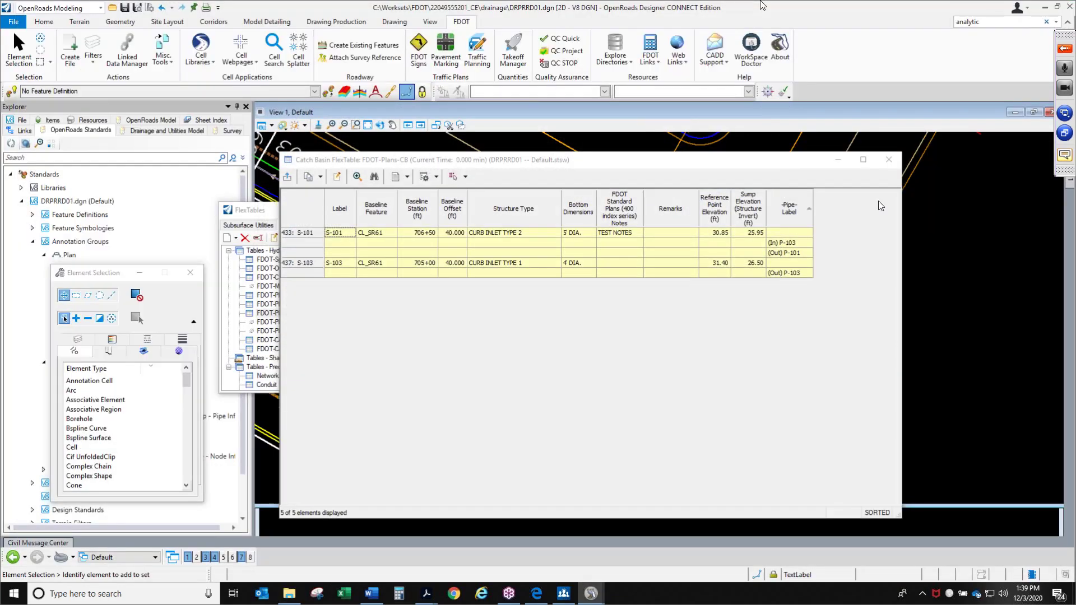
pyautogui.click(895, 166)
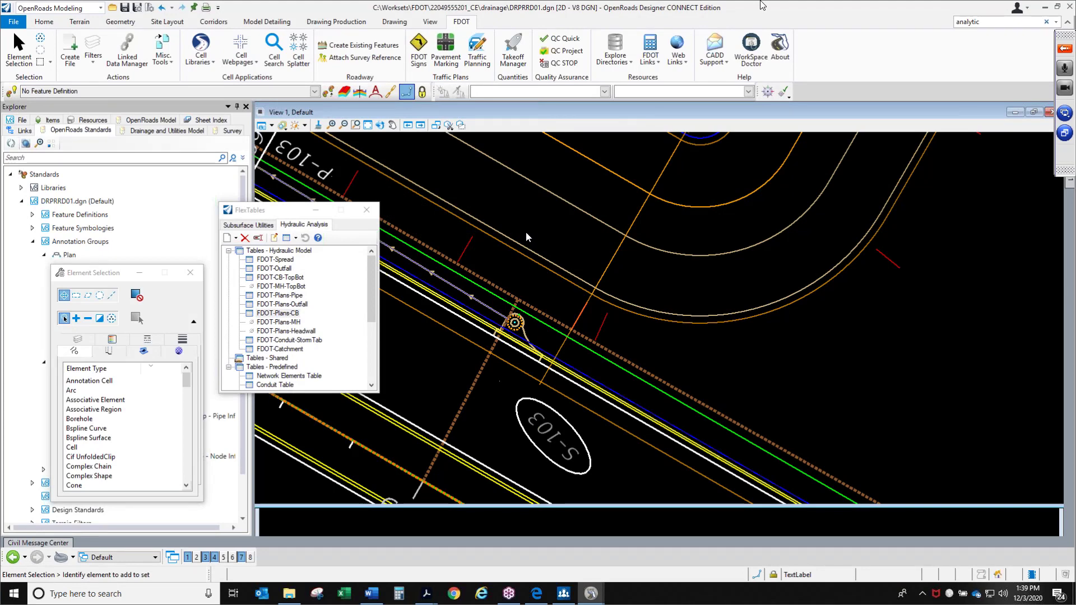
pyautogui.click(366, 210)
# Switch the drawing to the Plan1 Drainage [Sheet] views and show the sheet's profile area
pyautogui.scroll(-5, 362, 377)
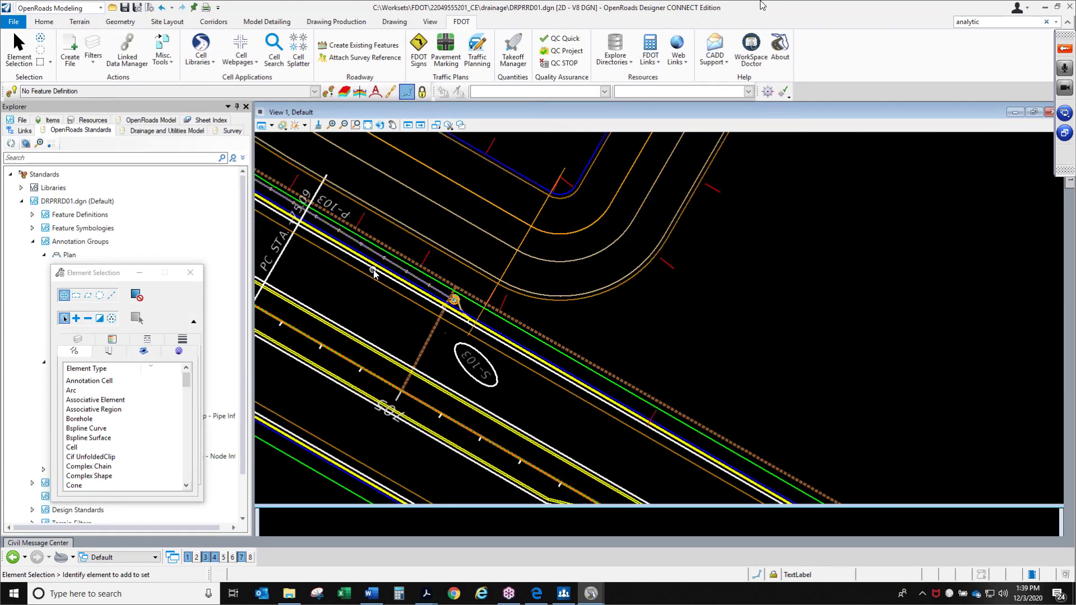
pyautogui.click(123, 557)
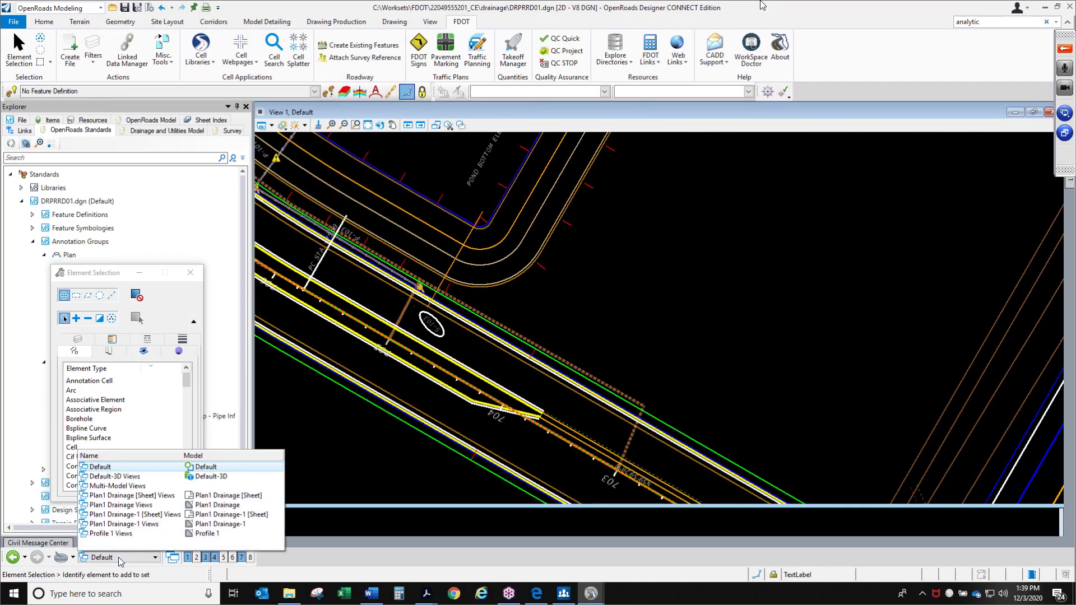
pyautogui.click(134, 495)
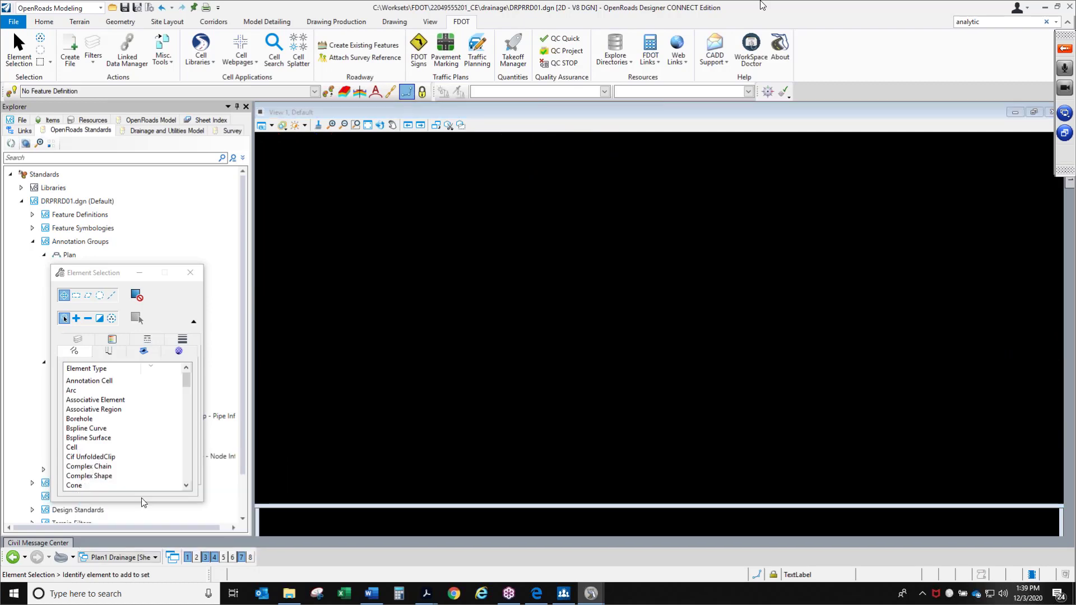
pyautogui.scroll(-5, 386, 349)
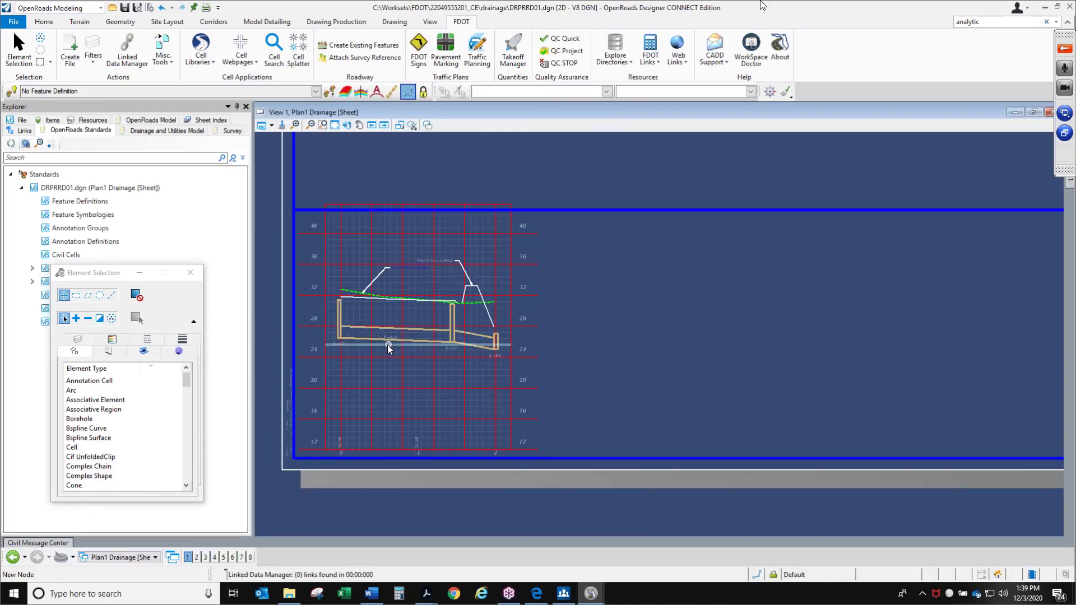
# Switch to the Drainage and Utilities workflow and start the Place Table command for the sheet's empty lower-right frame
pyautogui.scroll(-2, 386, 349)
pyautogui.scroll(3, 644, 268)
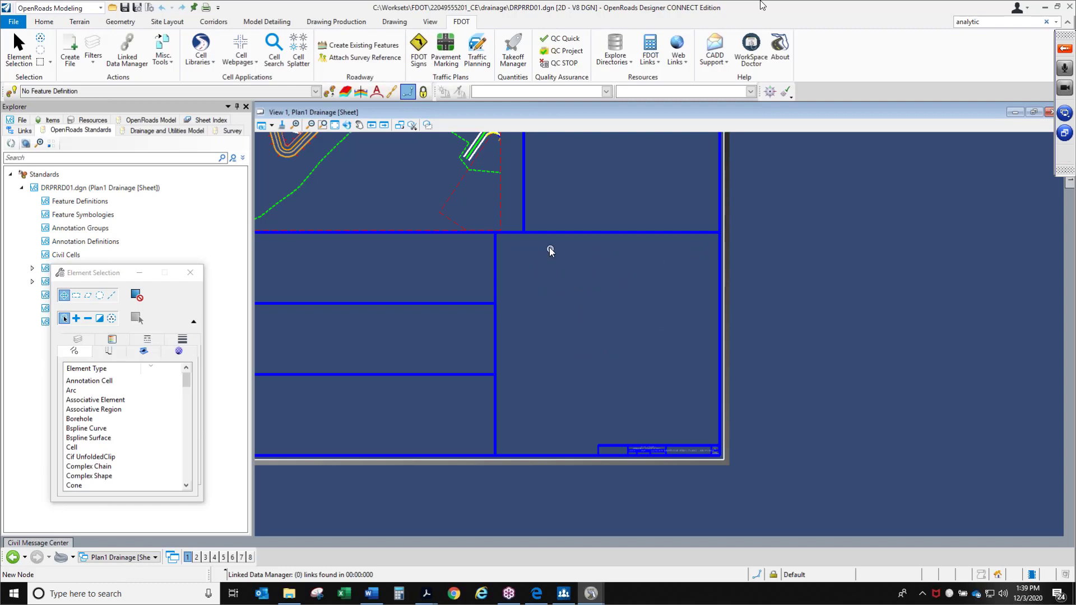
pyautogui.click(526, 211)
pyautogui.moveTo(543, 247); pyautogui.dragTo(530, 214)
pyautogui.click(533, 220)
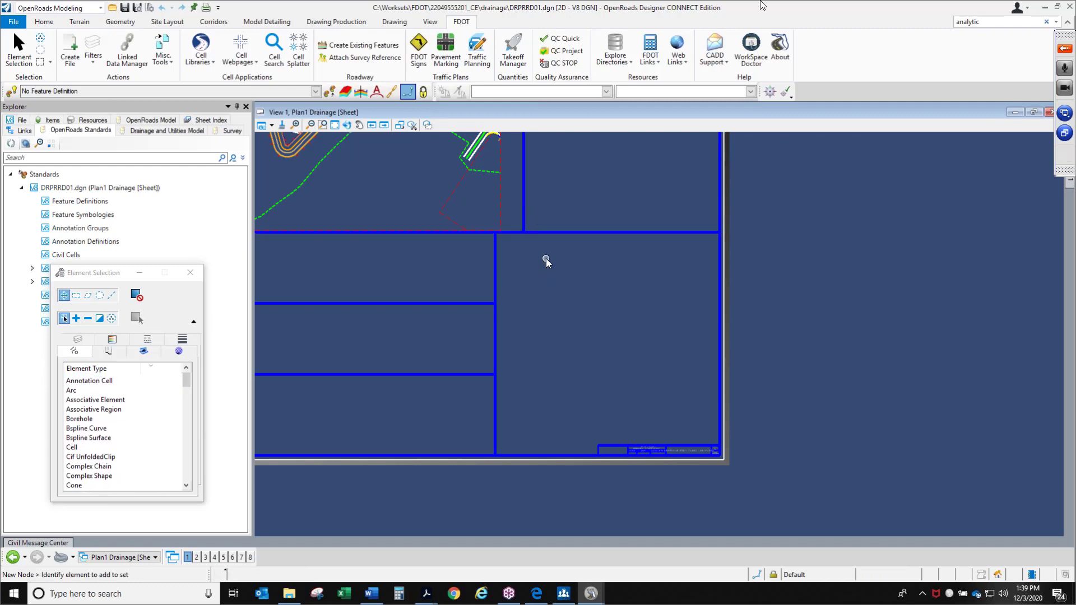
pyautogui.scroll(2, 546, 256)
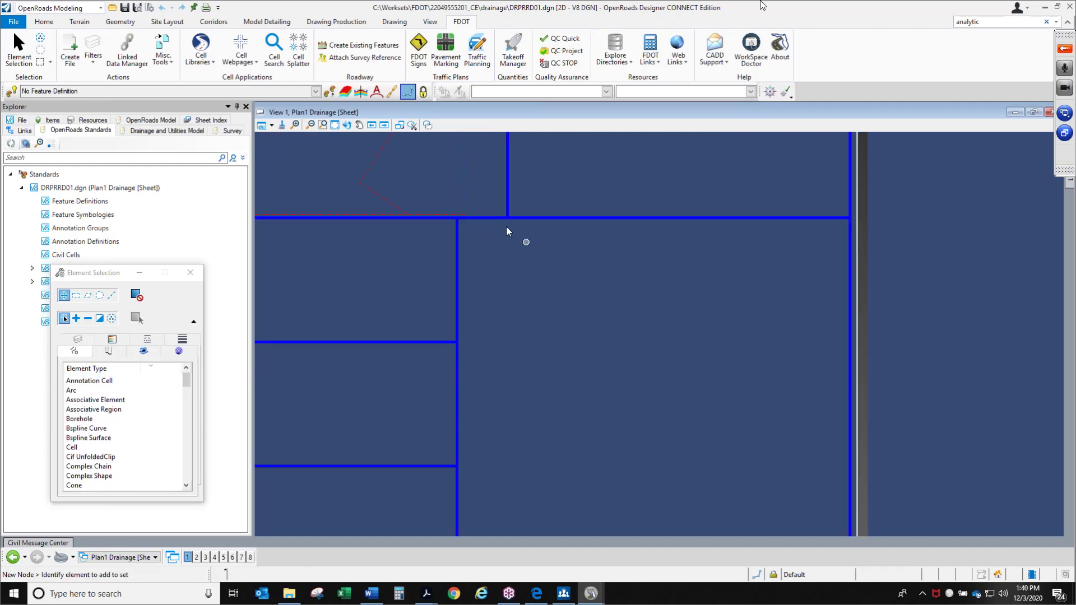
pyautogui.click(74, 12)
pyautogui.click(74, 12)
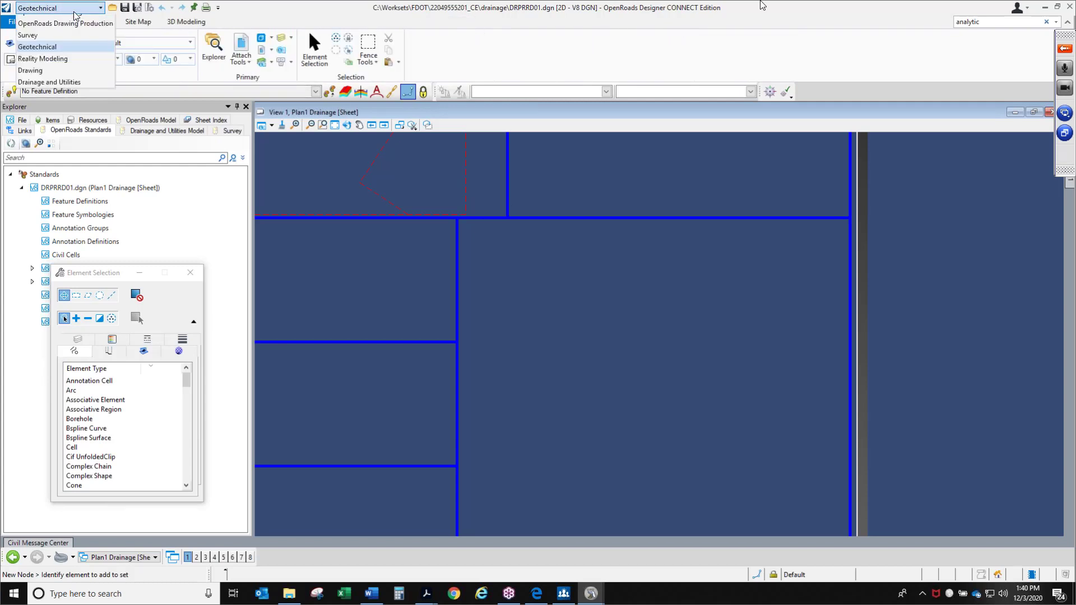
pyautogui.click(56, 91)
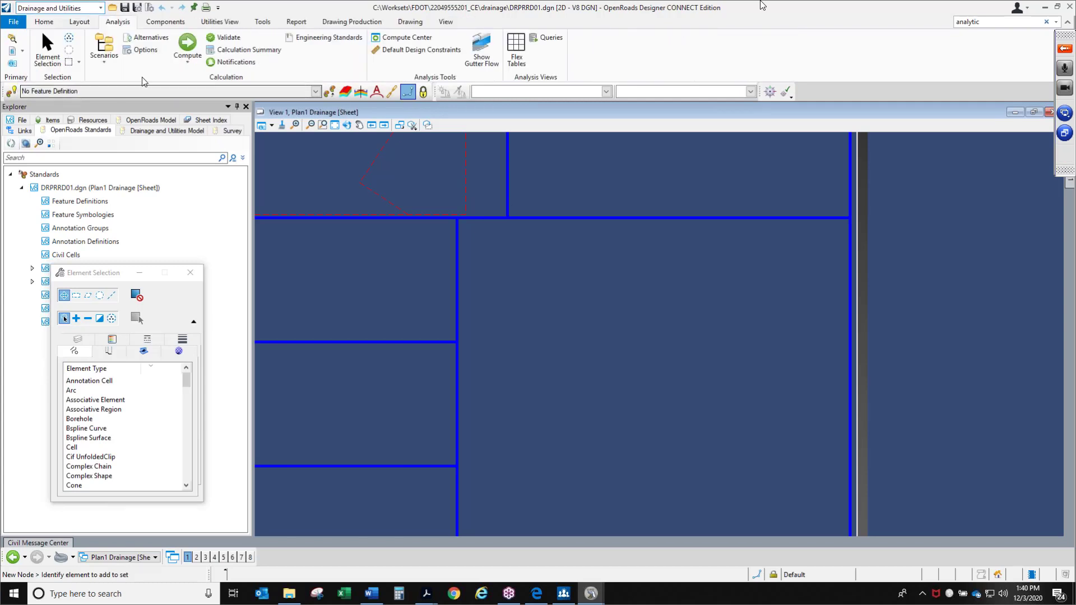
pyautogui.click(369, 26)
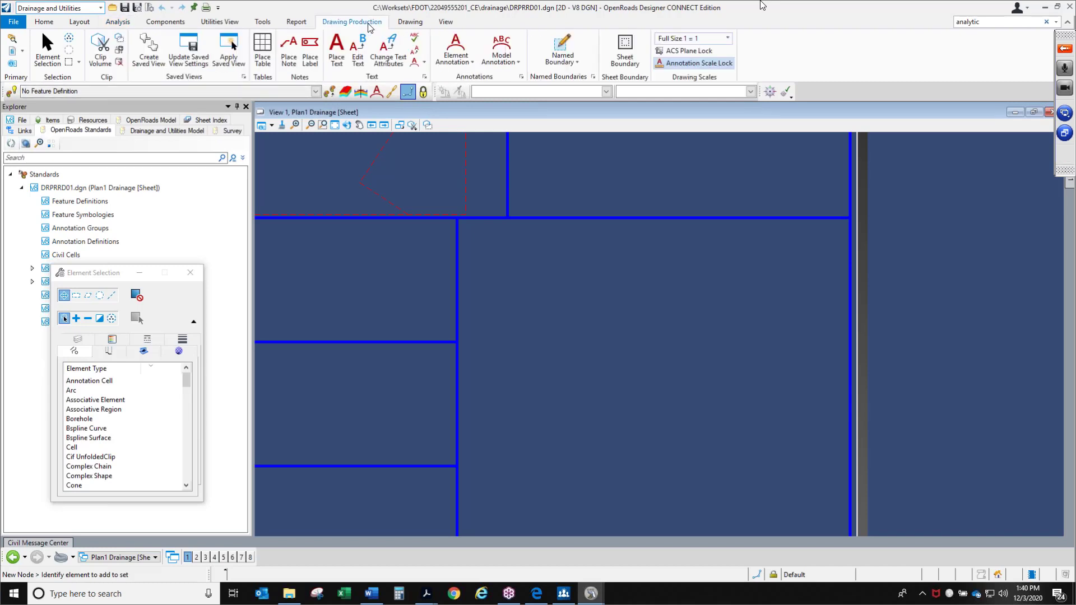
pyautogui.click(267, 69)
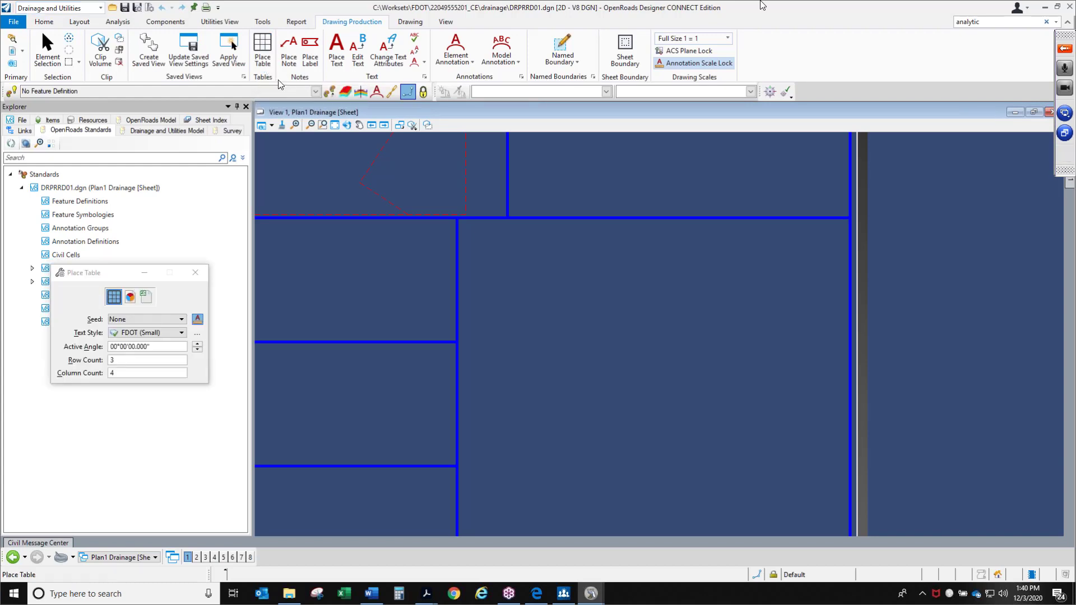
# Set the table source to a file and load PLANS-CB.xlsx from the eng_data folder
pyautogui.moveTo(92, 276); pyautogui.dragTo(448, 235)
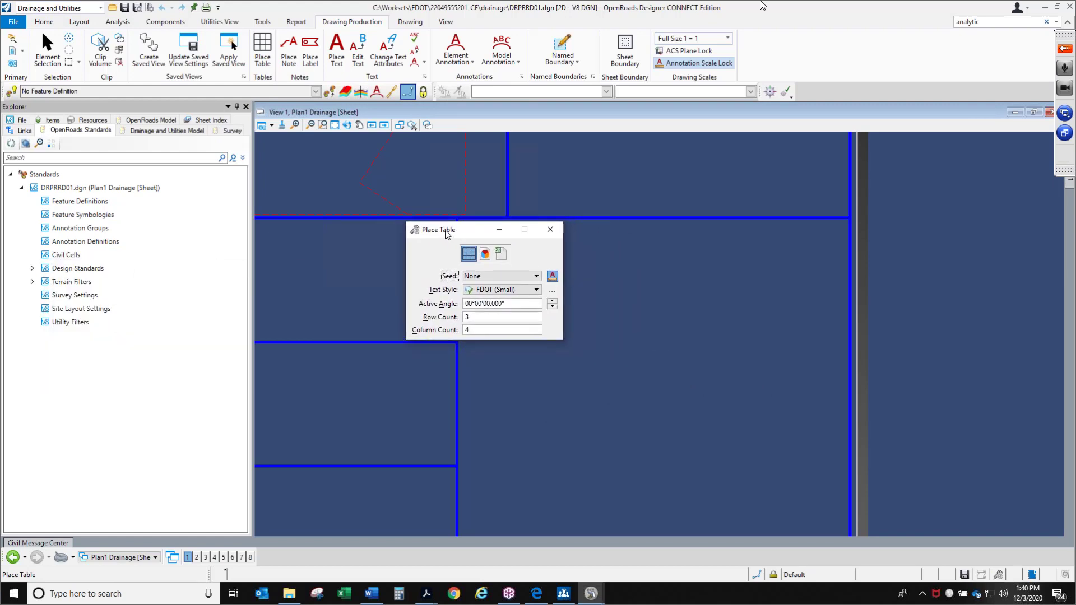
pyautogui.click(506, 255)
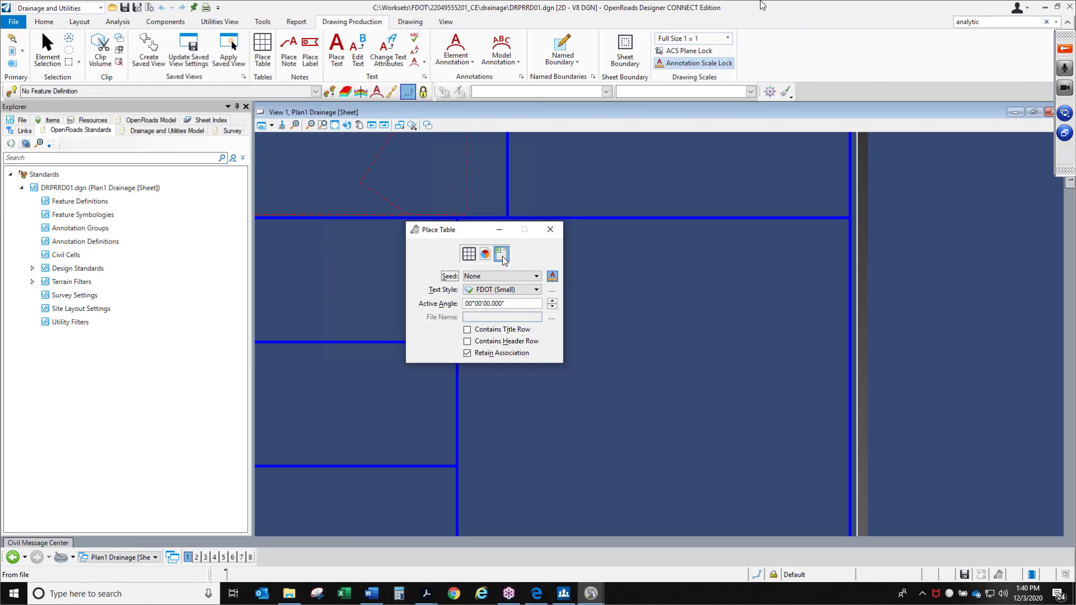
pyautogui.click(552, 318)
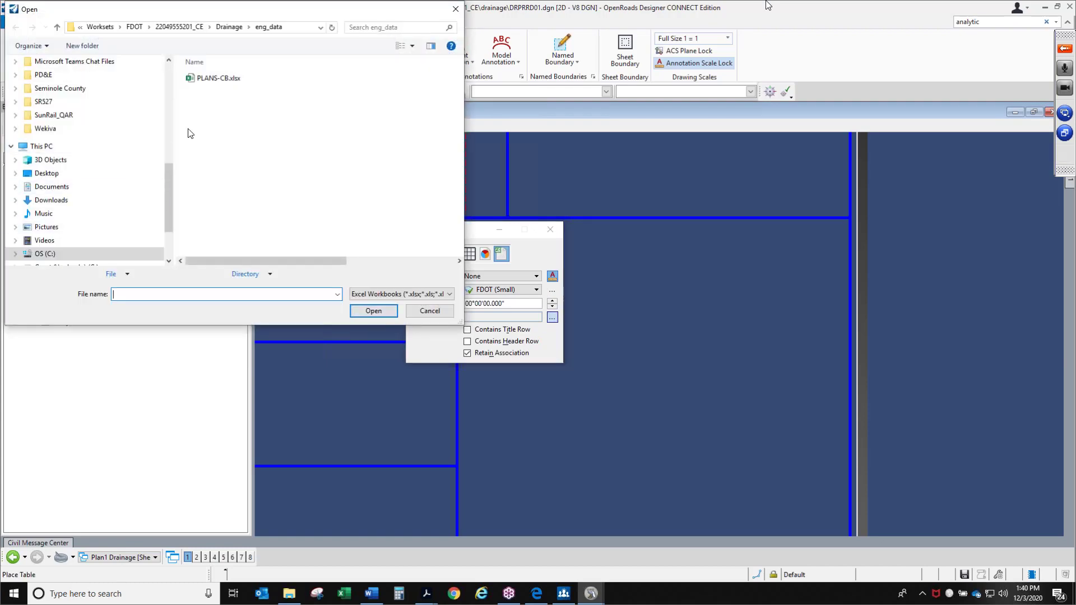
pyautogui.click(217, 82)
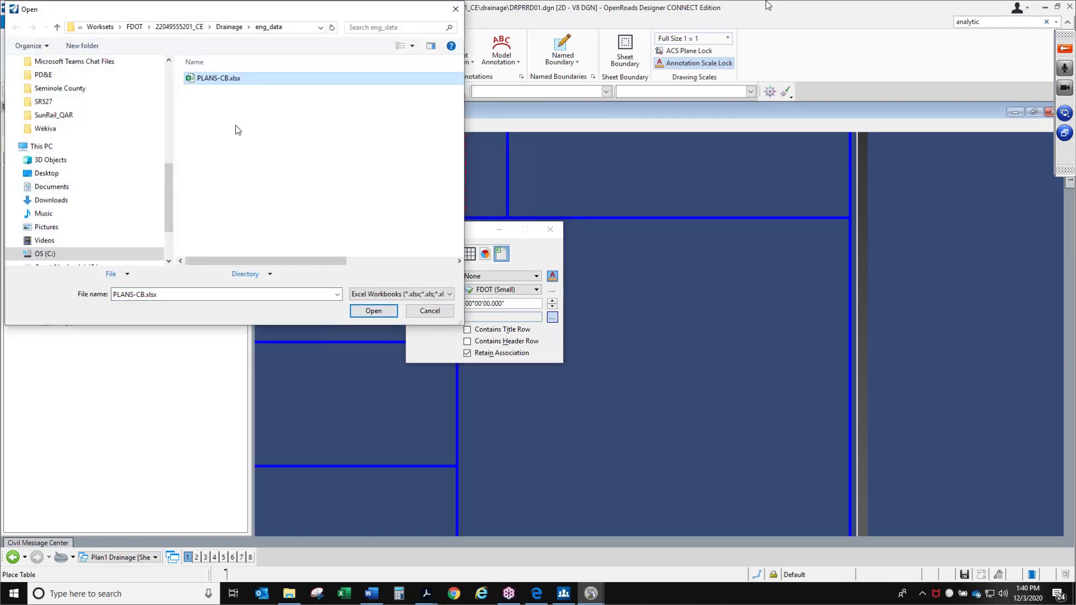
pyautogui.click(374, 311)
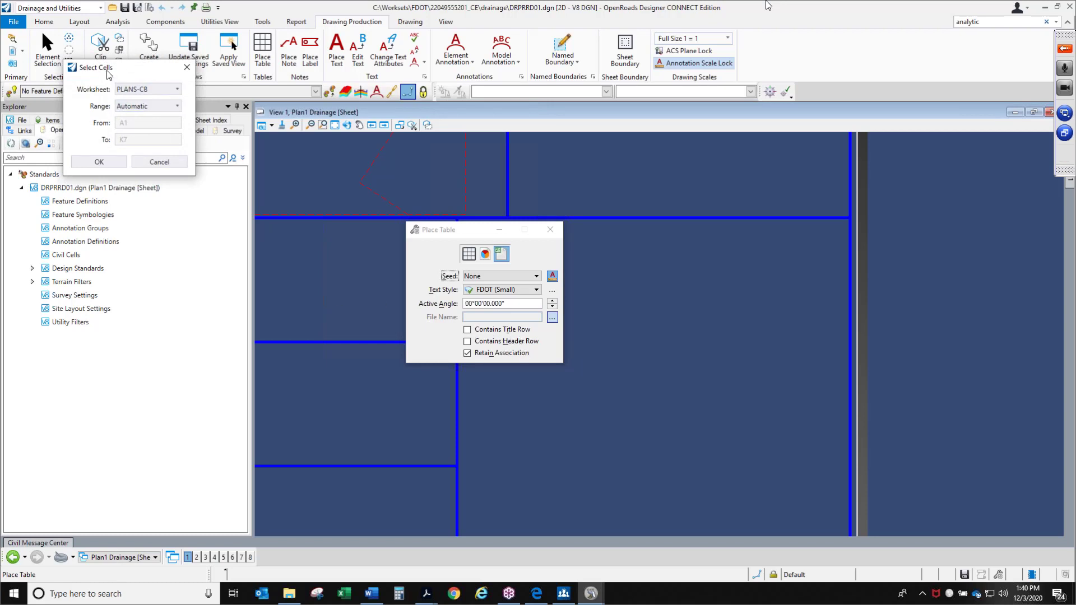
# Review the cell range options and accept the PLANS-CB worksheet with the Automatic range
pyautogui.moveTo(106, 68); pyautogui.dragTo(314, 234)
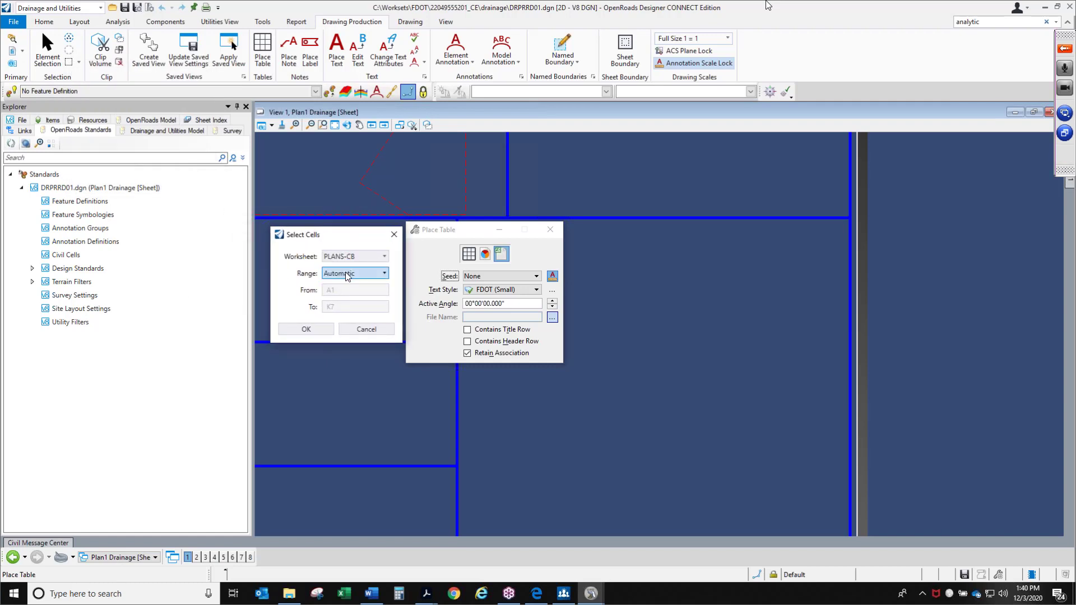
pyautogui.doubleClick(346, 291)
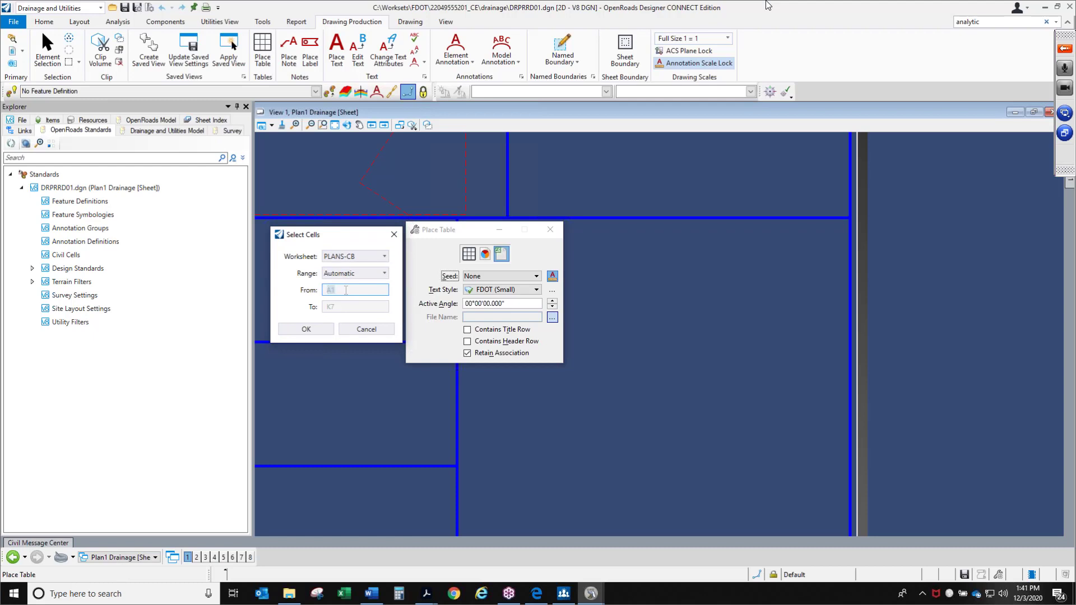
pyautogui.moveTo(344, 306); pyautogui.dragTo(318, 306)
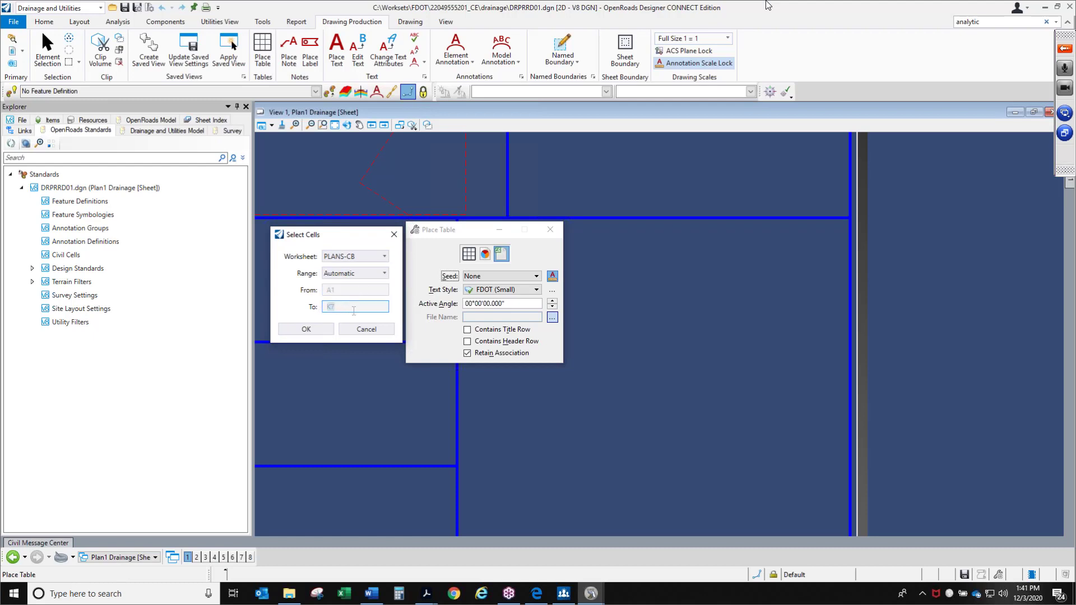
pyautogui.click(384, 275)
pyautogui.click(393, 277)
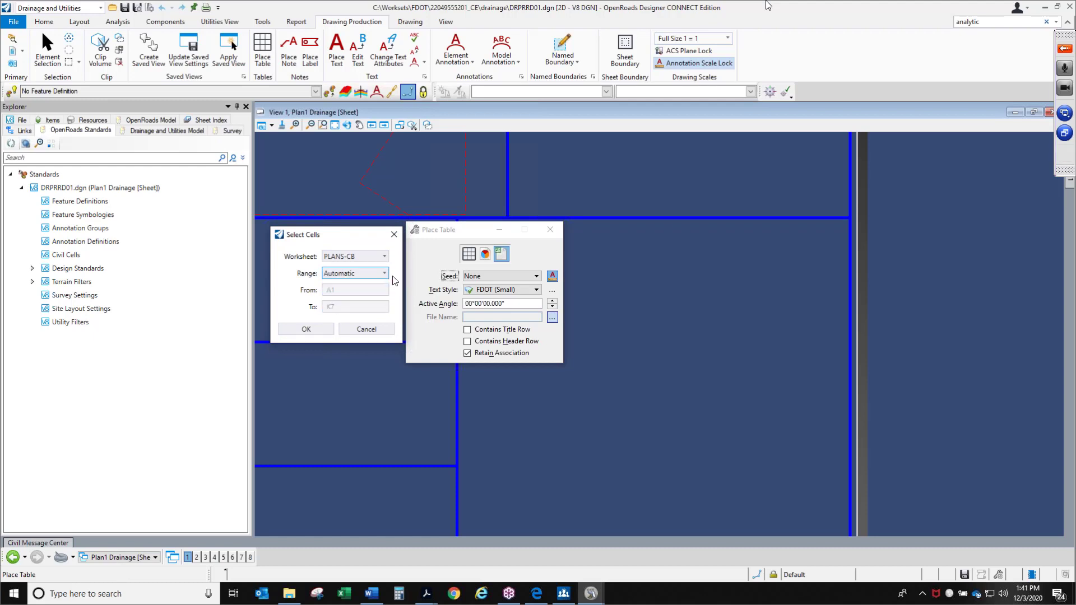
pyautogui.click(380, 275)
pyautogui.click(394, 267)
pyautogui.click(307, 329)
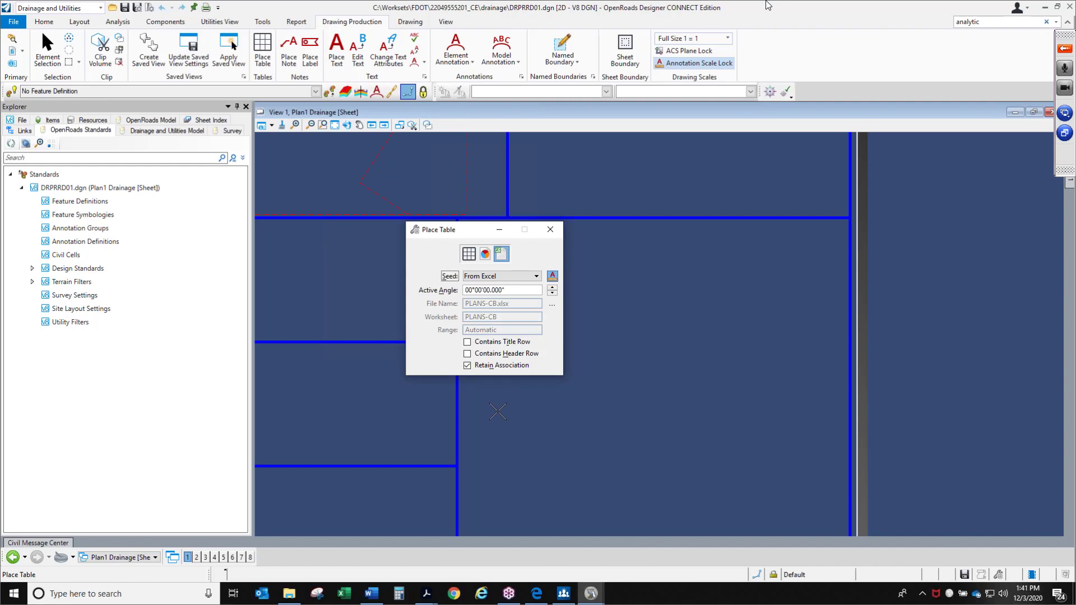
# Mark the Excel table as containing a title row and a header row, and place it near the top of the lower-right sheet frame
pyautogui.click(497, 412)
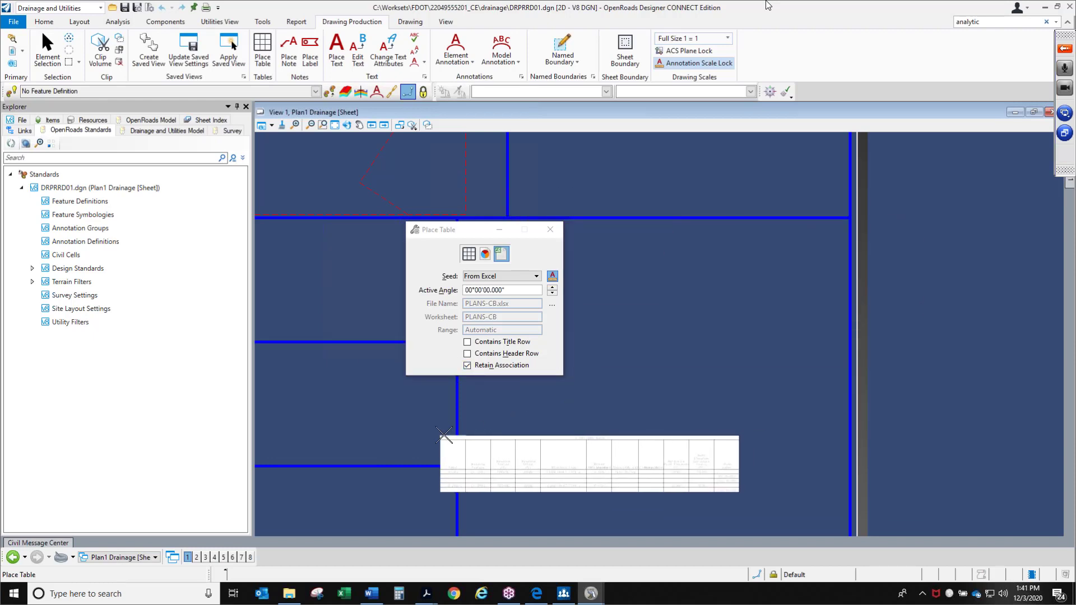
pyautogui.click(468, 342)
pyautogui.click(468, 353)
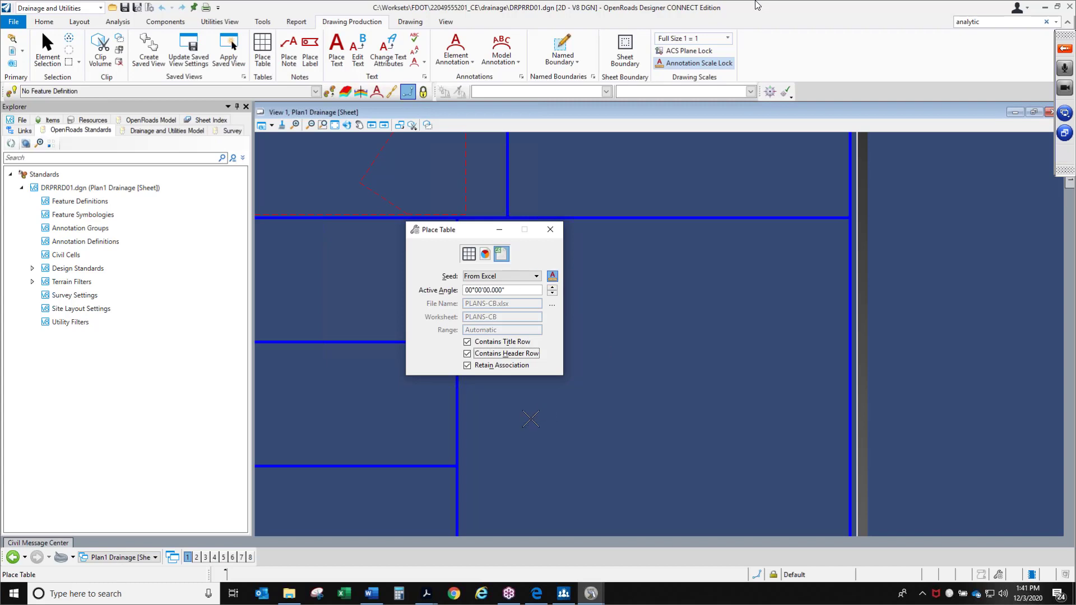
pyautogui.click(530, 418)
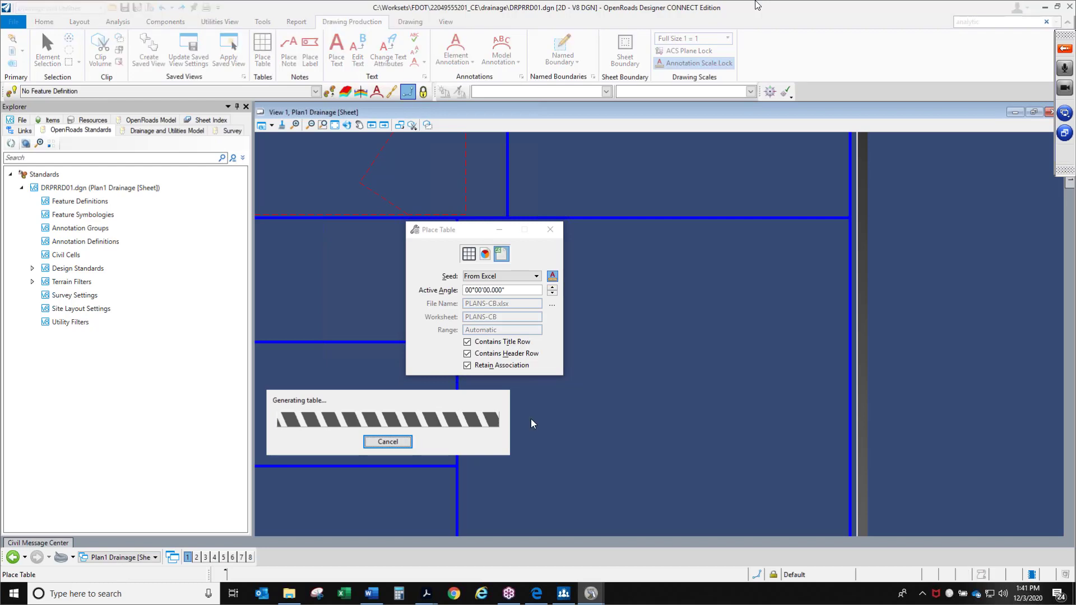
pyautogui.scroll(-4, 667, 426)
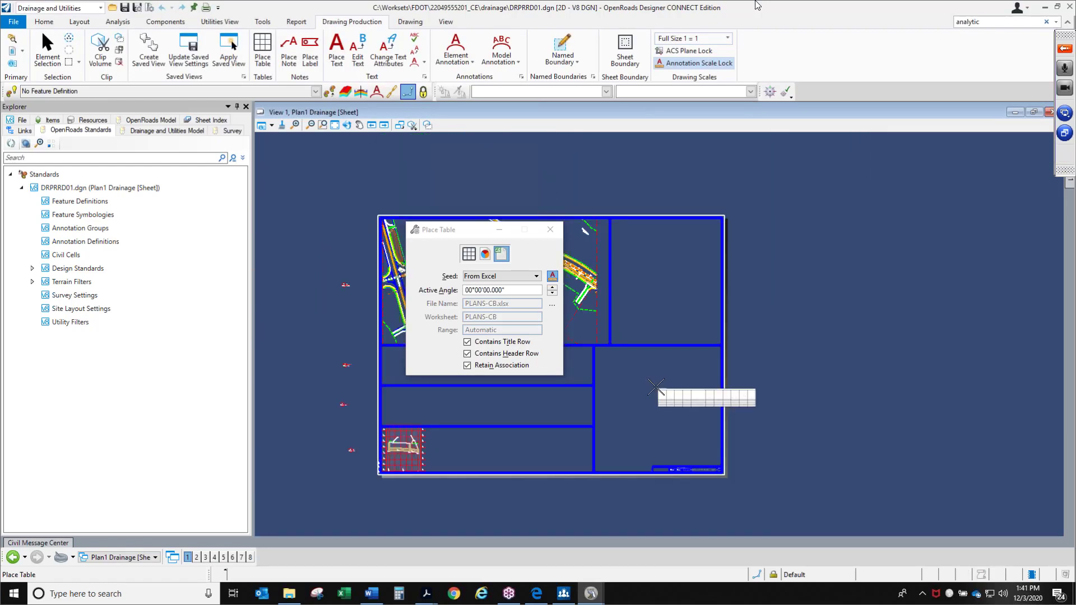
pyautogui.scroll(4, 594, 348)
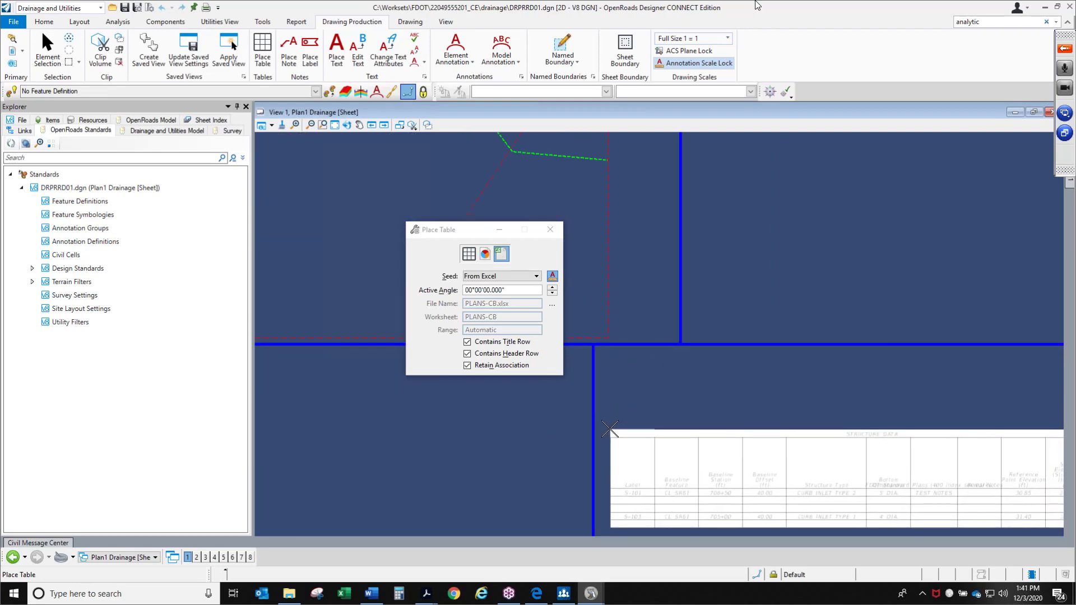
pyautogui.click(610, 429)
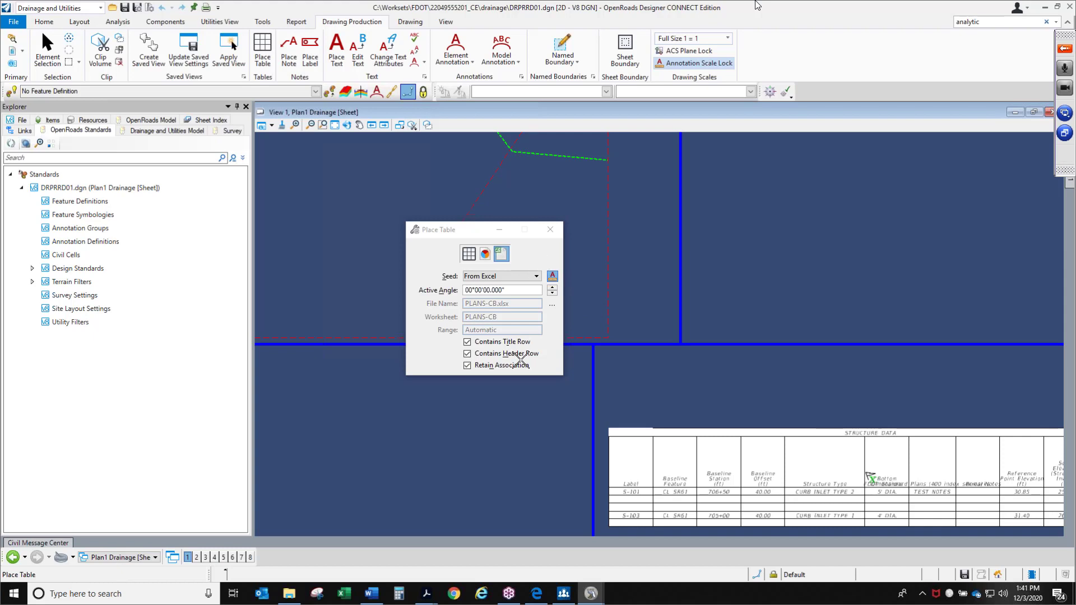
pyautogui.rightClick(510, 436)
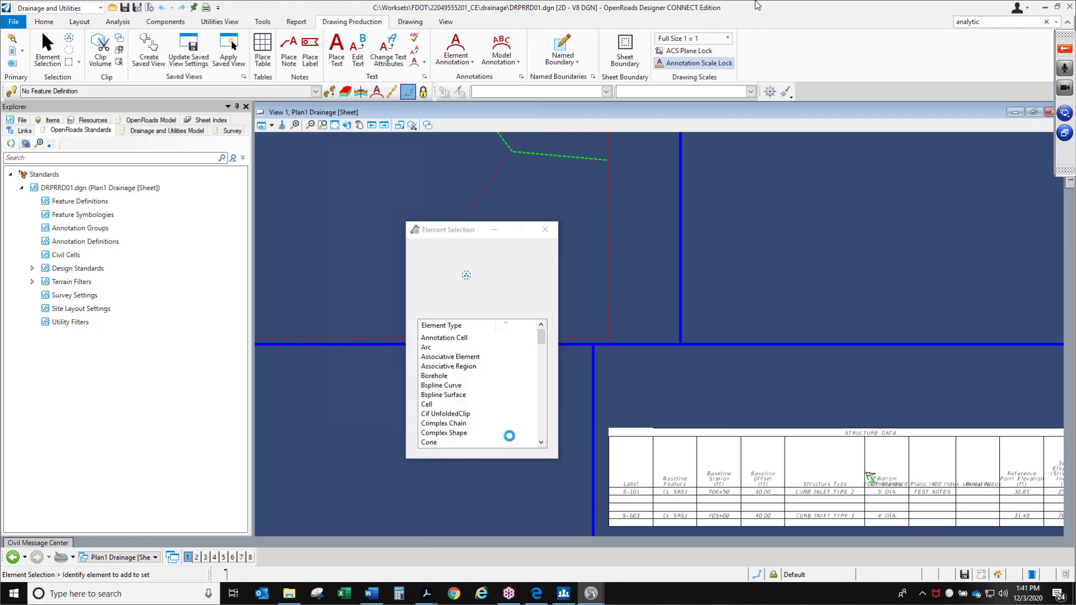
# Examine the size and contents of the placed structure data table within its sheet frame
pyautogui.scroll(-2, 612, 427)
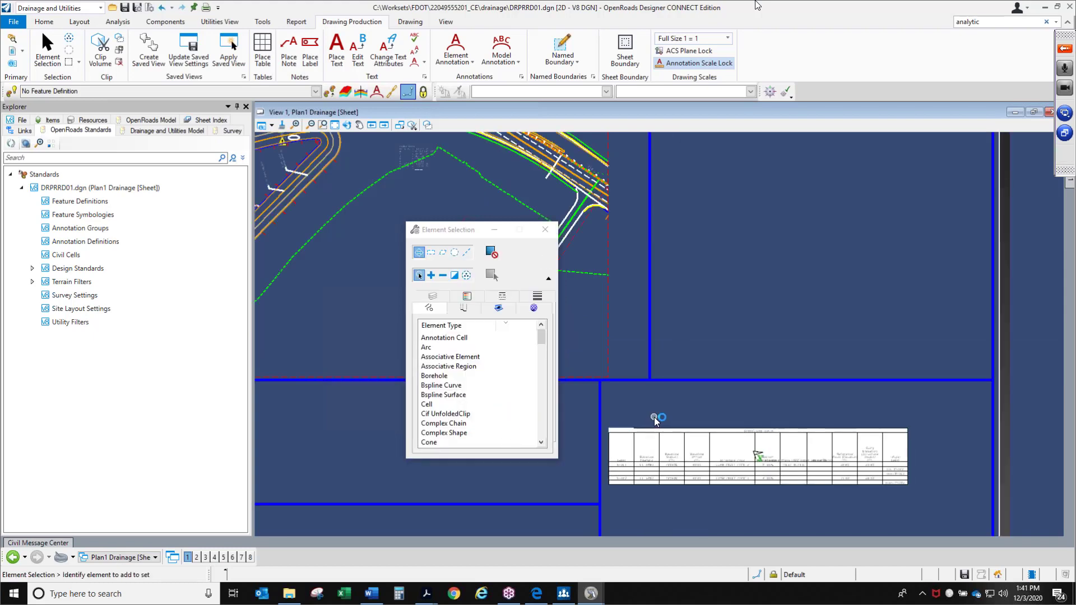
pyautogui.scroll(-2, 629, 365)
pyautogui.scroll(2, 714, 457)
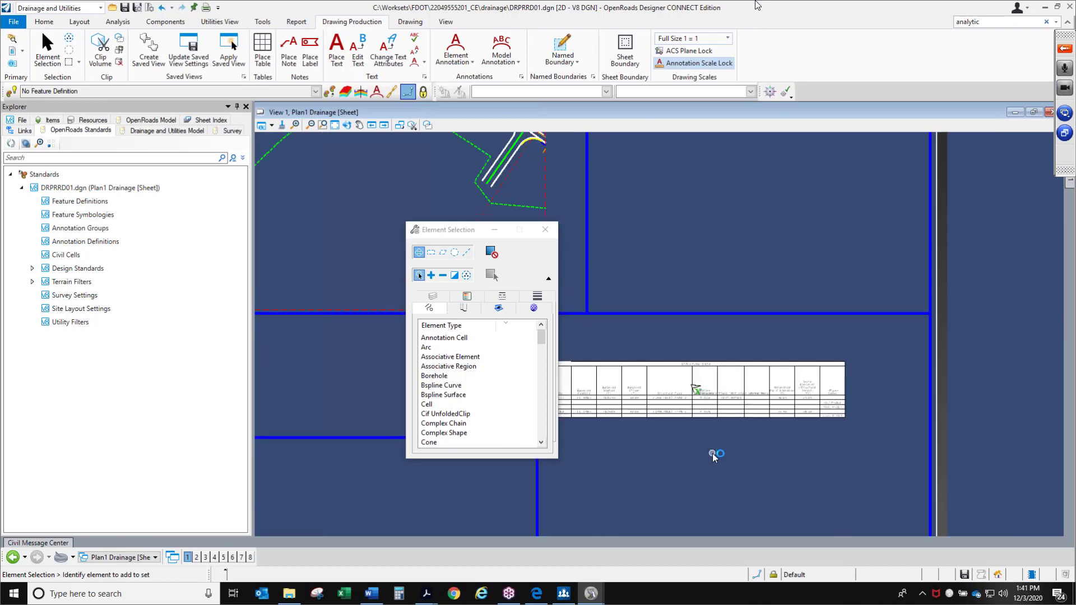
pyautogui.moveTo(470, 230); pyautogui.dragTo(266, 256)
pyautogui.scroll(2, 719, 416)
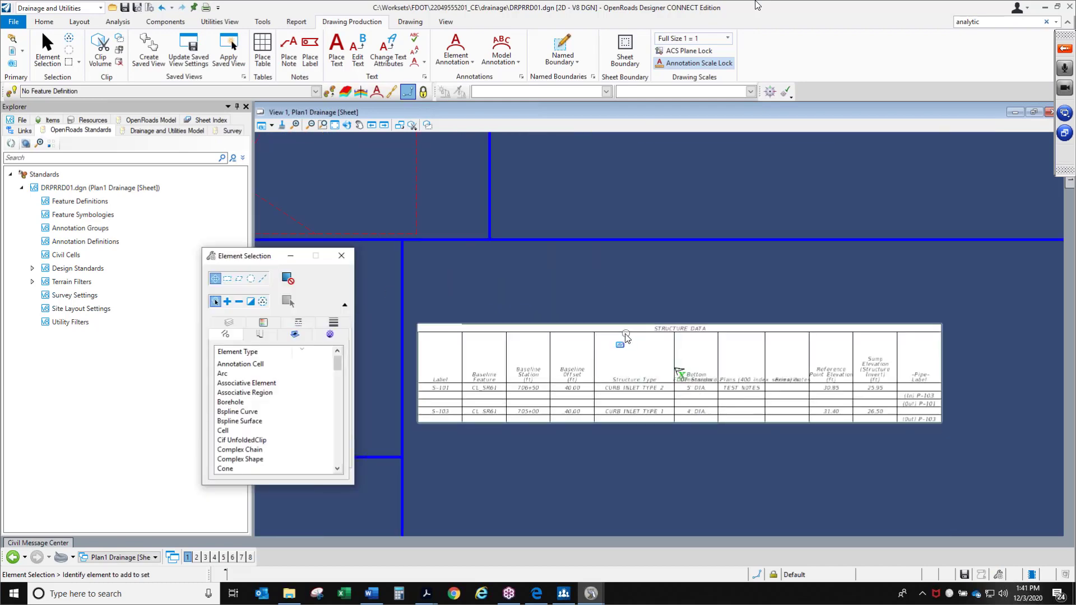
pyautogui.scroll(-2, 441, 363)
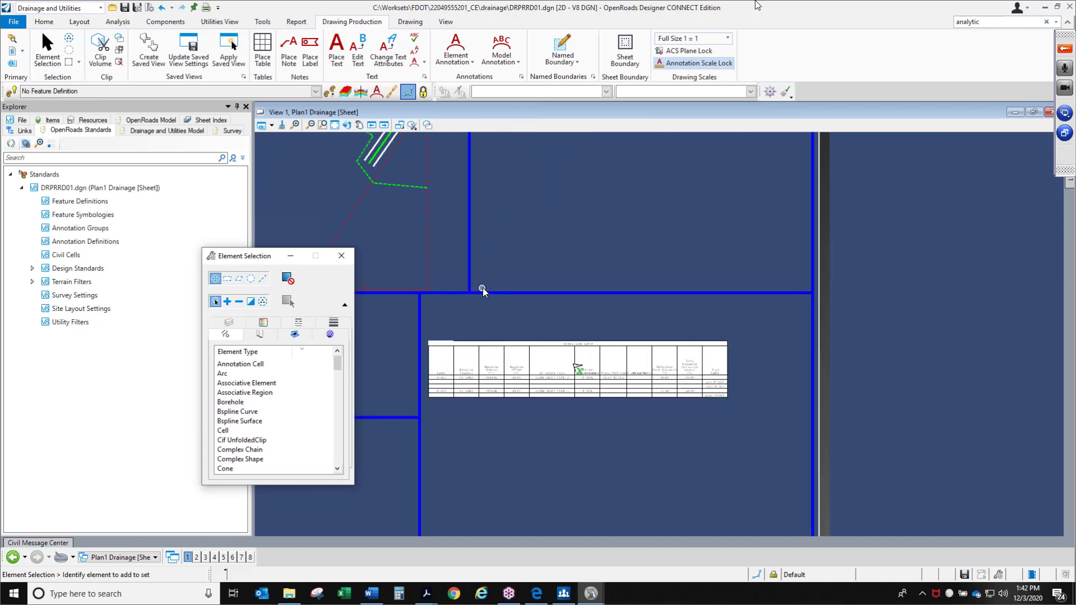
pyautogui.click(525, 342)
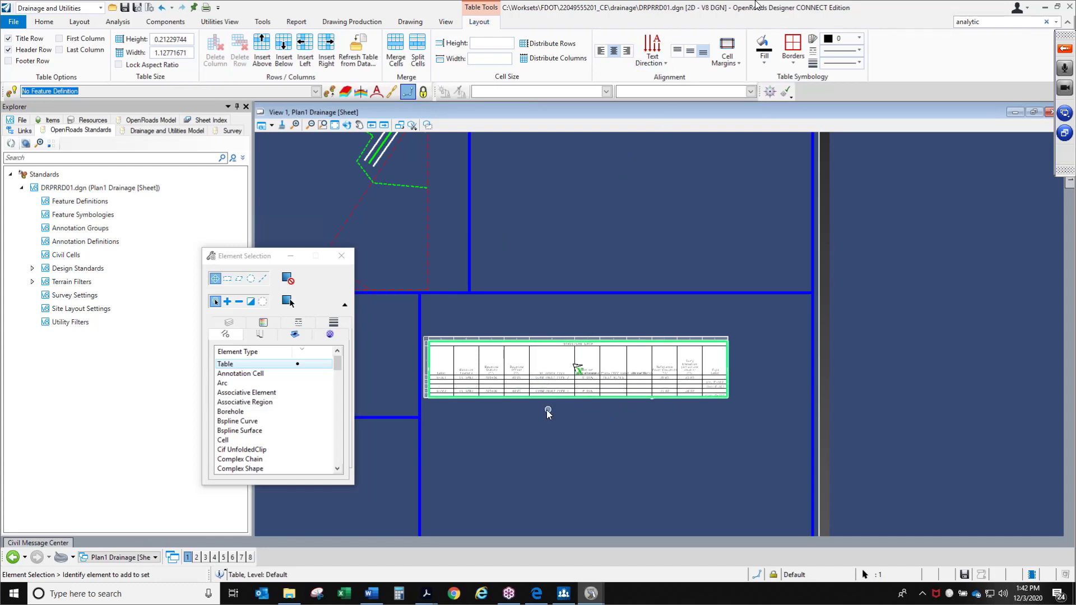
pyautogui.click(536, 427)
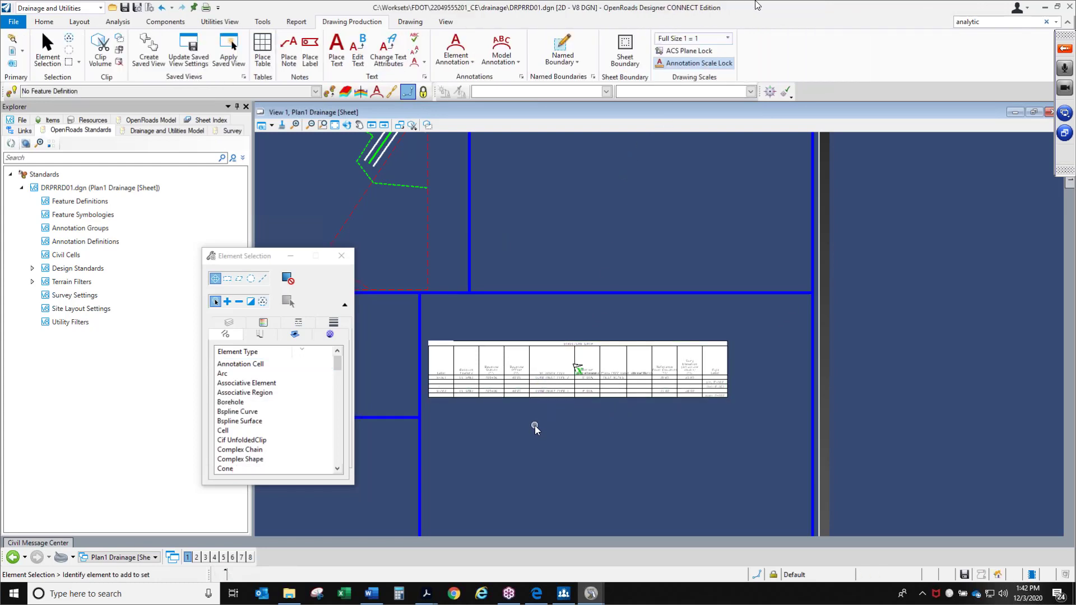
# Break the FDOT Standard Plans header text into three lines: "FDOT Standard Plans", "(400 index series)" and "Notes"
pyautogui.scroll(2, 536, 427)
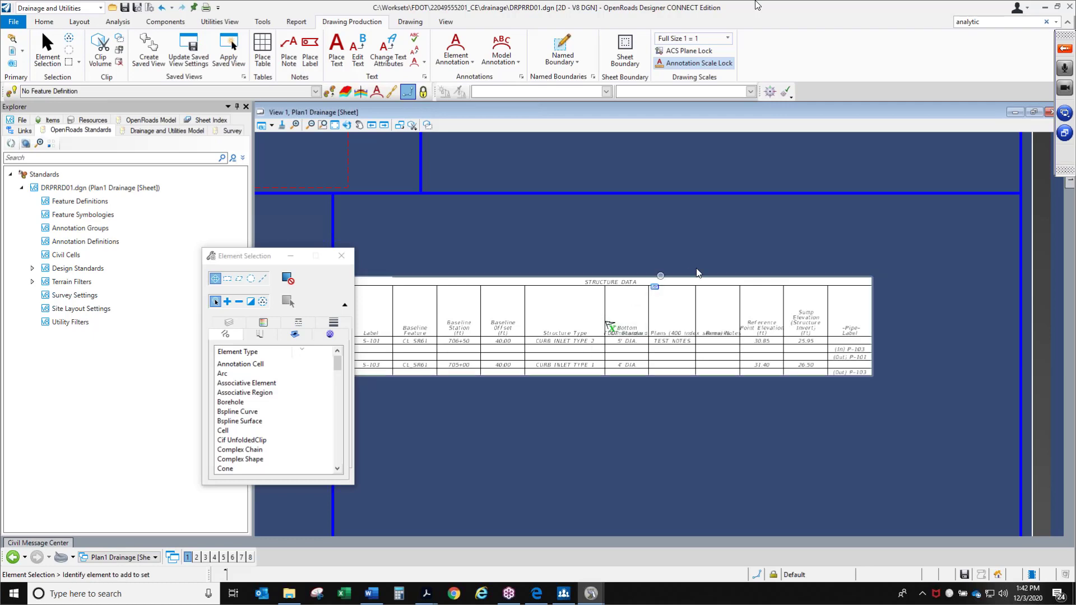
pyautogui.scroll(-2, 697, 261)
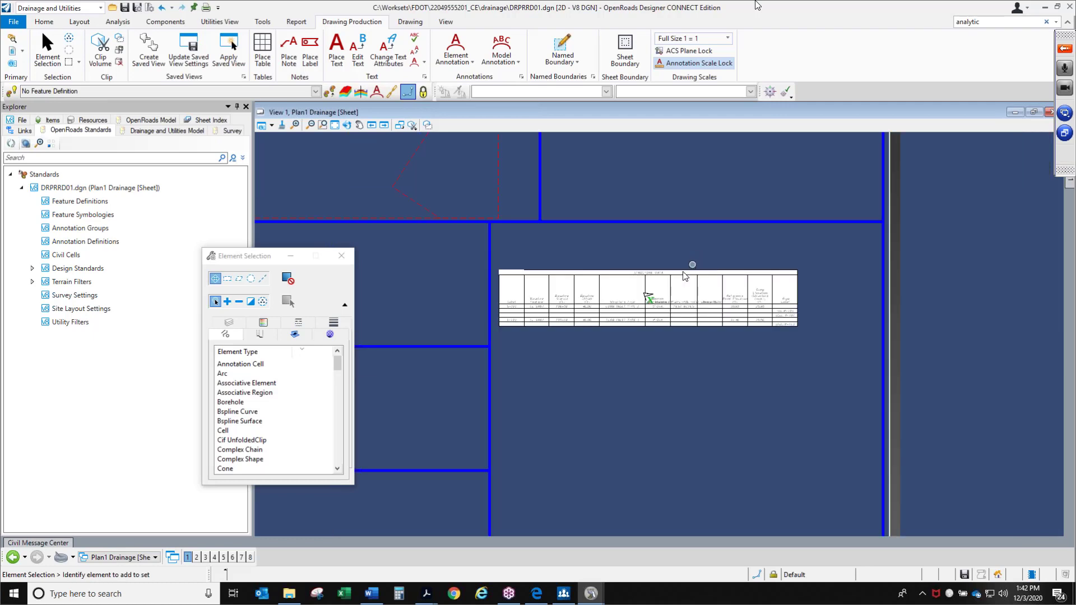
pyautogui.scroll(2, 694, 309)
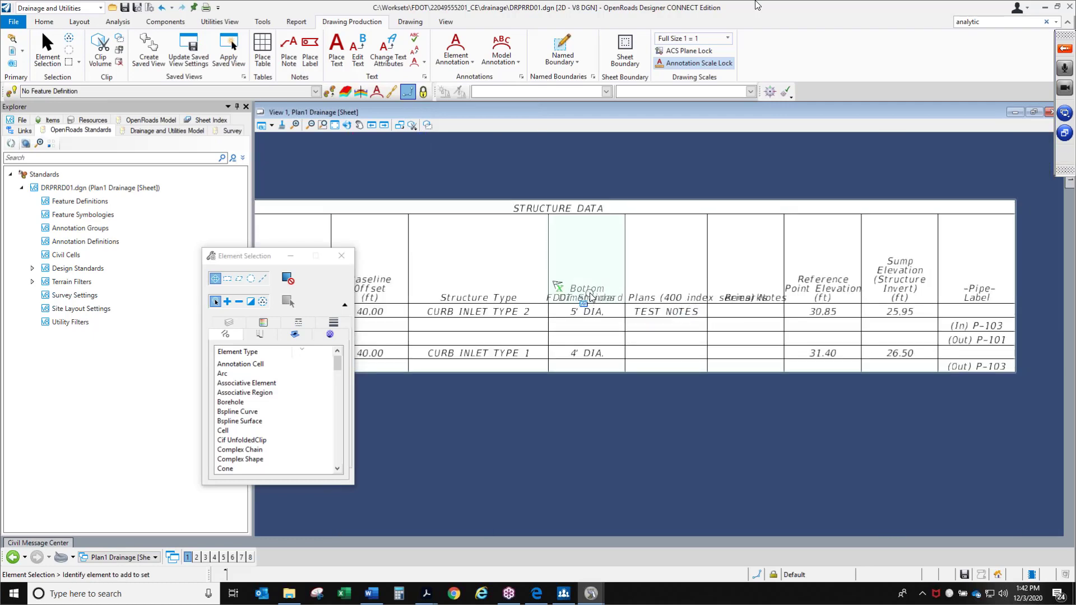
pyautogui.doubleClick(683, 281)
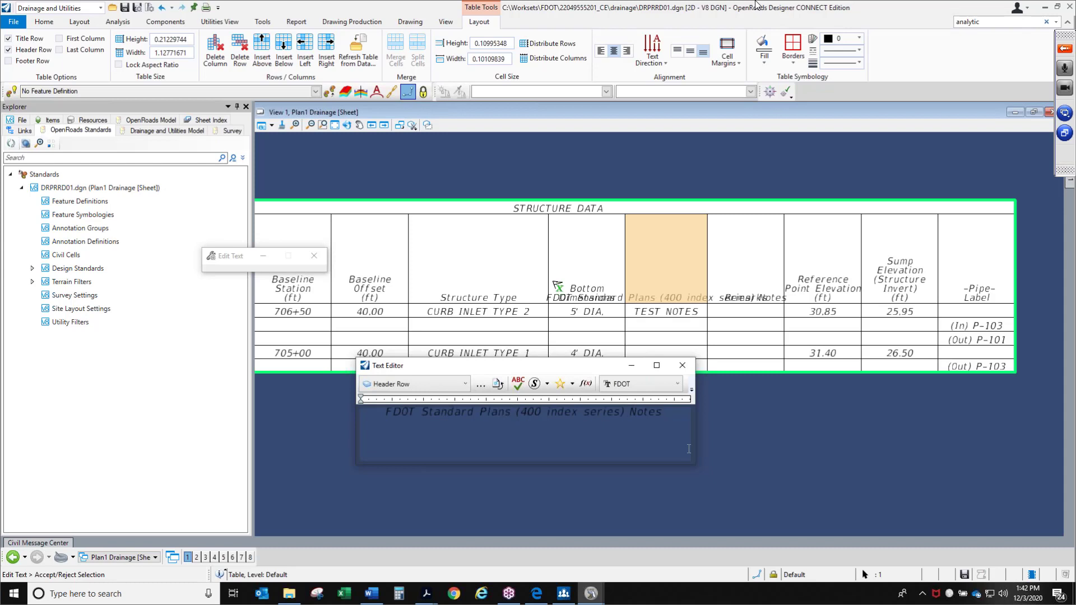
pyautogui.press('Return')
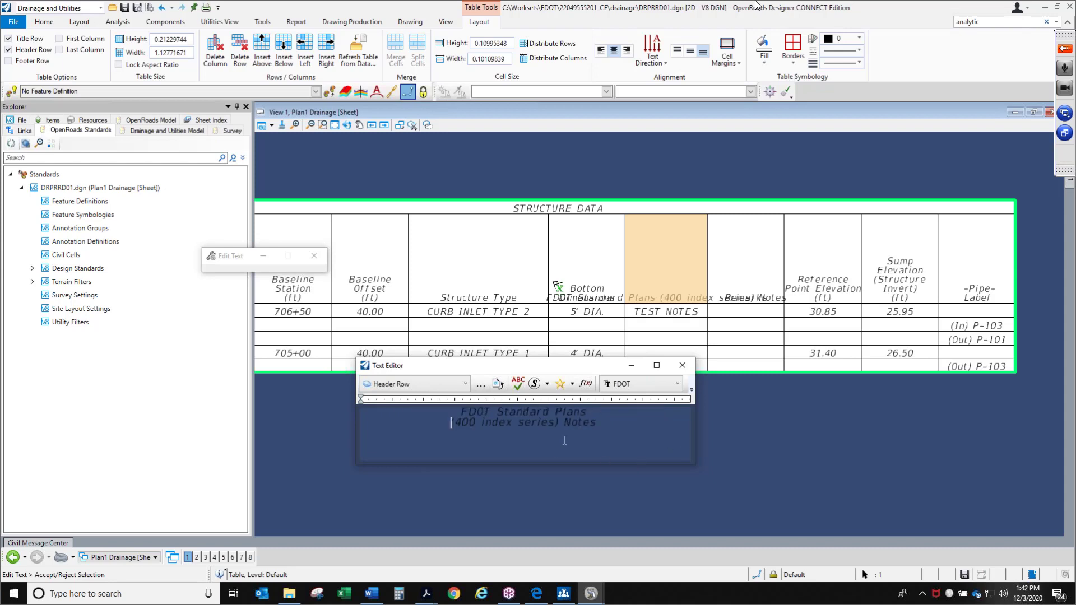
pyautogui.click(570, 427)
pyautogui.press('Return')
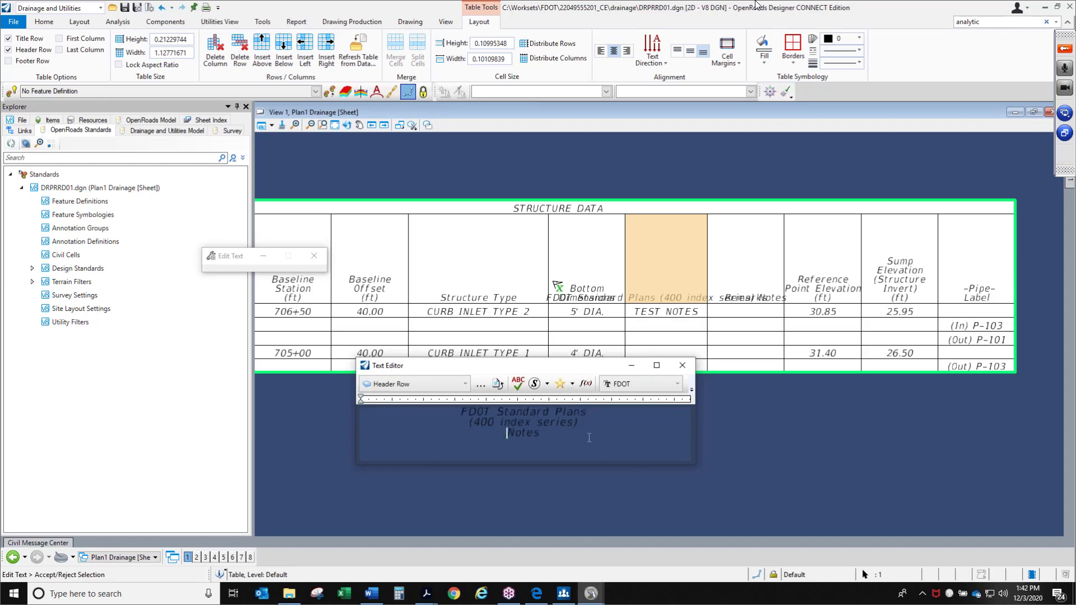
pyautogui.click(720, 447)
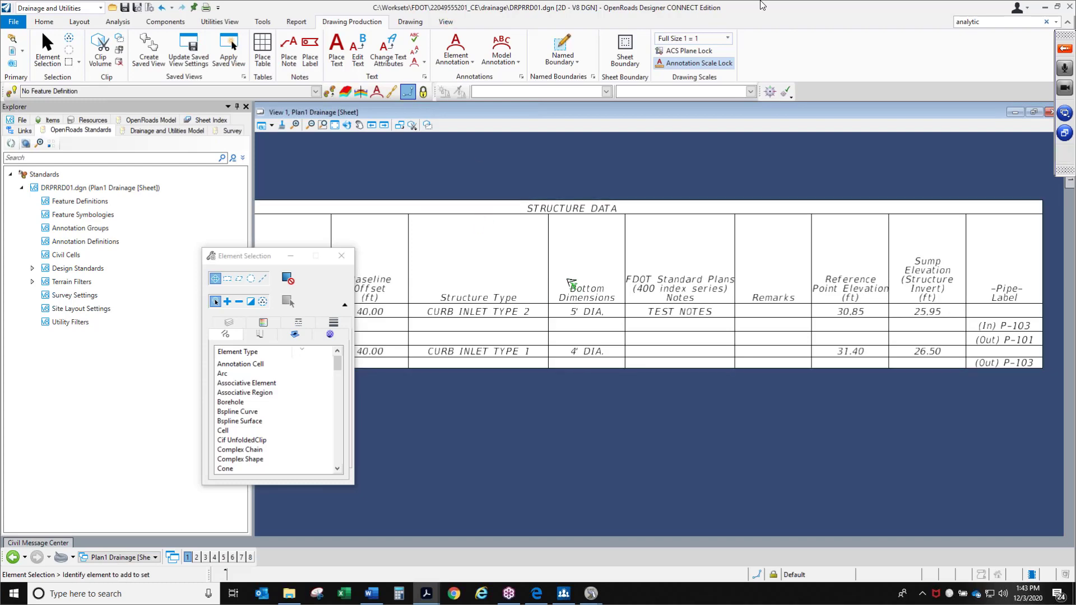
# Switch to FDM_Exhibit916-1.pdf in Adobe Acrobat and compare the Optional Pipe groups in Pipe Data with the Optional Materials Tabulation
pyautogui.moveTo(459, 1); pyautogui.dragTo(467, 201)
pyautogui.click(622, 194)
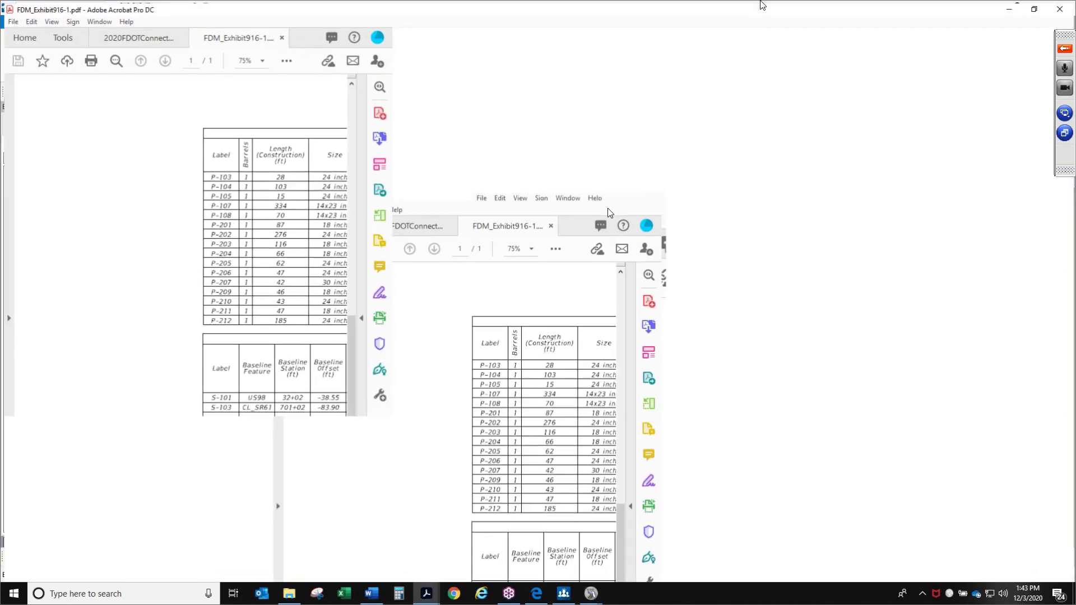
pyautogui.moveTo(556, 355); pyautogui.dragTo(512, 336)
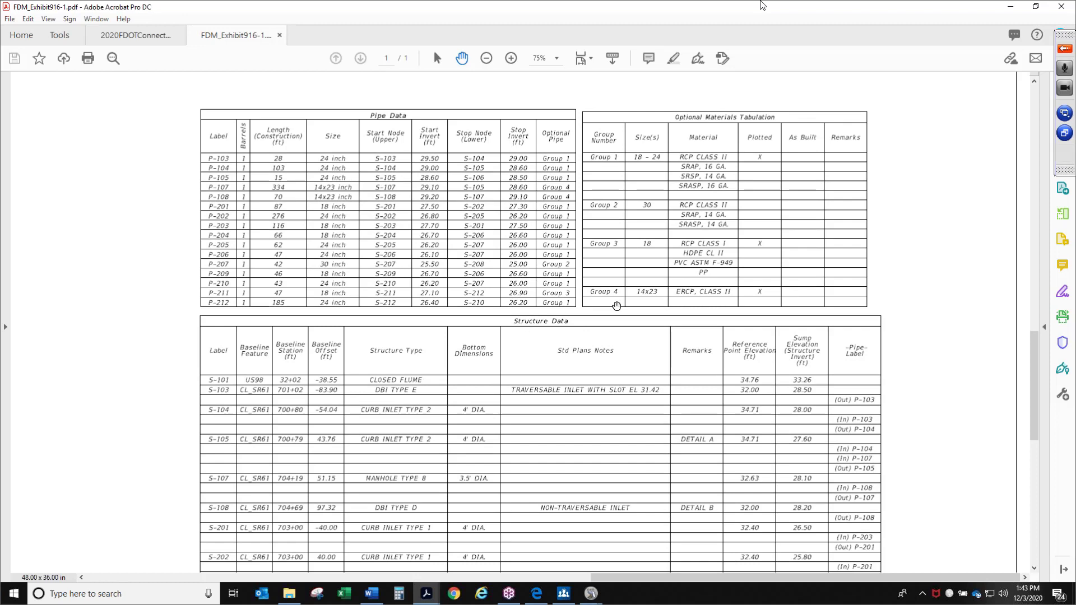
pyautogui.click(511, 58)
pyautogui.moveTo(244, 197); pyautogui.dragTo(56, 217)
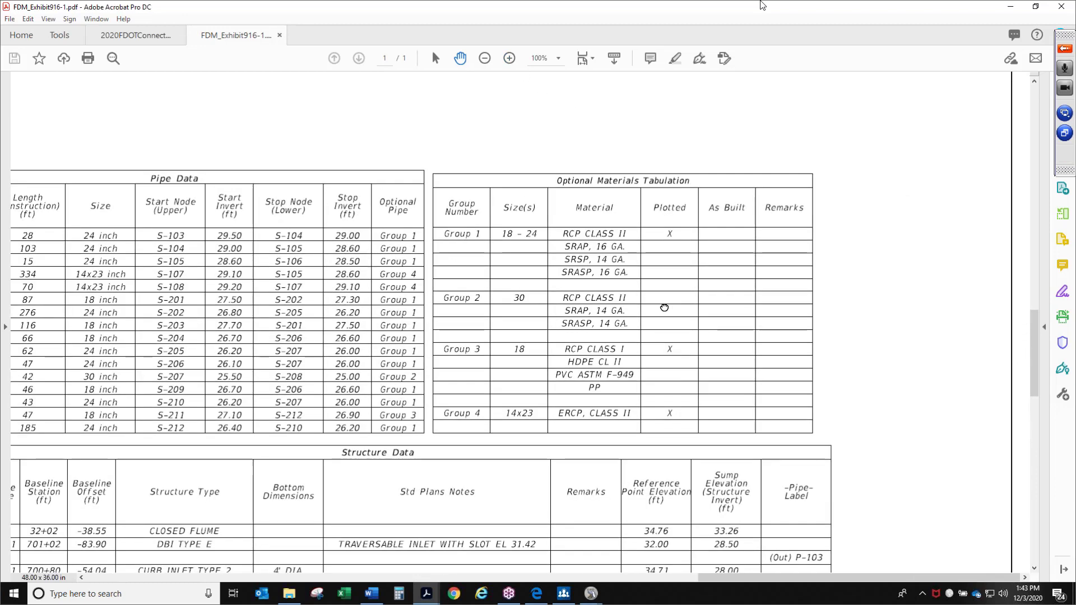
pyautogui.moveTo(665, 304); pyautogui.dragTo(630, 256)
pyautogui.click(510, 58)
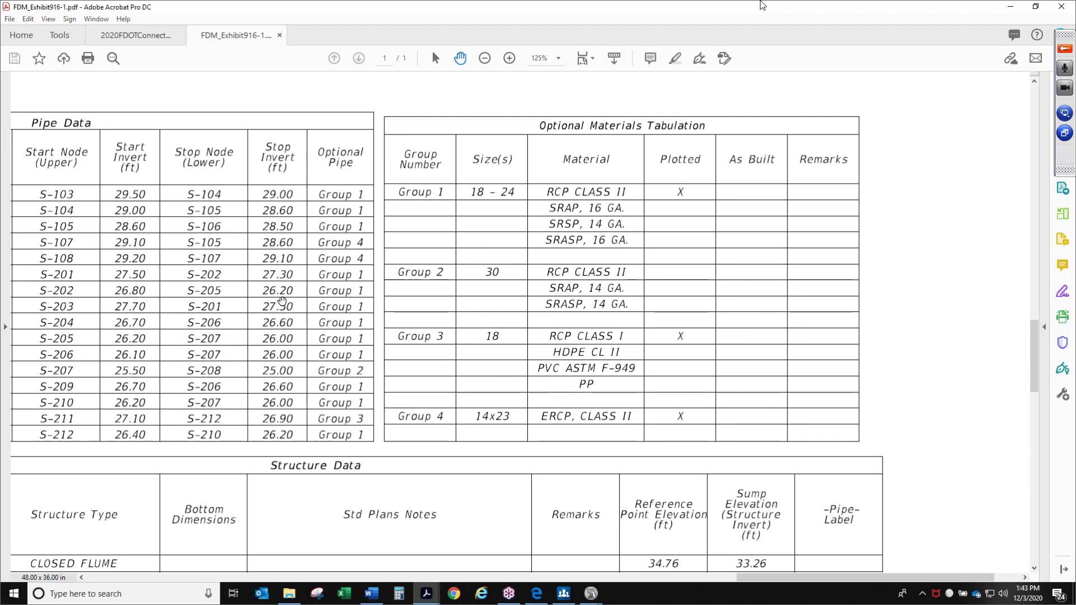
pyautogui.moveTo(282, 300); pyautogui.dragTo(568, 312)
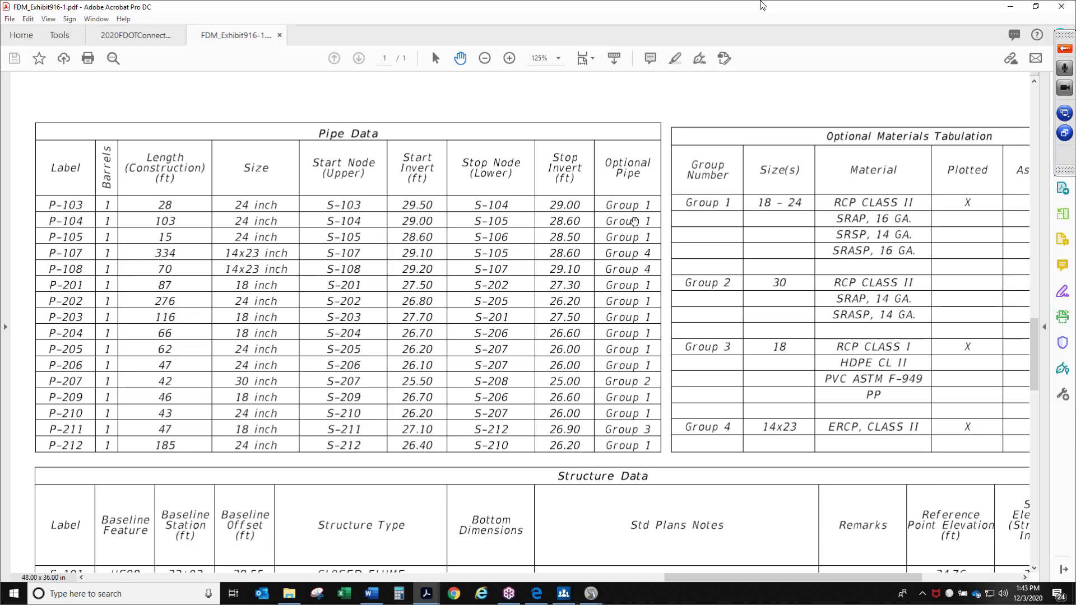
pyautogui.hscroll(2, 636, 221)
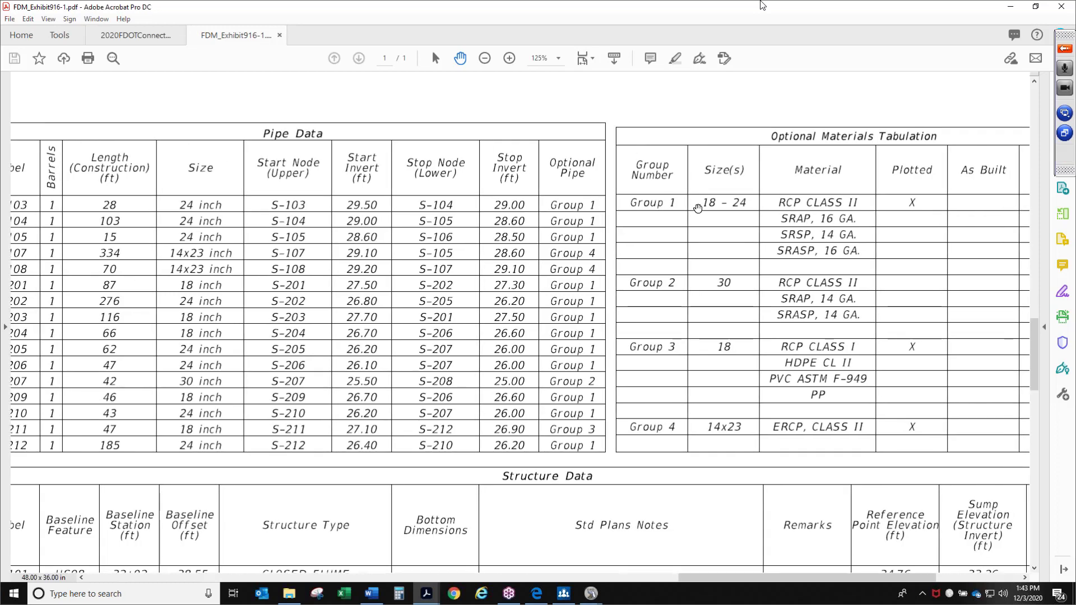
pyautogui.moveTo(703, 208); pyautogui.dragTo(394, 223)
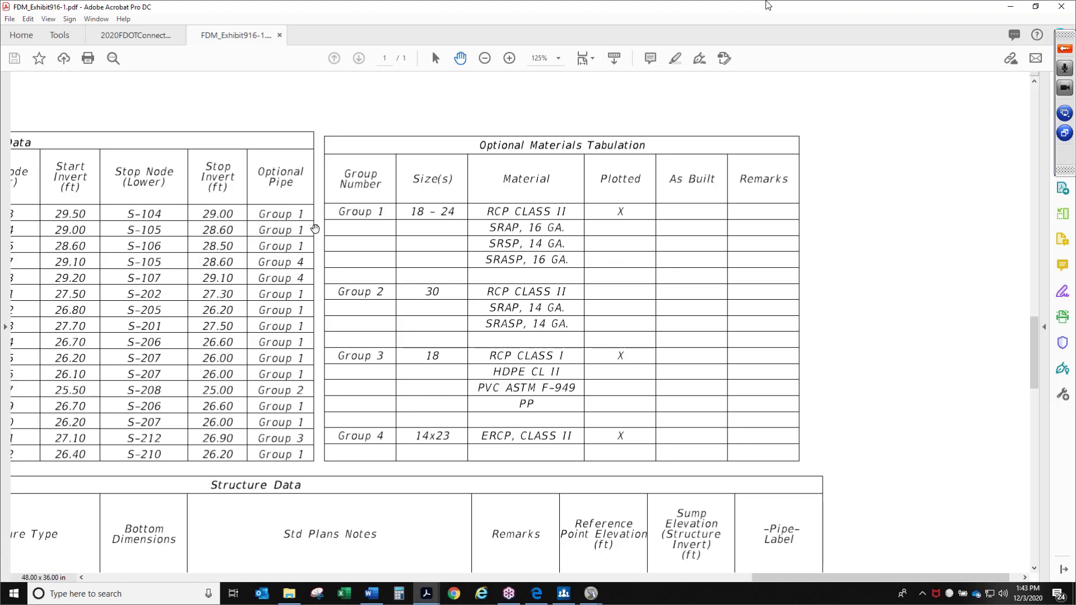
pyautogui.moveTo(284, 217); pyautogui.dragTo(395, 206)
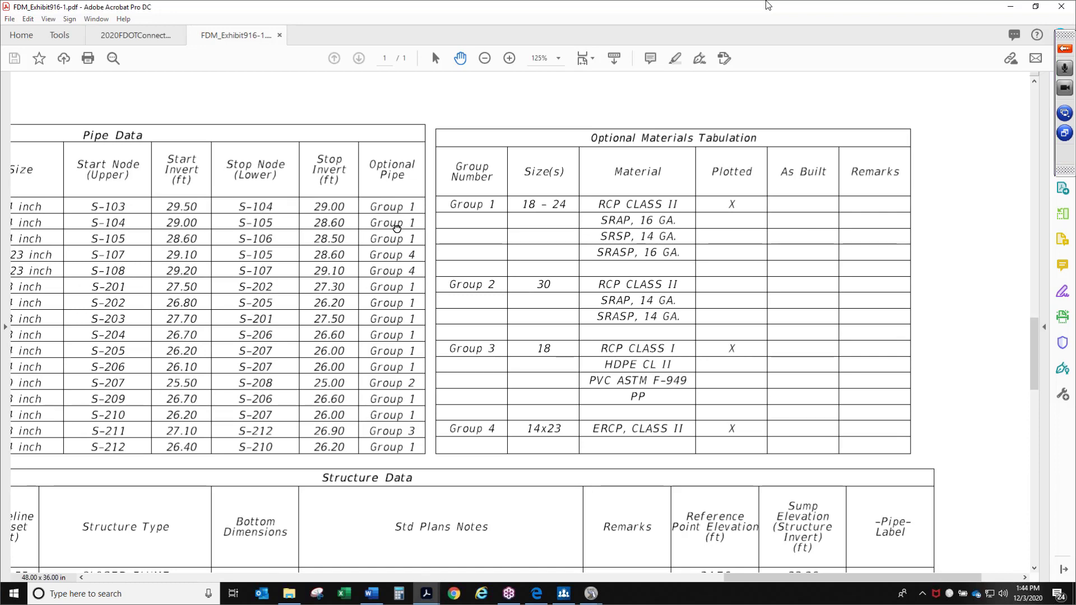
pyautogui.moveTo(396, 227); pyautogui.dragTo(462, 243)
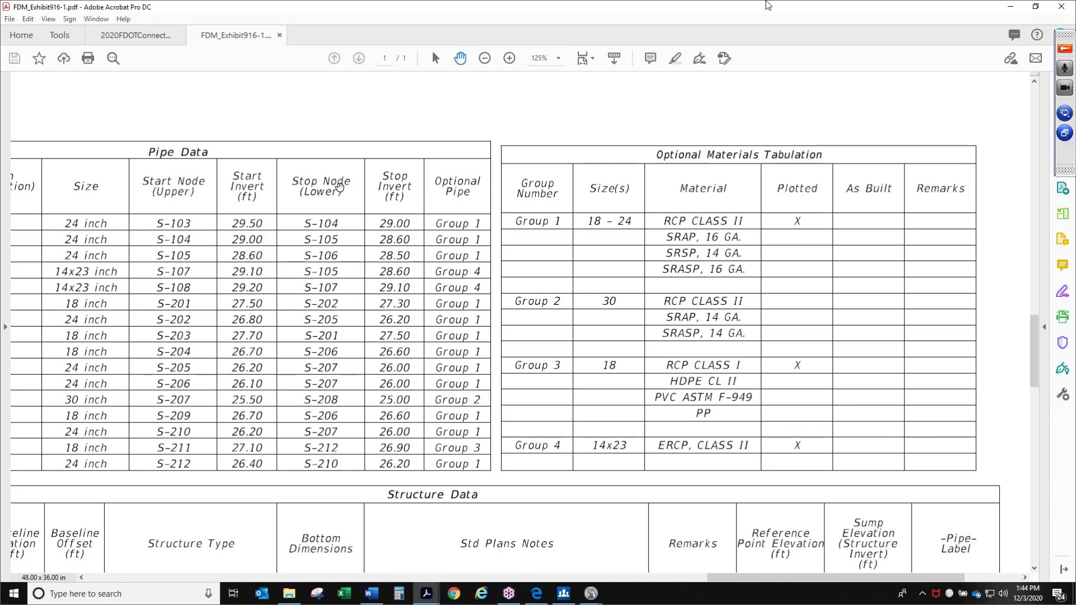
pyautogui.click(484, 59)
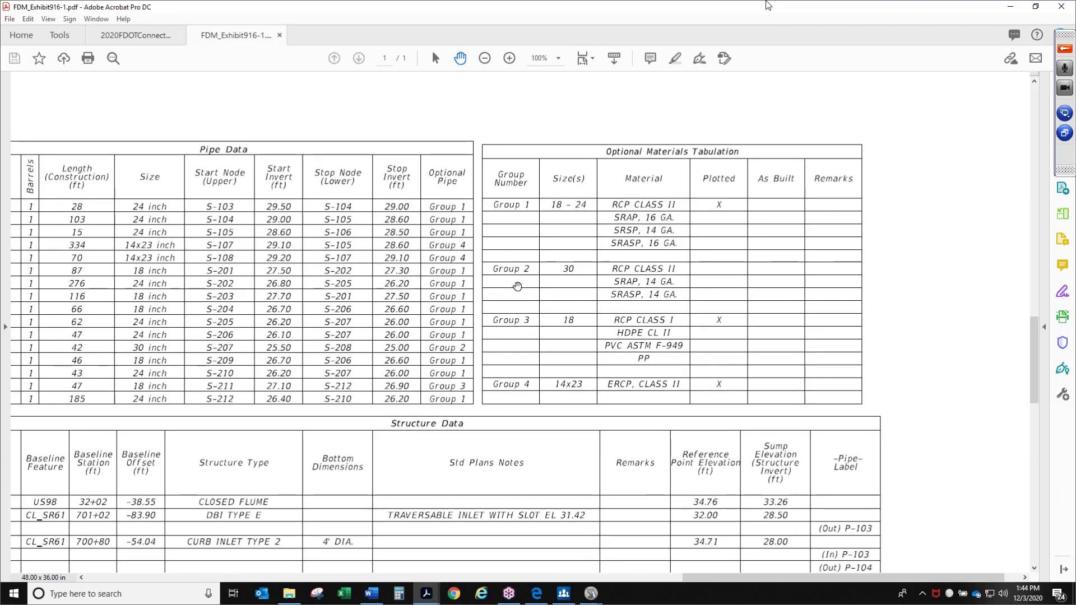
pyautogui.moveTo(518, 289); pyautogui.dragTo(569, 295)
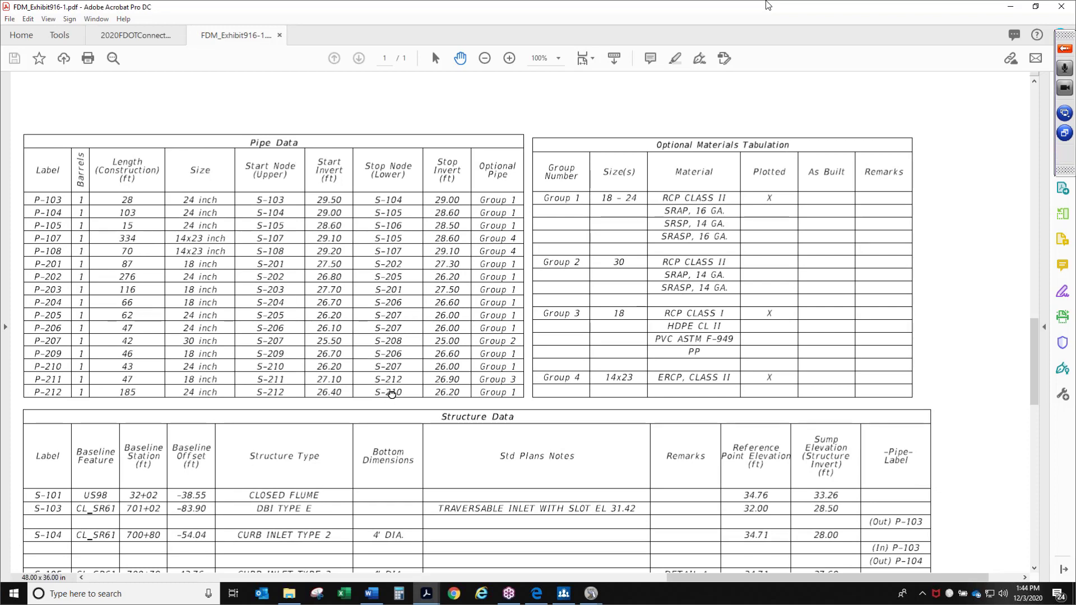
# Examine the exhibit's Structure Data and Endwall and MES Data tables, and return to OpenRoads Designer
pyautogui.scroll(-5, 392, 386)
pyautogui.scroll(-4, 405, 380)
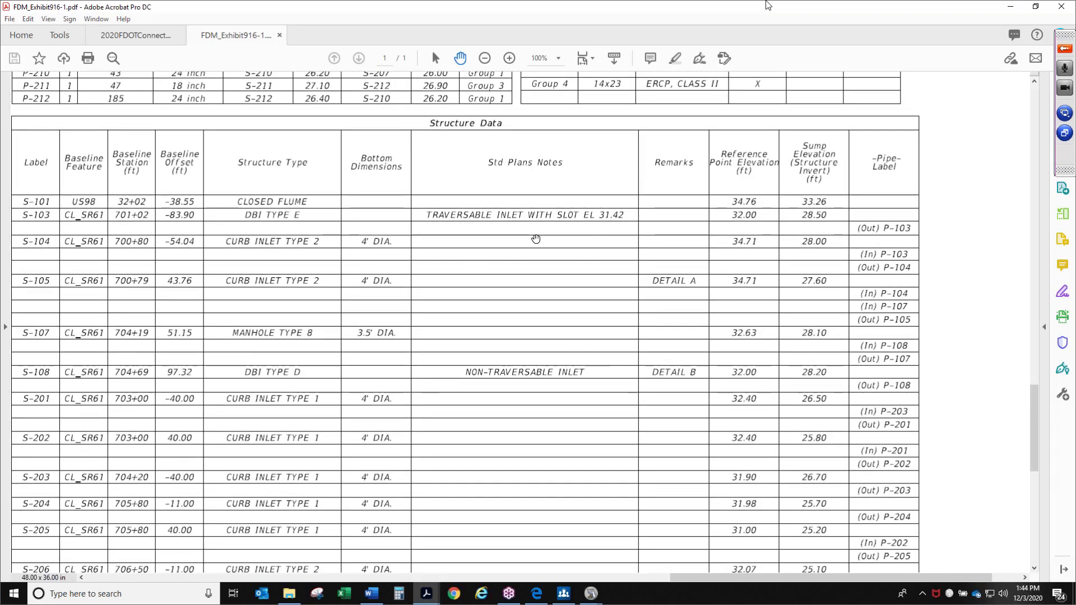
pyautogui.scroll(-9, 497, 329)
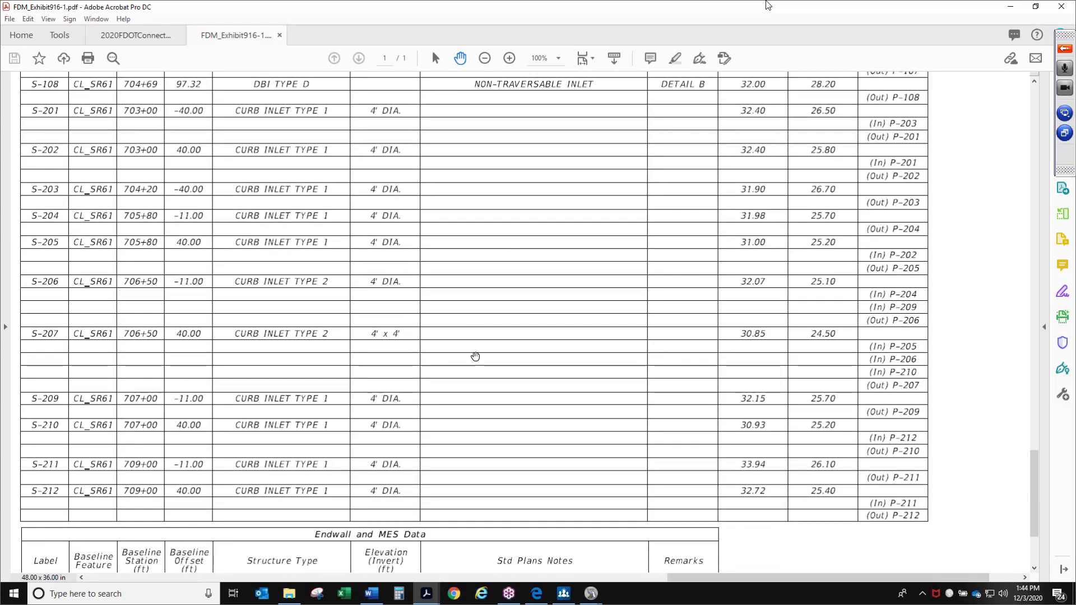
pyautogui.scroll(-3, 475, 356)
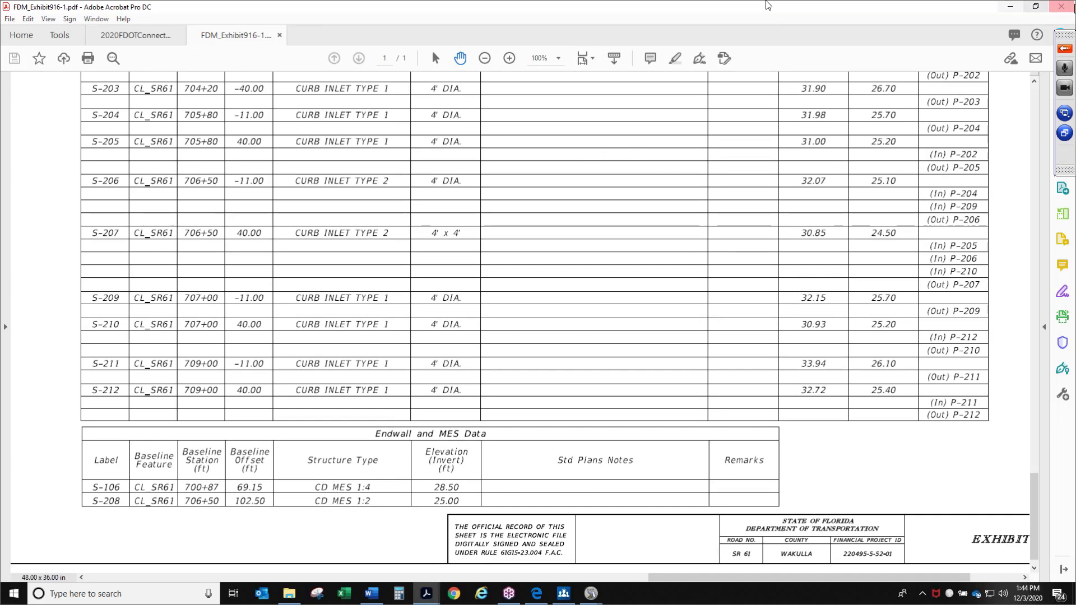
pyautogui.click(1010, 7)
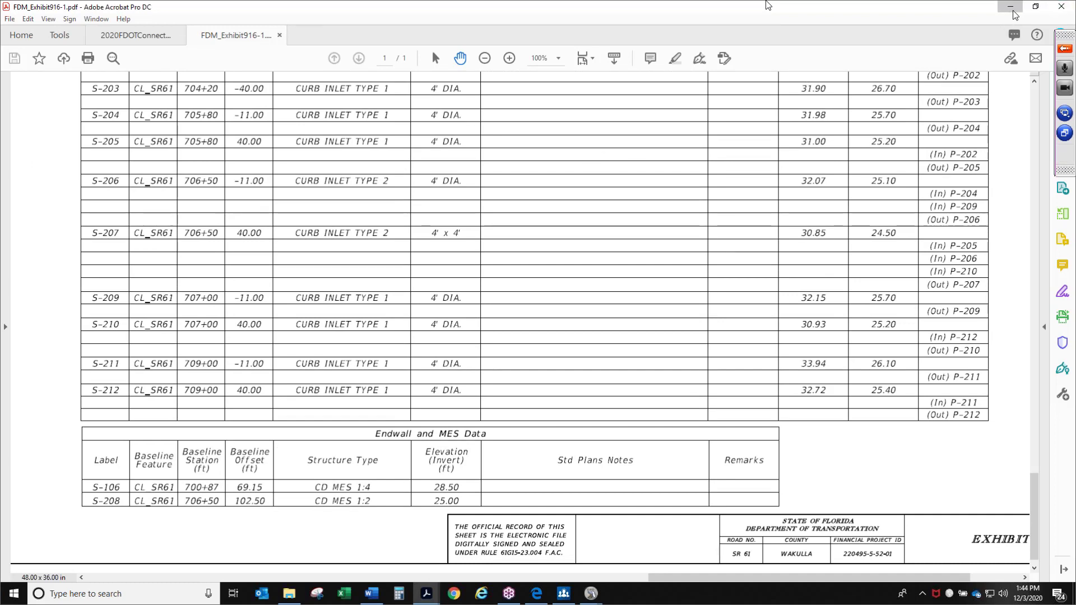
pyautogui.click(341, 257)
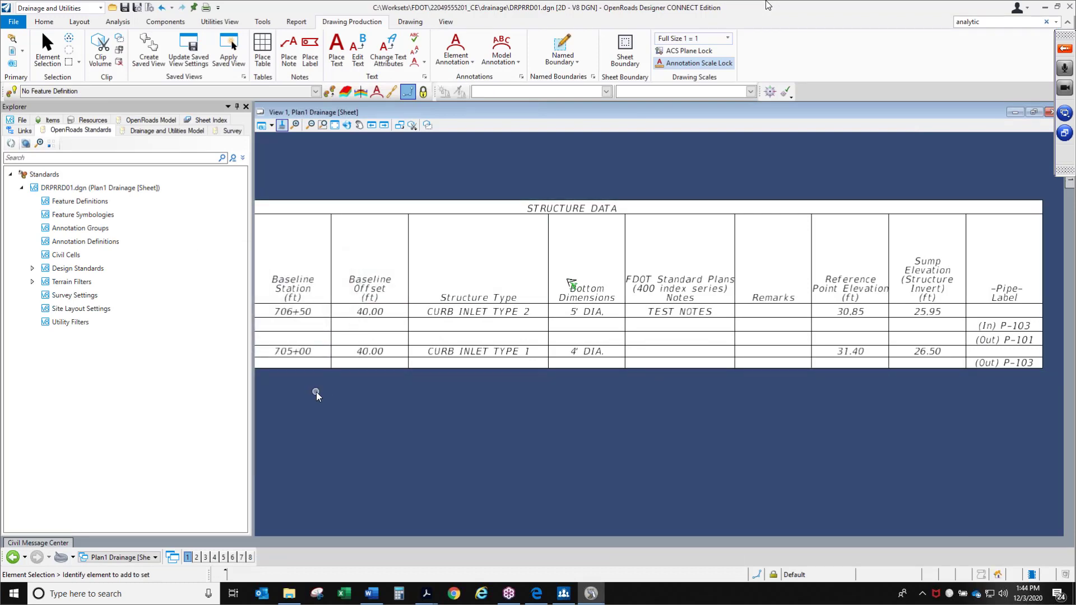
pyautogui.scroll(-3, 413, 412)
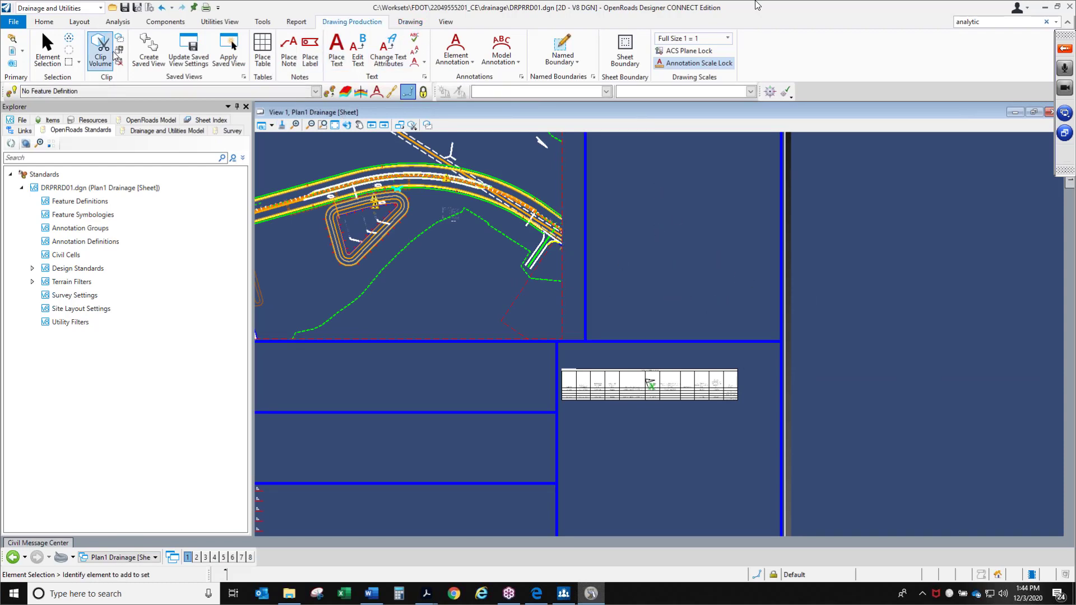
pyautogui.click(118, 22)
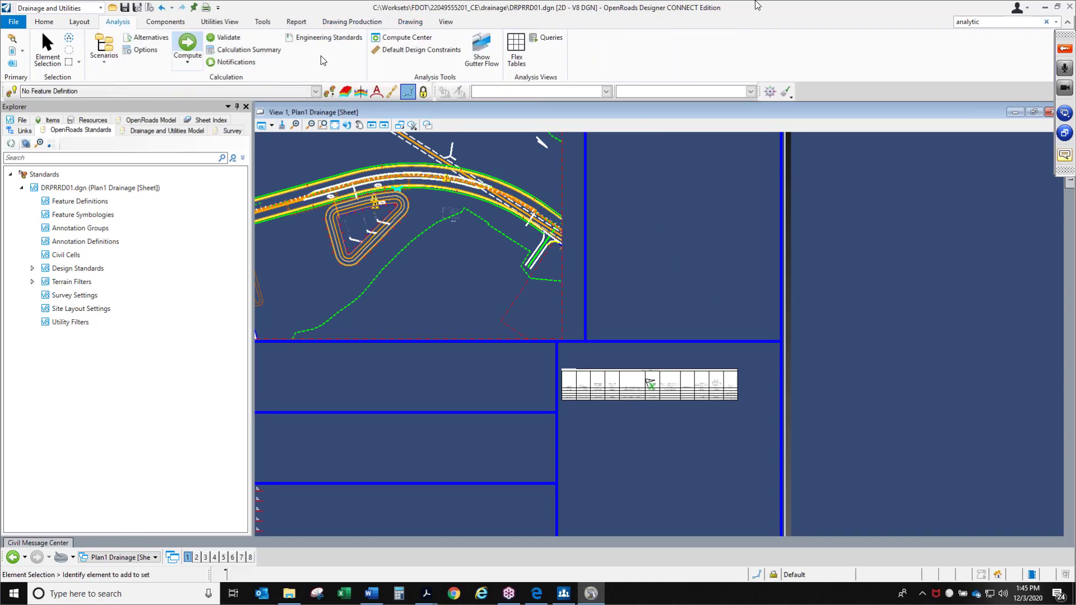
pyautogui.click(520, 52)
pyautogui.click(303, 224)
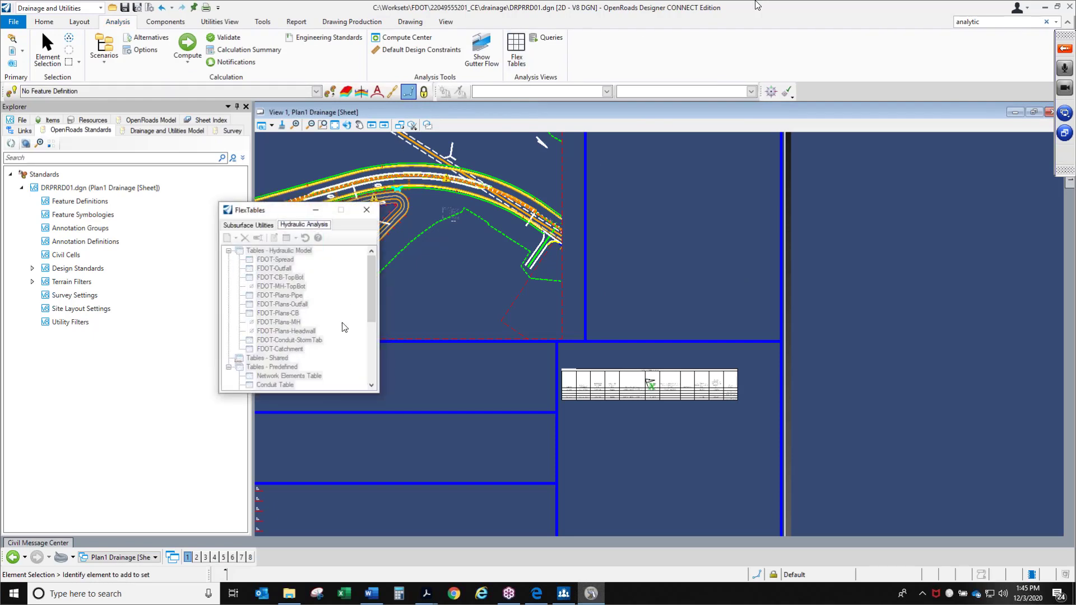
pyautogui.click(366, 210)
# Switch to the Default view group and open the FDOT-Plans-Pipe FlexTable from the hydraulic analysis tables
pyautogui.click(154, 558)
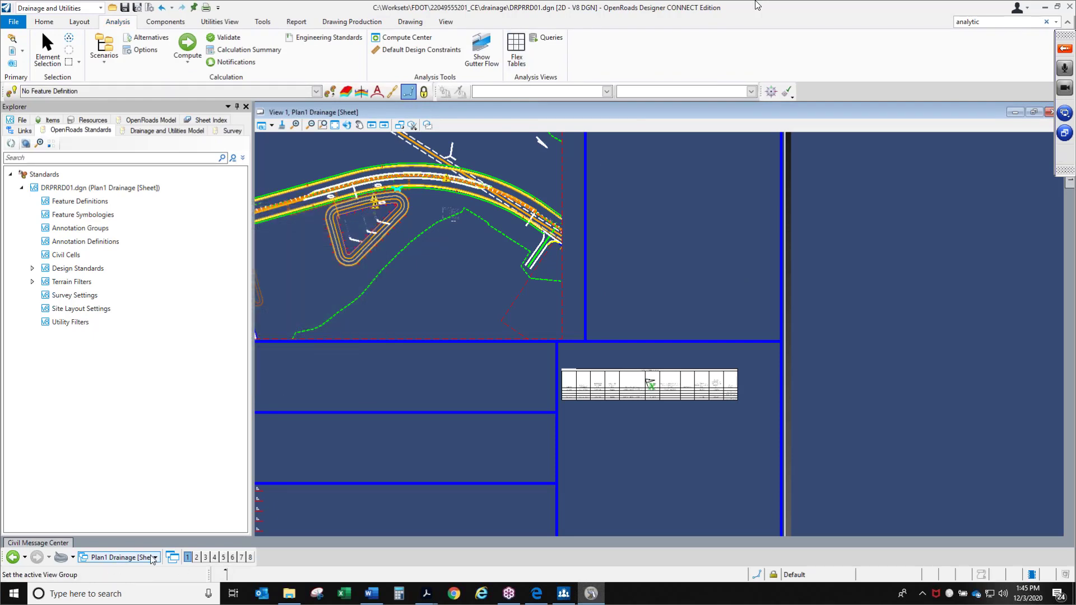
pyautogui.click(136, 468)
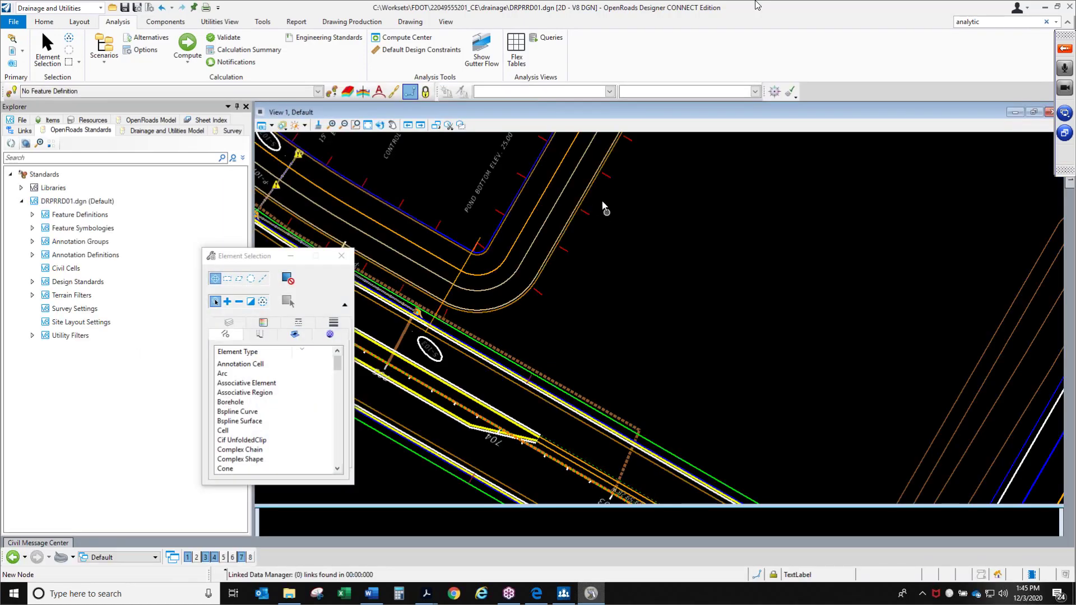
pyautogui.click(516, 51)
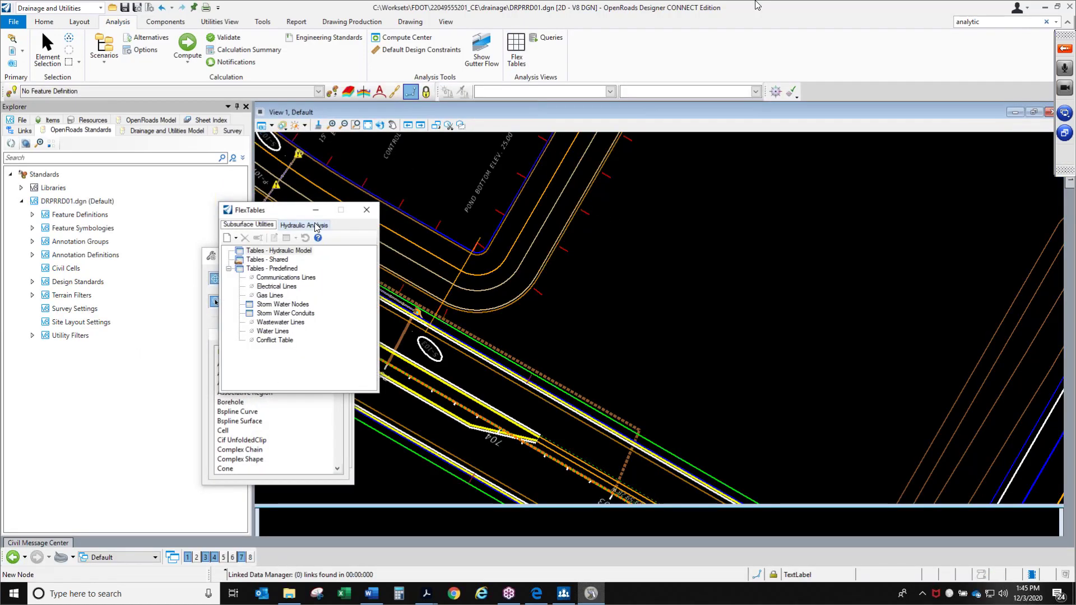
pyautogui.click(313, 224)
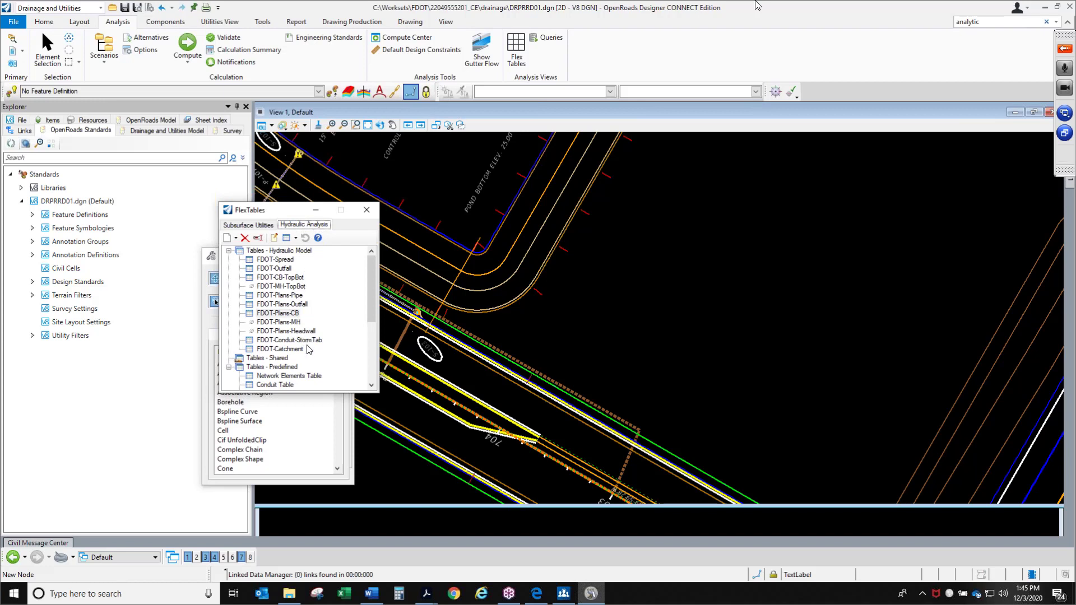
pyautogui.click(287, 296)
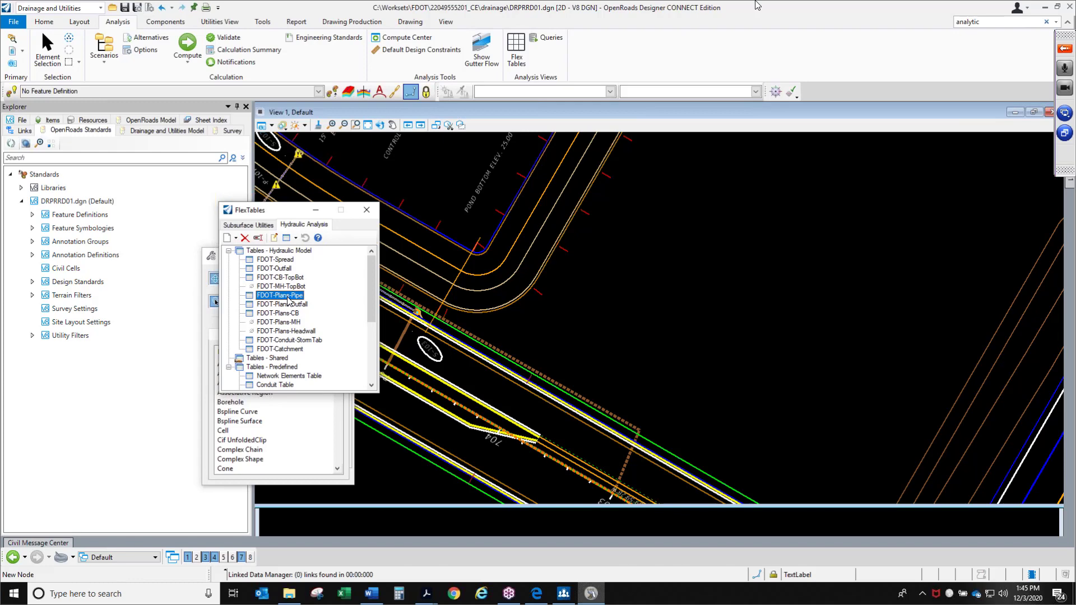
pyautogui.doubleClick(287, 296)
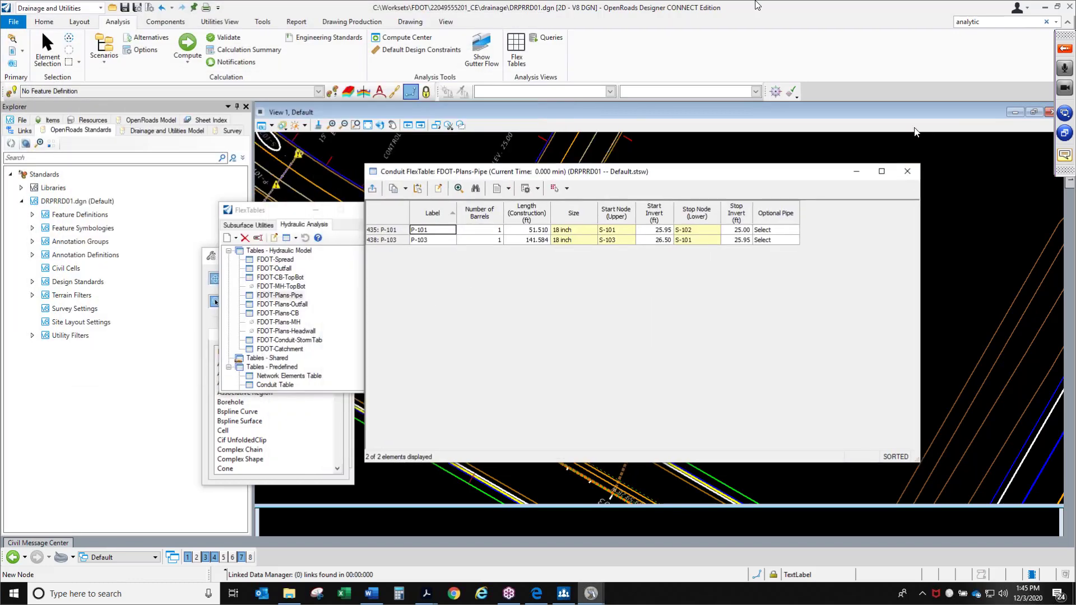
pyautogui.click(913, 132)
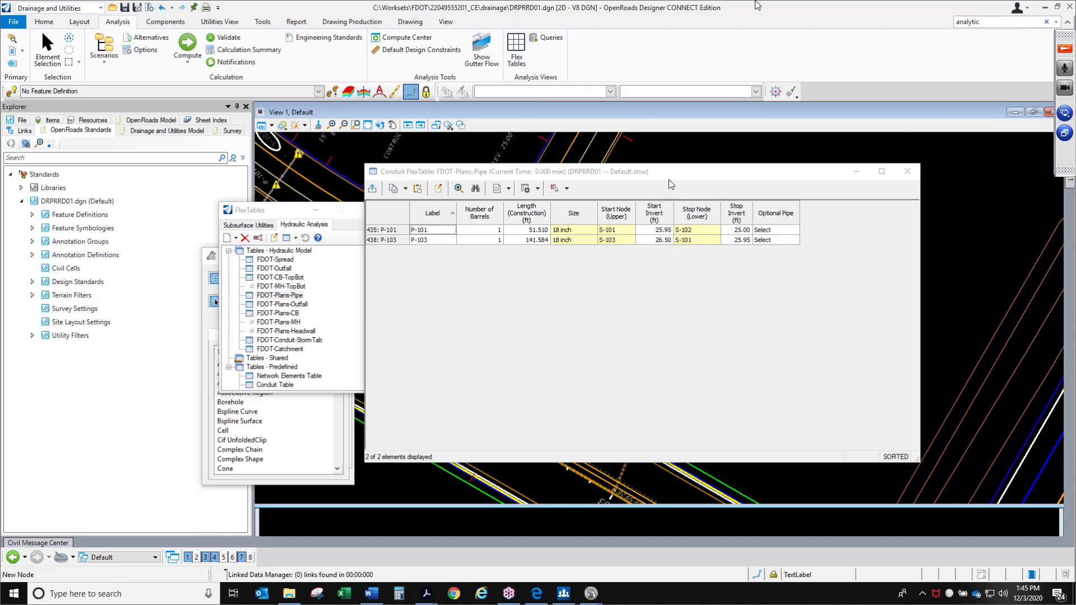
pyautogui.moveTo(671, 185); pyautogui.dragTo(591, 188)
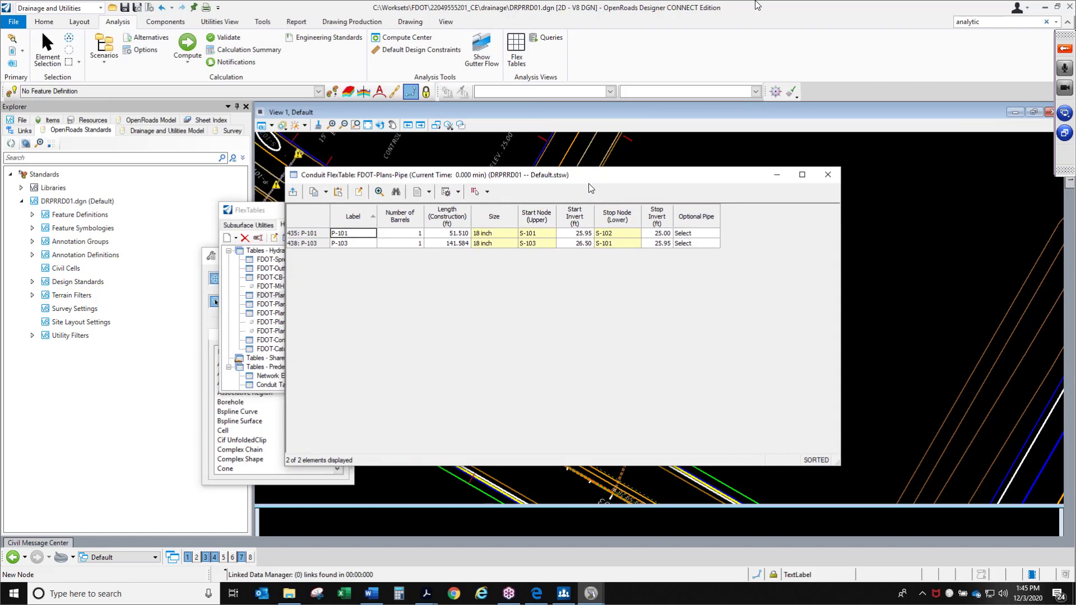
# Check the start invert values of pipes P-101 and P-103 in the conduit table
pyautogui.click(578, 237)
pyautogui.click(577, 233)
pyautogui.click(577, 245)
pyautogui.click(577, 234)
pyautogui.click(585, 244)
pyautogui.click(586, 244)
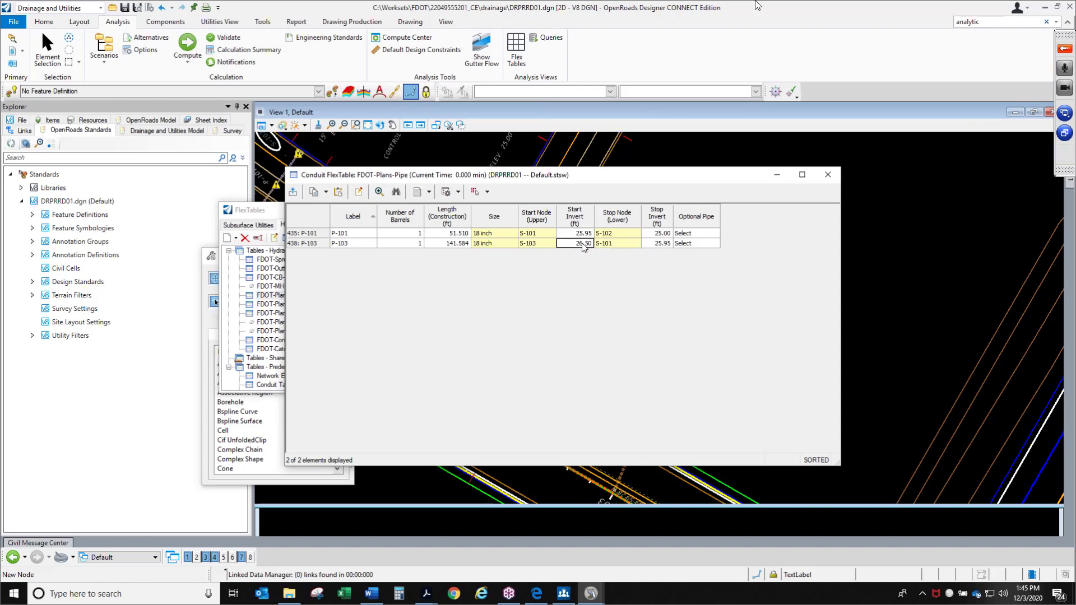
# Set the start invert of pipe P-103 to 26.60 ft in the conduit FlexTable
pyautogui.doubleClick(579, 245)
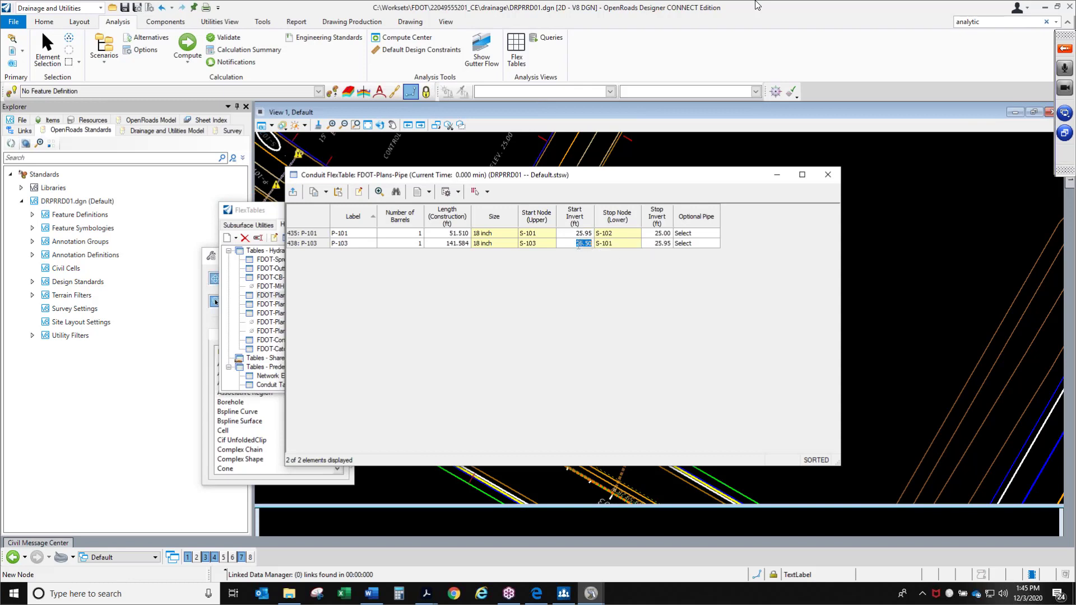
pyautogui.write('26')
pyautogui.press('Return')
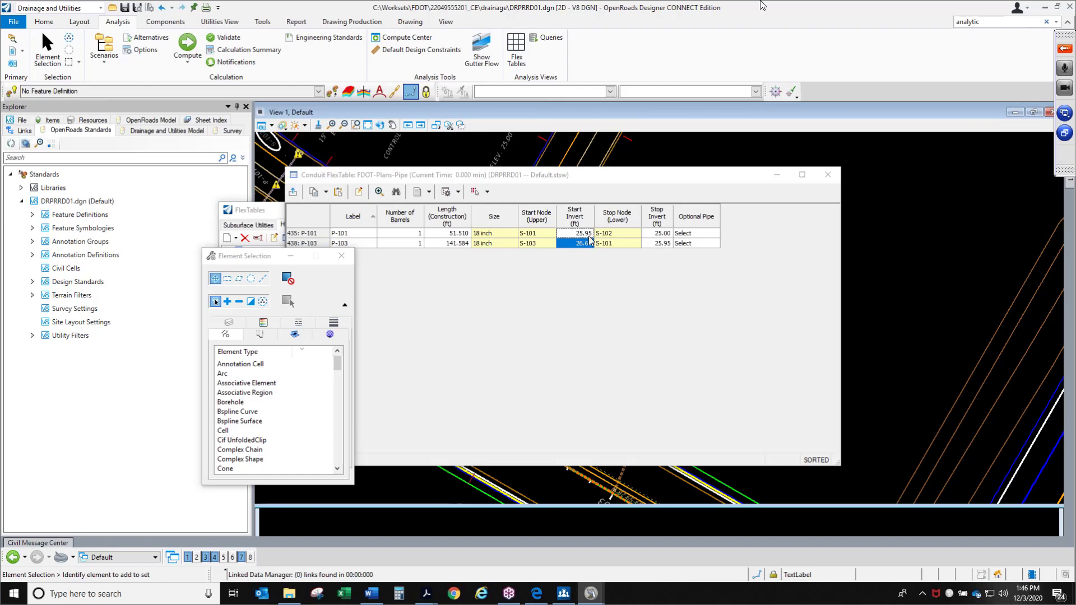
pyautogui.rightClick(579, 222)
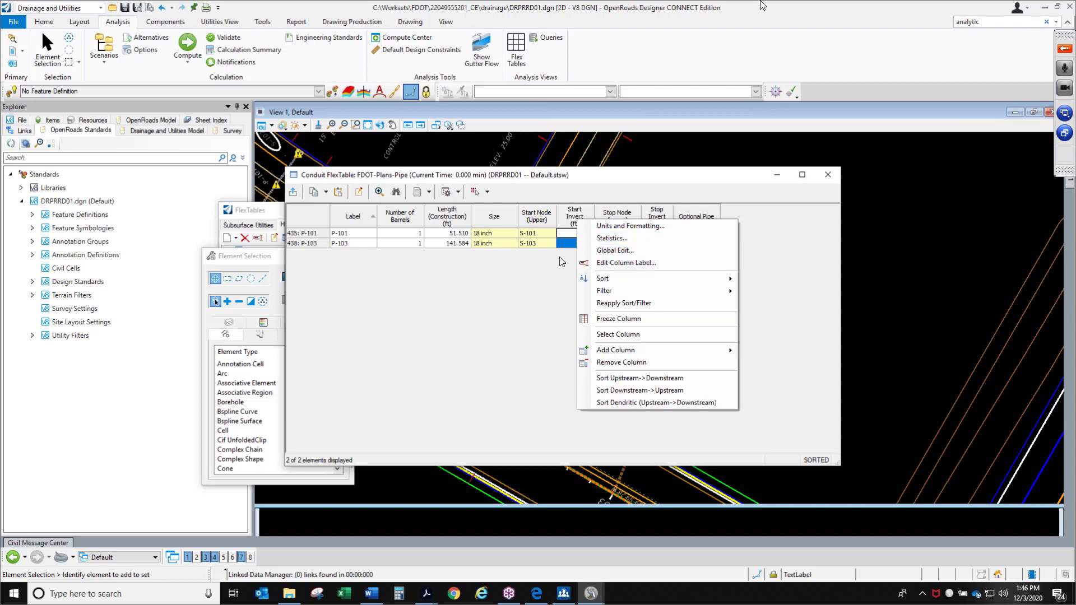
pyautogui.click(552, 271)
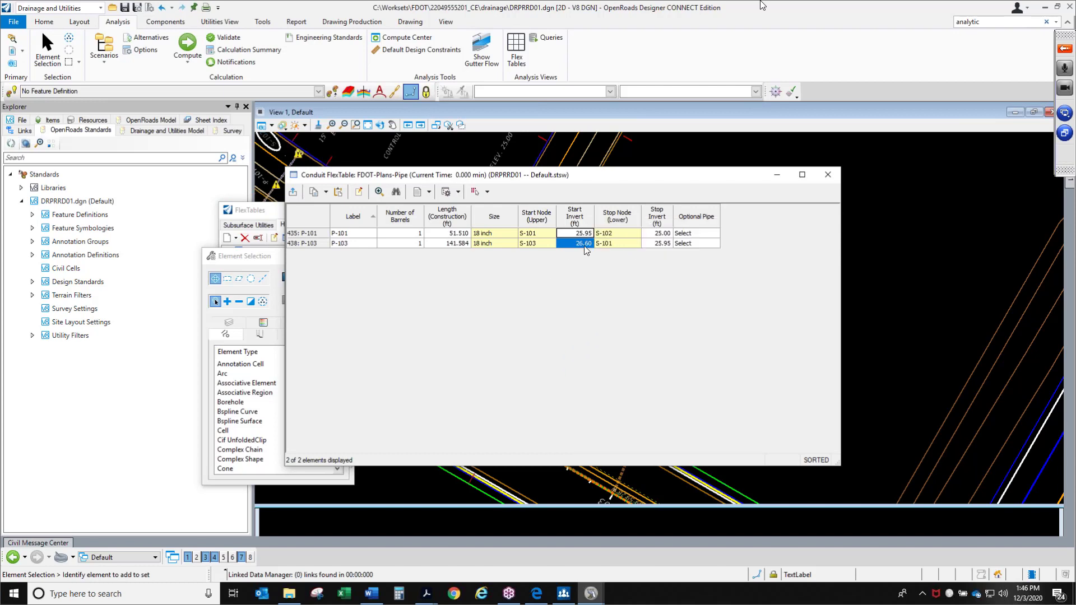
pyautogui.rightClick(584, 220)
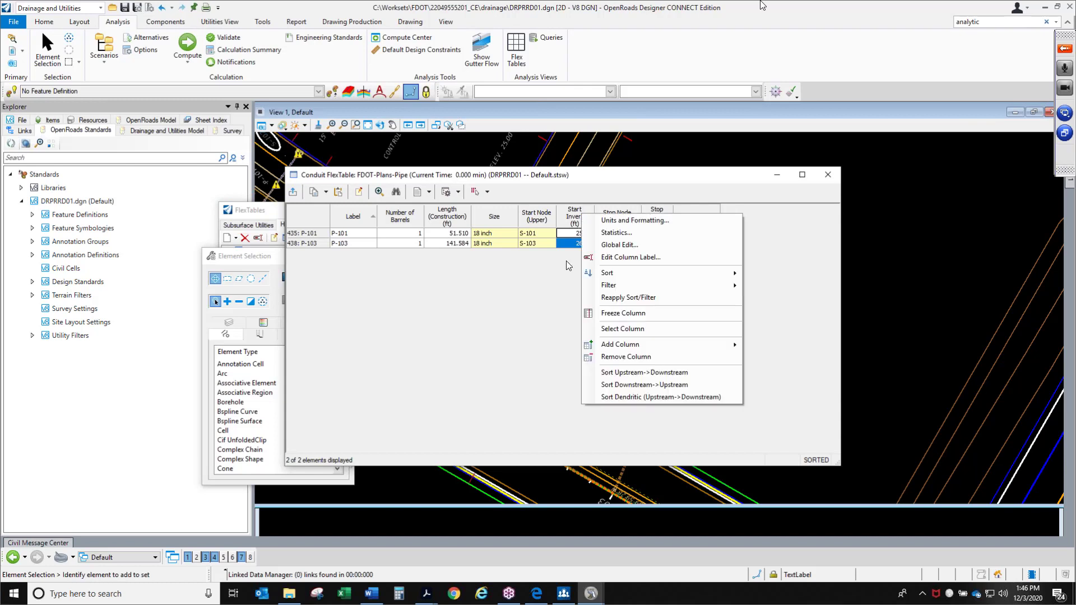
pyautogui.click(545, 293)
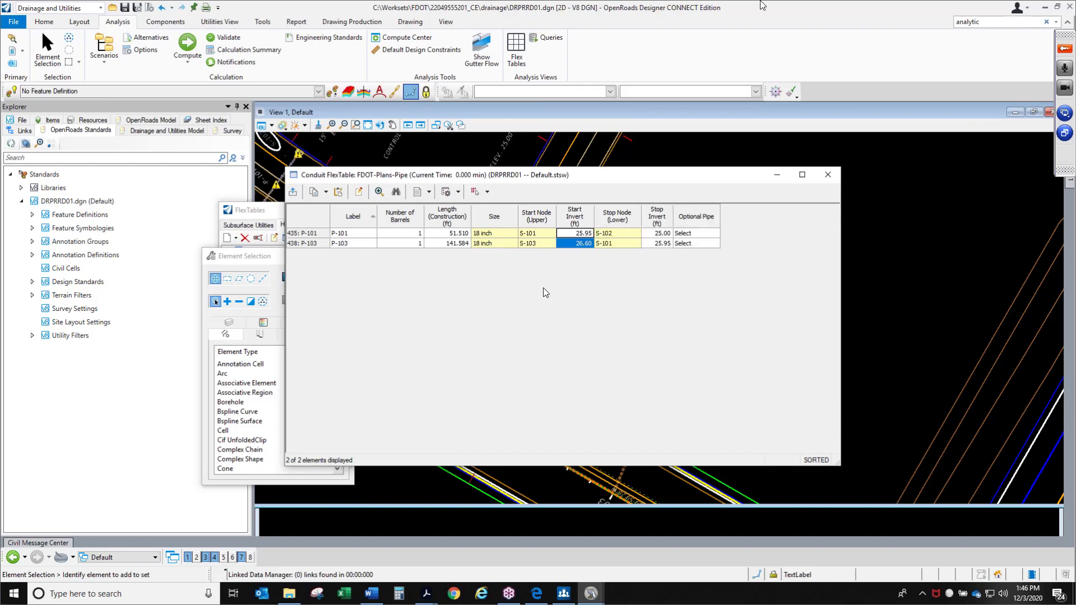
# Close the pipe table and open the FDOT-Plans-Outfall FlexTable from the hydraulic analysis tables
pyautogui.click(828, 175)
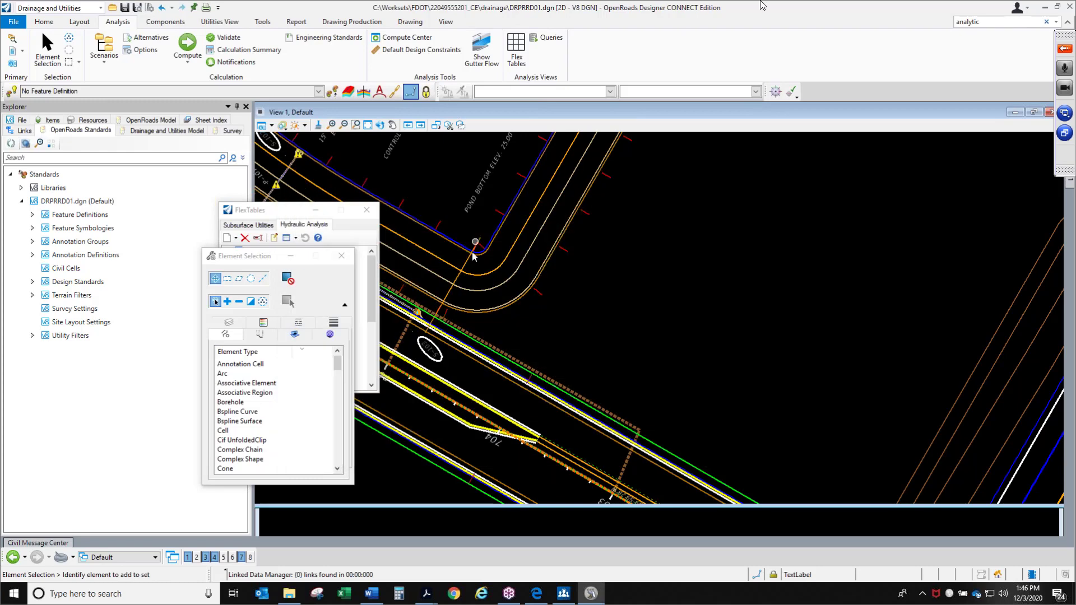
pyautogui.scroll(-3, 830, 343)
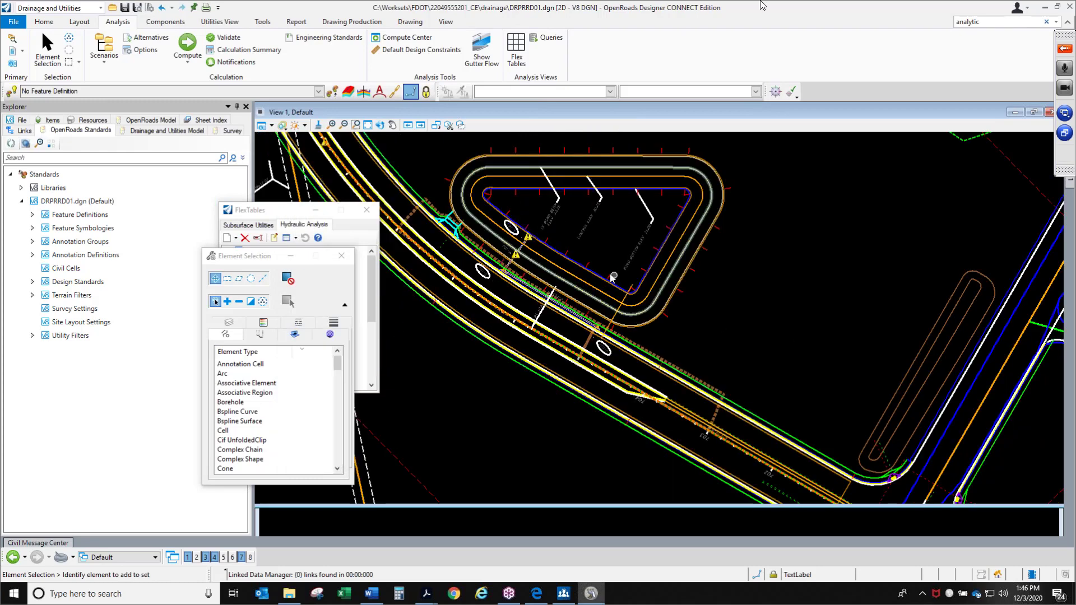
pyautogui.scroll(3, 614, 275)
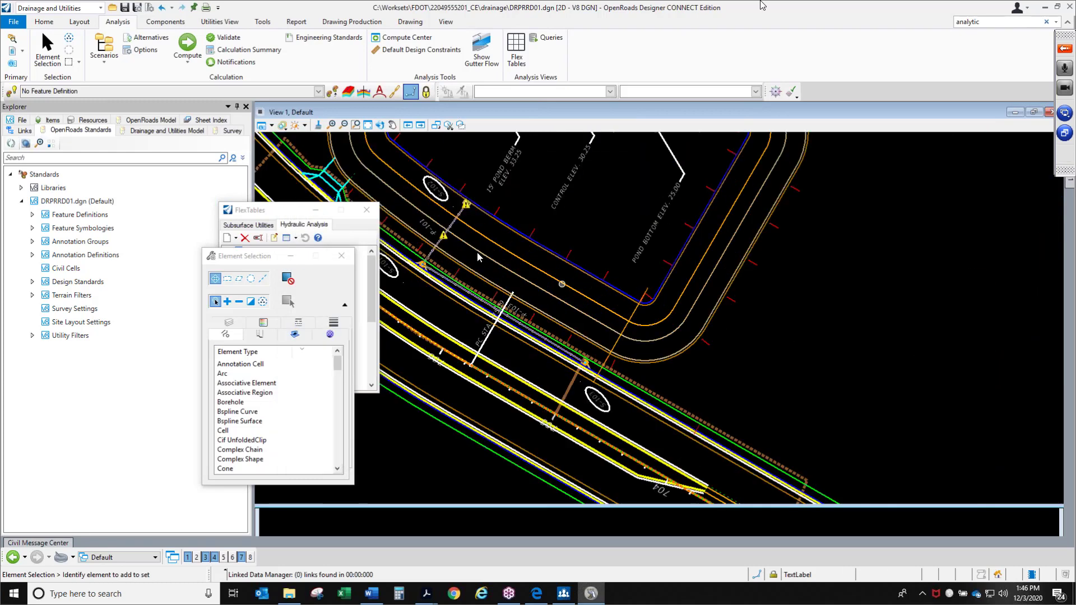
pyautogui.click(516, 53)
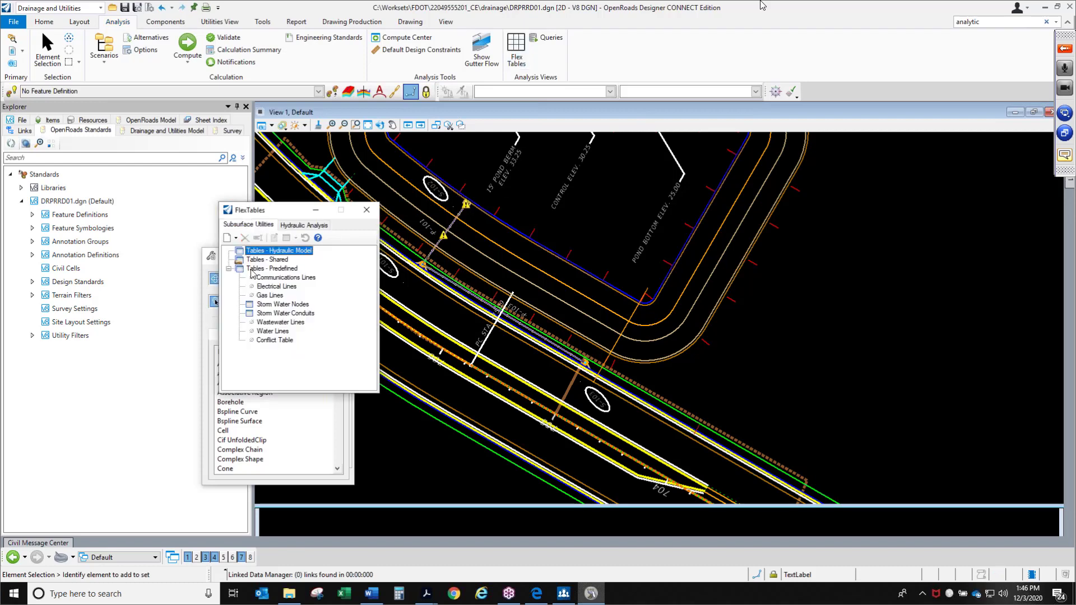
pyautogui.click(307, 224)
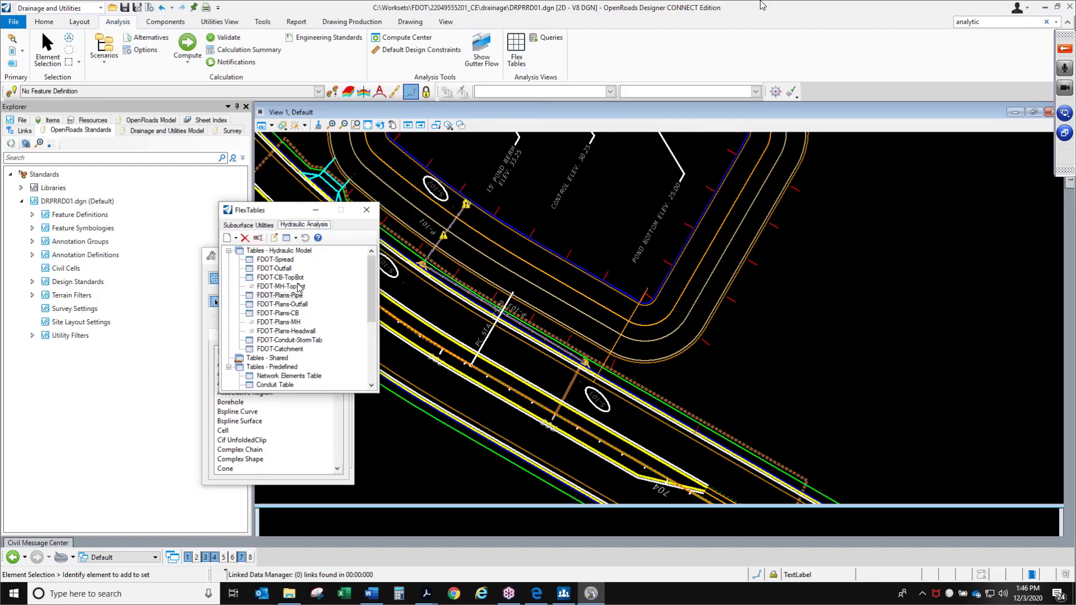
pyautogui.click(299, 333)
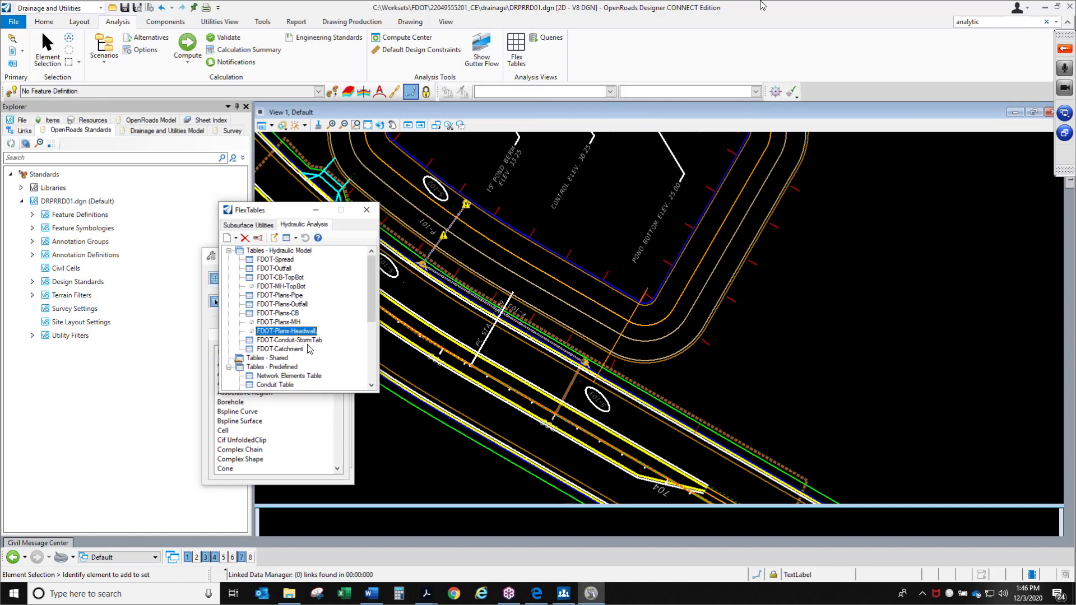
pyautogui.doubleClick(297, 305)
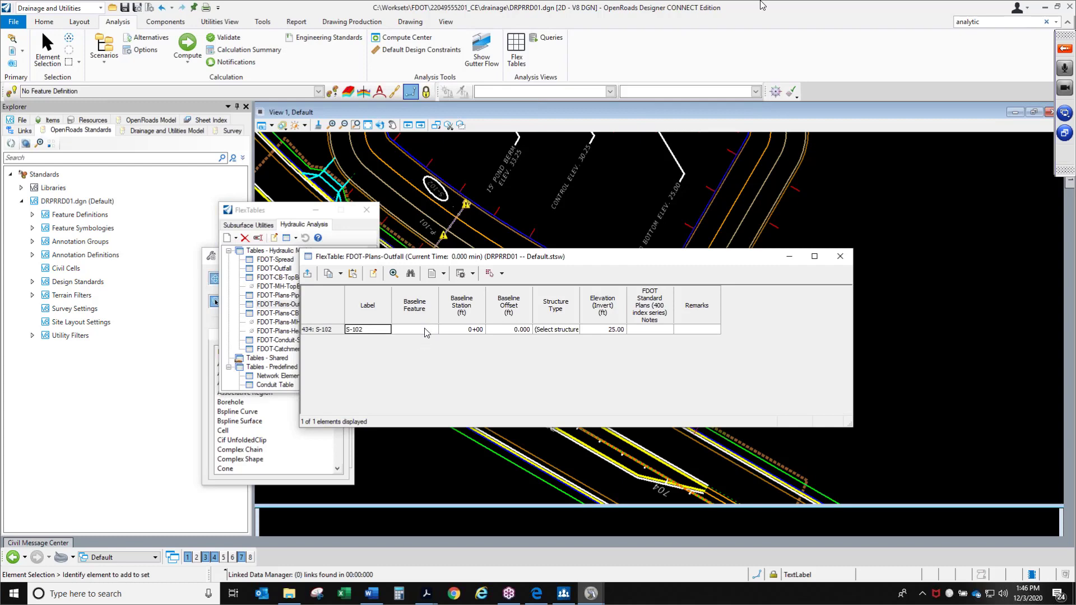
# Reselect the CL_SR61 centerline as the station/offset reference of outfall S-102 and refresh its baseline station and offset in the table
pyautogui.click(427, 330)
pyautogui.scroll(5, 478, 207)
pyautogui.click(494, 203)
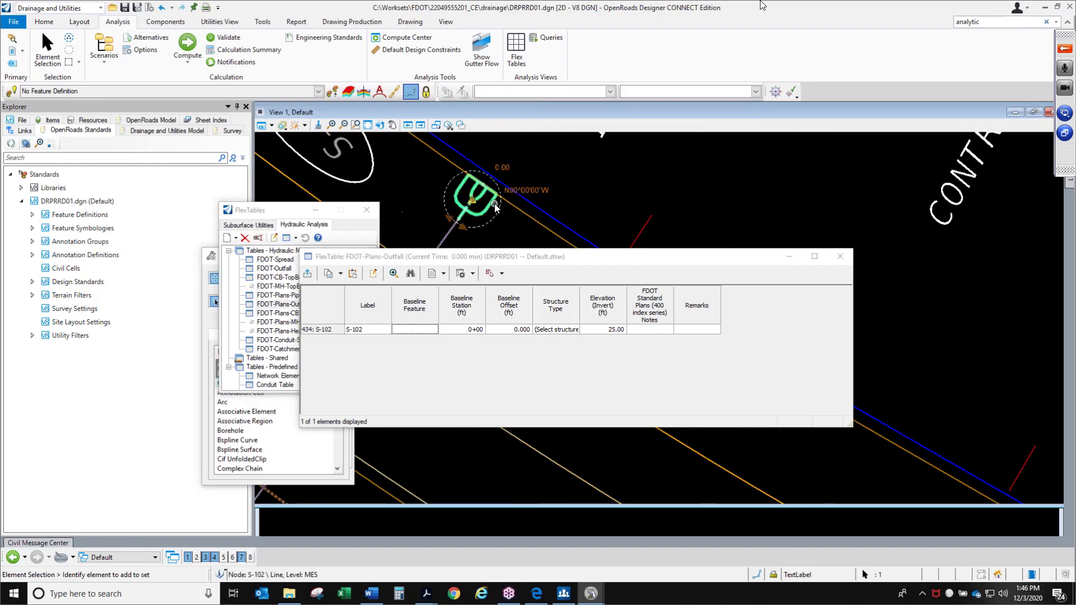
pyautogui.moveTo(507, 199)
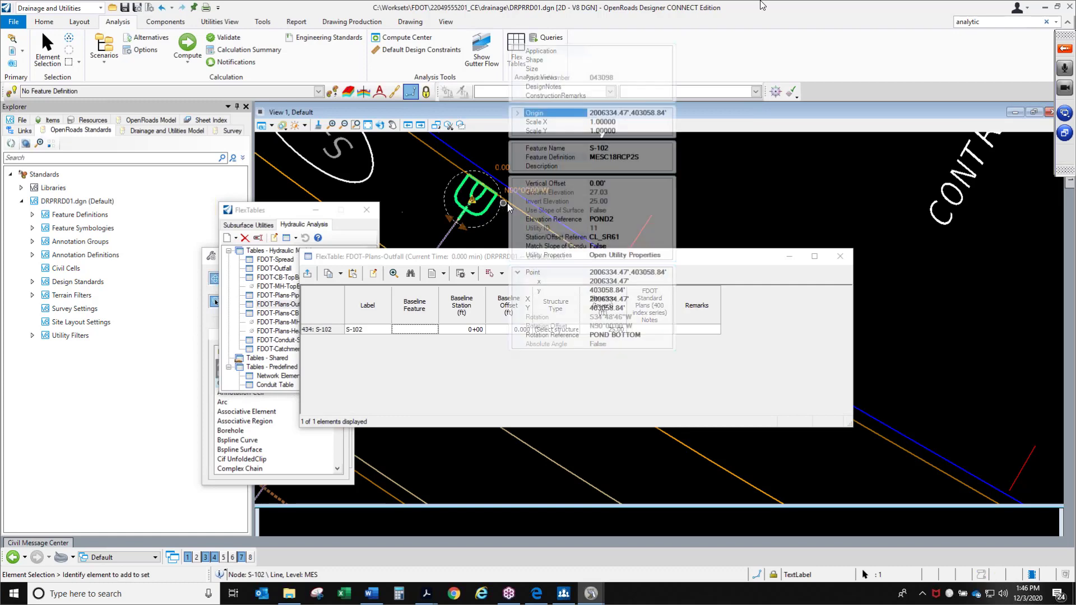
pyautogui.click(616, 238)
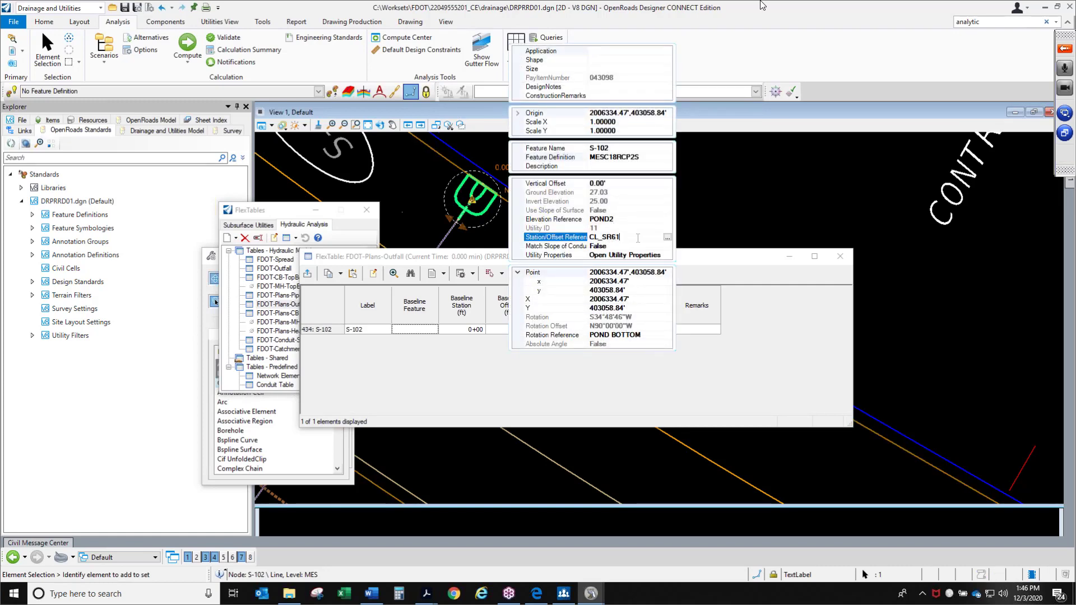
pyautogui.click(667, 237)
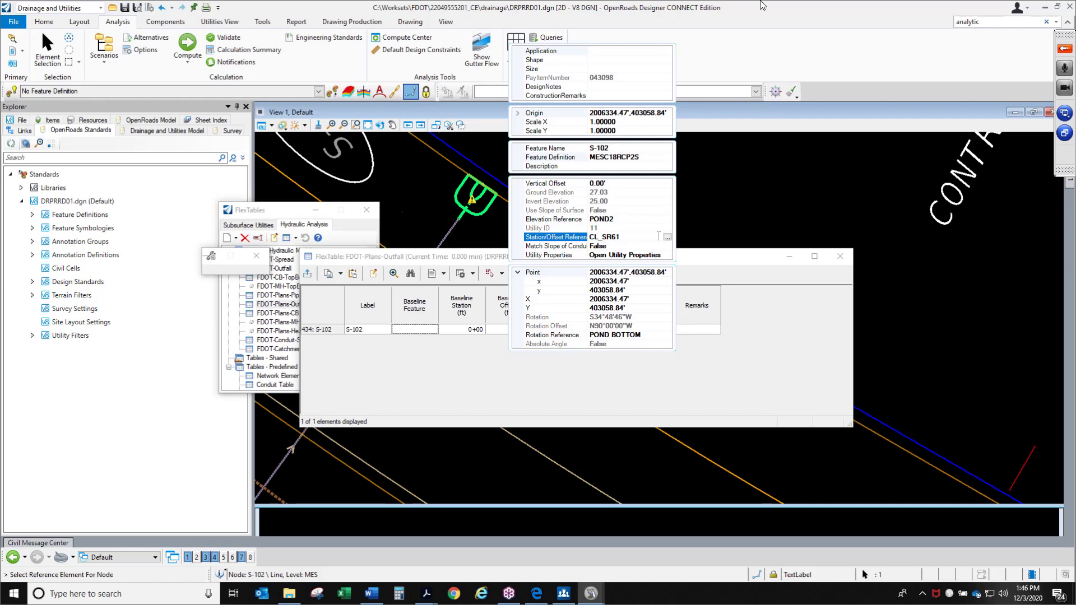
pyautogui.scroll(-4, 475, 183)
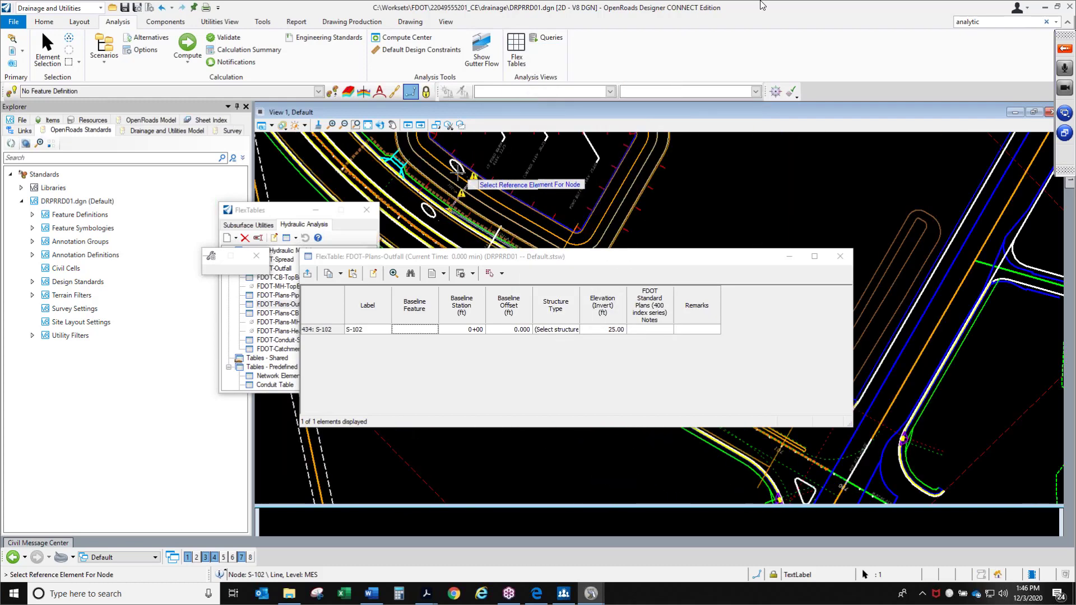
pyautogui.scroll(3, 418, 198)
pyautogui.scroll(-3, 448, 219)
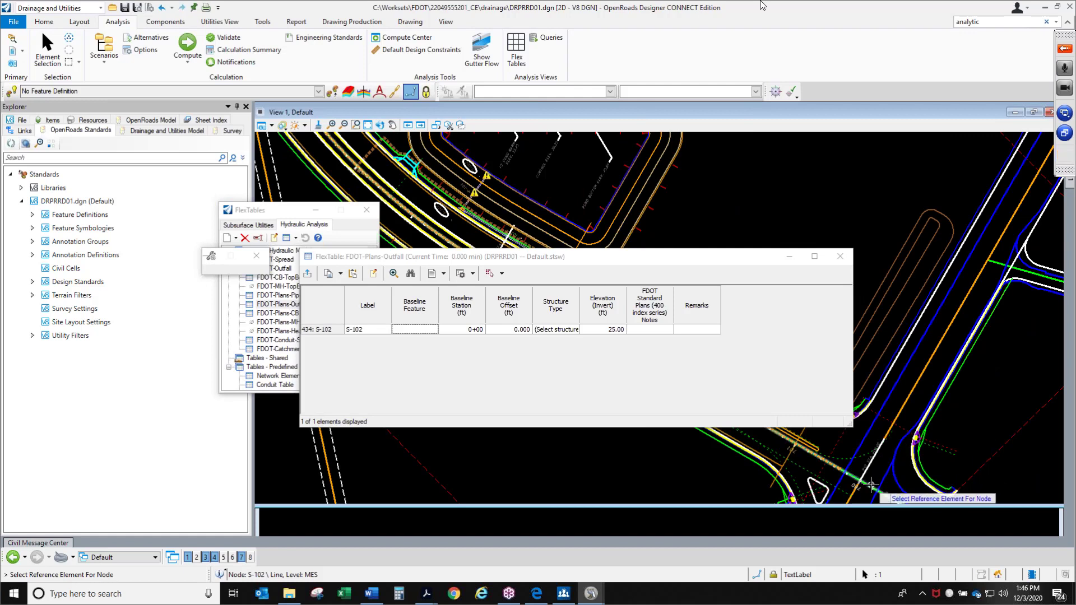
pyautogui.click(842, 449)
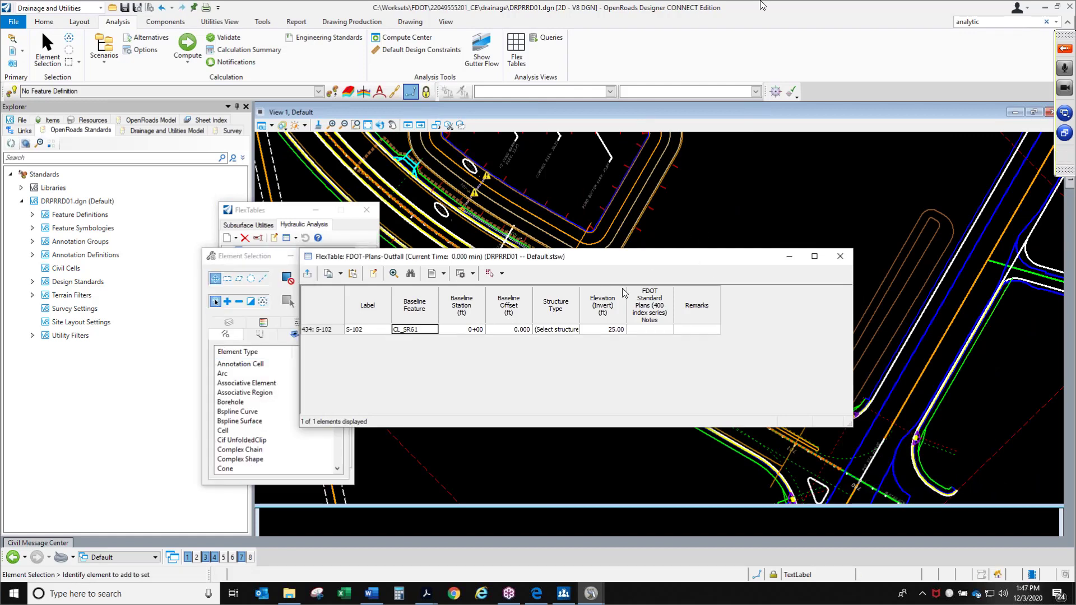
pyautogui.click(466, 331)
pyautogui.click(525, 331)
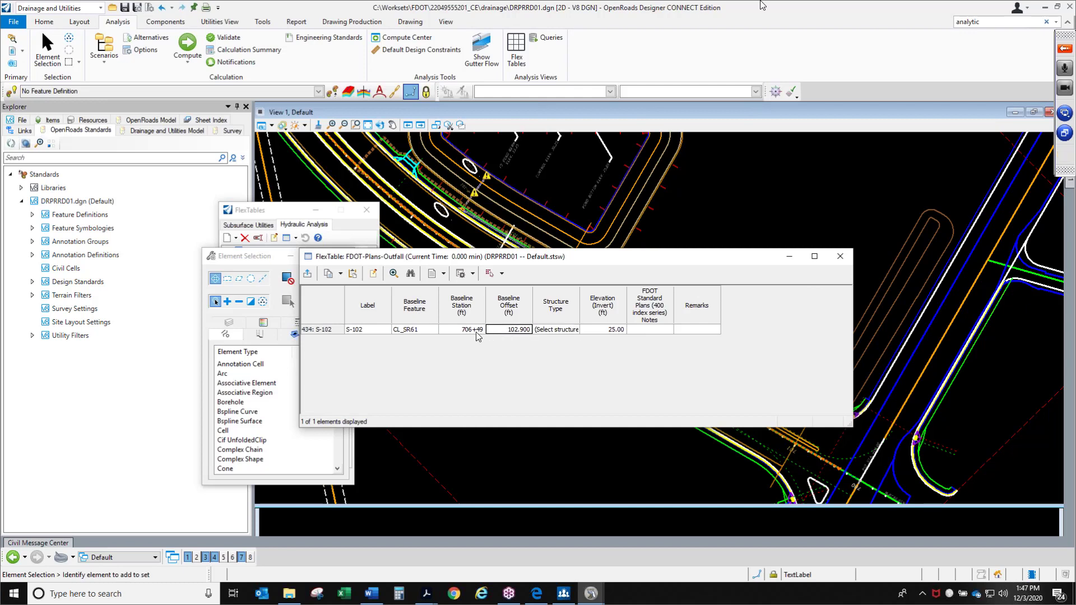
# Widen the Structure Type column, set the structure type of S-102 to CD MES, 1:2, and close the outfall table
pyautogui.click(572, 330)
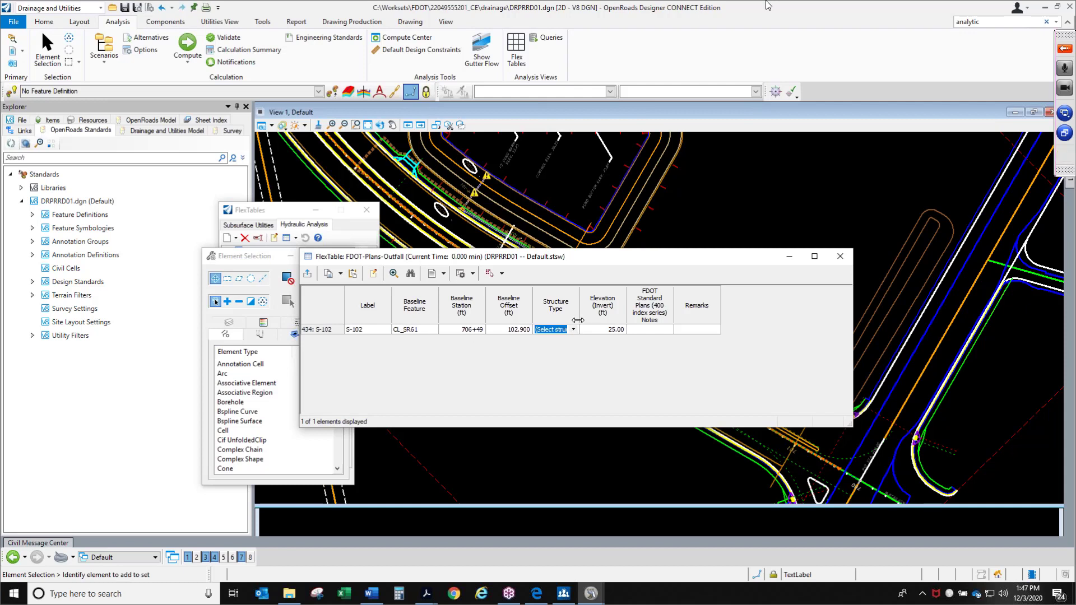
pyautogui.moveTo(579, 319); pyautogui.dragTo(601, 319)
pyautogui.click(592, 331)
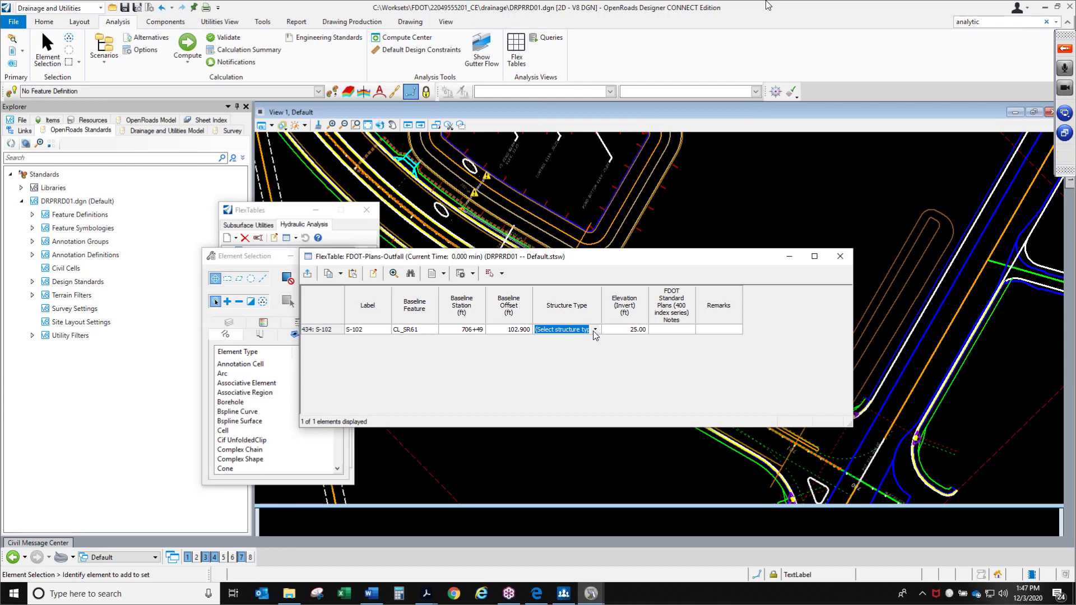
pyautogui.click(595, 331)
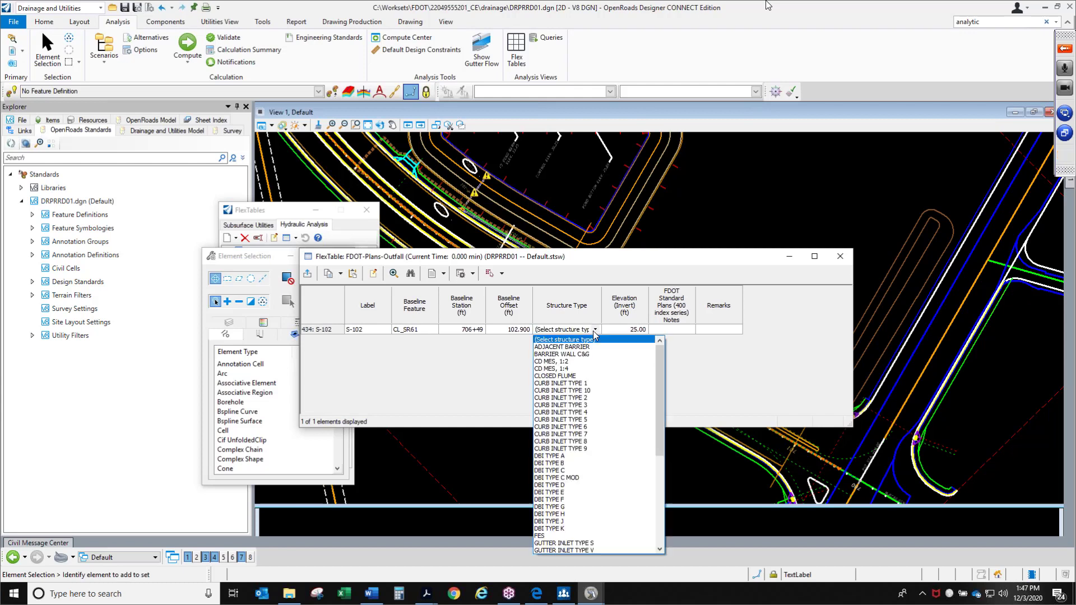
pyautogui.click(587, 362)
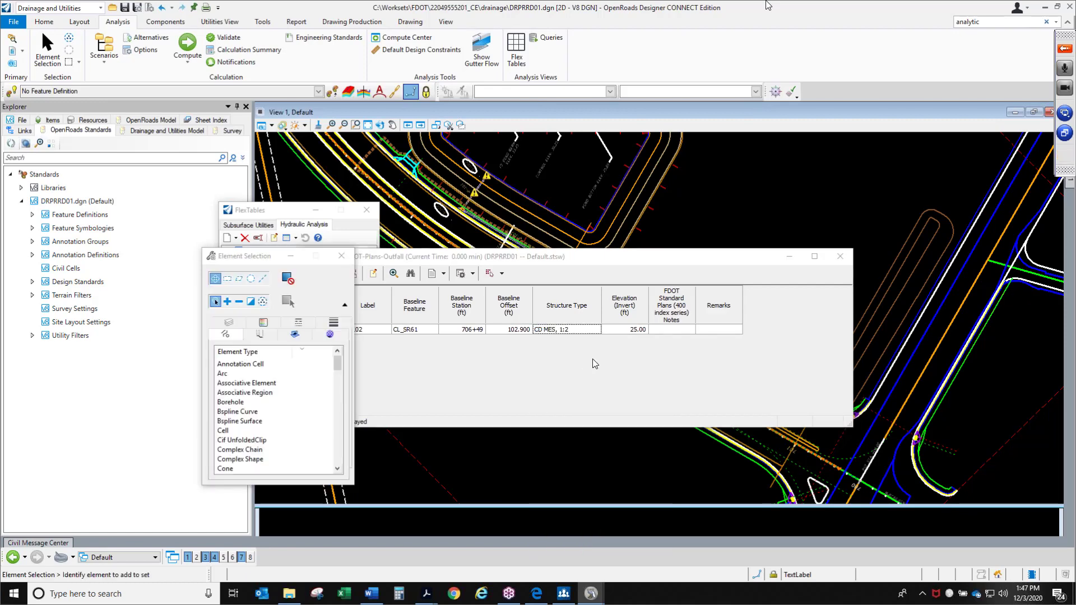
pyautogui.click(689, 330)
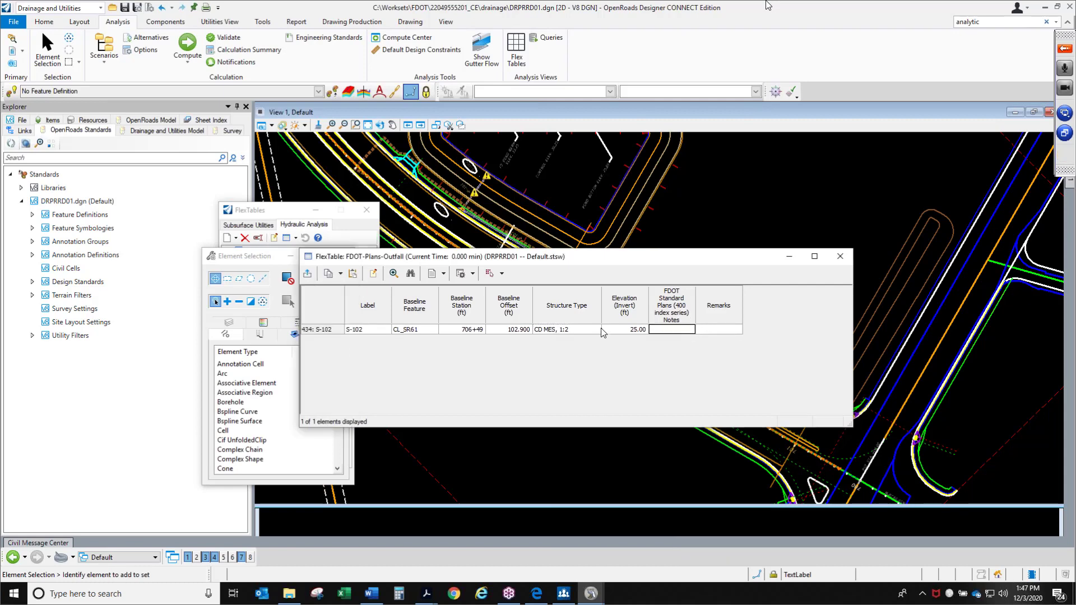
pyautogui.click(840, 256)
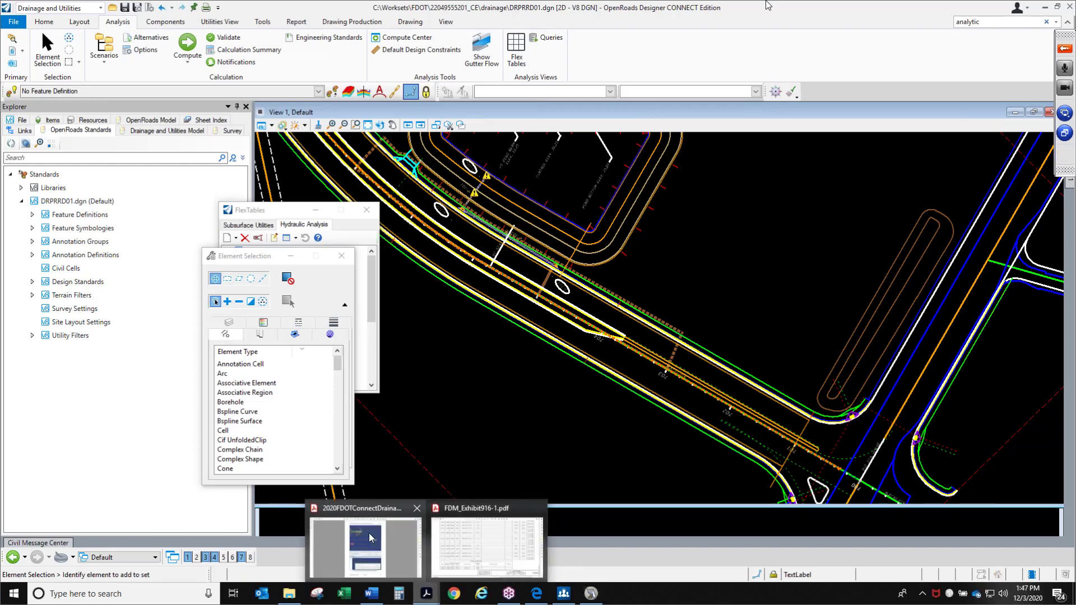
# Switch to 2020FDOTConnectDrainageWorkflowsTrainingGuide.pdf in Adobe Acrobat, fit one full page, and view the start of Chapter 5 on drainage quantities
pyautogui.click(367, 541)
pyautogui.click(595, 58)
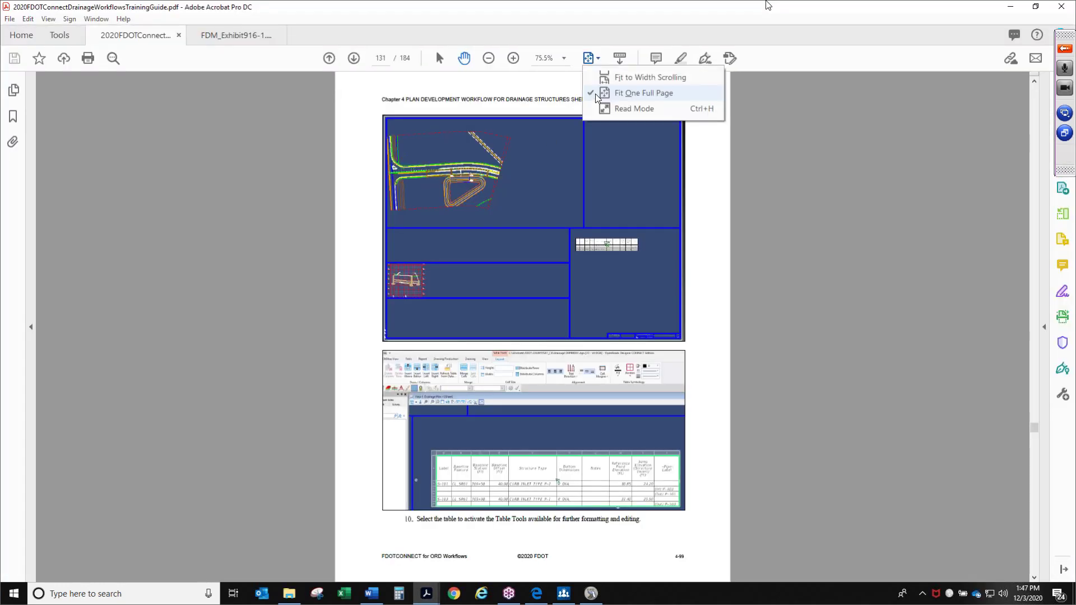
pyautogui.click(597, 92)
pyautogui.scroll(-3, 564, 218)
pyautogui.scroll(3, 534, 216)
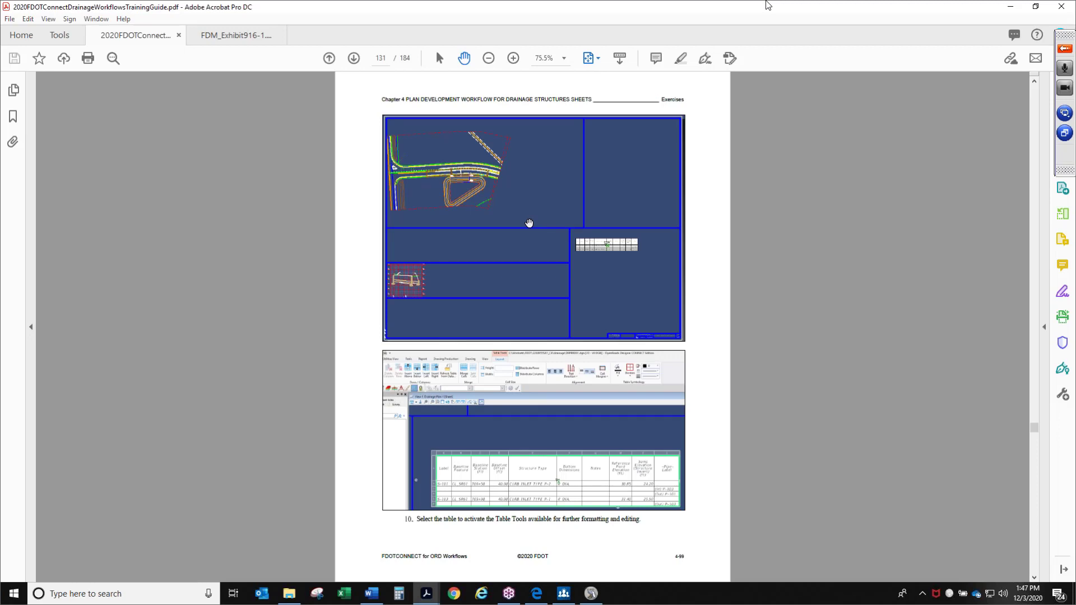
pyautogui.scroll(-3, 529, 223)
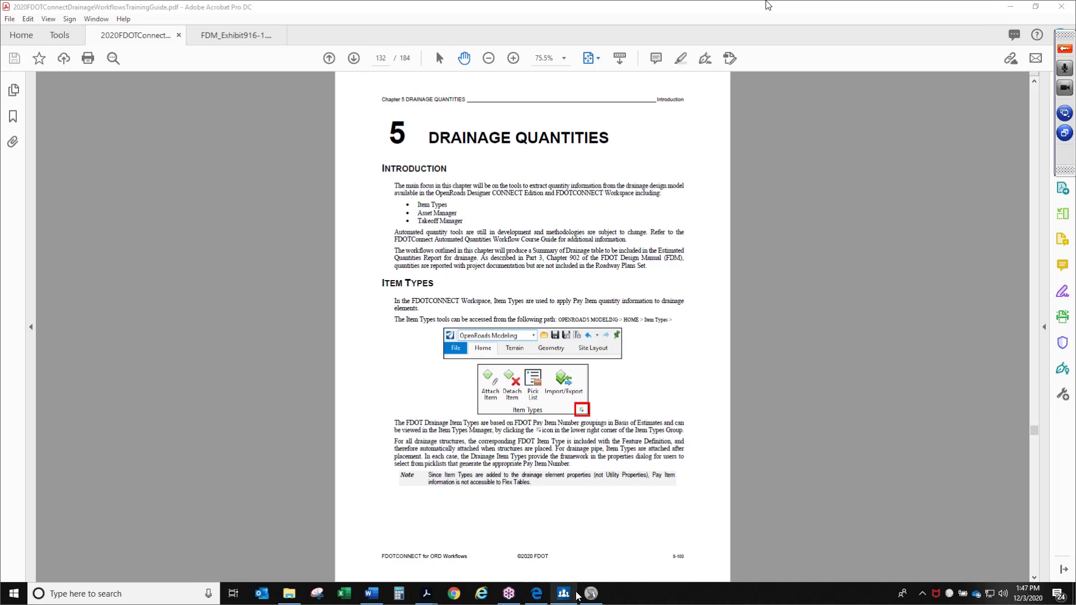
# Return to OpenRoads Designer and open the FDOT-CB-TopBot FlexTable from the hydraulic analysis tables
pyautogui.click(598, 599)
pyautogui.click(516, 57)
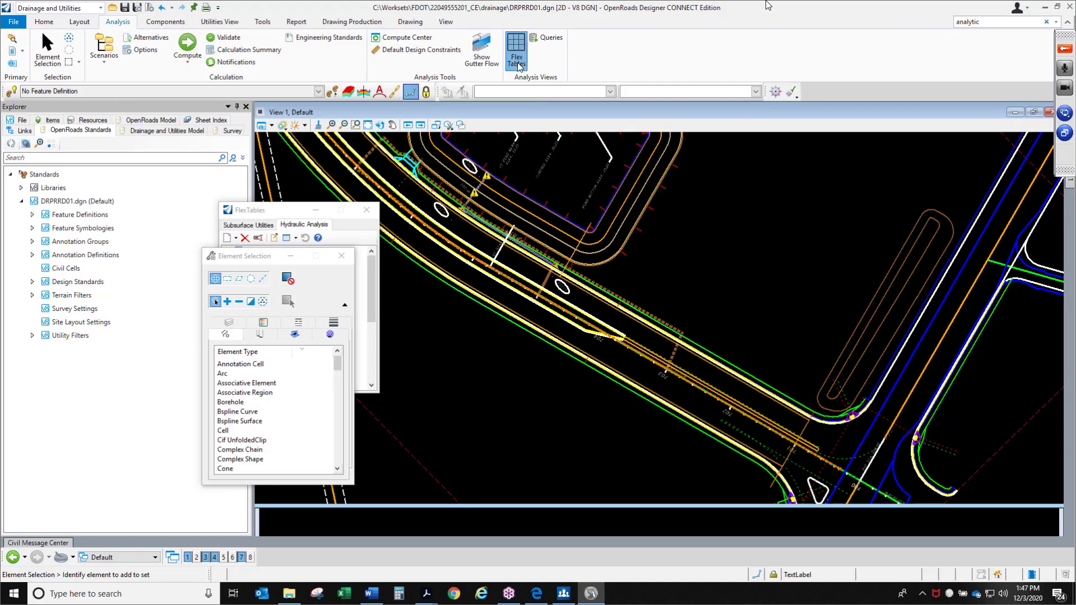
pyautogui.moveTo(295, 212); pyautogui.dragTo(389, 221)
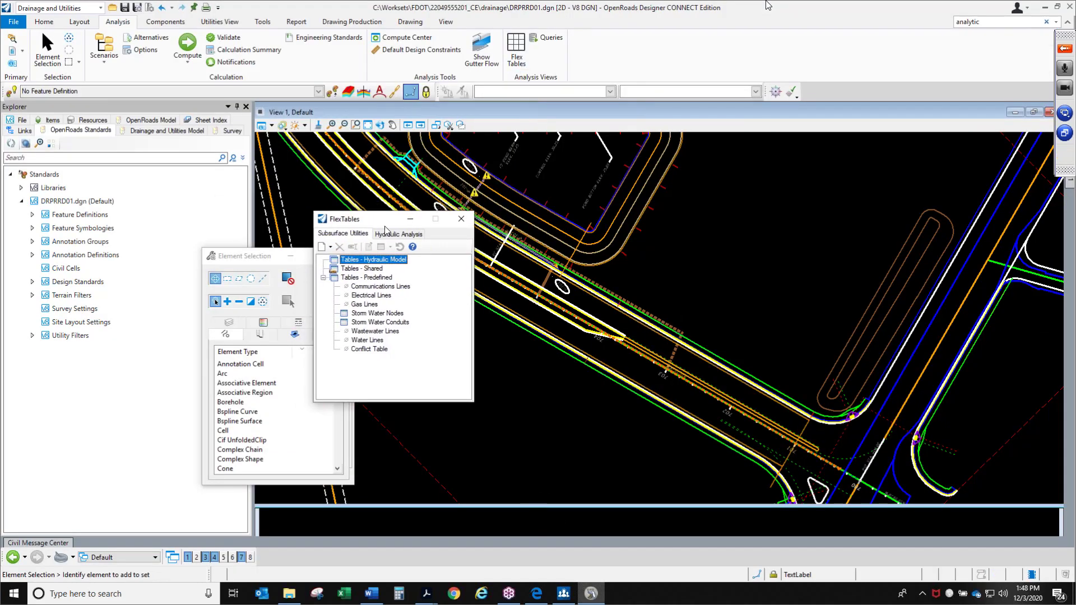
pyautogui.click(397, 234)
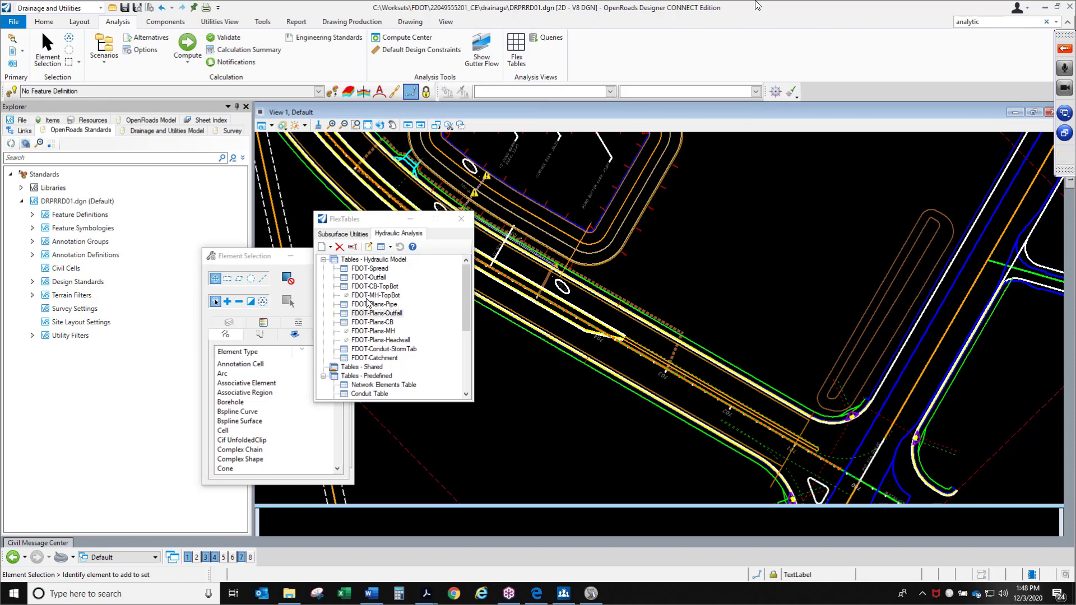
pyautogui.click(391, 306)
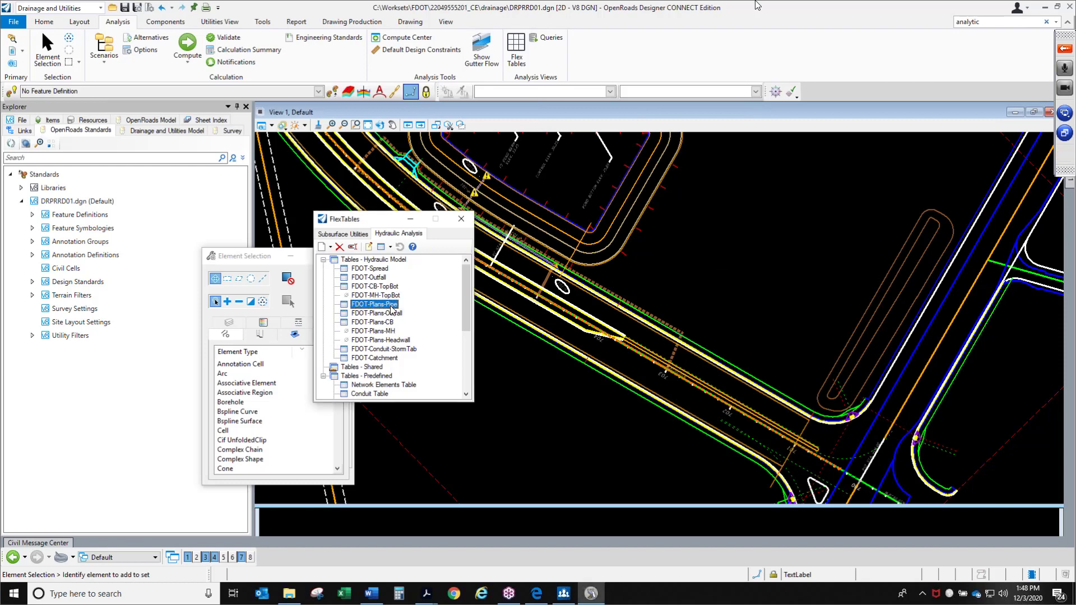
pyautogui.click(395, 296)
pyautogui.doubleClick(392, 287)
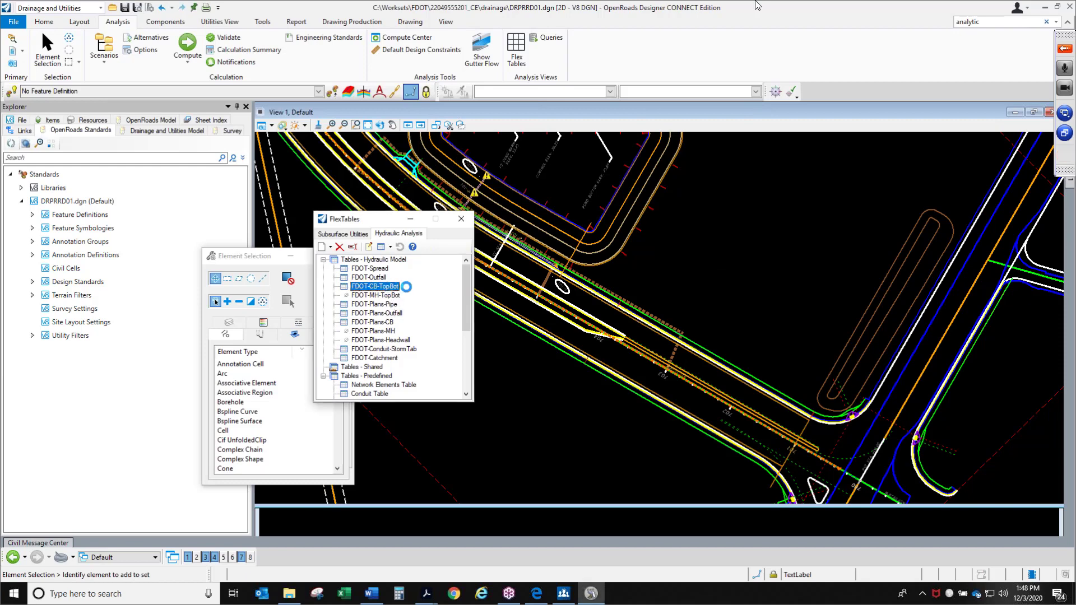
# Browse the FDOT Bot size options for catch basin S-101, widen that column slightly, and close the catch basin table
pyautogui.click(477, 319)
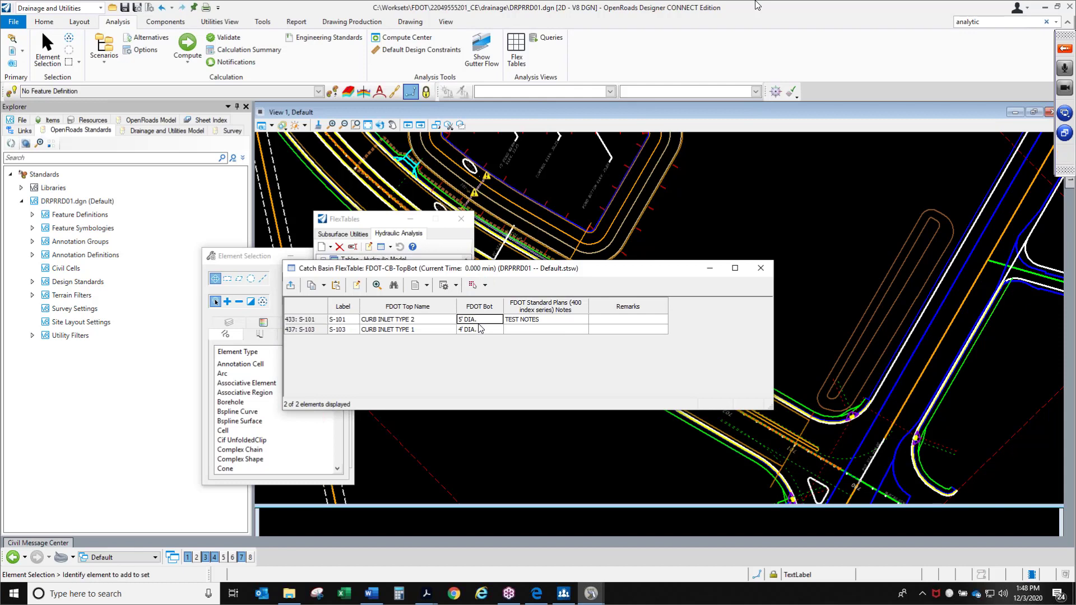
pyautogui.click(497, 319)
pyautogui.scroll(-4, 500, 413)
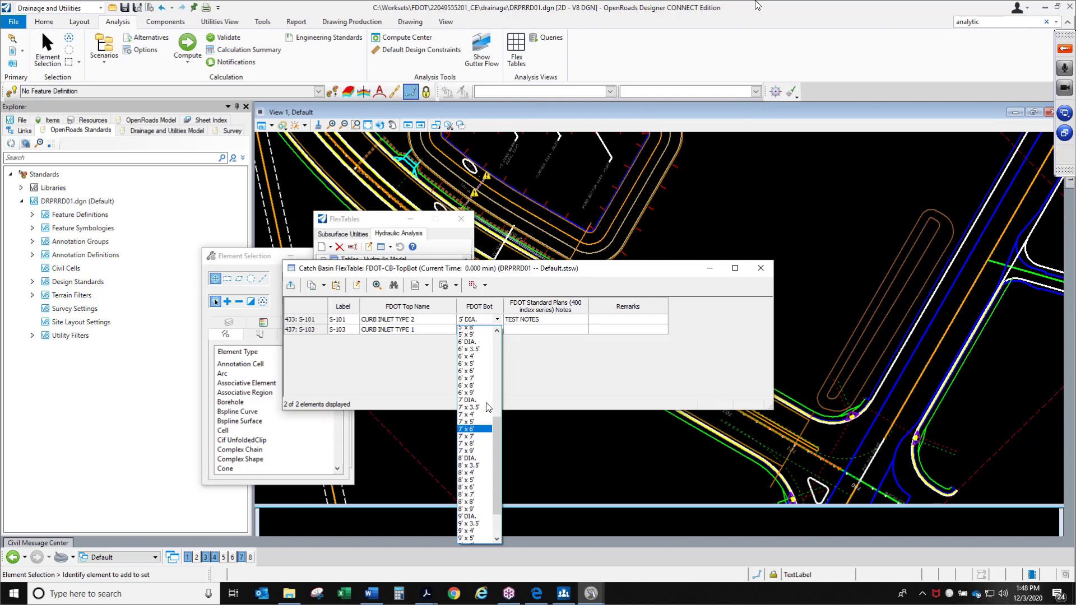
pyautogui.click(542, 362)
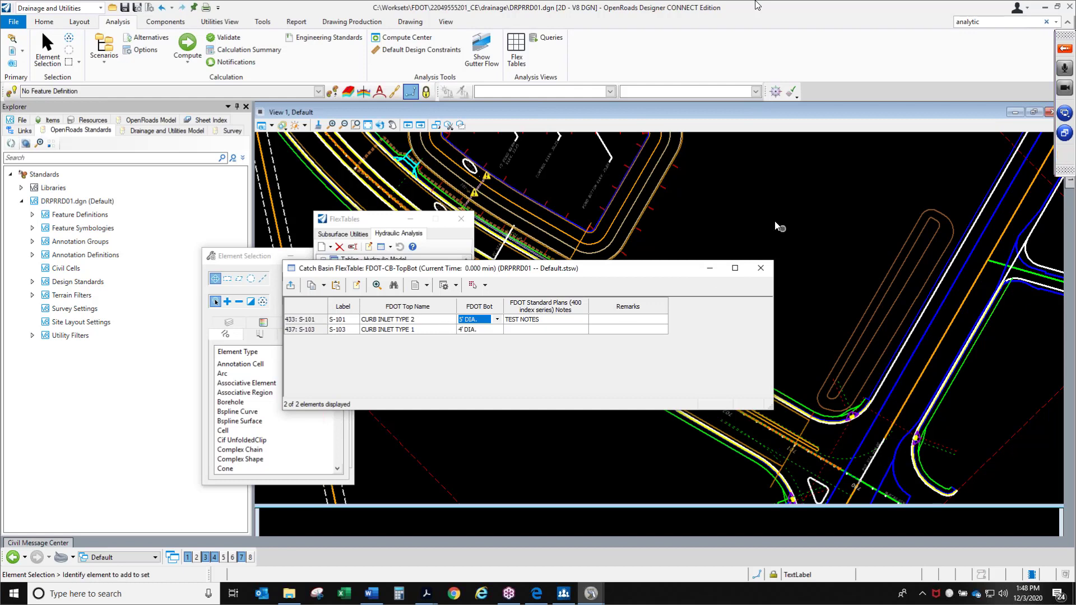
pyautogui.click(540, 349)
pyautogui.moveTo(502, 311); pyautogui.dragTo(508, 312)
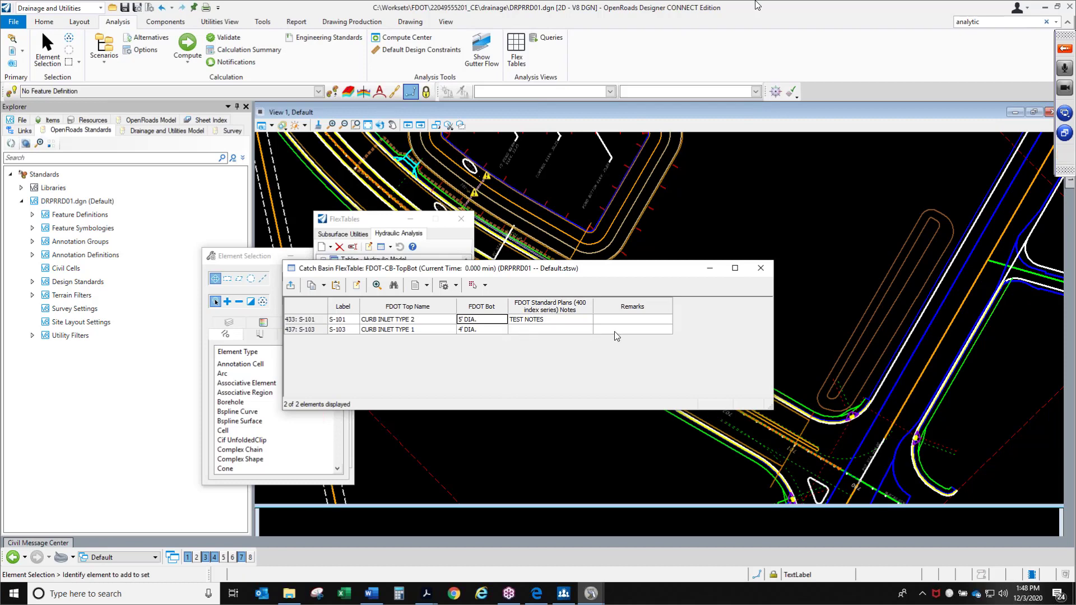
pyautogui.click(761, 268)
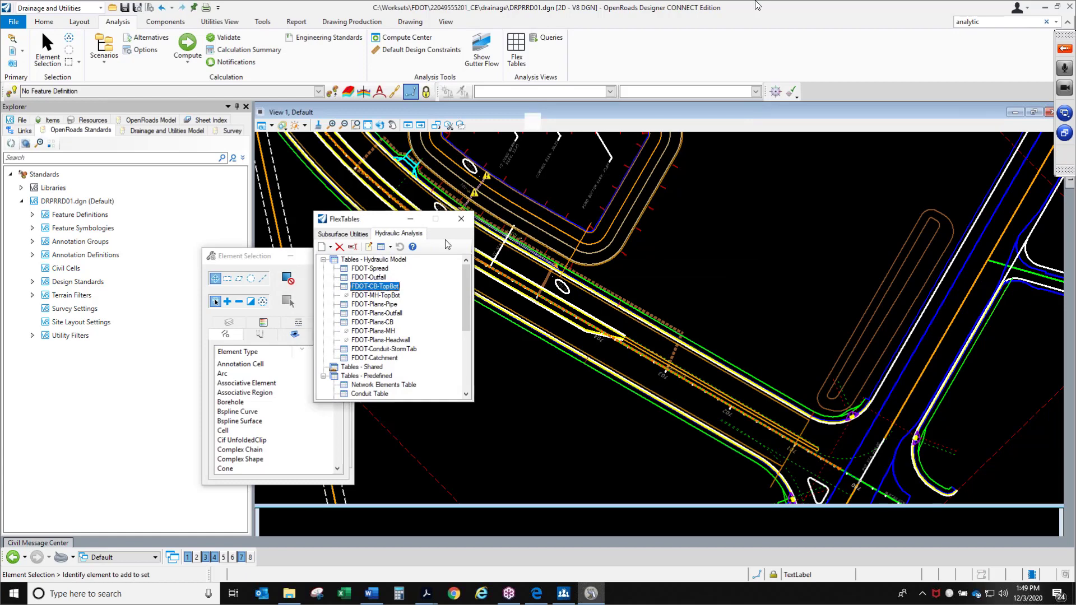
# Open the User Data Extensions and view the FDOT Top and FDOT Bot field definitions under Catch Basin
pyautogui.click(341, 256)
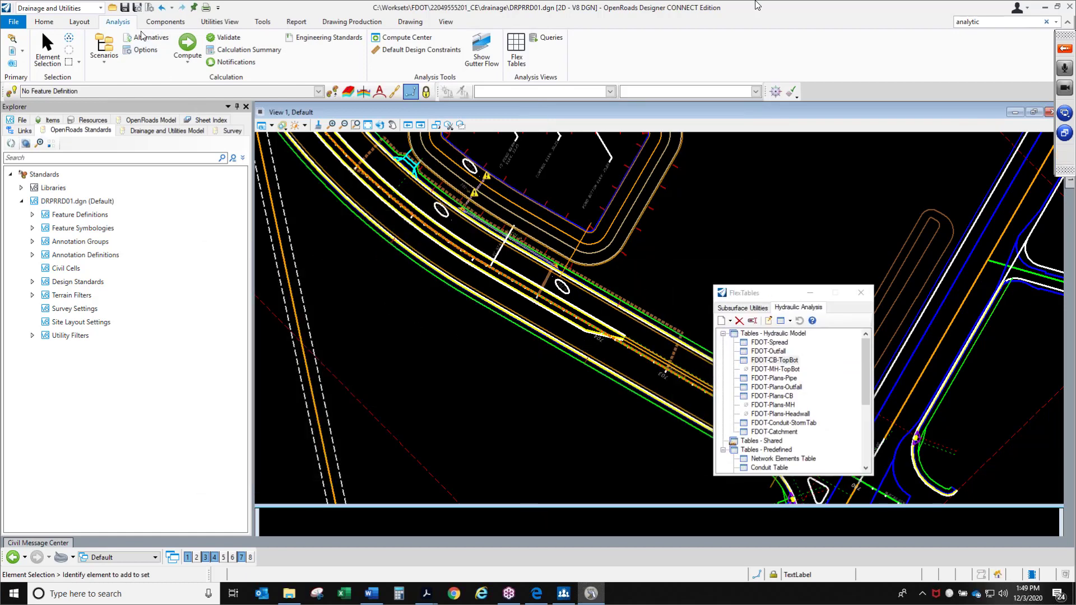
pyautogui.click(79, 21)
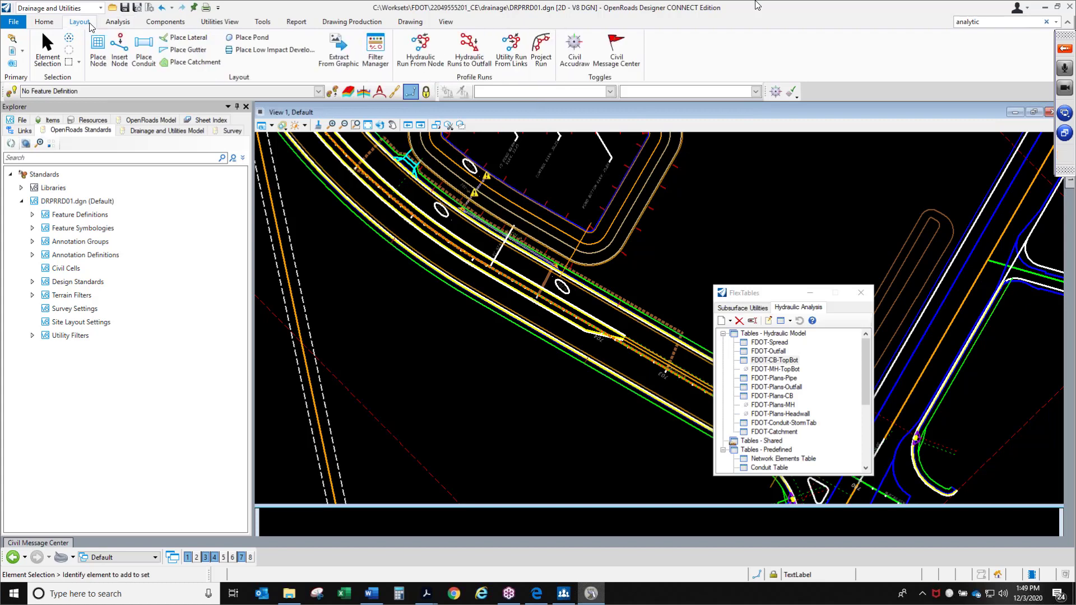
pyautogui.click(262, 22)
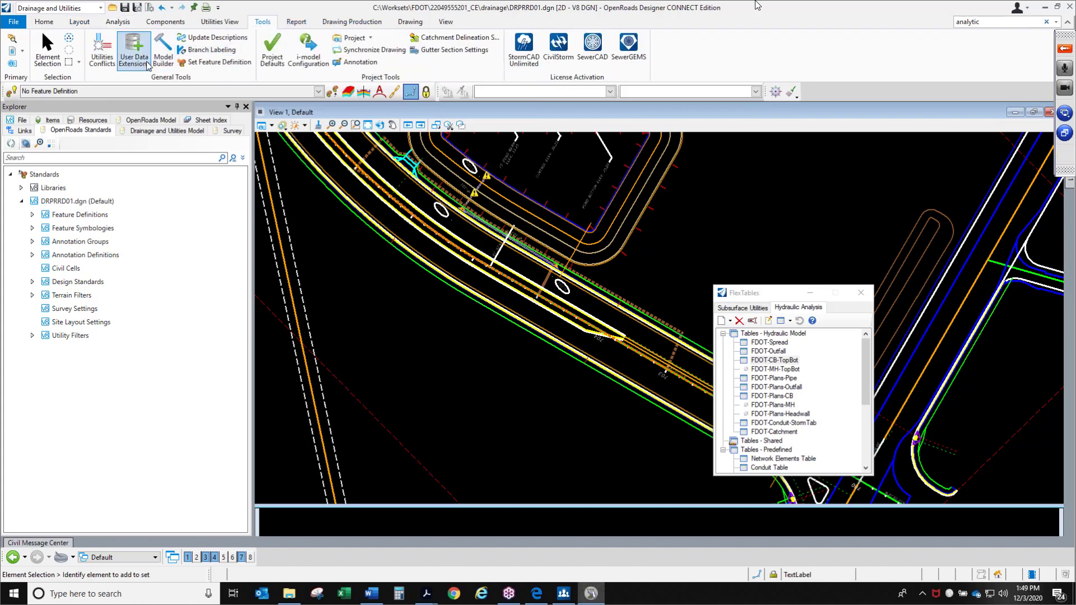
pyautogui.click(230, 80)
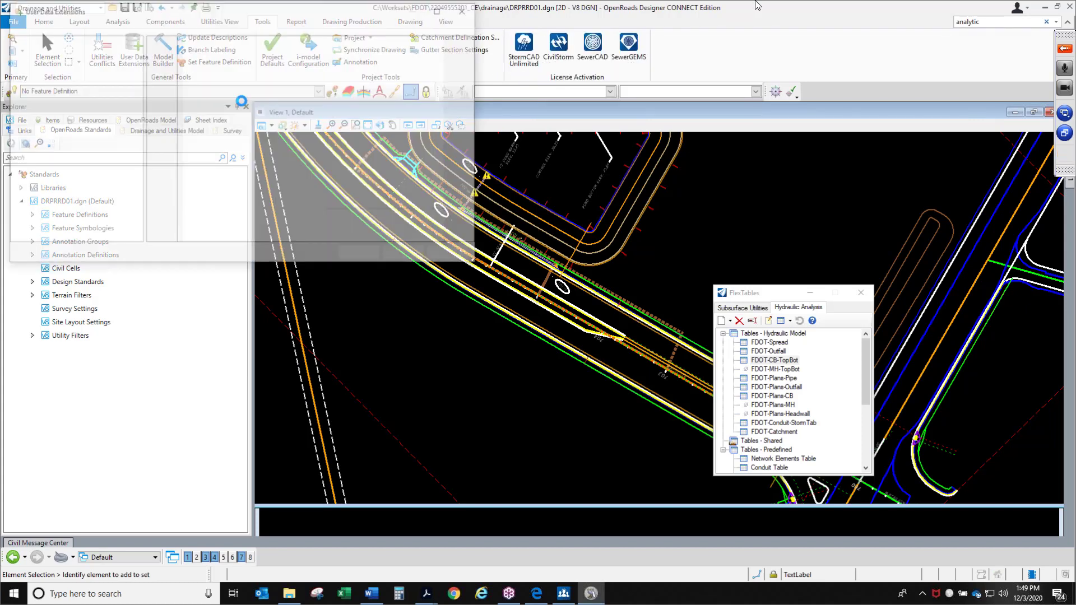
pyautogui.moveTo(287, 15); pyautogui.dragTo(545, 197)
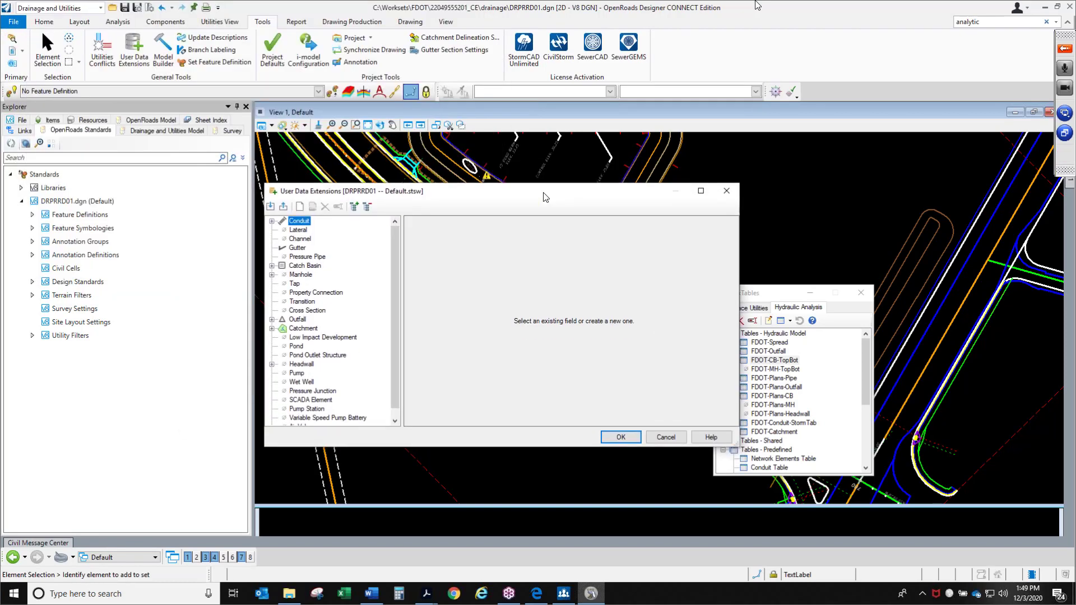
pyautogui.click(272, 266)
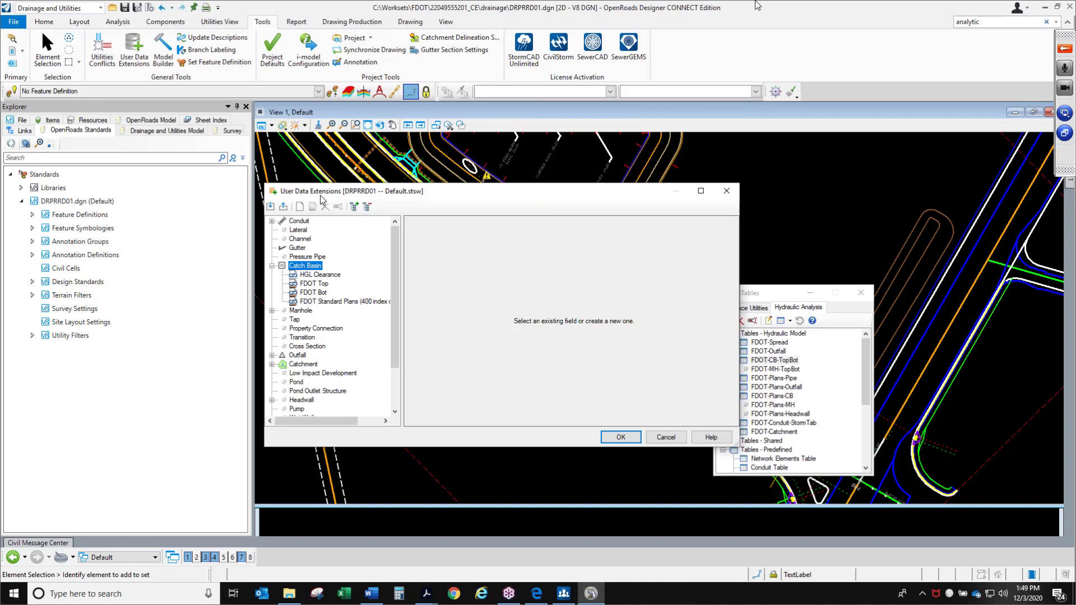
pyautogui.click(320, 287)
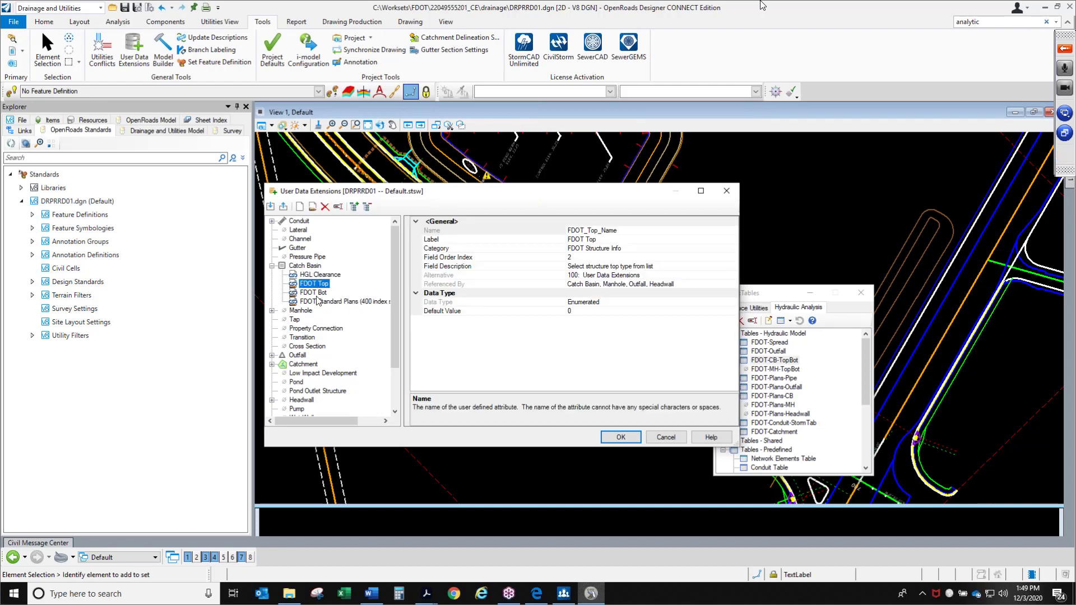
pyautogui.click(315, 293)
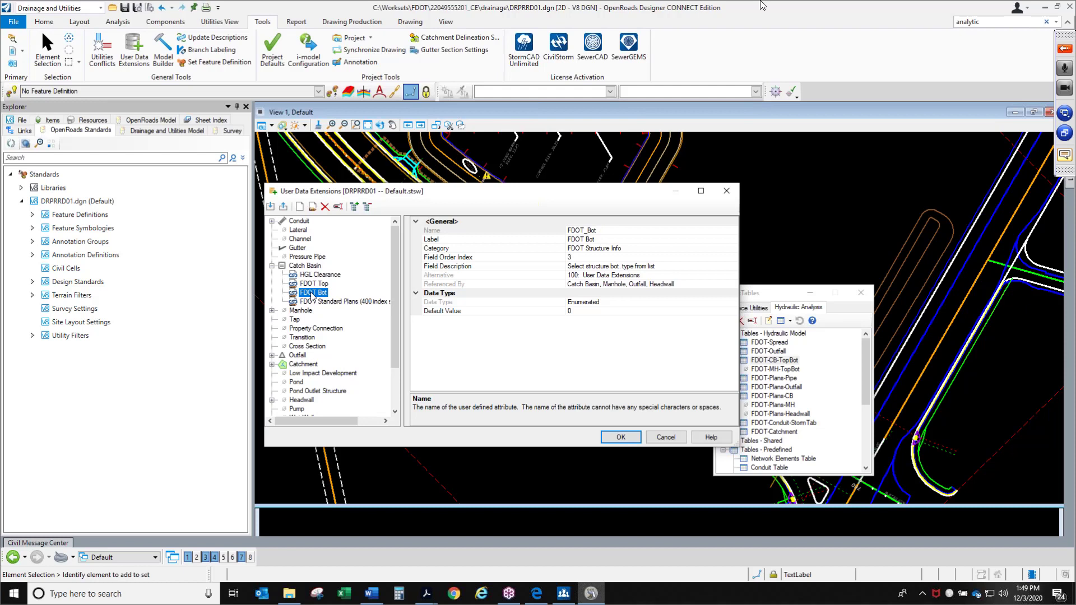
# Inspect the enumeration list behind the FDOT Bot default value, and leave the User Data Extensions without saving changes
pyautogui.click(646, 302)
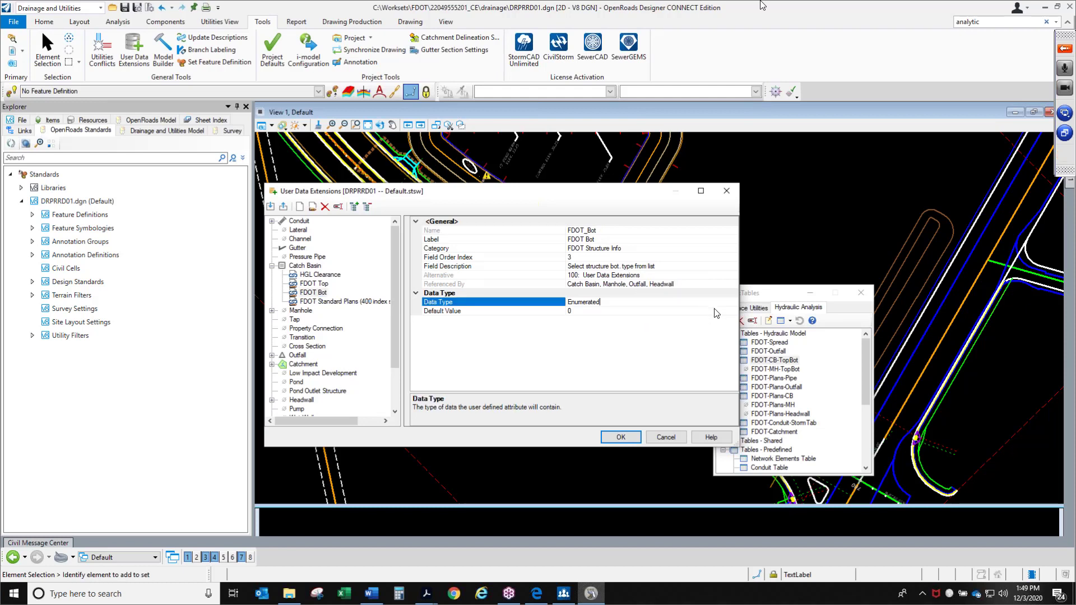
pyautogui.click(723, 311)
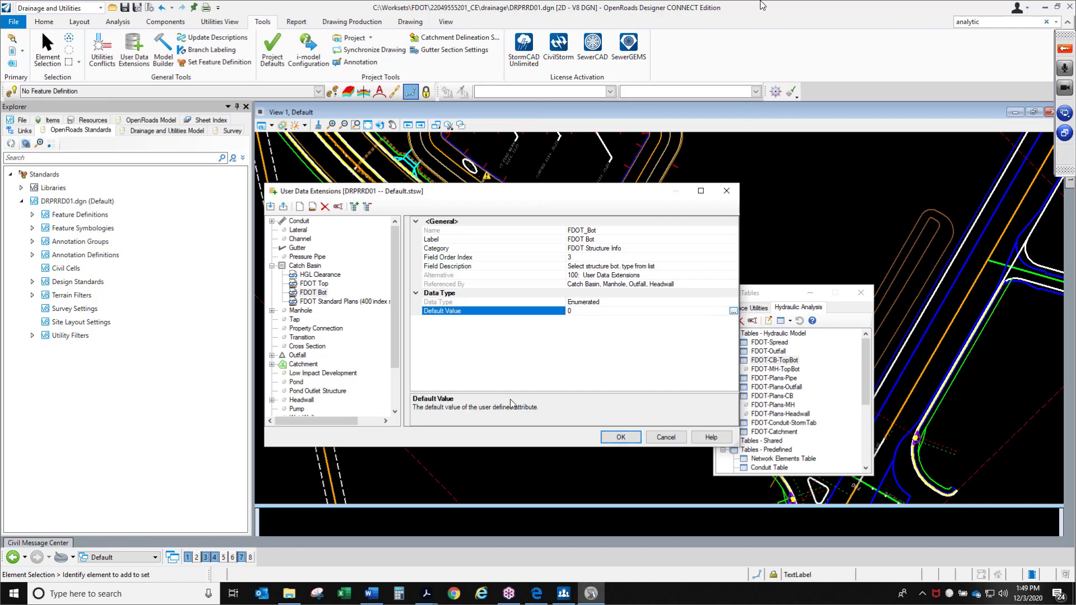
pyautogui.click(733, 311)
pyautogui.moveTo(604, 276); pyautogui.dragTo(637, 271)
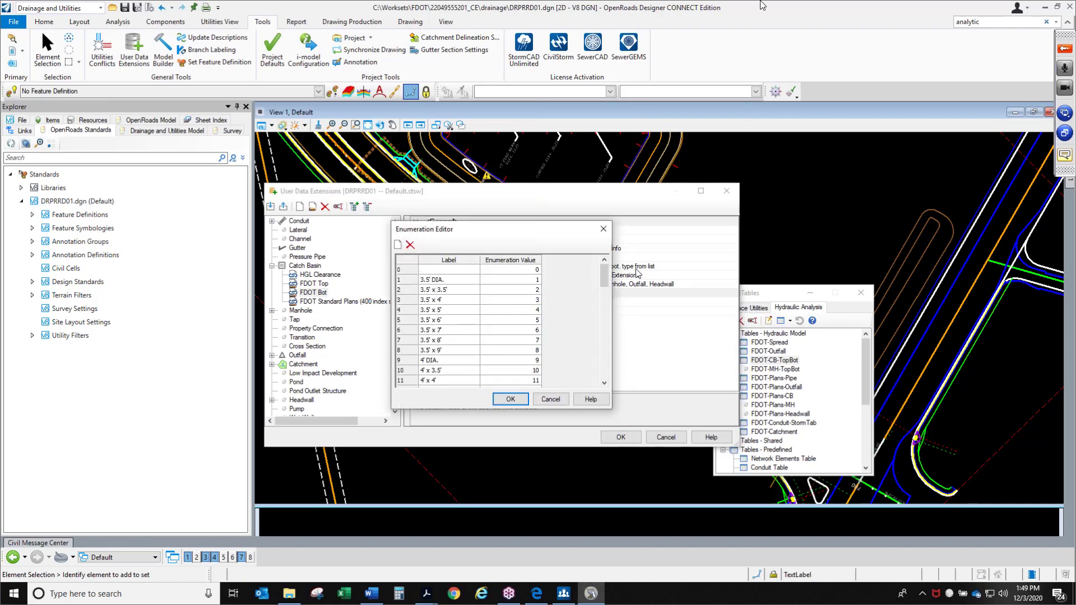
pyautogui.click(550, 401)
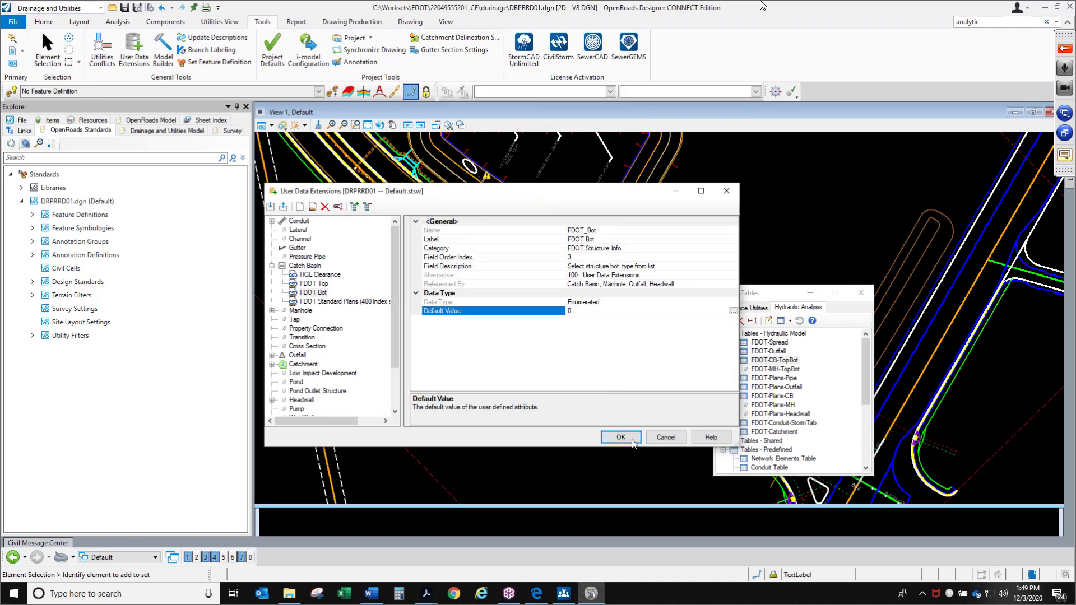
pyautogui.click(666, 437)
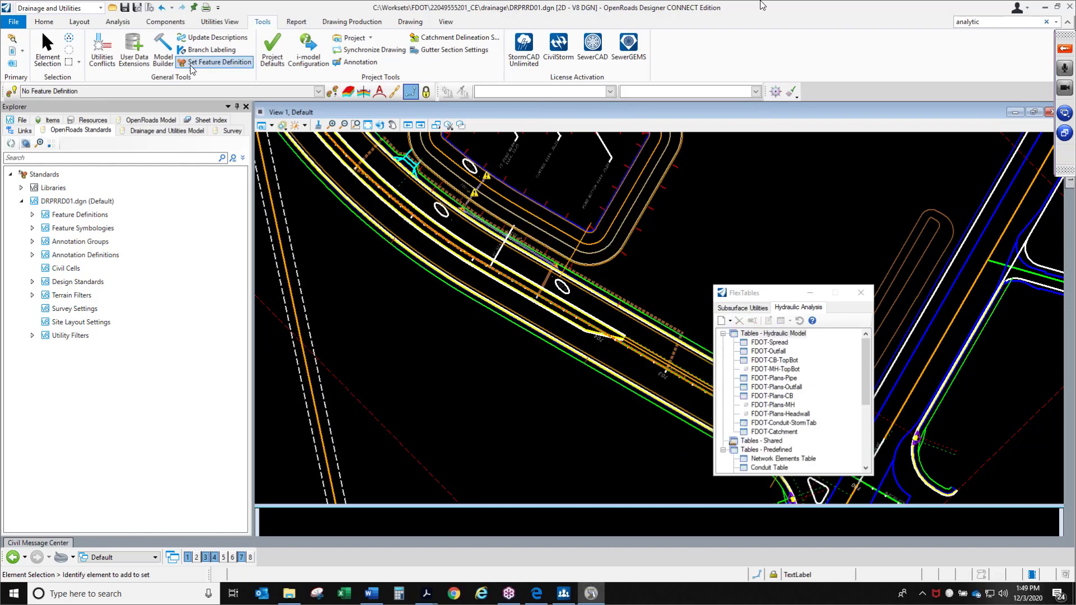
# Open the properties of feature definition InltCurb2J5Dia, found under Node > StormWaterNode > Drainage Structures > Curb in DRPRRD01.dgn
pyautogui.click(32, 215)
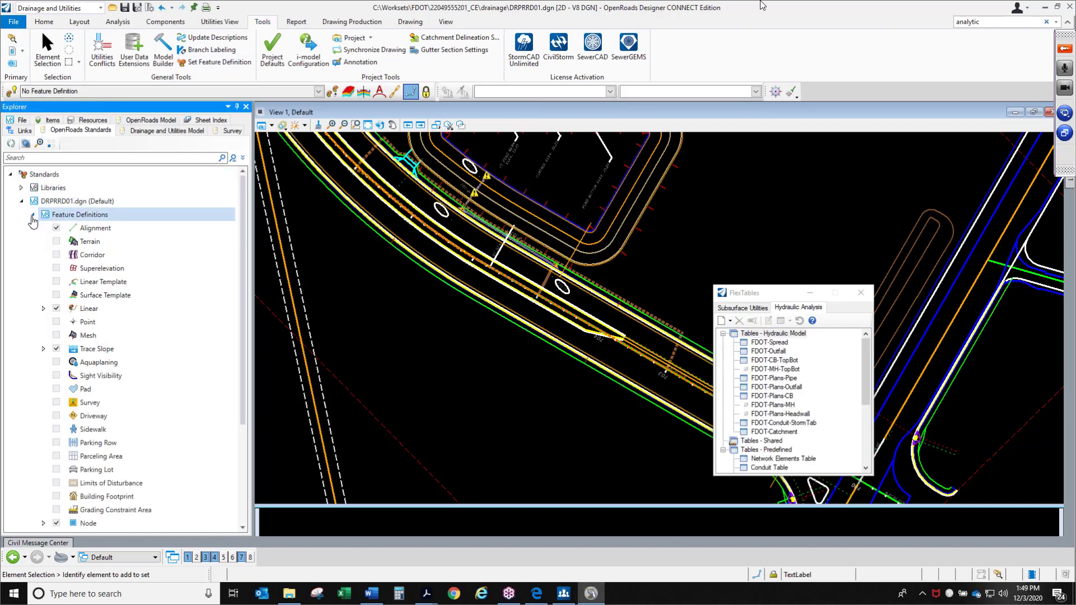
pyautogui.scroll(-4, 61, 306)
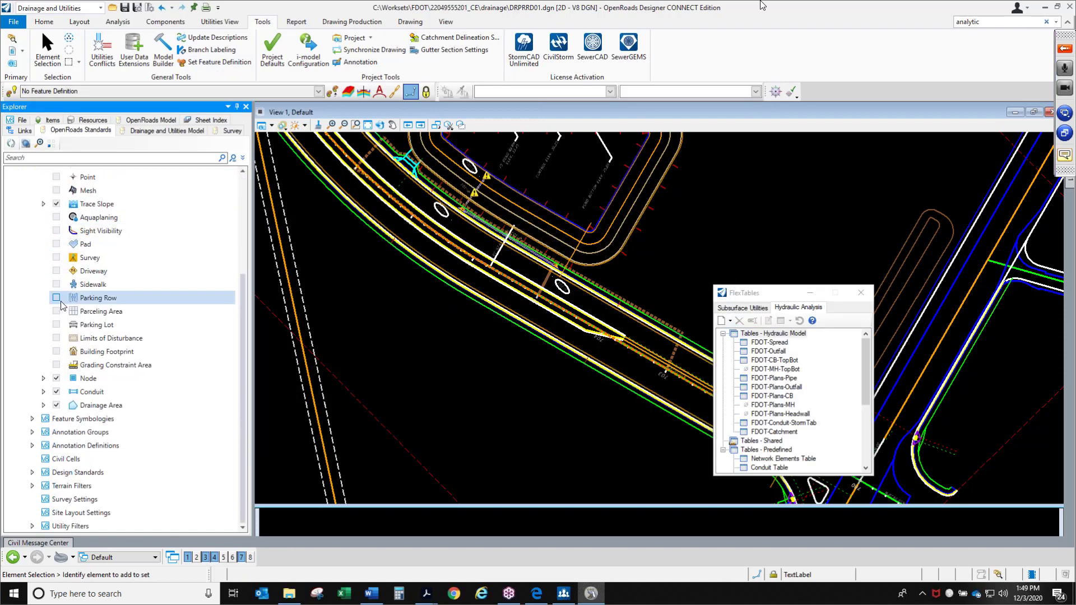
pyautogui.click(43, 379)
pyautogui.scroll(-4, 44, 393)
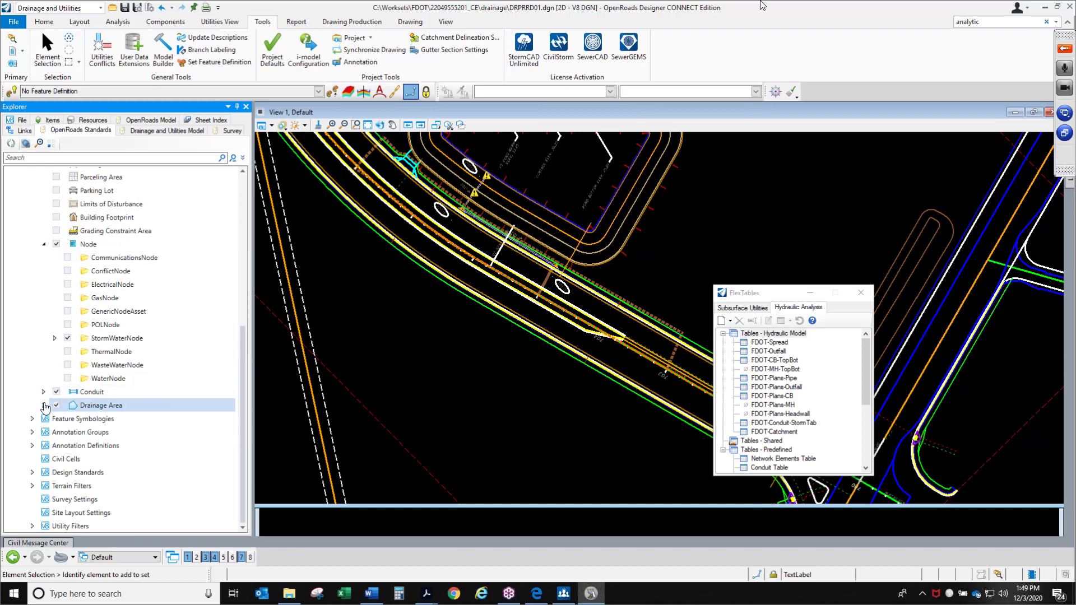
pyautogui.click(54, 338)
pyautogui.click(67, 351)
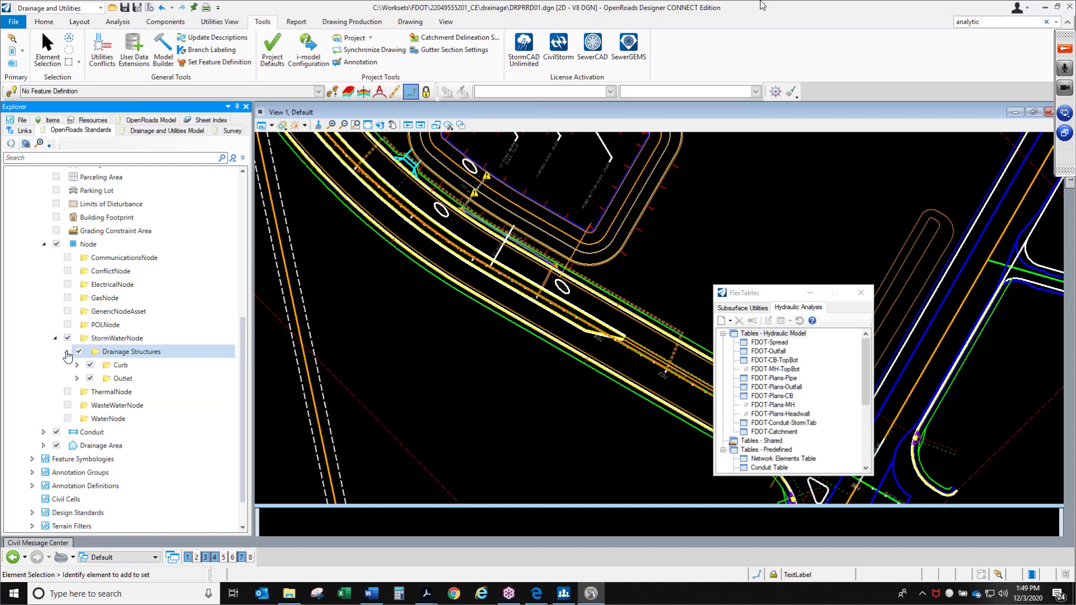
pyautogui.click(77, 365)
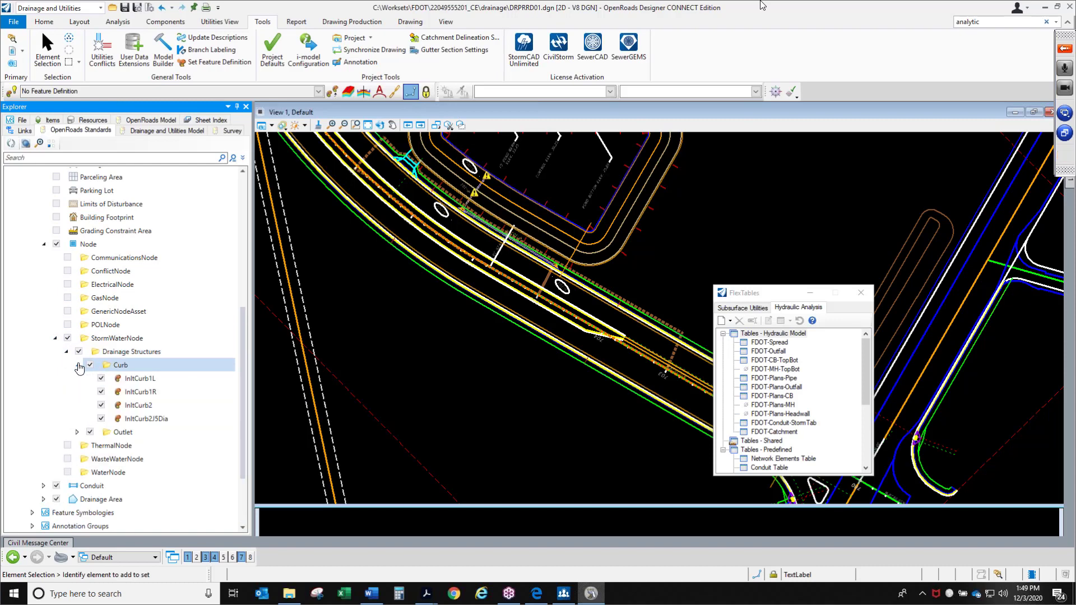
pyautogui.scroll(-1, 89, 370)
pyautogui.rightClick(138, 381)
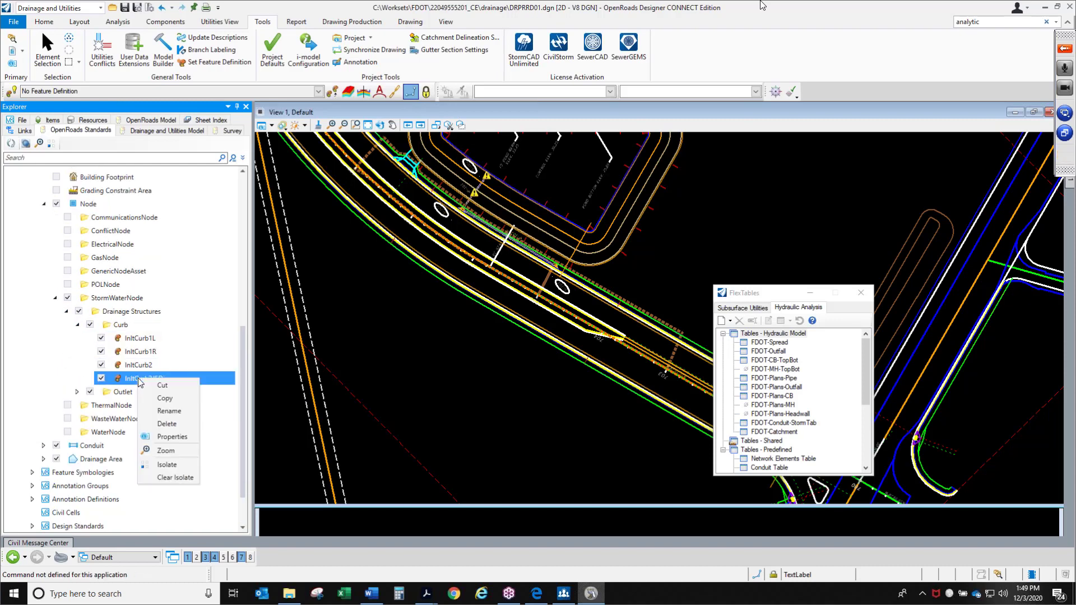
pyautogui.click(173, 436)
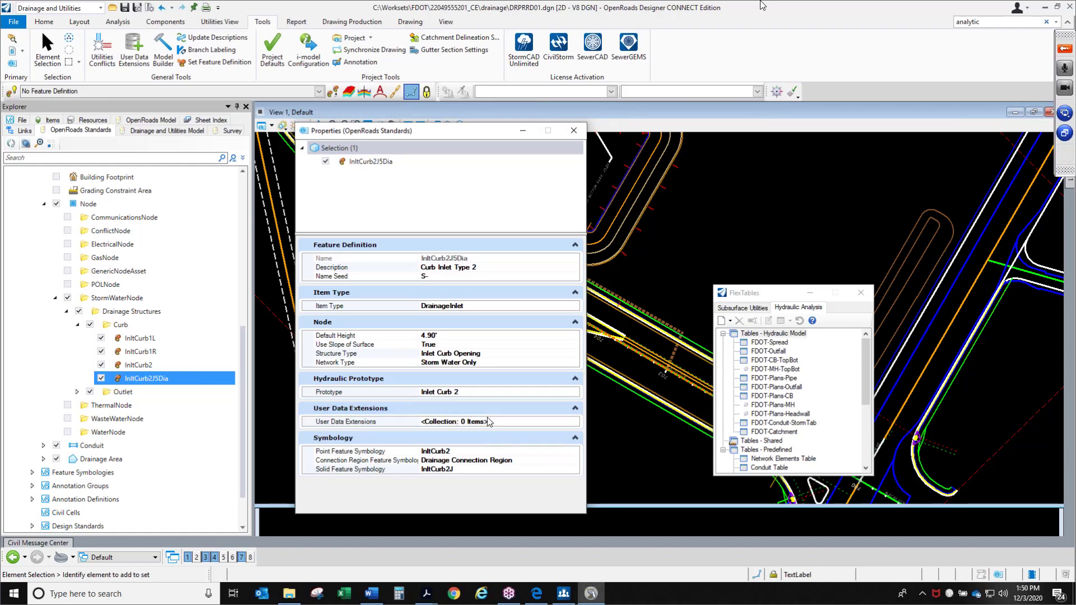
# Open the user data extensions of InltCurb2J5Dia and set the FDOT Bot default value to 5' DIA
pyautogui.click(576, 422)
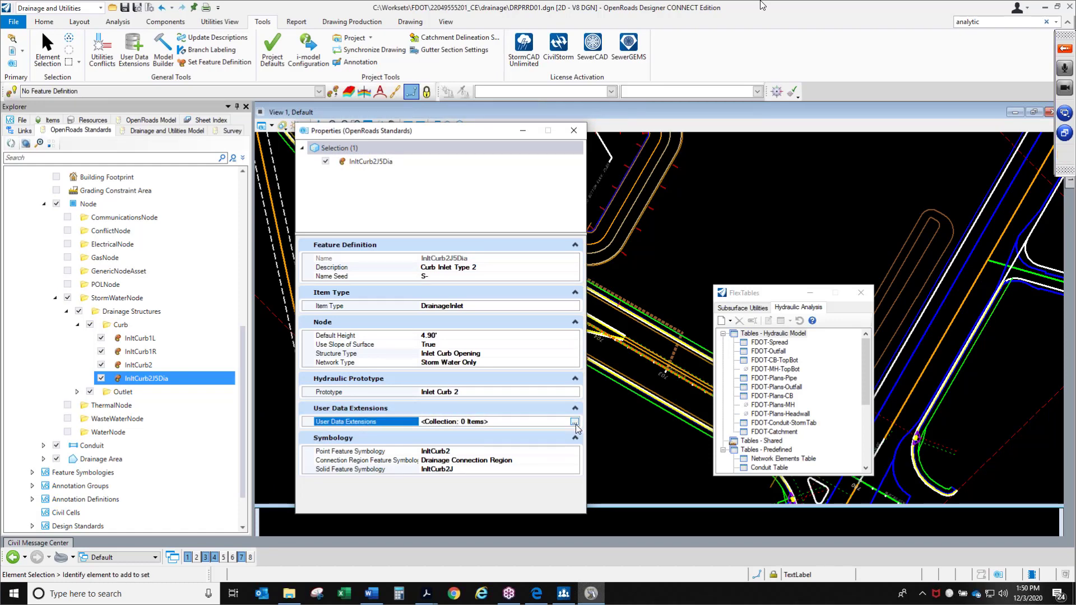
pyautogui.moveTo(168, 104); pyautogui.dragTo(424, 199)
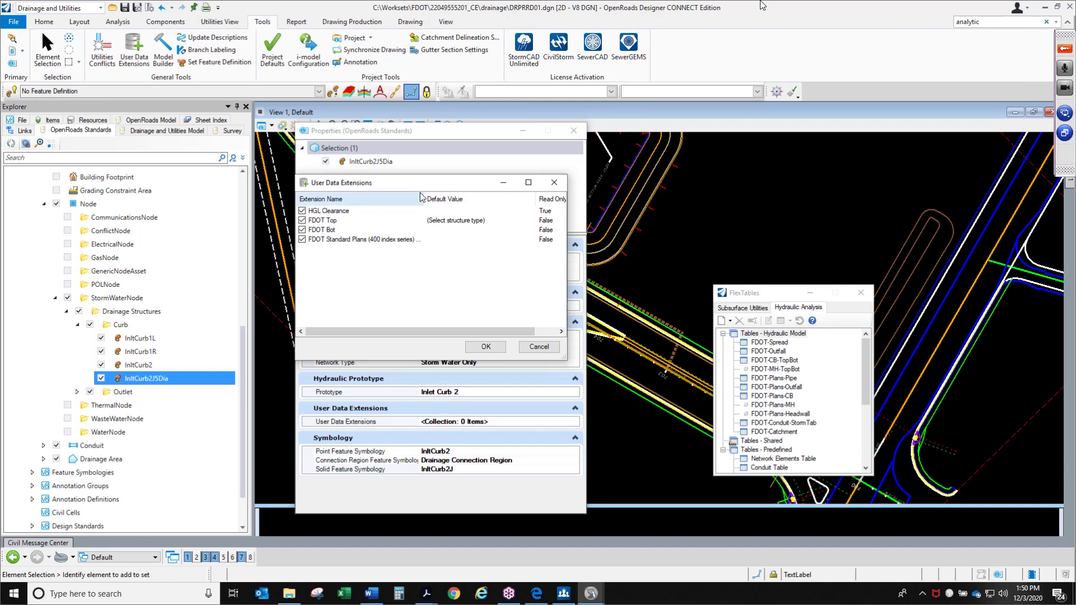
pyautogui.moveTo(421, 194); pyautogui.dragTo(384, 192)
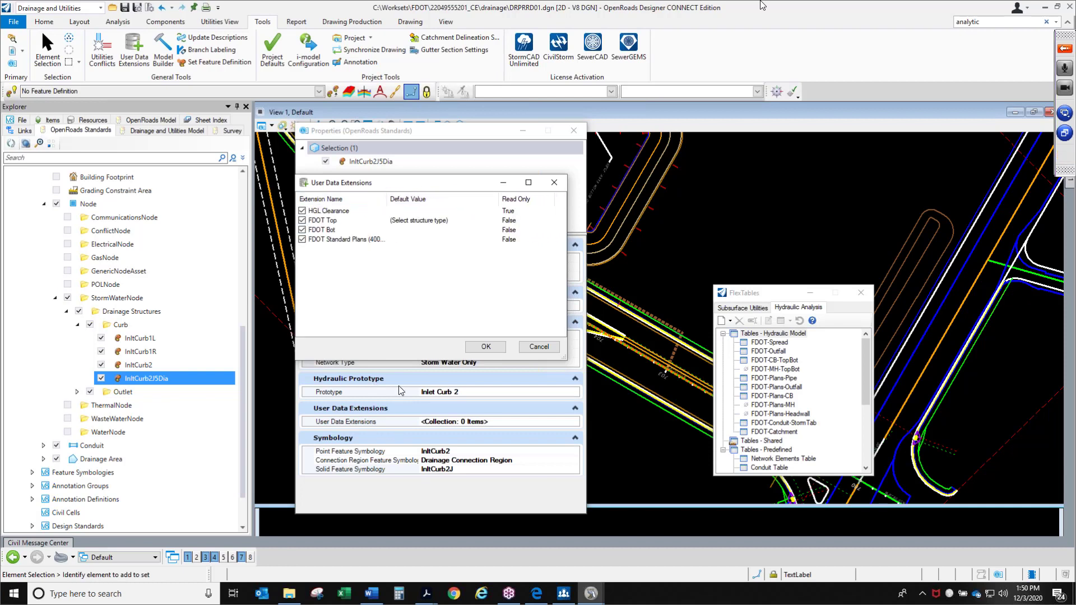
pyautogui.click(421, 221)
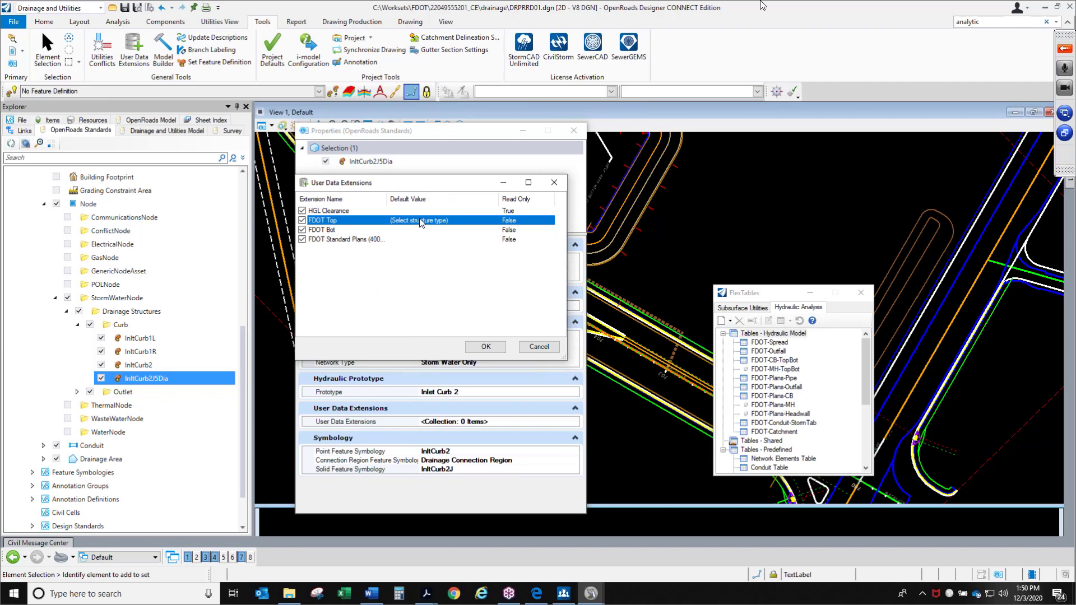
pyautogui.click(437, 220)
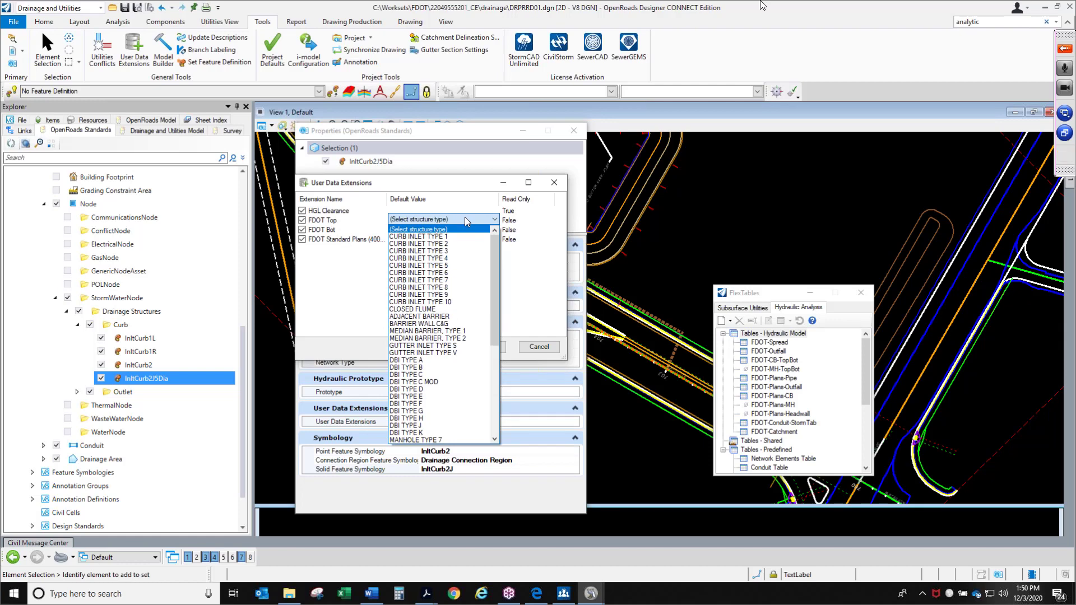
pyautogui.click(466, 217)
pyautogui.click(455, 220)
pyautogui.click(354, 232)
pyautogui.click(409, 230)
pyautogui.click(437, 229)
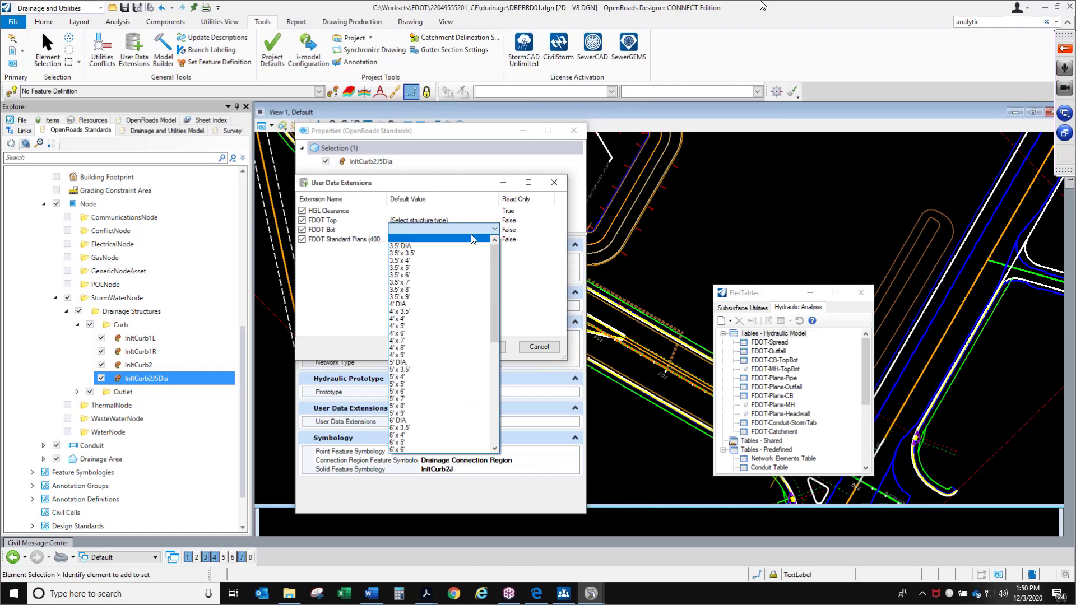
pyautogui.click(474, 362)
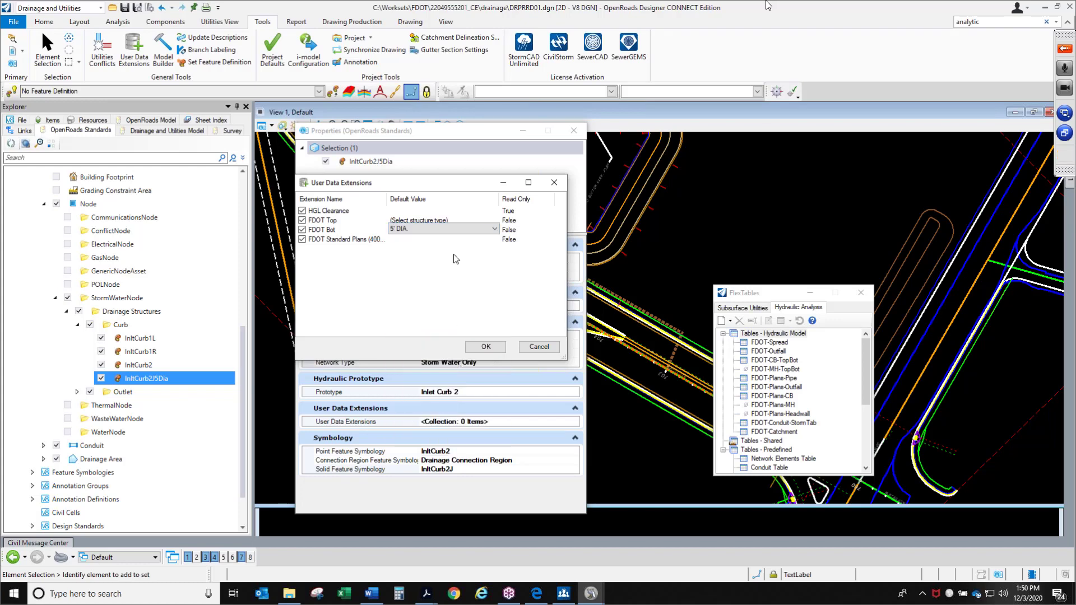
# Set the FDOT Top default value to CURB INLET TYPE 1, accept the user data extensions, and close the feature definition's properties
pyautogui.click(430, 220)
pyautogui.click(431, 220)
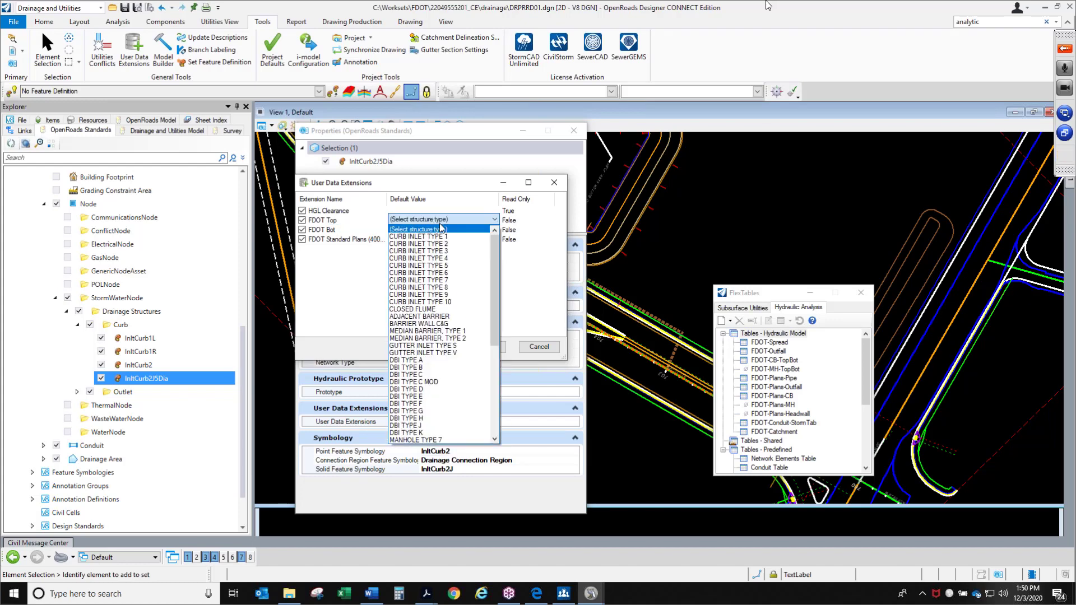
pyautogui.click(458, 236)
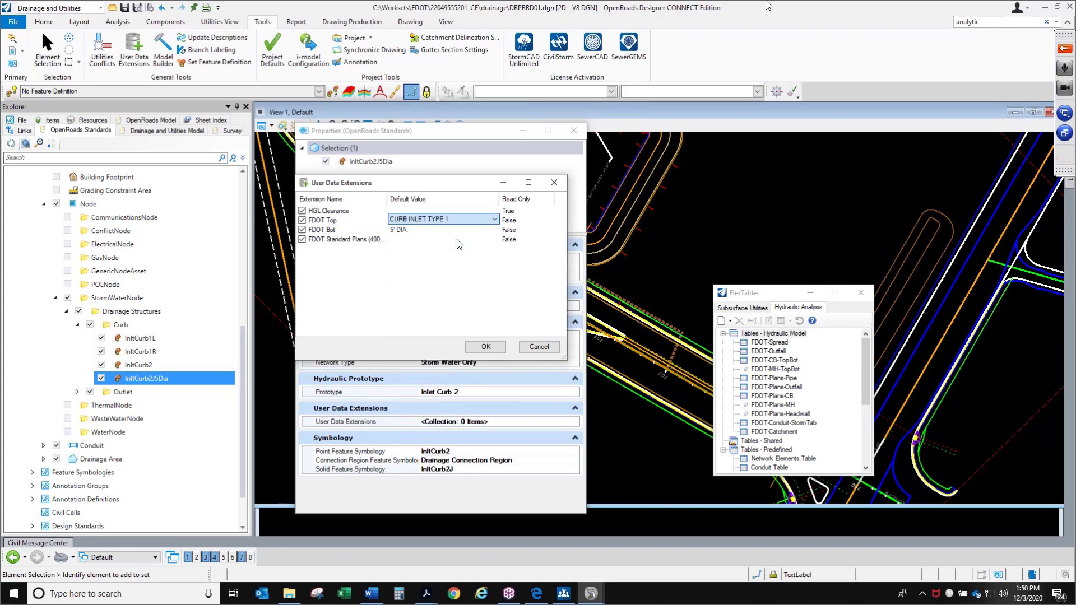
pyautogui.click(485, 346)
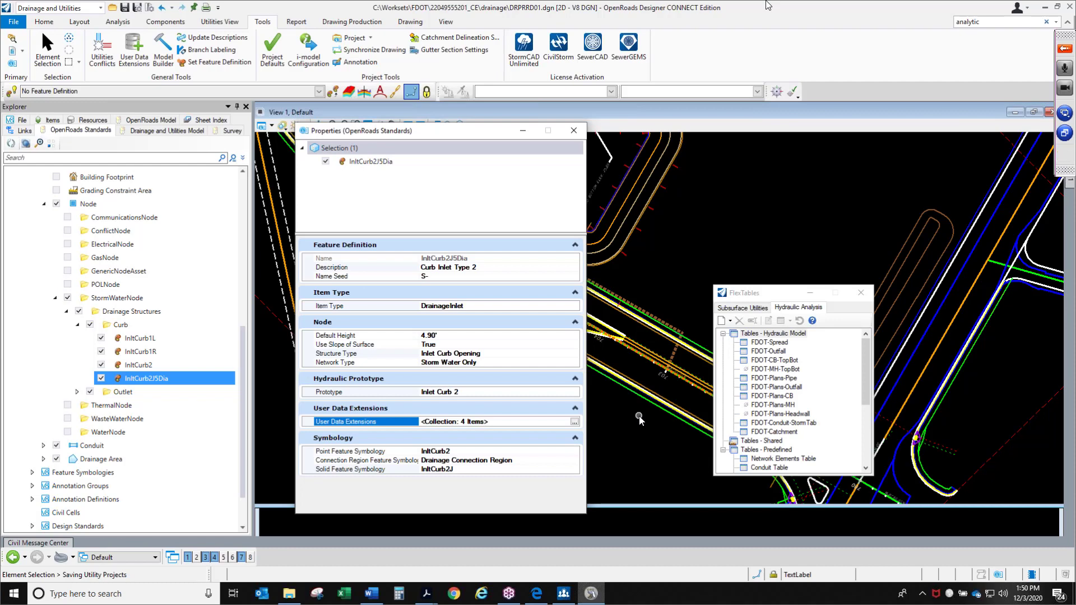
pyautogui.click(578, 133)
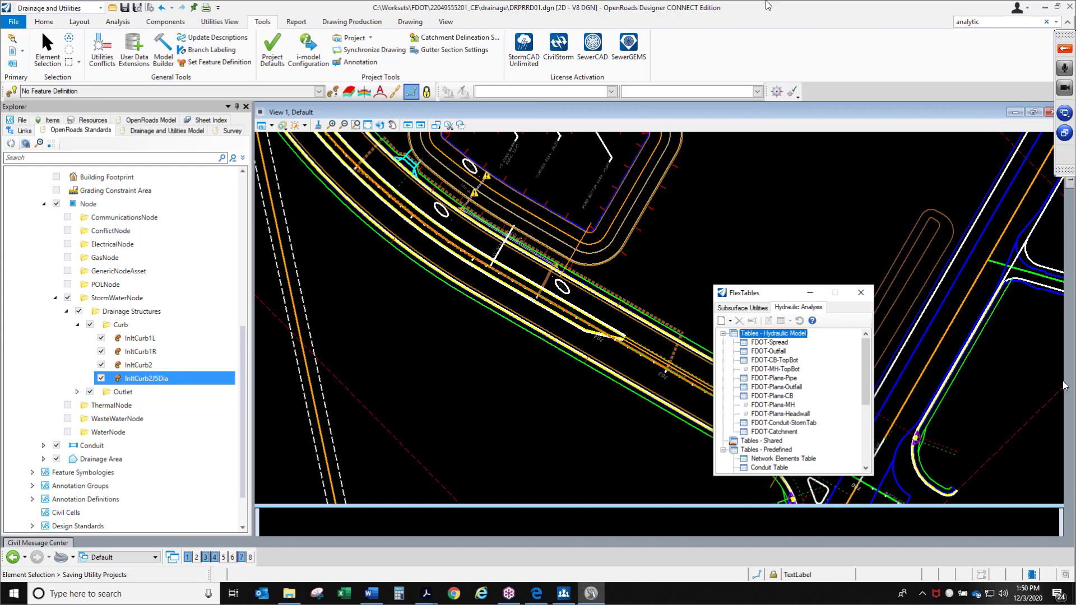
# Move the FlexTables list clear of the drawing and close it
pyautogui.click(498, 385)
pyautogui.moveTo(787, 293); pyautogui.dragTo(549, 282)
pyautogui.click(624, 283)
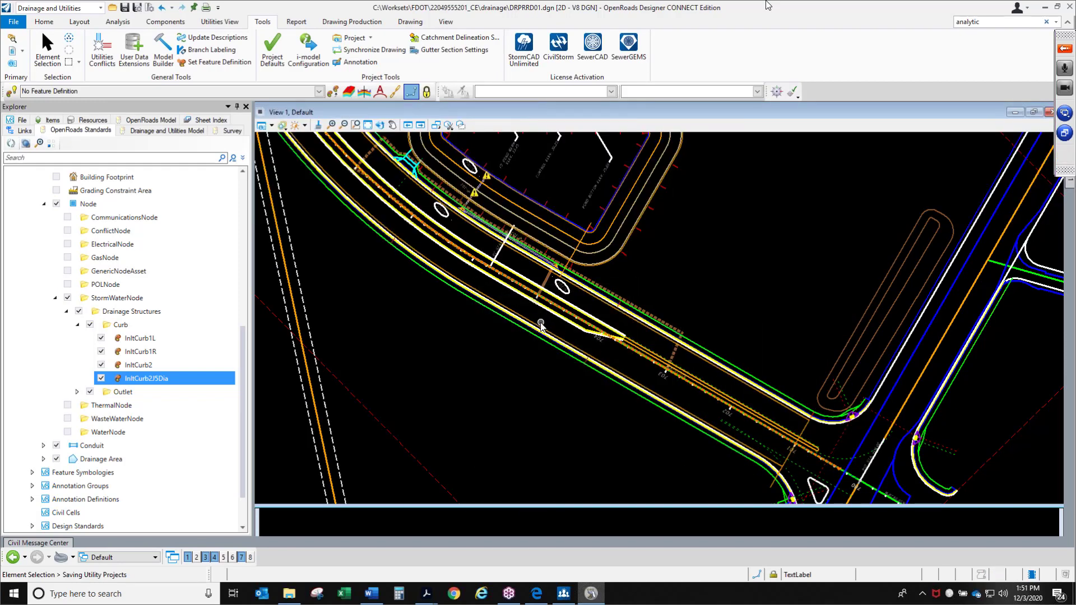